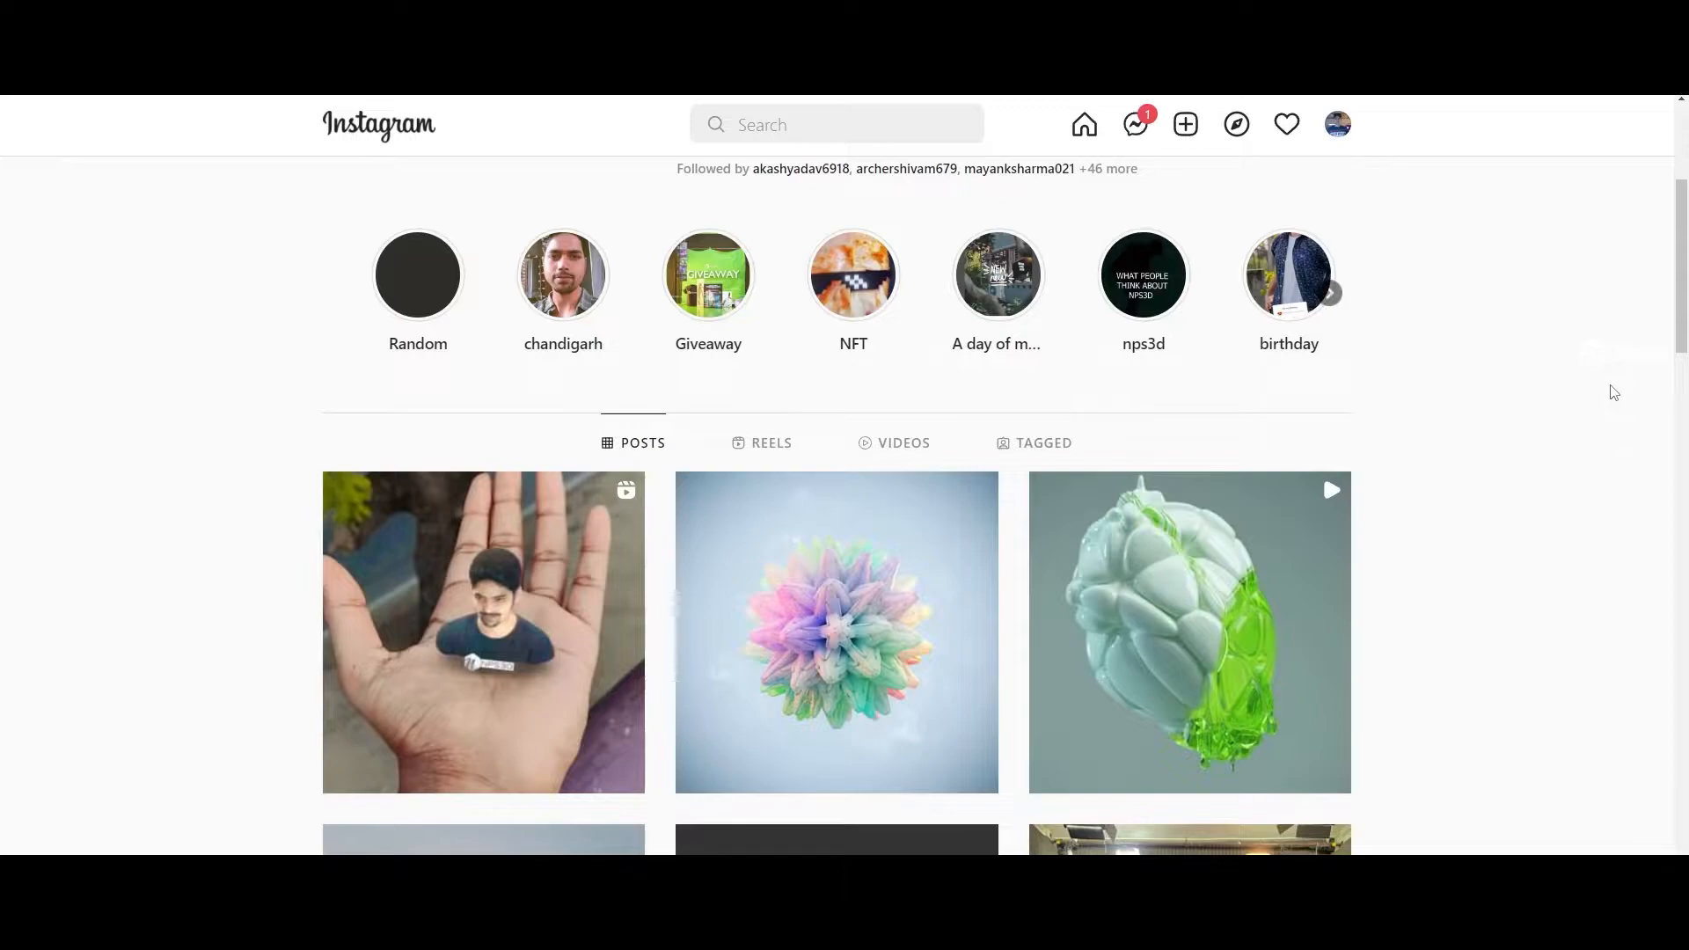
Step: View the clear glass, blue crystal and green abstract render posts on the nps3d profile
scroll(1614, 392, down, 3)
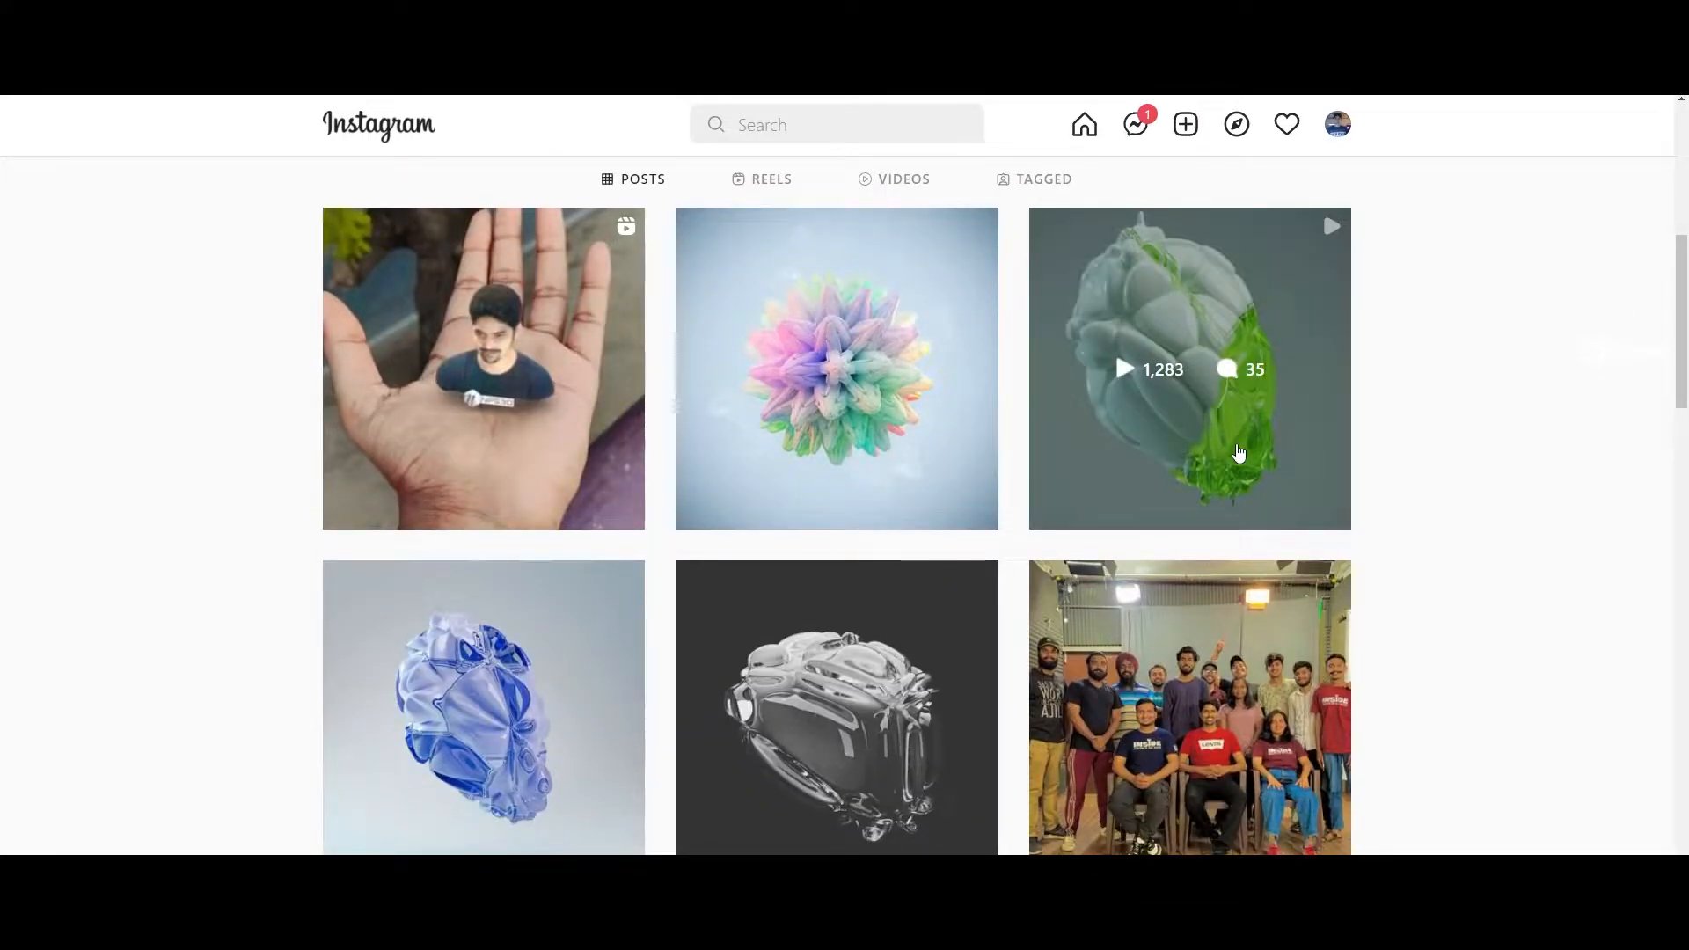
click(704, 570)
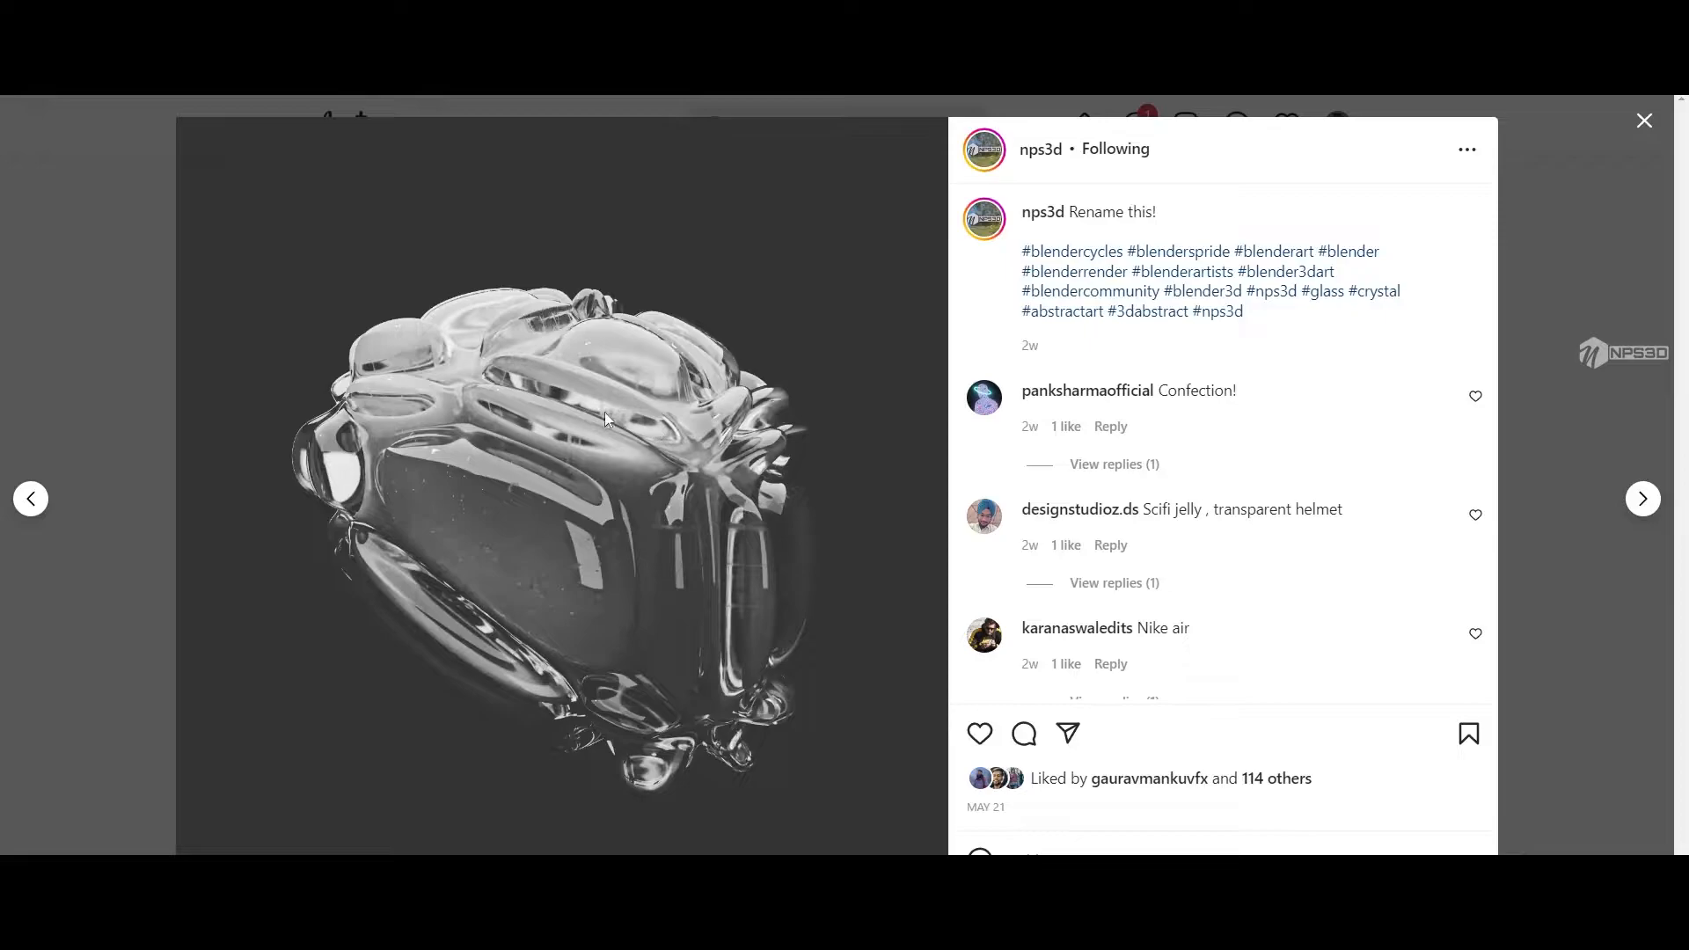
key(Escape)
click(504, 646)
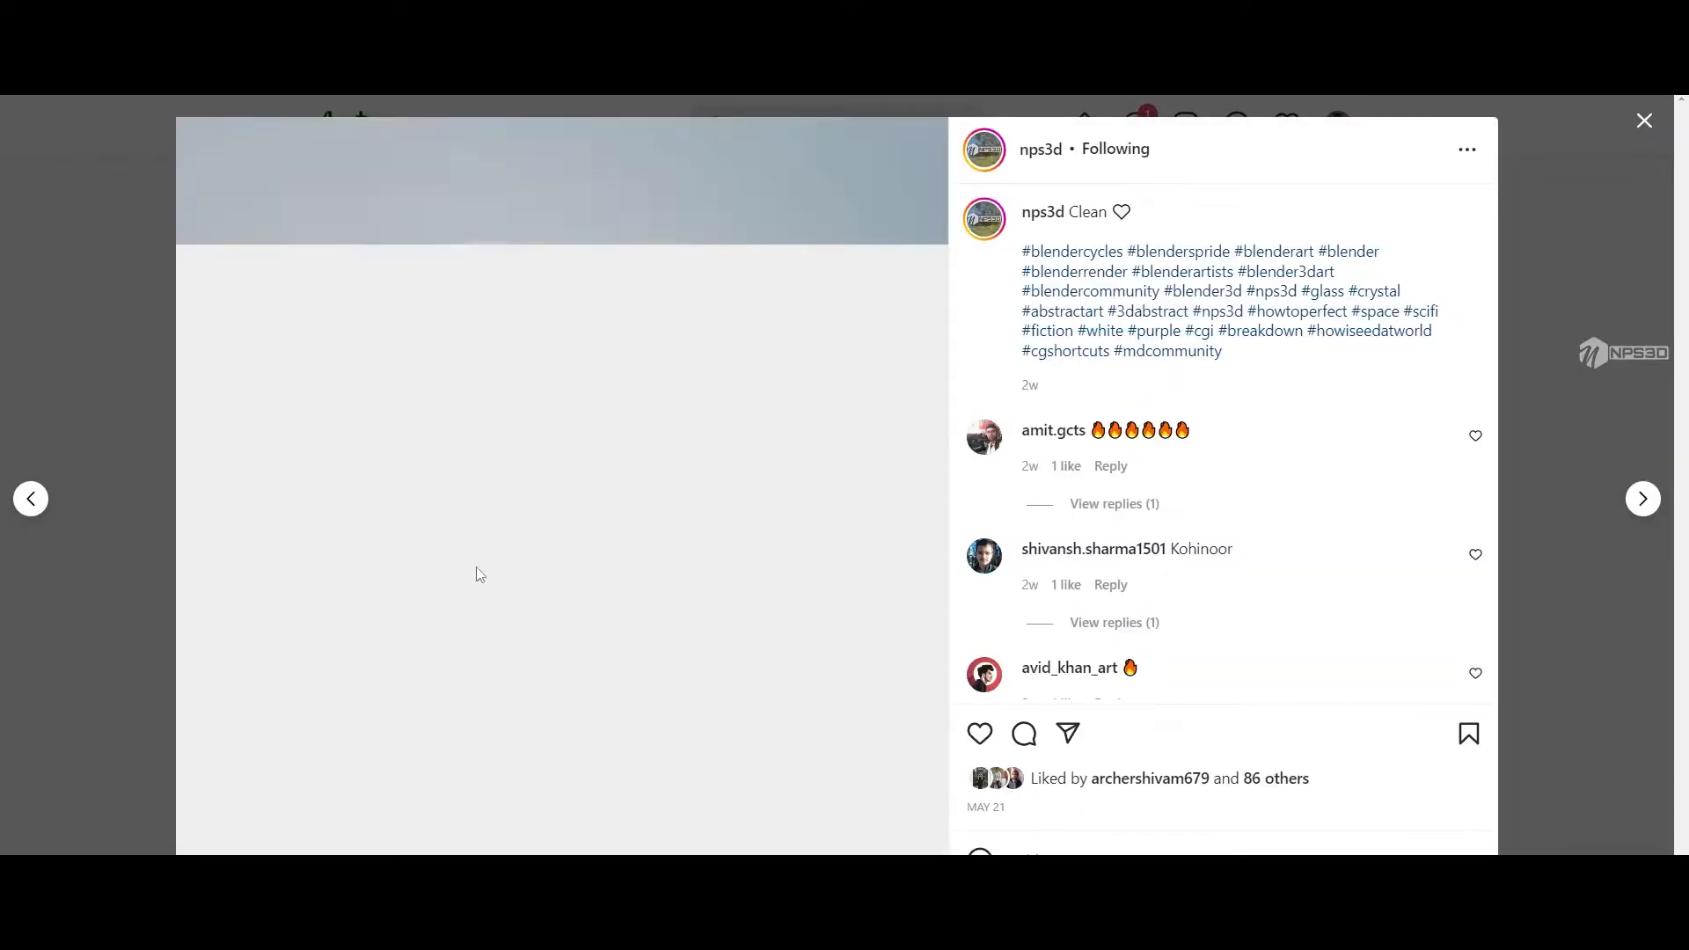
click(1583, 616)
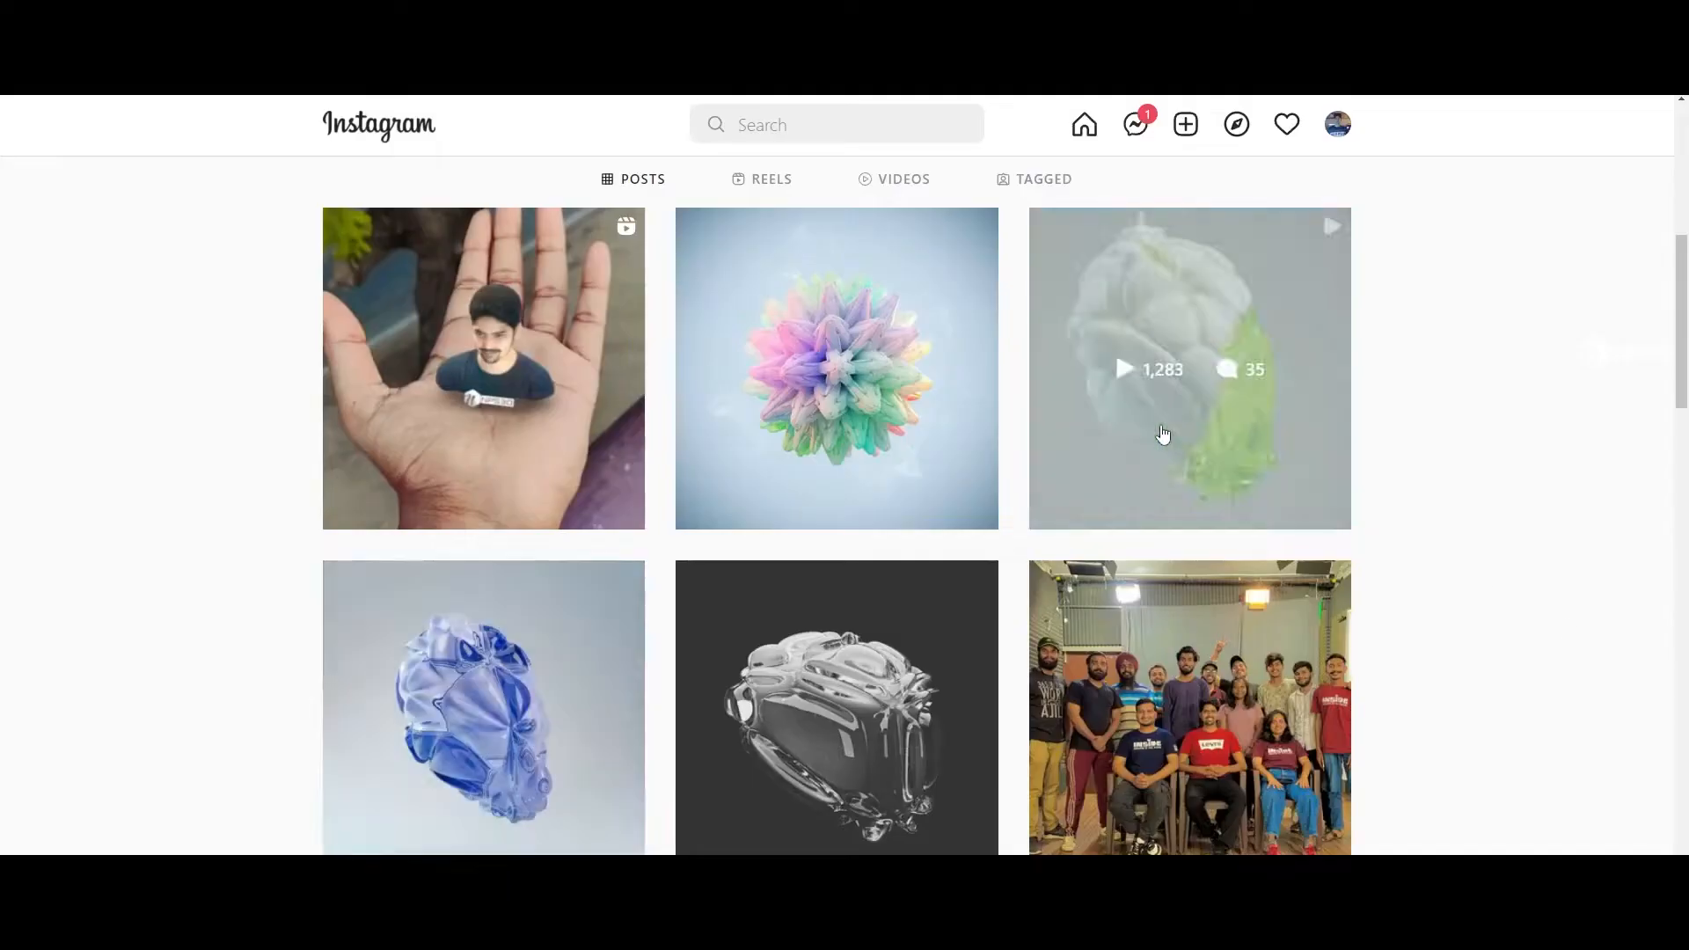
click(1113, 345)
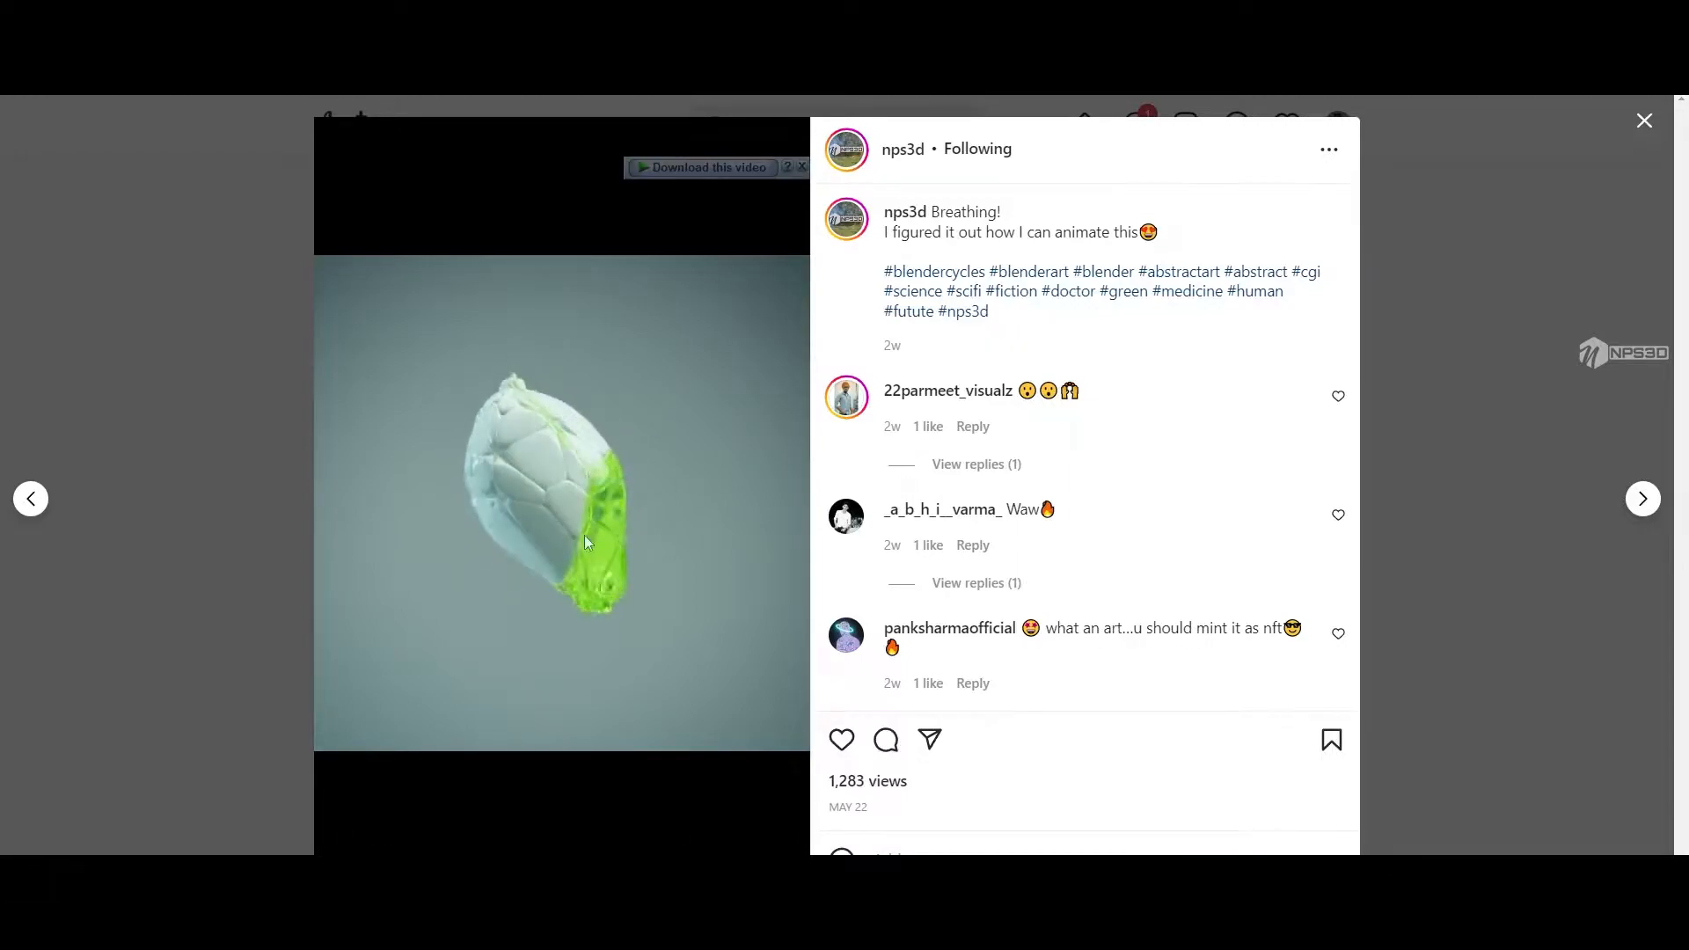
click(1439, 566)
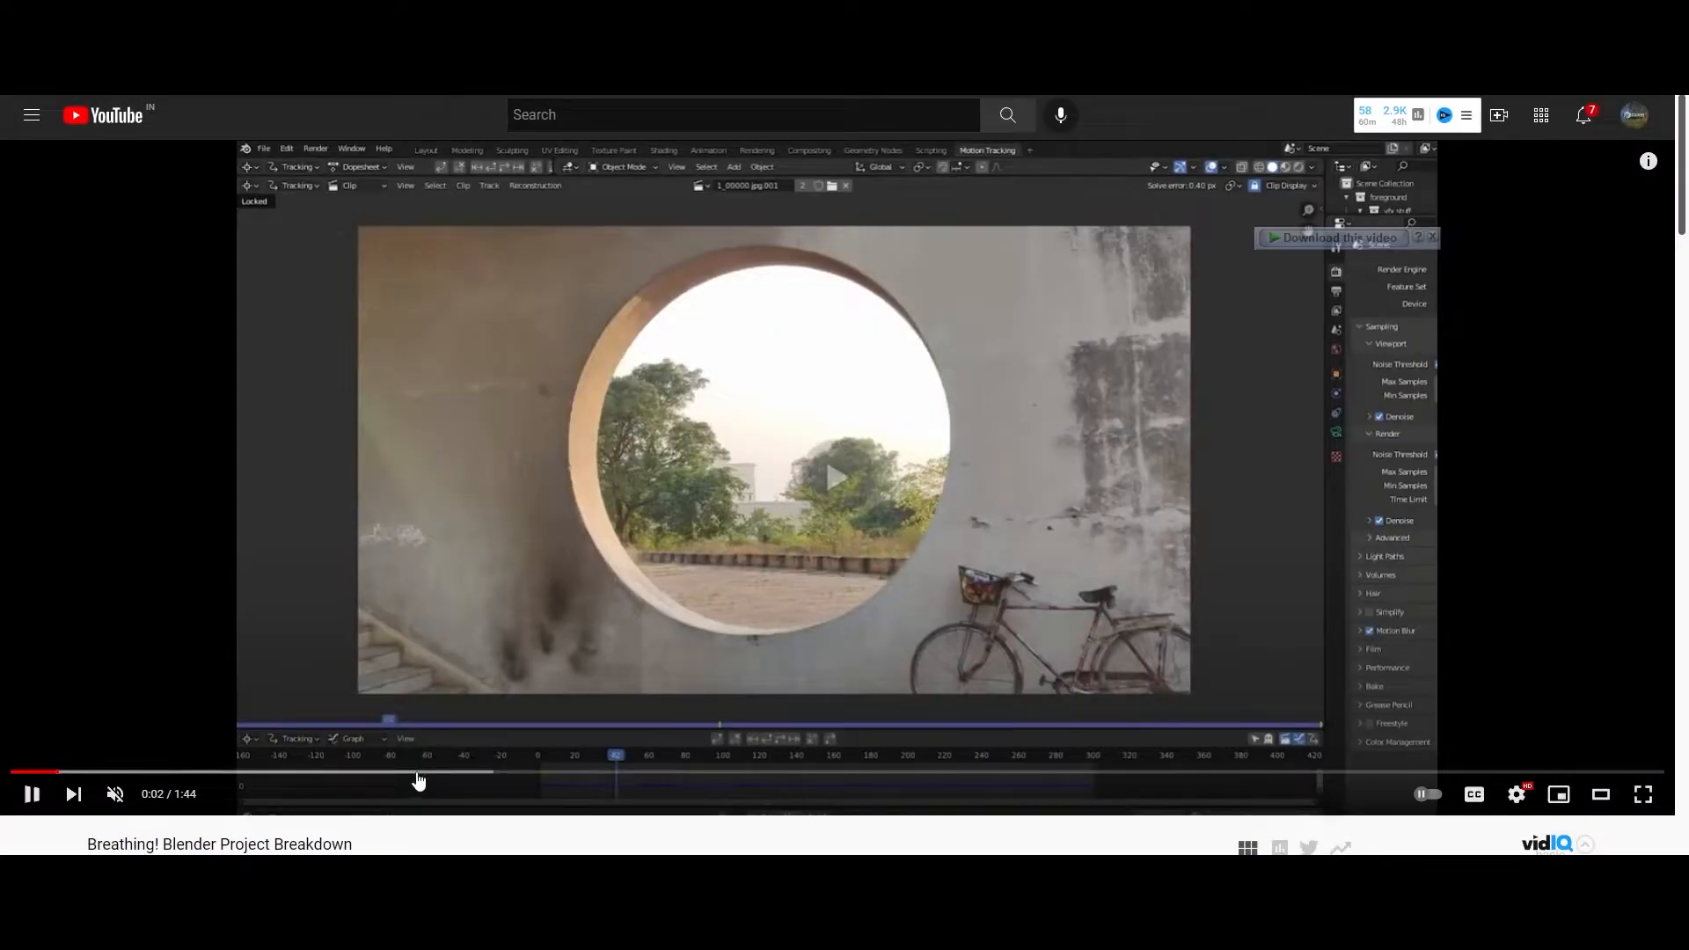
Step: Skim through the "Breathing! Blender Project Breakdown" video, from the viewport scenes to the compositing part
click(422, 772)
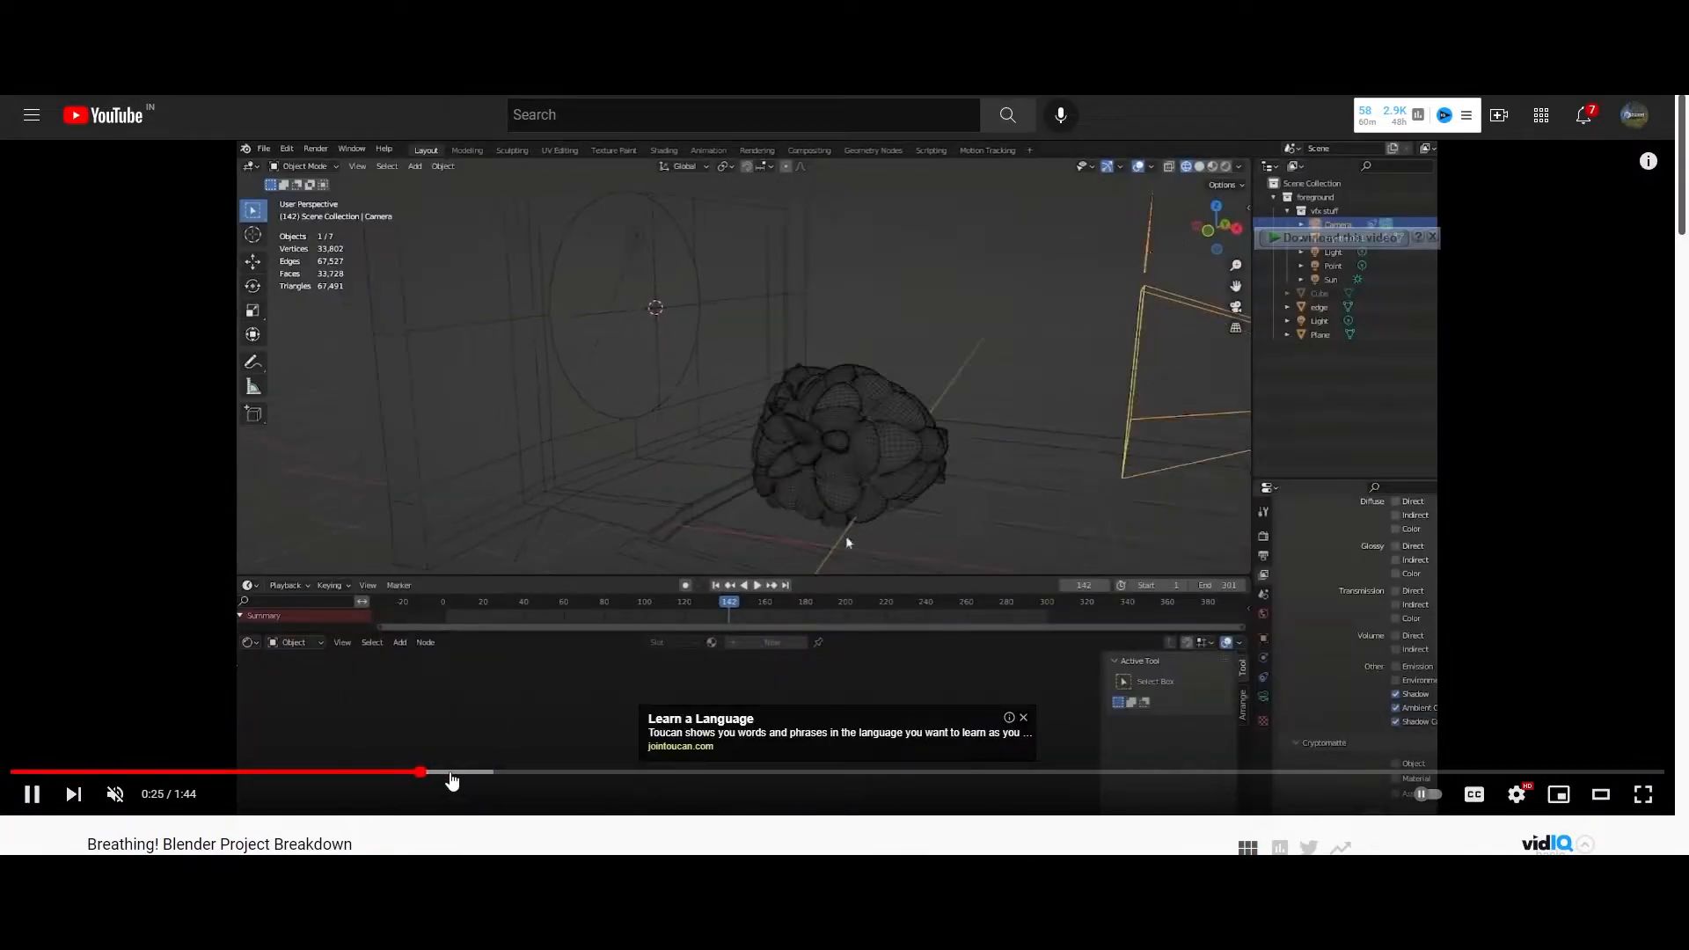
click(507, 774)
click(614, 775)
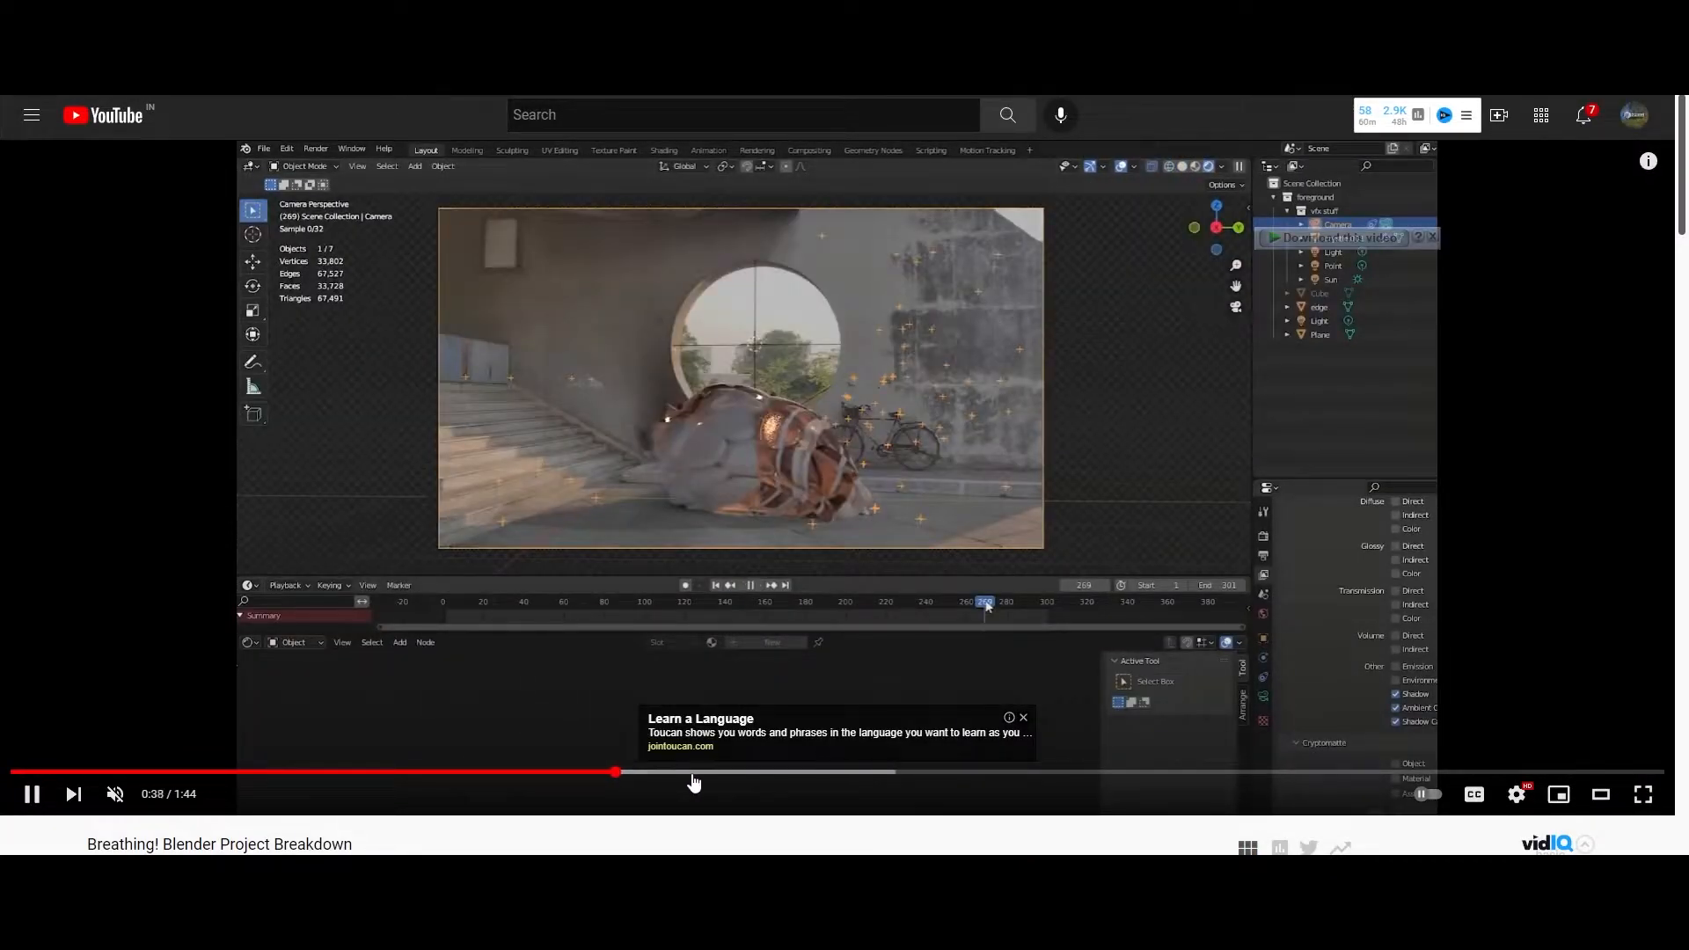
click(694, 774)
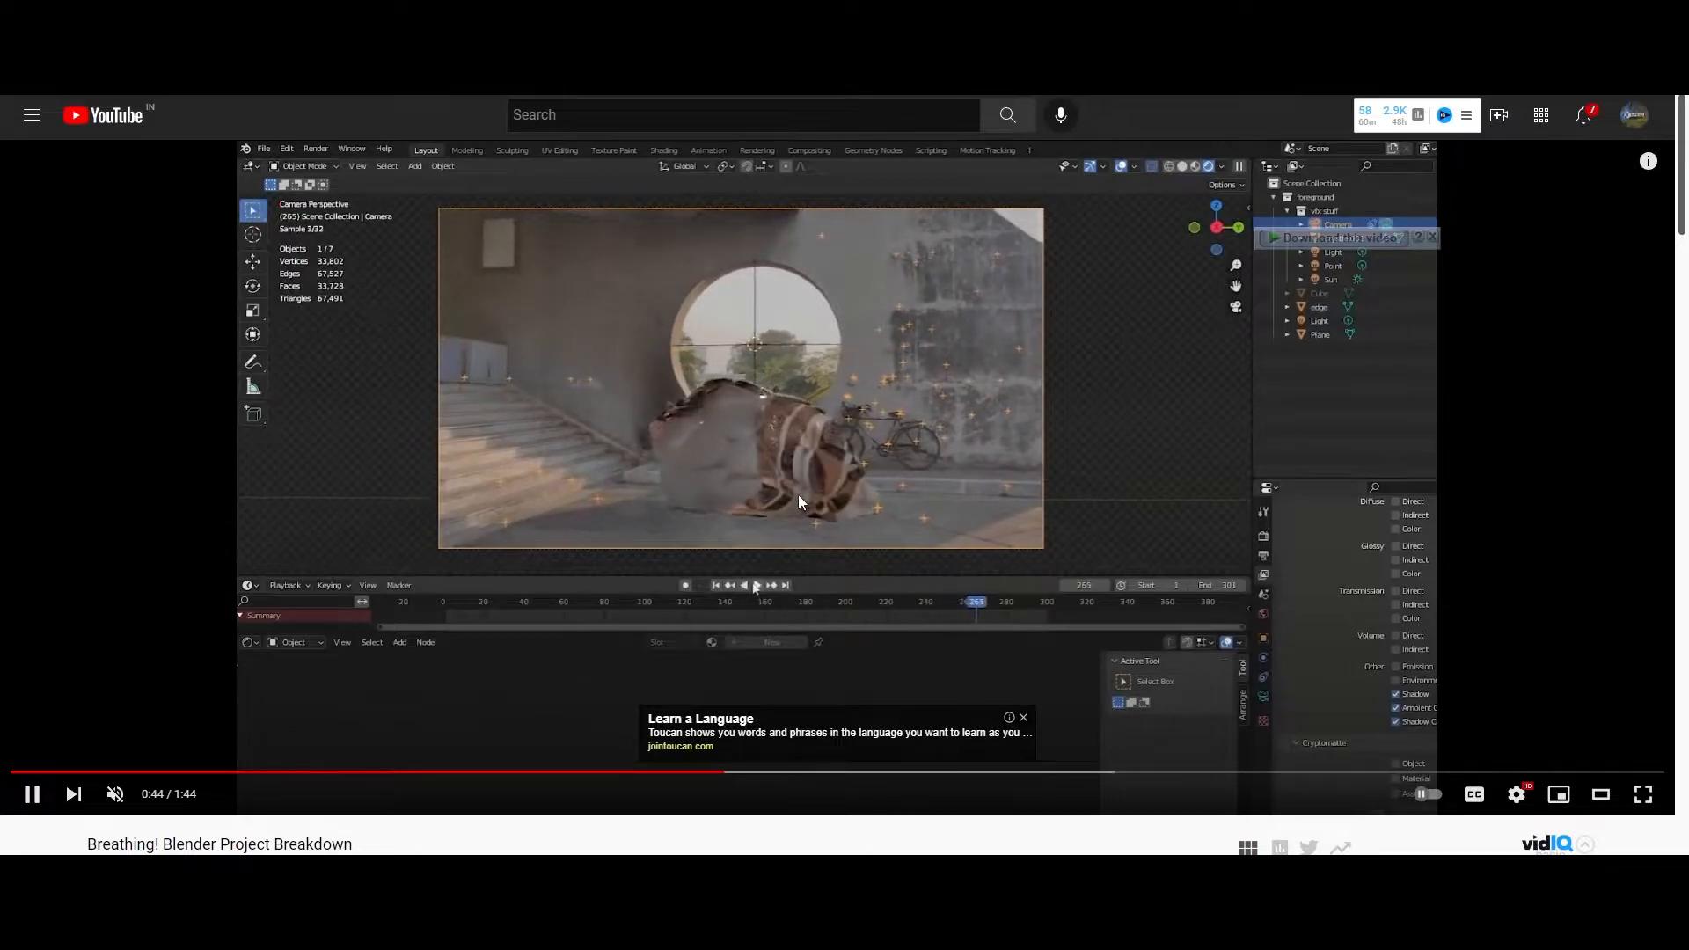
click(1023, 717)
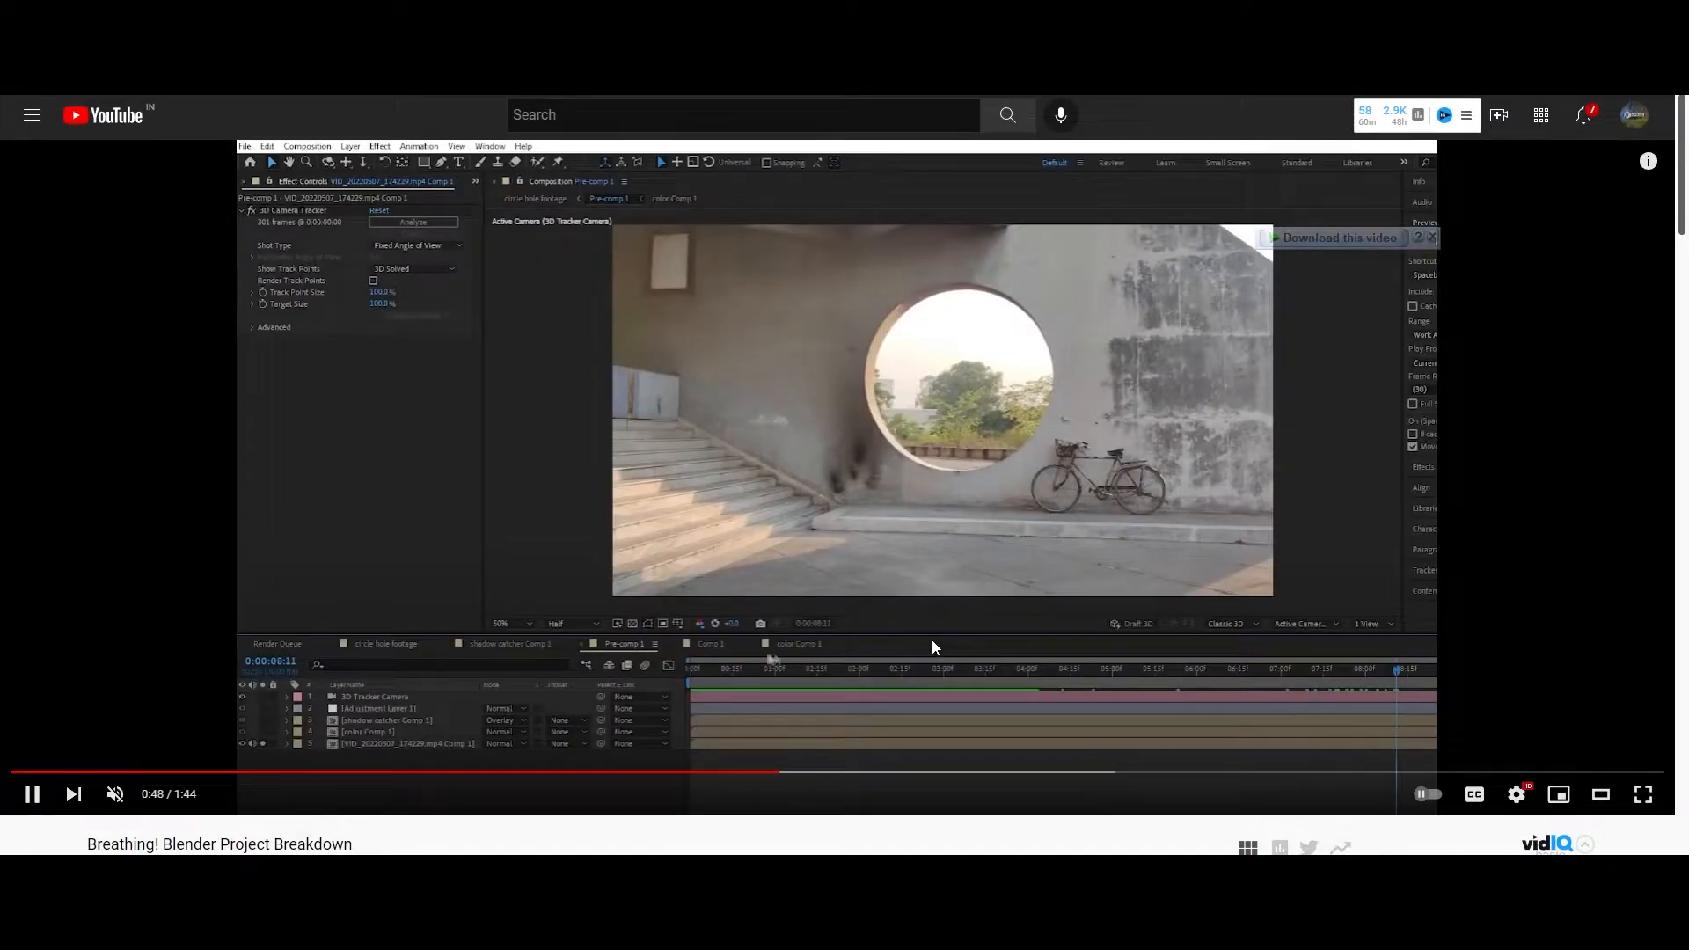
click(909, 593)
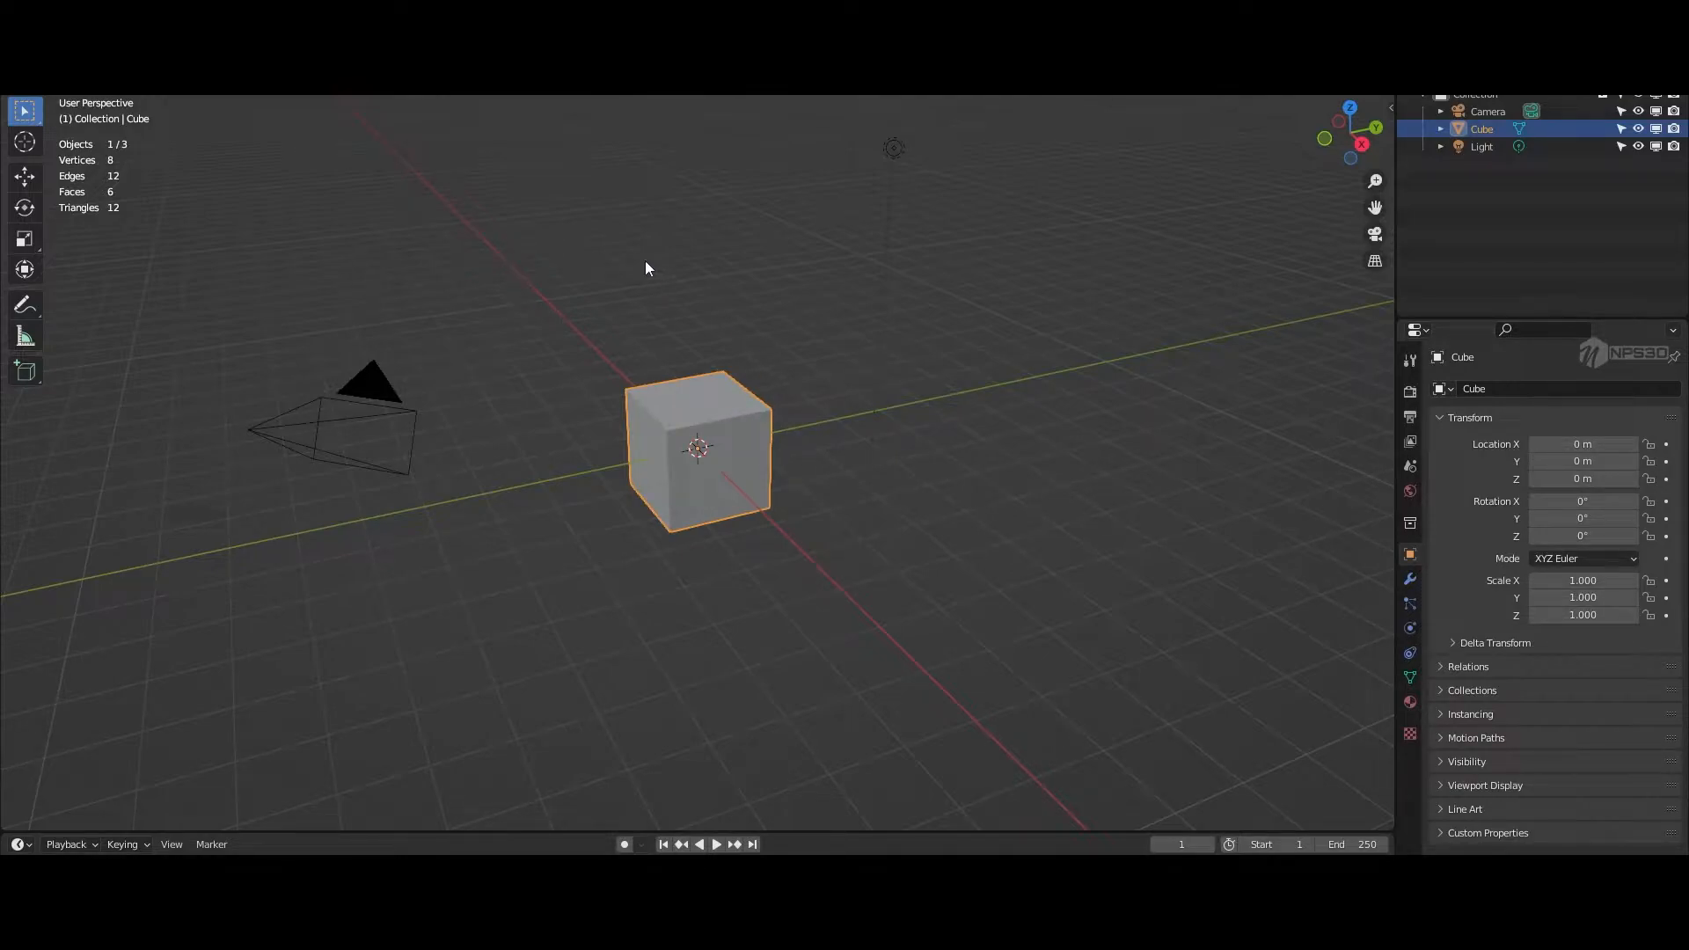
Step: Check the Blender version on the splash screen and dismiss it
click(11, 10)
click(11, 9)
click(18, 31)
click(63, 50)
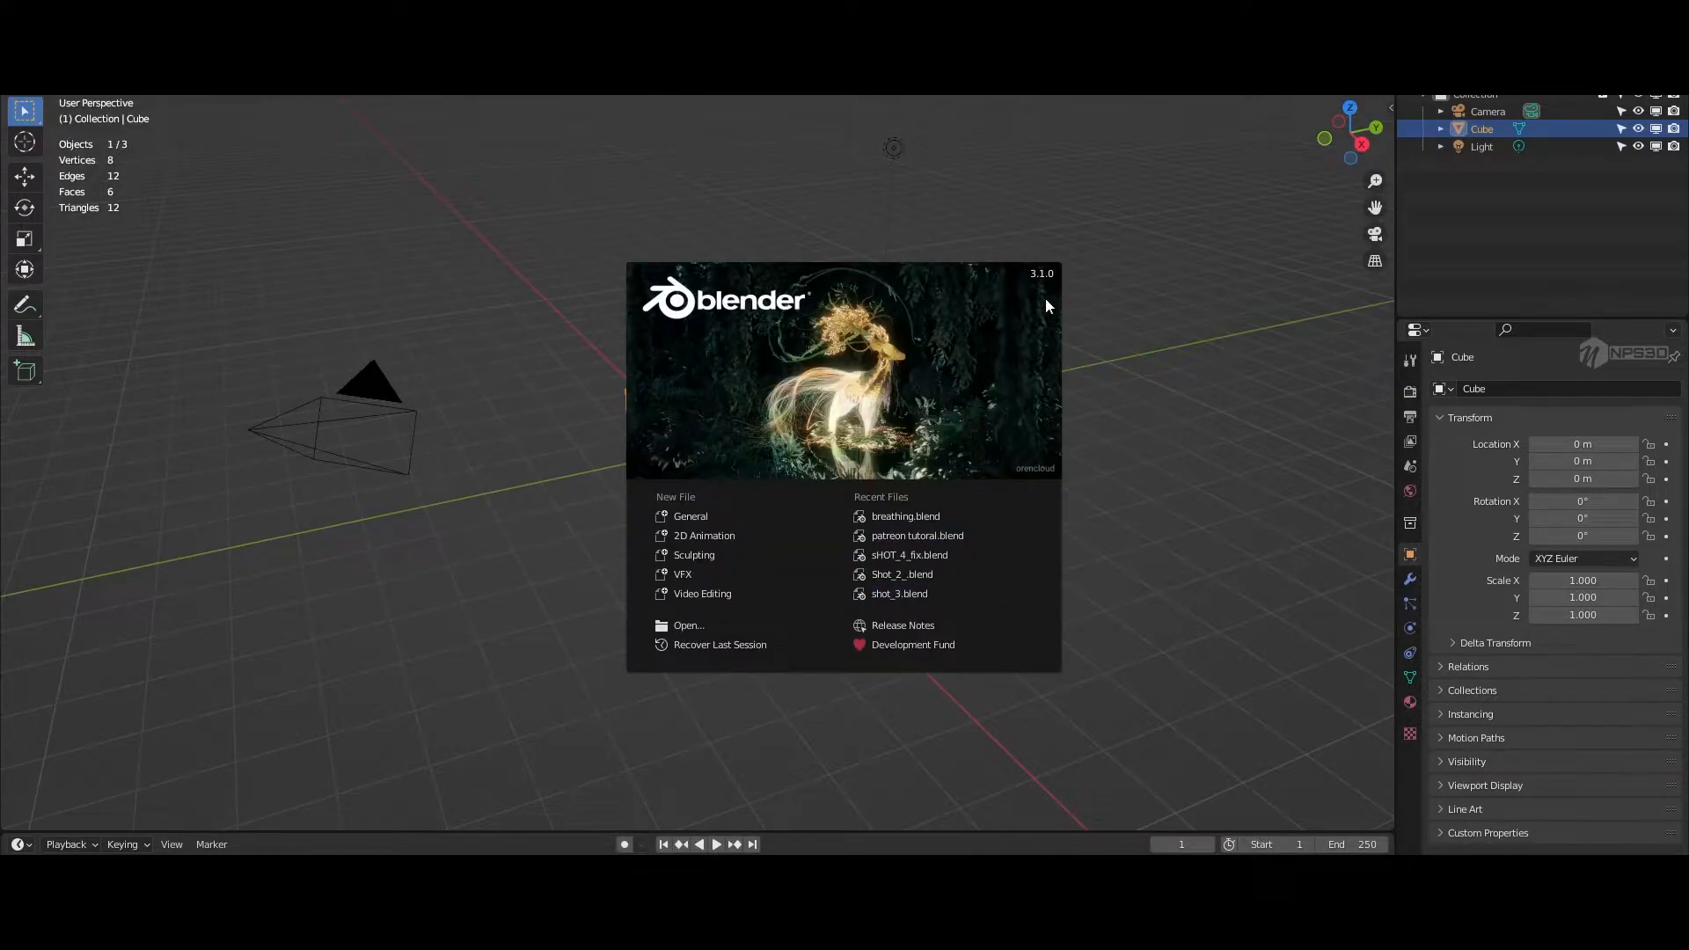
click(467, 383)
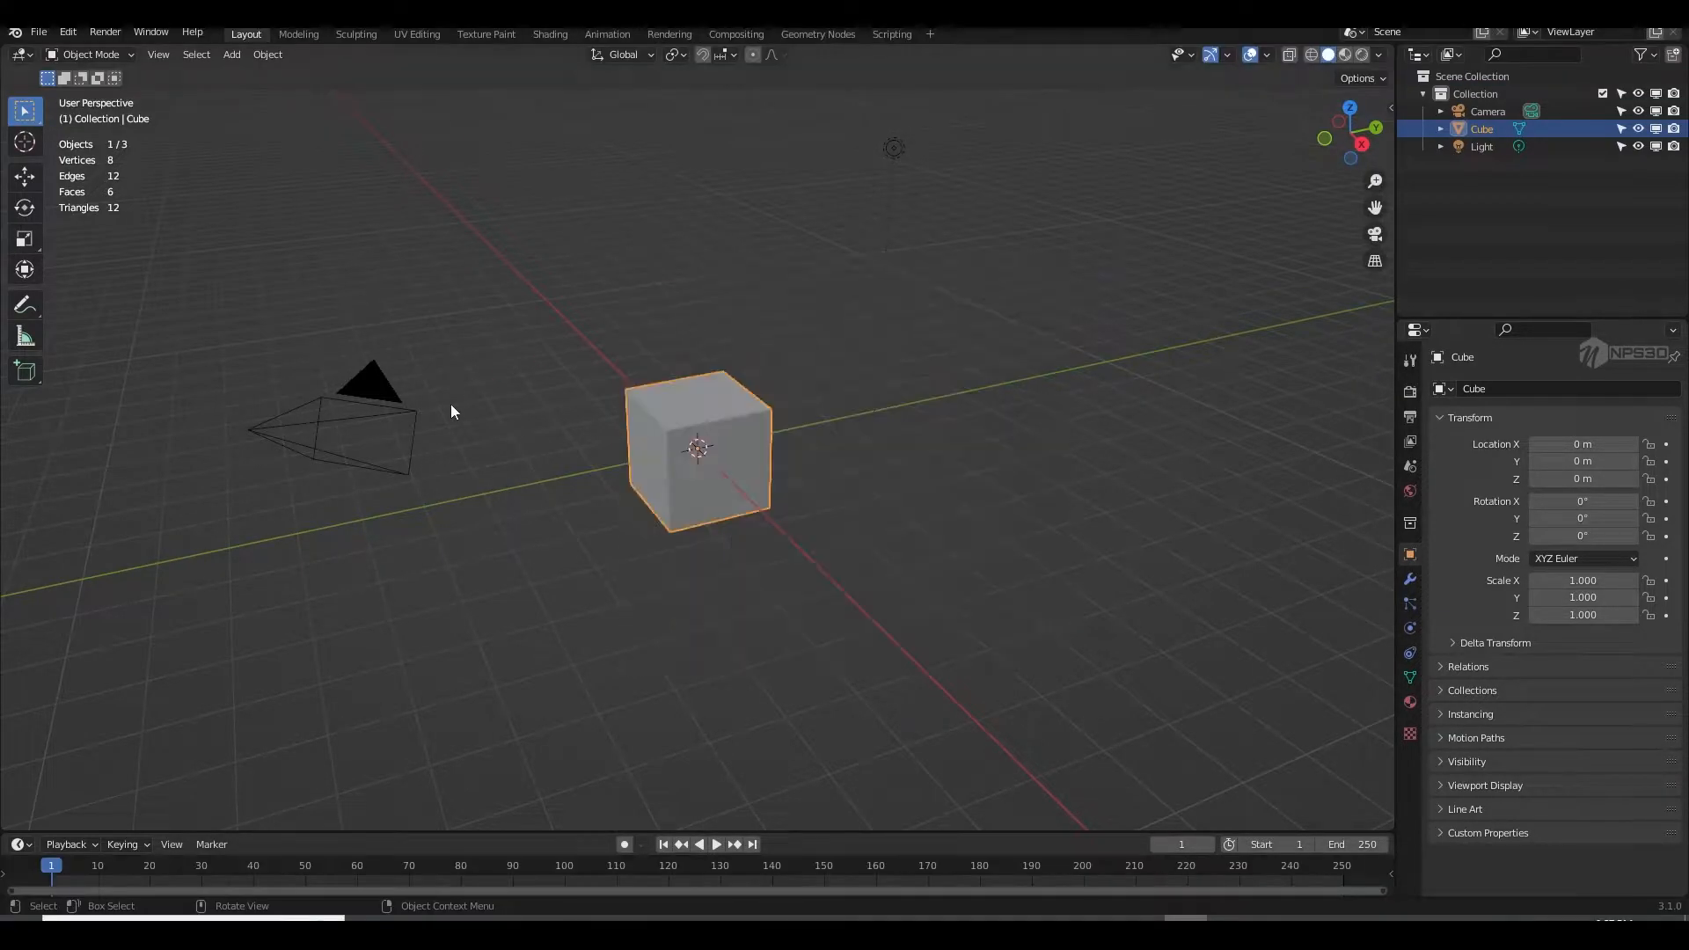
Step: Delete the light and the camera from the default scene and select the remaining cube
click(897, 153)
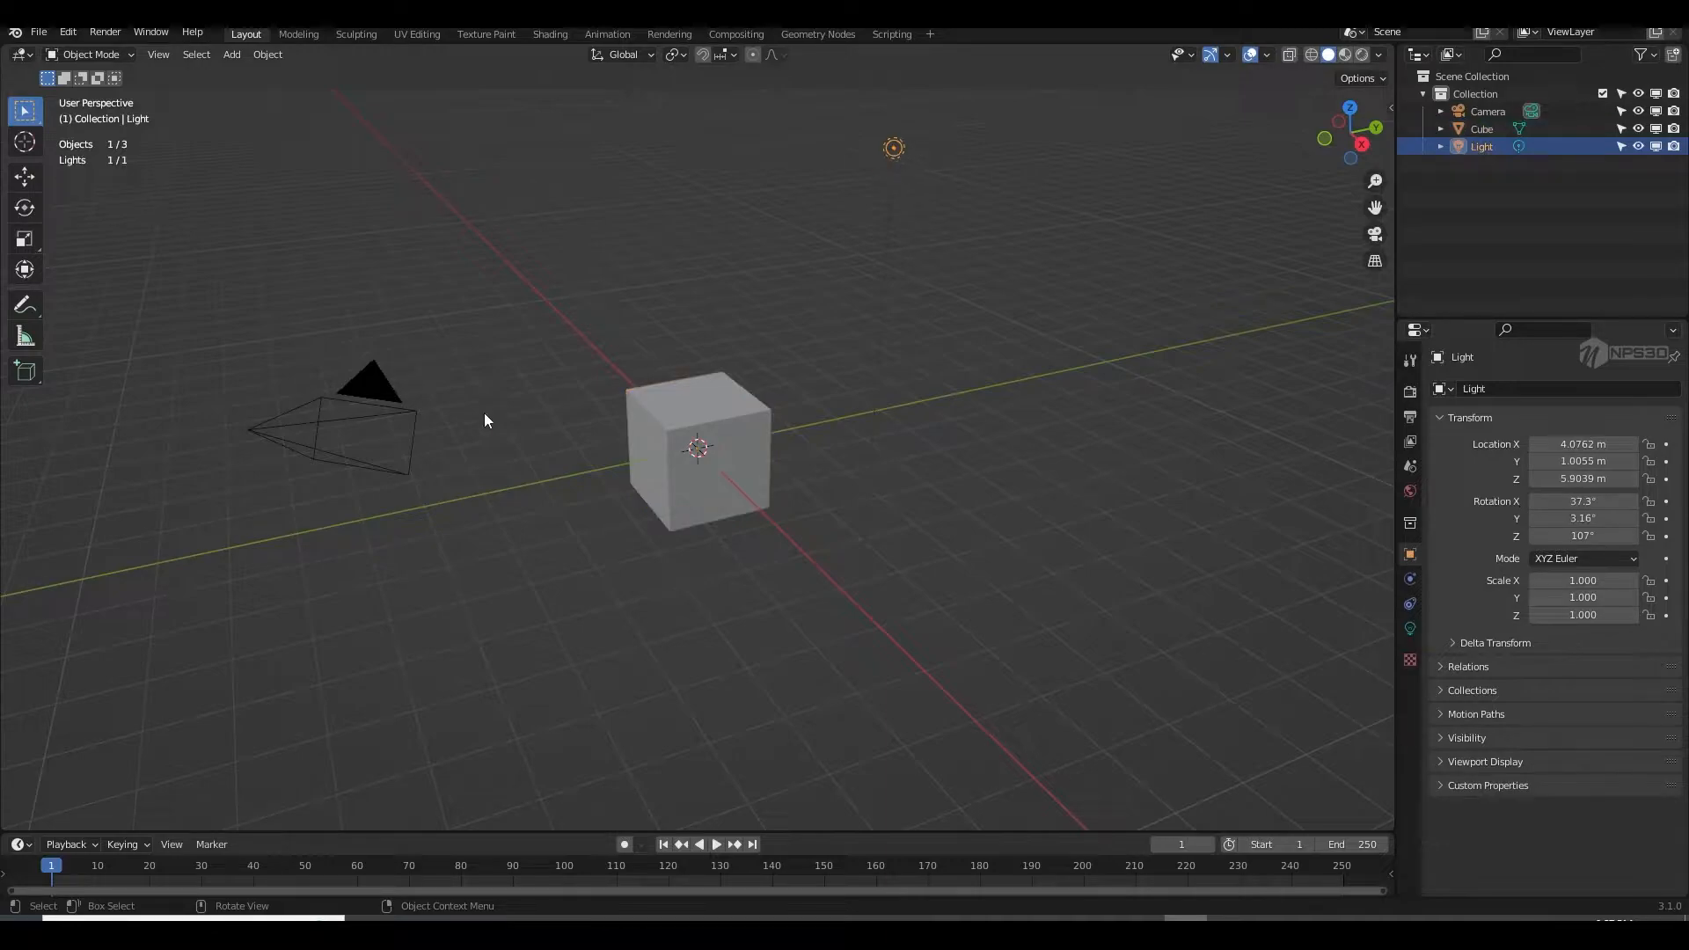
shift+click(318, 419)
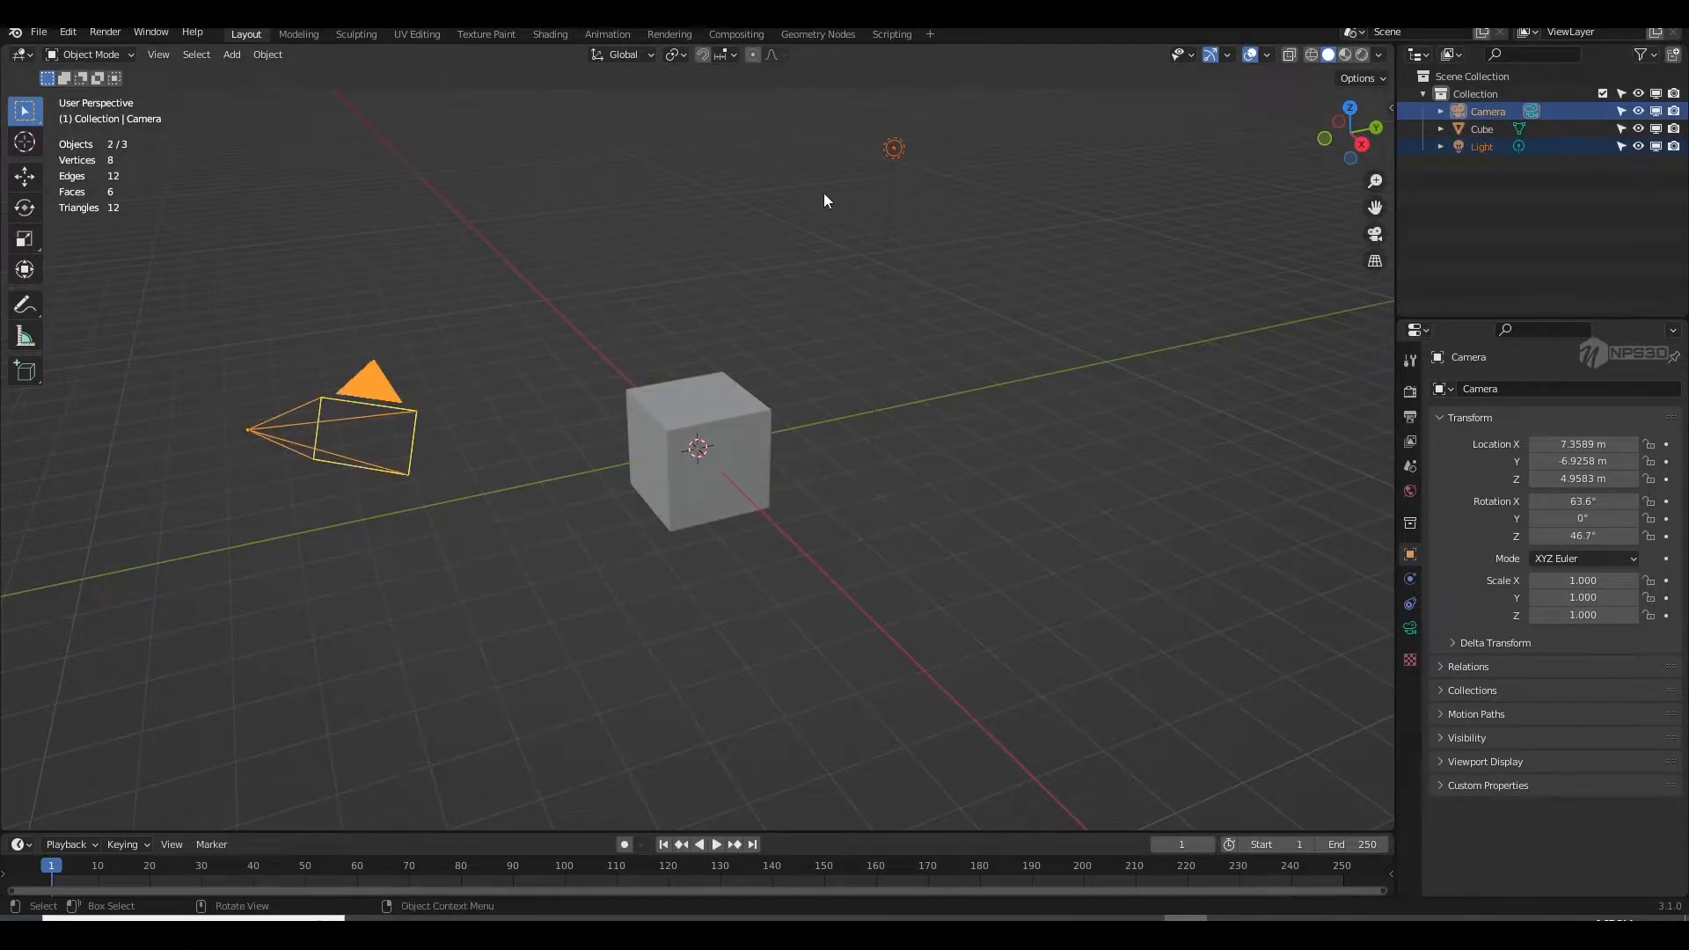
key(Delete)
click(714, 437)
Step: Examine the cube from several angles around its front face
middle_drag(736, 419, 805, 436)
scroll(753, 407, up, 2)
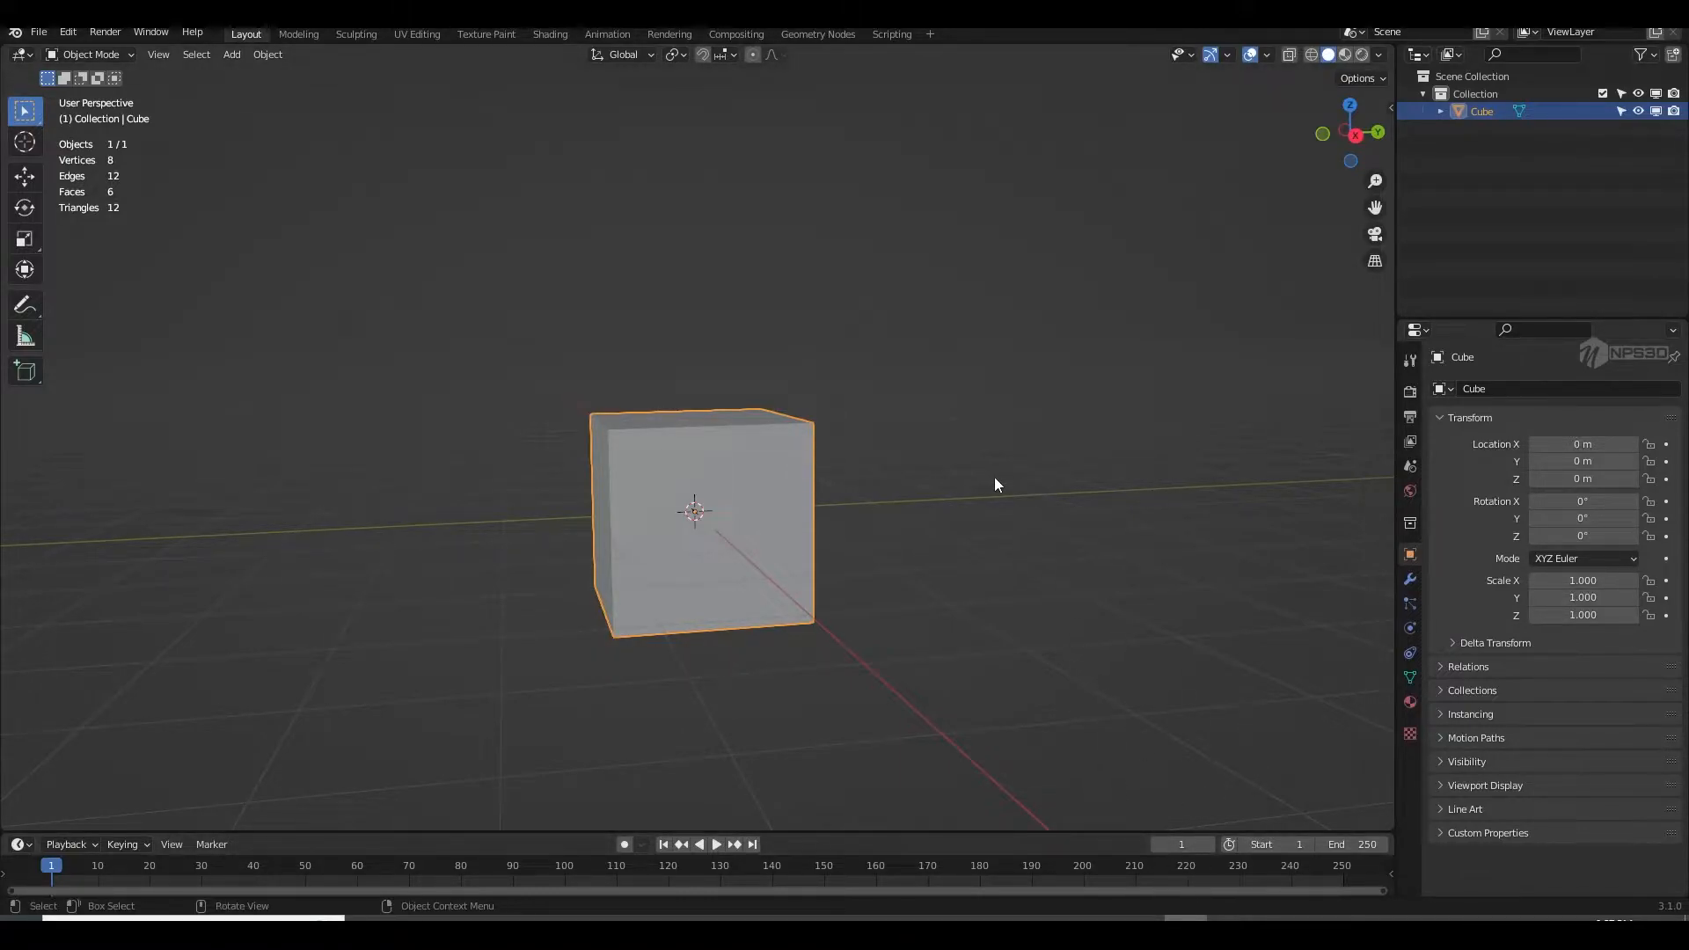
alt+middle_drag(909, 478, 870, 480)
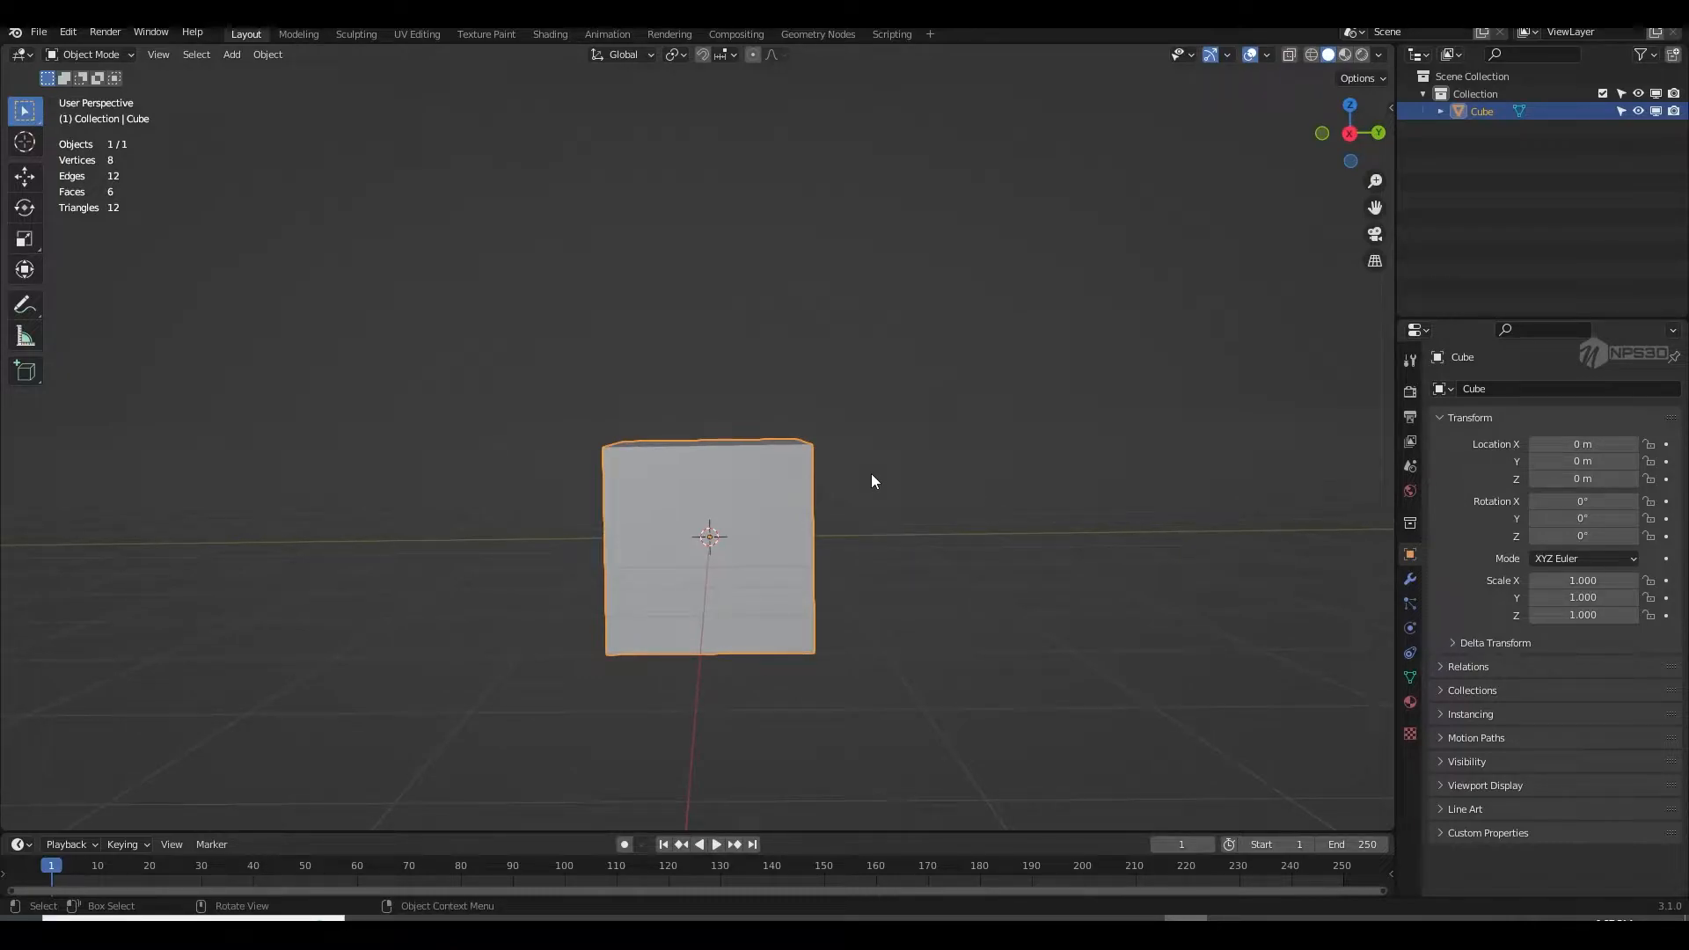
middle_drag(805, 450, 823, 467)
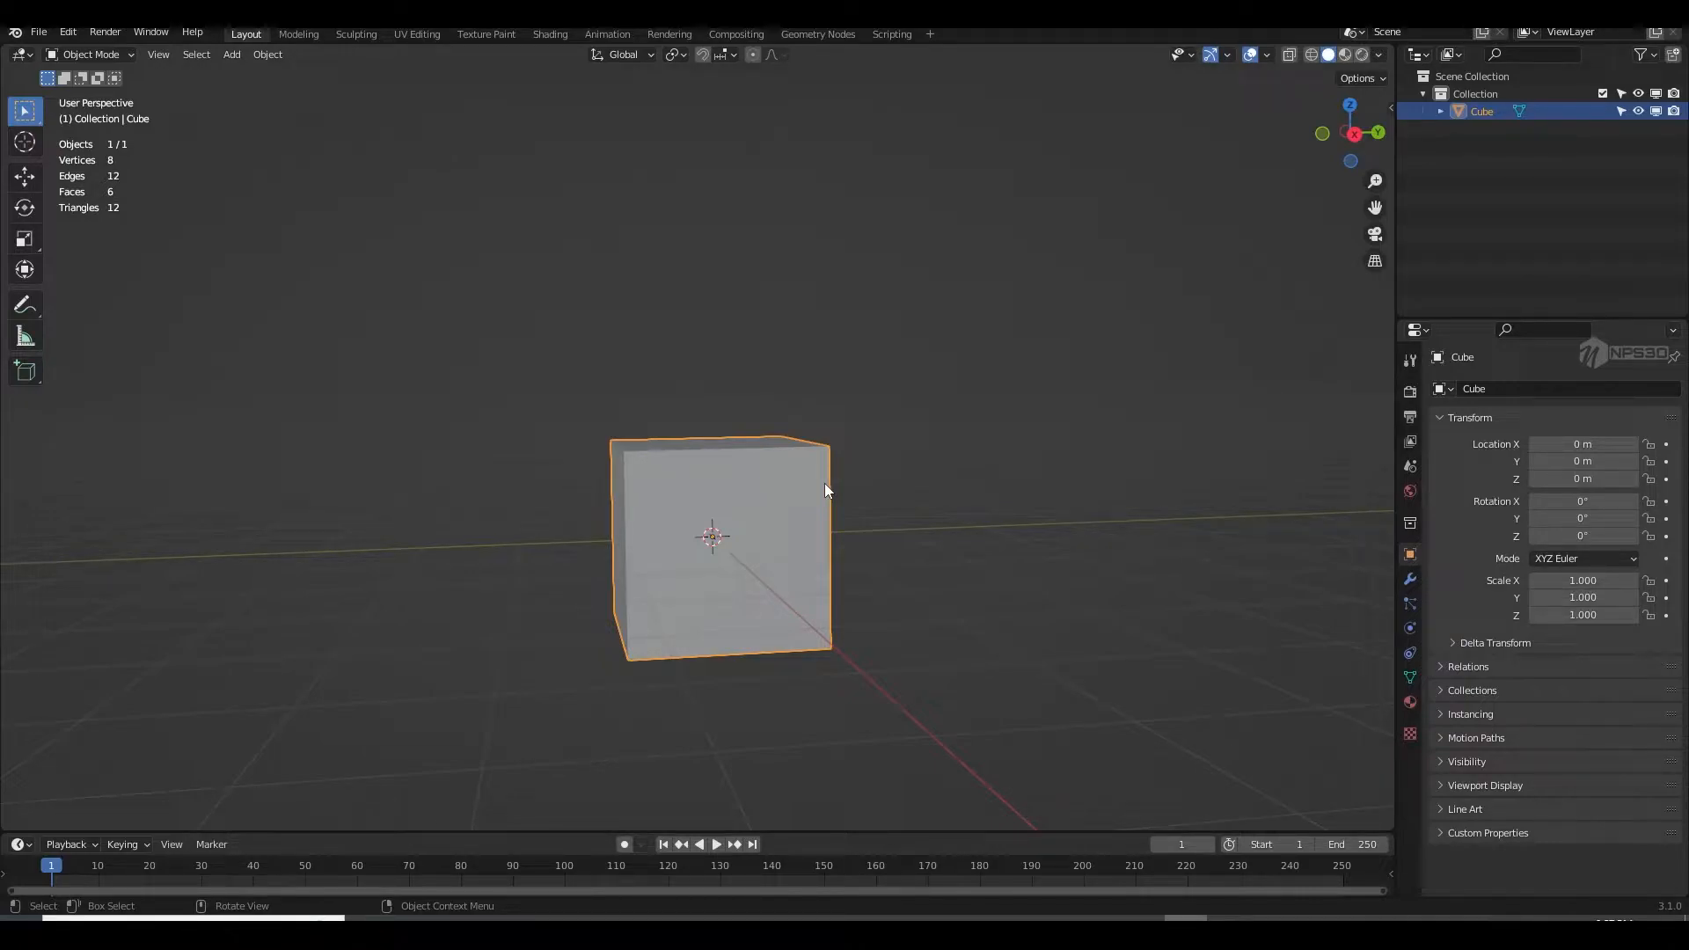
middle_drag(825, 483, 831, 479)
middle_drag(715, 499, 741, 626)
middle_drag(945, 548, 772, 494)
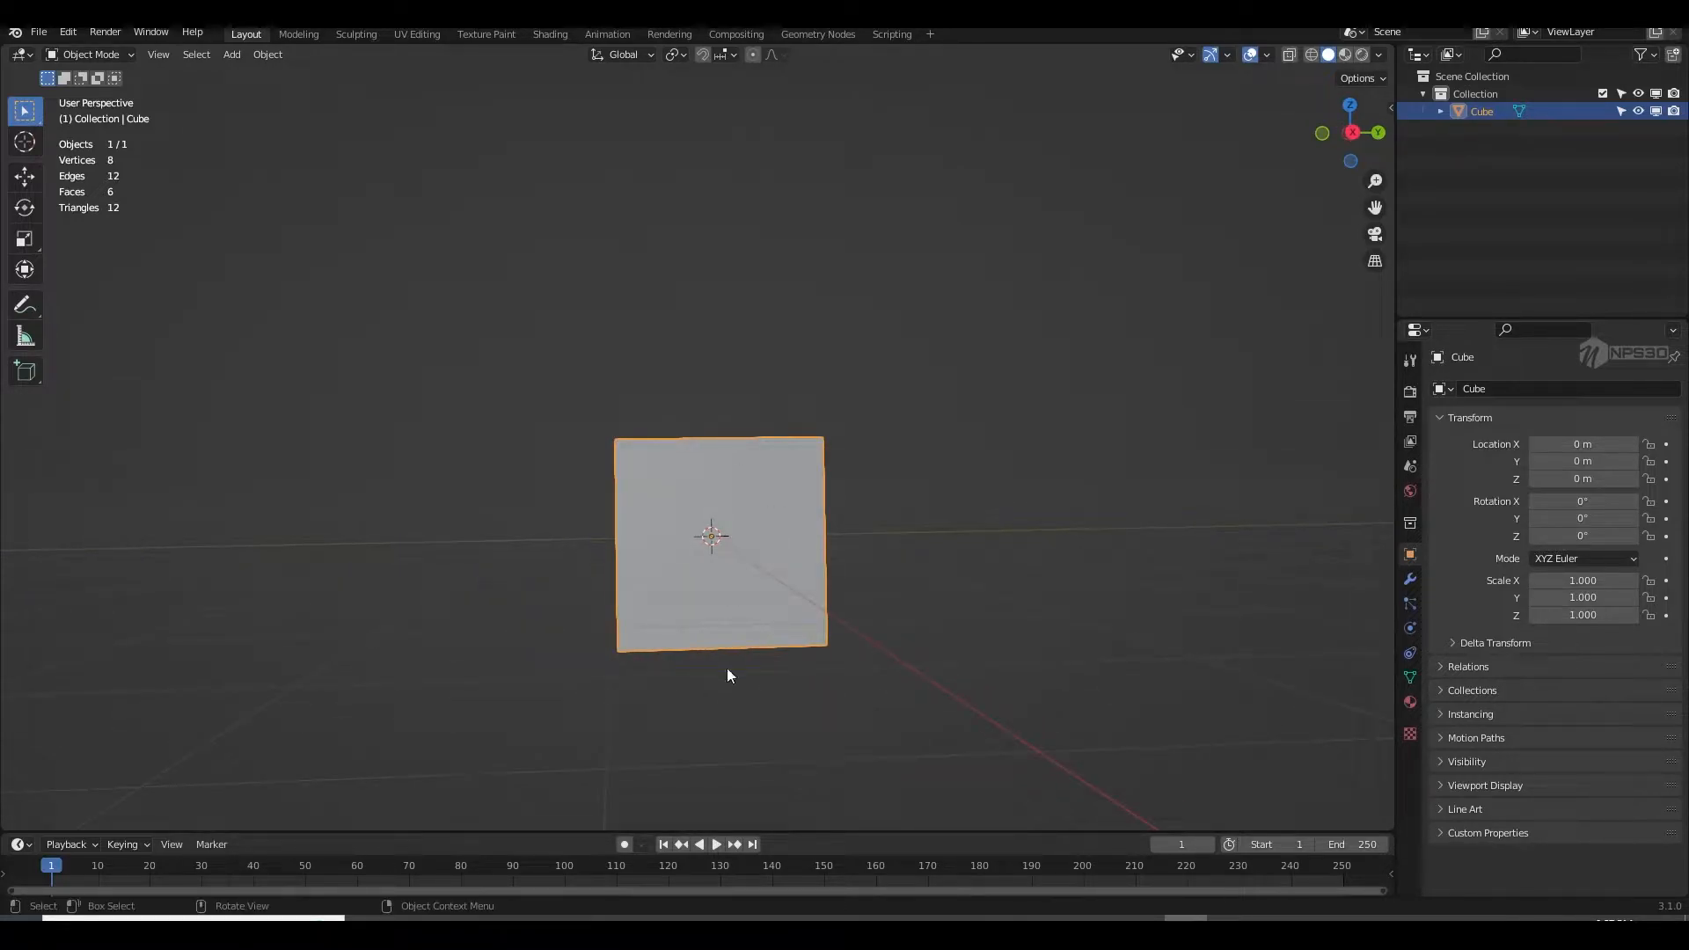
middle_drag(729, 581, 762, 519)
Step: Scale the cube along the Z axis to about 1.646 and apply the scale
key(s)
key(z)
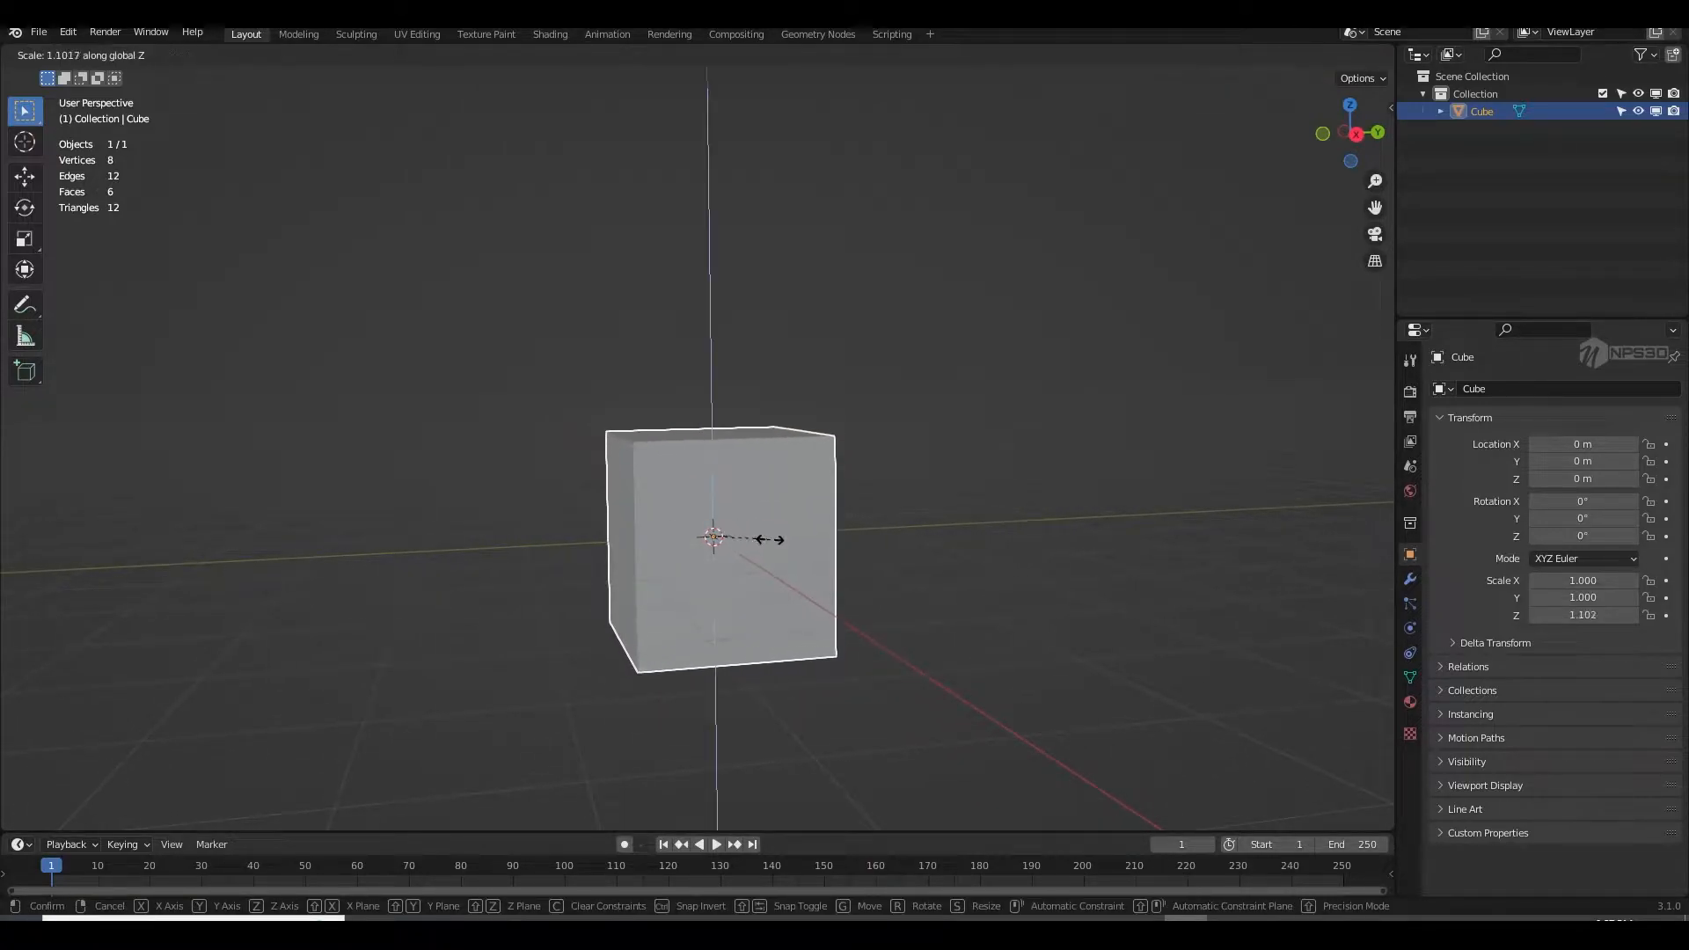
click(789, 574)
middle_drag(790, 573, 850, 592)
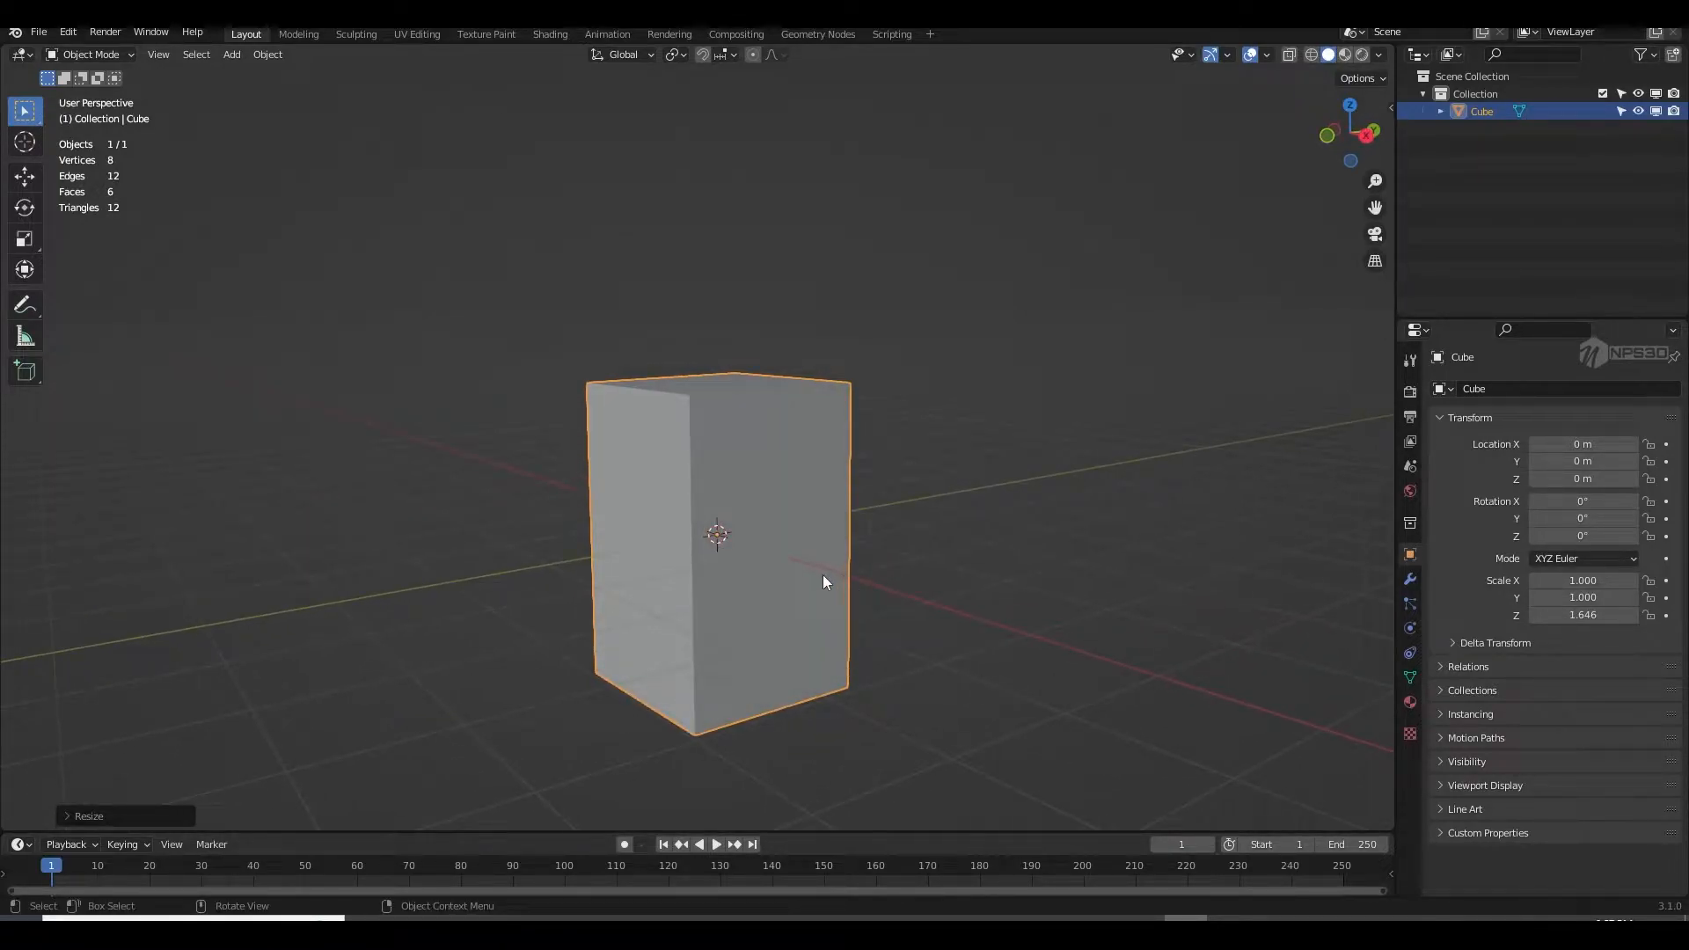
key(ctrl+a)
click(695, 588)
middle_drag(793, 578, 827, 528)
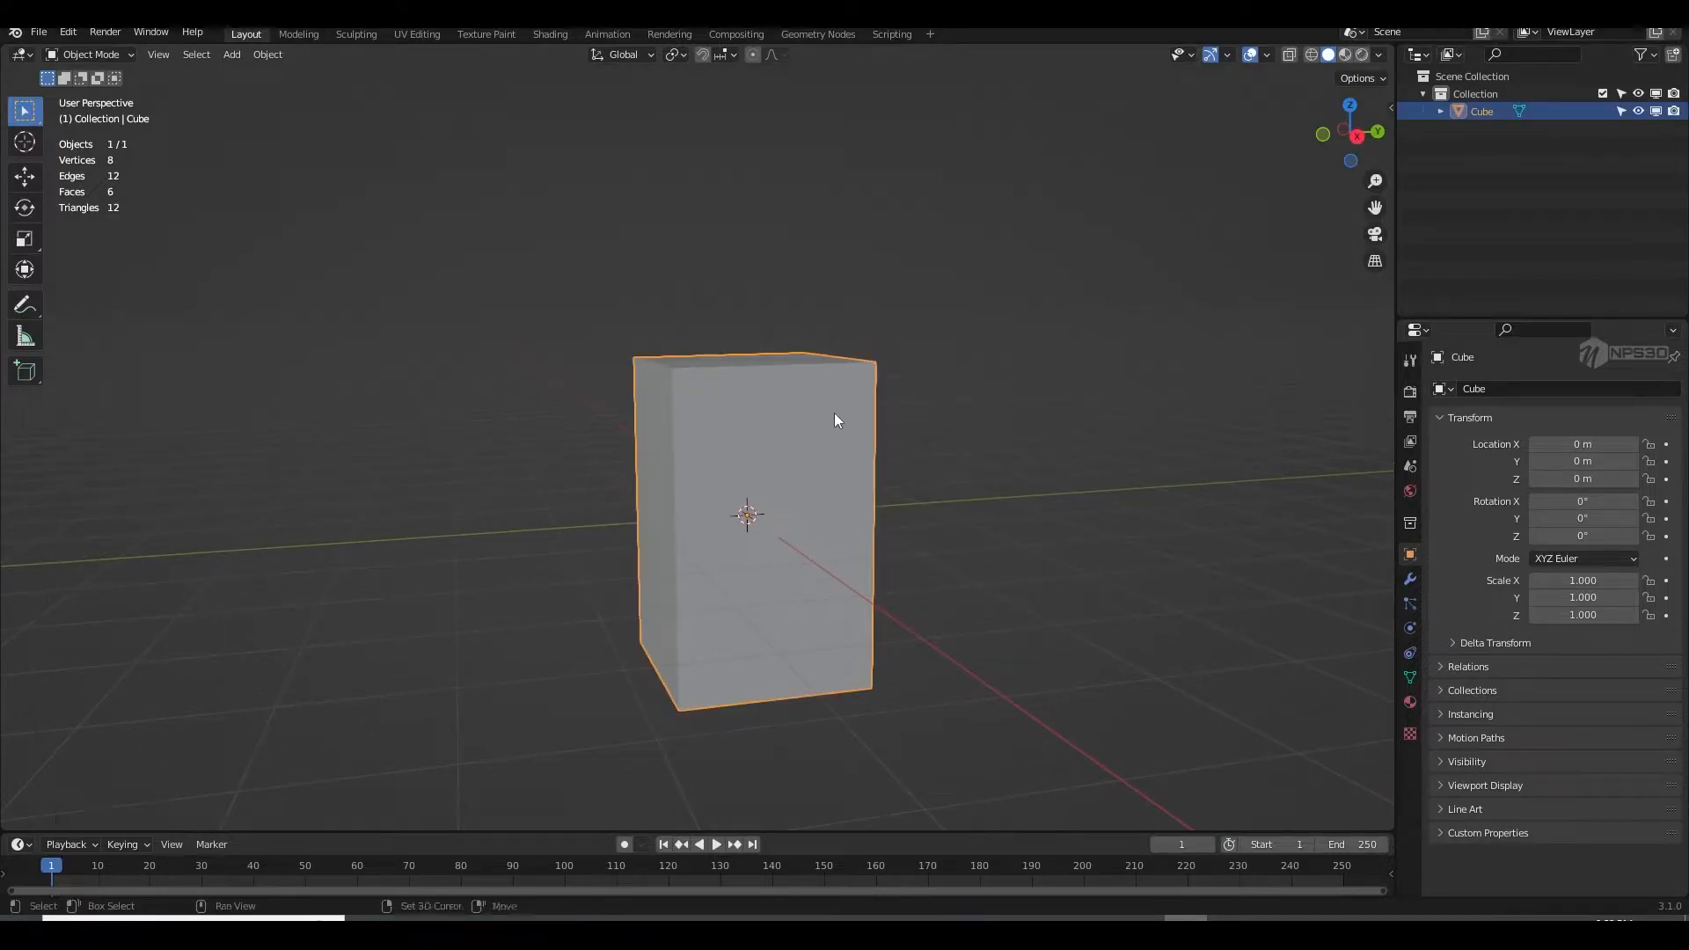
Step: Put the stretched cube into Edit Mode and choose the Bisect tool in place of Knife
middle_drag(844, 423, 814, 397)
key(Tab)
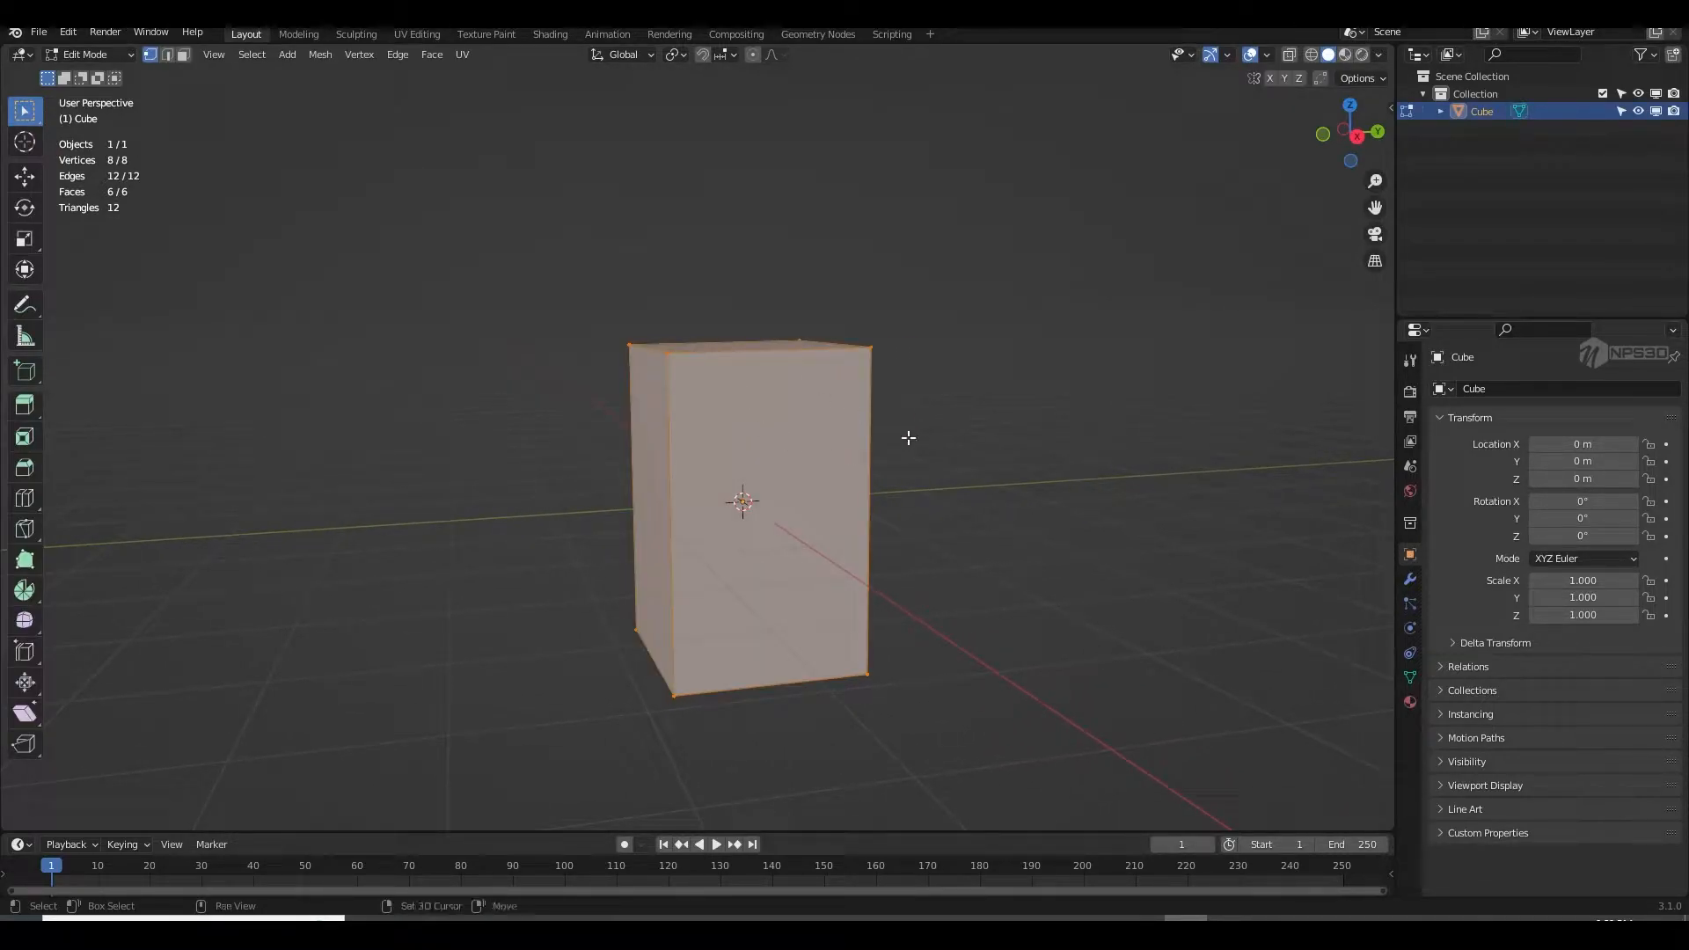
shift+middle_drag(909, 437, 851, 411)
click(32, 531)
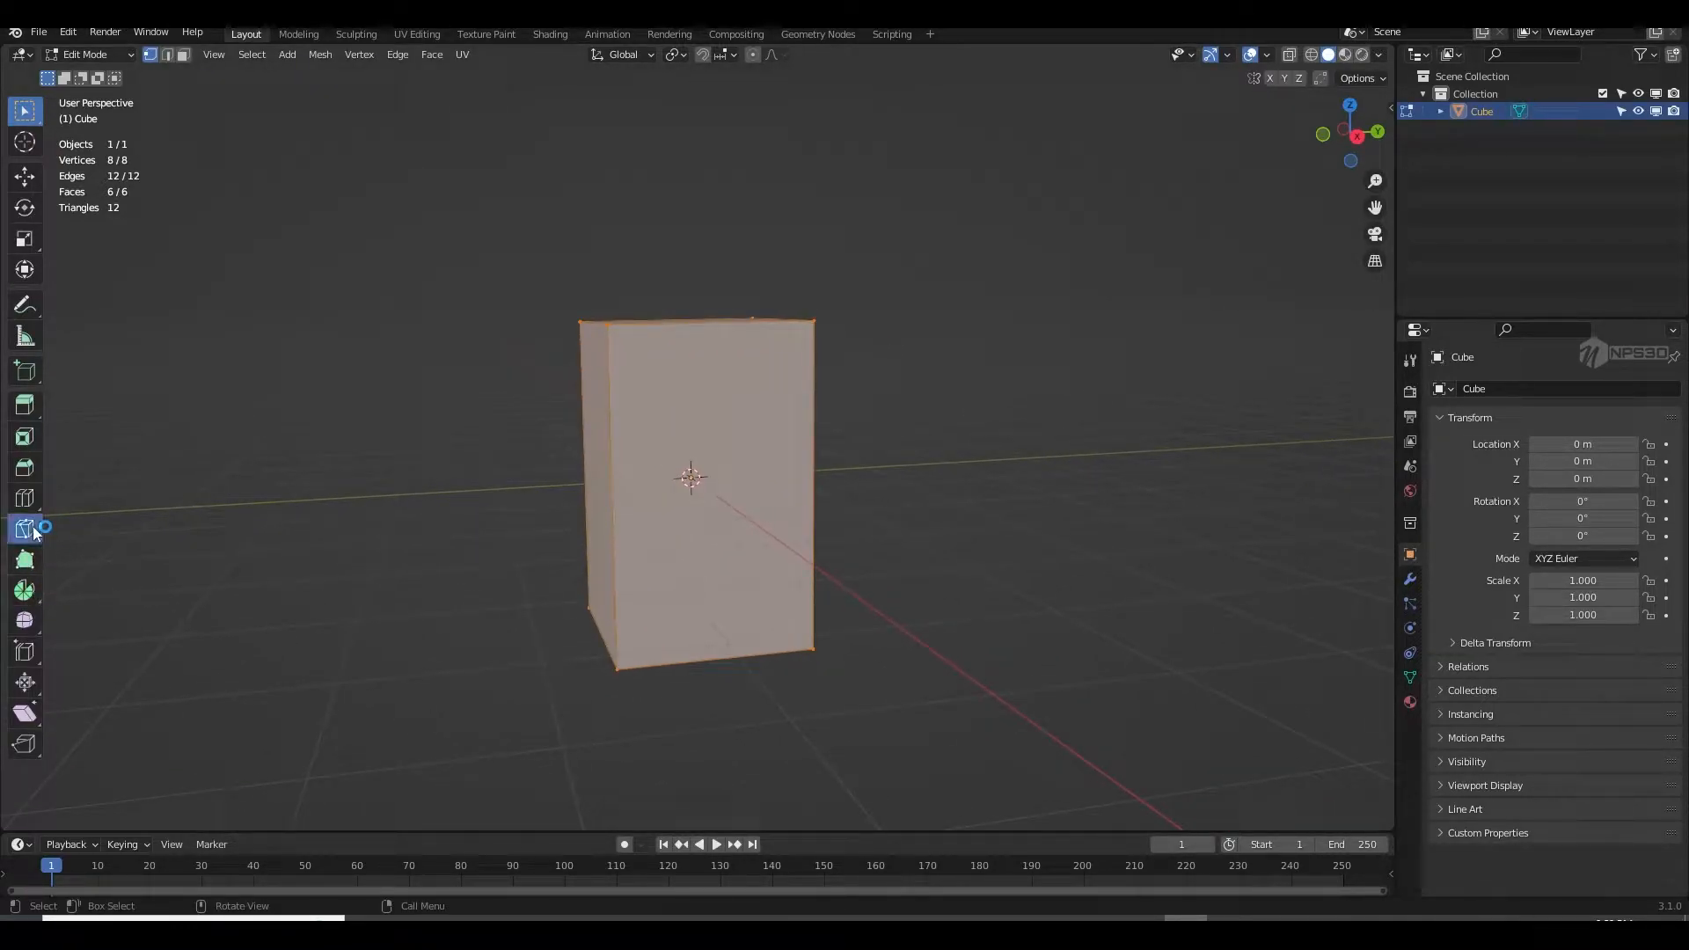
click(24, 534)
click(24, 531)
click(24, 531)
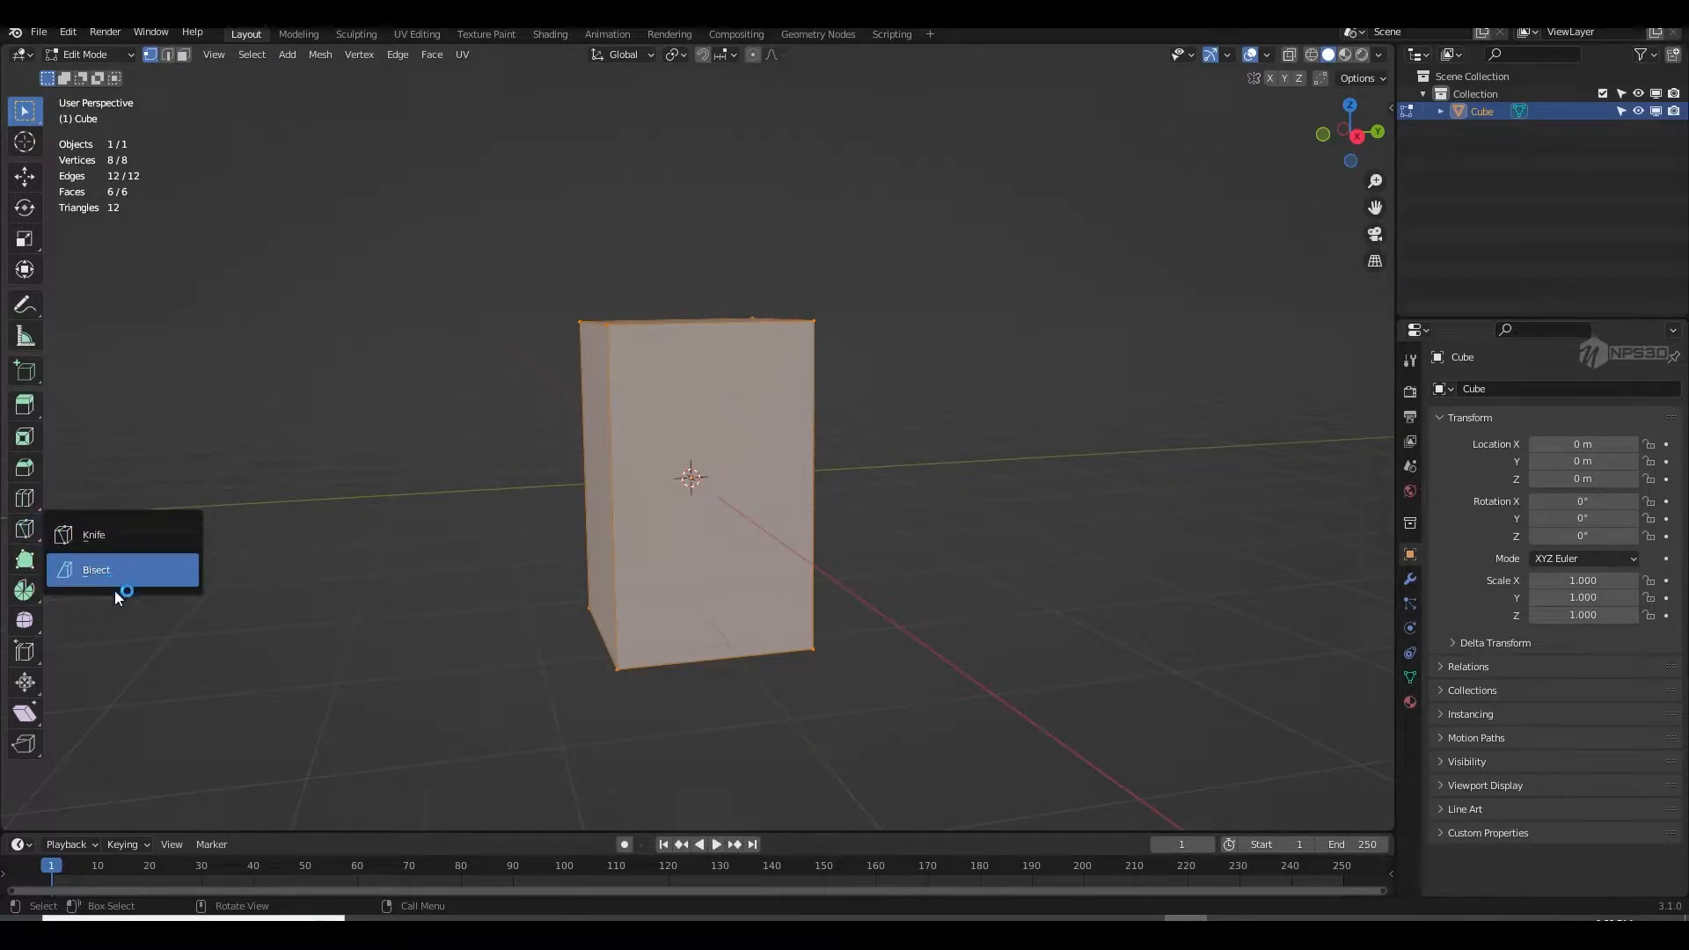
click(97, 572)
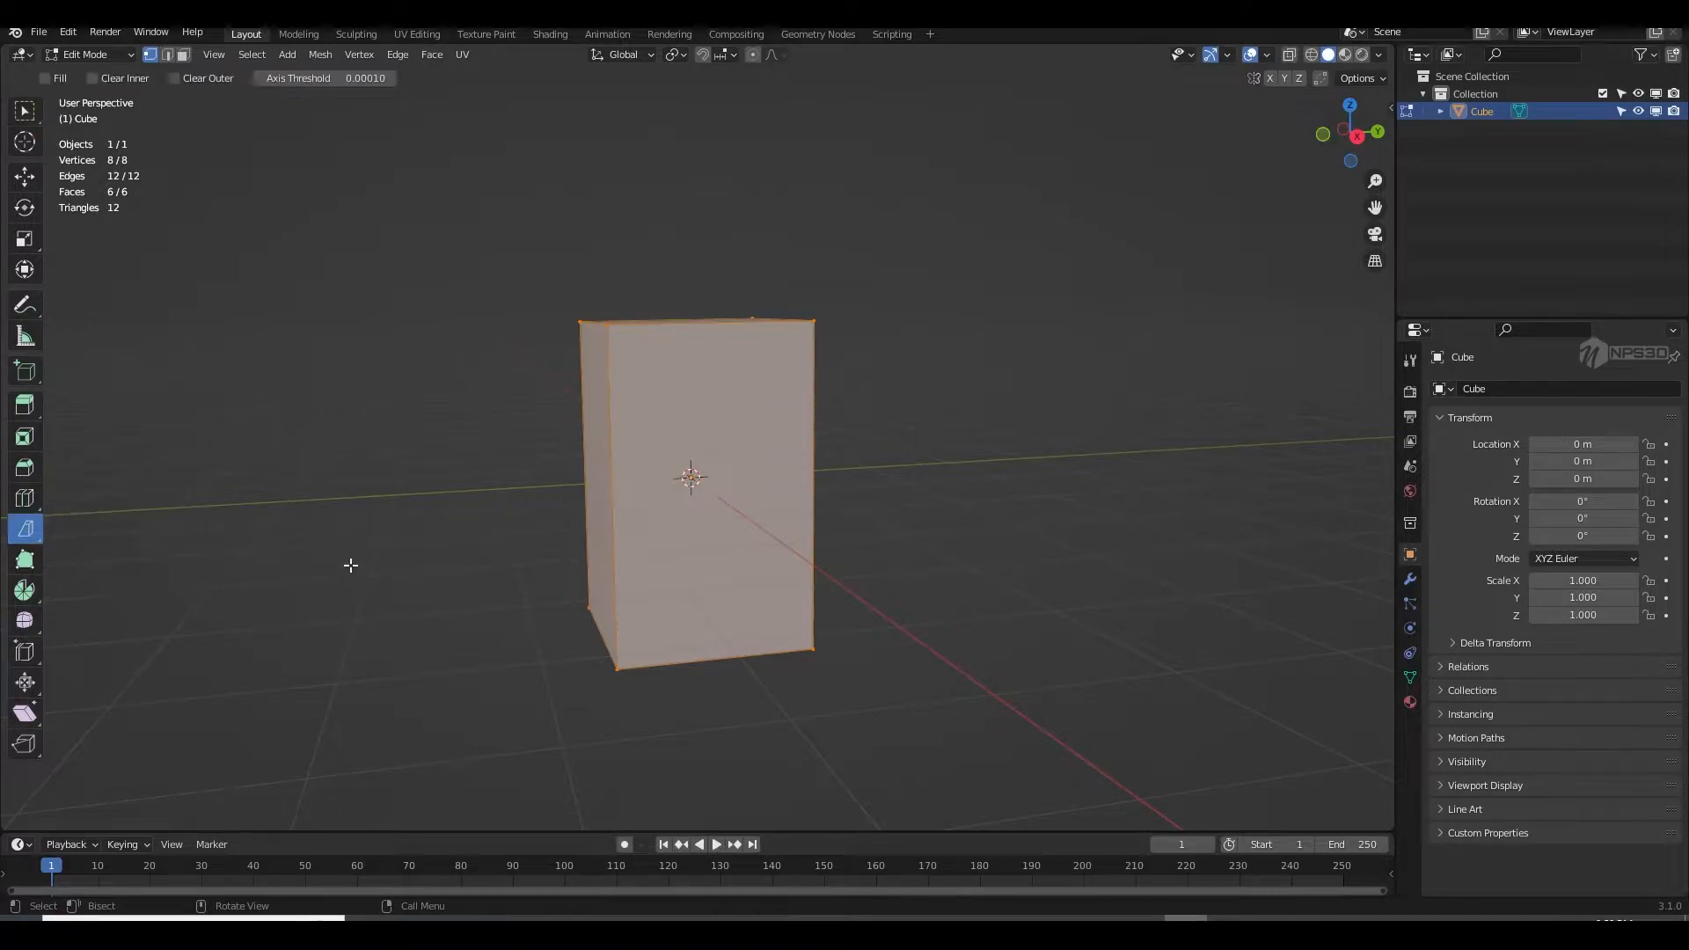
key(F3)
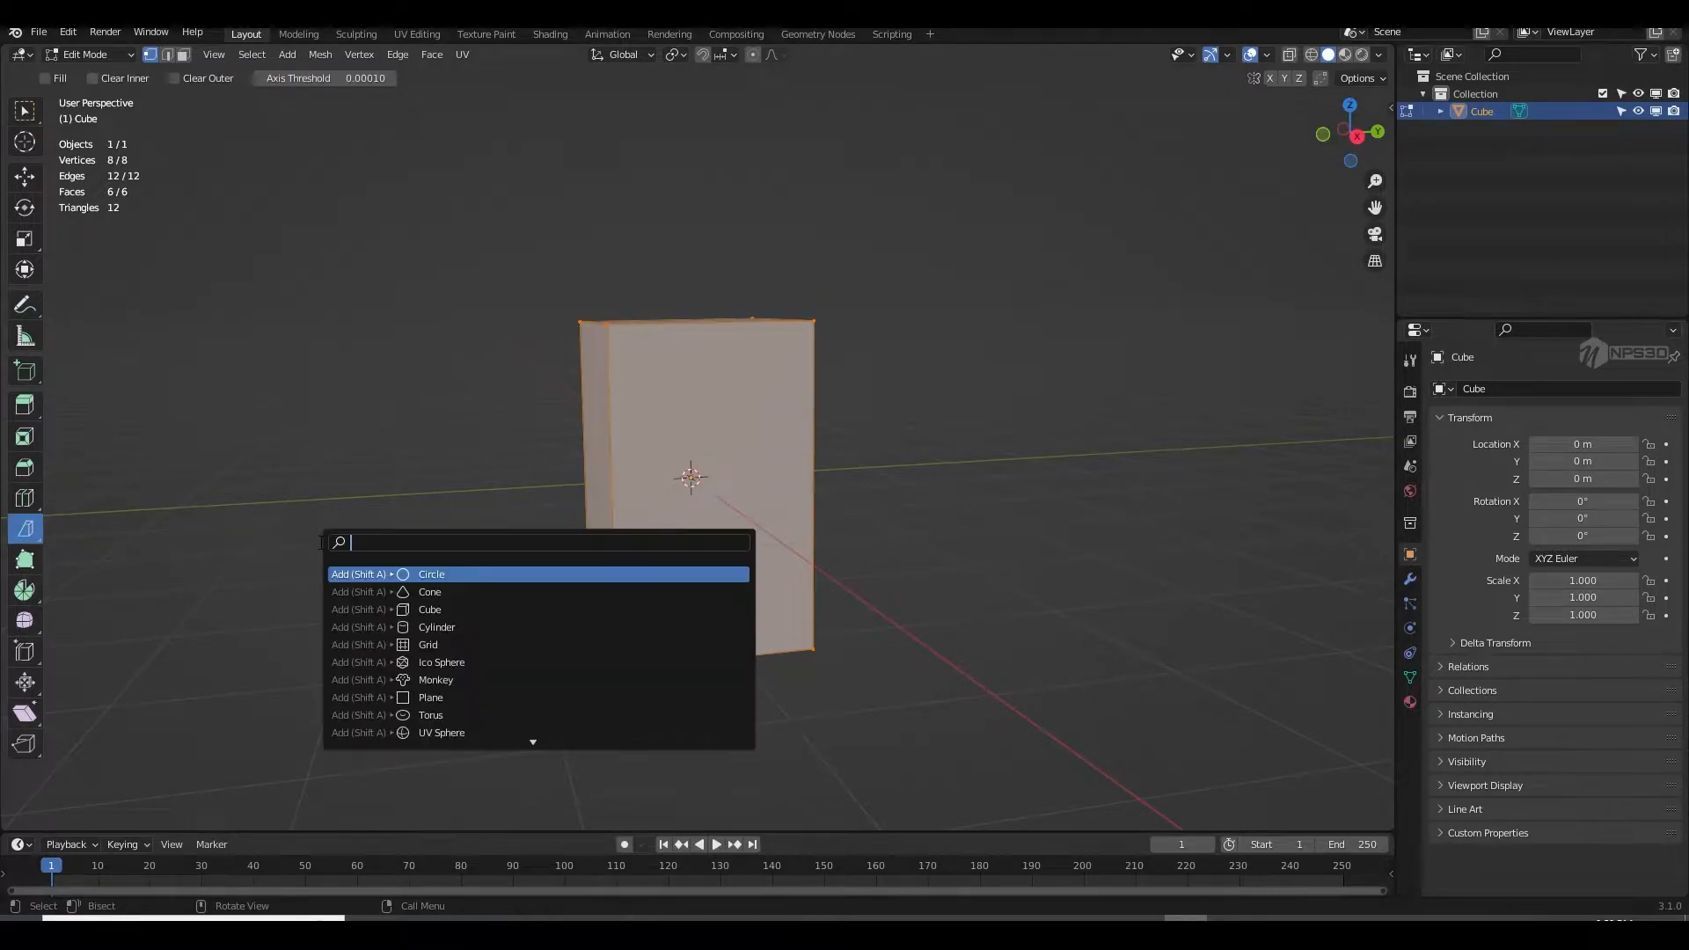
text(bise)
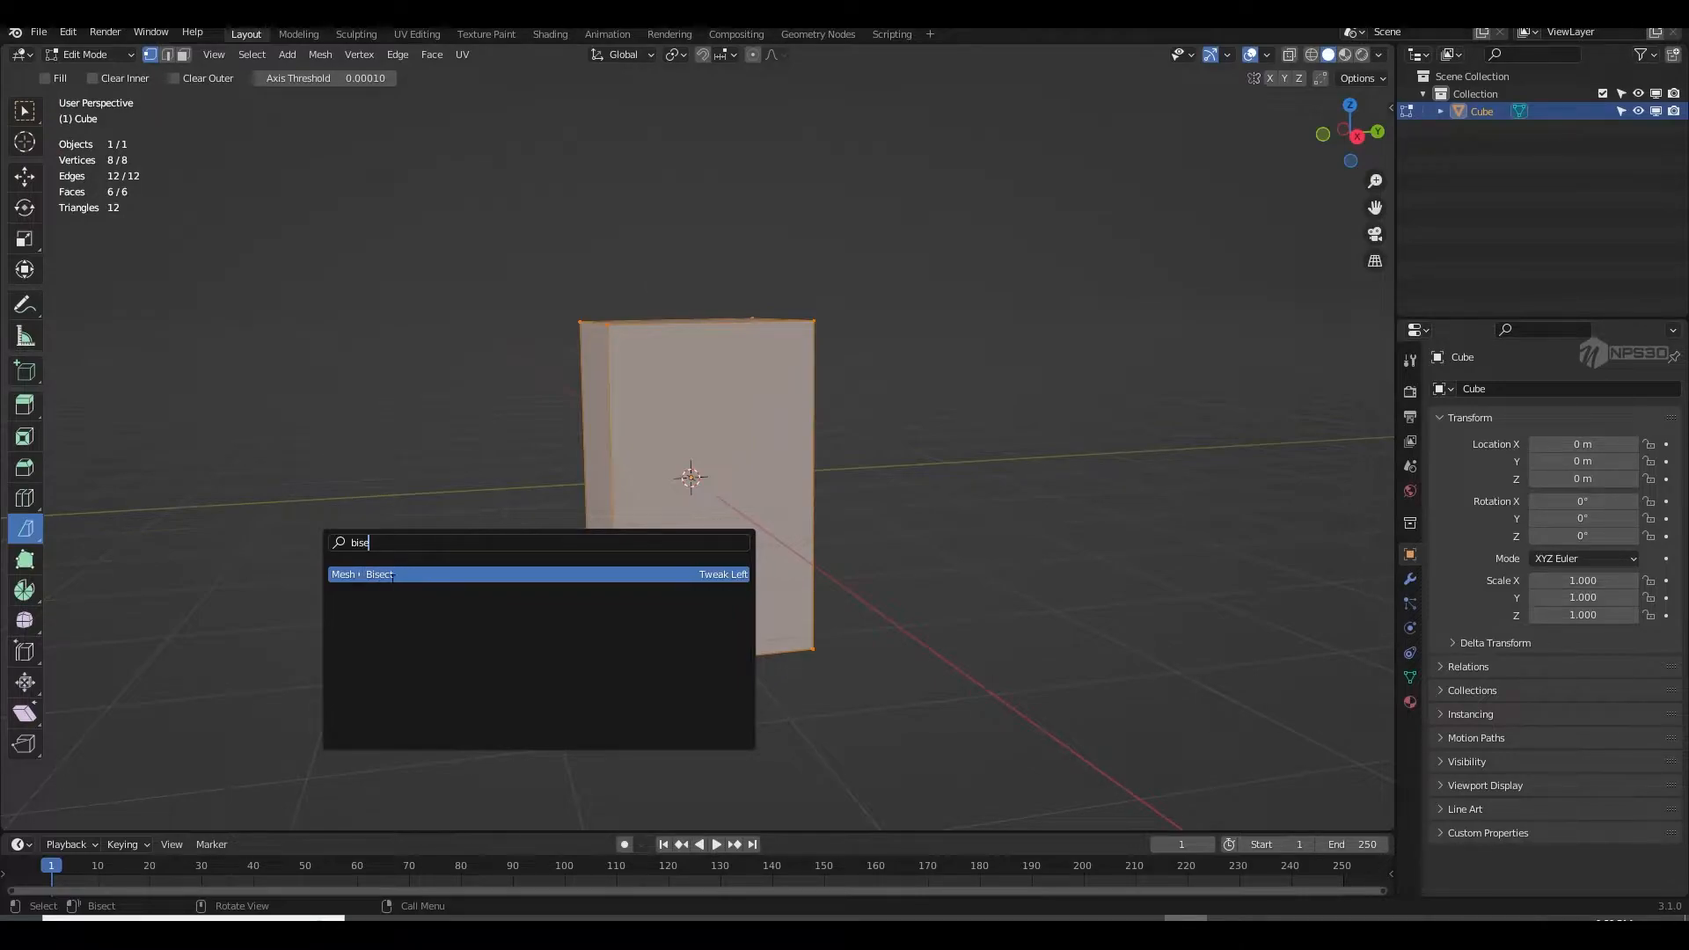
key(Return)
middle_drag(532, 482, 611, 439)
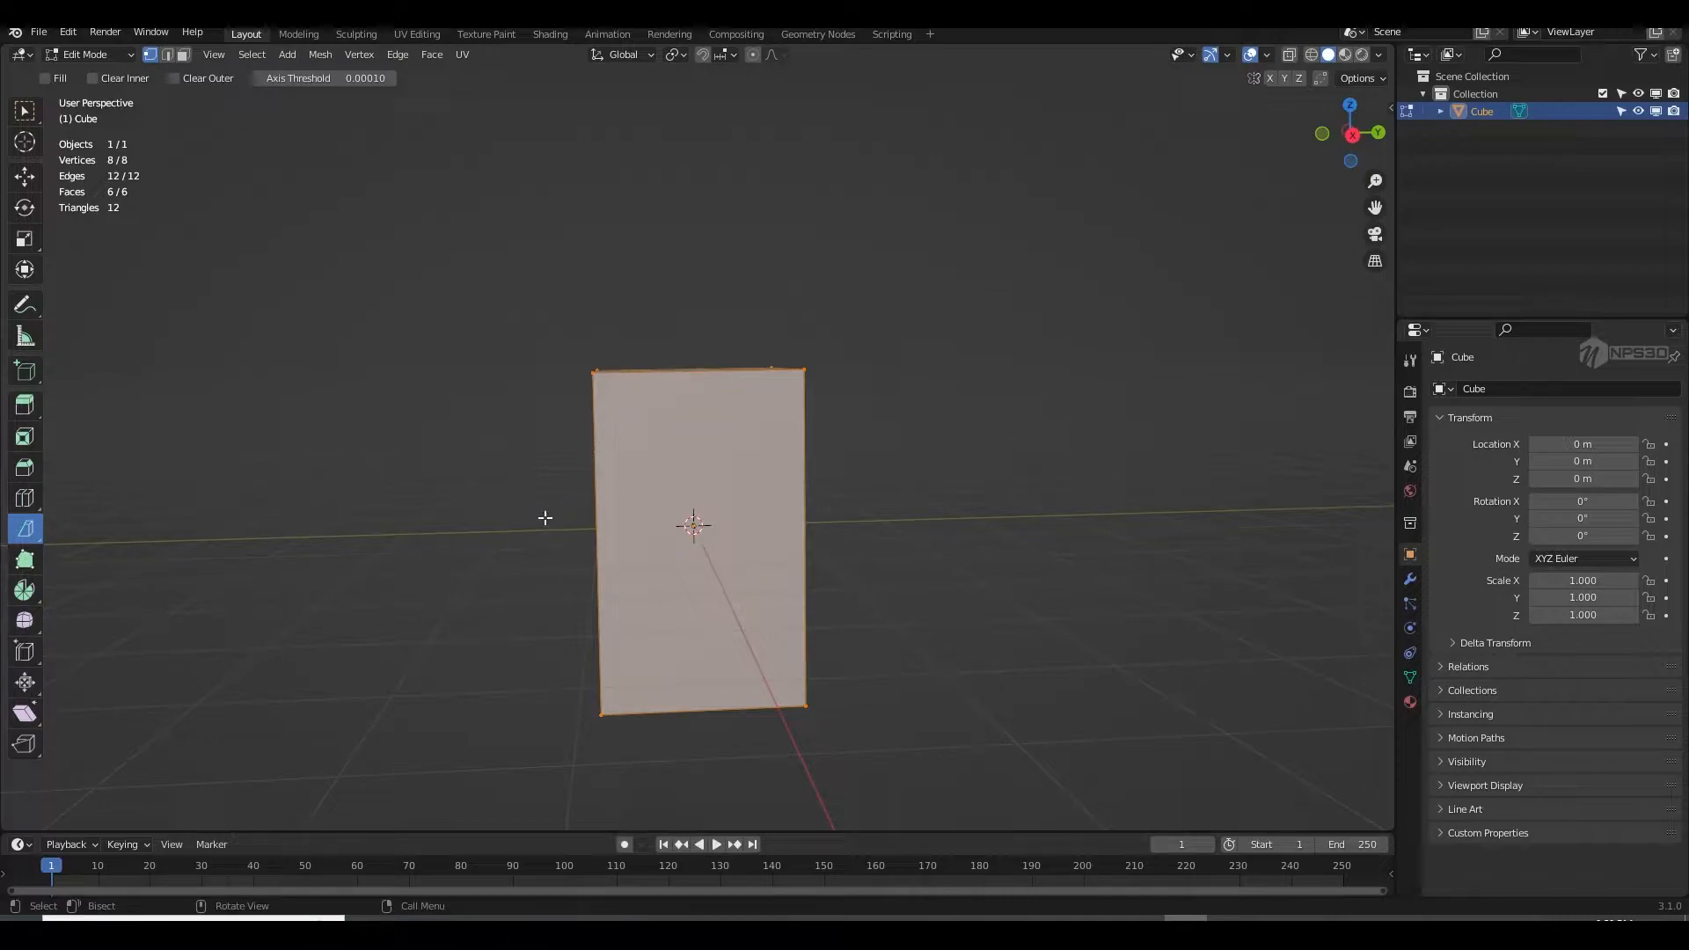
key(F3)
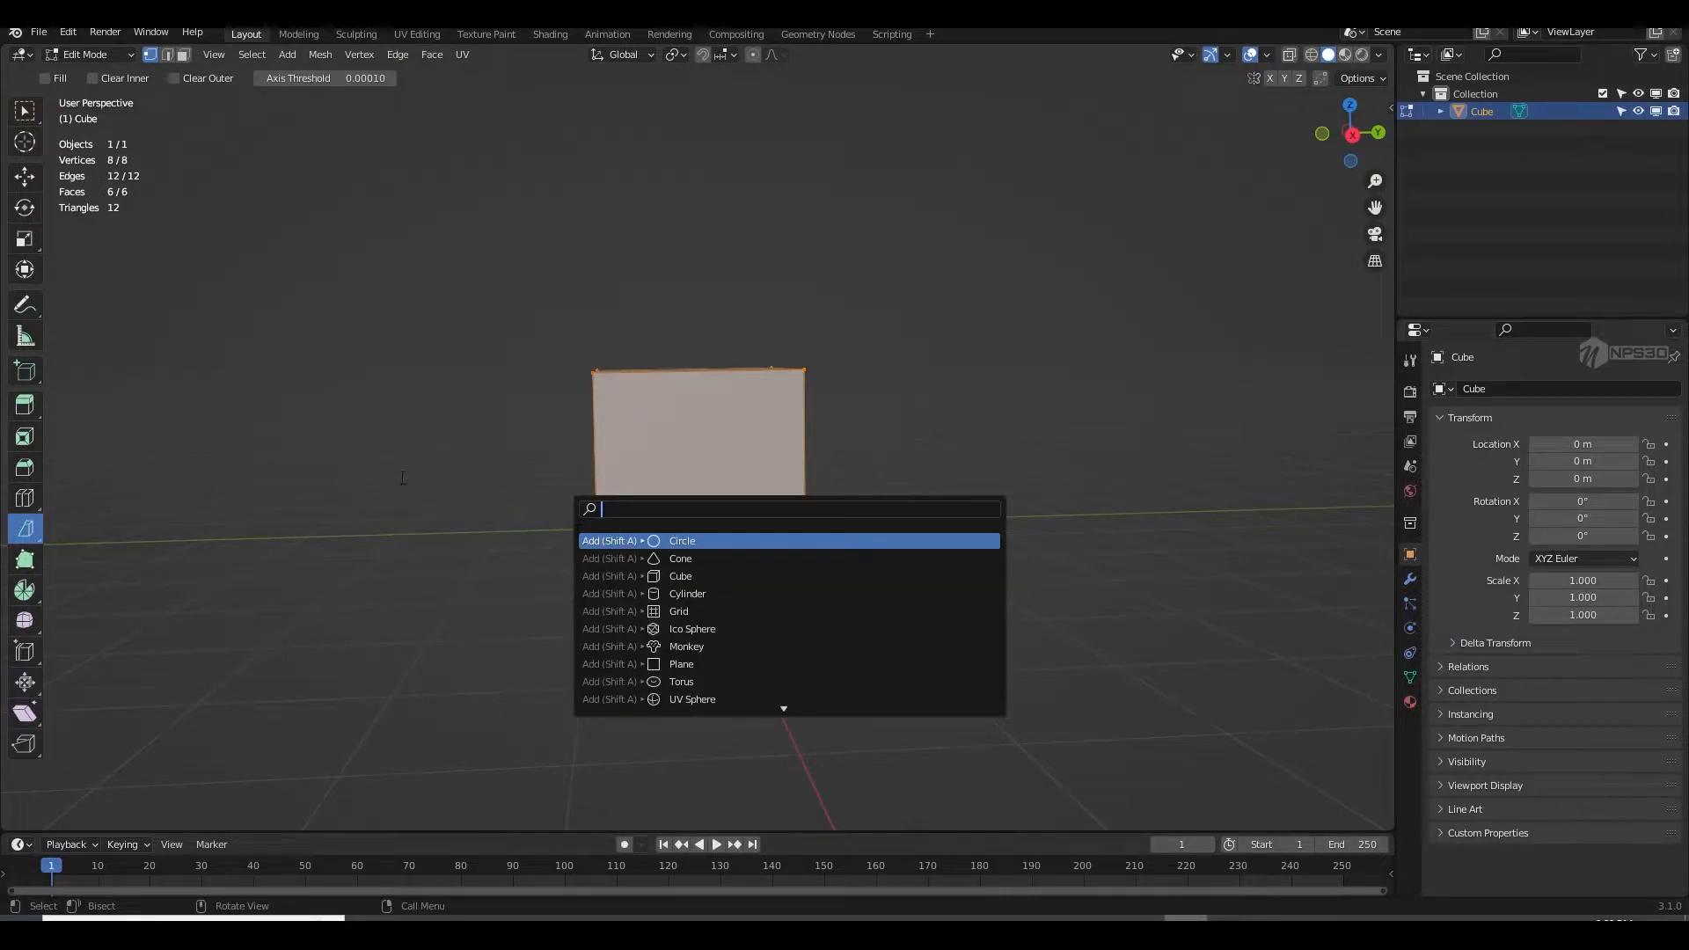
text(bise)
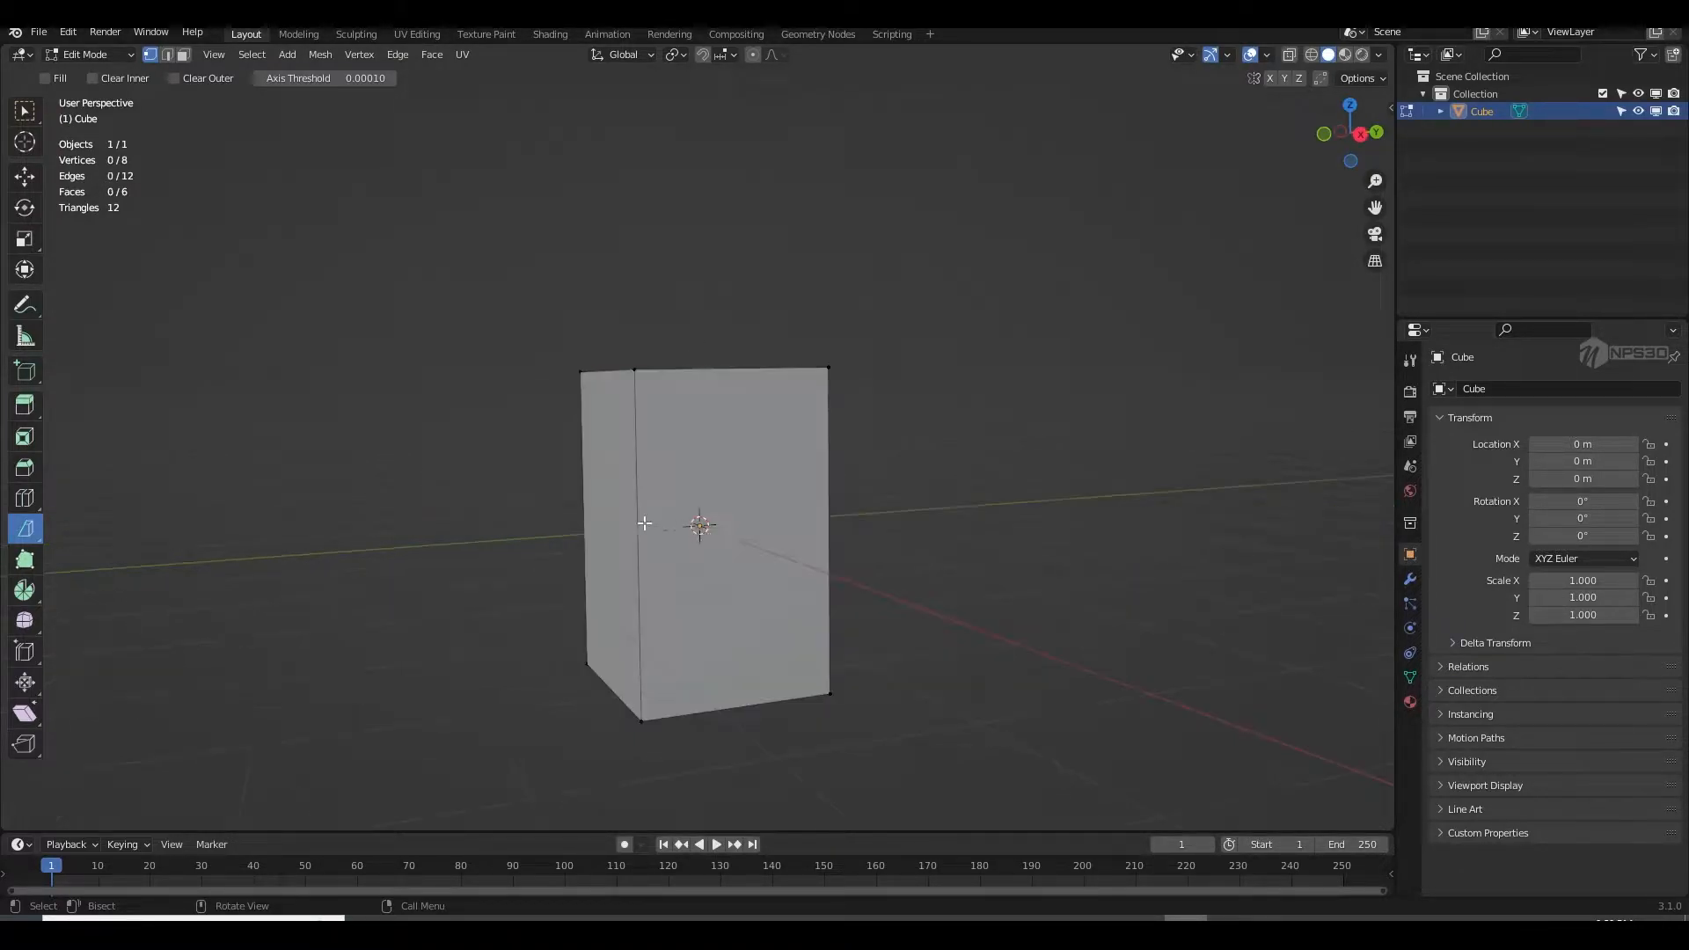
Step: Select the whole box mesh and use Bisect to make a diagonal cut across the upper-left corner of its front face
middle_drag(594, 533, 581, 524)
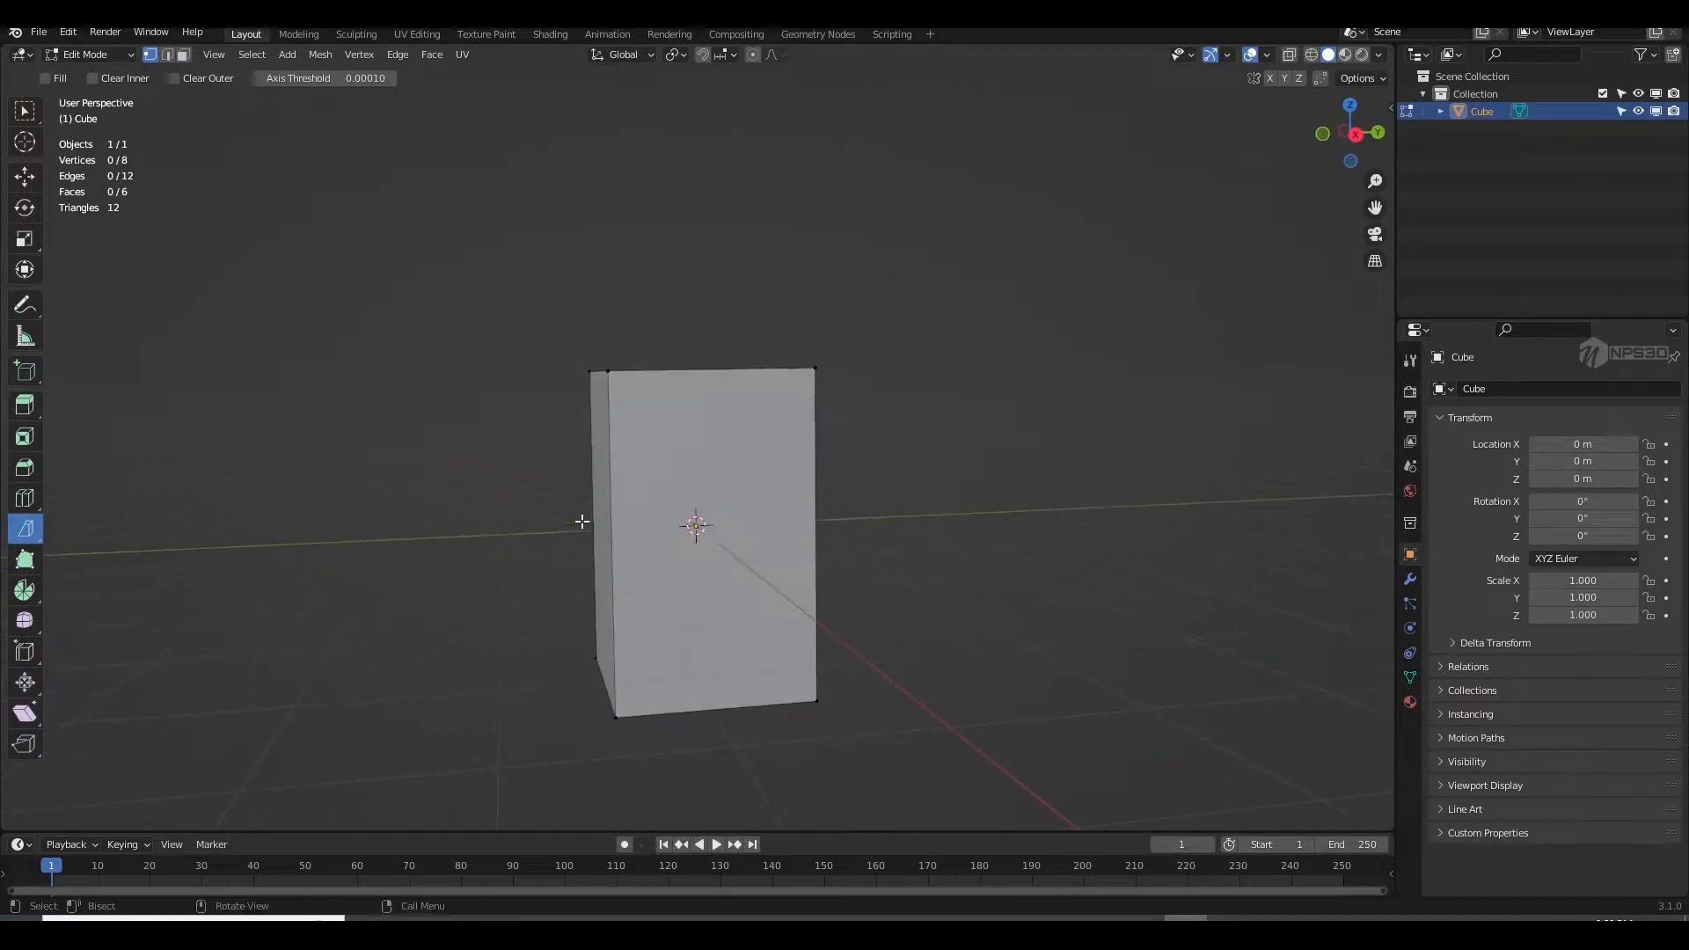
middle_drag(758, 461, 519, 485)
key(a)
key(F3)
text(bisect)
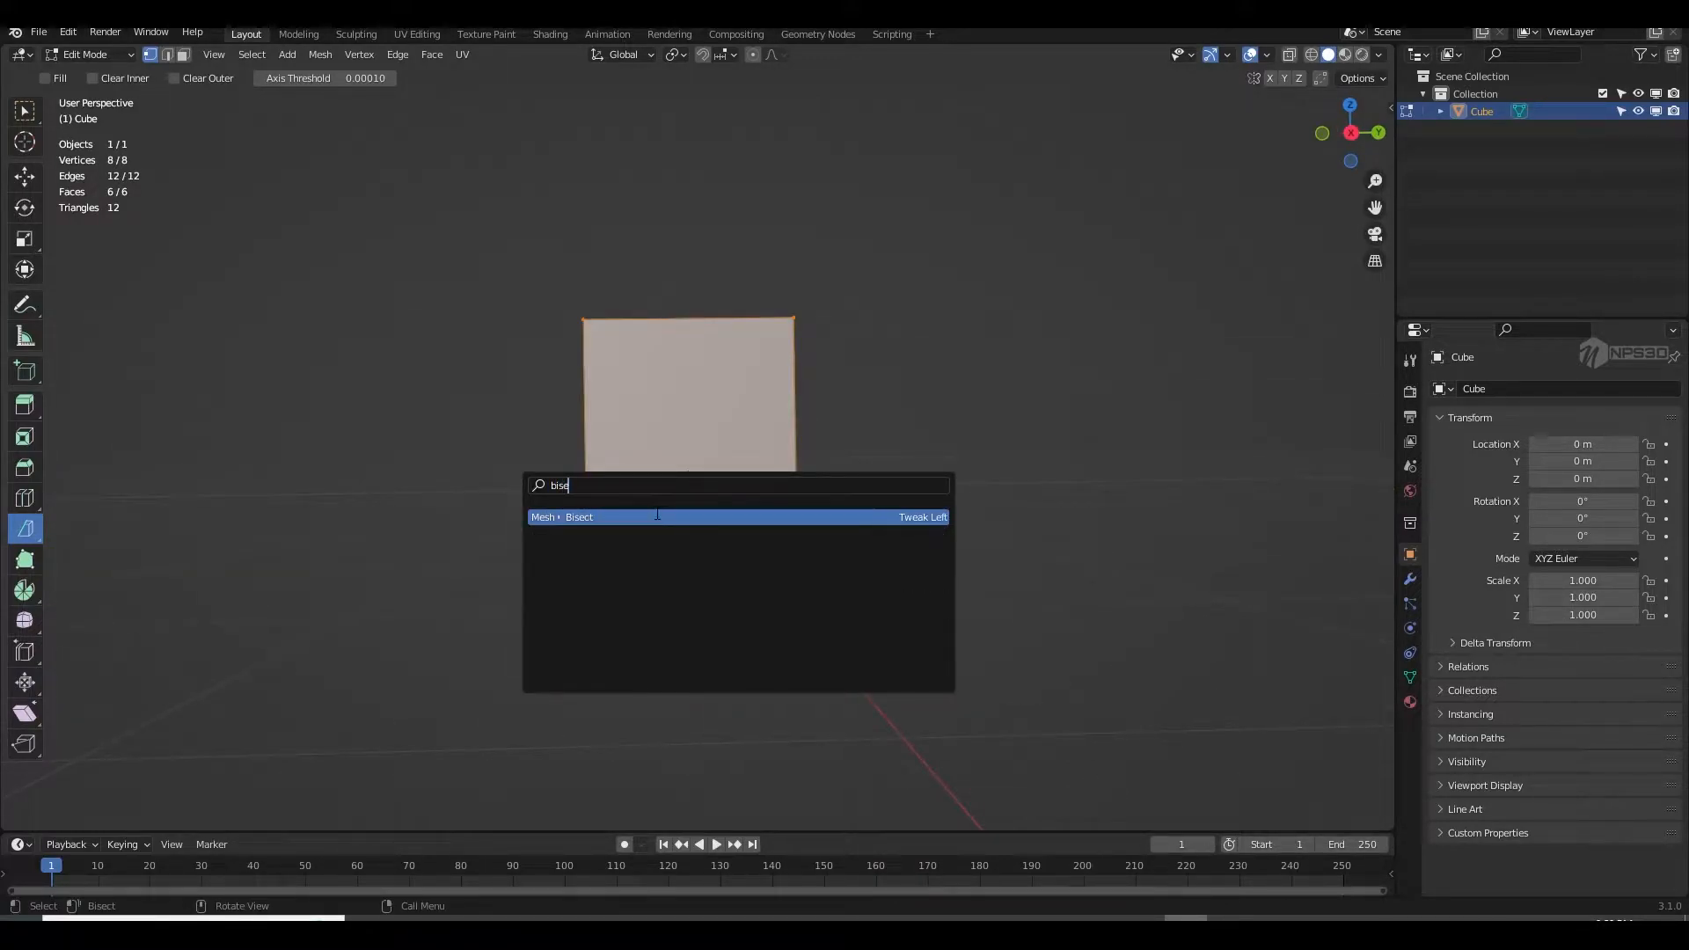
key(Return)
drag(484, 577, 539, 526)
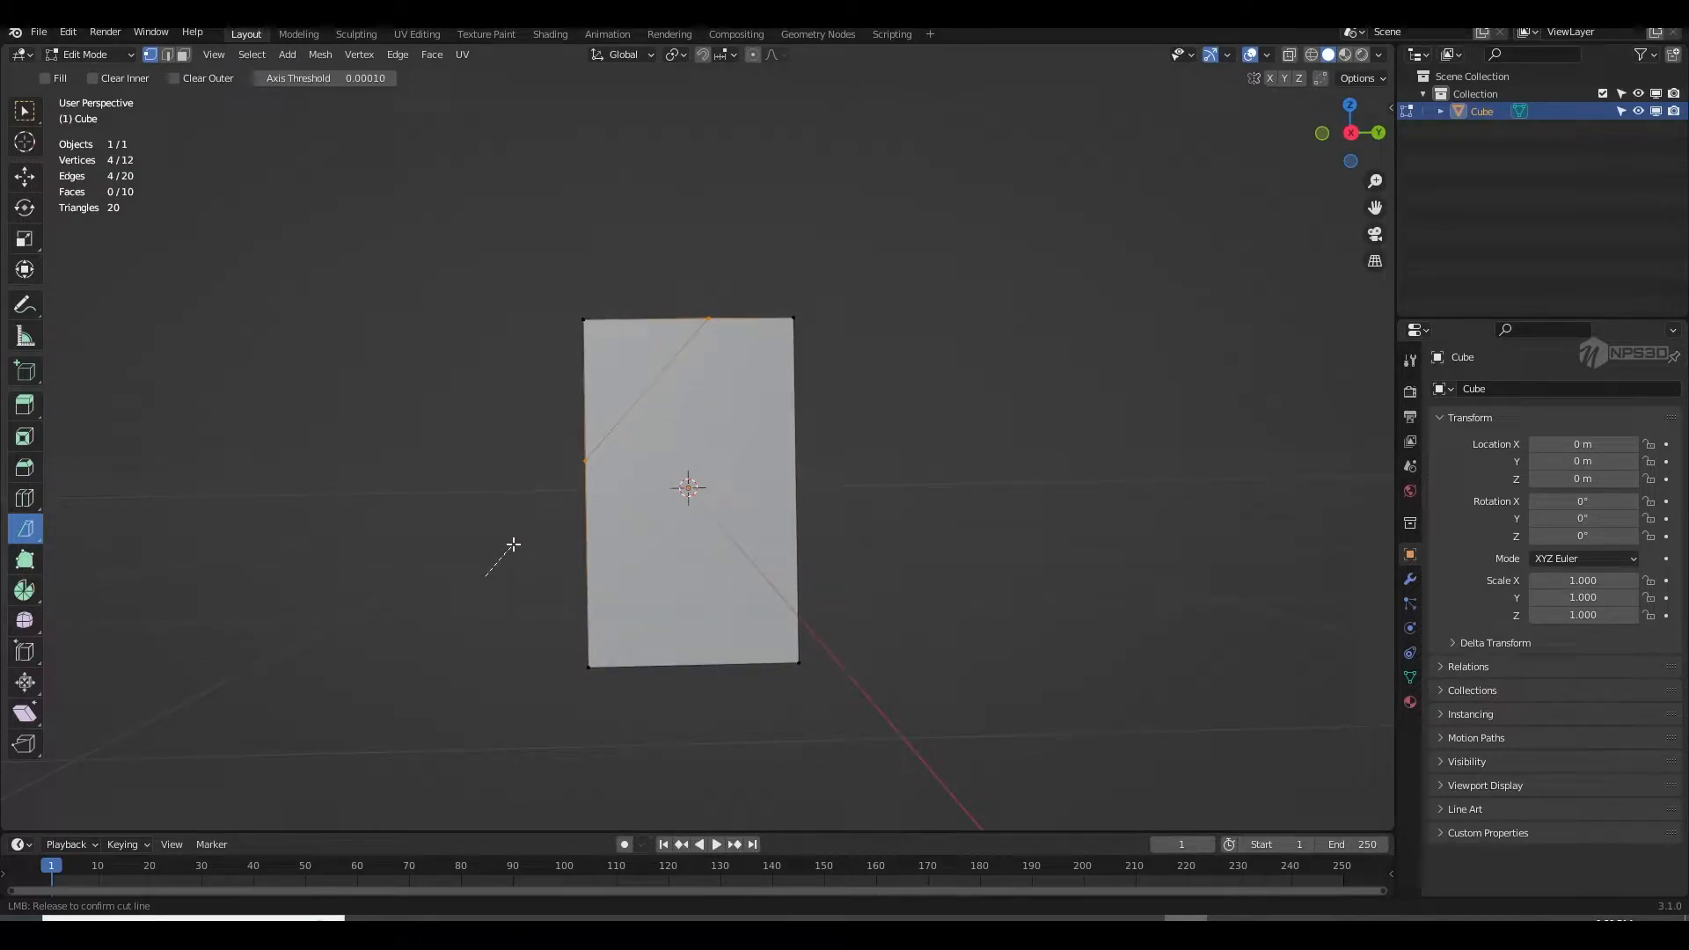
drag(513, 545, 513, 544)
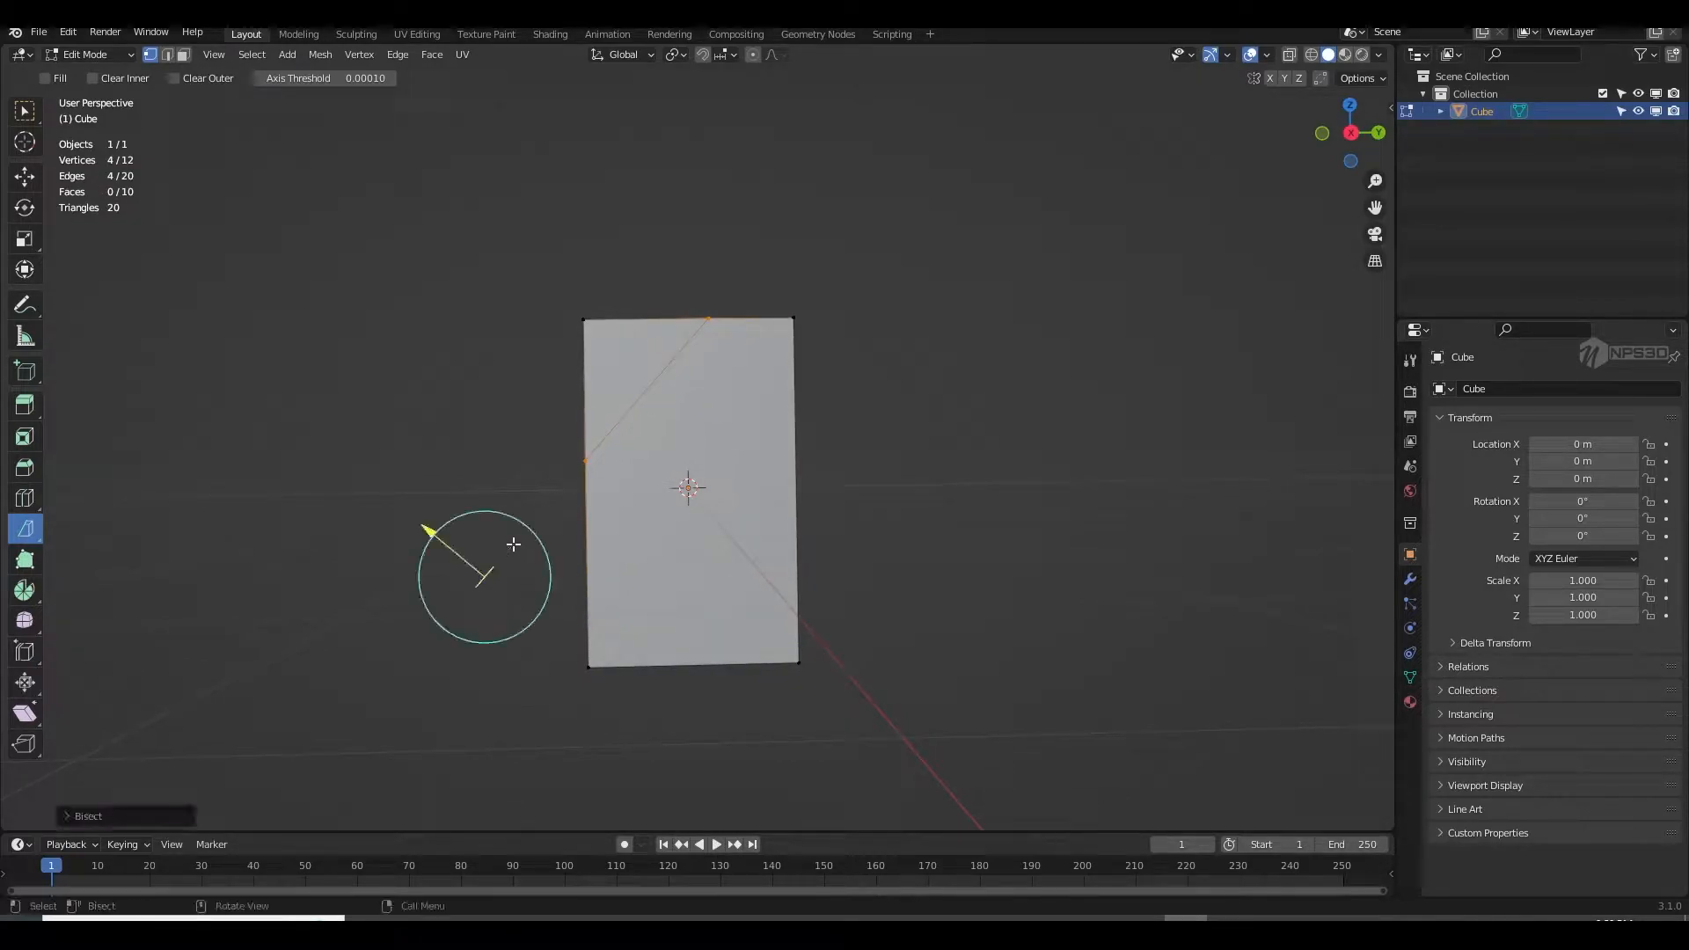
Step: Enable Clear Outer and Fill for the Bisect cut so the cut-off corner is removed and closed with a face
click(88, 817)
middle_drag(403, 609, 664, 549)
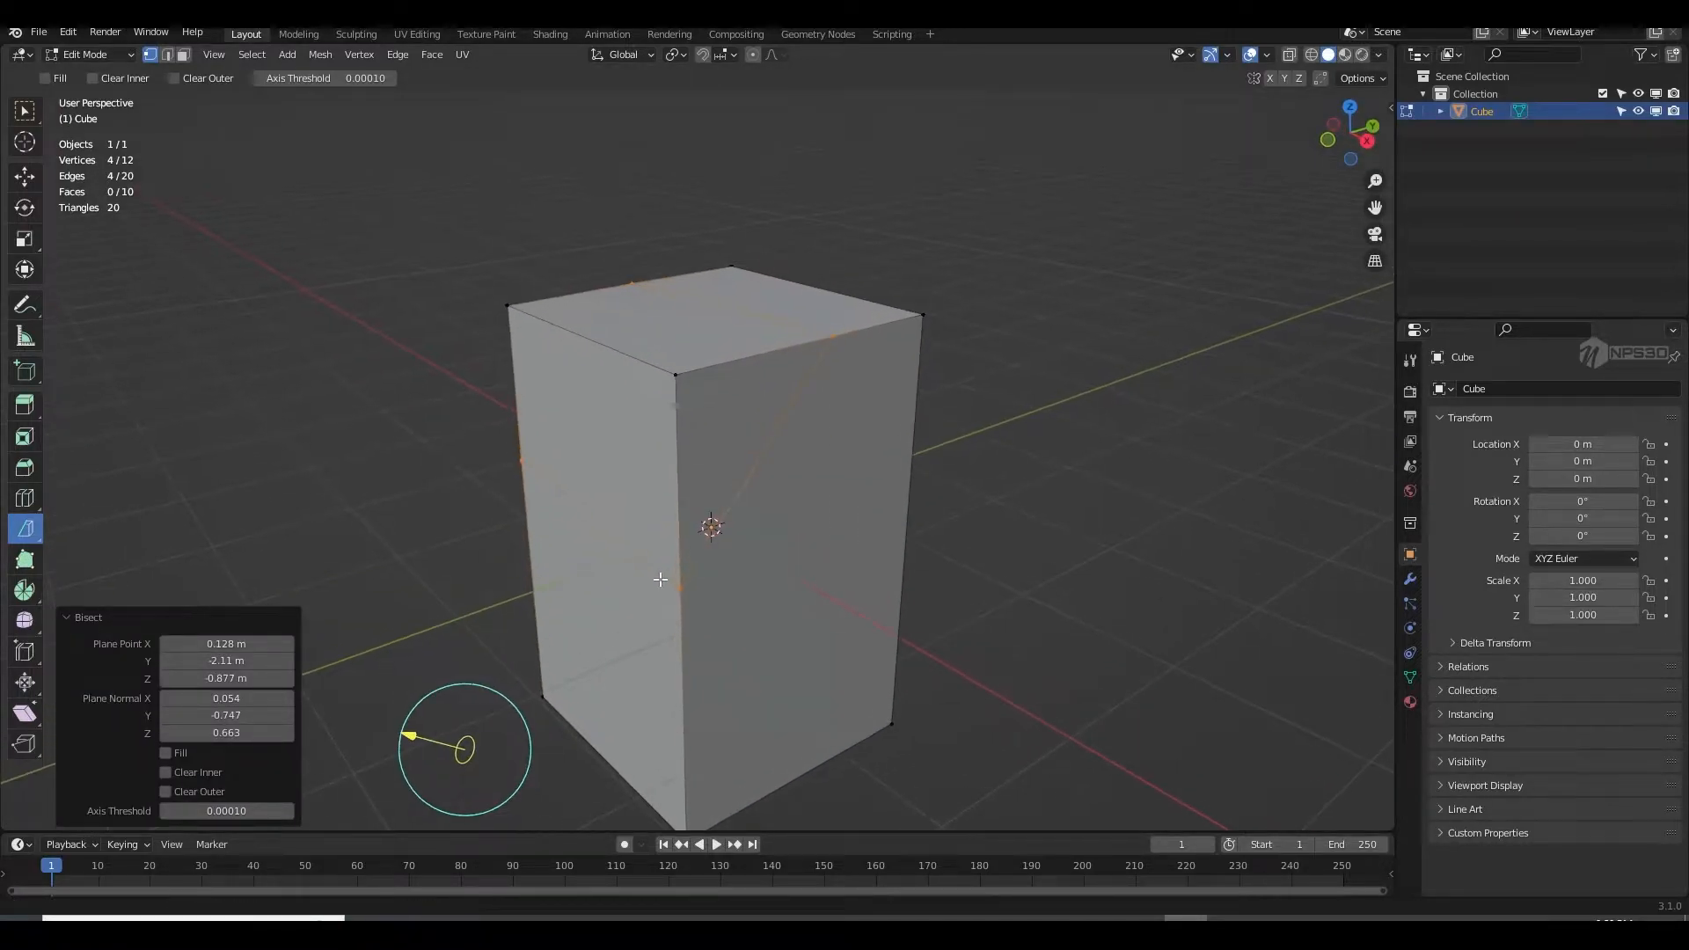
click(165, 791)
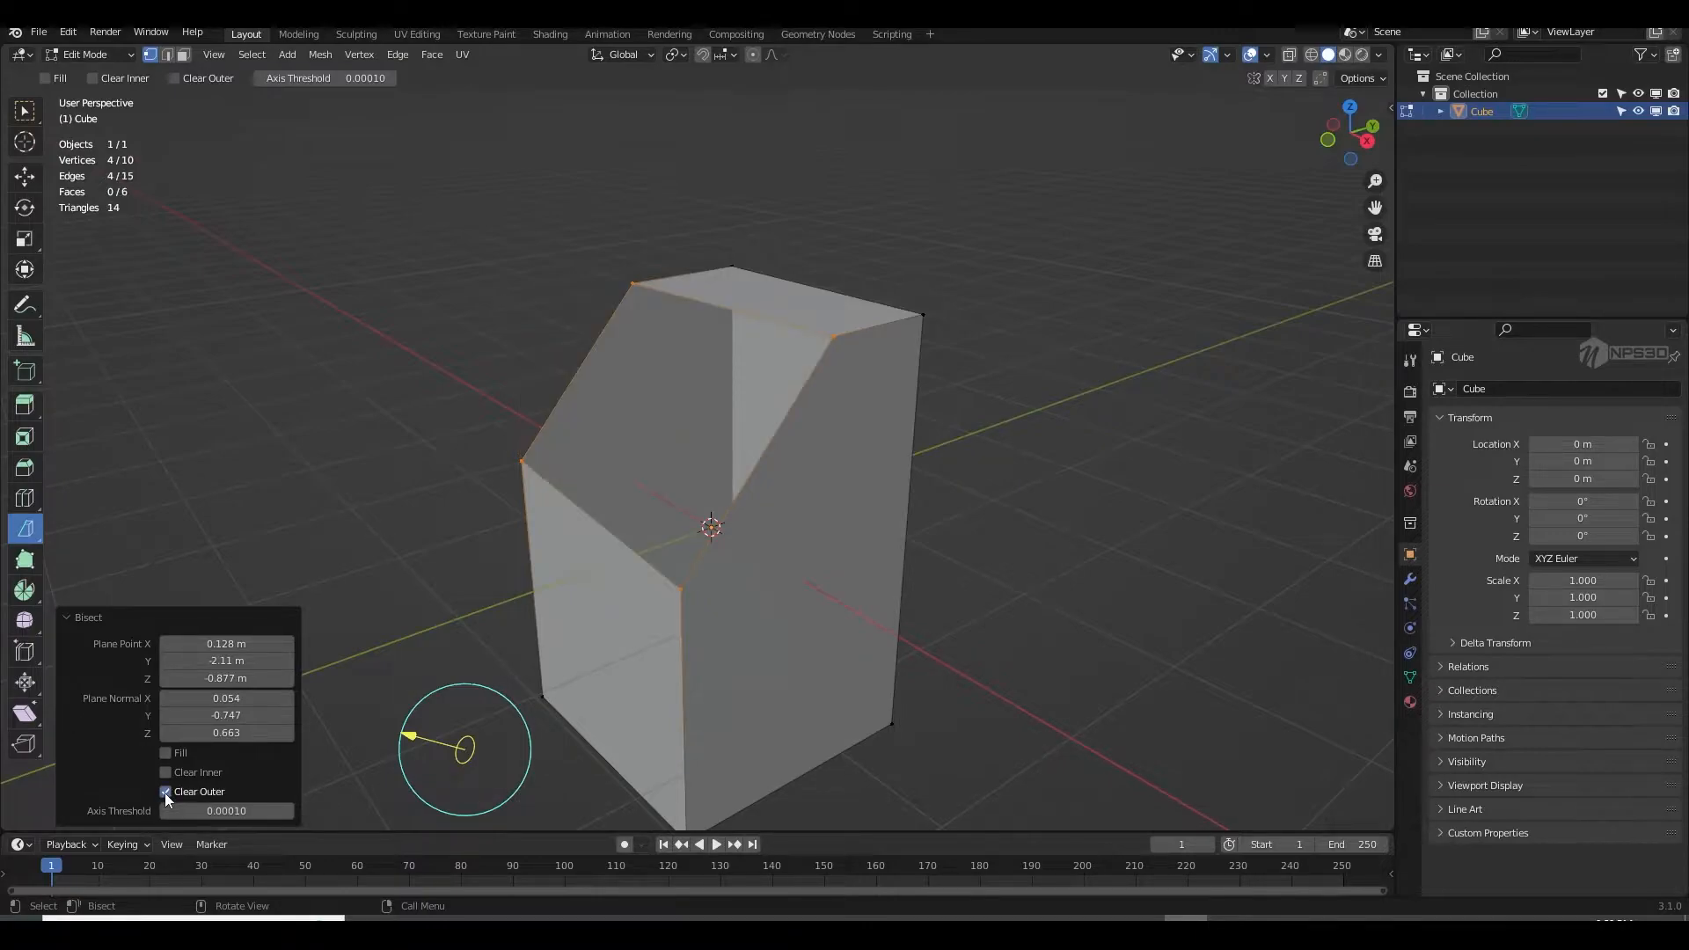
middle_drag(634, 559, 617, 543)
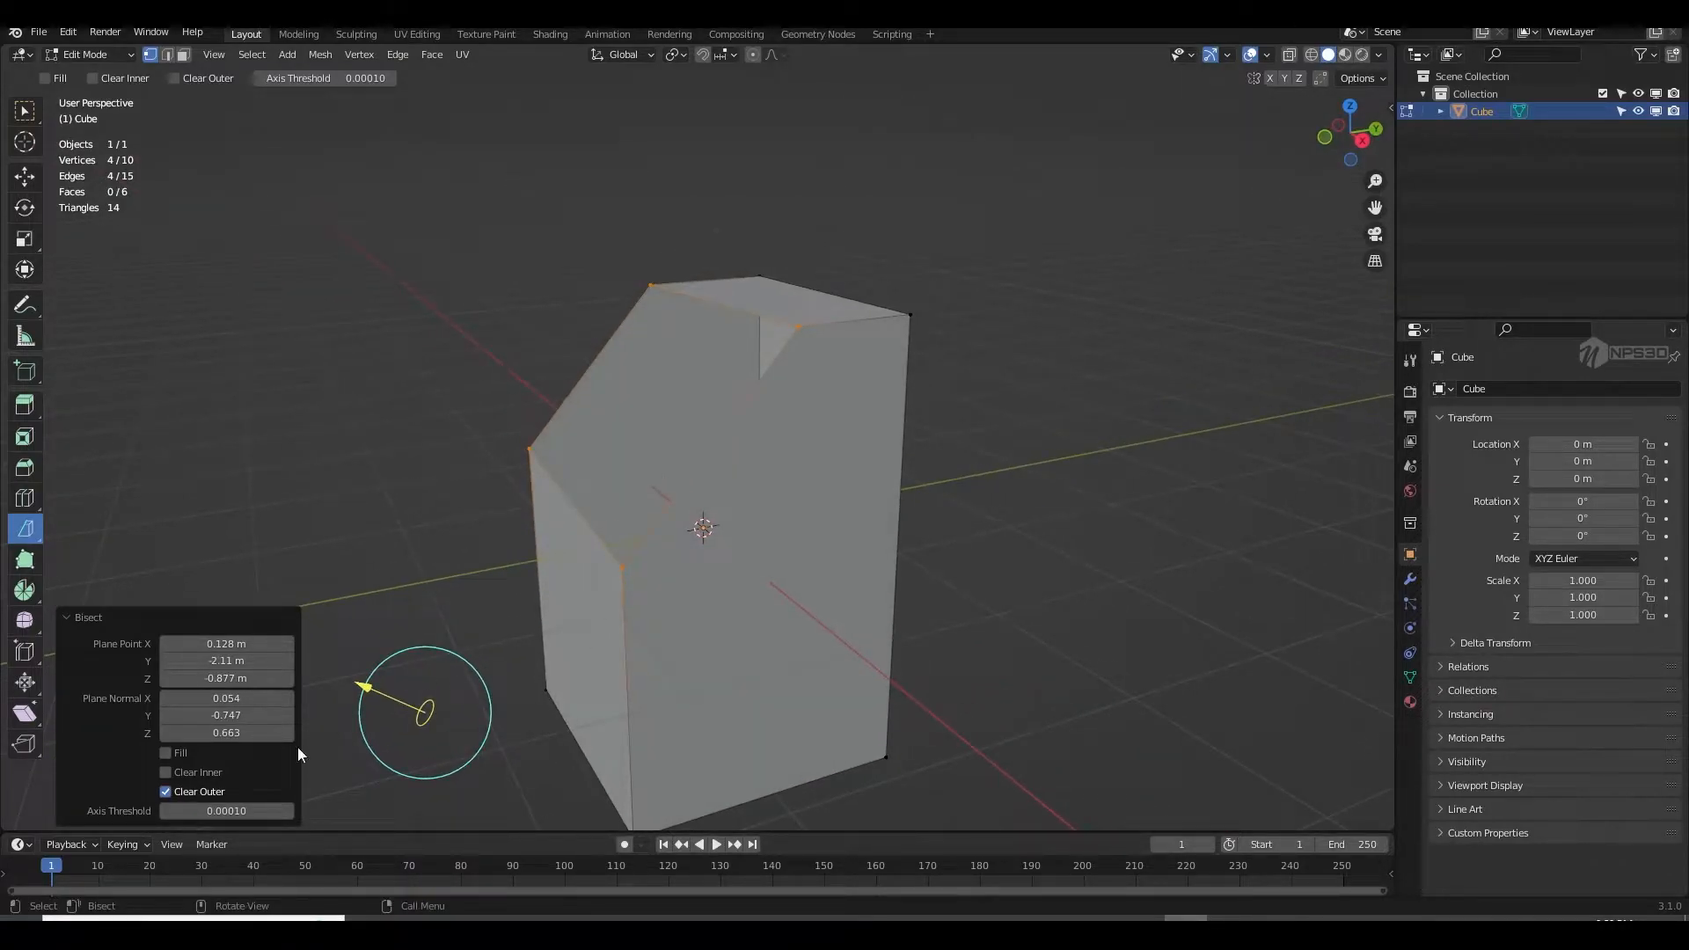
click(168, 755)
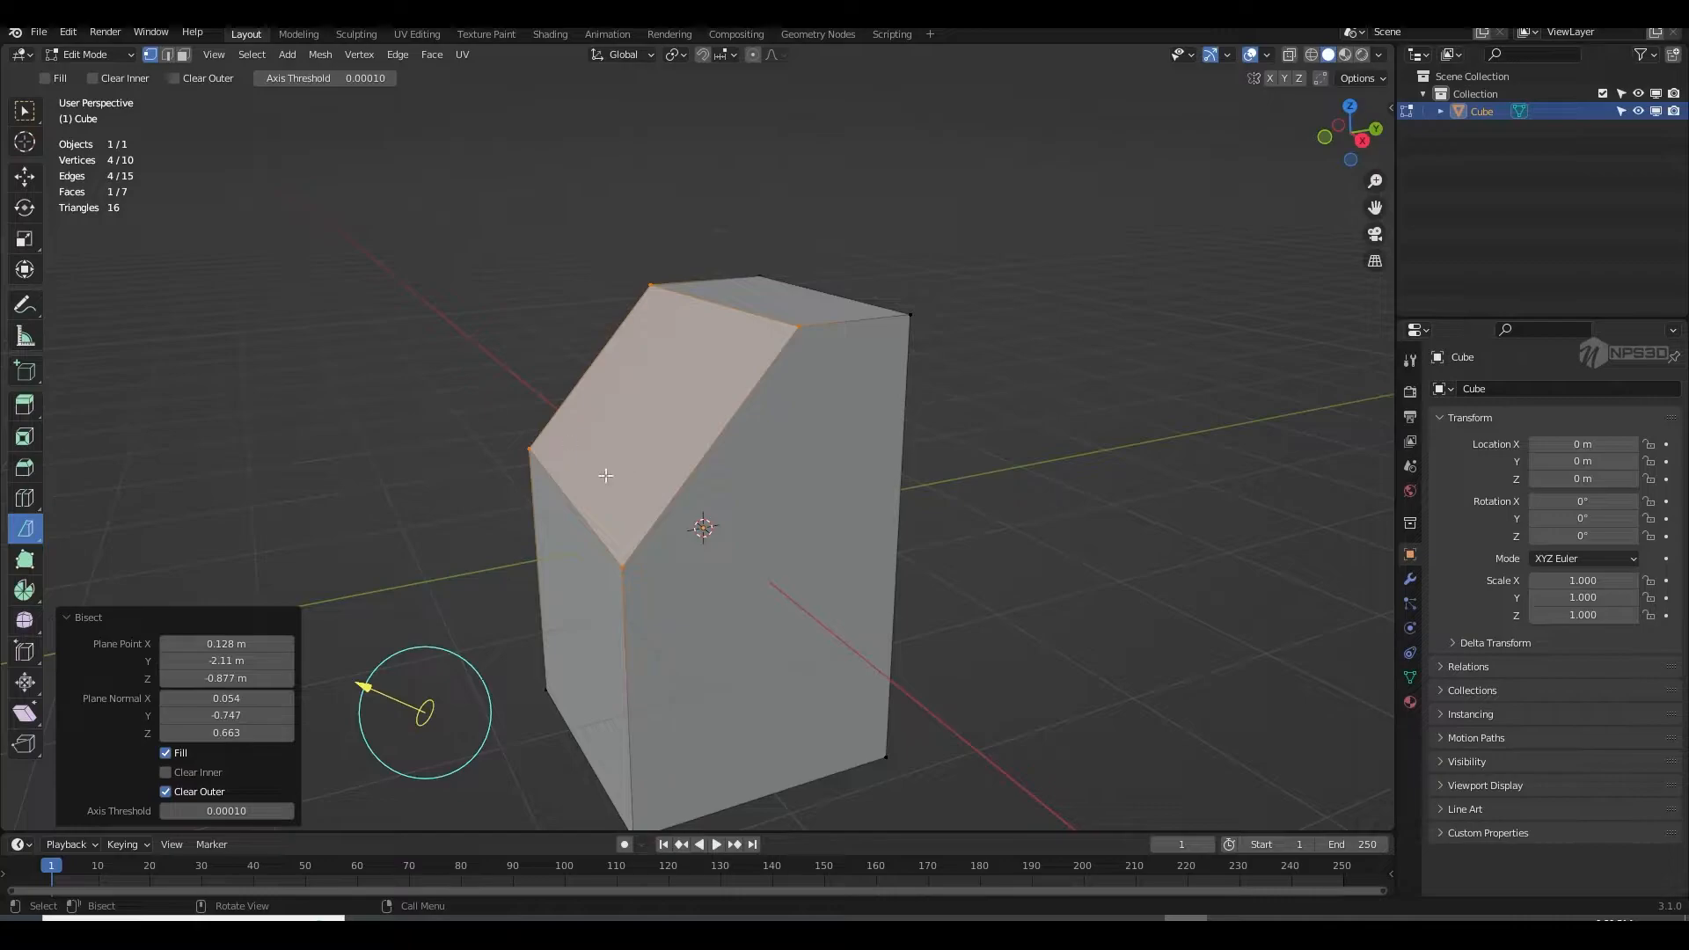
click(95, 619)
Step: Select the whole mesh and bisect off the lower-left corner of the front face with a slanted cut
scroll(423, 546, down, 3)
middle_drag(664, 492, 603, 457)
shift+middle_drag(724, 512, 699, 564)
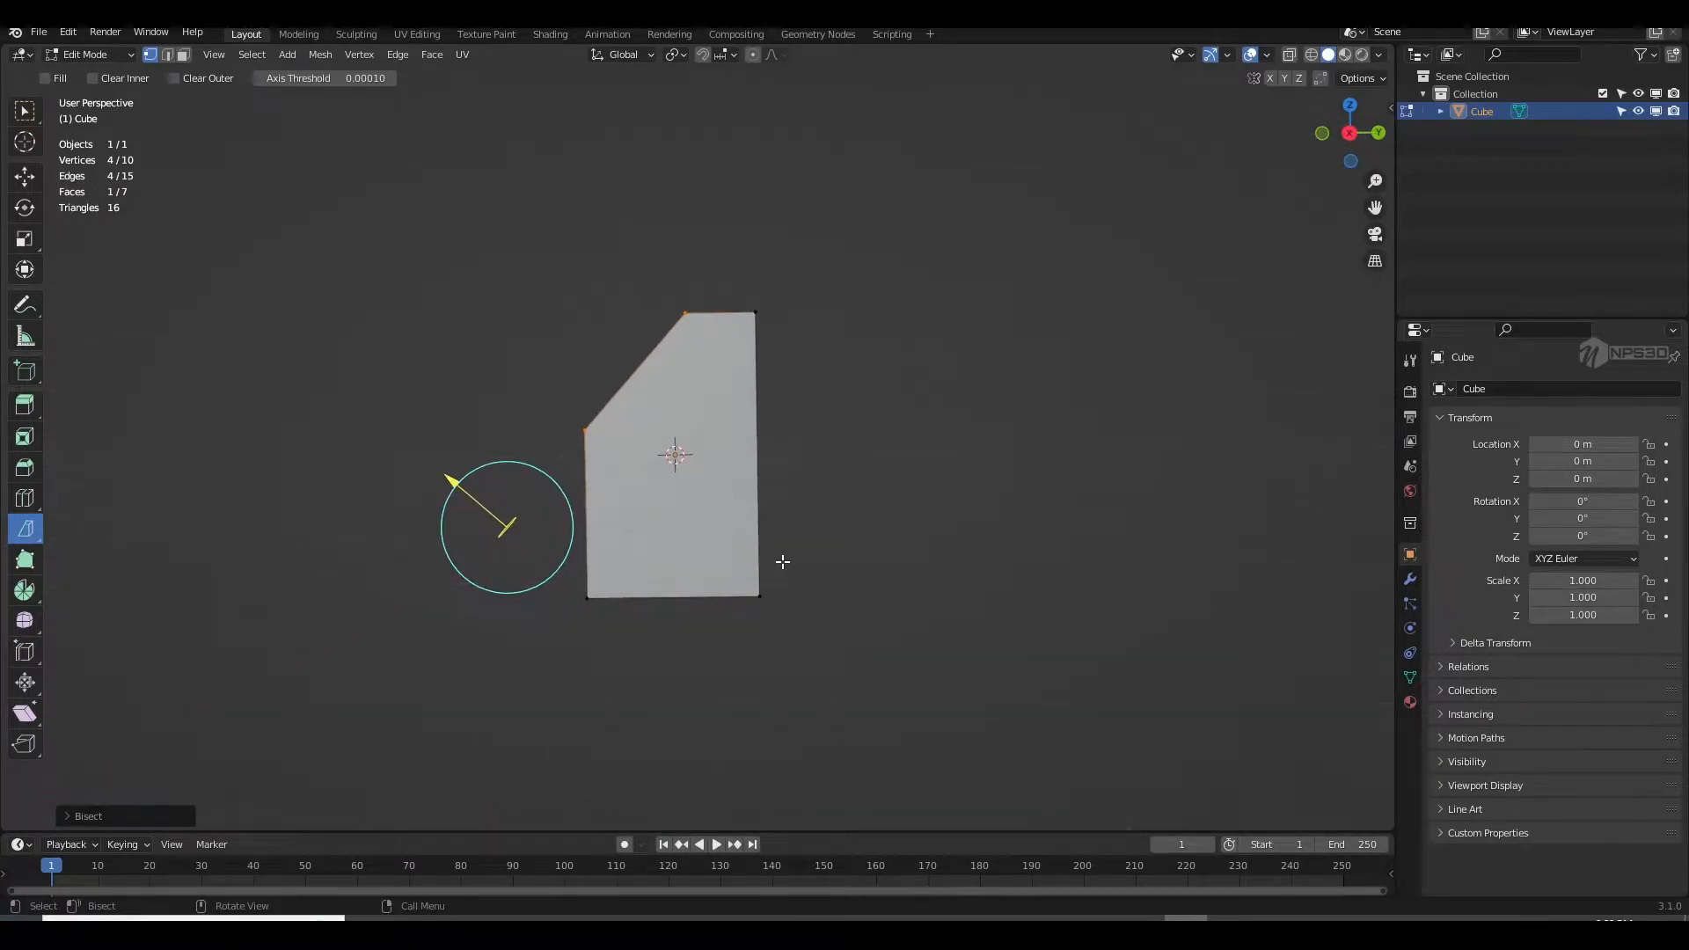
key(a)
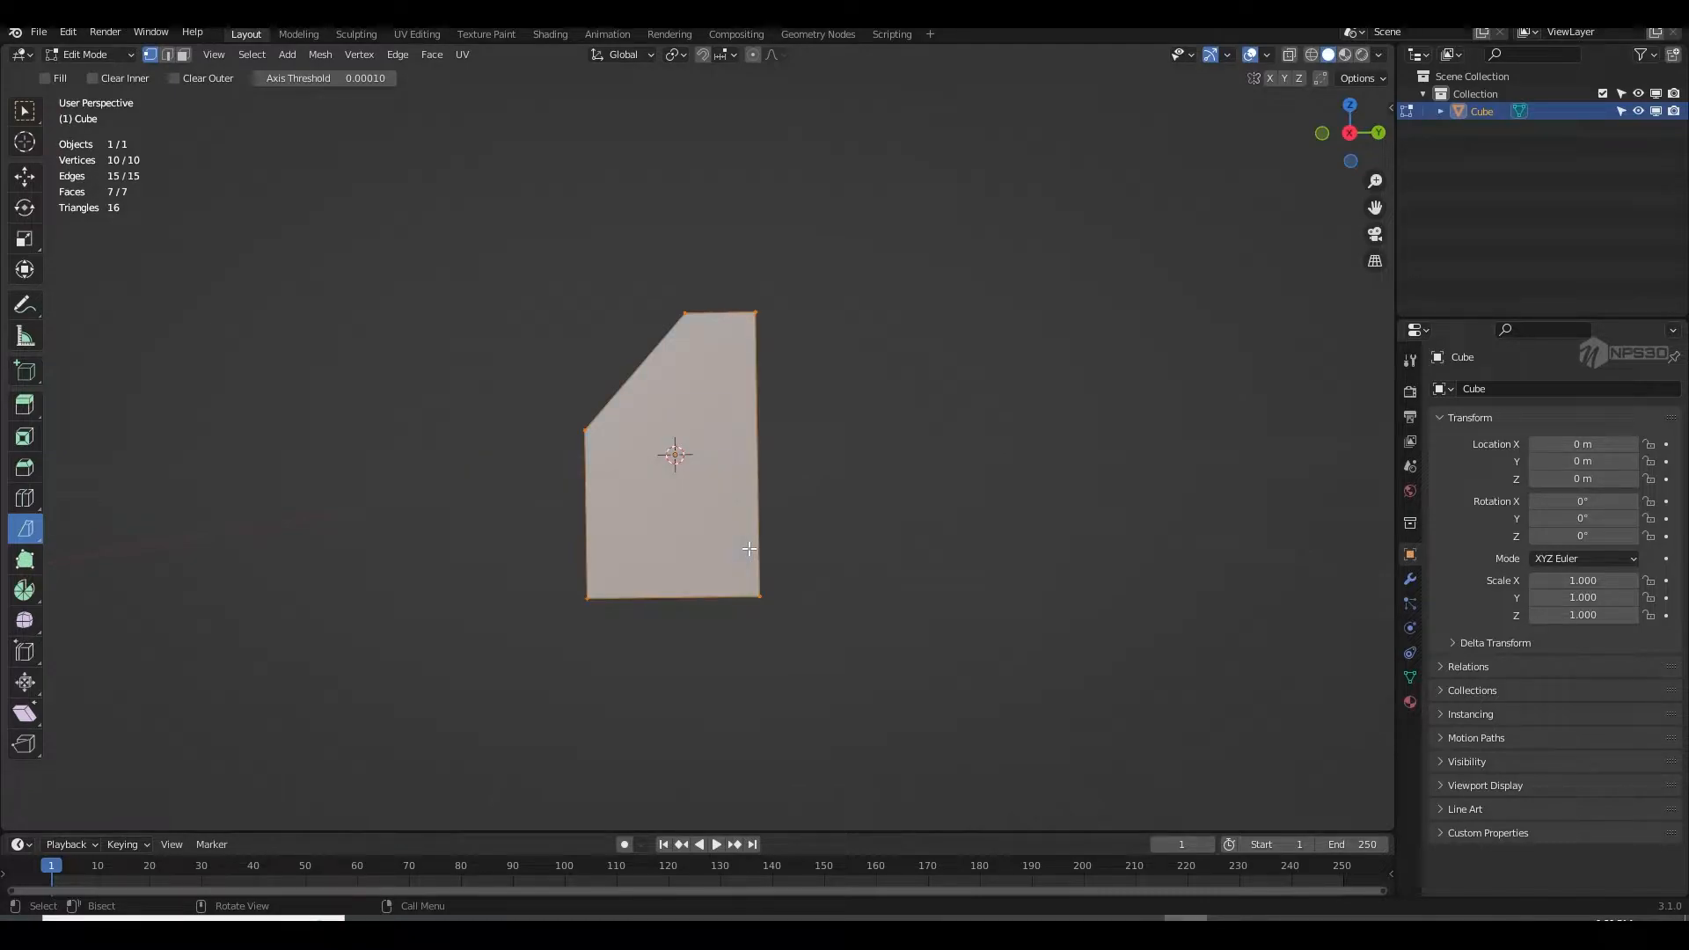
key(F3)
click(851, 592)
drag(795, 630, 716, 584)
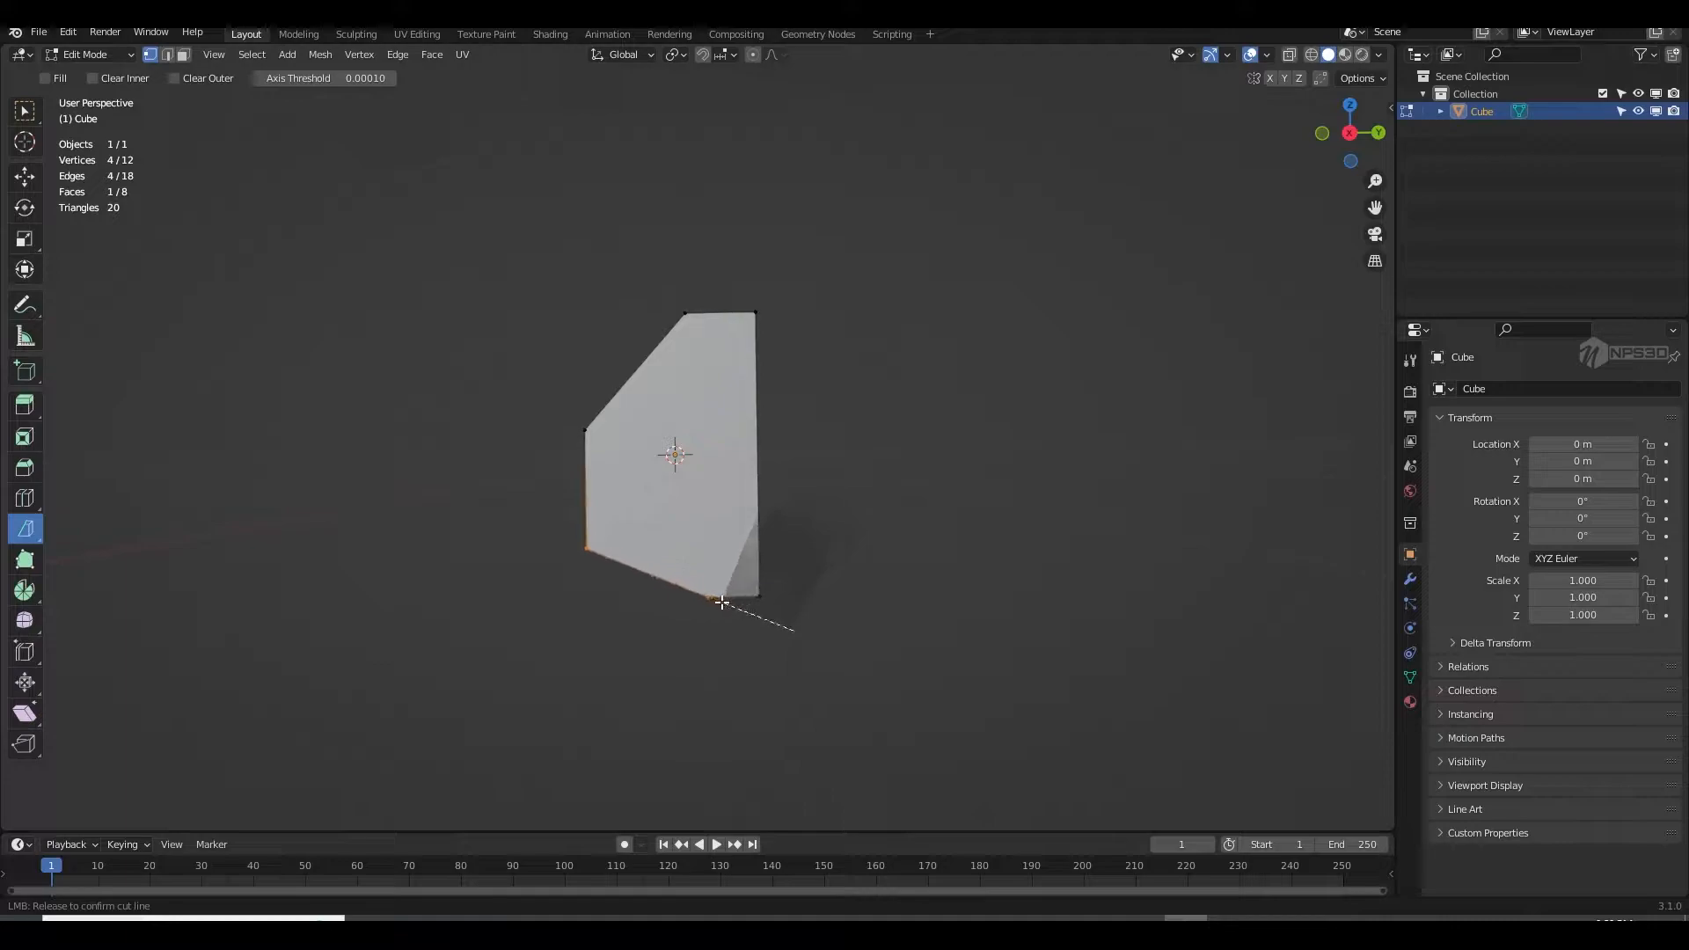
Step: Select the whole mesh and bisect a thin slice off the block's lower right corner with a steep cut
key(a)
middle_drag(682, 603, 770, 620)
key(F3)
click(803, 648)
drag(789, 651, 769, 655)
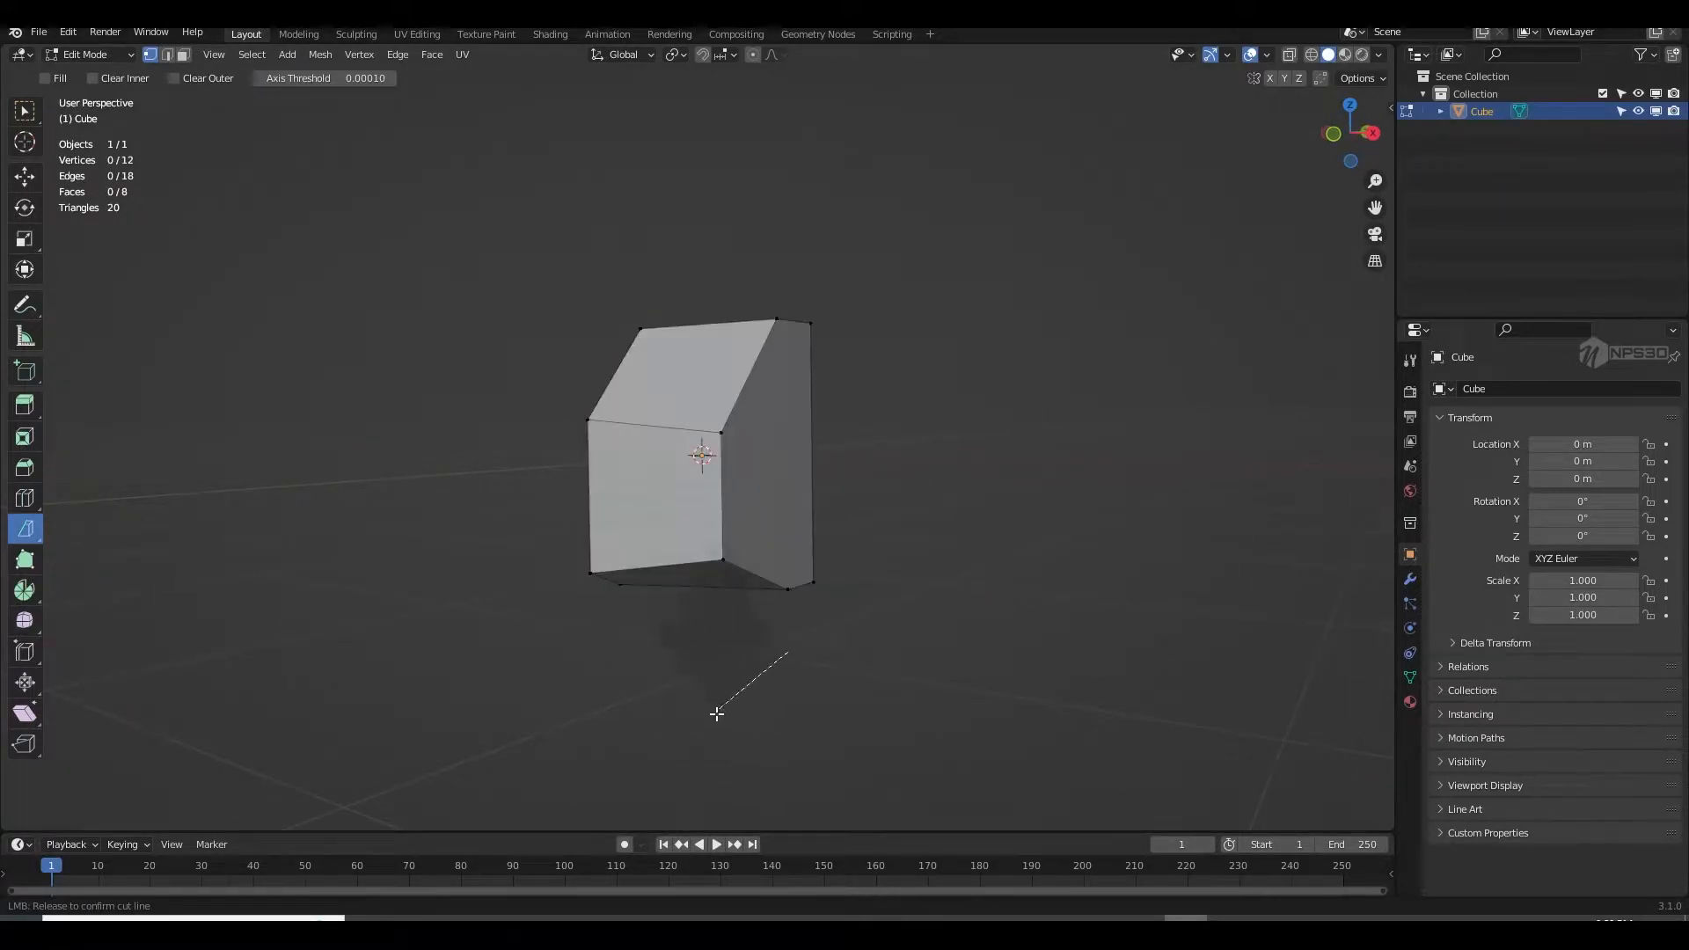
drag(717, 711, 791, 714)
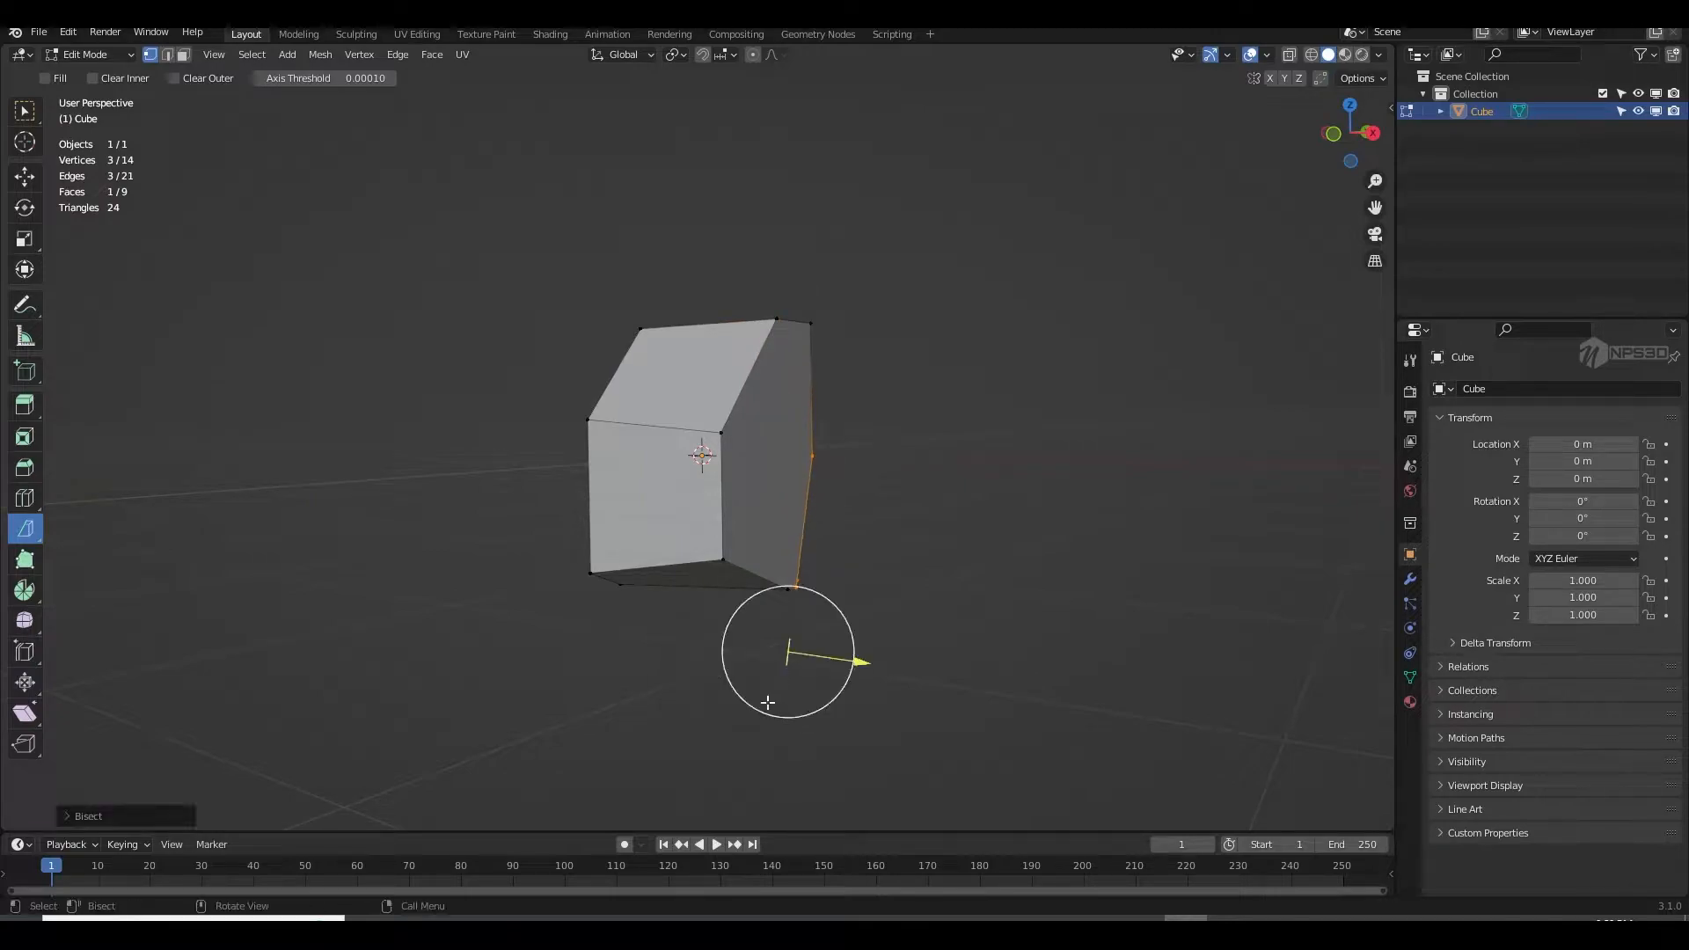
Step: Make two more Bisect cuts through the whole mesh from new viewing angles, trimming further corners off the block
middle_drag(774, 711, 697, 641)
key(a)
key(F3)
click(697, 661)
mouse_move(698, 666)
mouse_down()
mouse_move(652, 659)
mouse_move(686, 633)
mouse_move(684, 679)
mouse_up()
middle_drag(684, 680, 701, 584)
key(a)
key(F3)
click(727, 639)
drag(701, 649, 723, 624)
Step: Bisect the whole mesh twice more from other sides of the block to facet its remaining square corners
middle_drag(723, 624, 822, 592)
key(F3)
click(893, 635)
drag(893, 639, 834, 621)
middle_drag(716, 607, 936, 740)
key(a)
key(F3)
click(941, 608)
mouse_move(940, 605)
mouse_down()
mouse_move(957, 600)
mouse_move(930, 616)
mouse_move(950, 611)
mouse_up()
Step: Bisect the whole mesh two more times, including a slanted cut across the top of the shape
mouse_move(950, 610)
middle_down()
mouse_move(1118, 604)
mouse_move(874, 634)
mouse_move(934, 639)
middle_up()
key(a)
key(F3)
mouse_move(929, 661)
mouse_down()
mouse_move(950, 659)
mouse_move(939, 669)
mouse_up()
middle_drag(939, 669, 684, 609)
middle_drag(847, 607, 826, 581)
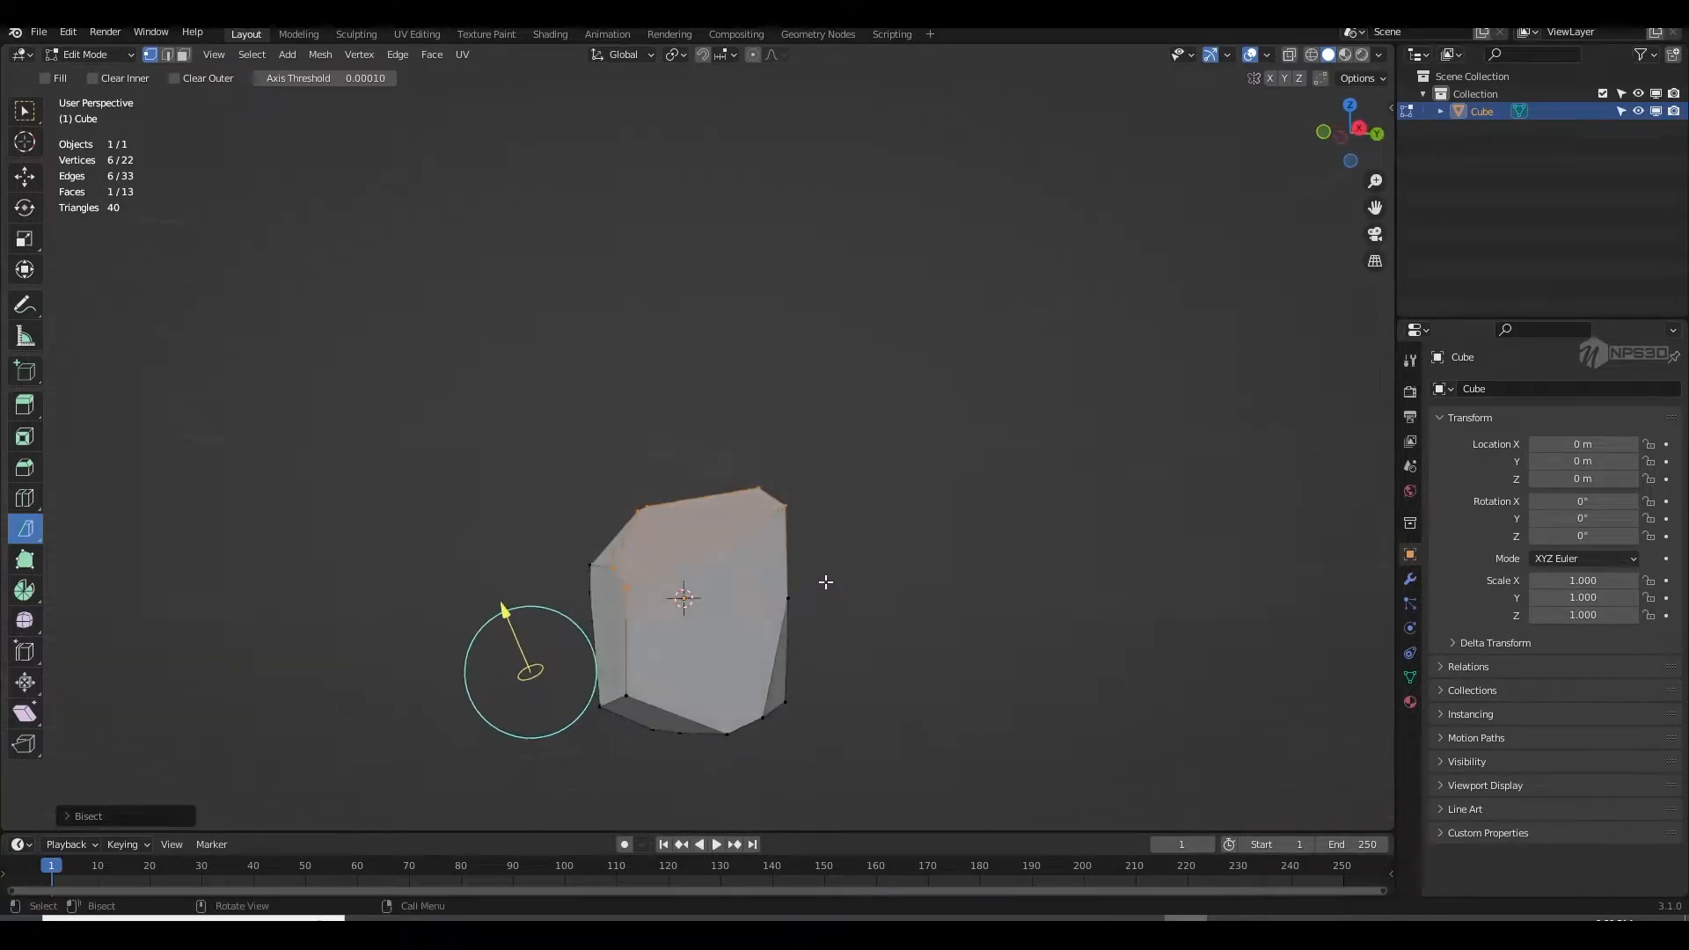
key(a)
key(F3)
click(894, 663)
mouse_move(894, 667)
mouse_down()
mouse_move(910, 668)
mouse_move(897, 674)
mouse_up()
Step: Check the faceted shape in Object Mode, and apply Merge by Distance to all its vertices in Edit Mode
middle_drag(897, 675, 560, 609)
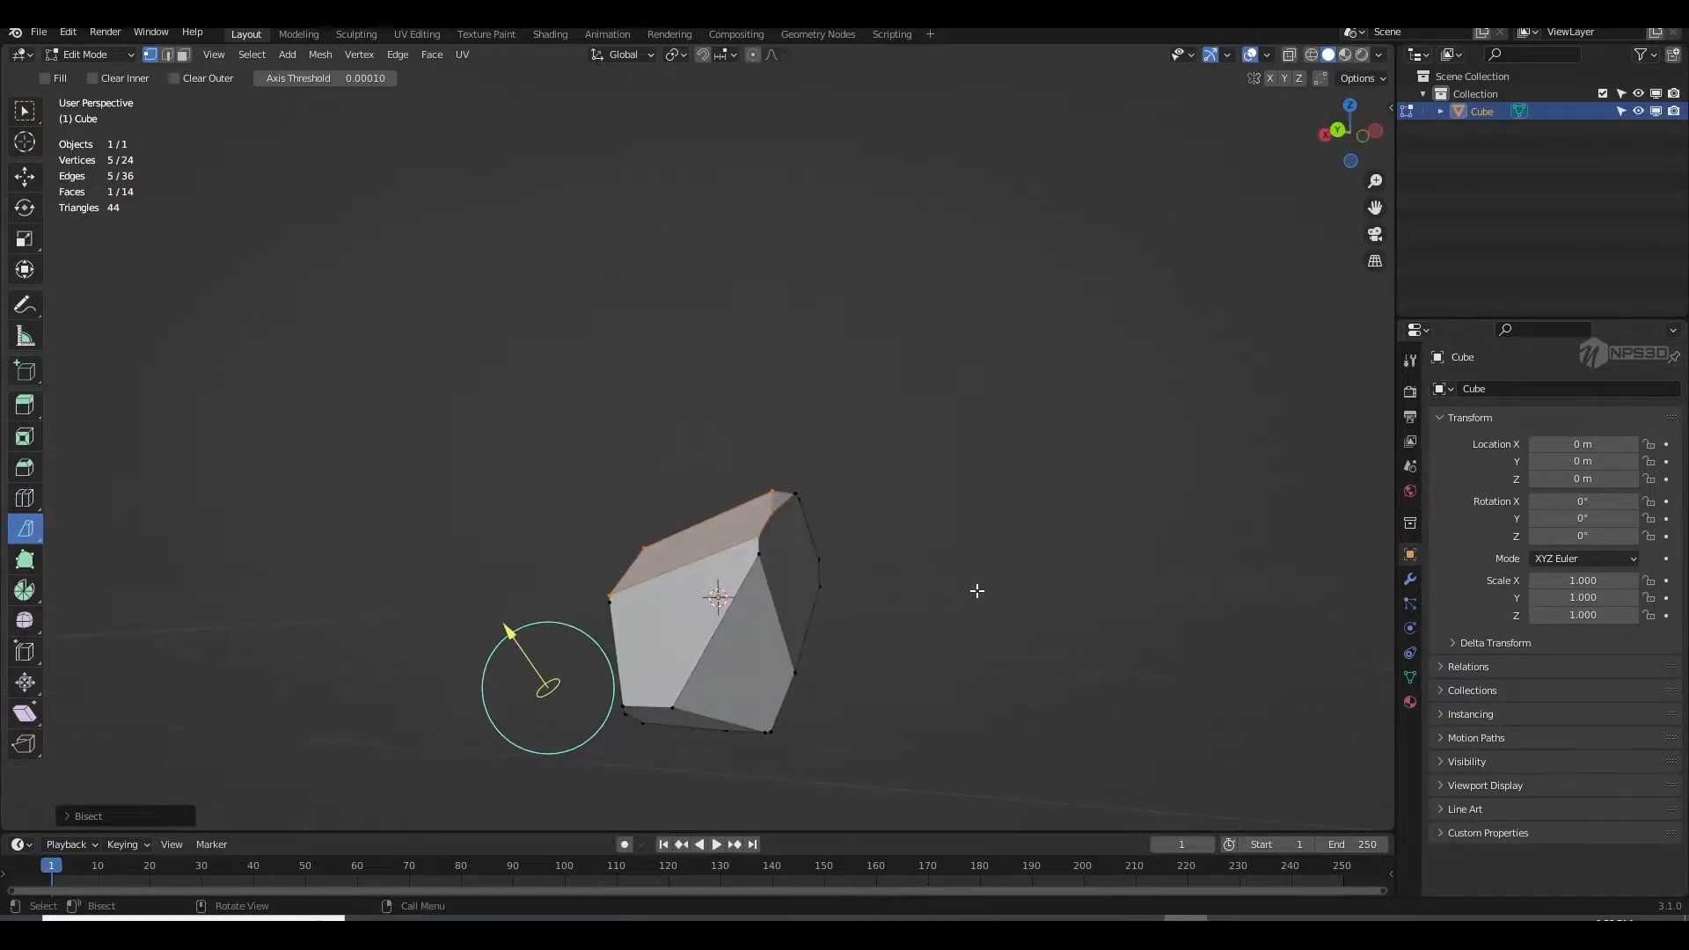
key(Tab)
scroll(930, 626, down, 3)
scroll(823, 682, up, 4)
middle_drag(931, 626, 553, 527)
key(Tab)
key(a)
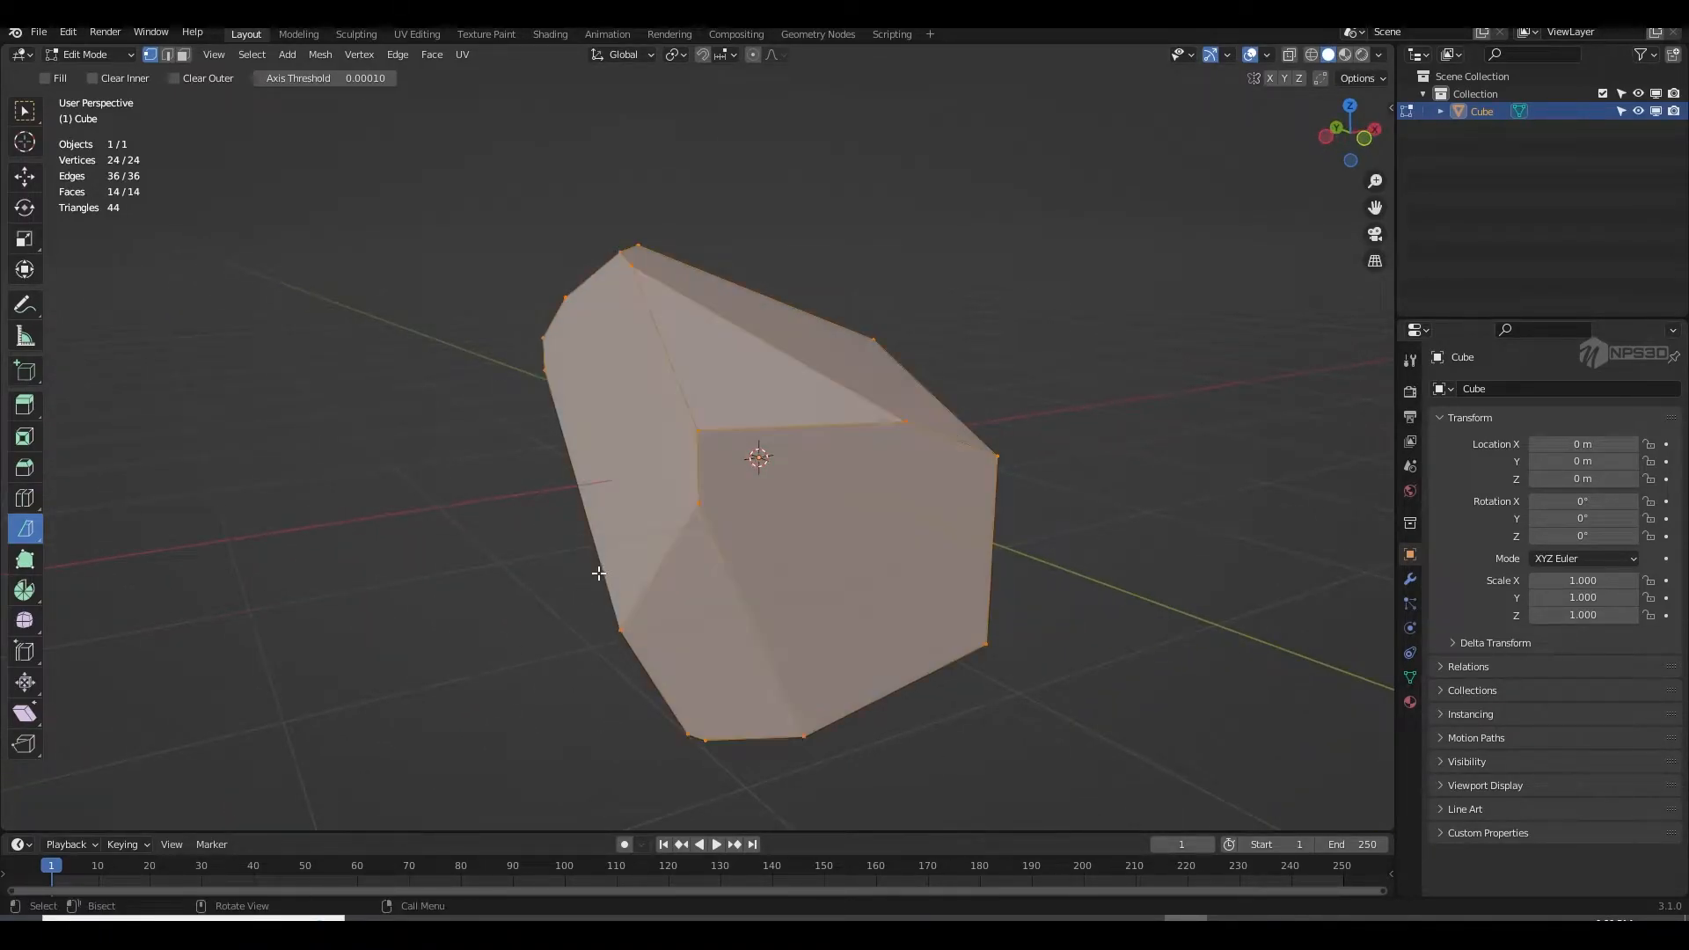
key(F3)
text(merg)
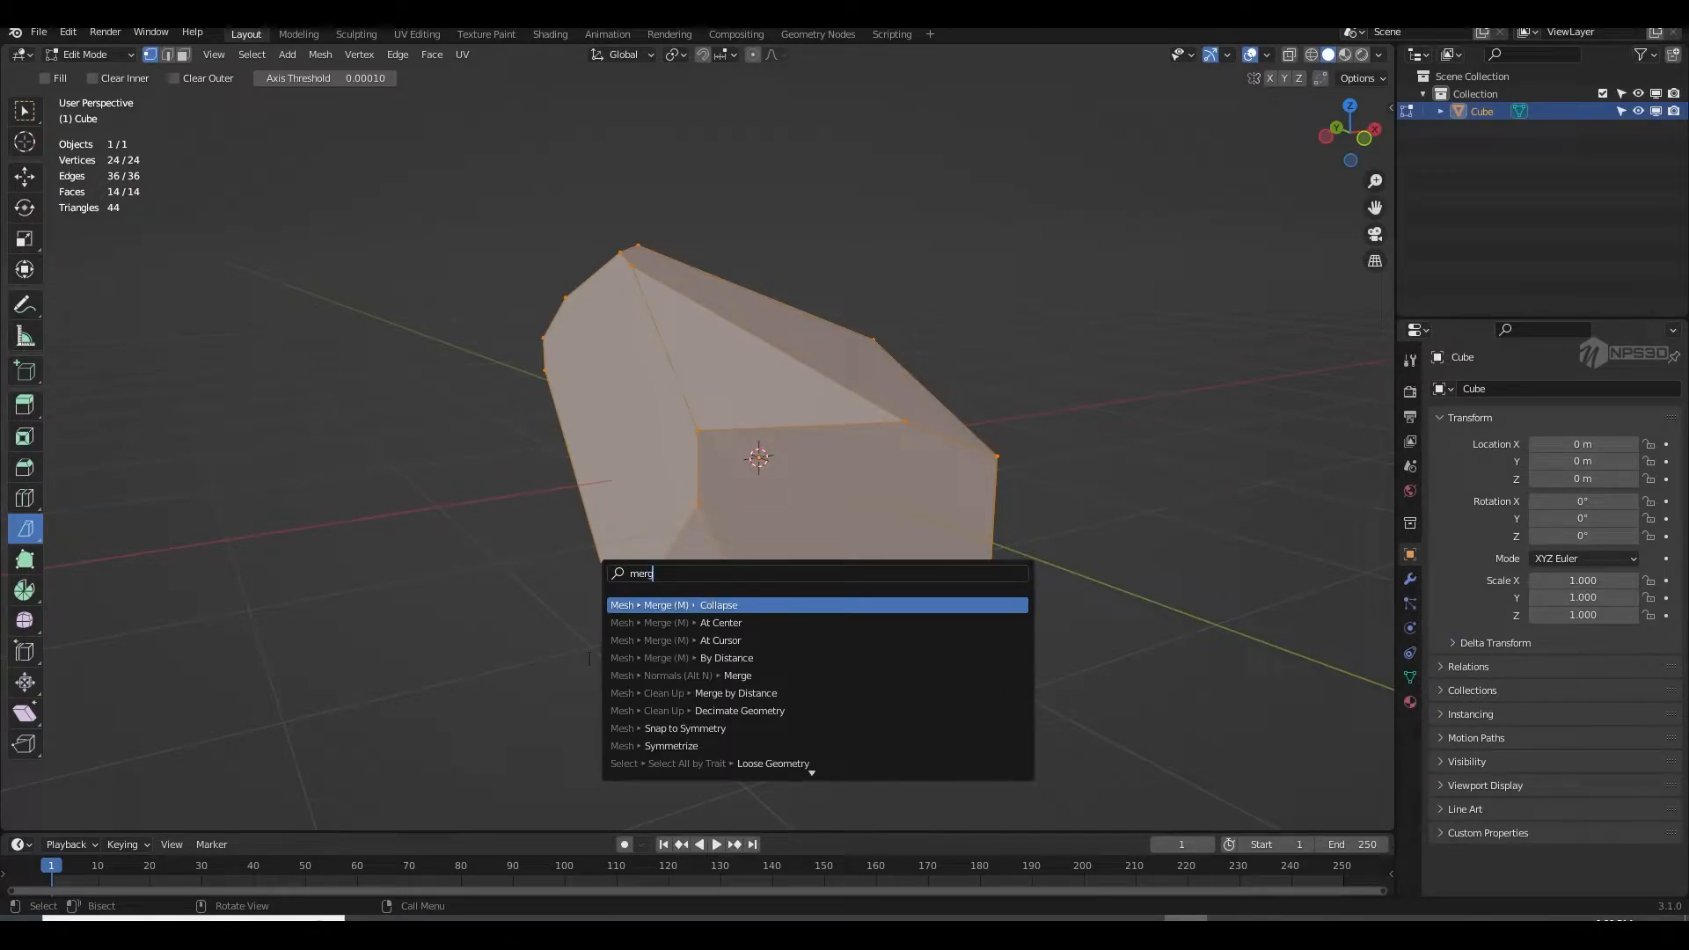
click(712, 658)
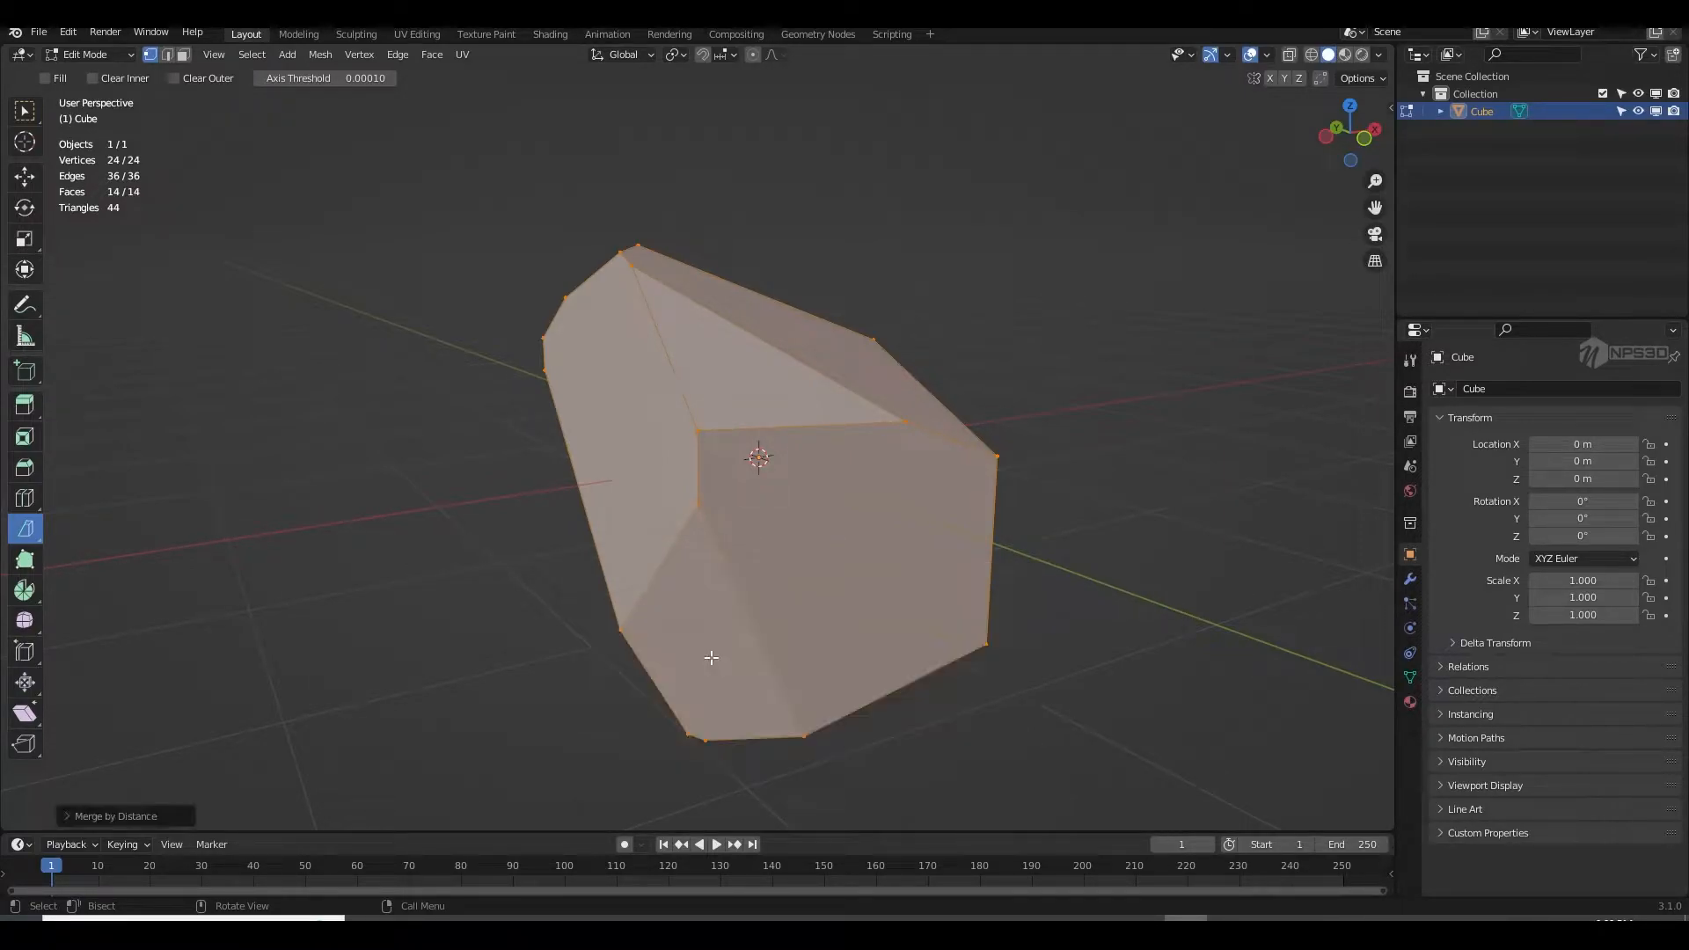
Step: Raise the Merge by Distance threshold gradually until the closely spaced vertices of the shape merge, checking the corners up close
click(126, 816)
drag(226, 771, 269, 772)
shift+middle_drag(550, 480, 694, 560)
scroll(694, 561, up, 5)
mouse_move(717, 659)
shift+middle_down()
mouse_move(698, 487)
mouse_move(698, 645)
shift+middle_up()
middle_drag(708, 462, 734, 566)
scroll(731, 554, down, 2)
shift+middle_drag(716, 490, 694, 579)
drag(241, 773, 273, 774)
scroll(867, 592, down, 4)
middle_drag(866, 592, 862, 548)
drag(246, 772, 261, 772)
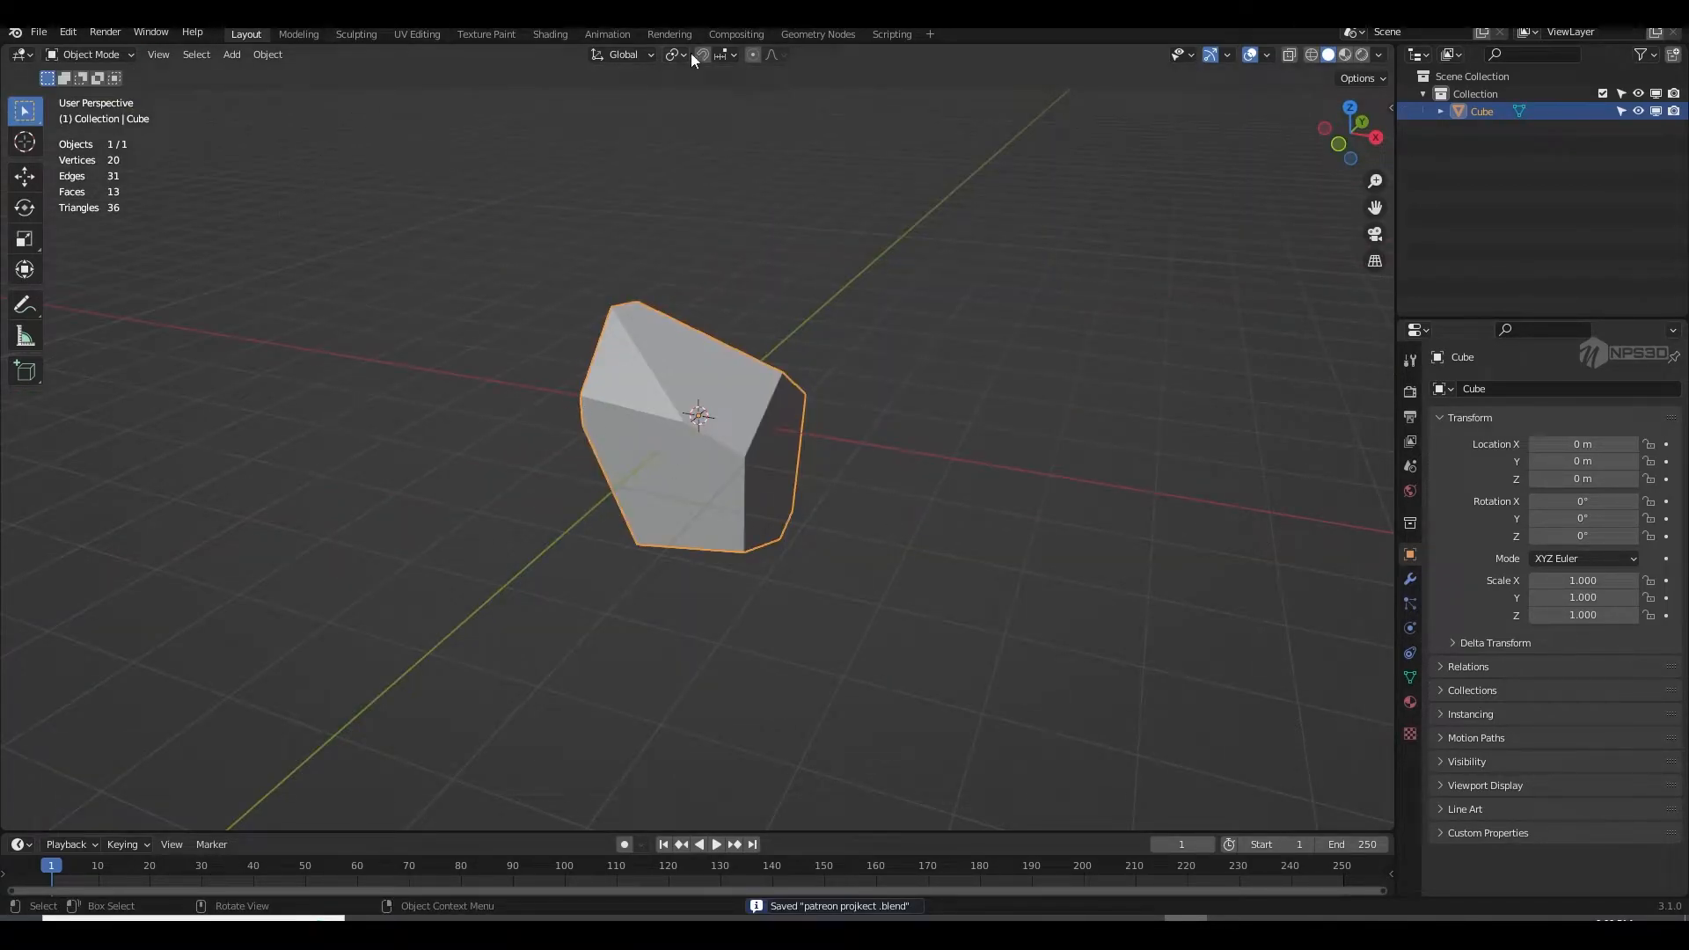
Step: Switch to the Geometry Nodes workspace and join the spreadsheet area into the 3D viewport
click(811, 35)
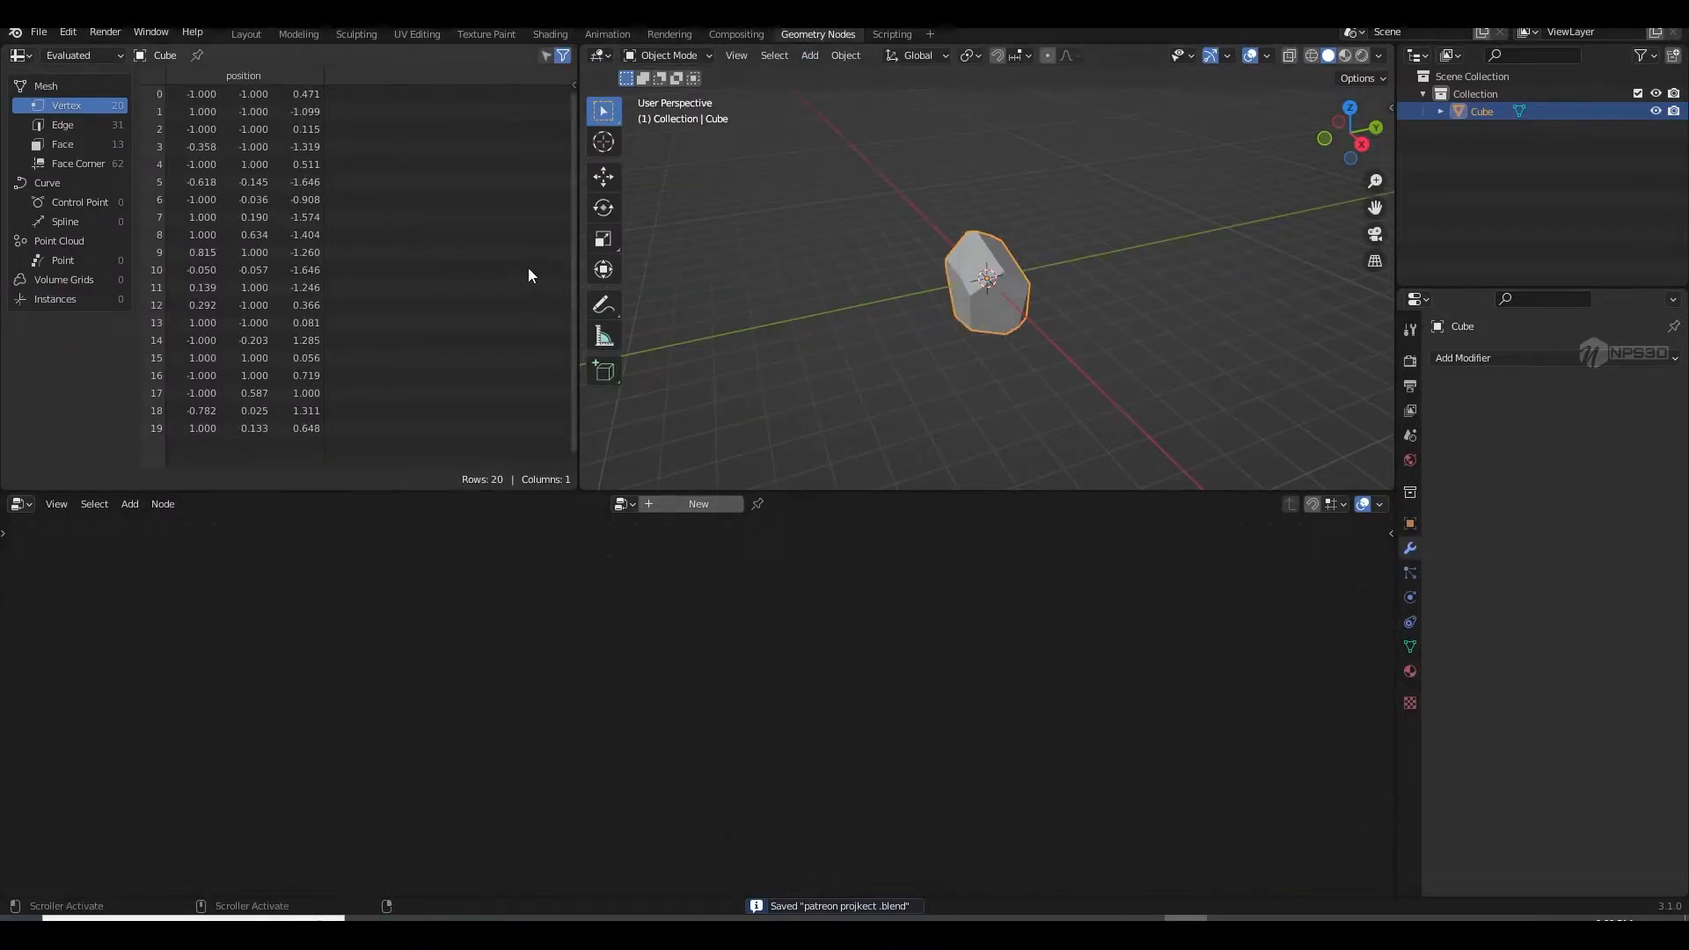
right_click(579, 268)
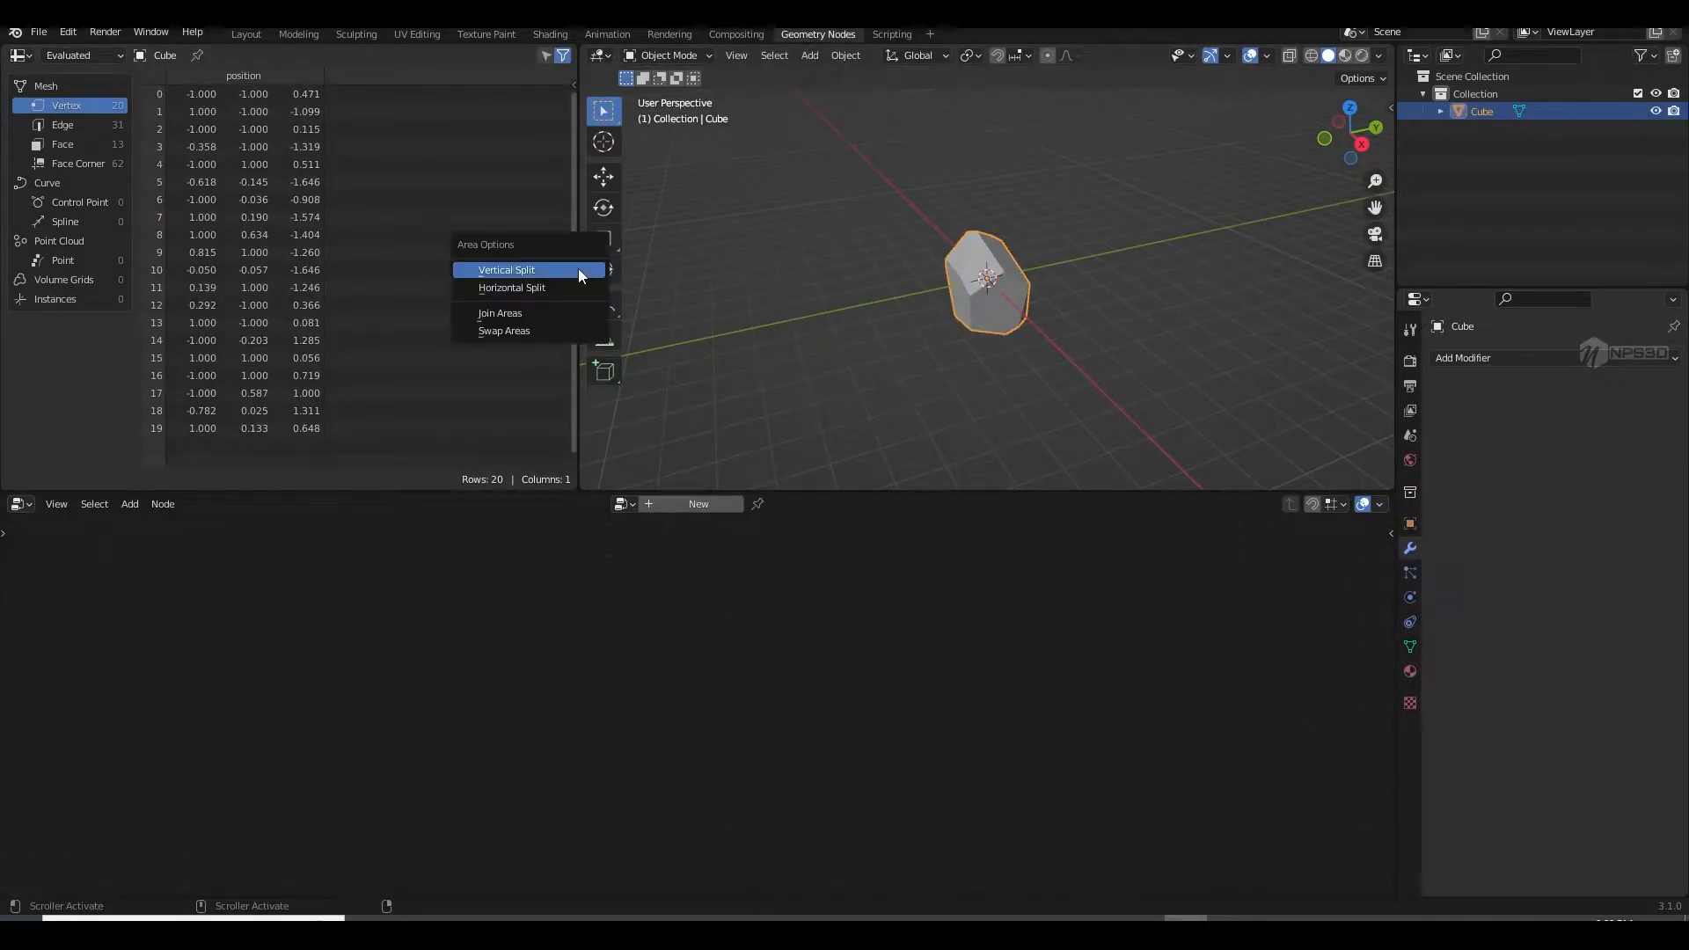
click(518, 311)
click(517, 308)
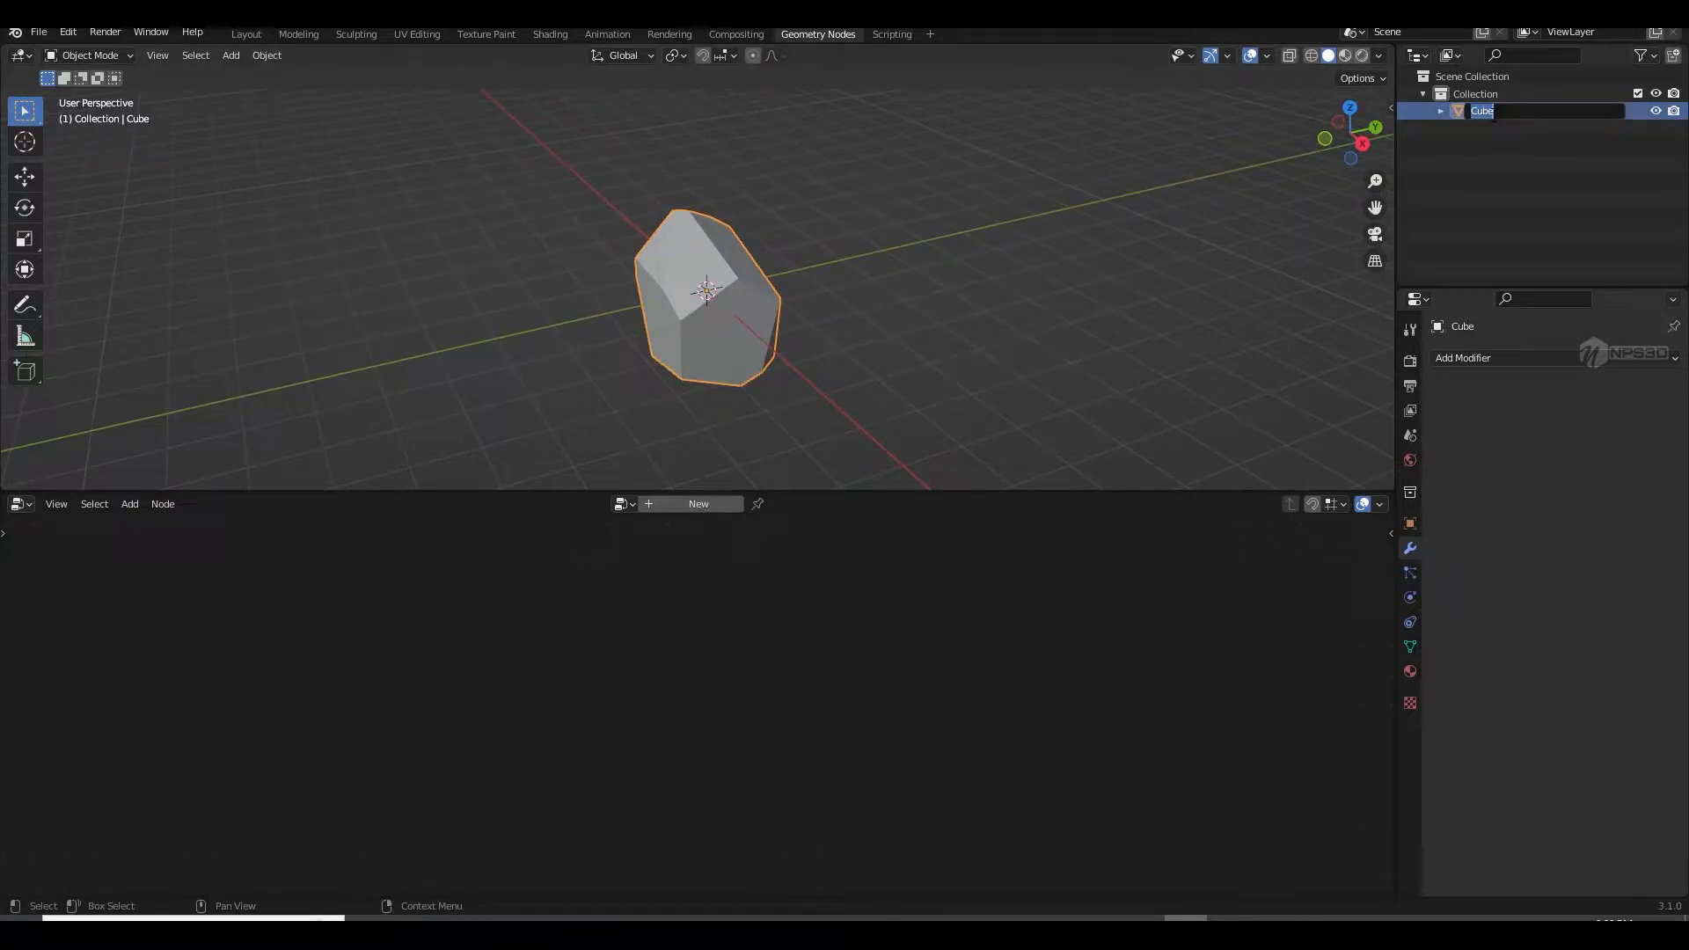
Step: Rename the cube object as bubbles and enlarge the 3D viewport above the node editor
click(1491, 112)
text(bubbles)
key(Return)
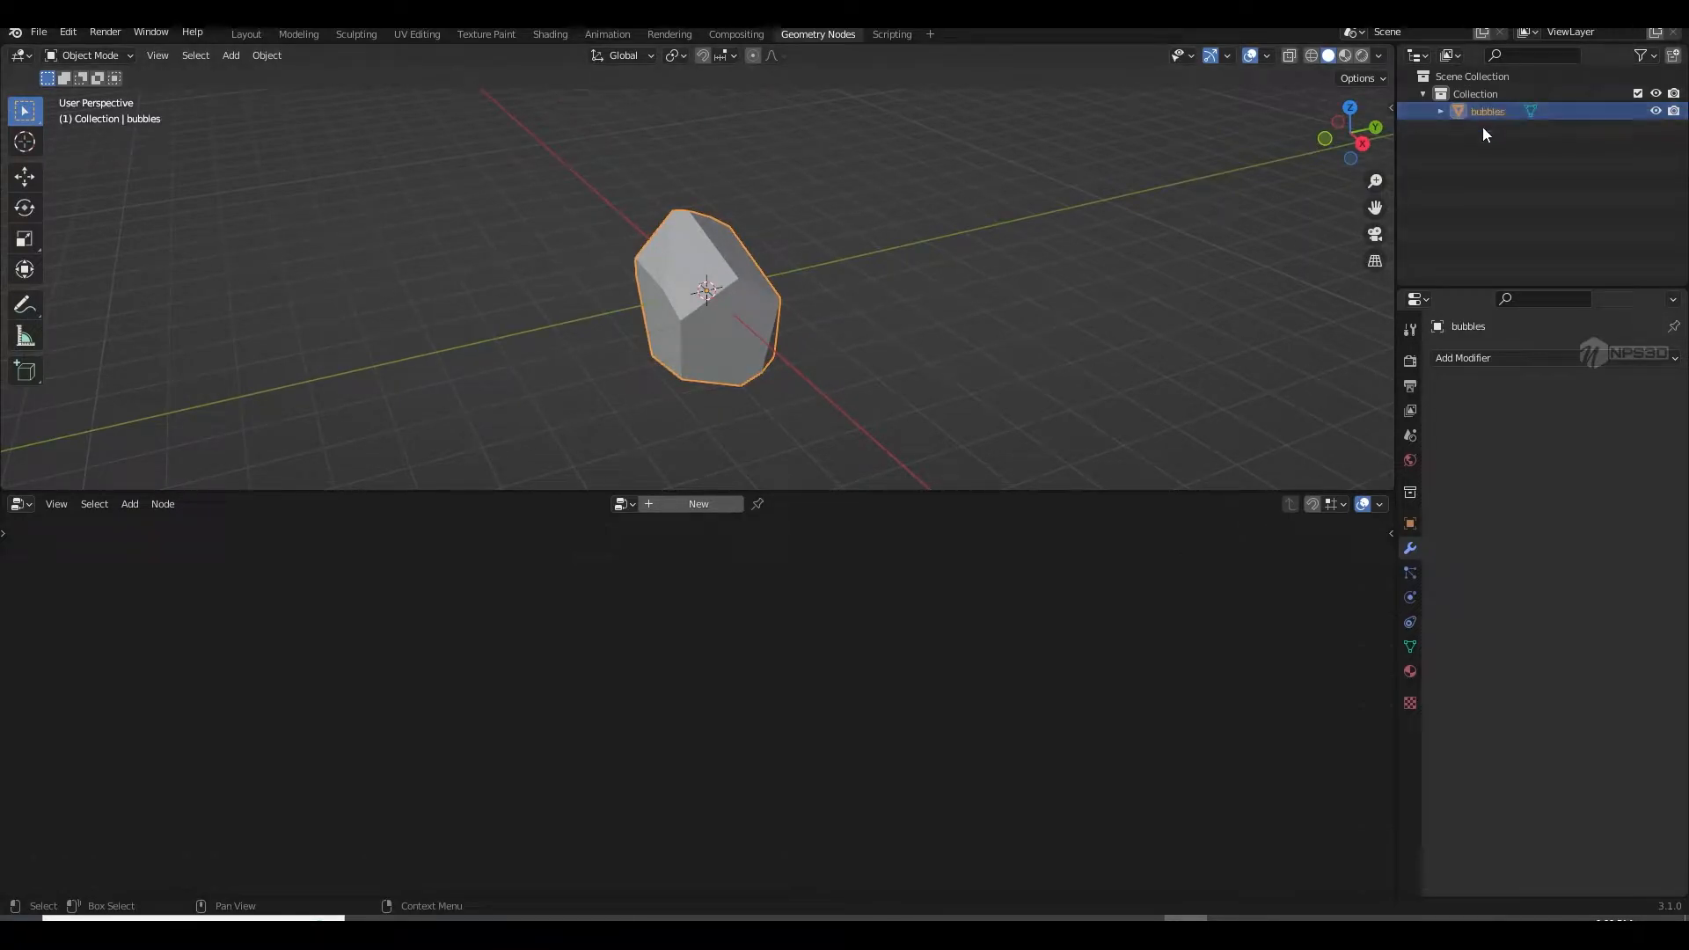
middle_drag(749, 406, 758, 350)
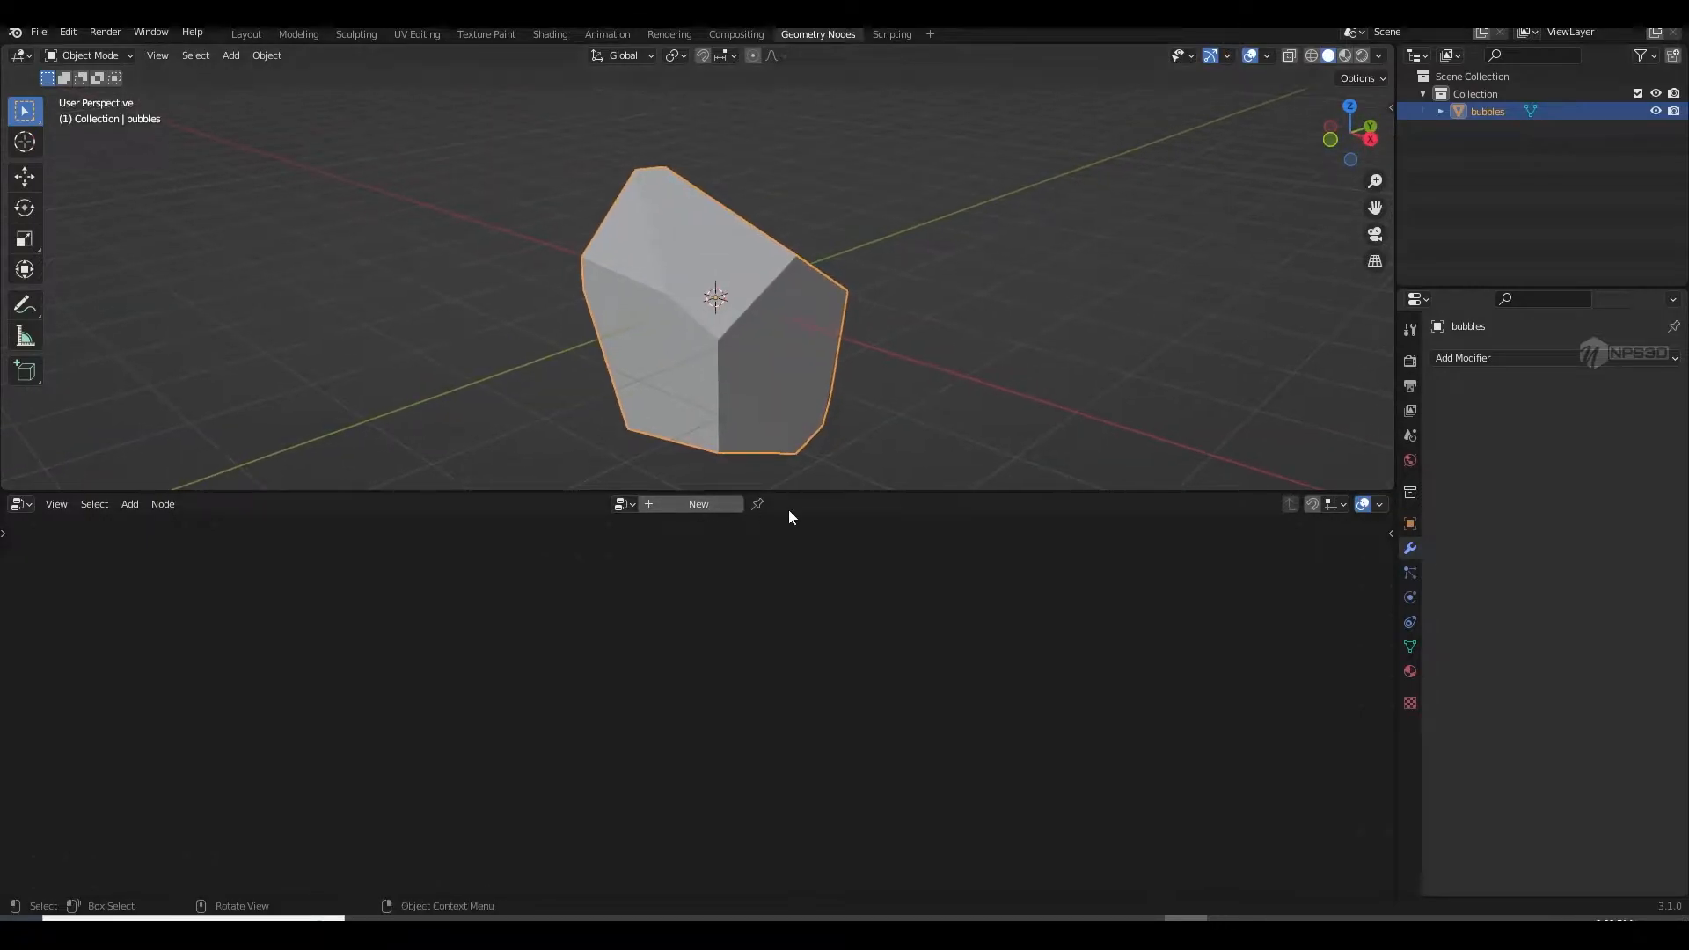
drag(792, 490, 804, 583)
middle_drag(813, 483, 784, 505)
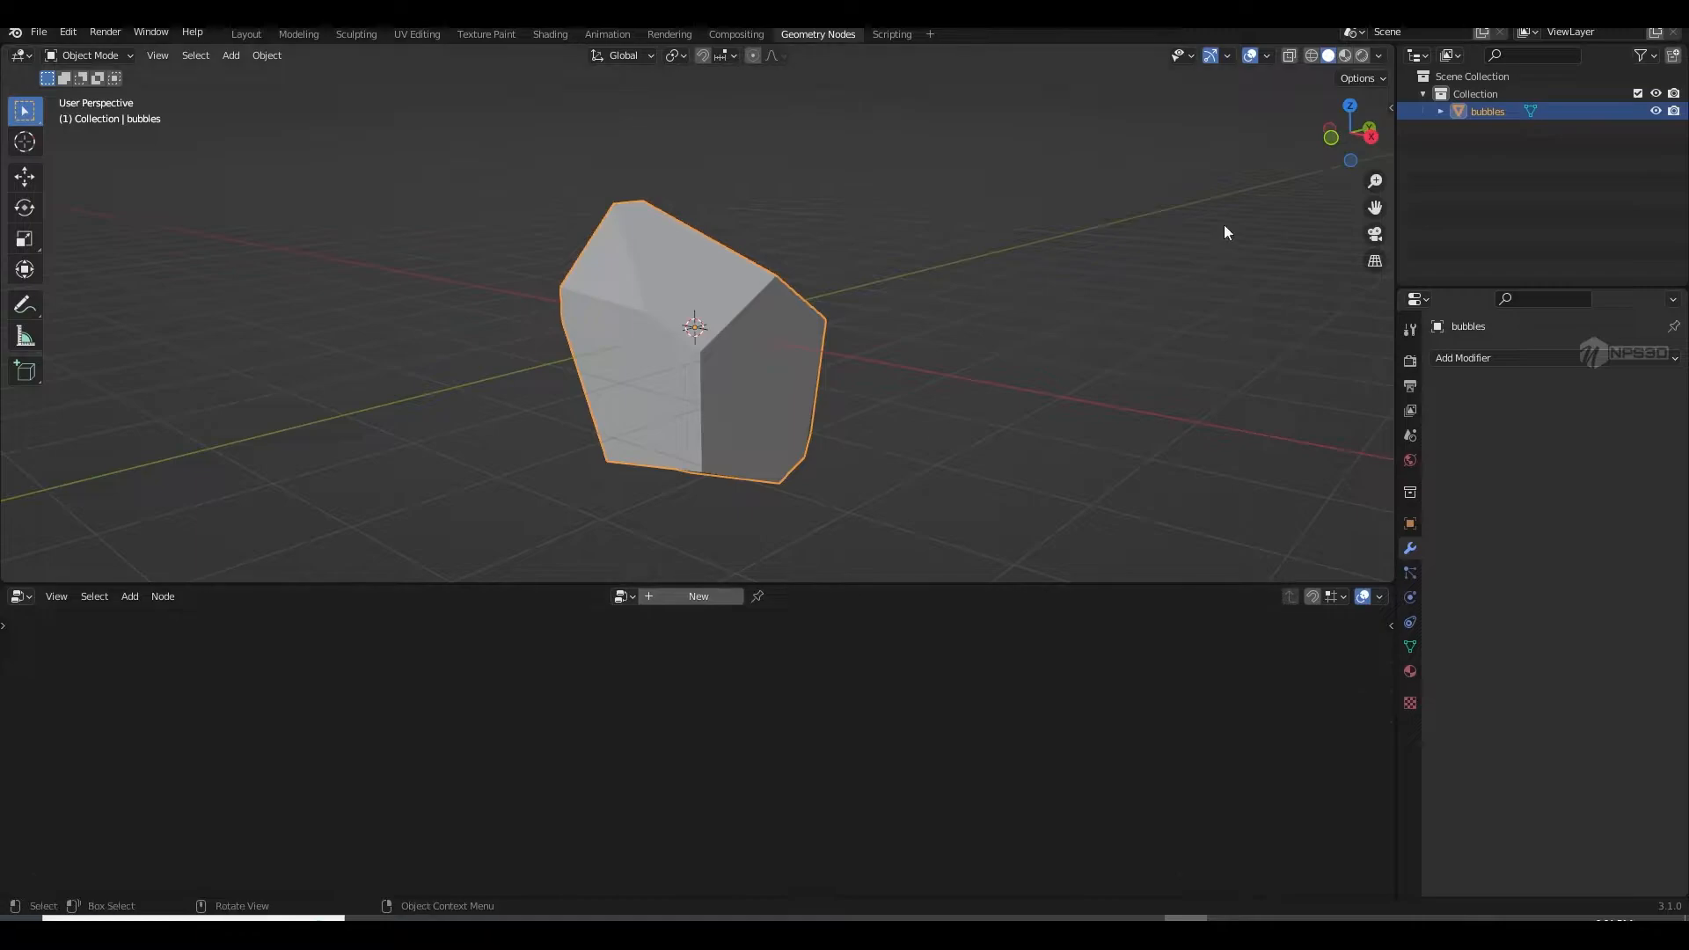
Step: Turn on Cavity in the viewport shading options to emphasize the object's edges
click(1267, 55)
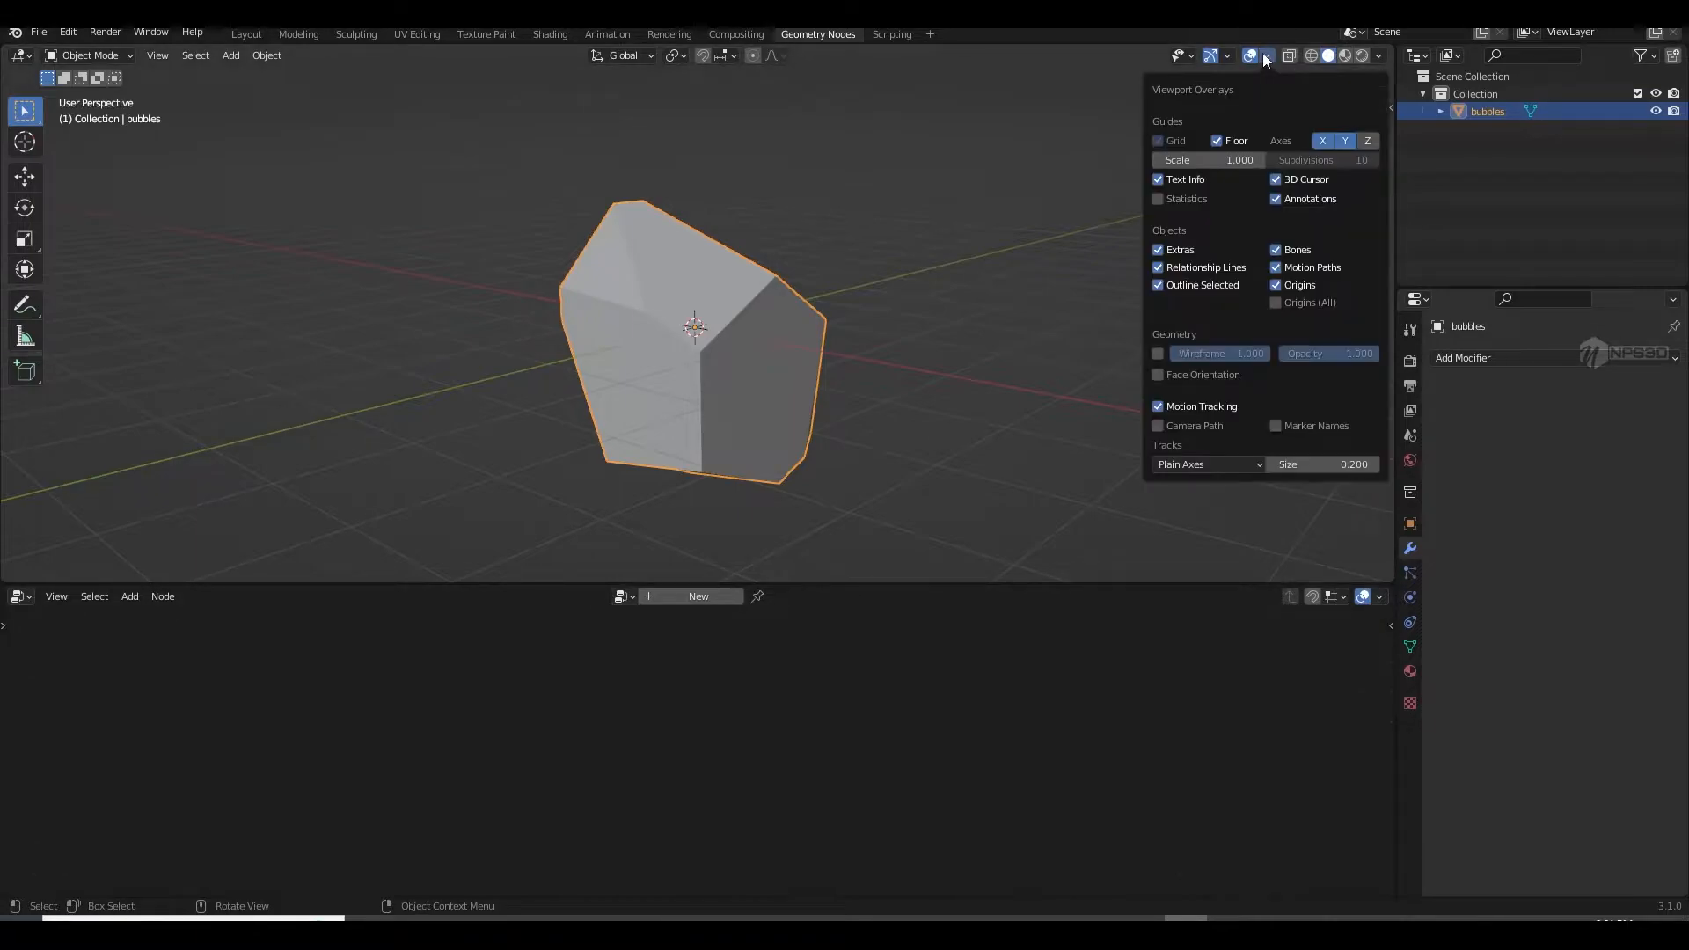
click(1378, 55)
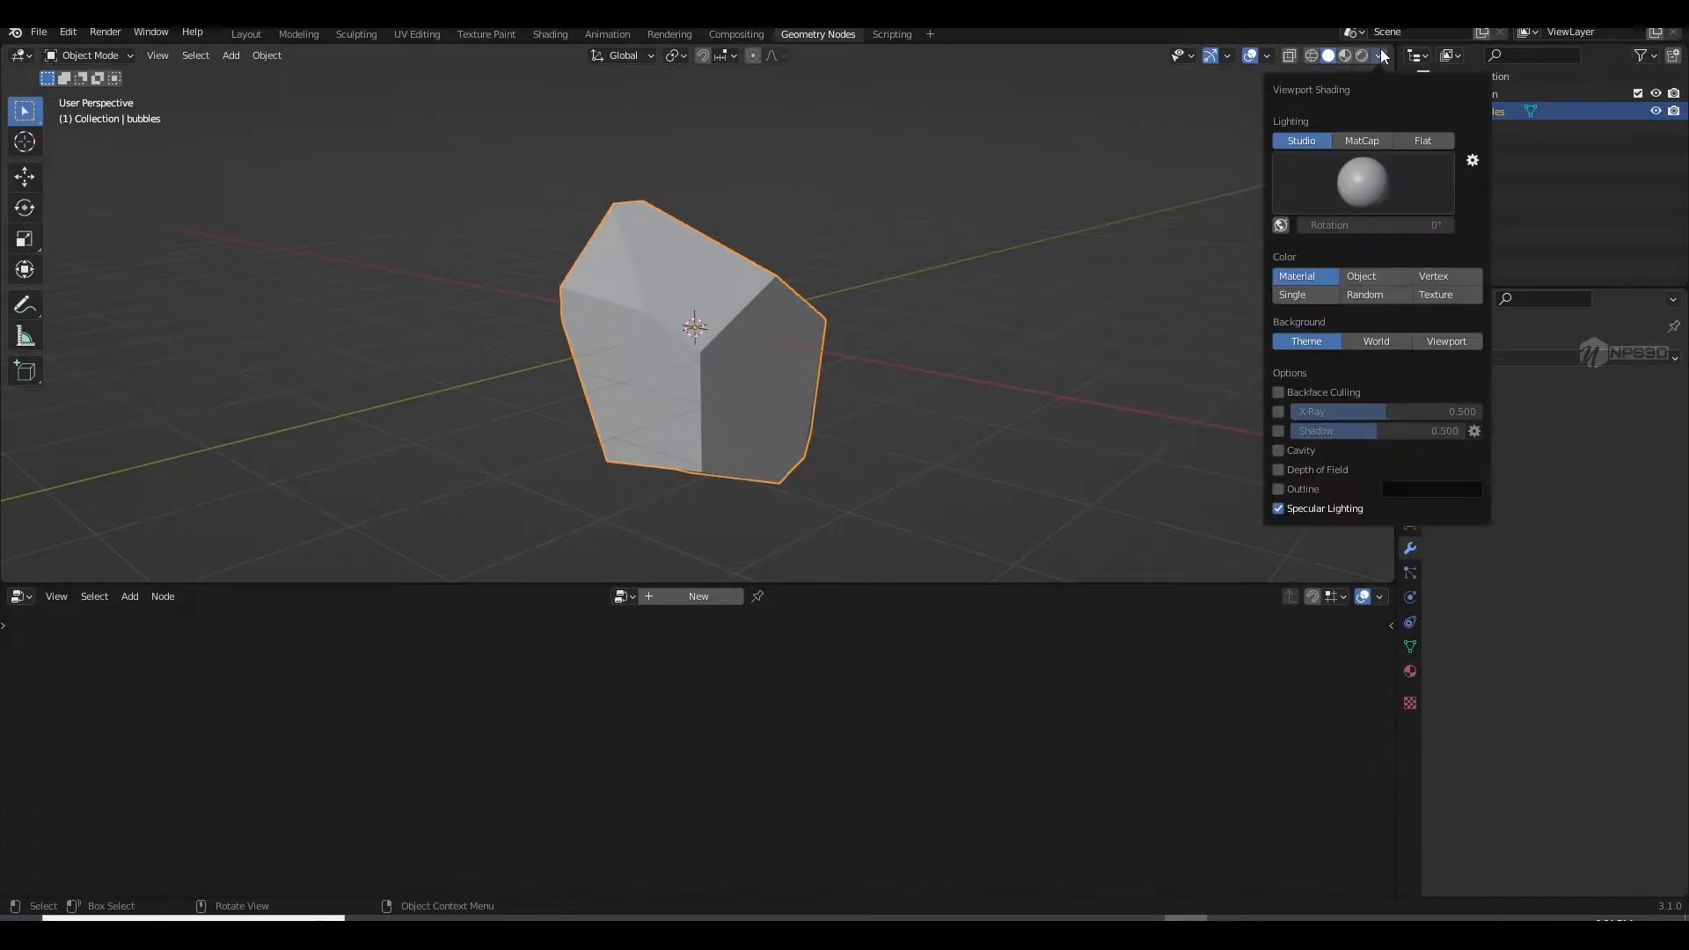
click(1279, 450)
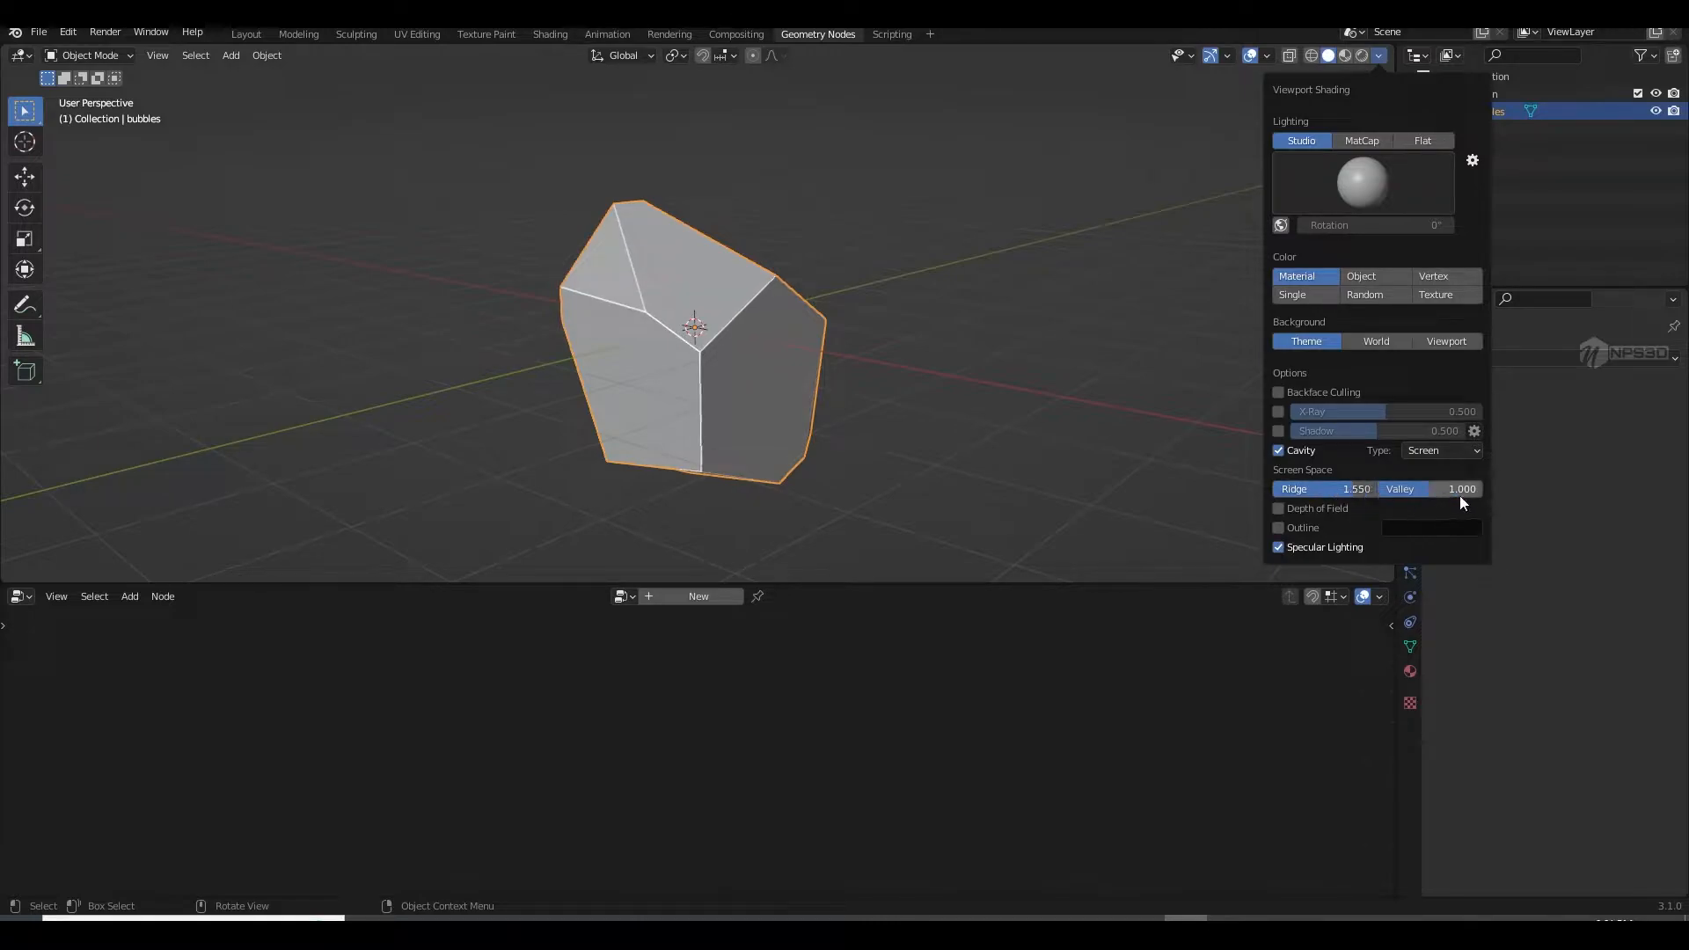
click(781, 535)
click(723, 457)
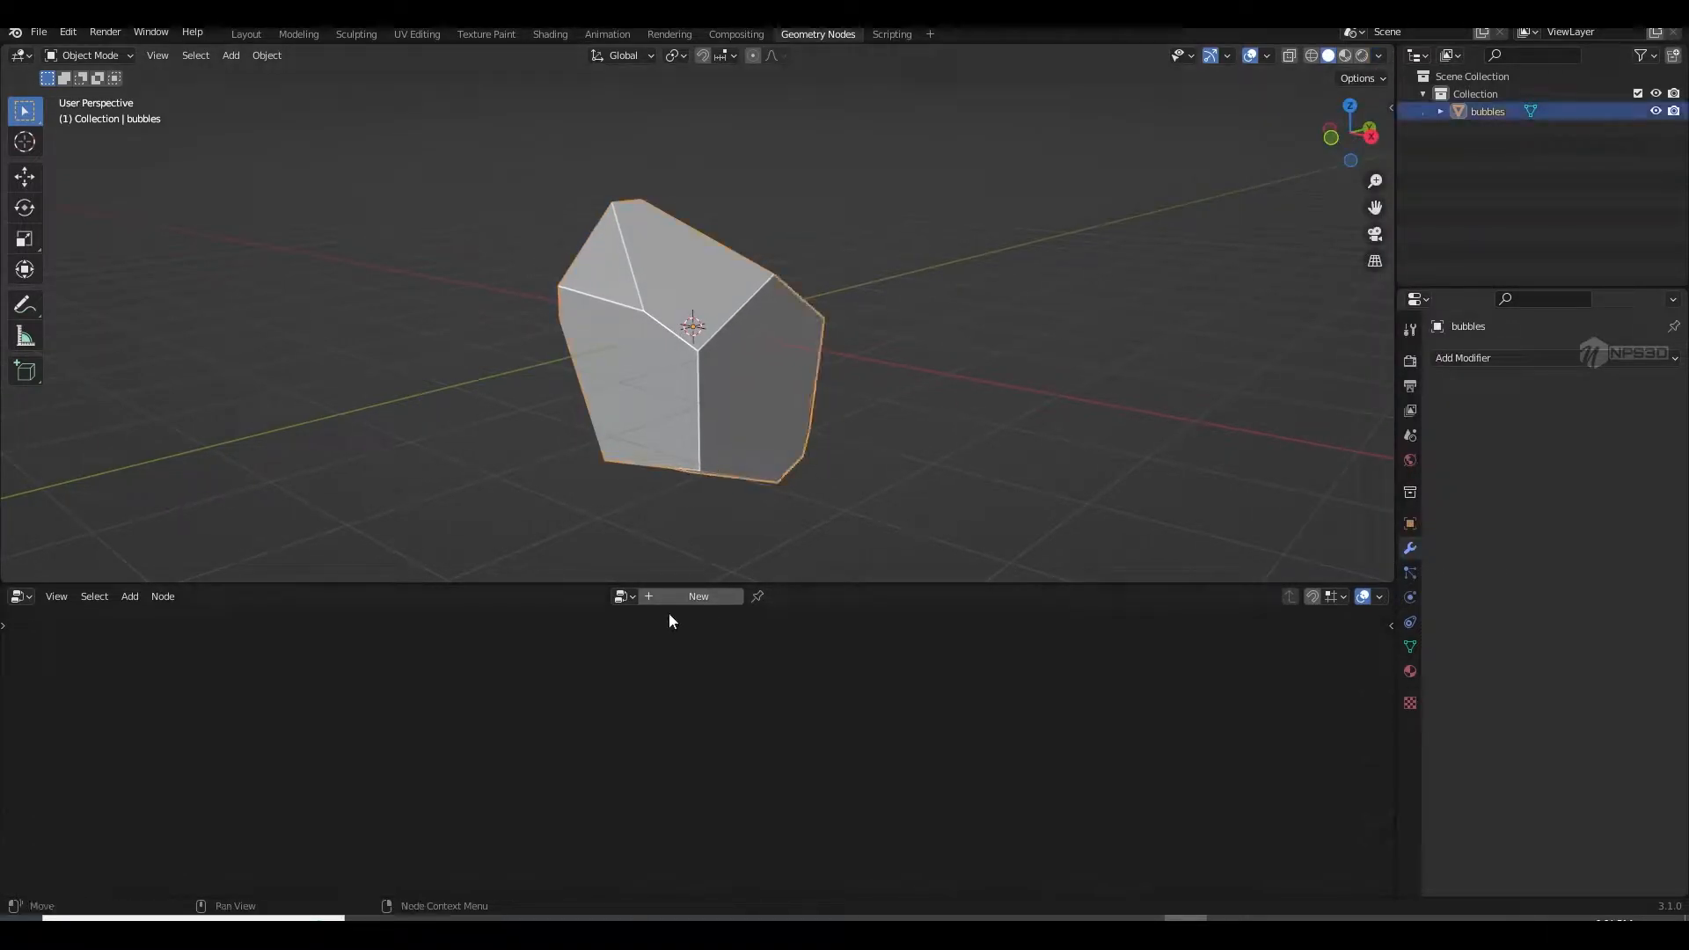
Step: Create a new geometry node tree for the bubbles object and make room between its input and output nodes
click(691, 596)
scroll(637, 748, up, 2)
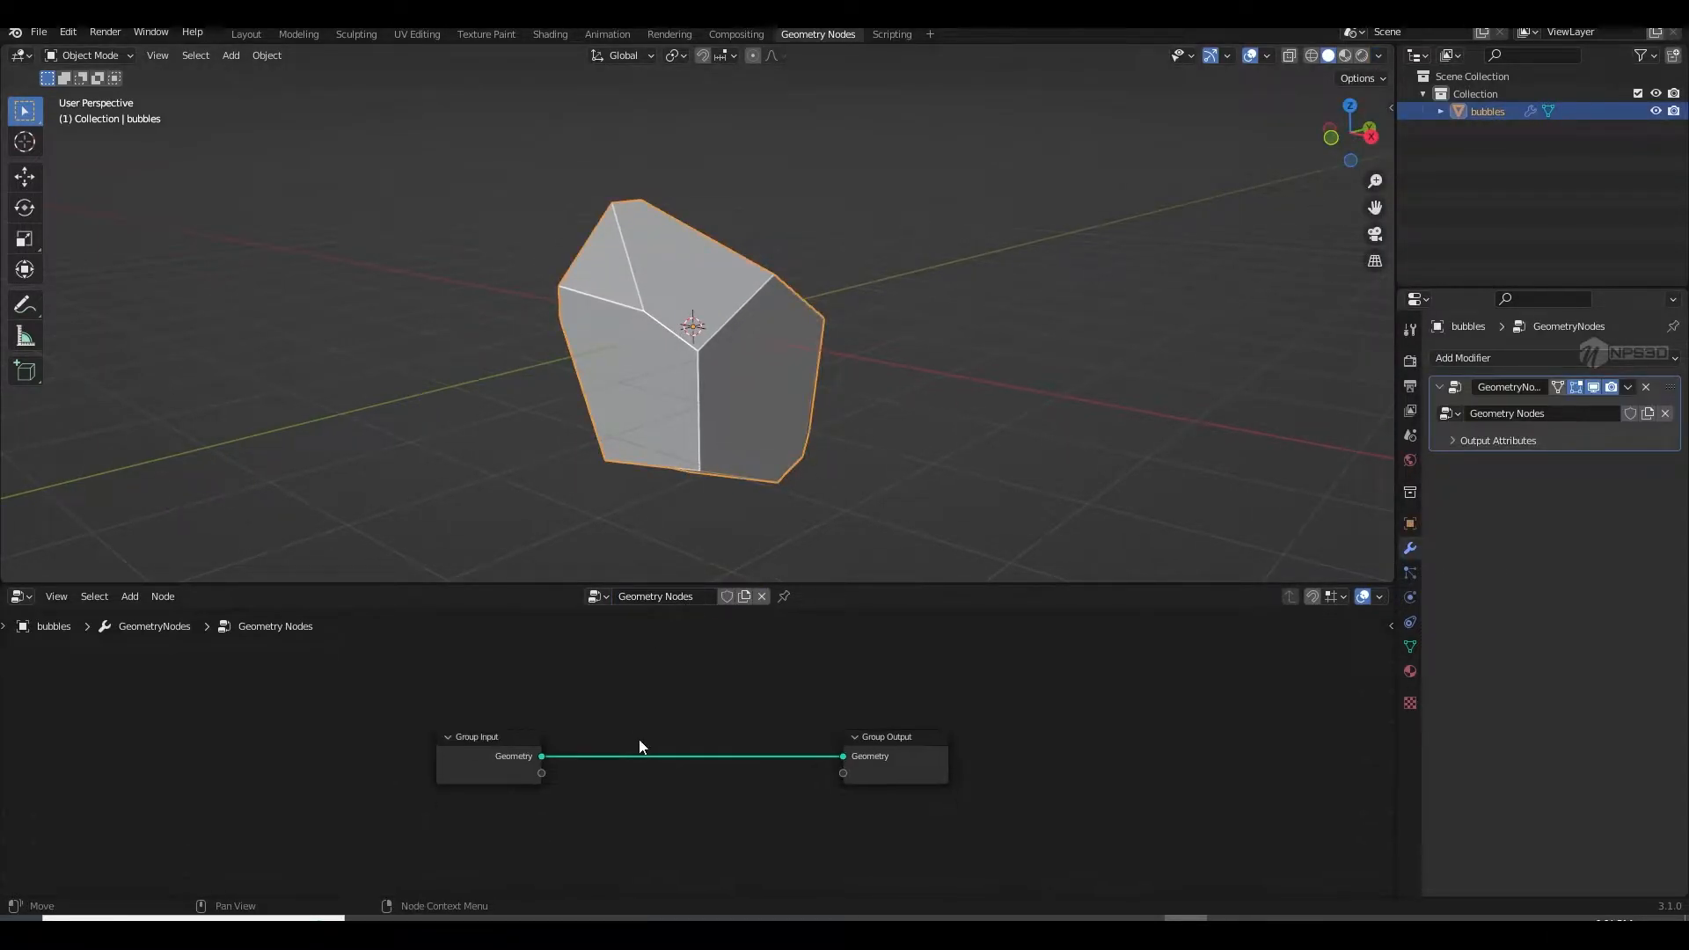
middle_drag(668, 749, 658, 743)
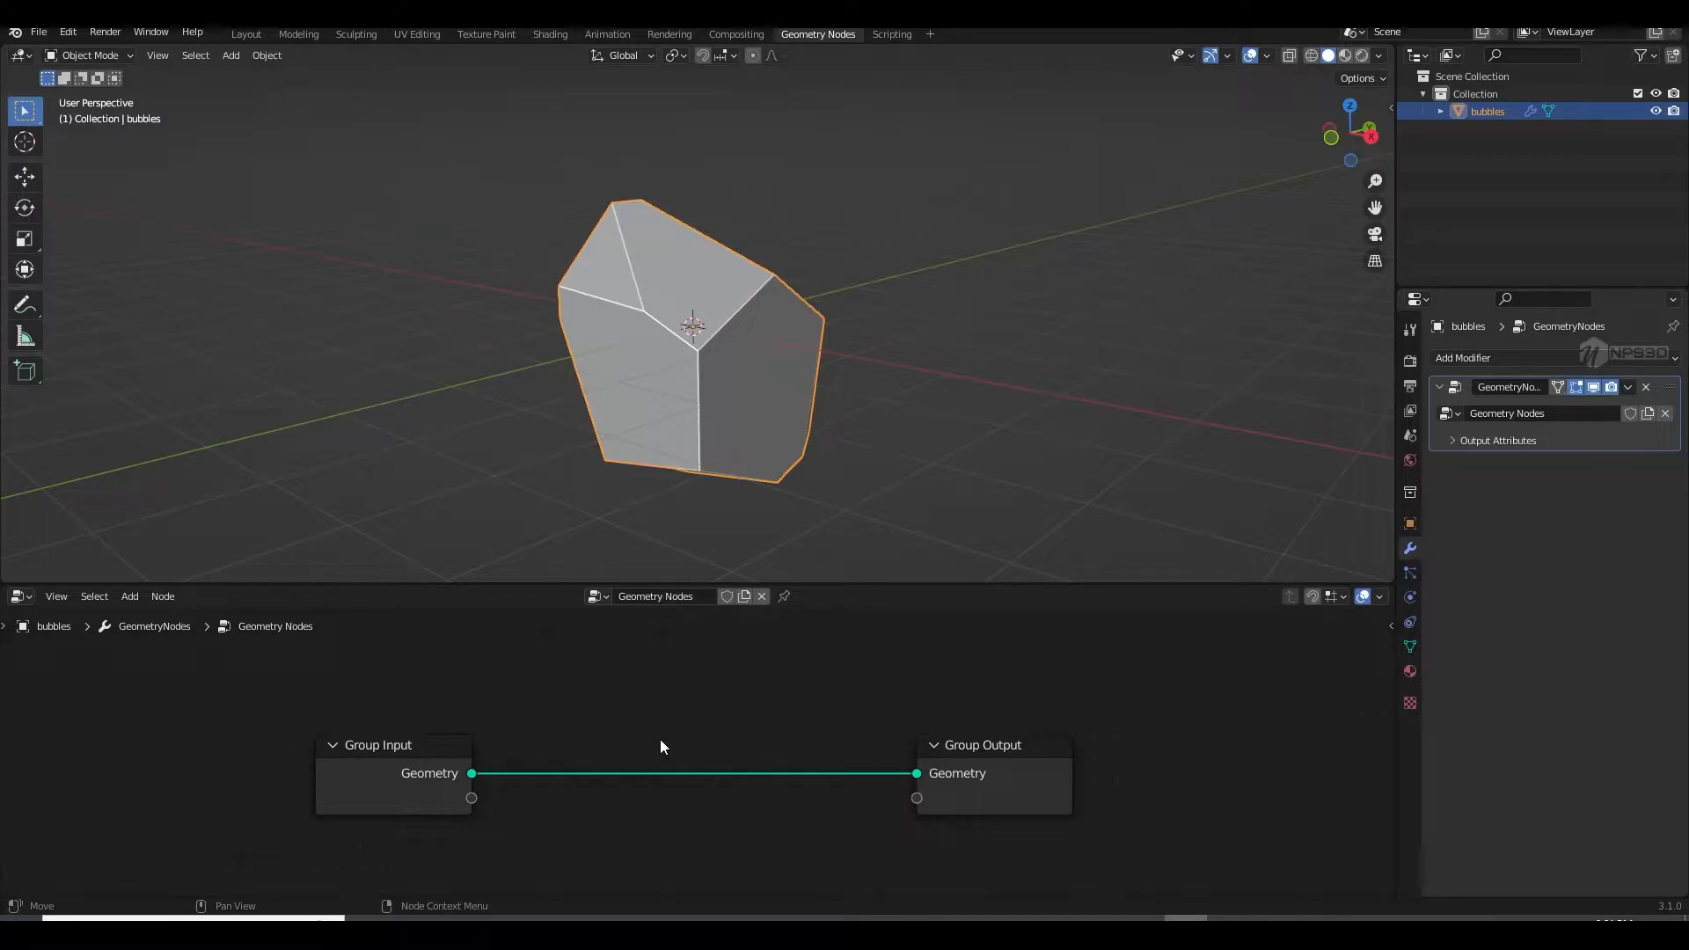
middle_drag(637, 721, 634, 713)
middle_drag(718, 720, 727, 732)
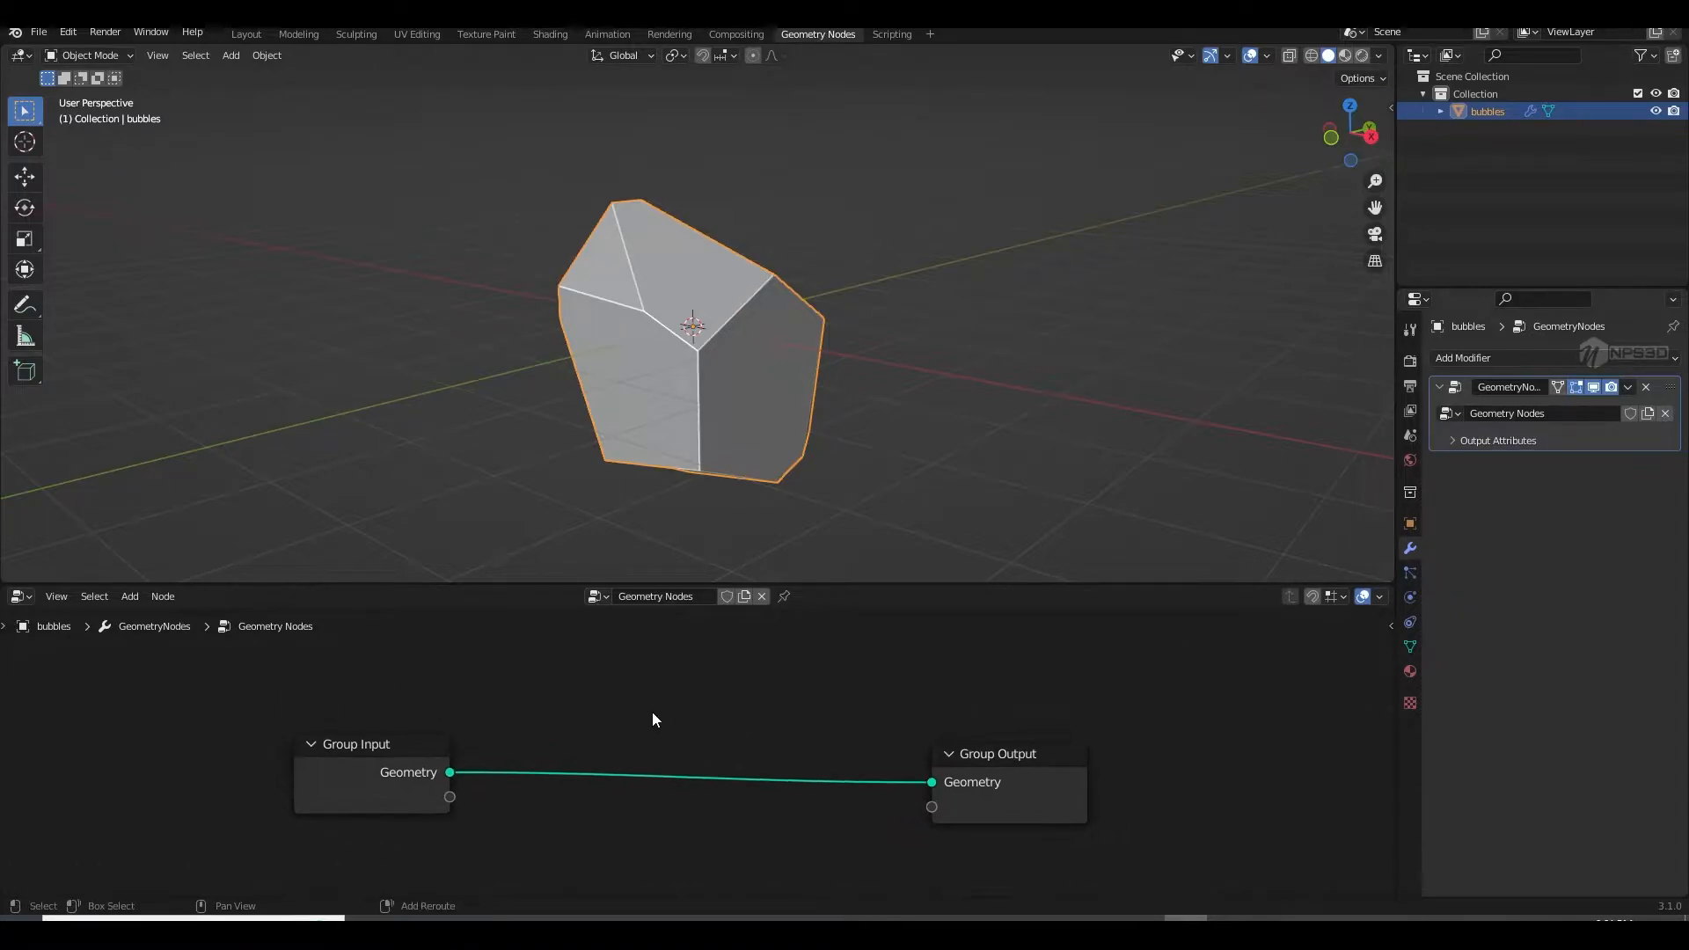
Step: Add an Extrude Mesh node on the link between Group Input and Group Output
key(shift+a)
click(588, 545)
text(seextr)
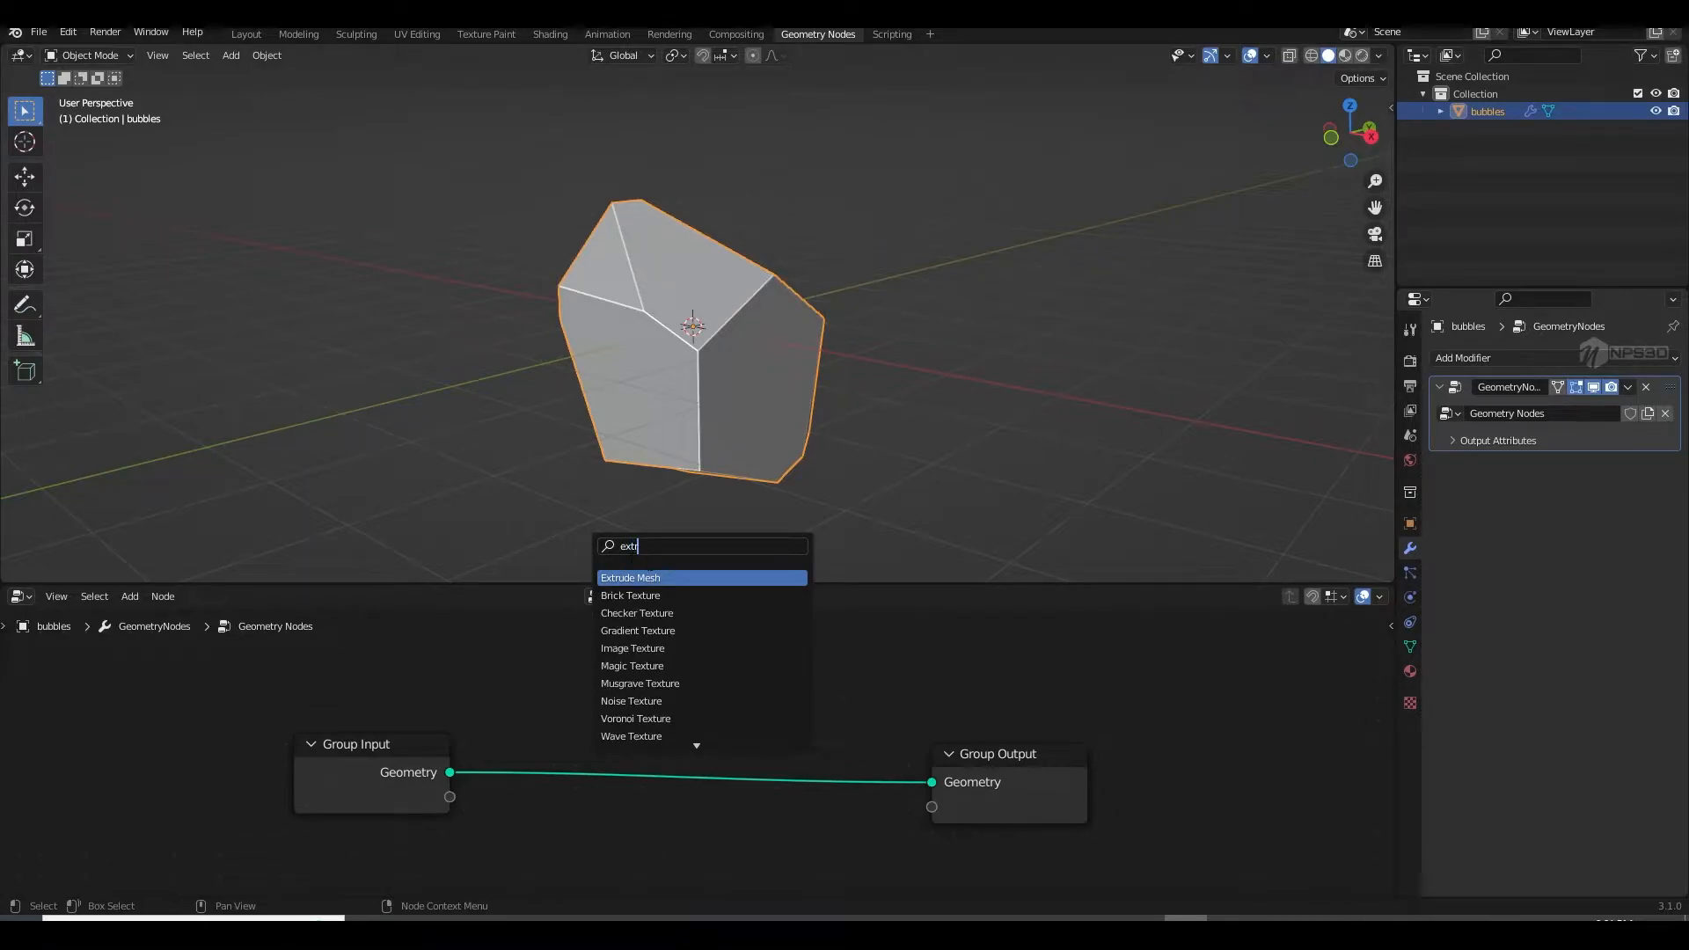
key(Return)
click(647, 682)
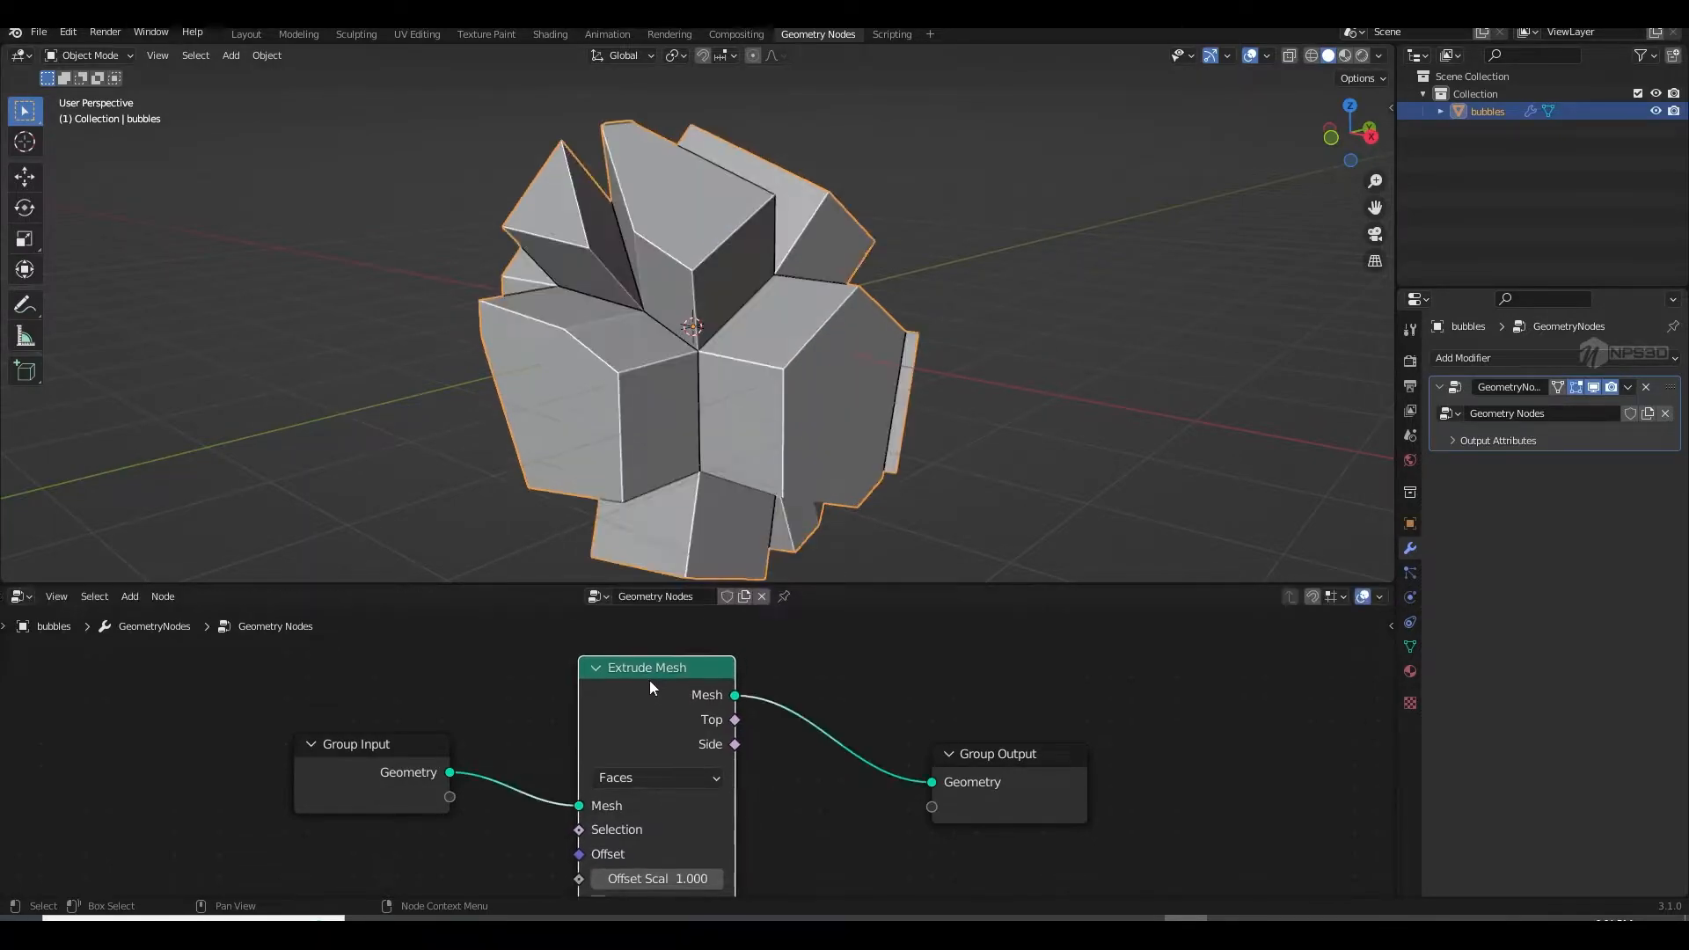
scroll(633, 708, down, 3)
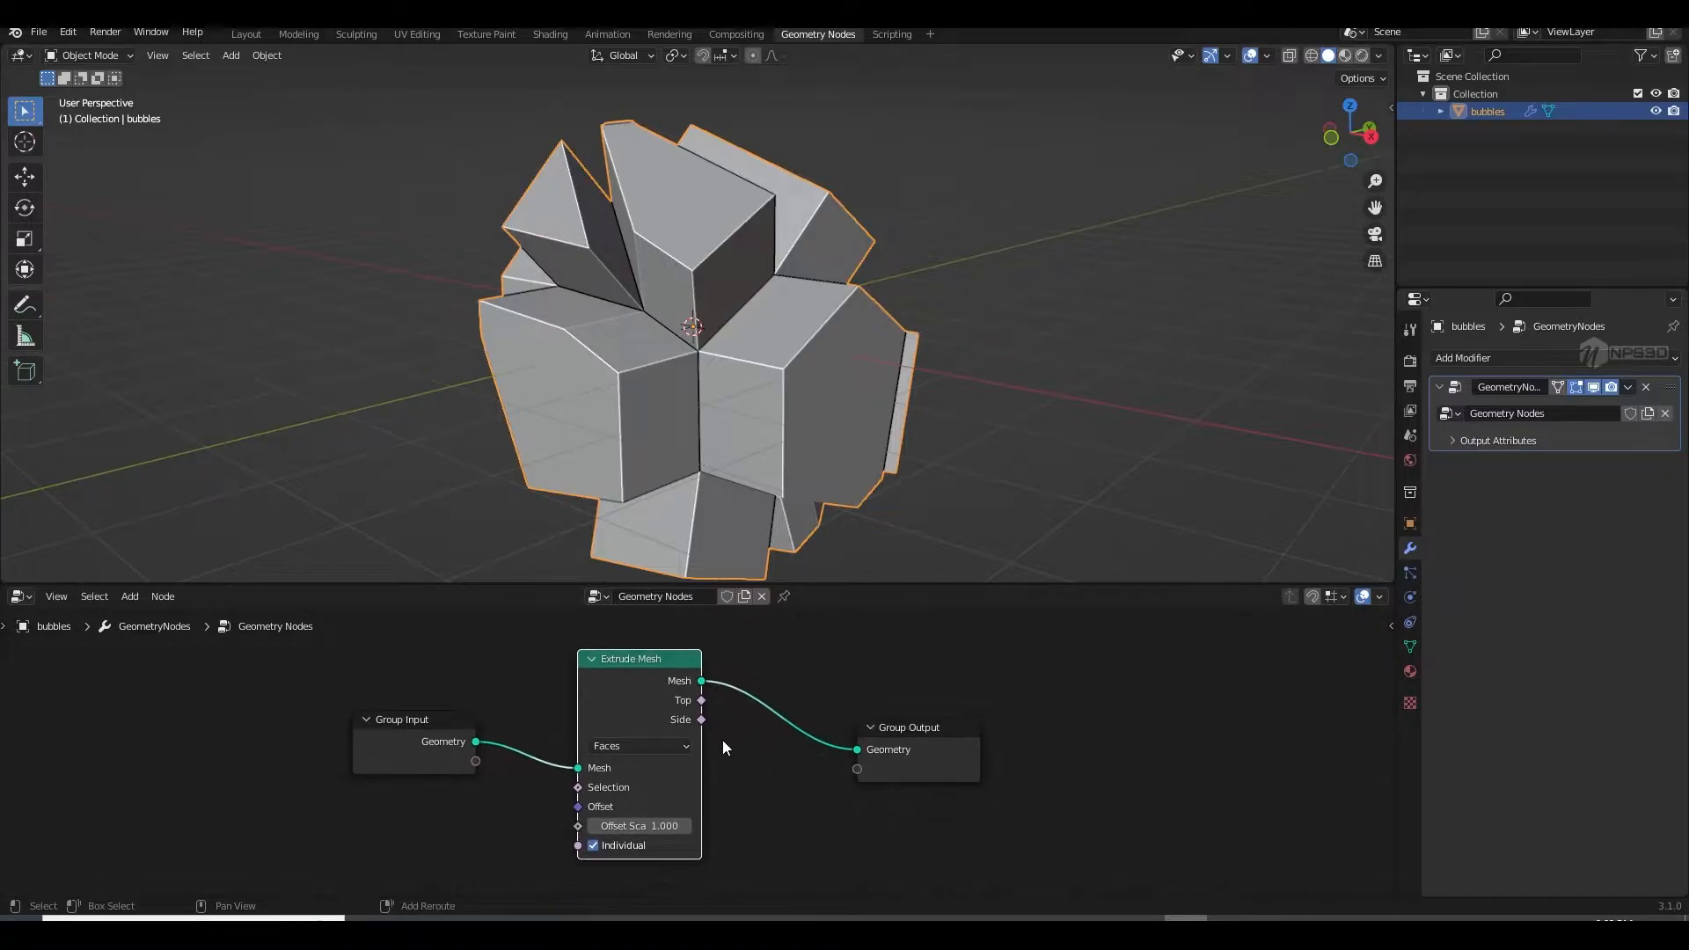
Step: Set the Extrude Mesh node's Offset Scale to 0.600 while trying Edges mode, and return the mode to Faces
click(631, 737)
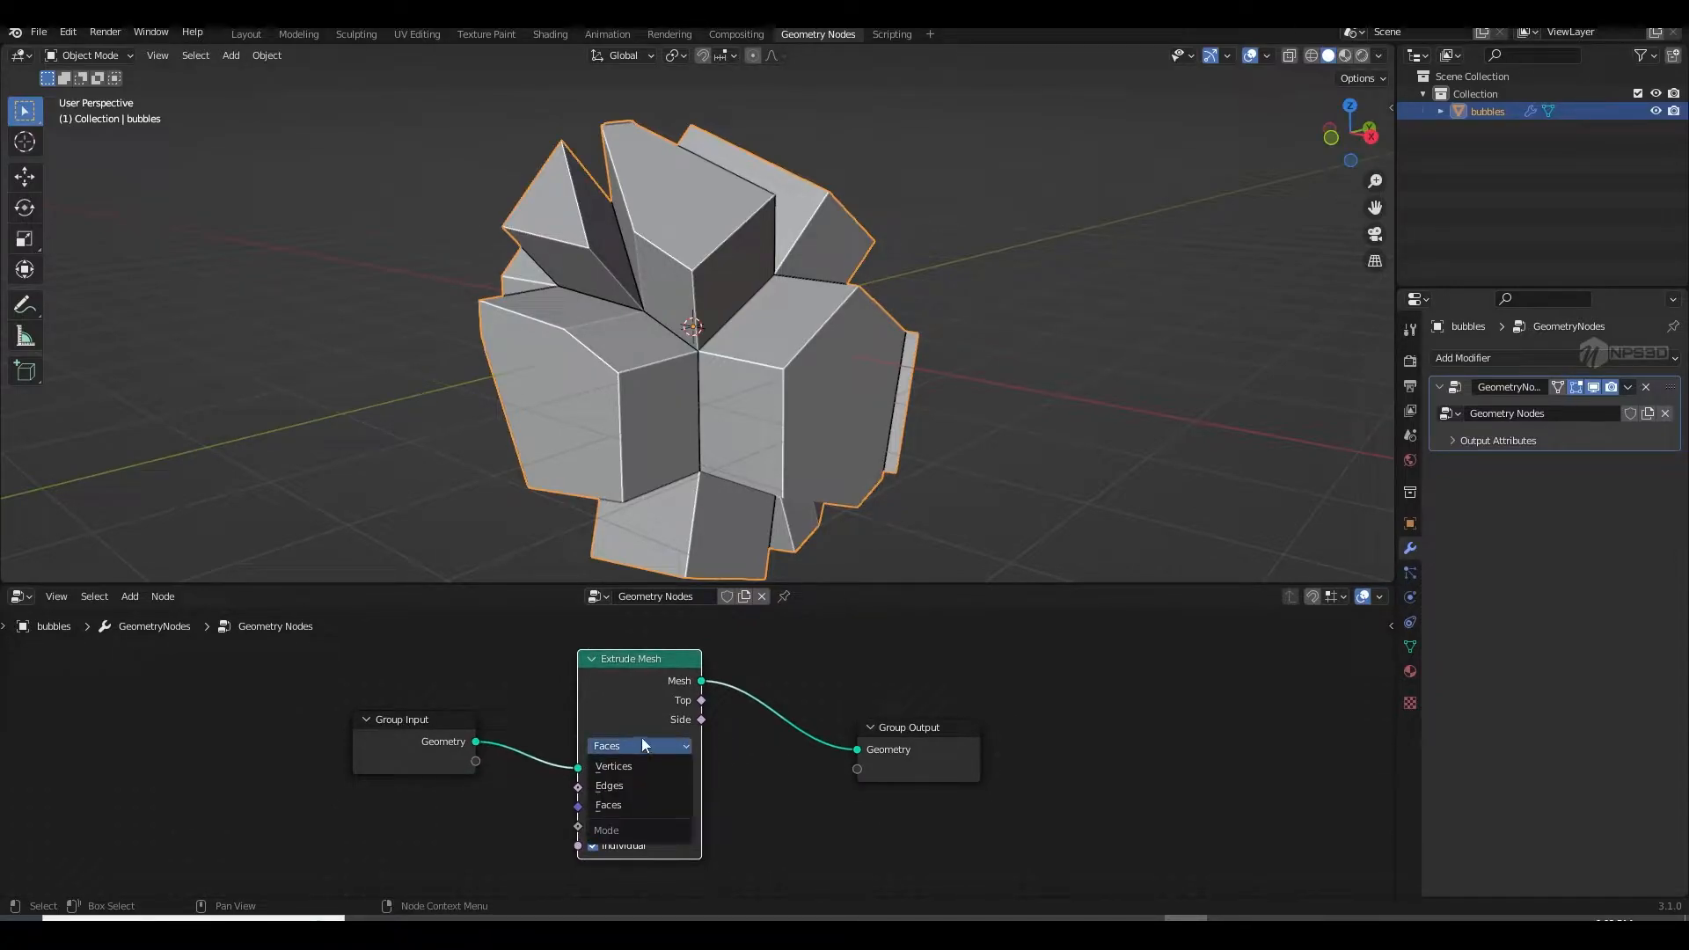
click(625, 789)
middle_drag(760, 431, 799, 409)
mouse_move(639, 826)
mouse_down()
mouse_move(607, 826)
mouse_move(624, 826)
mouse_up()
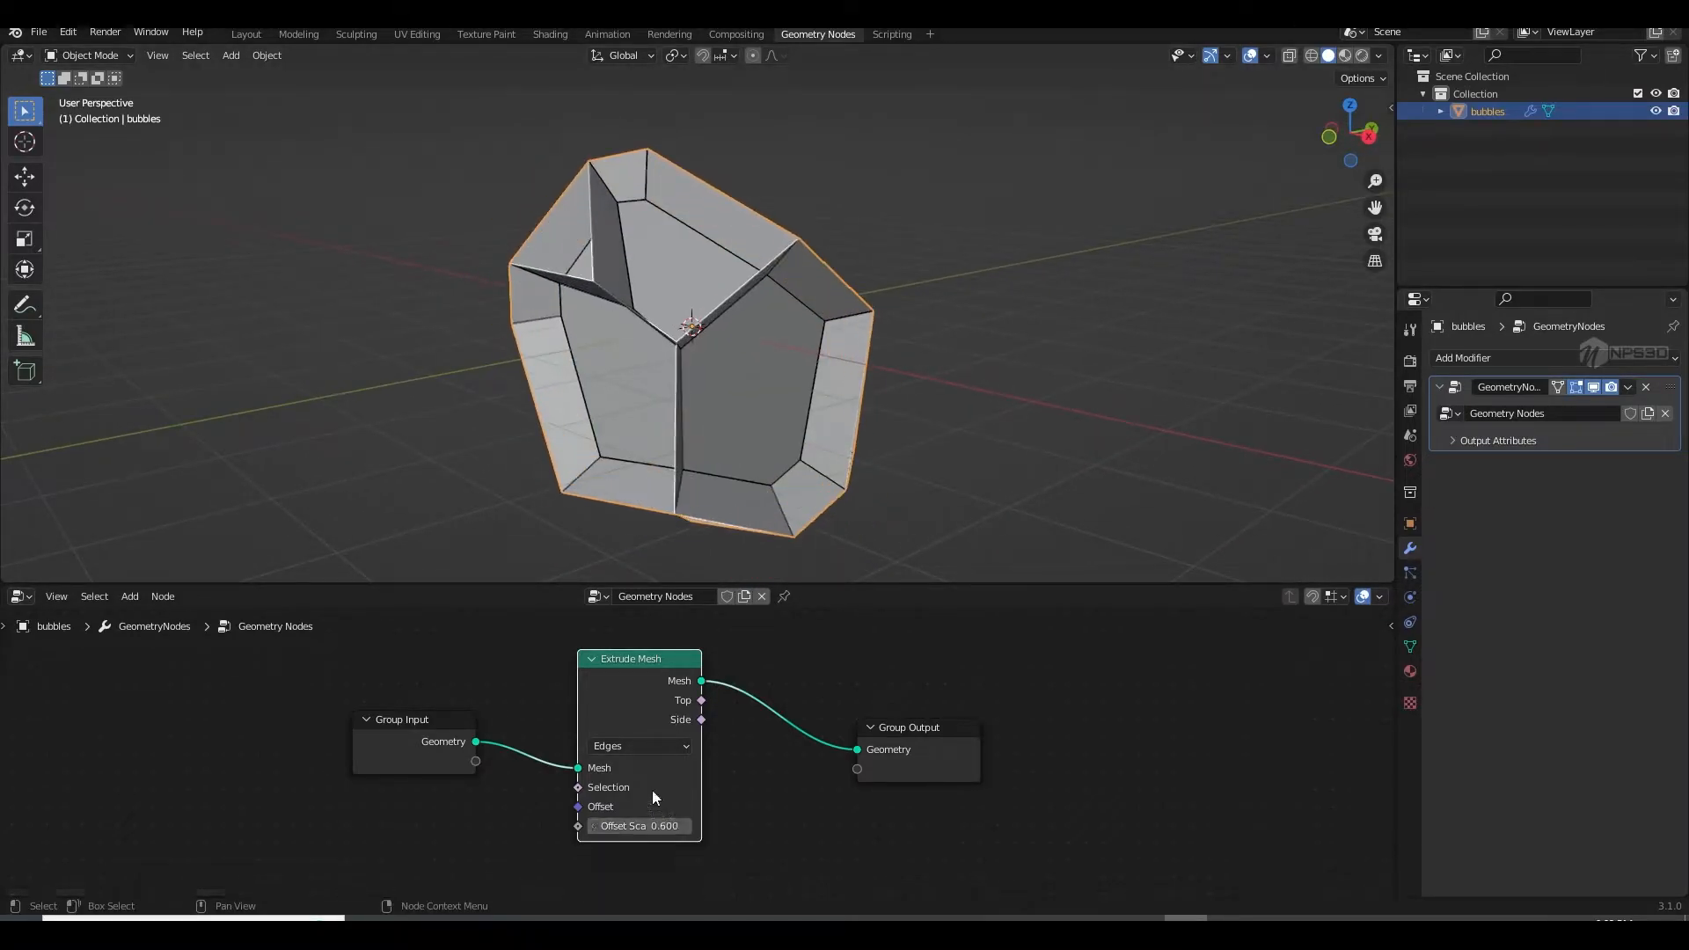
click(635, 744)
click(627, 805)
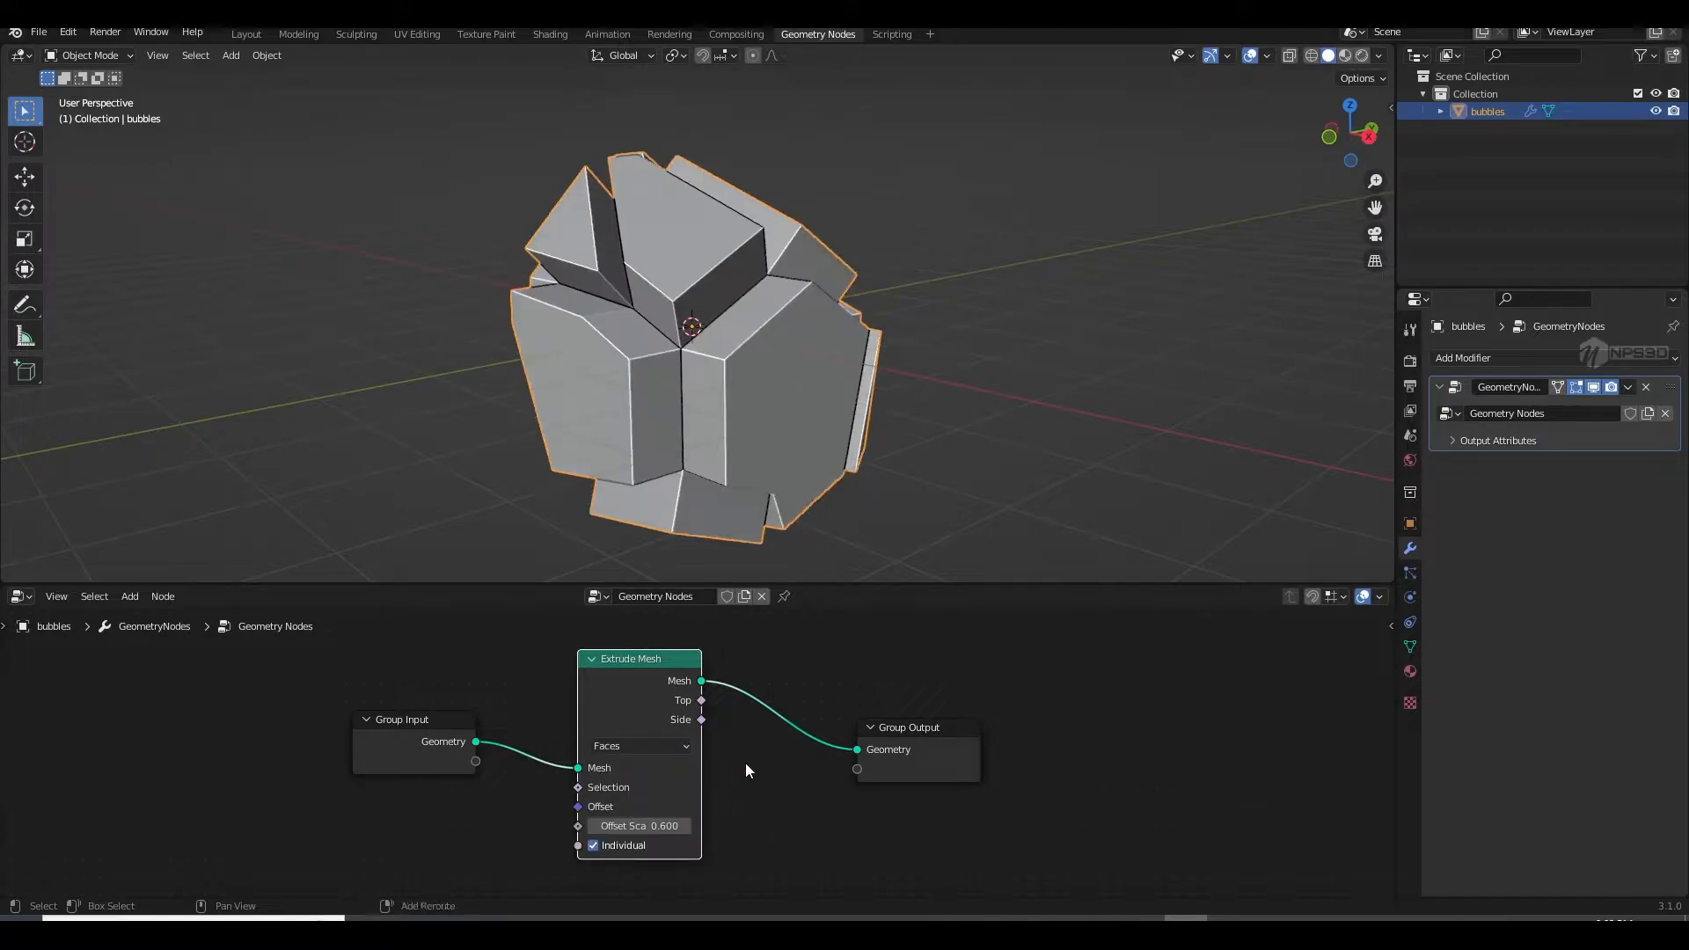
Step: Move Group Output away and add a Scale Elements node on the link after the Extrude Mesh node
middle_drag(740, 764, 683, 765)
drag(881, 766, 1080, 764)
middle_drag(773, 678, 656, 686)
key(shift+a)
click(607, 552)
text(sca)
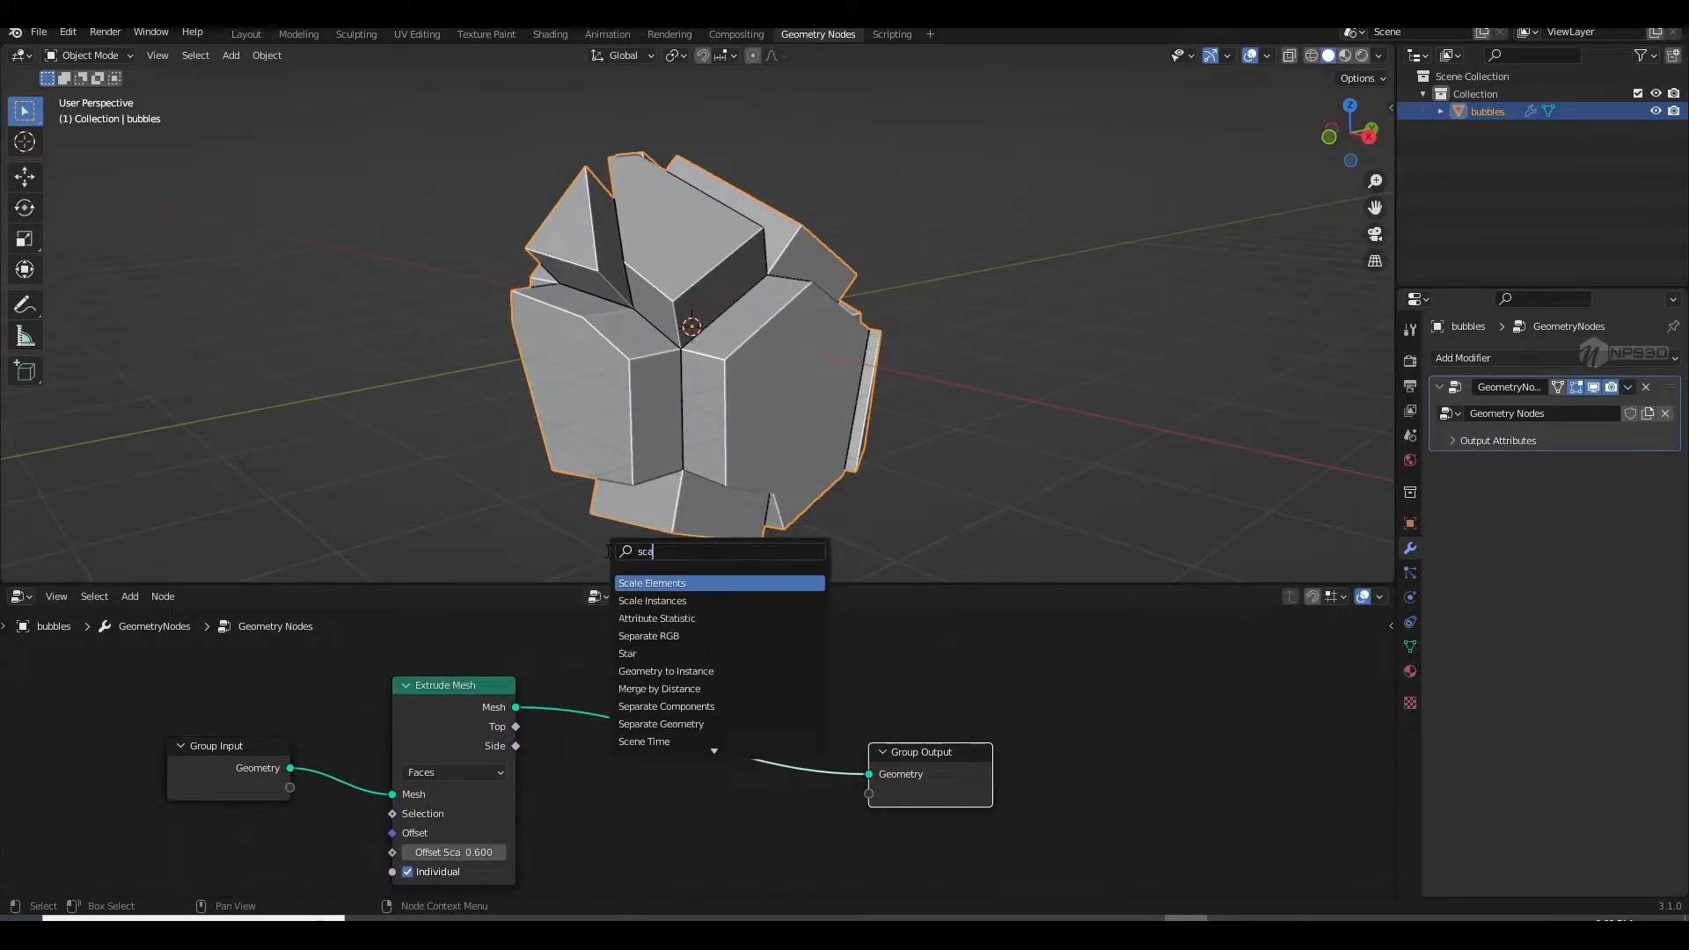
click(626, 600)
click(676, 695)
middle_drag(667, 719, 687, 713)
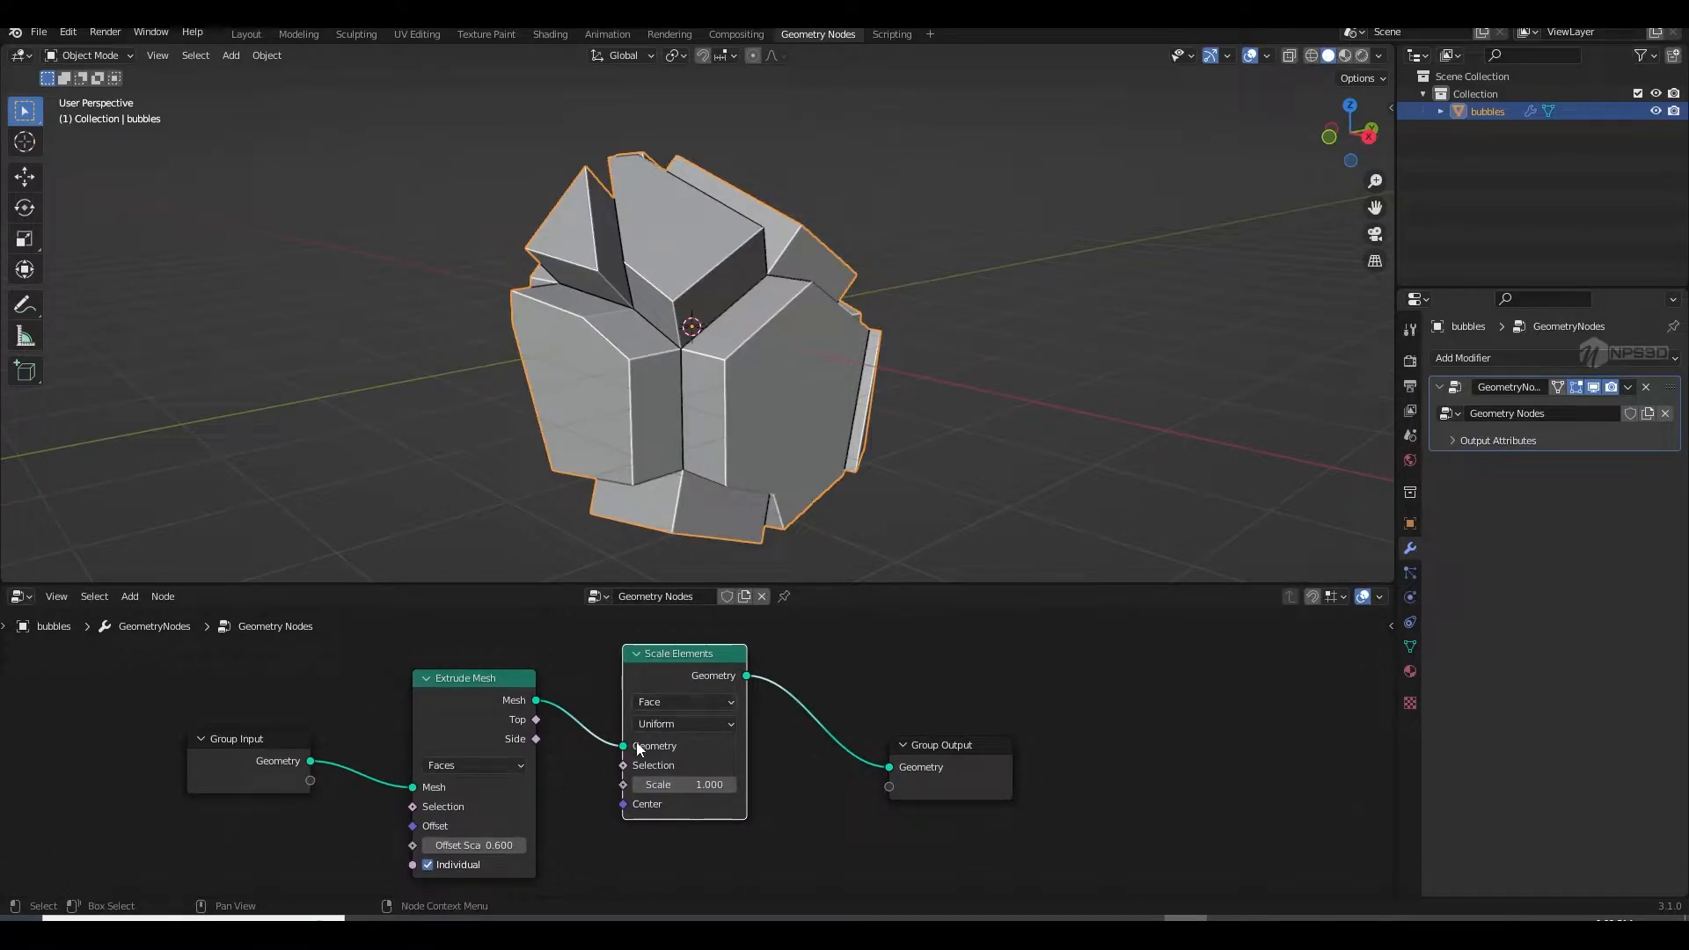
Step: Link the Extrude Mesh node's Top output to the Selection input of Scale Elements and save the file
drag(683, 785, 765, 785)
key(ctrl+z)
drag(261, 743, 173, 737)
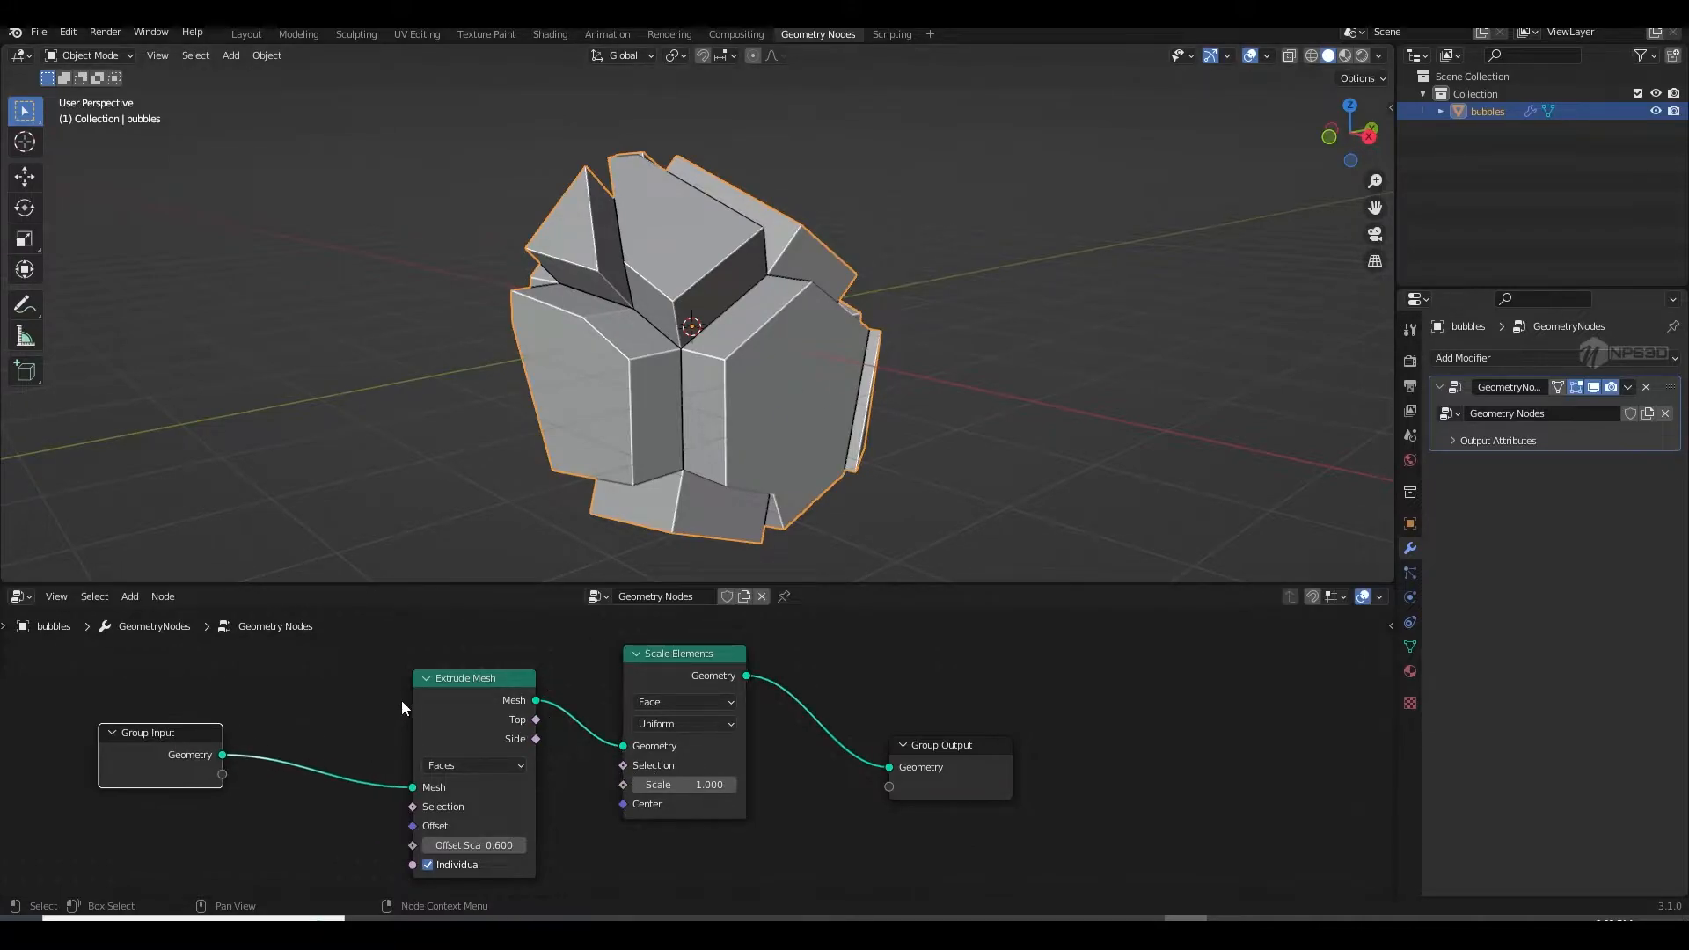
drag(473, 699, 483, 743)
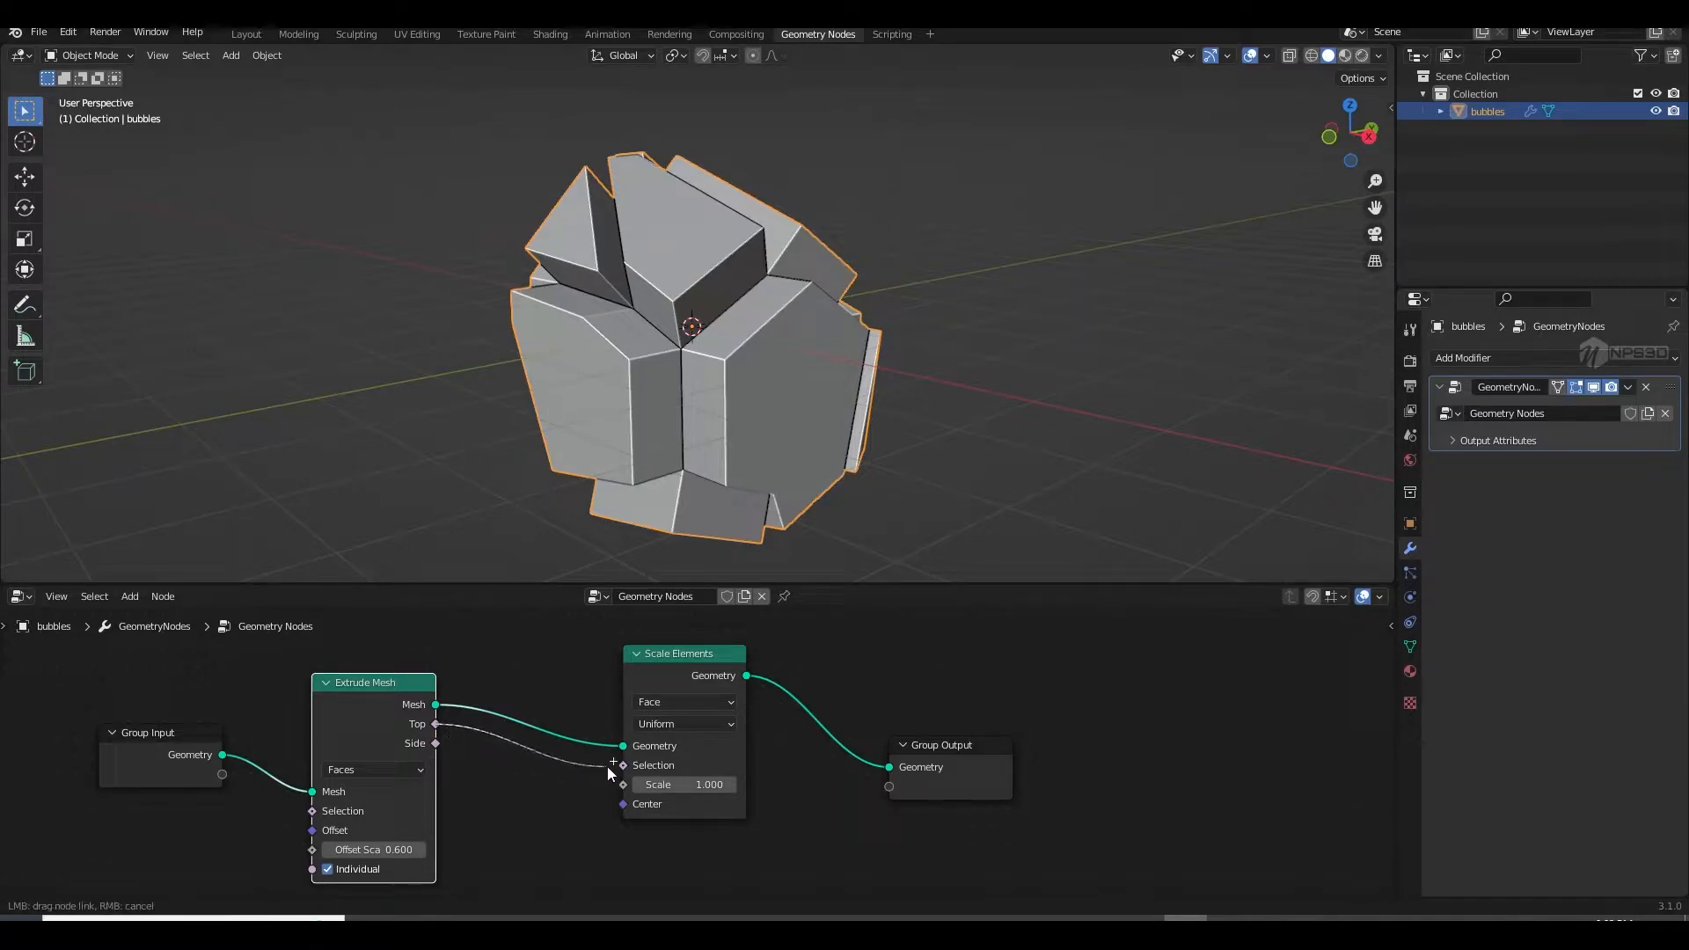
drag(619, 769, 649, 785)
key(ctrl+s)
Step: Set the Extrude Mesh node's Offset Scale to 0.230 and the Scale Elements node's Scale to 0.780
middle_drag(758, 519, 832, 515)
middle_drag(445, 797, 567, 764)
drag(493, 817, 431, 817)
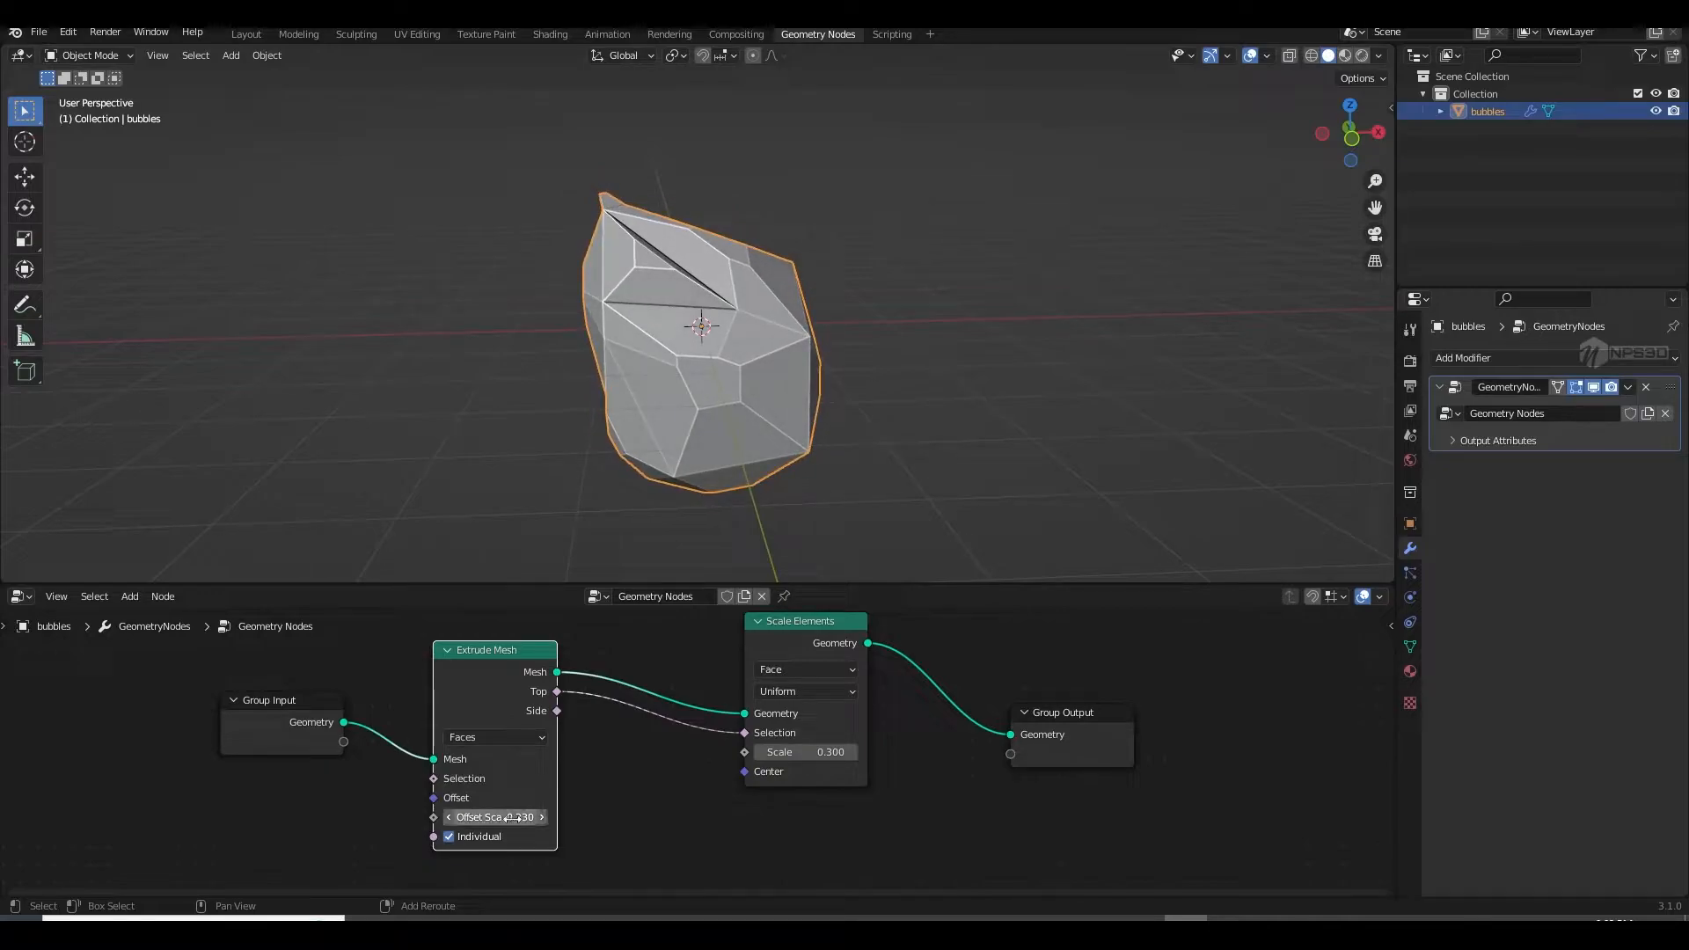
drag(823, 752, 915, 752)
middle_drag(811, 414, 667, 422)
Step: Duplicate the Extrude Mesh node onto the link between Scale Elements and Group Output, and set the copy's Offset Scale to 0.430
middle_drag(968, 695, 852, 705)
drag(957, 726, 1124, 725)
drag(753, 644, 659, 660)
click(360, 675)
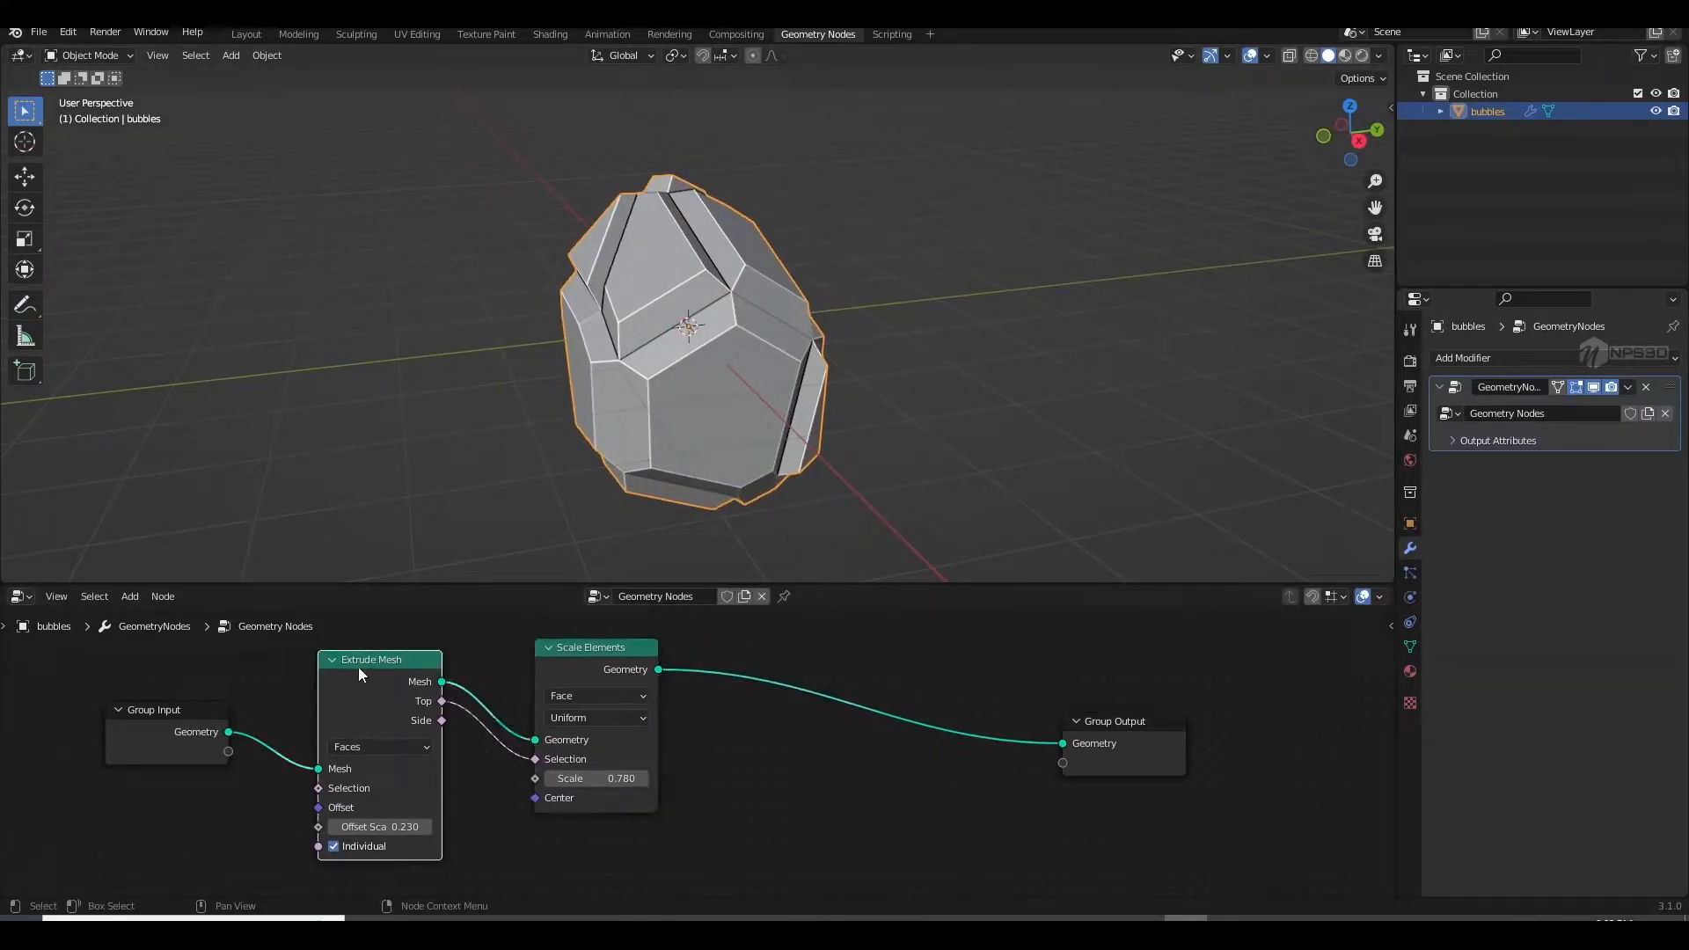
key(shift+d)
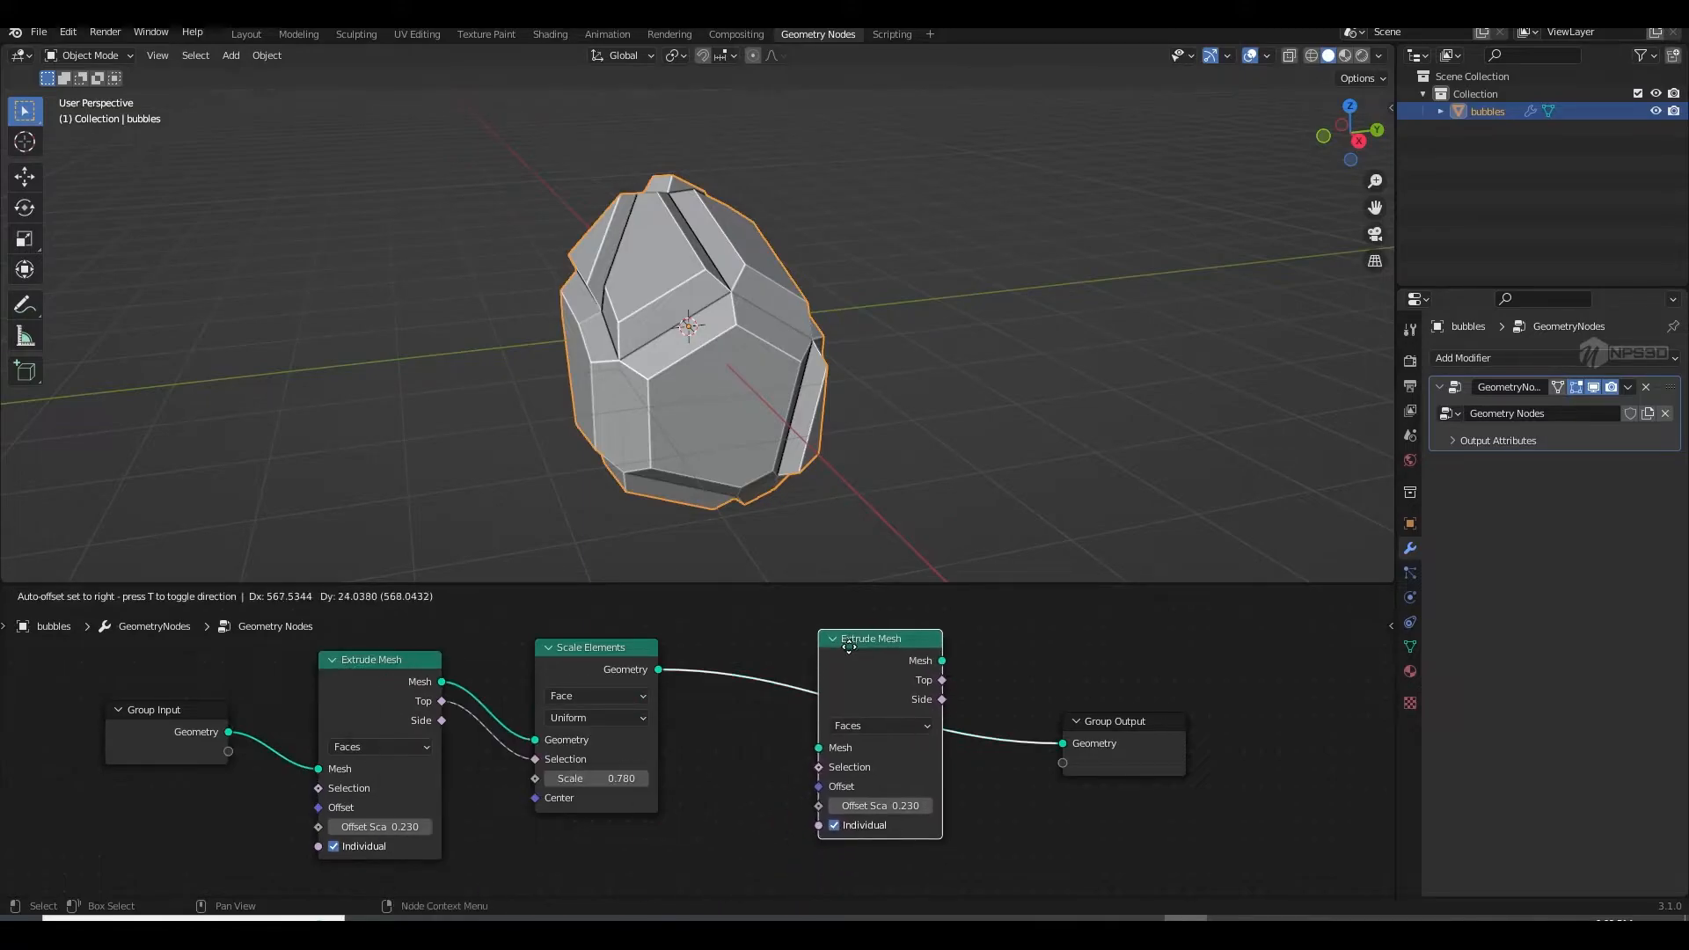
click(850, 641)
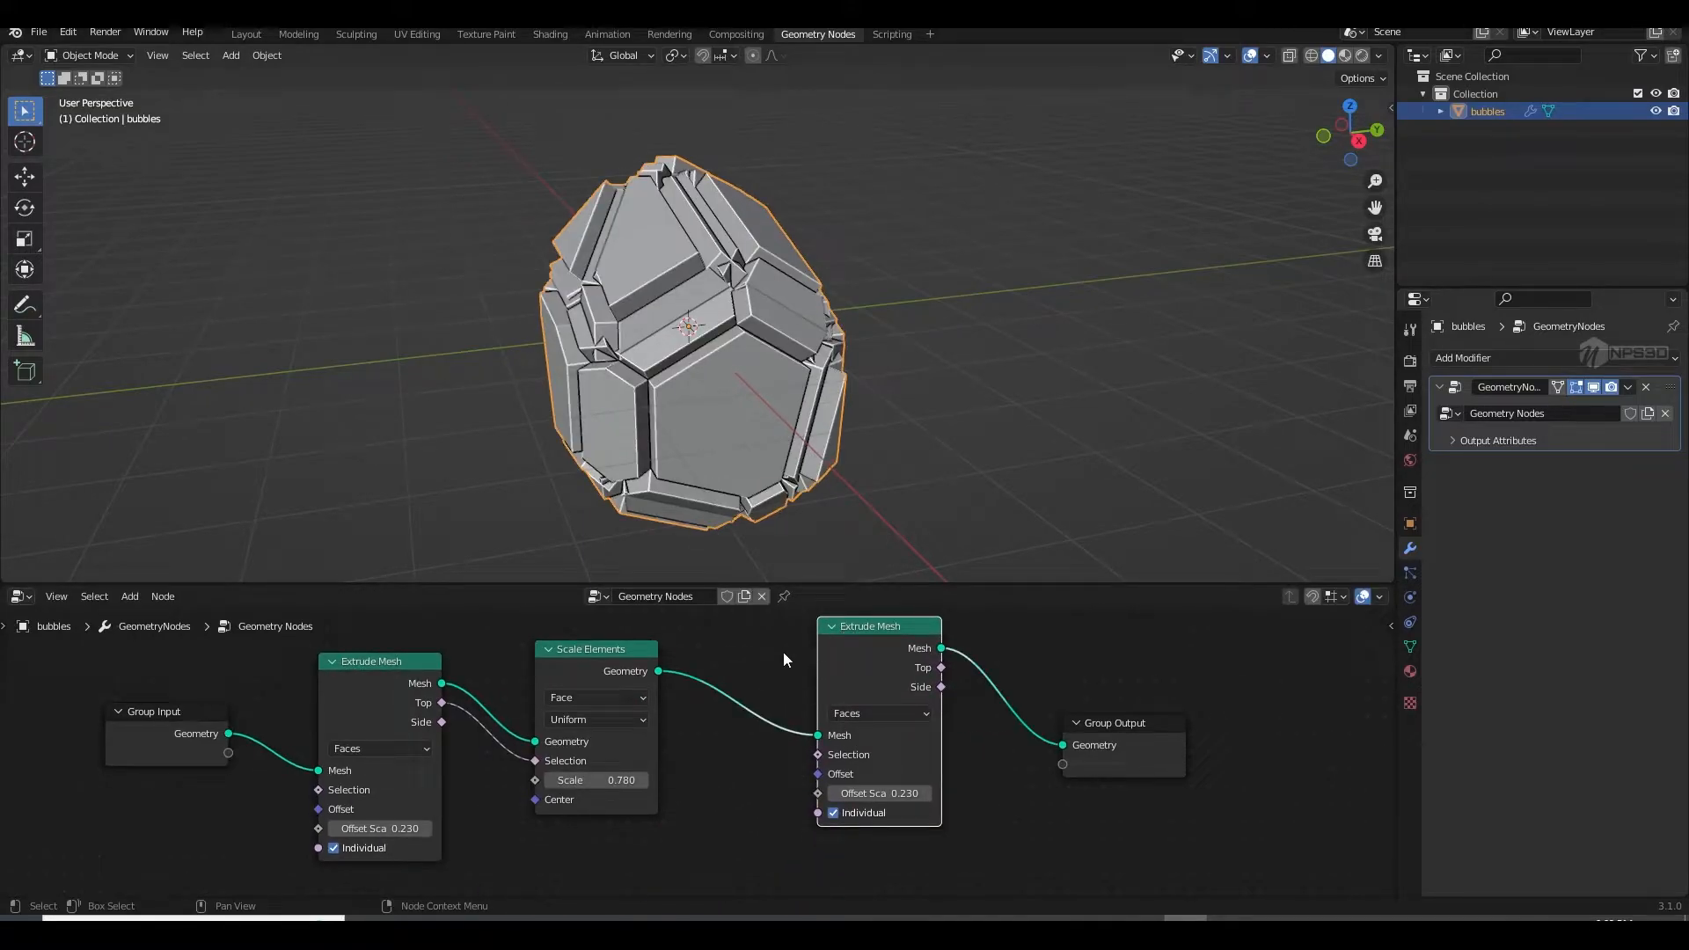
middle_drag(783, 653, 731, 647)
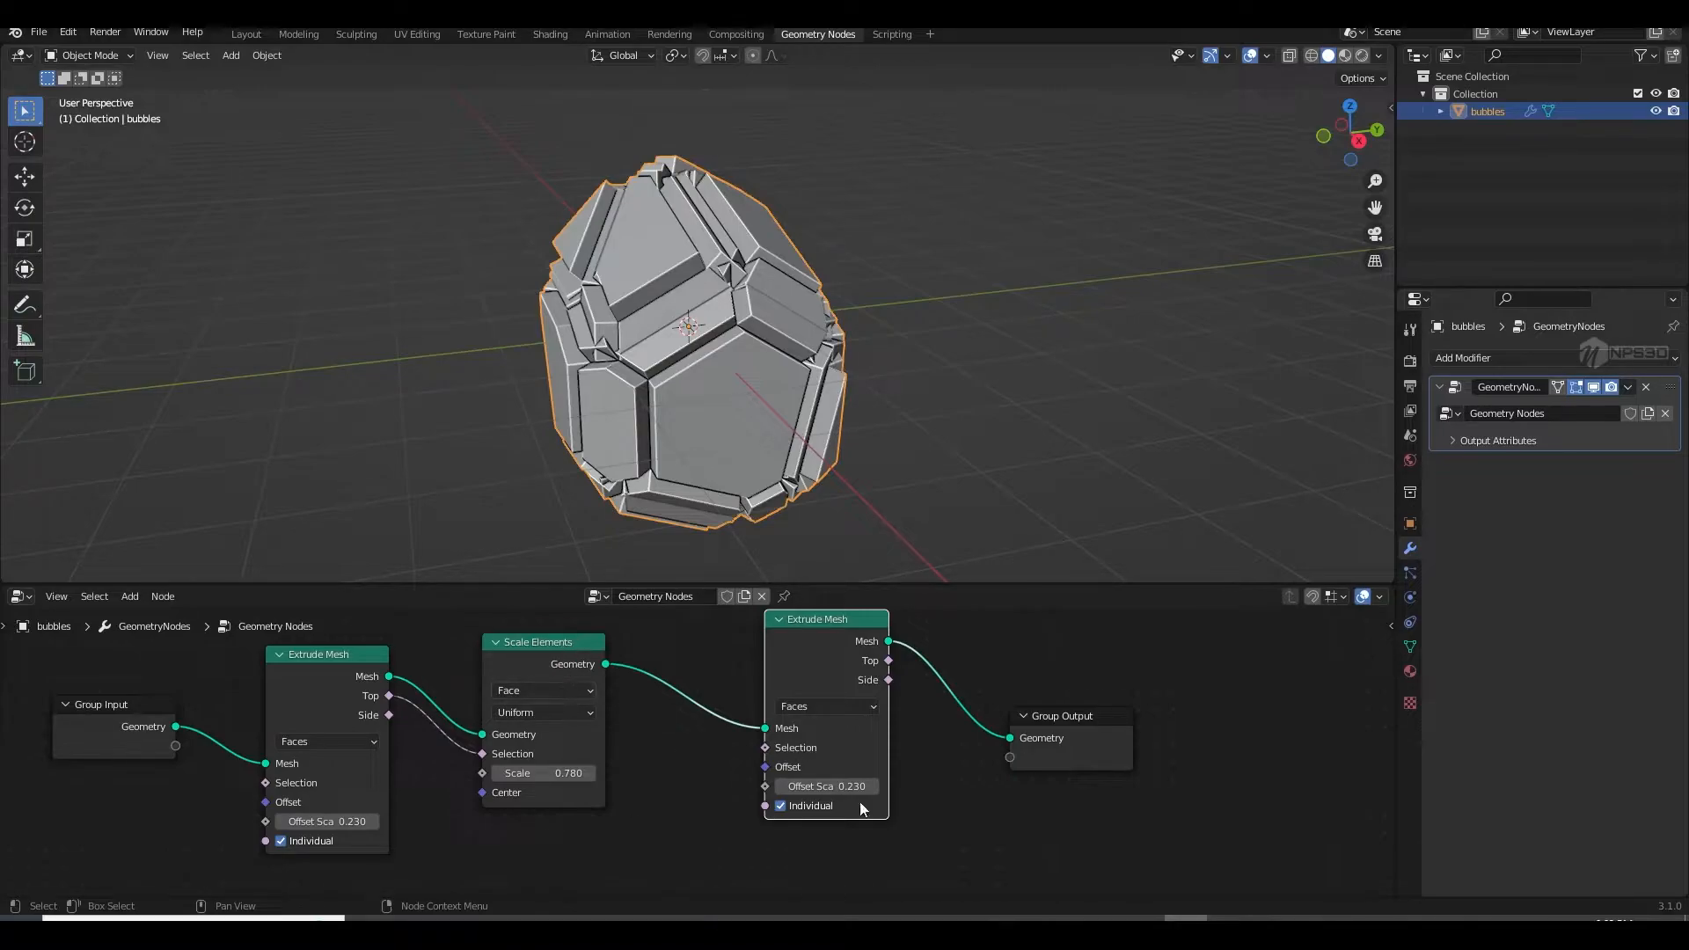
click(827, 786)
text(0.83)
key(Return)
drag(827, 786, 791, 786)
Step: Duplicate the Scale Elements node after the second Extrude Mesh and link that node's Top output to the copy's Selection
click(564, 659)
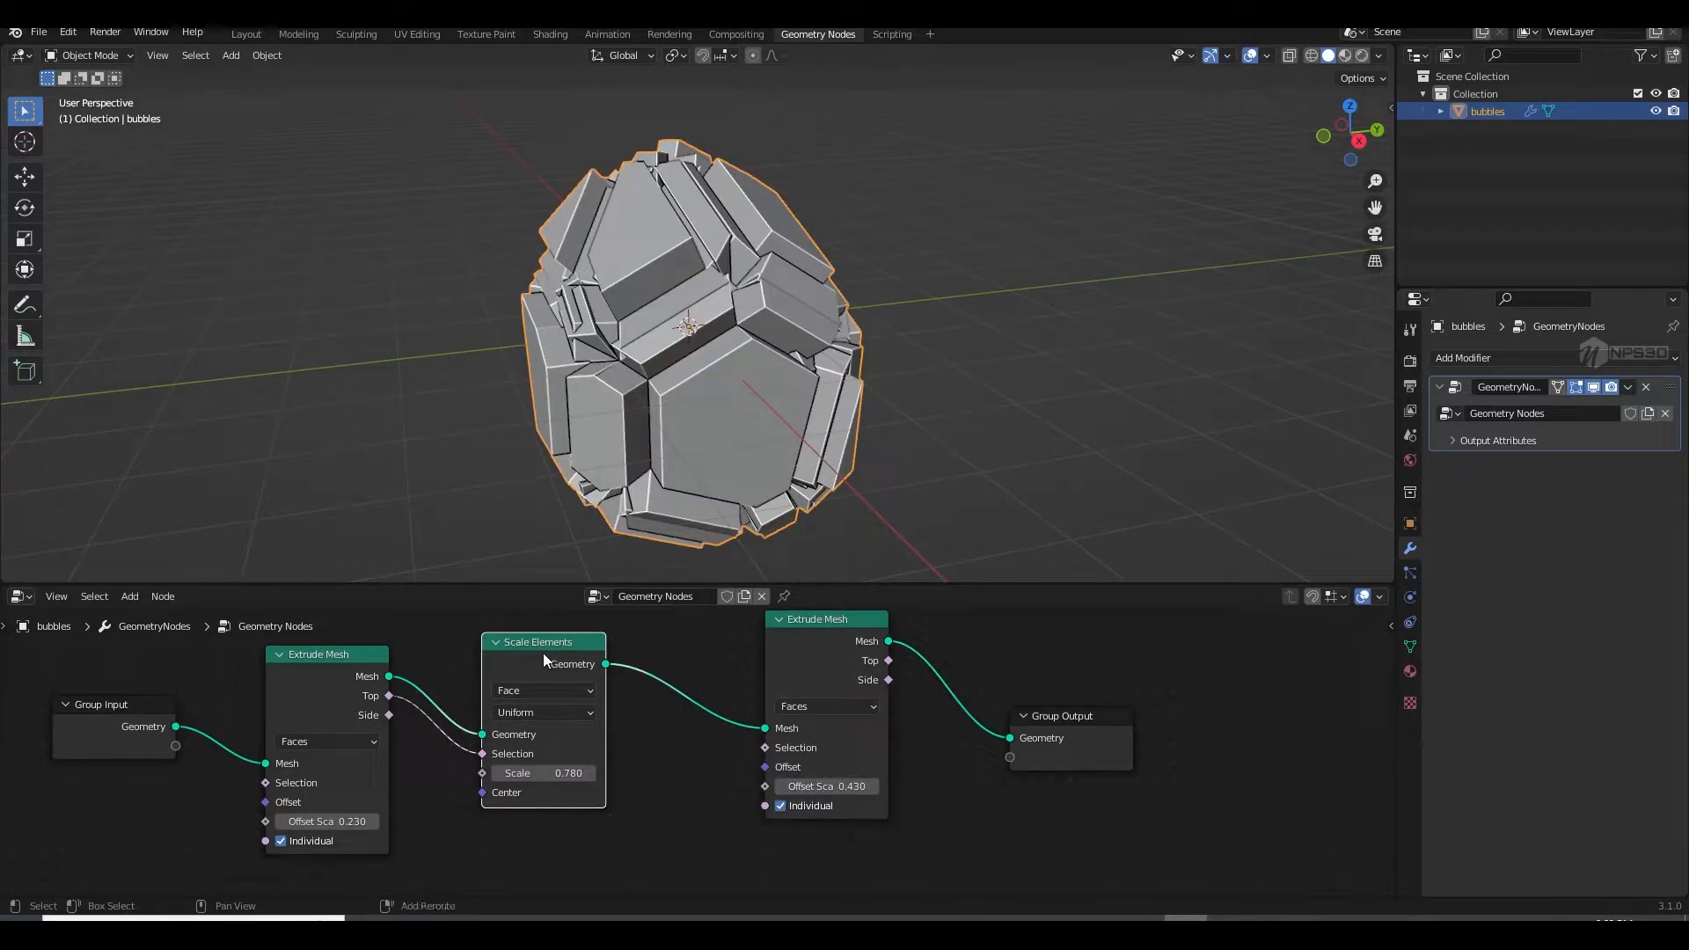
key(shift+d)
click(1008, 652)
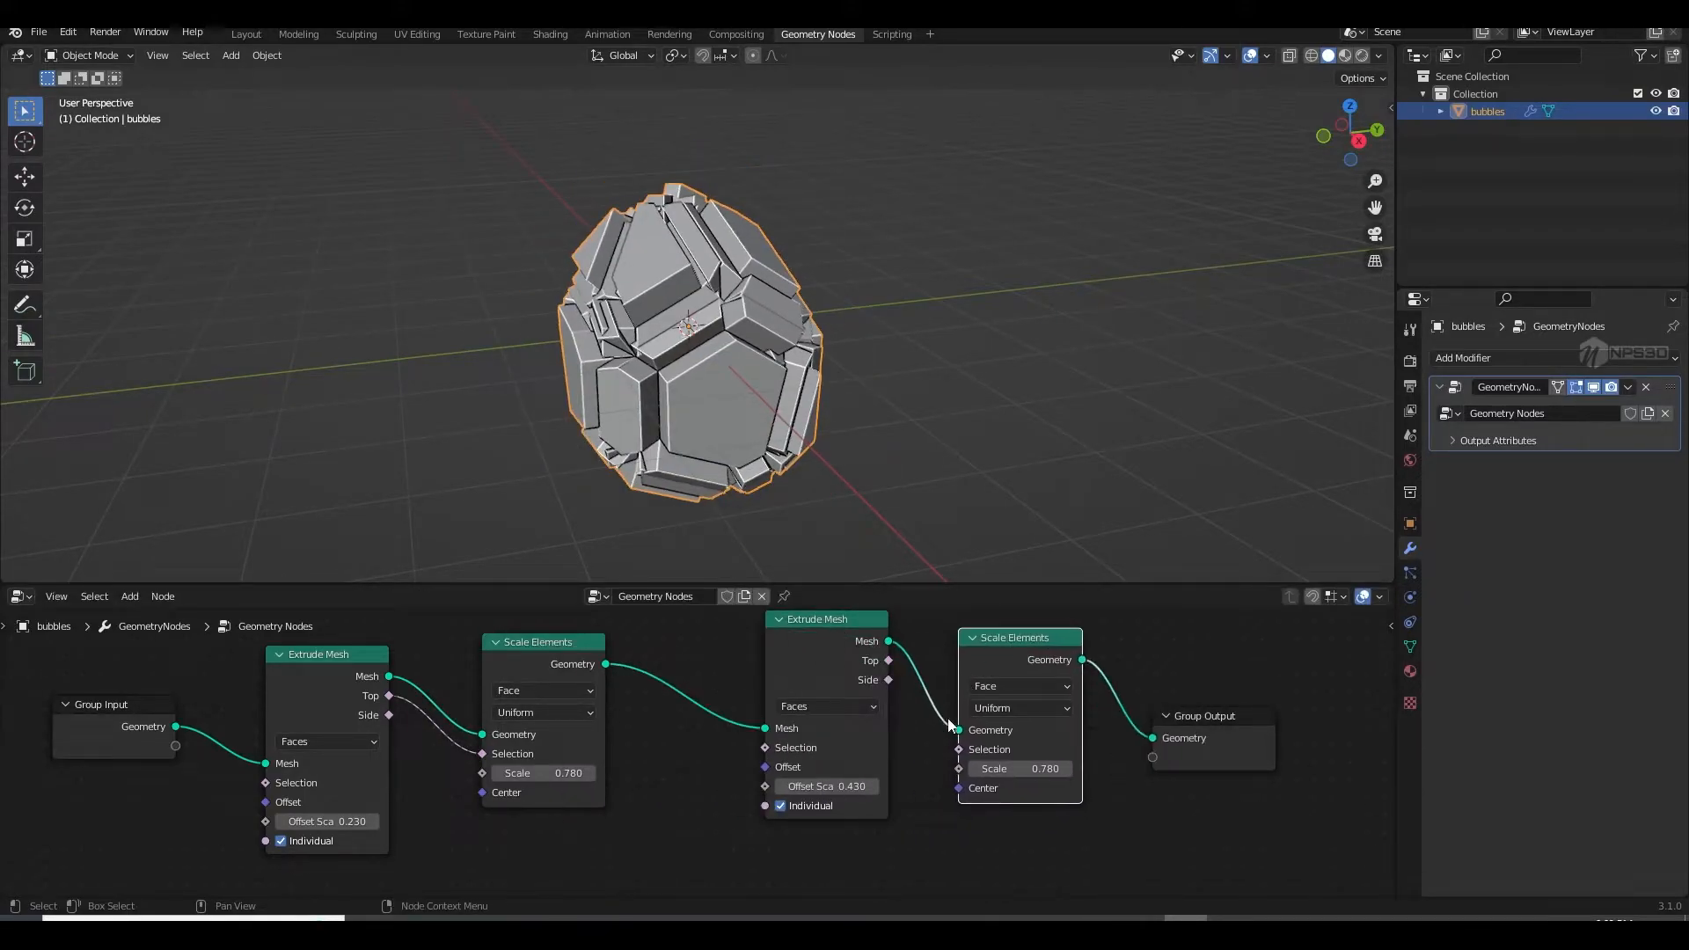
drag(889, 659, 928, 694)
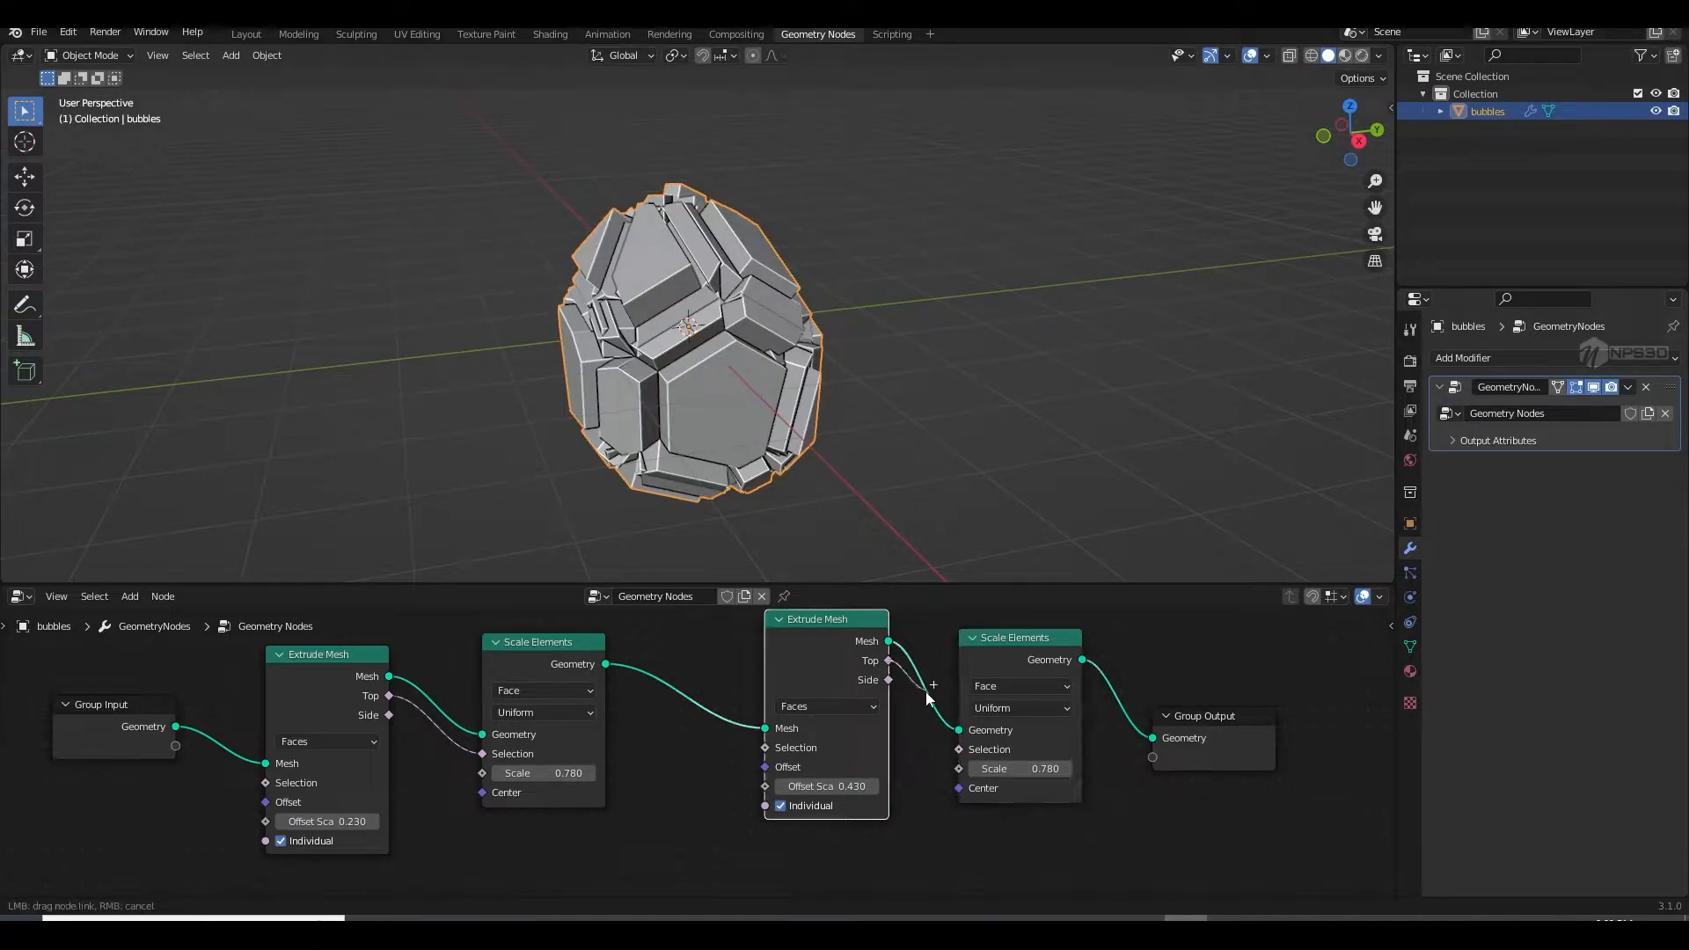
Step: Try Offset Scale 0.170 with Scale 0.550 on the second node pair, and 0.890 with 0.470 on the first pair
drag(952, 757, 1034, 768)
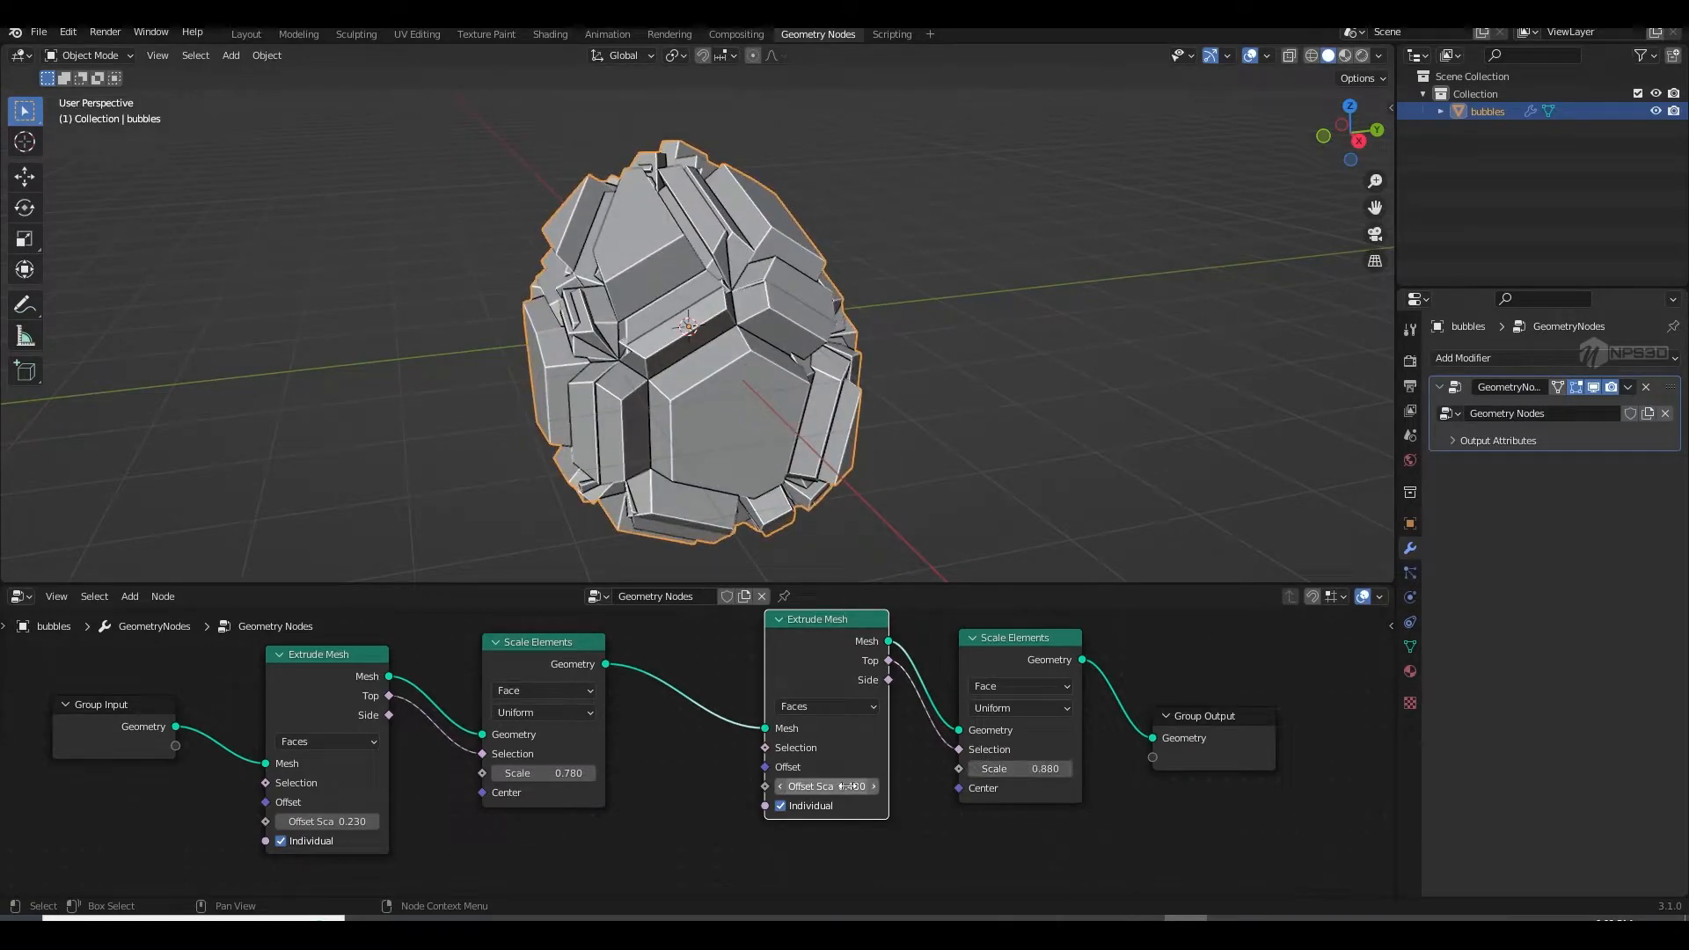
click(780, 785)
shift+drag(827, 785, 775, 785)
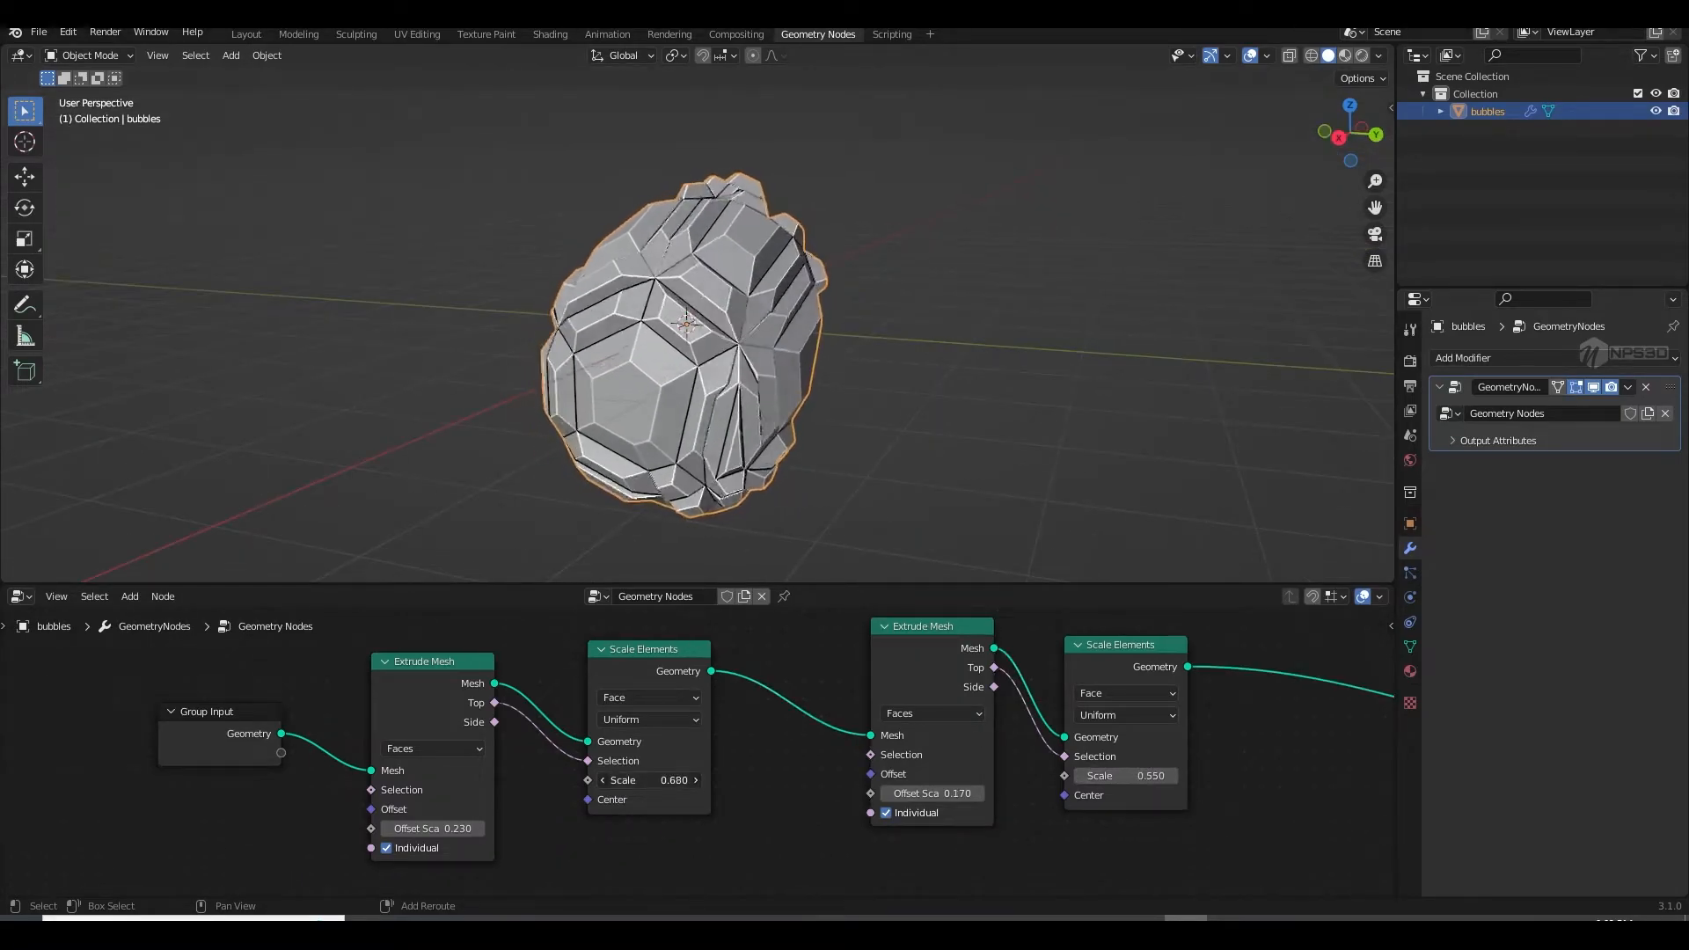
drag(655, 780, 663, 780)
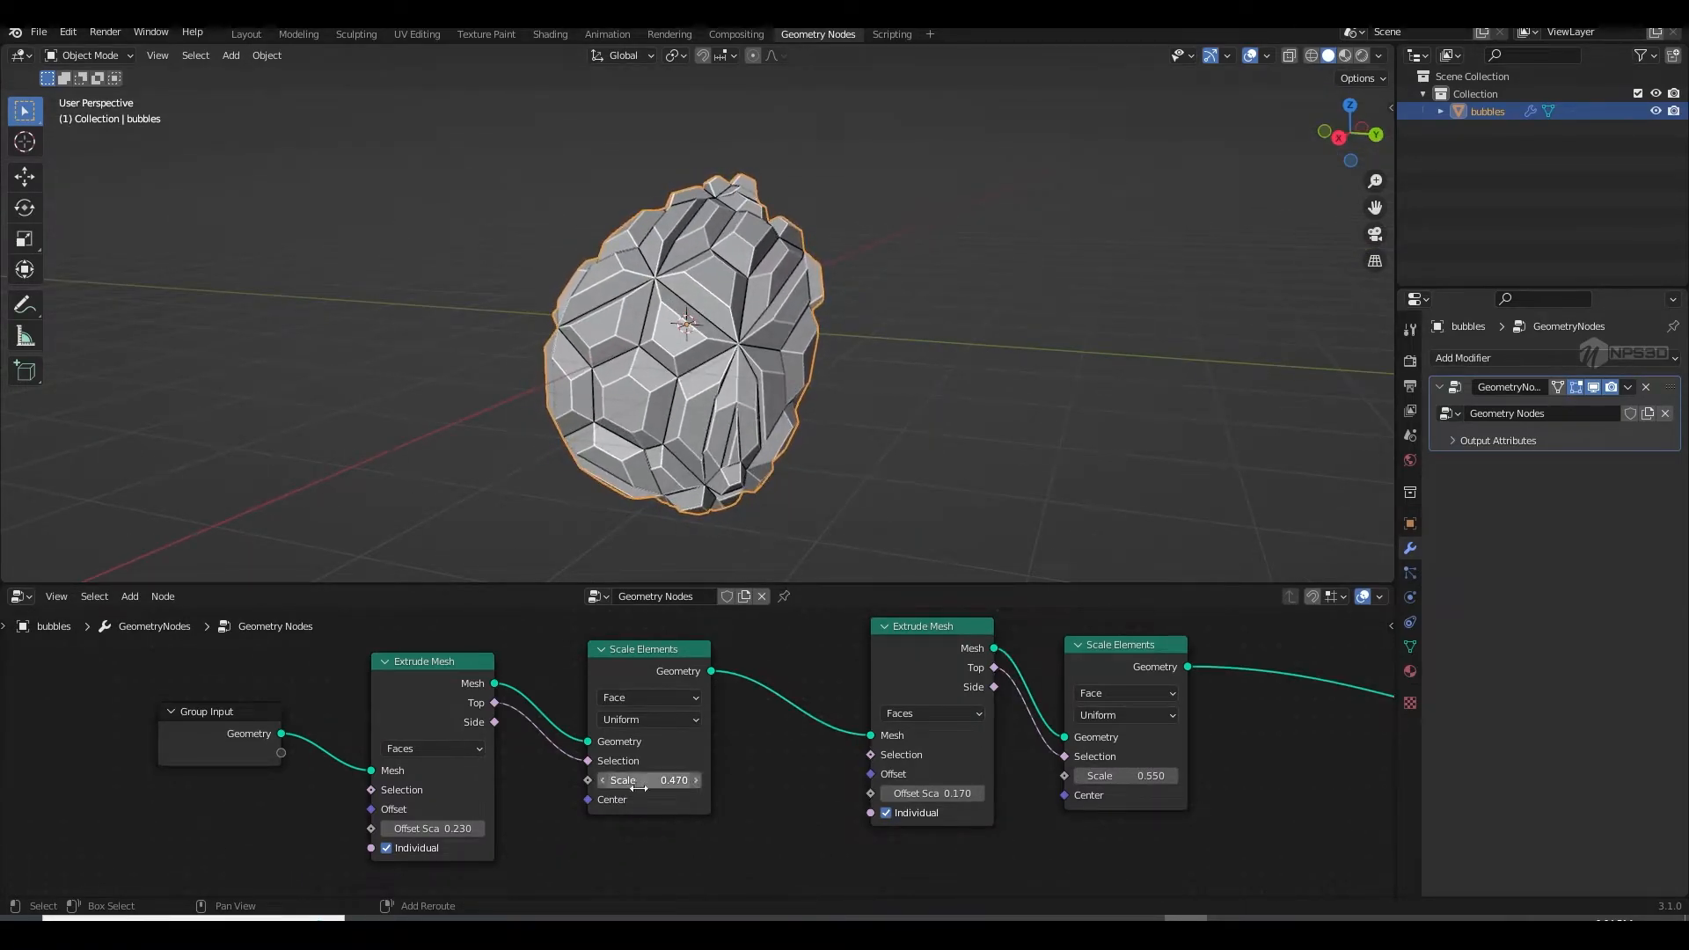
drag(431, 828, 407, 828)
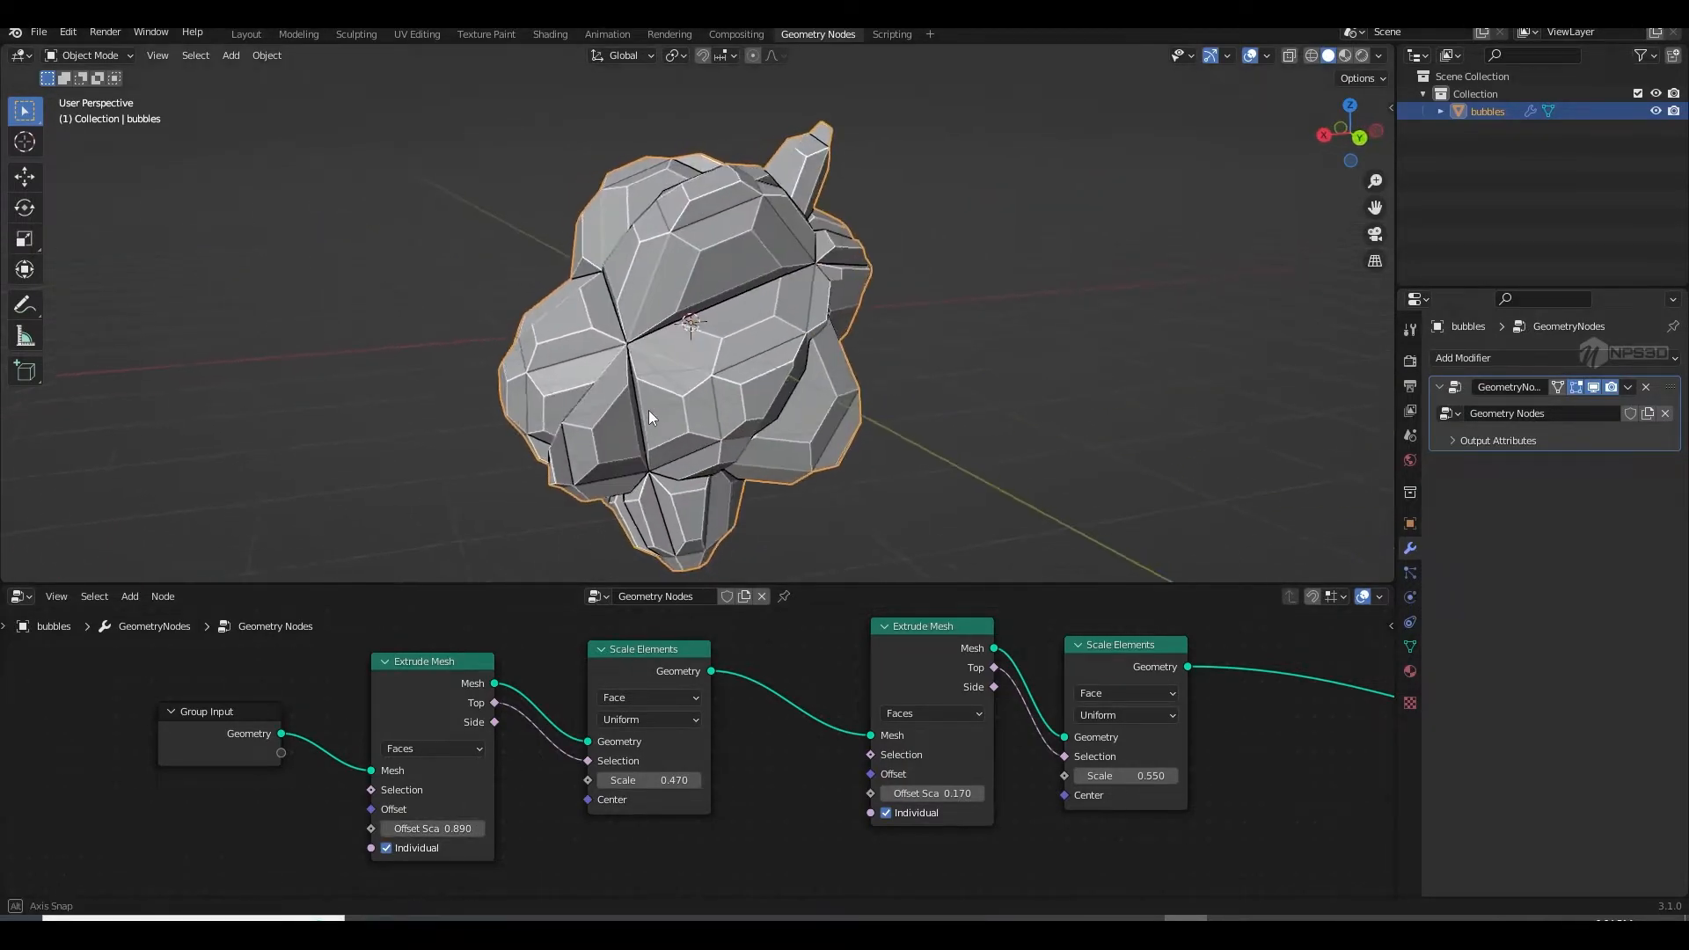
Step: Retune the first node pair to Offset Scale 0.380 and Scale 0.500, and the second pair to 0.080 and 0.770
drag(668, 780, 651, 780)
drag(932, 793, 945, 793)
drag(1169, 776, 1231, 777)
mouse_move(936, 793)
mouse_down()
mouse_move(890, 793)
mouse_move(955, 793)
mouse_up()
mouse_move(655, 780)
mouse_down()
mouse_move(620, 780)
mouse_move(642, 780)
mouse_up()
drag(456, 828, 426, 828)
mouse_move(815, 503)
middle_down()
mouse_move(906, 505)
mouse_move(840, 494)
middle_up()
Step: Add a Subdivision Surface node before Group Output with Level 2 and save the file
middle_drag(1357, 713, 872, 712)
key(shift+a)
click(926, 553)
text(sub)
key(Down)
key(Down)
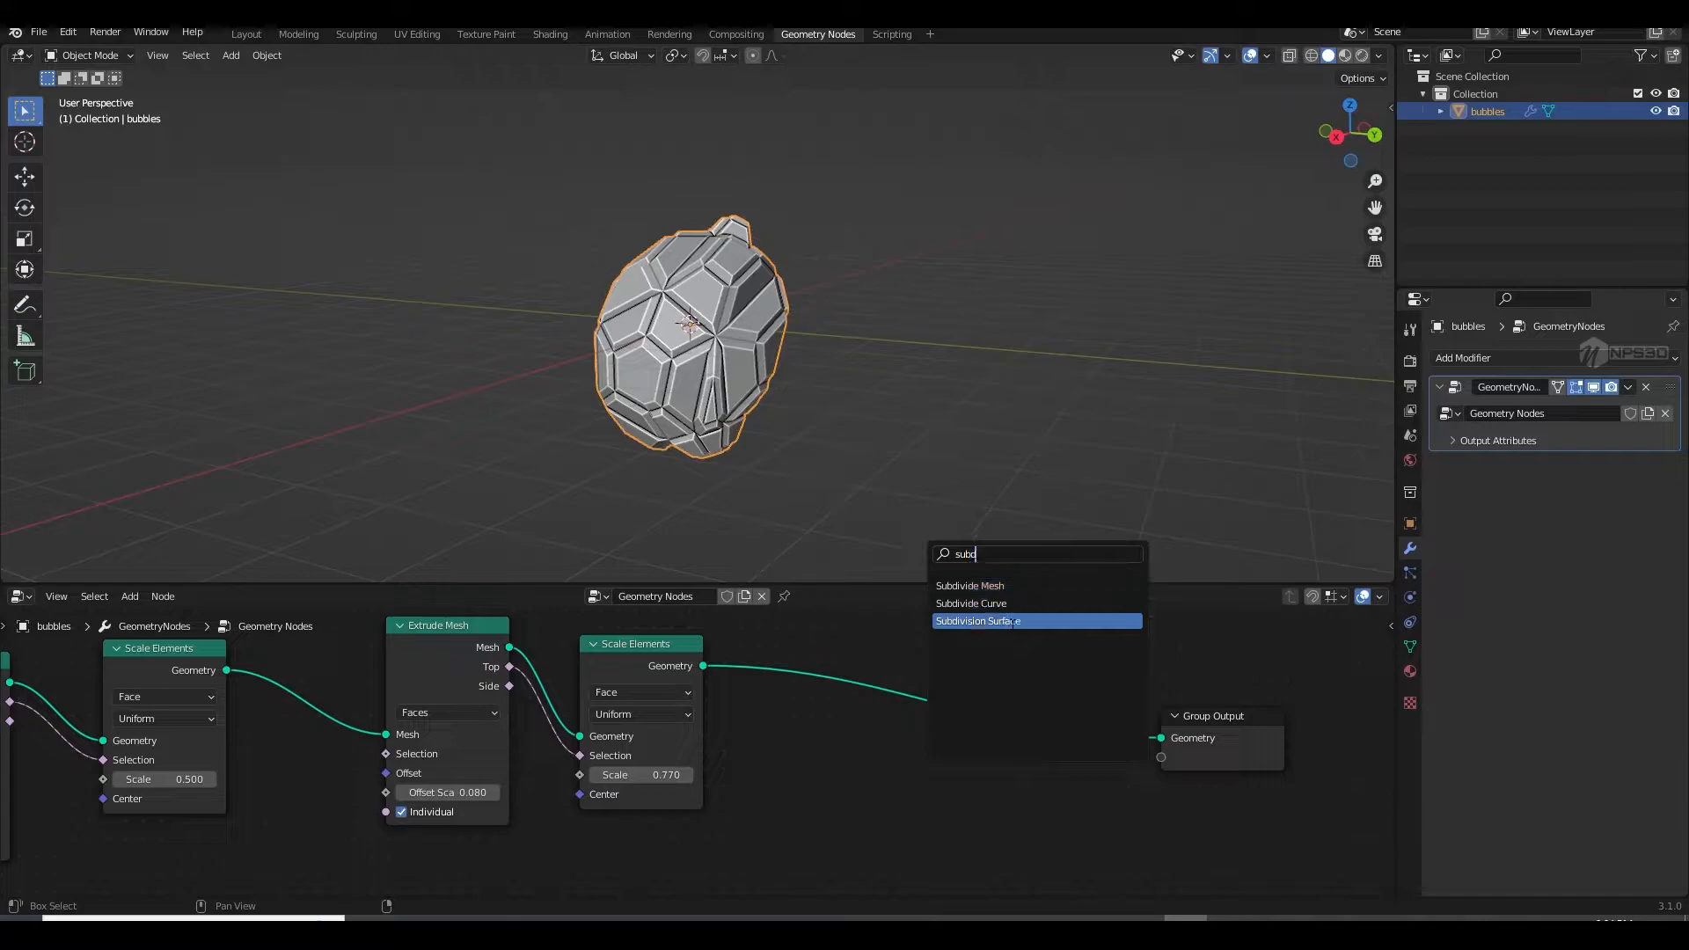
key(Return)
click(894, 697)
middle_drag(818, 492, 817, 395)
click(924, 743)
key(ctrl+s)
Step: Set the first Extrude Mesh's Offset Scale to 0.610, the first Scale Elements' Scale to 0.600 and the second Extrude Mesh's Offset Scale to 0.190
mouse_move(978, 723)
middle_down()
mouse_move(923, 741)
mouse_move(985, 737)
middle_up()
middle_drag(257, 832, 476, 820)
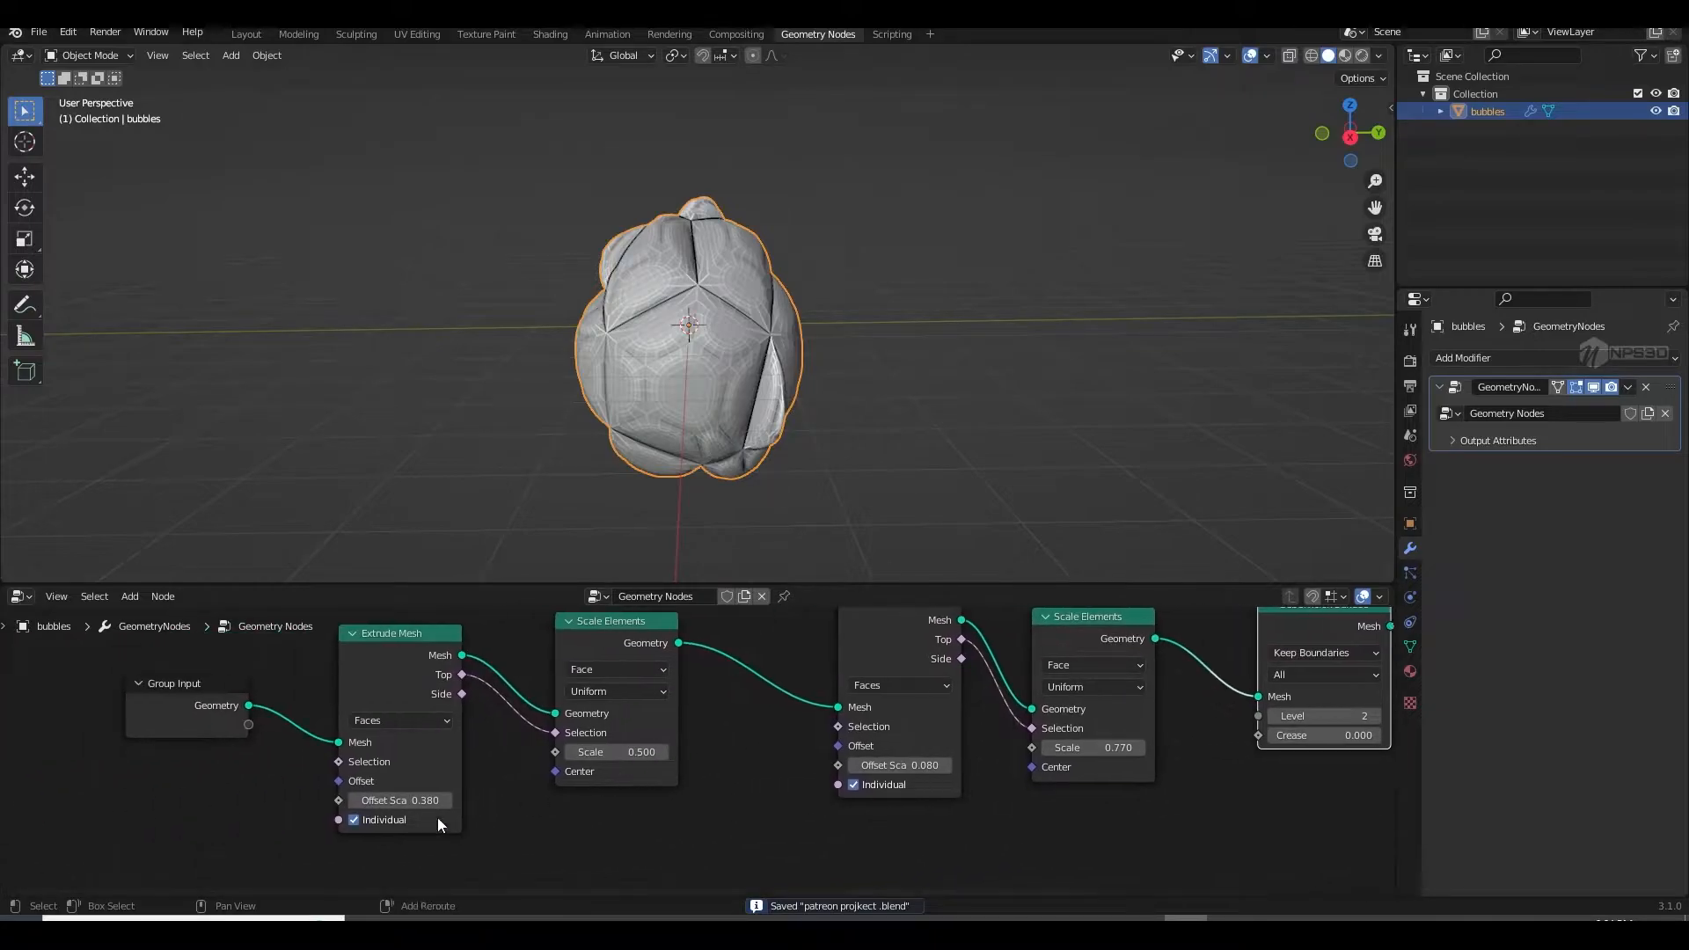
mouse_move(406, 800)
mouse_down()
mouse_move(431, 800)
mouse_move(387, 800)
mouse_up()
middle_drag(767, 517, 599, 512)
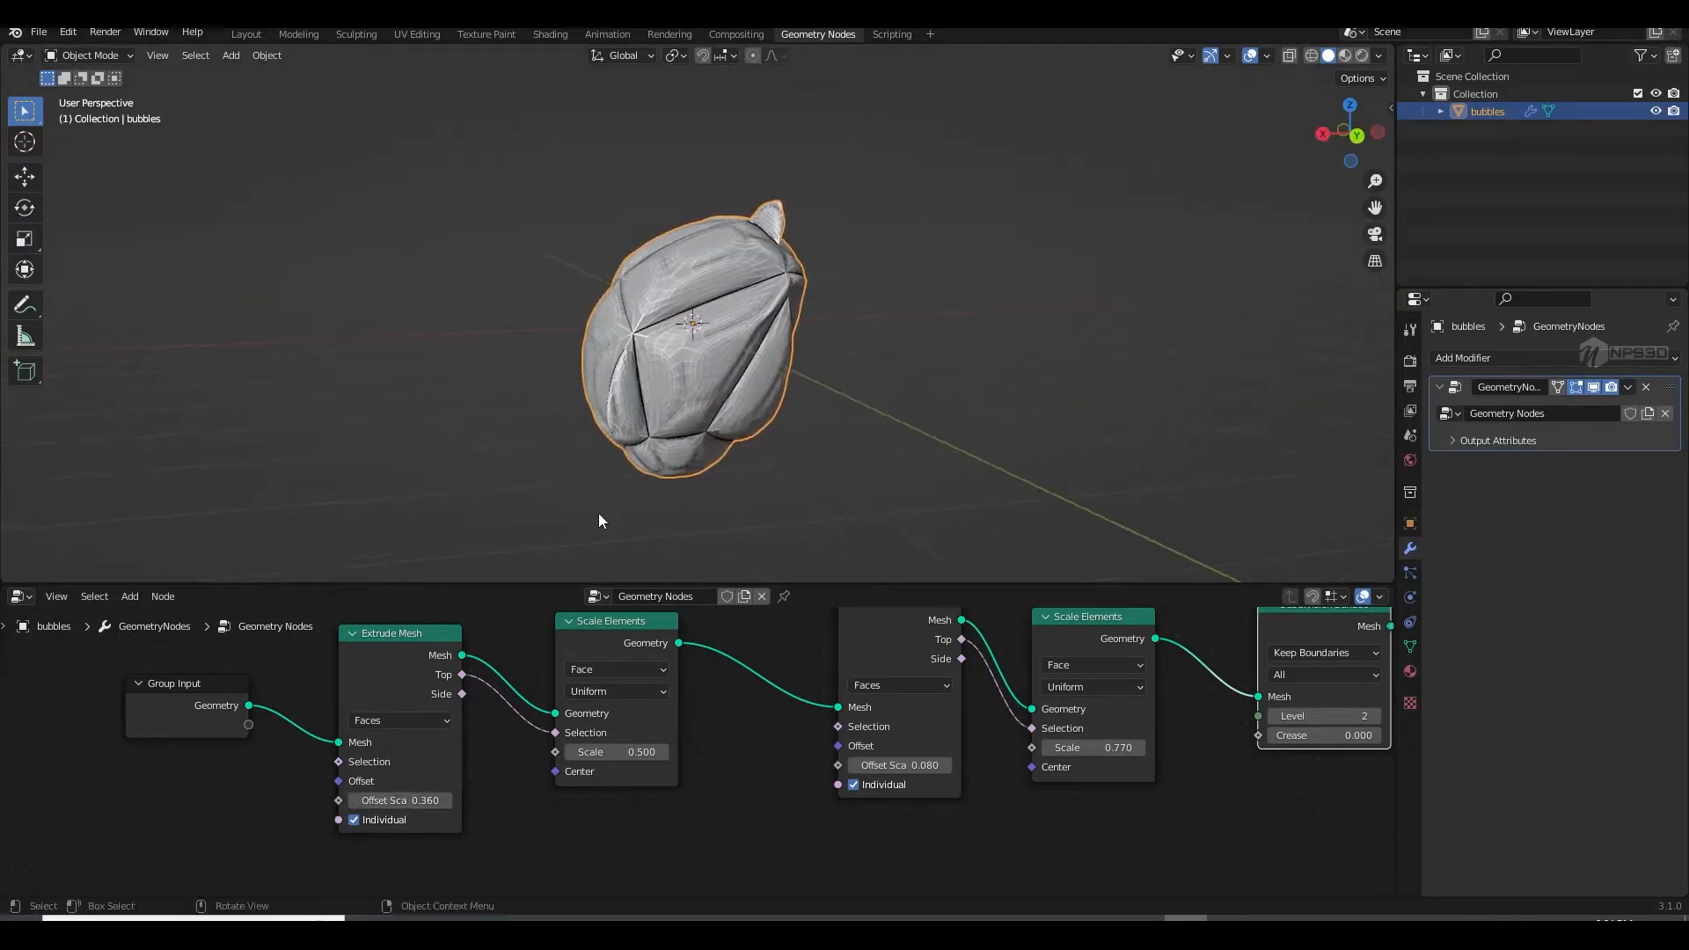
drag(425, 800, 430, 799)
mouse_move(616, 752)
mouse_down()
mouse_move(591, 752)
mouse_move(631, 752)
mouse_up()
drag(897, 765, 913, 765)
middle_drag(906, 674, 898, 696)
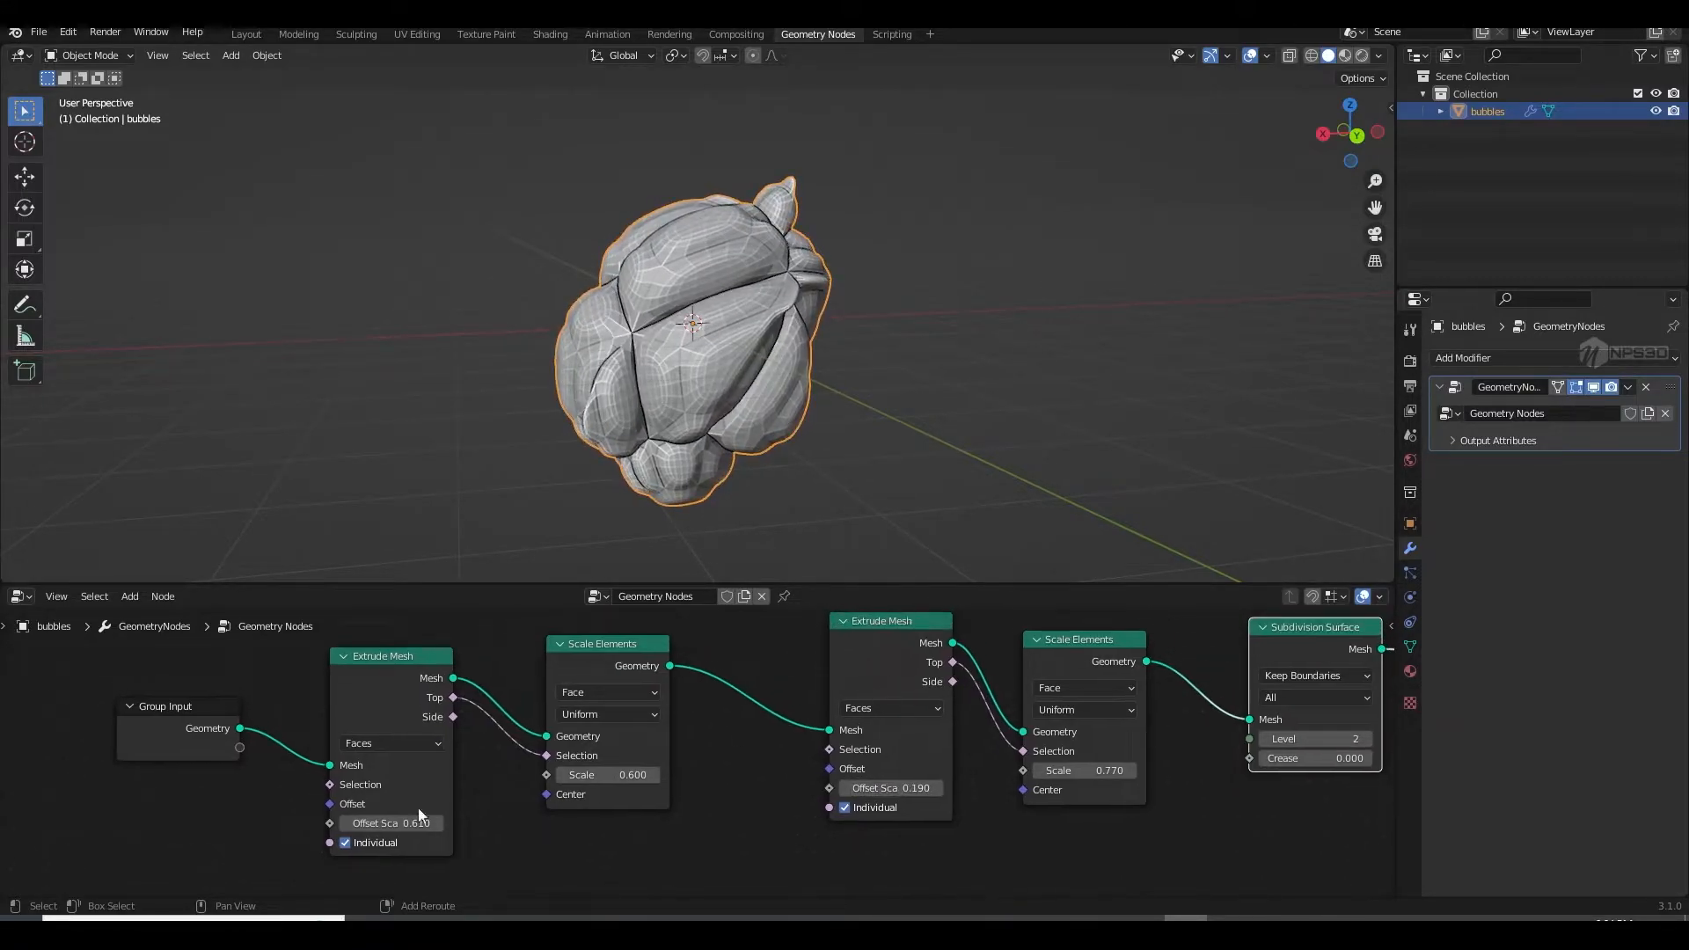
Step: Set the second Extrude Mesh's Offset Scale to 0.320 and the second Scale Elements' Scale to 1.030, and save the file
drag(361, 827, 327, 827)
drag(915, 787, 883, 787)
drag(396, 823, 421, 823)
drag(897, 788, 942, 787)
middle_drag(795, 791, 718, 808)
drag(1003, 786, 1046, 785)
middle_drag(774, 424, 906, 420)
key(ctrl+s)
Step: Set the first Extrude Mesh's Offset Scale to 0.260 and the first Scale Elements' Scale to 0.740, and save the file
middle_drag(808, 457, 897, 406)
shift+drag(313, 839, 260, 838)
mouse_move(527, 789)
mouse_down()
mouse_move(563, 790)
mouse_move(545, 789)
mouse_up()
middle_drag(721, 414, 874, 478)
key(ctrl+s)
Step: Move the Group Output node farther away from Subdivision Surface to free space between them
middle_drag(942, 667, 711, 710)
scroll(710, 711, down, 4)
middle_drag(826, 692, 653, 687)
drag(1021, 781, 1084, 750)
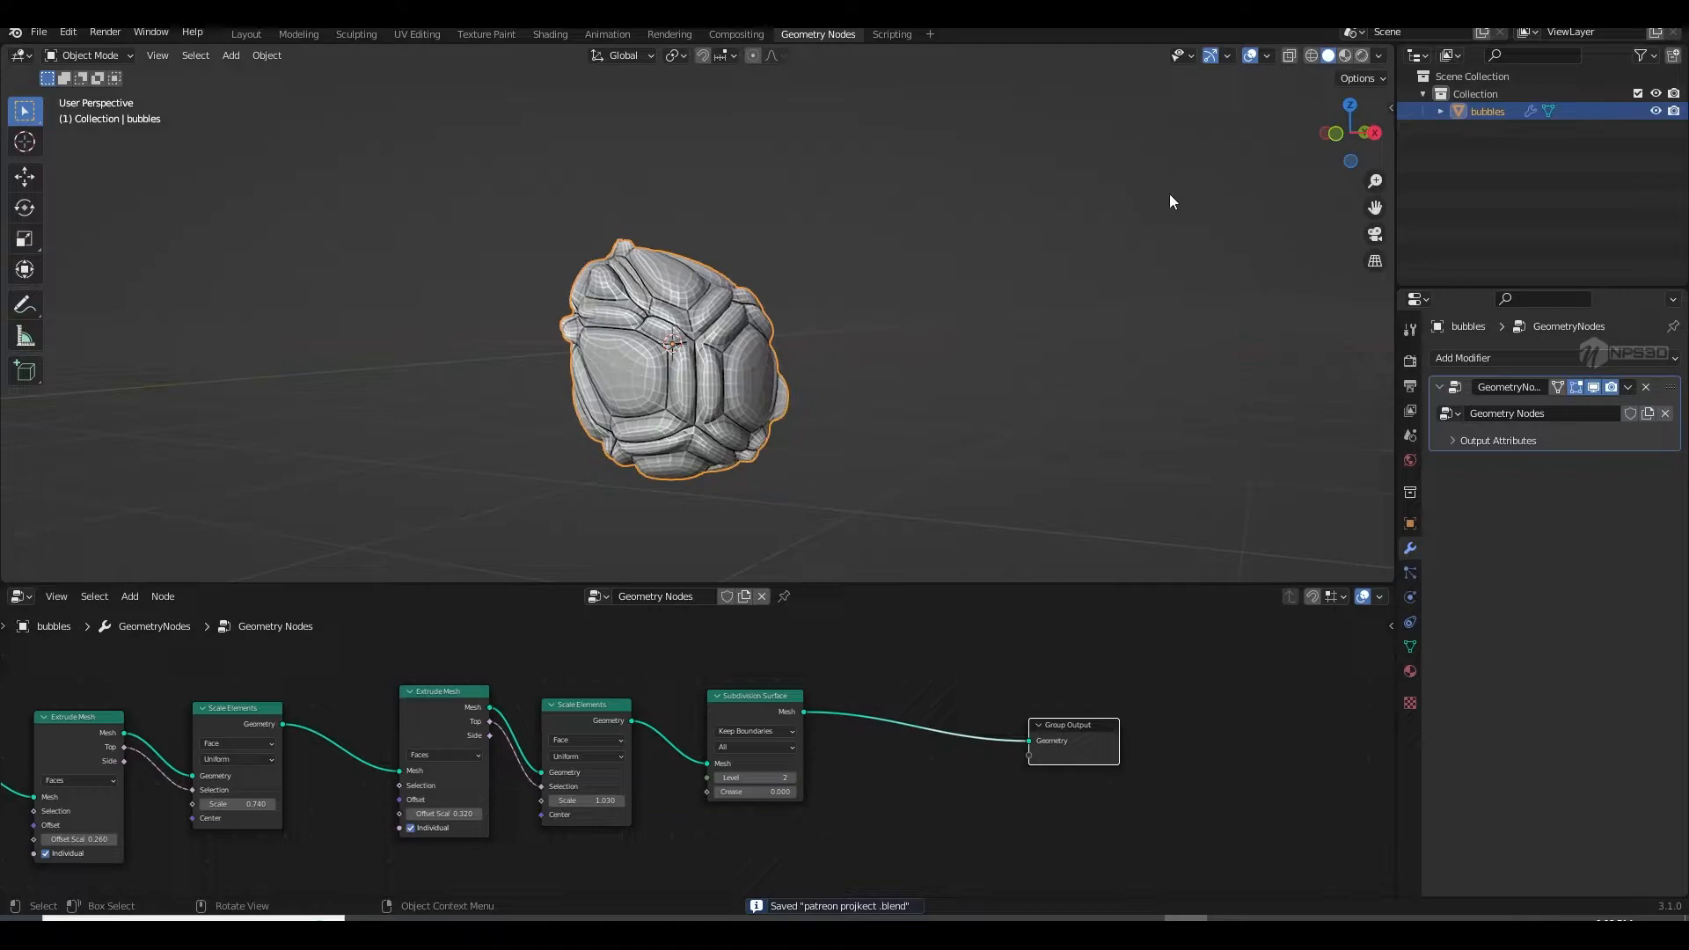
Step: Add a plane mesh at the bubbles object and scale it up into a large floor
scroll(813, 321, down, 4)
middle_drag(813, 322, 695, 327)
key(KP_1)
key(shift+a)
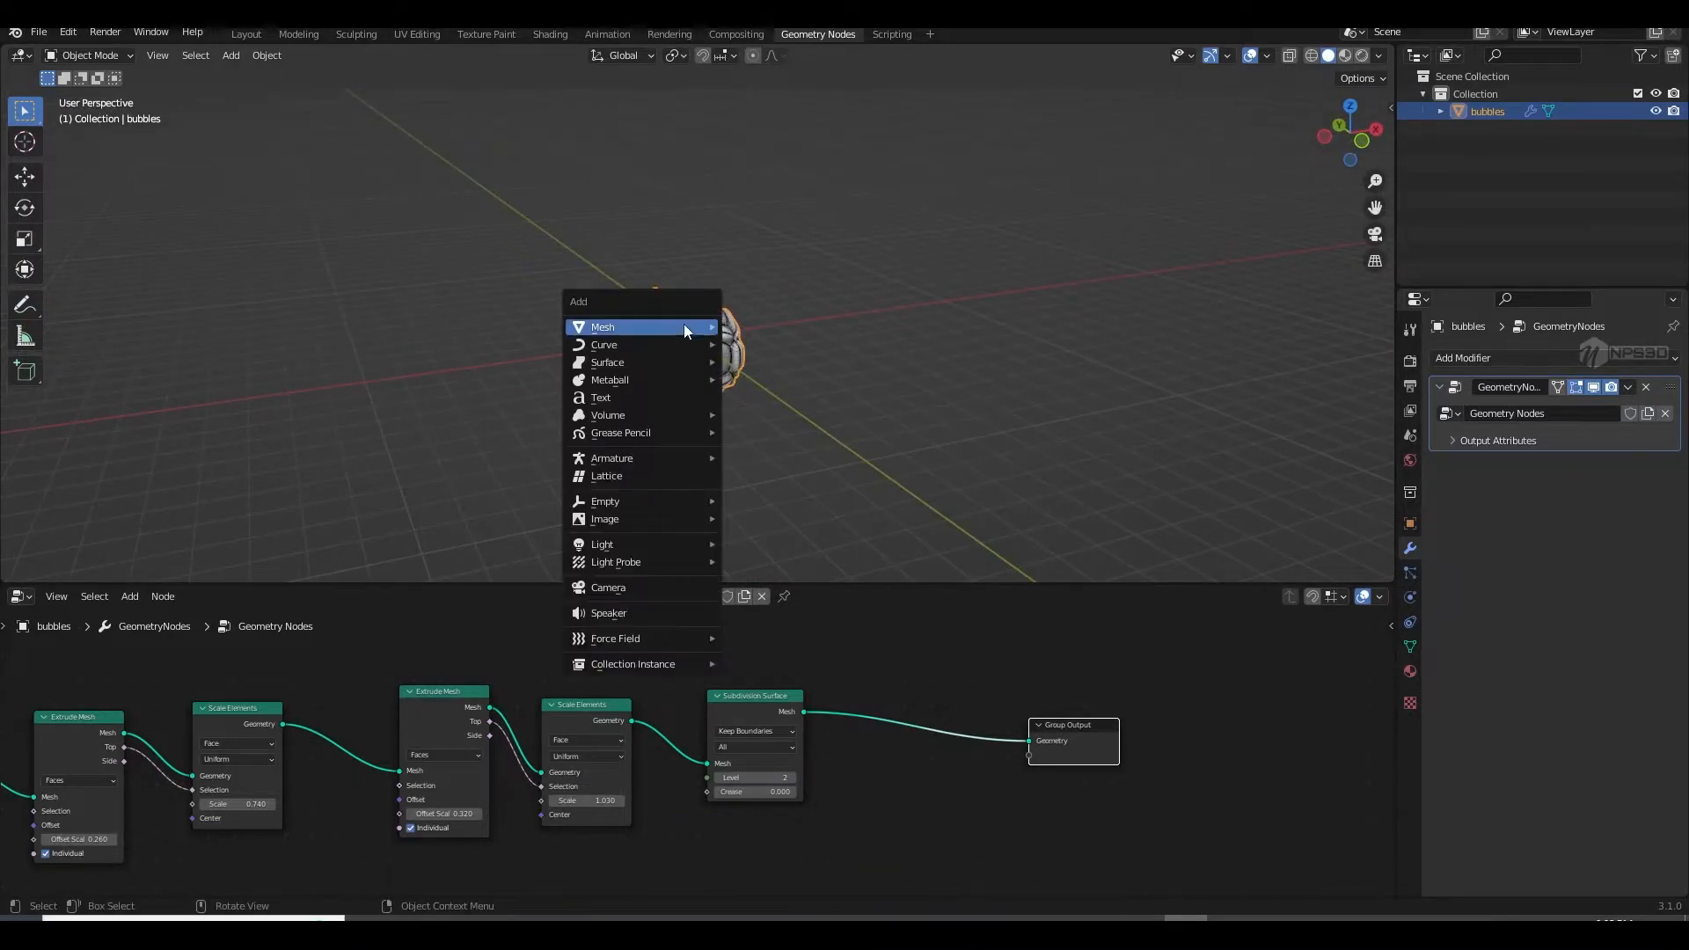
mouse_move(689, 325)
click(762, 326)
key(s)
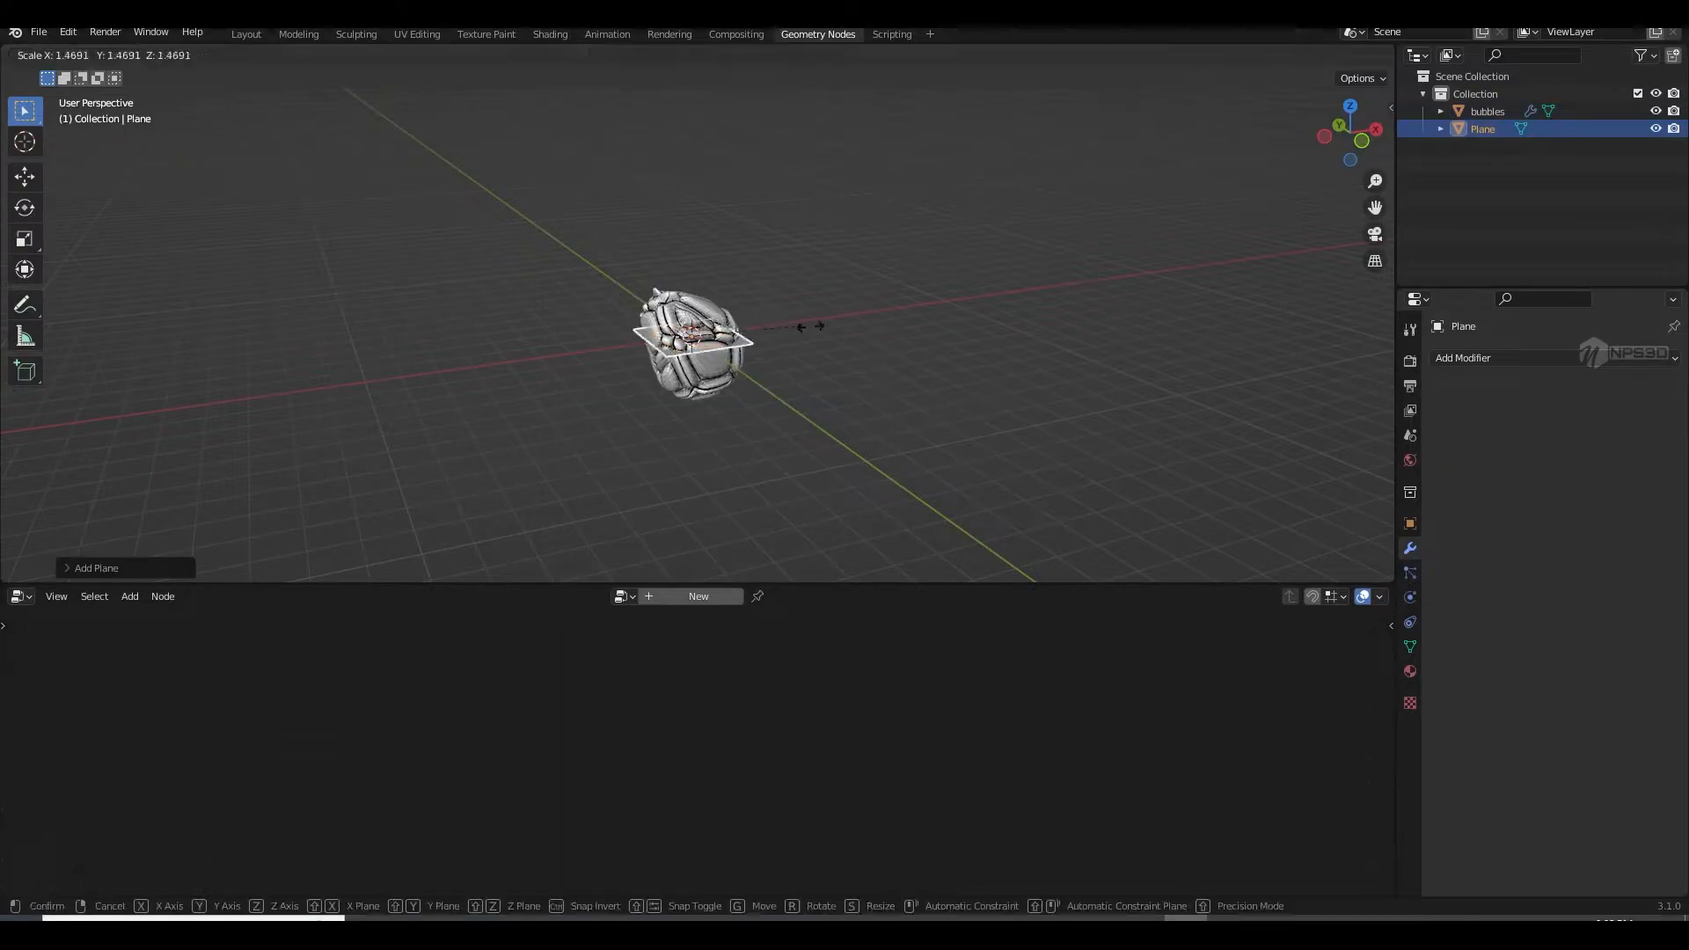
click(871, 410)
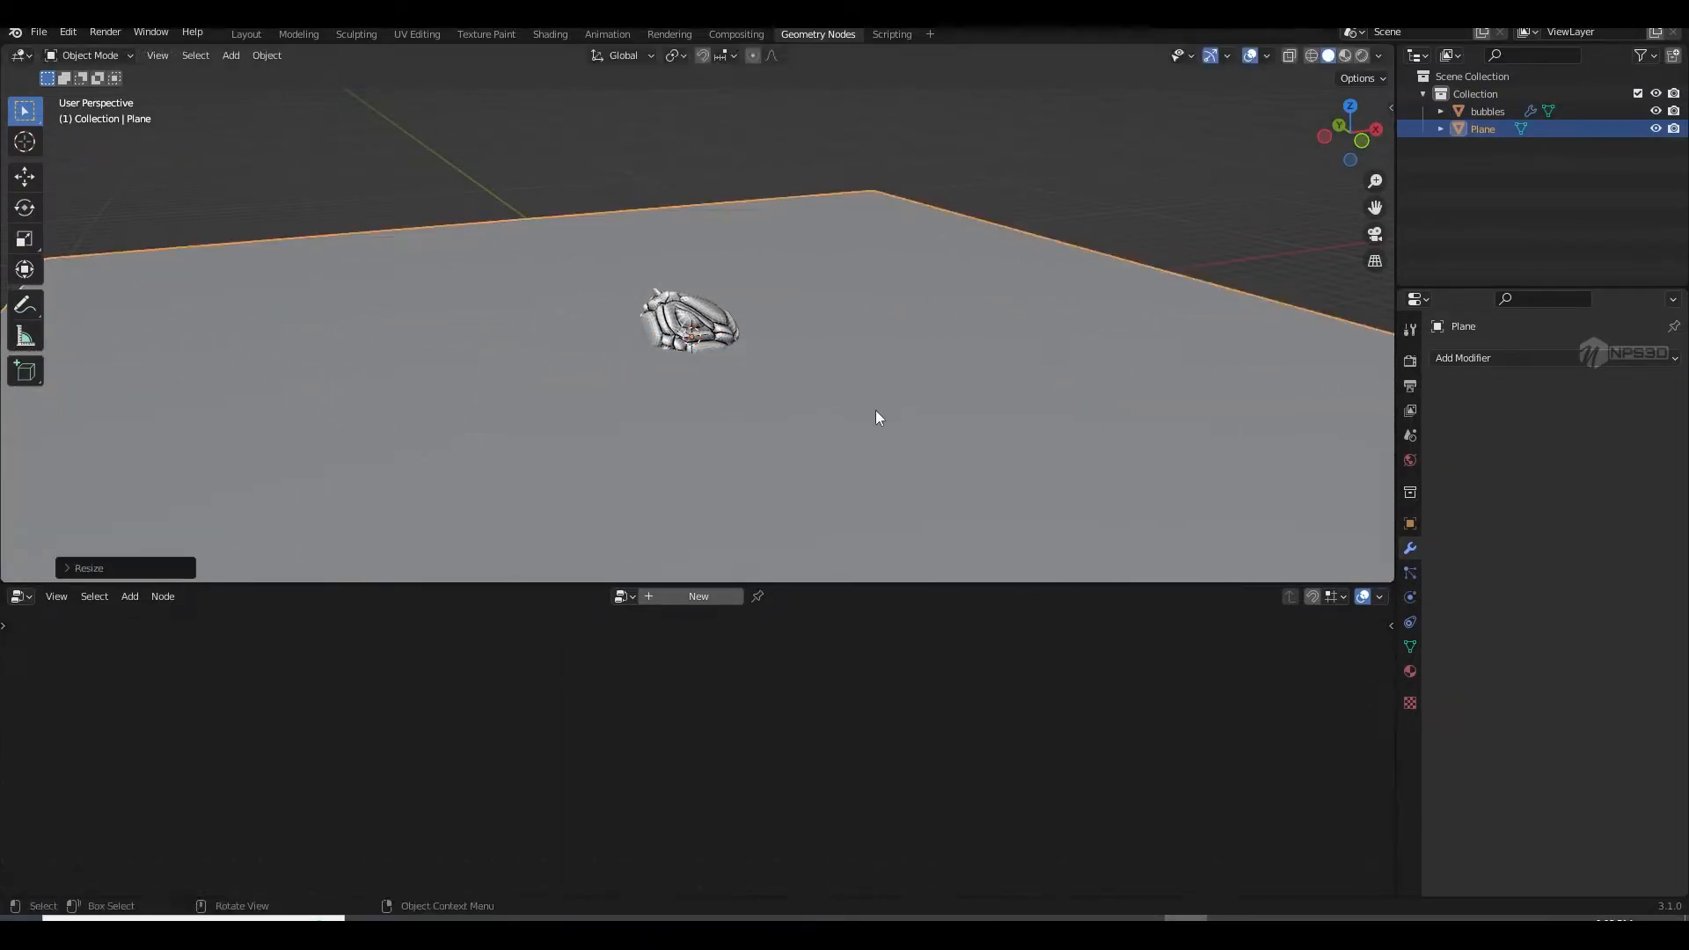
key(s)
click(948, 407)
Step: Apply the plane's transform and lower the plane along Z beneath the bubbles object
key(ctrl+a)
click(918, 395)
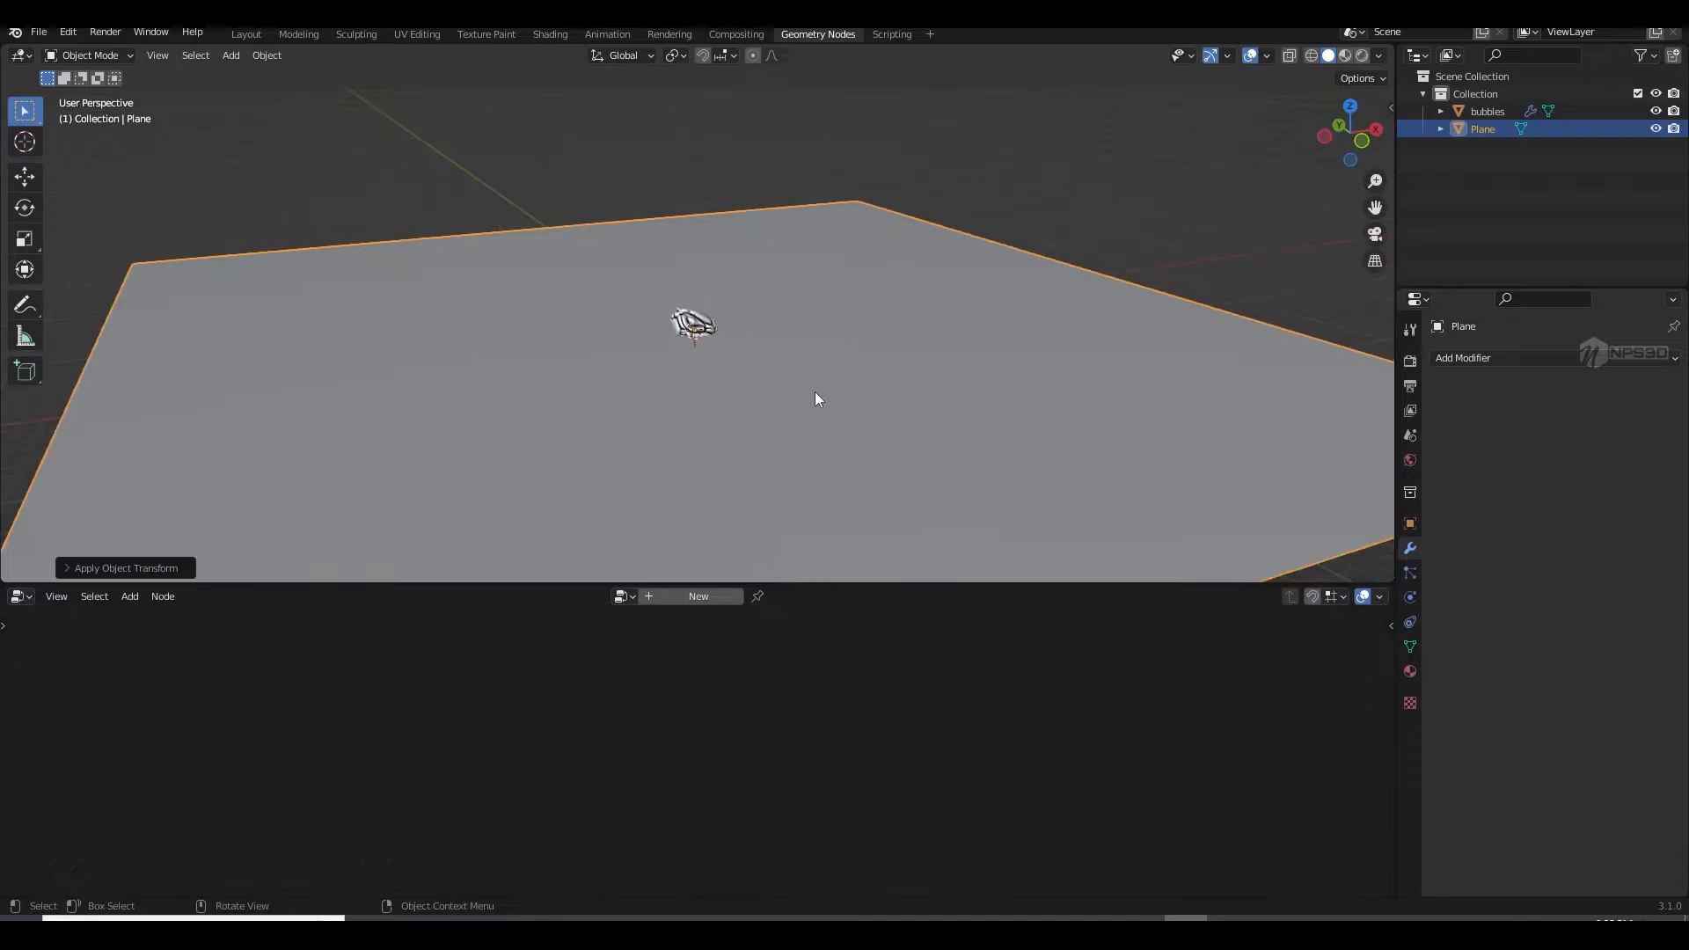
key(g)
key(z)
click(802, 405)
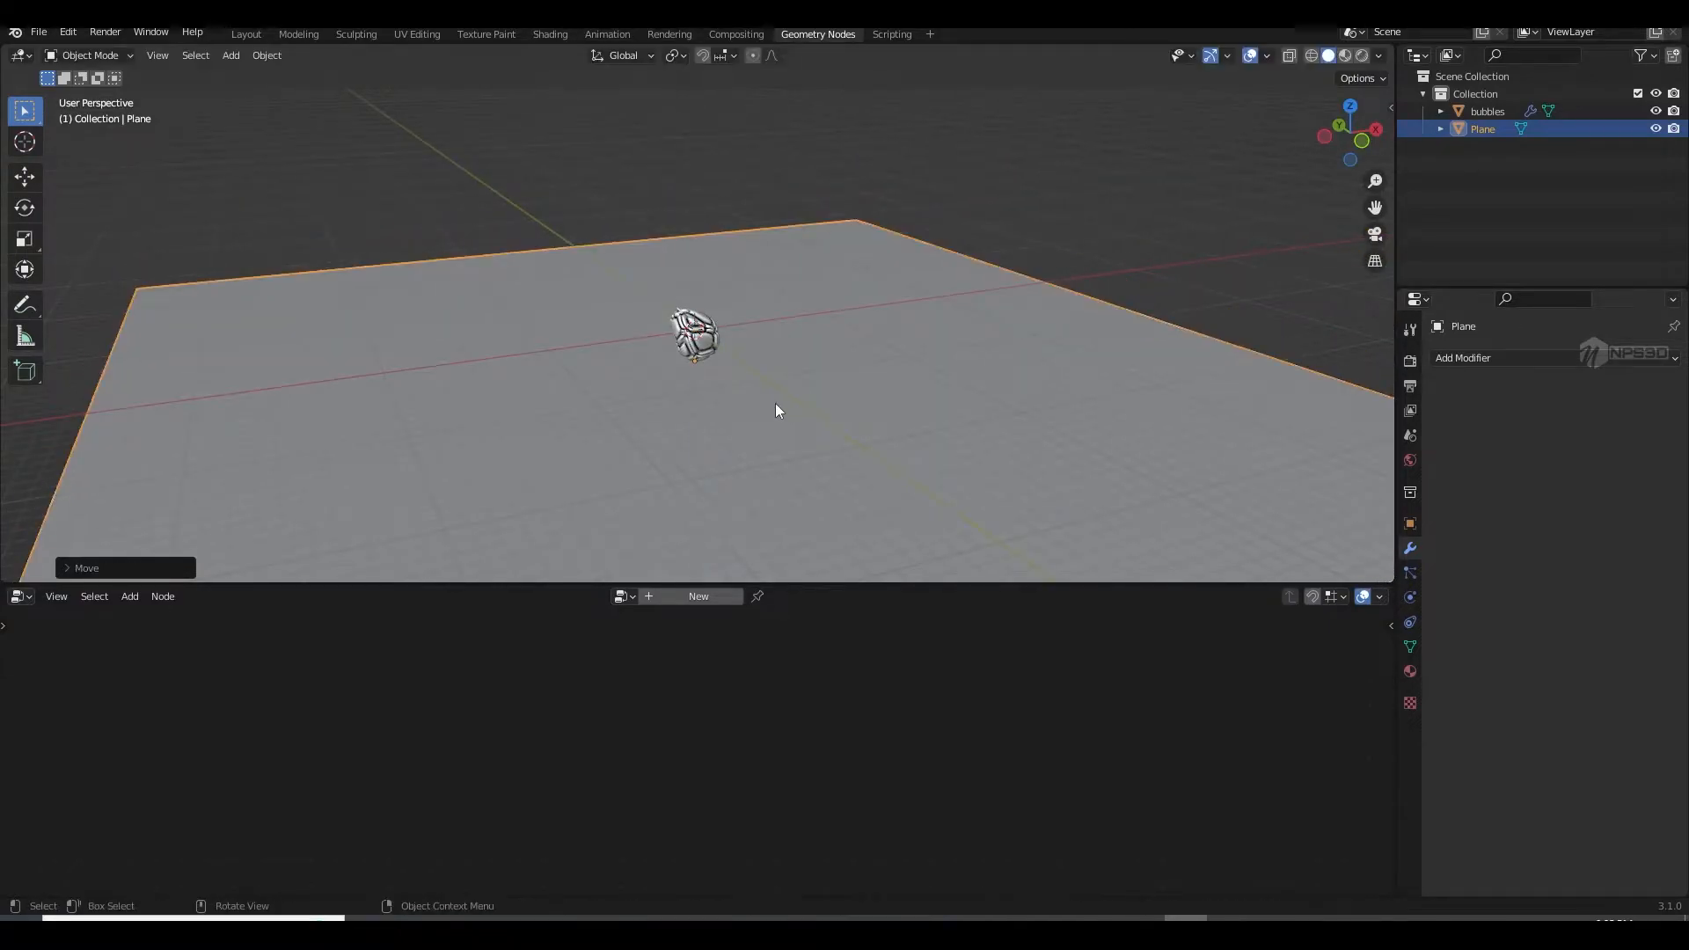
Step: In Edit Mode, extrude the plane's back edge straight up along Z into a tall wall
middle_drag(774, 403, 862, 408)
scroll(862, 408, down, 3)
shift+middle_drag(770, 435, 897, 436)
click(753, 366)
middle_drag(732, 359, 680, 348)
key(Tab)
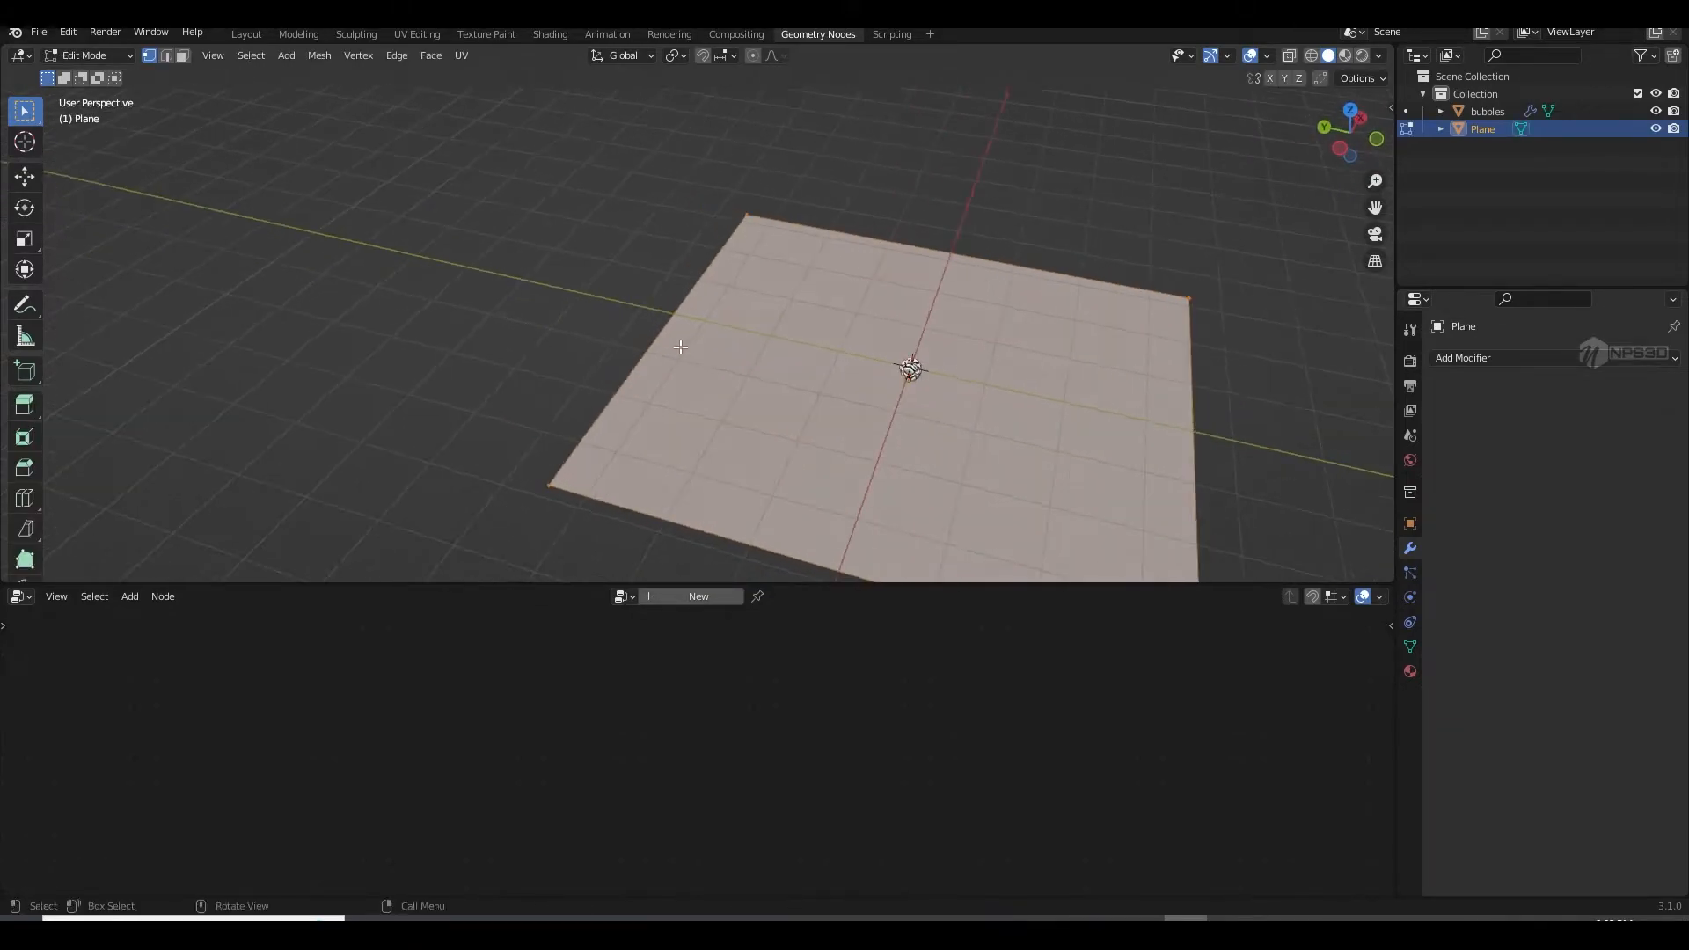
key(alt+a)
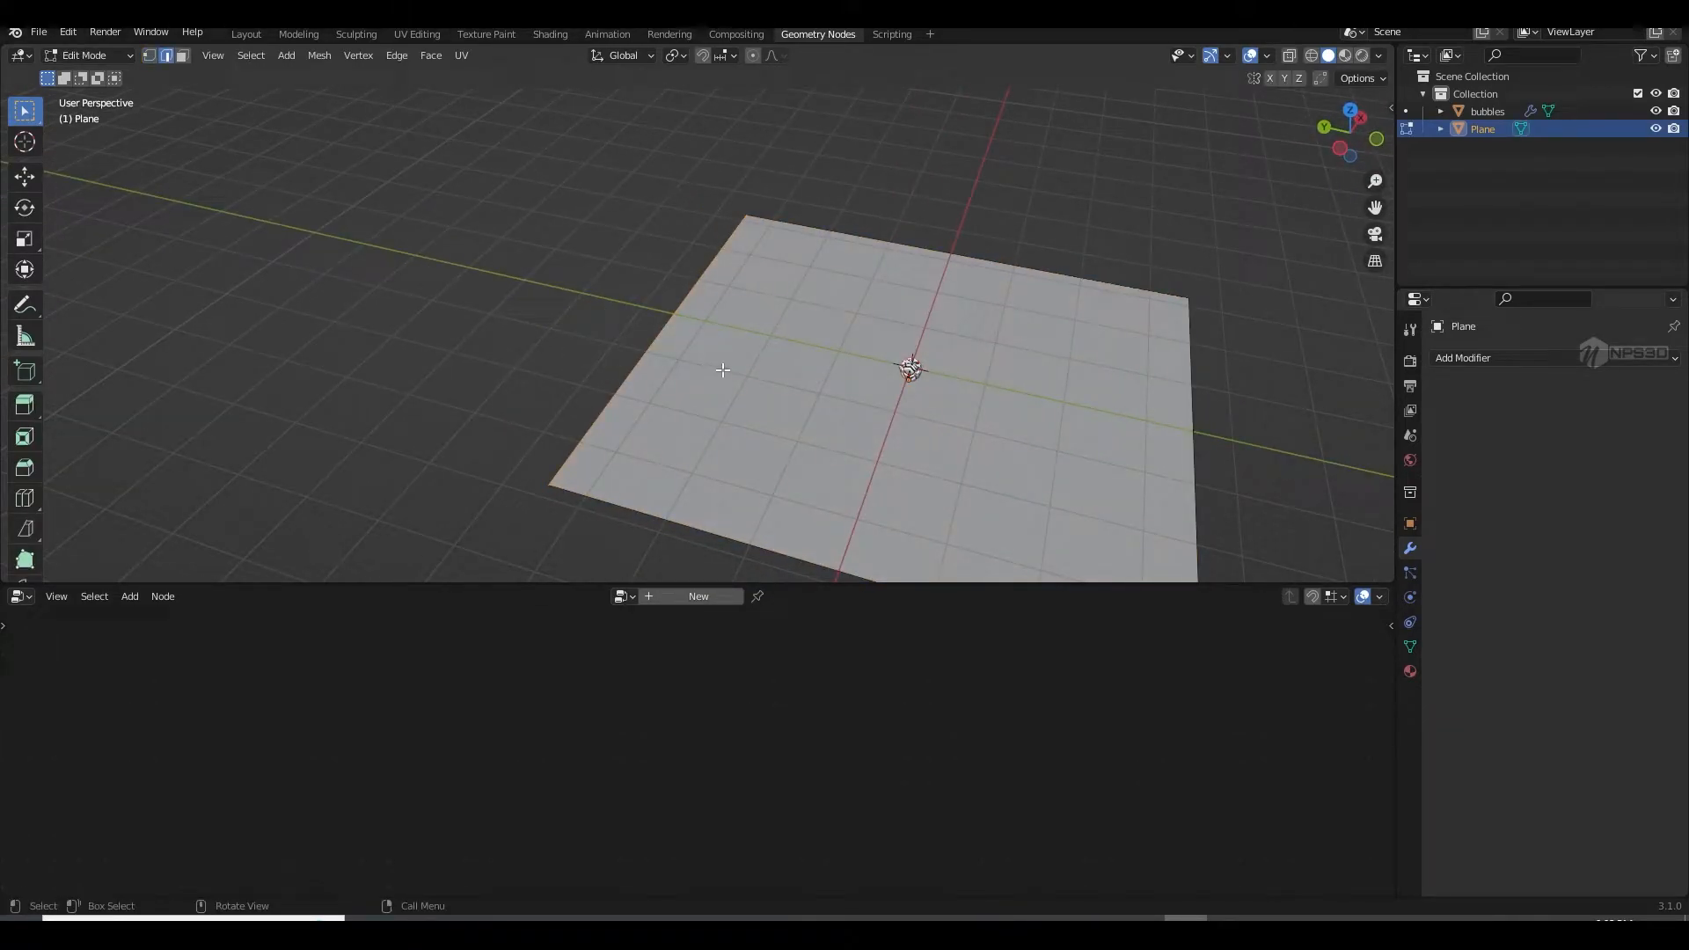
key(e)
key(z)
key(z)
click(734, 80)
middle_drag(735, 80, 719, 301)
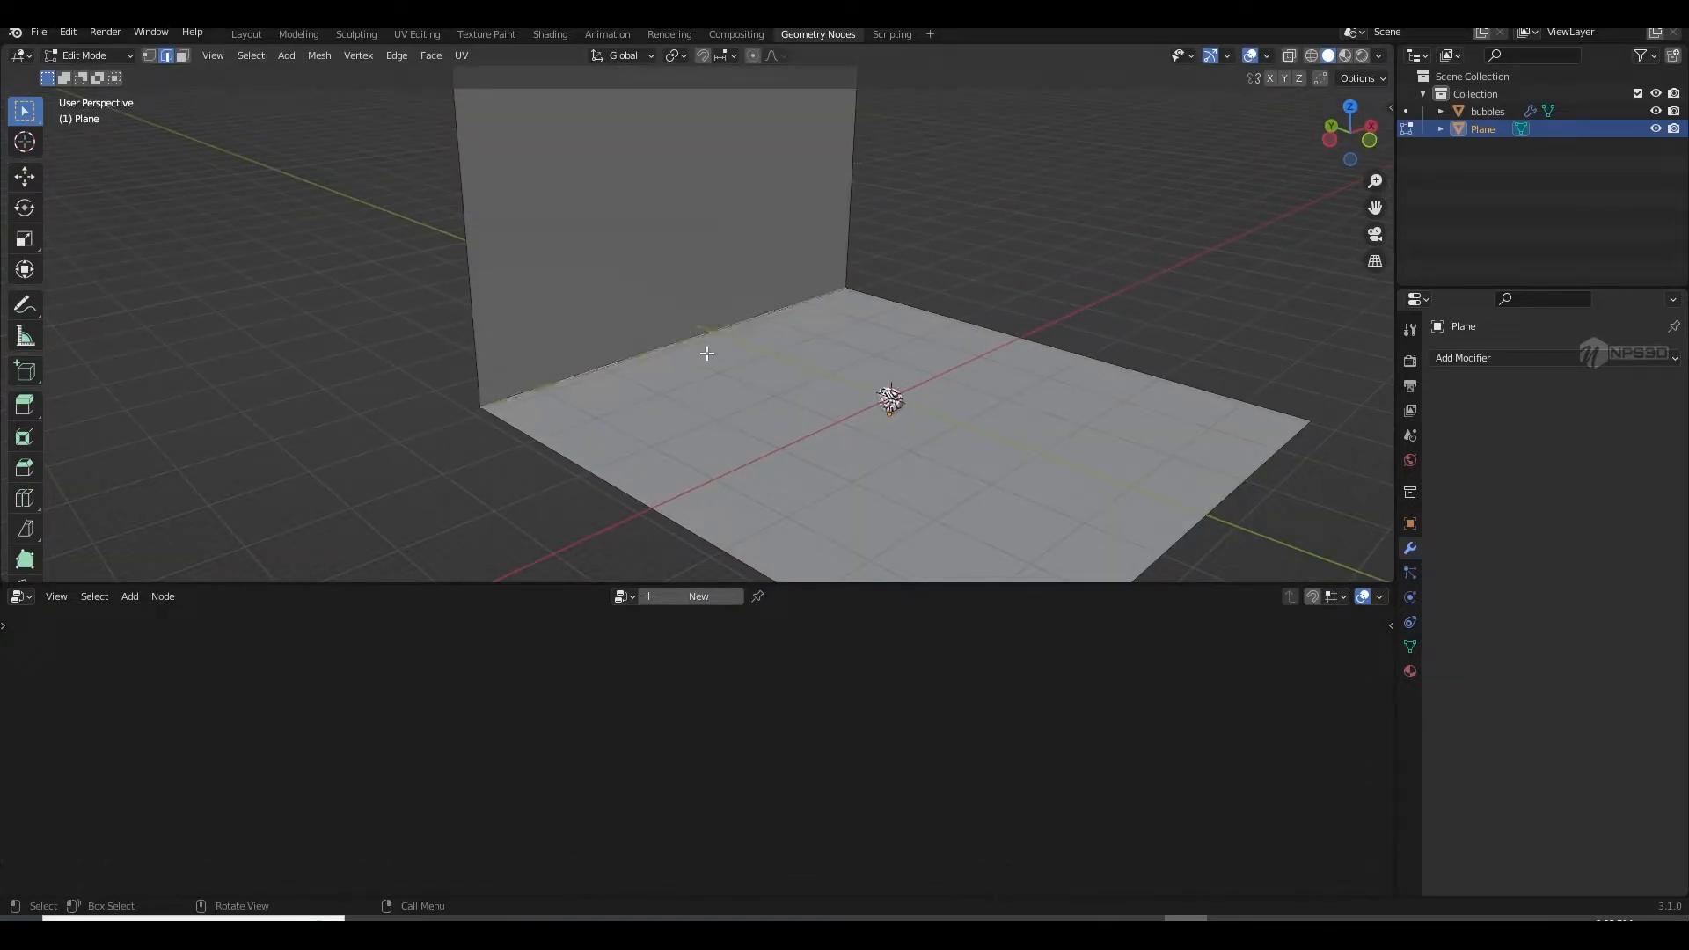
Step: Bevel the edge between the floor and the wall with 11 segments into a wide curved transition
middle_drag(743, 363, 716, 340)
key(ctrl+b)
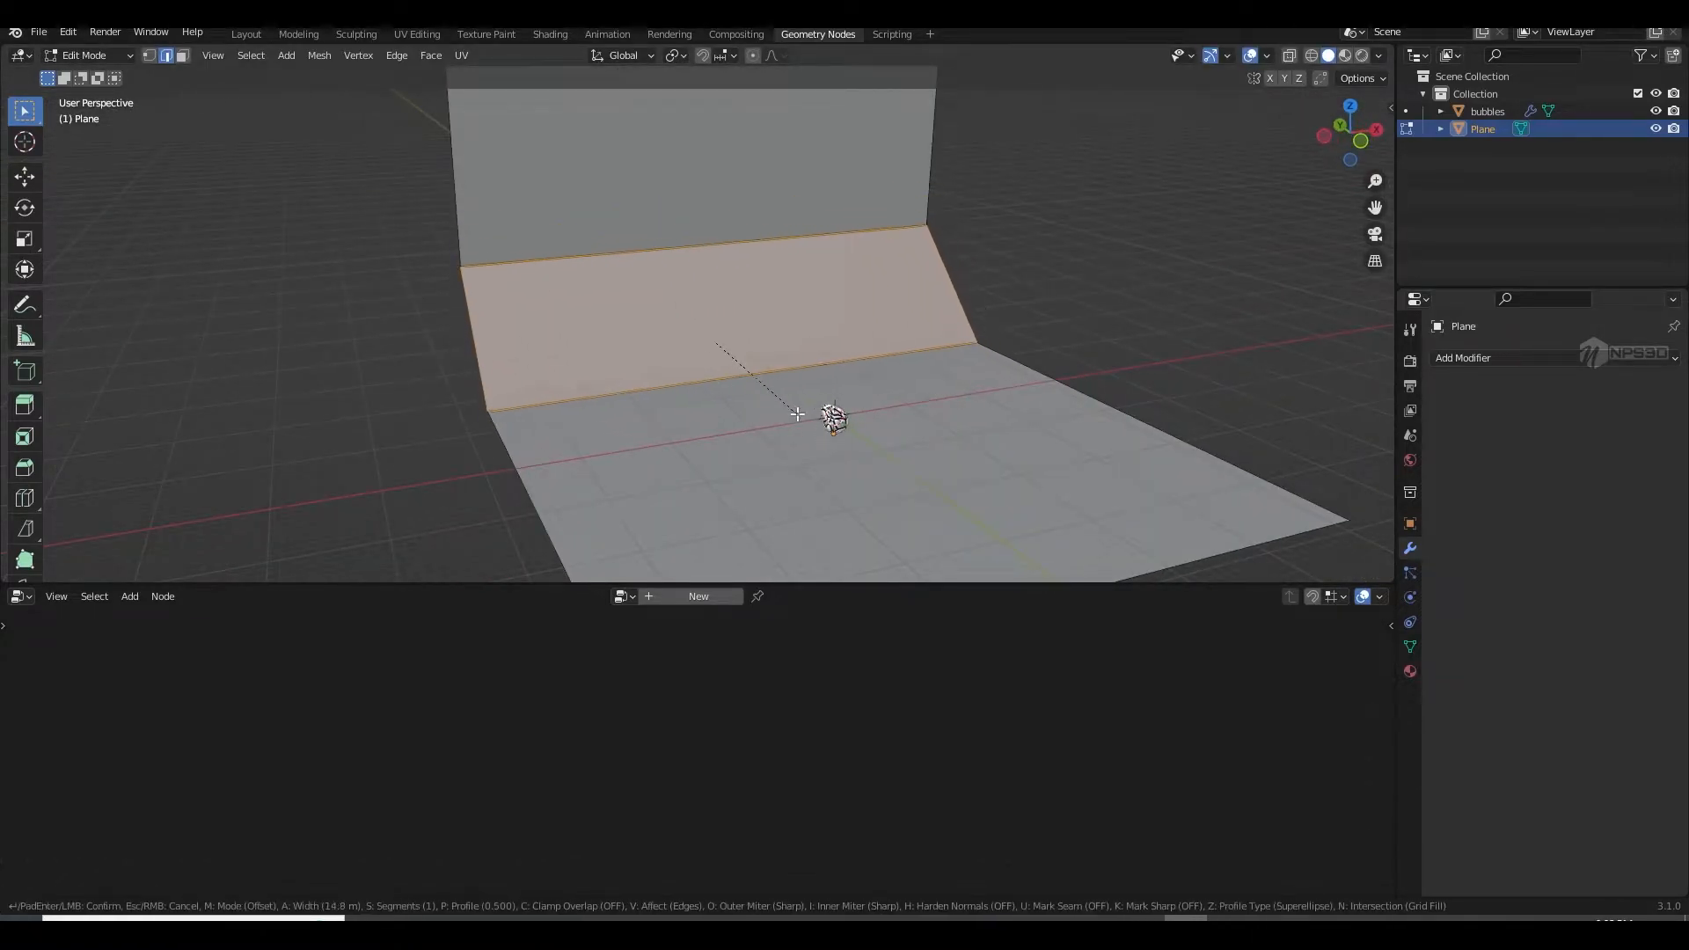
scroll(820, 449, up, 5)
scroll(820, 450, up, 5)
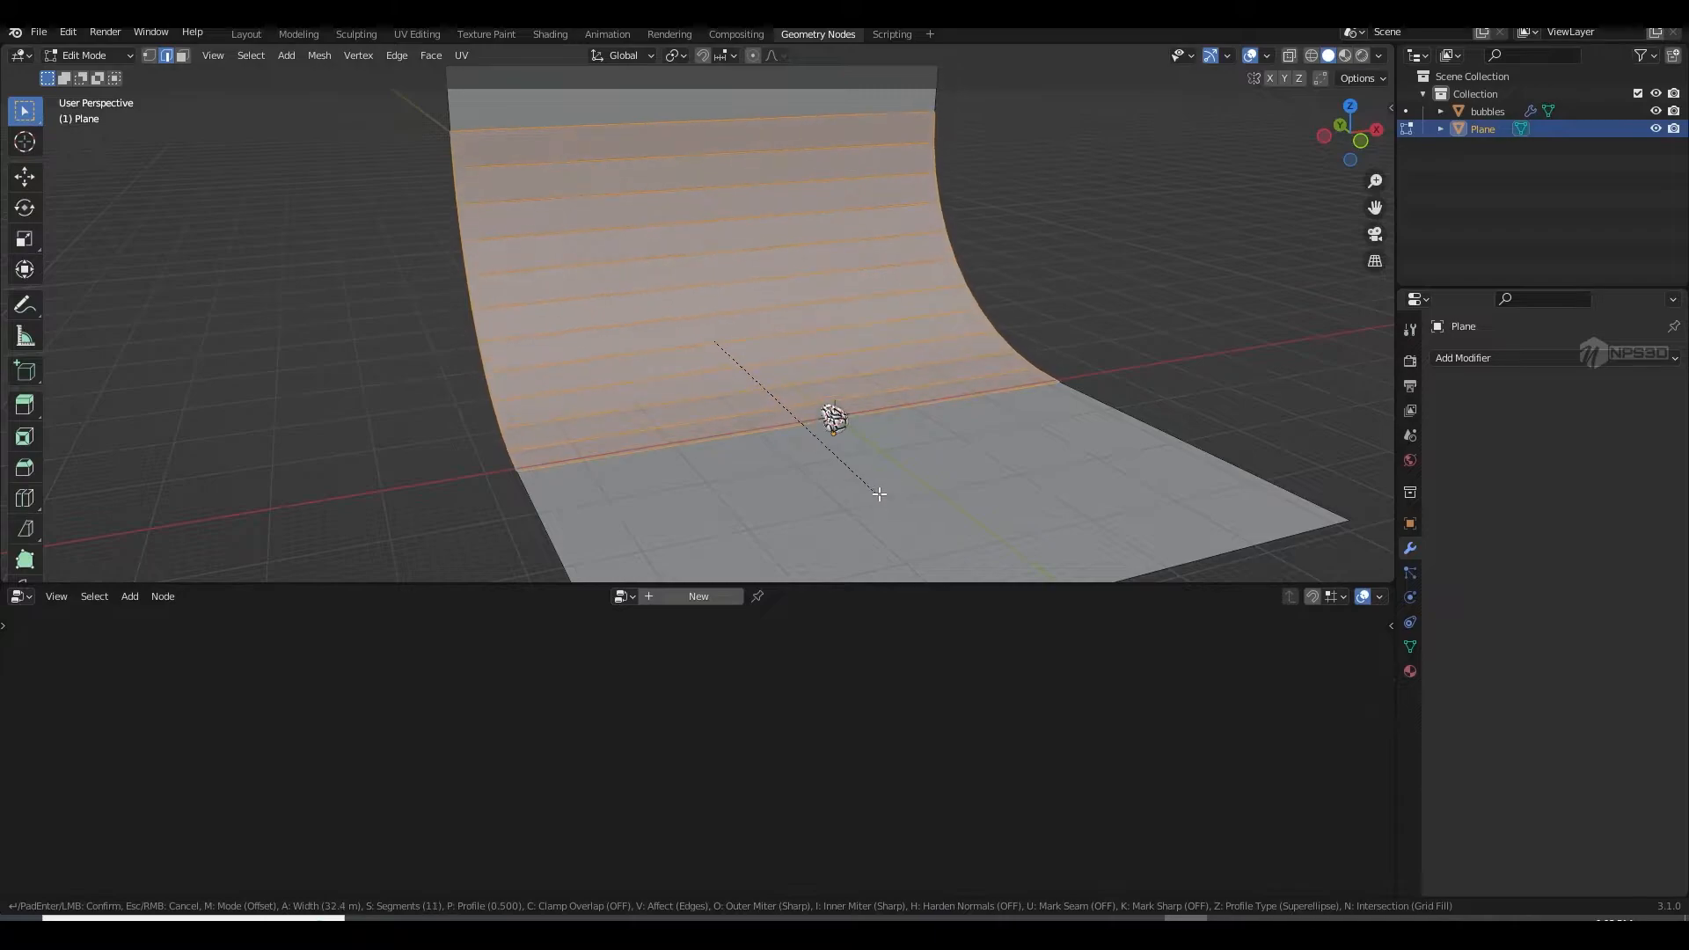
click(816, 470)
Step: Return to Object Mode and shade the curved backdrop smooth
middle_drag(848, 402, 782, 390)
key(Tab)
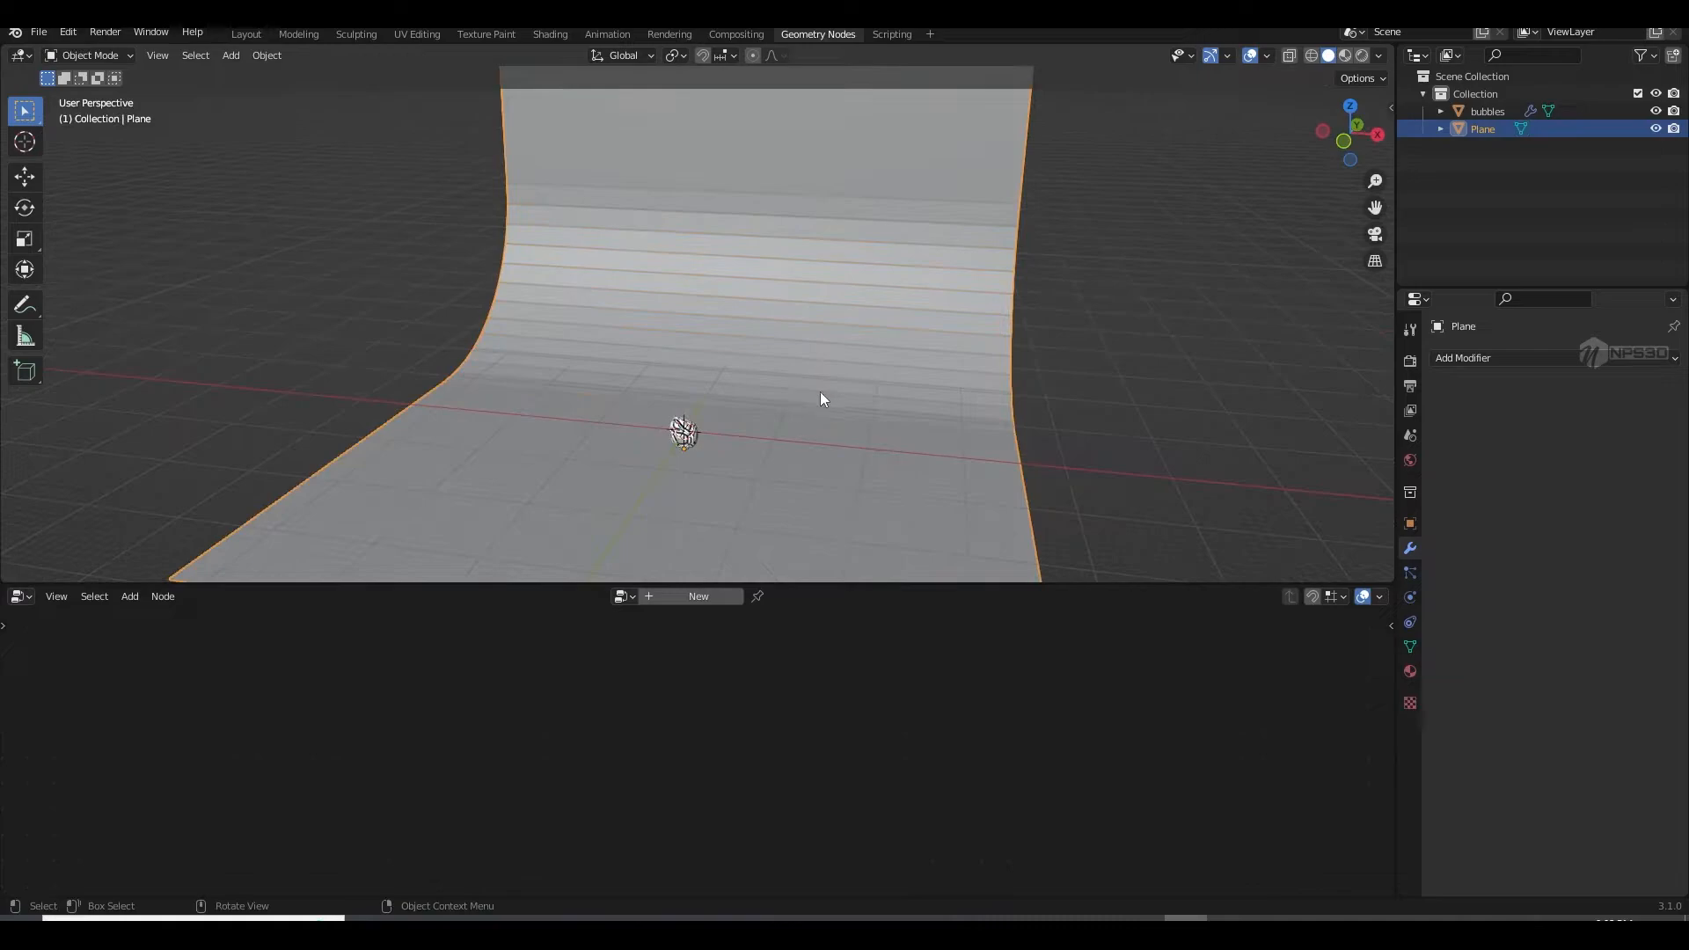
middle_drag(806, 327, 836, 311)
right_click(822, 292)
click(822, 292)
Step: Add a camera and align it to a close front view of the bubbles object against the backdrop
scroll(856, 383, down, 3)
scroll(848, 370, up, 5)
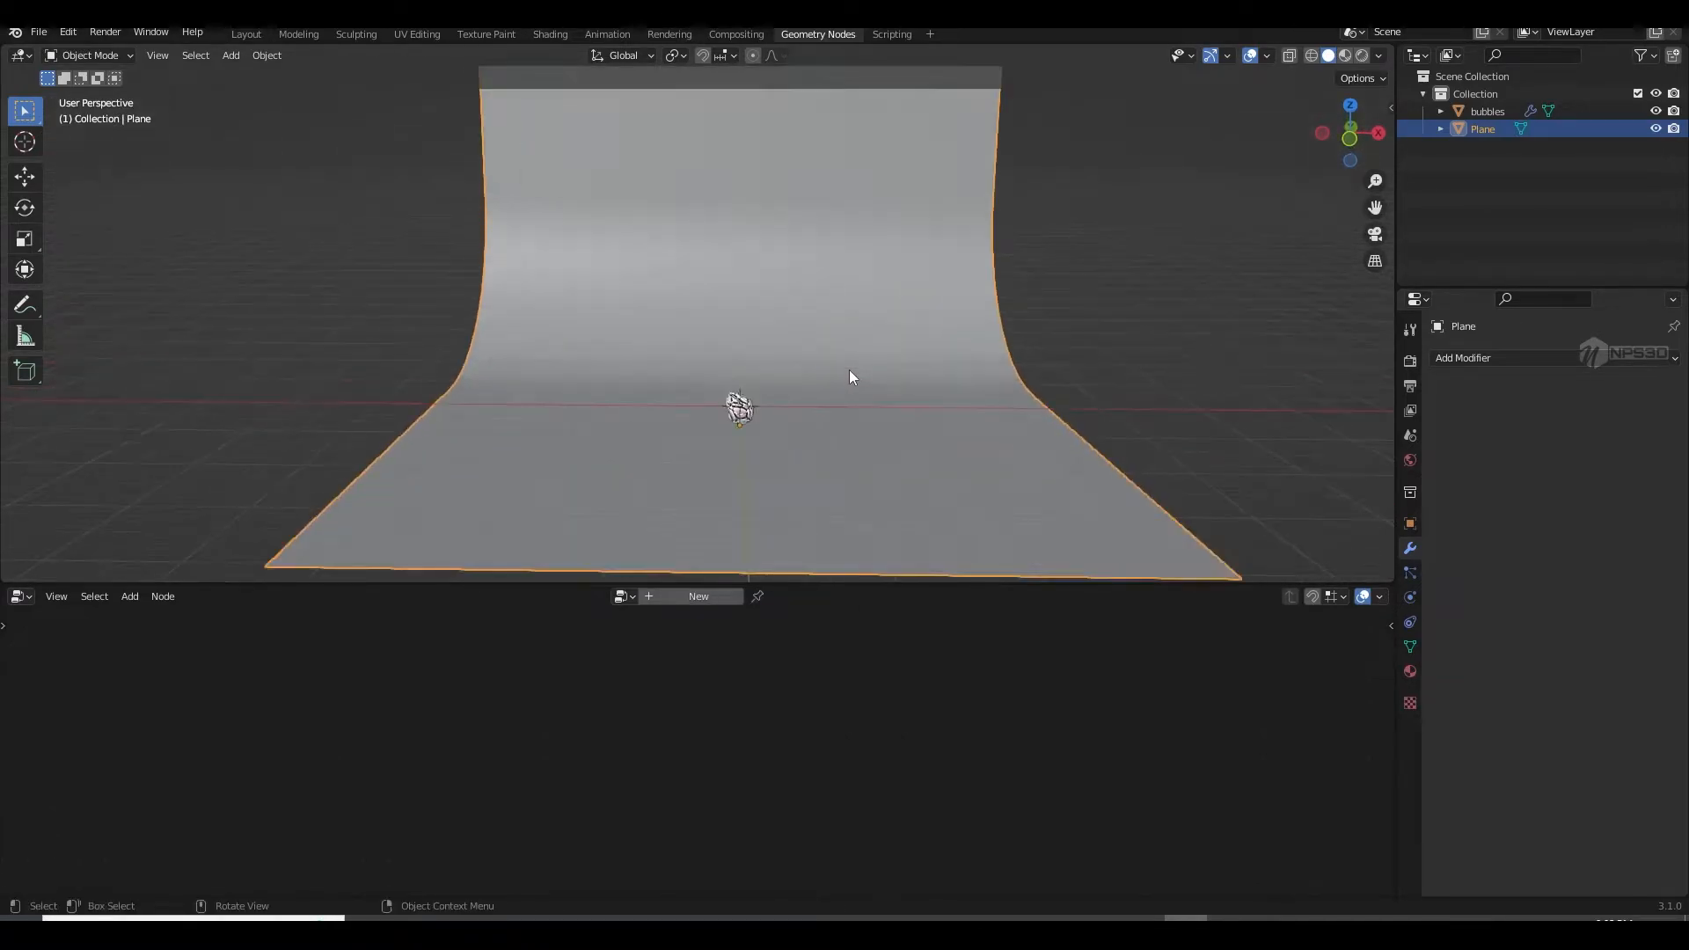
scroll(794, 393, up, 5)
mouse_move(785, 400)
shift+middle_down()
mouse_move(839, 400)
mouse_move(816, 398)
shift+middle_up()
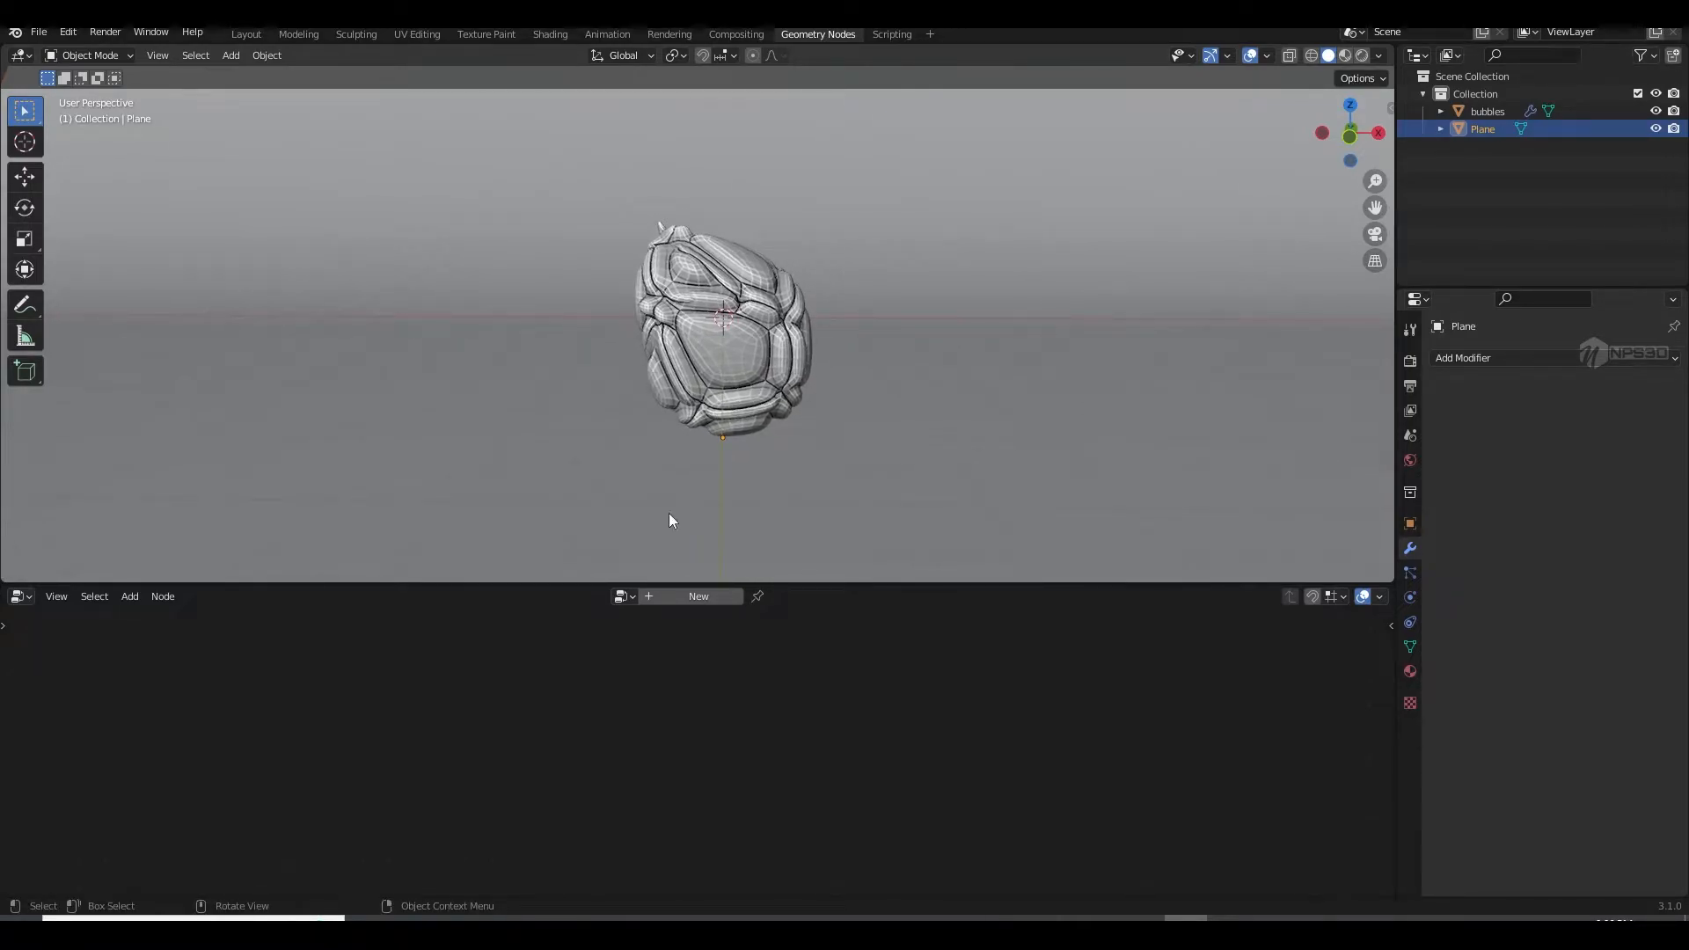
key(shift+a)
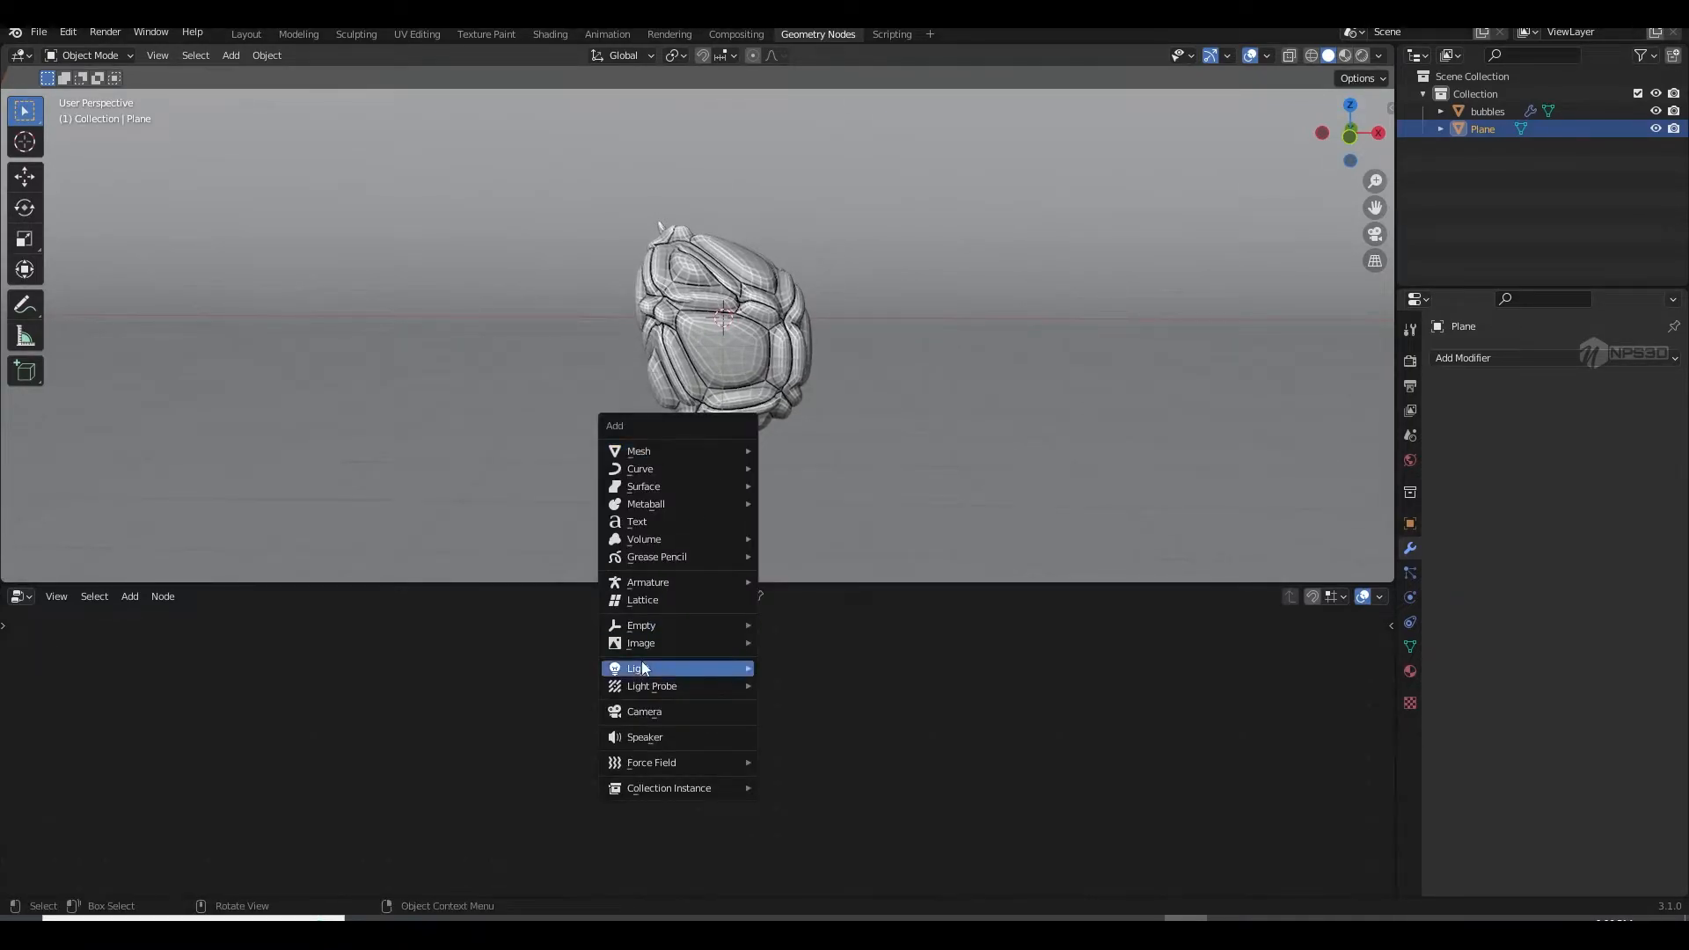
click(669, 711)
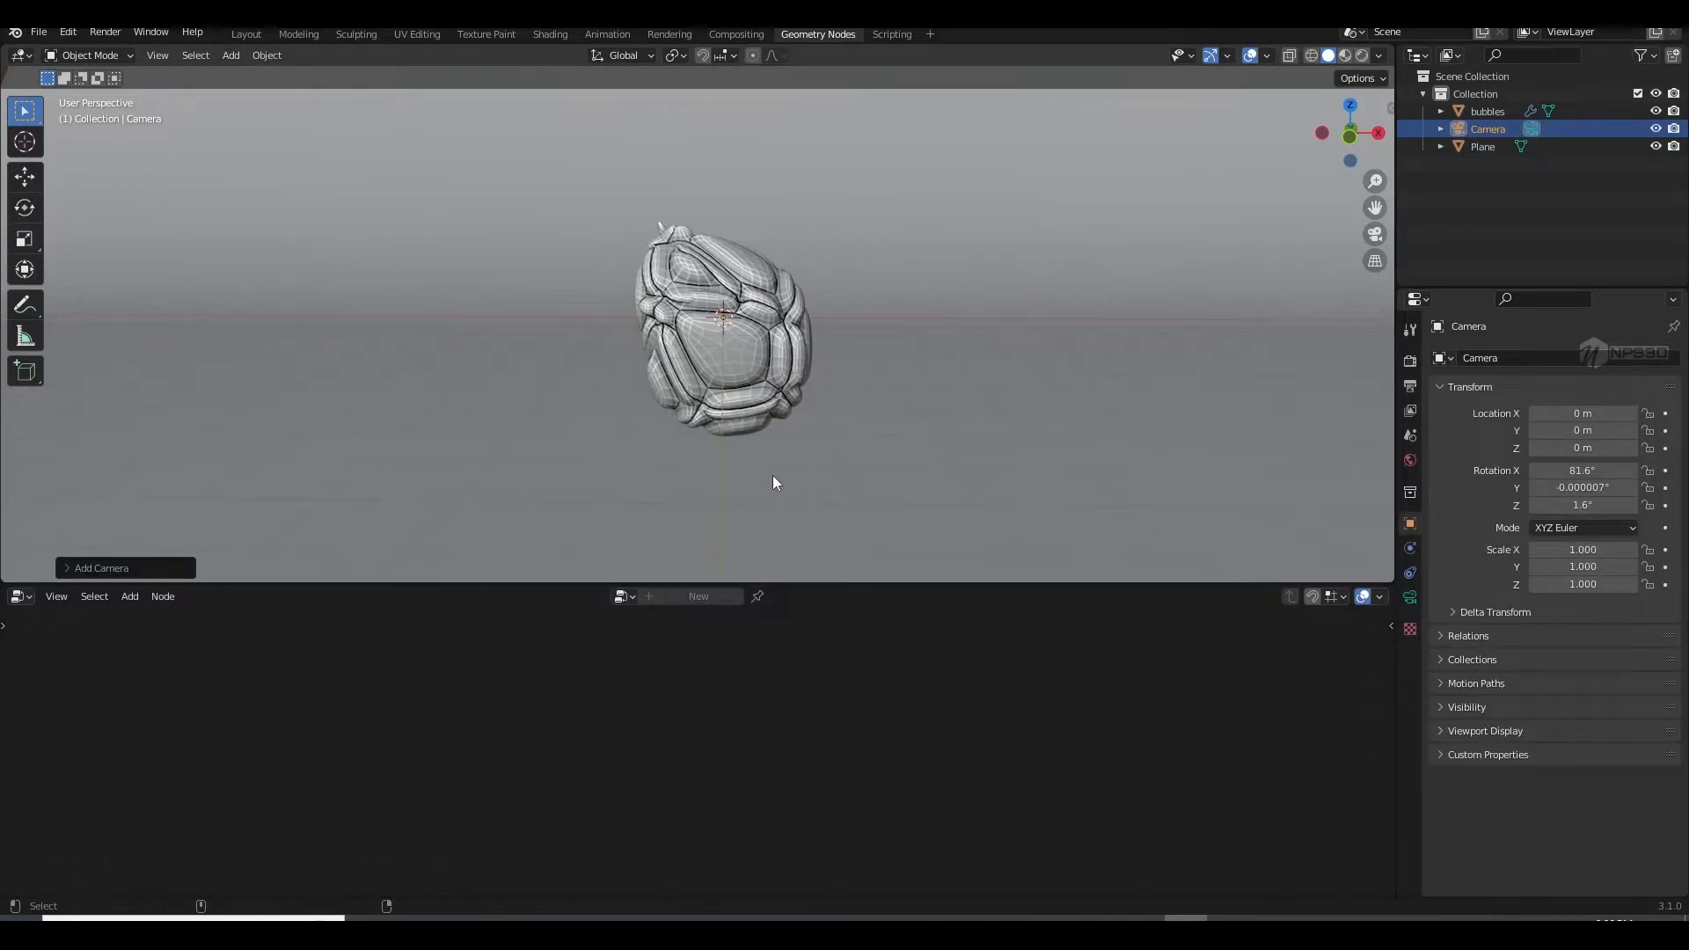
key(ctrl+alt+KP_0)
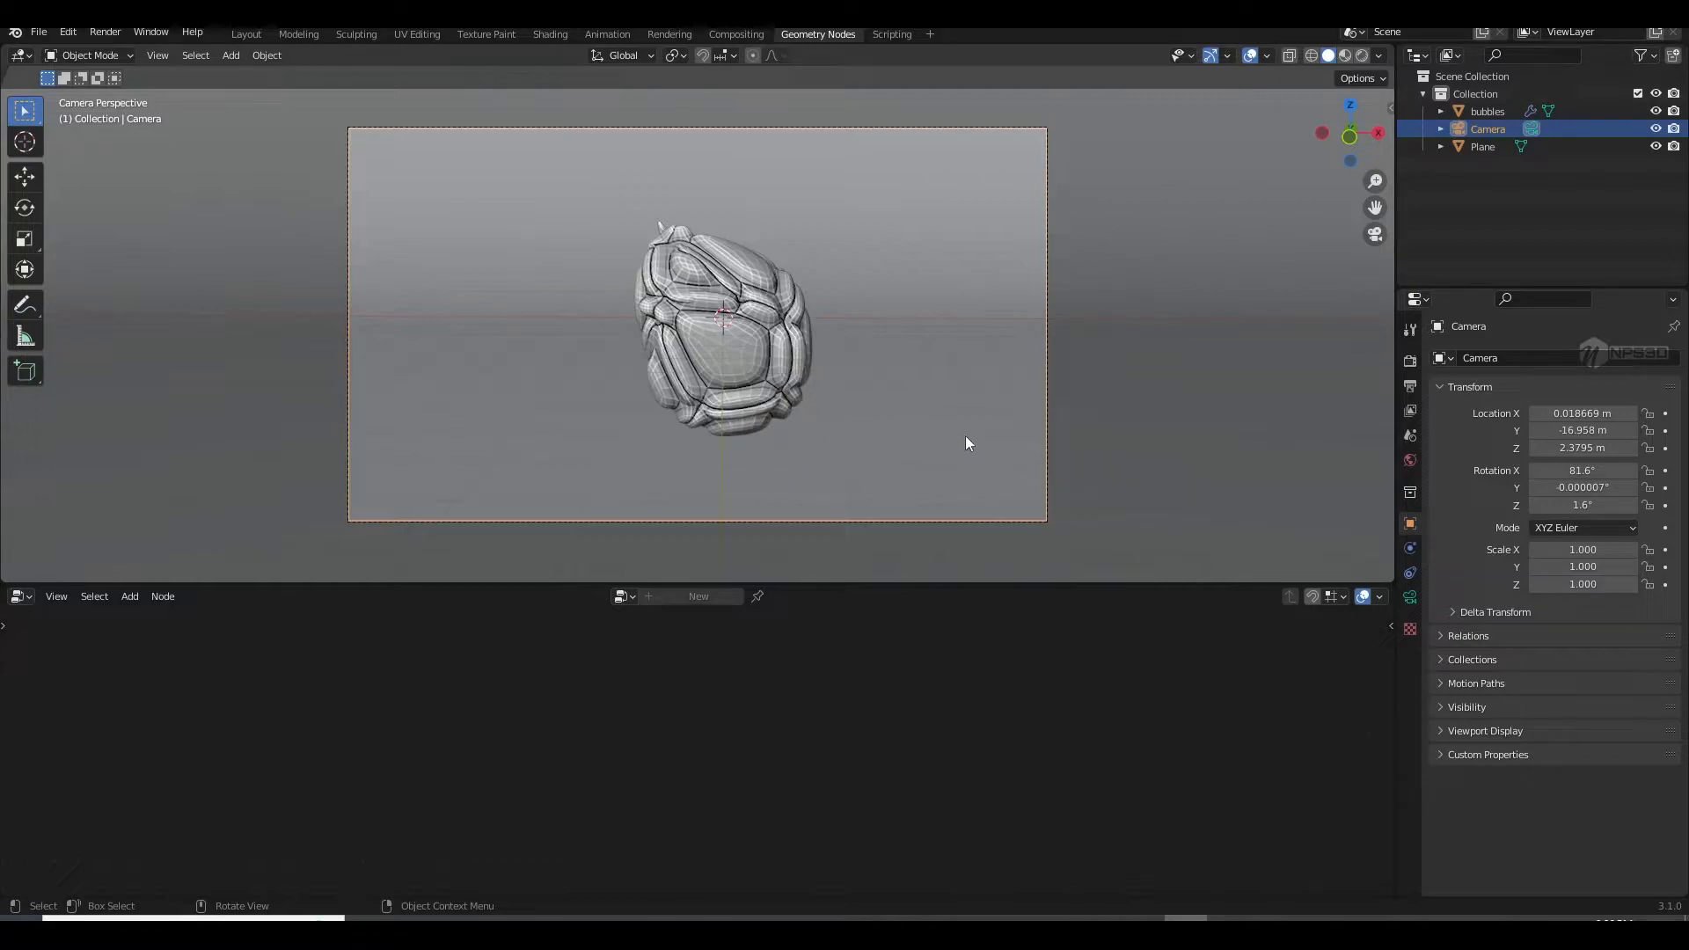
Step: Lock the camera to the view, set the render resolution to 1200 × 1200 px, and save the file
key(n)
click(1384, 190)
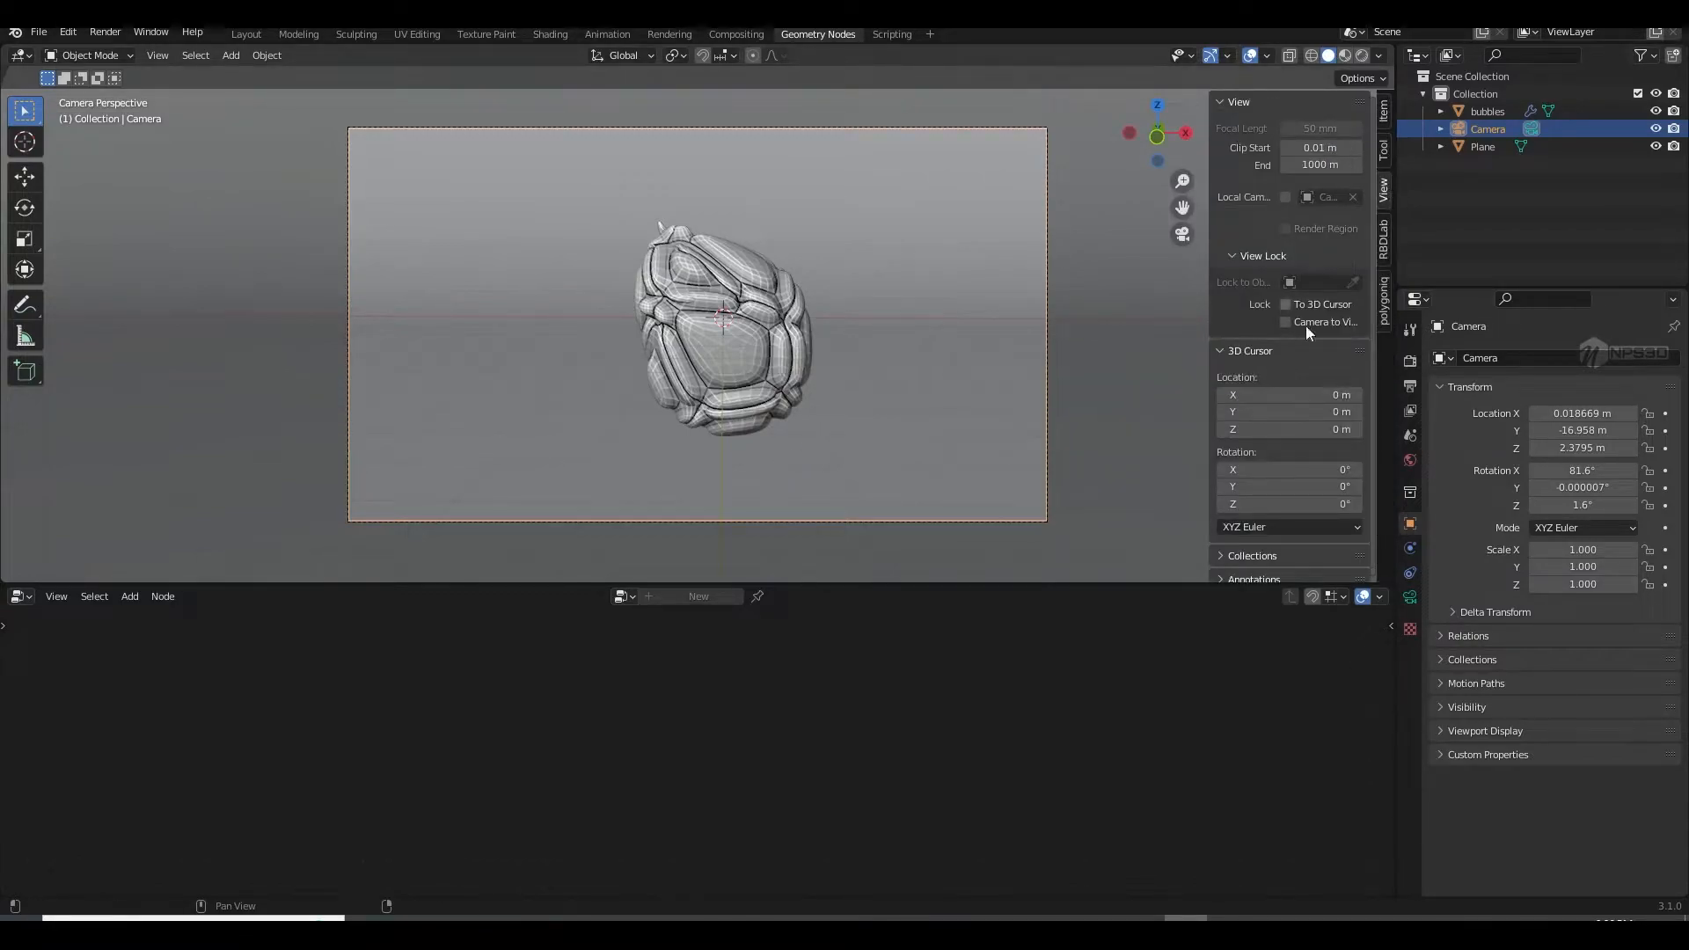
click(1410, 387)
click(1595, 382)
text(1200)
key(Return)
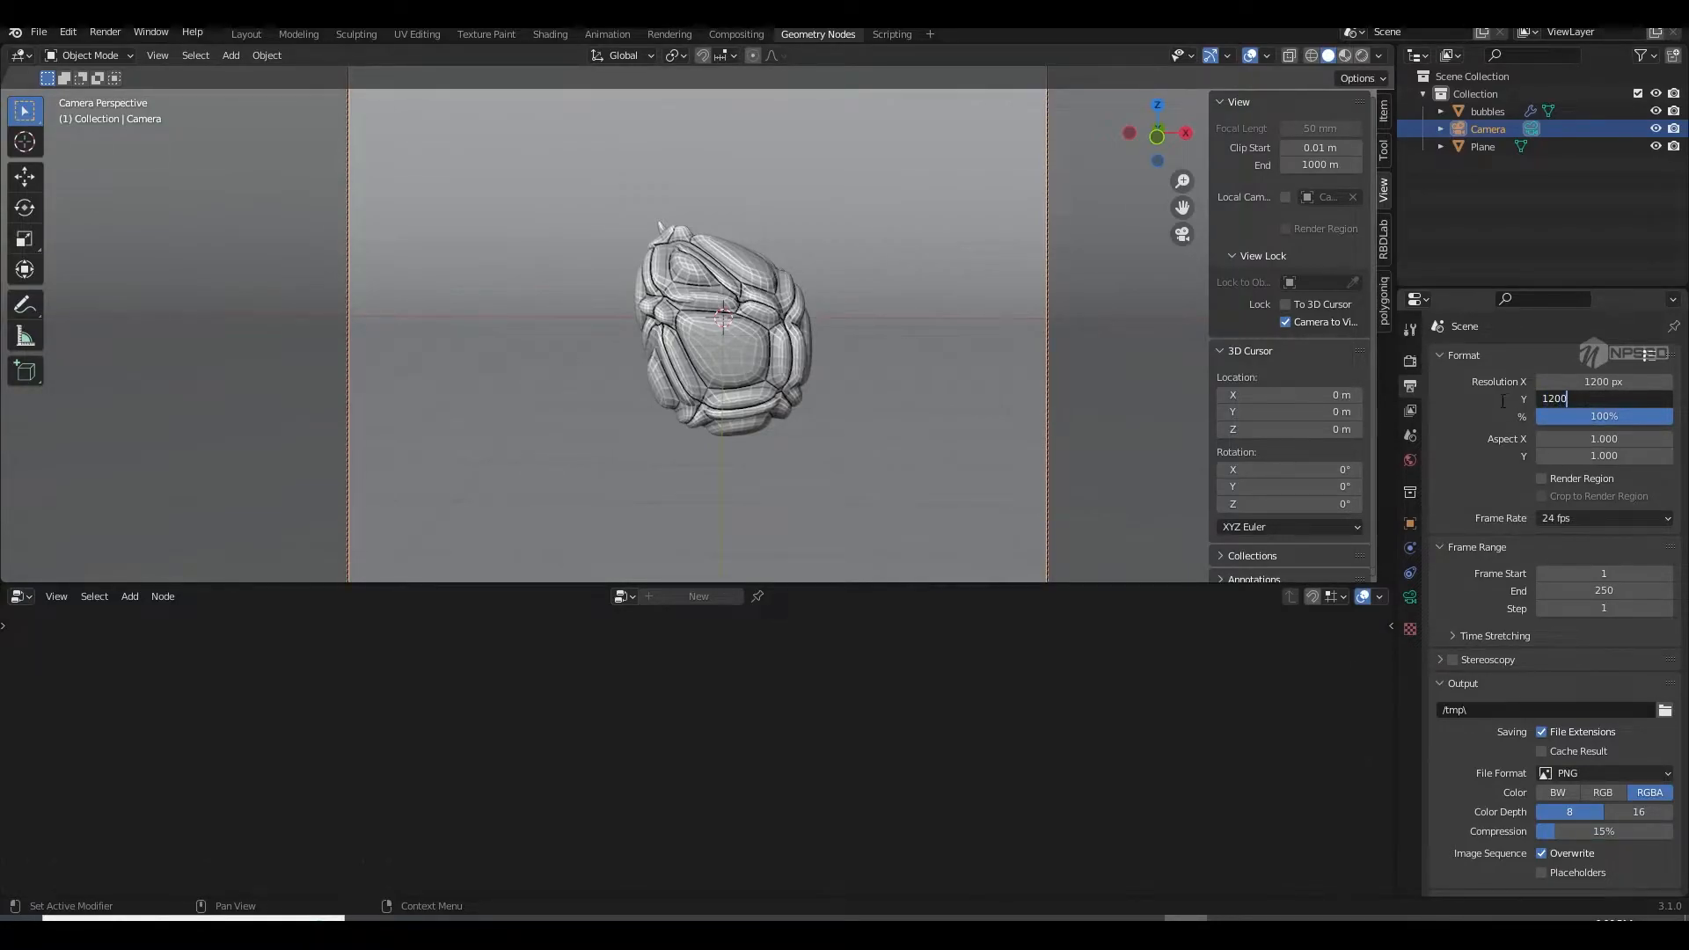
text(1200)
key(Return)
key(ctrl+s)
Step: Reframe the bubbles object through the camera, set the camera's focal length to 85 mm, and save the file
scroll(954, 377, down, 4)
scroll(953, 376, up, 4)
shift+middle_drag(1103, 396, 1068, 415)
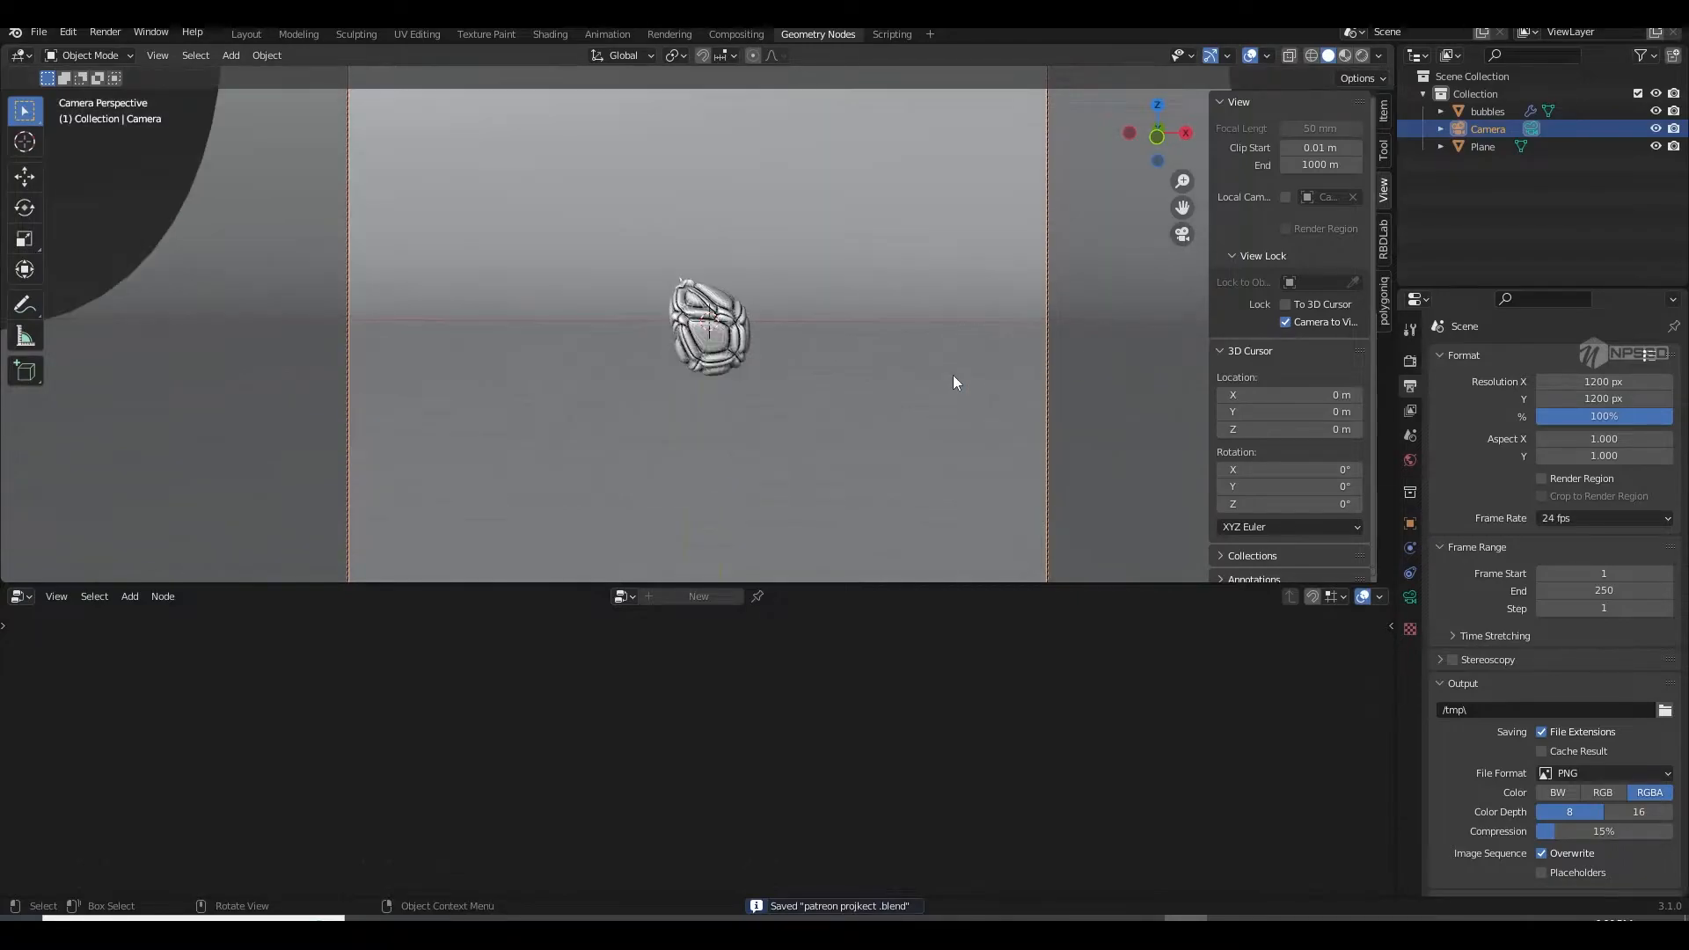
click(1409, 597)
click(1583, 443)
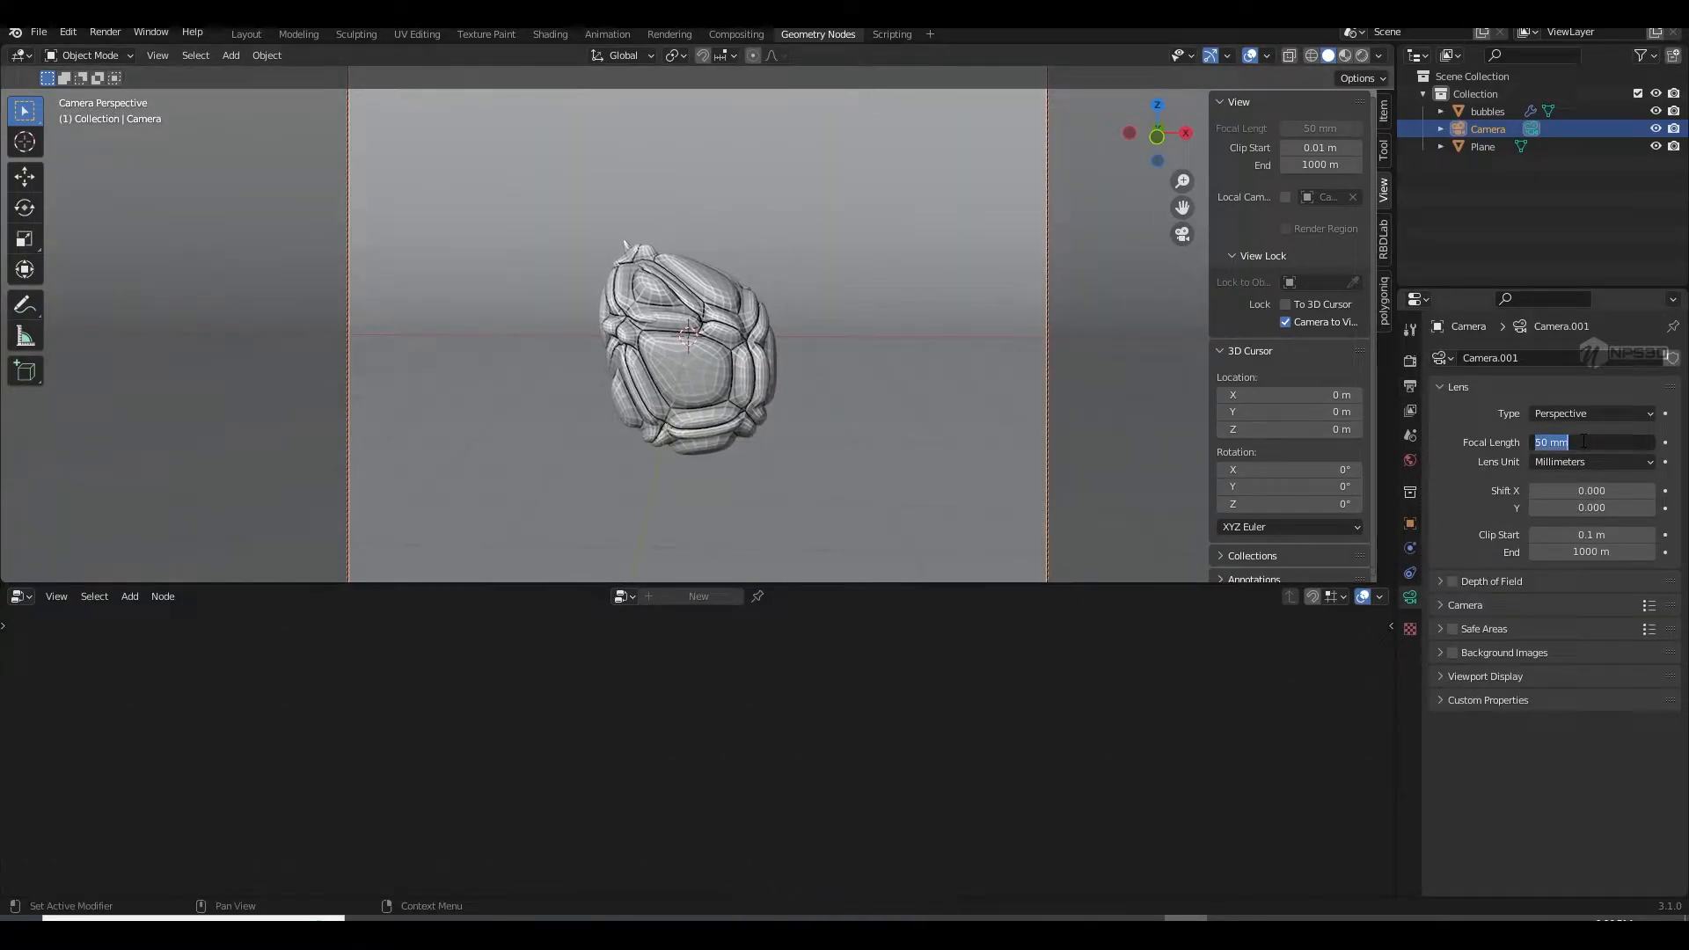
text(85)
key(Return)
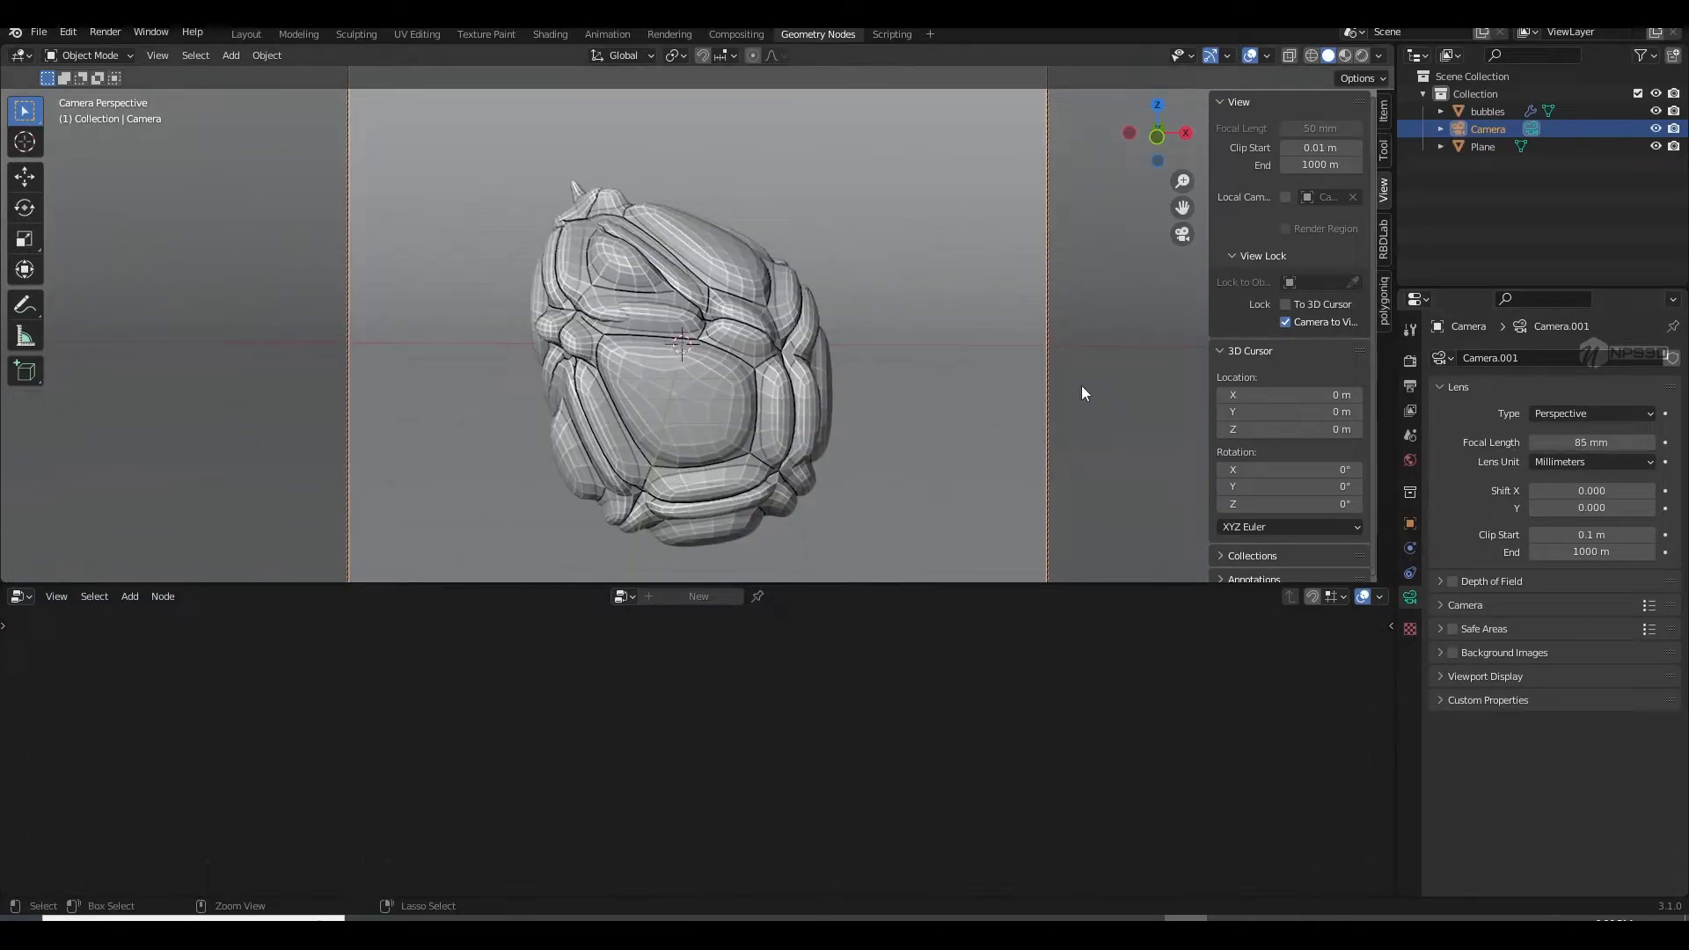
key(ctrl+s)
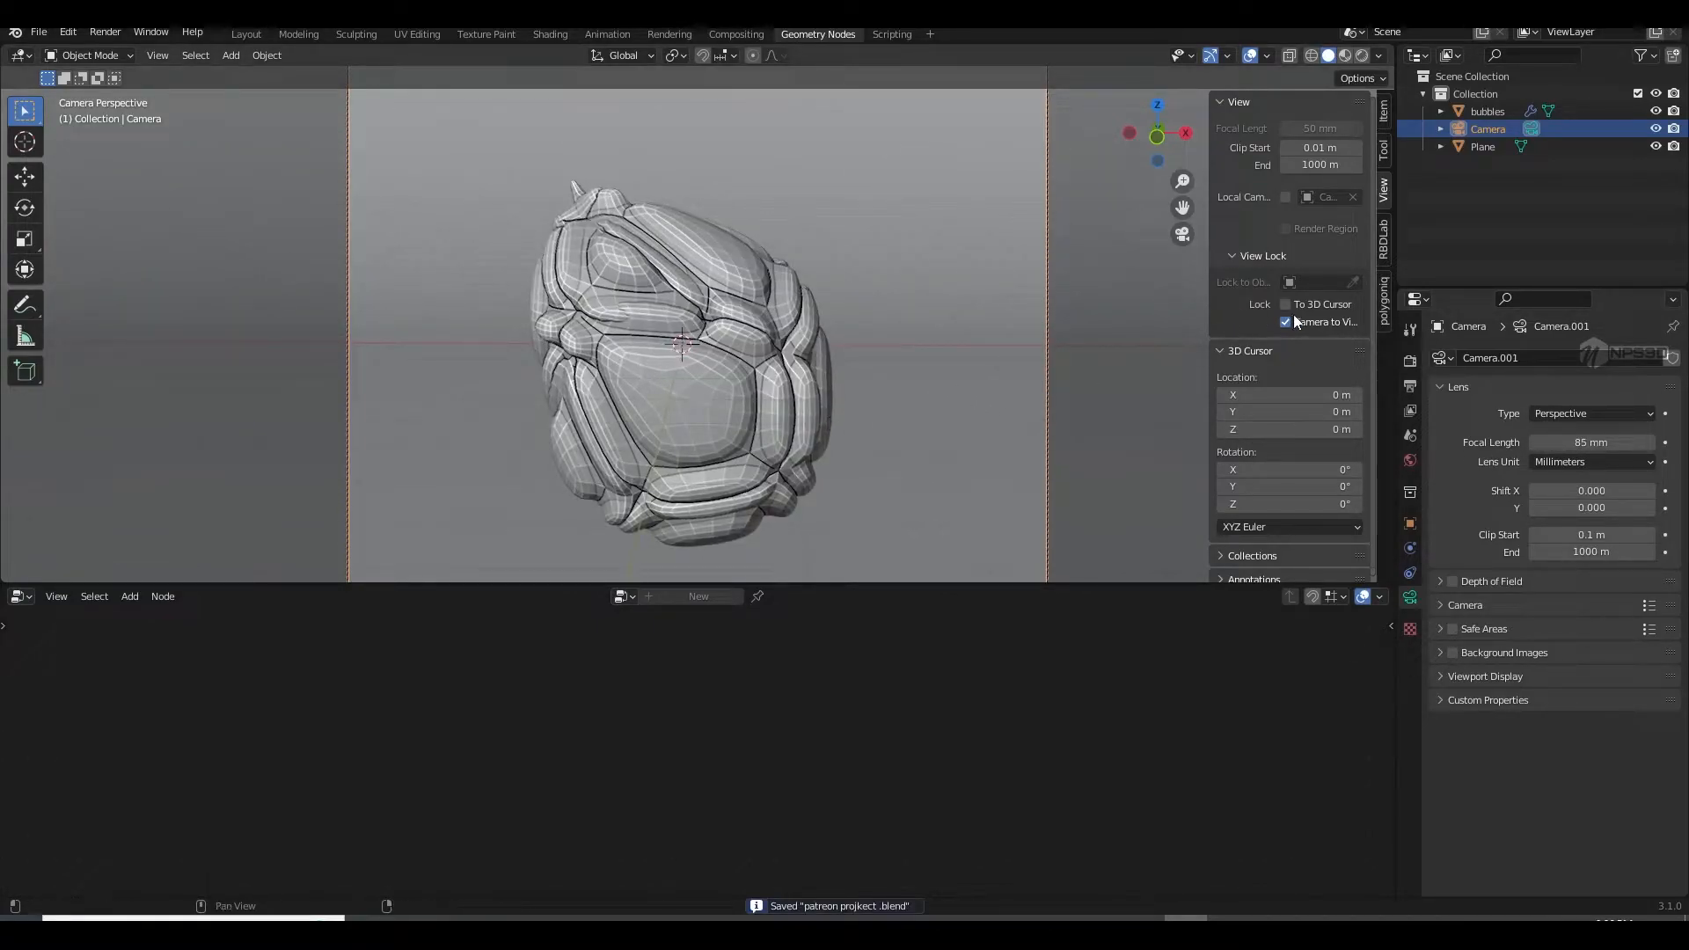
Step: Fine-tune the camera framing so the bubbles object sits slightly higher in the square frame, save, and hide the sidebar
scroll(904, 356, down, 2)
shift+middle_drag(897, 405, 846, 411)
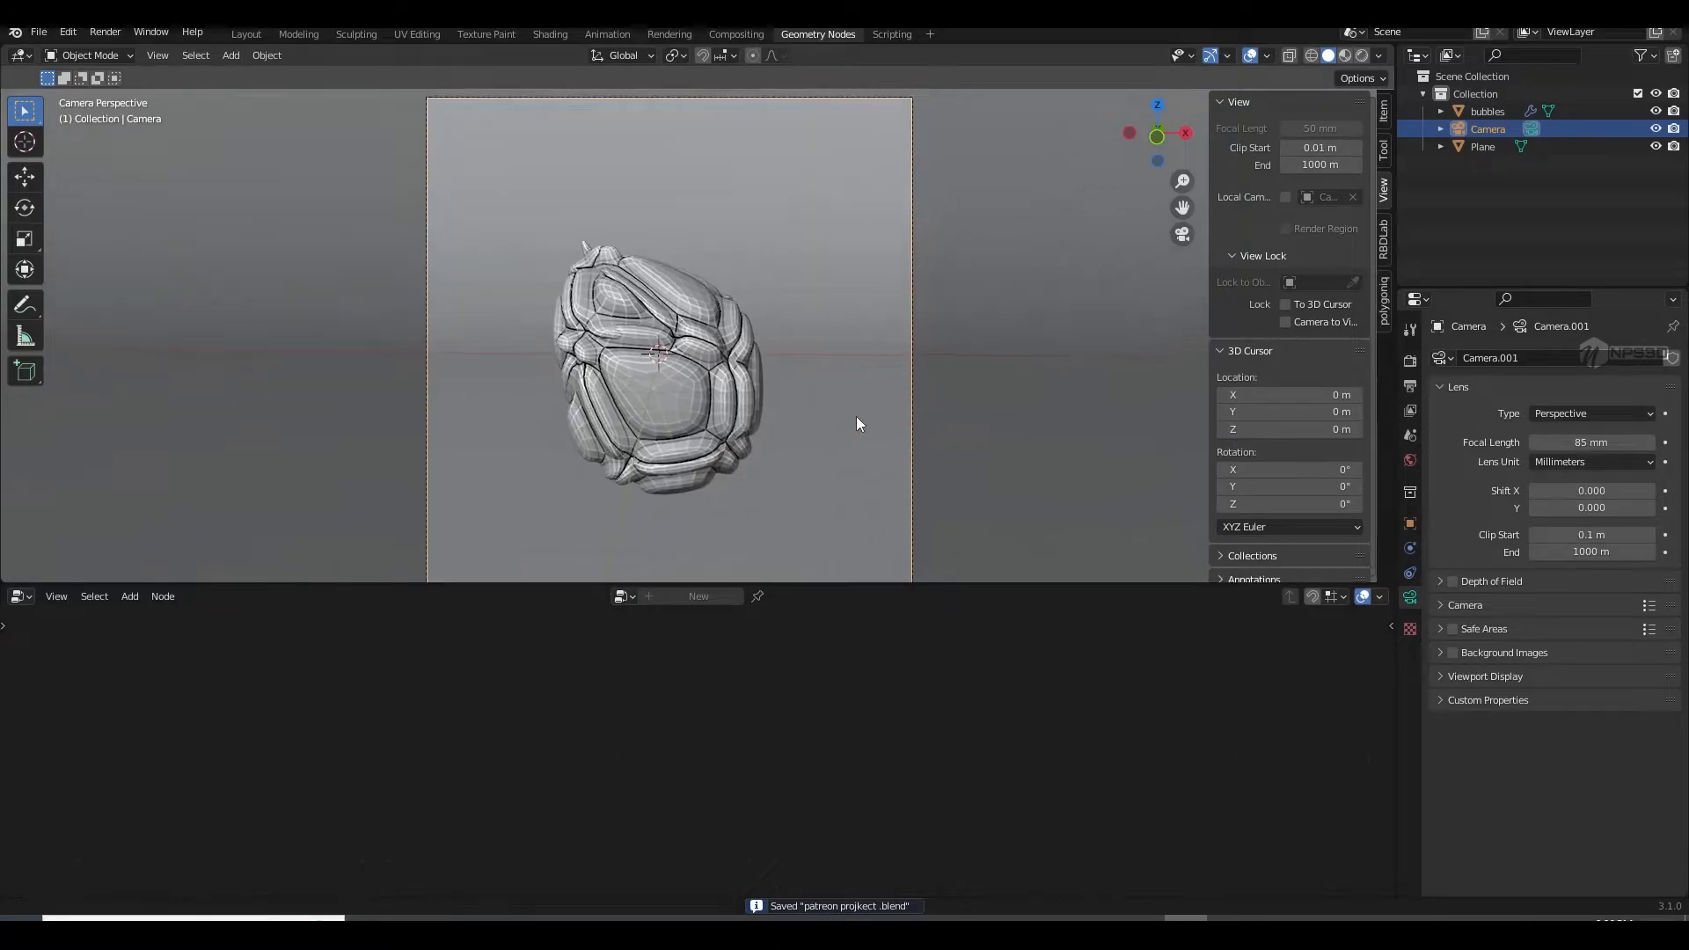
scroll(846, 410, down, 1)
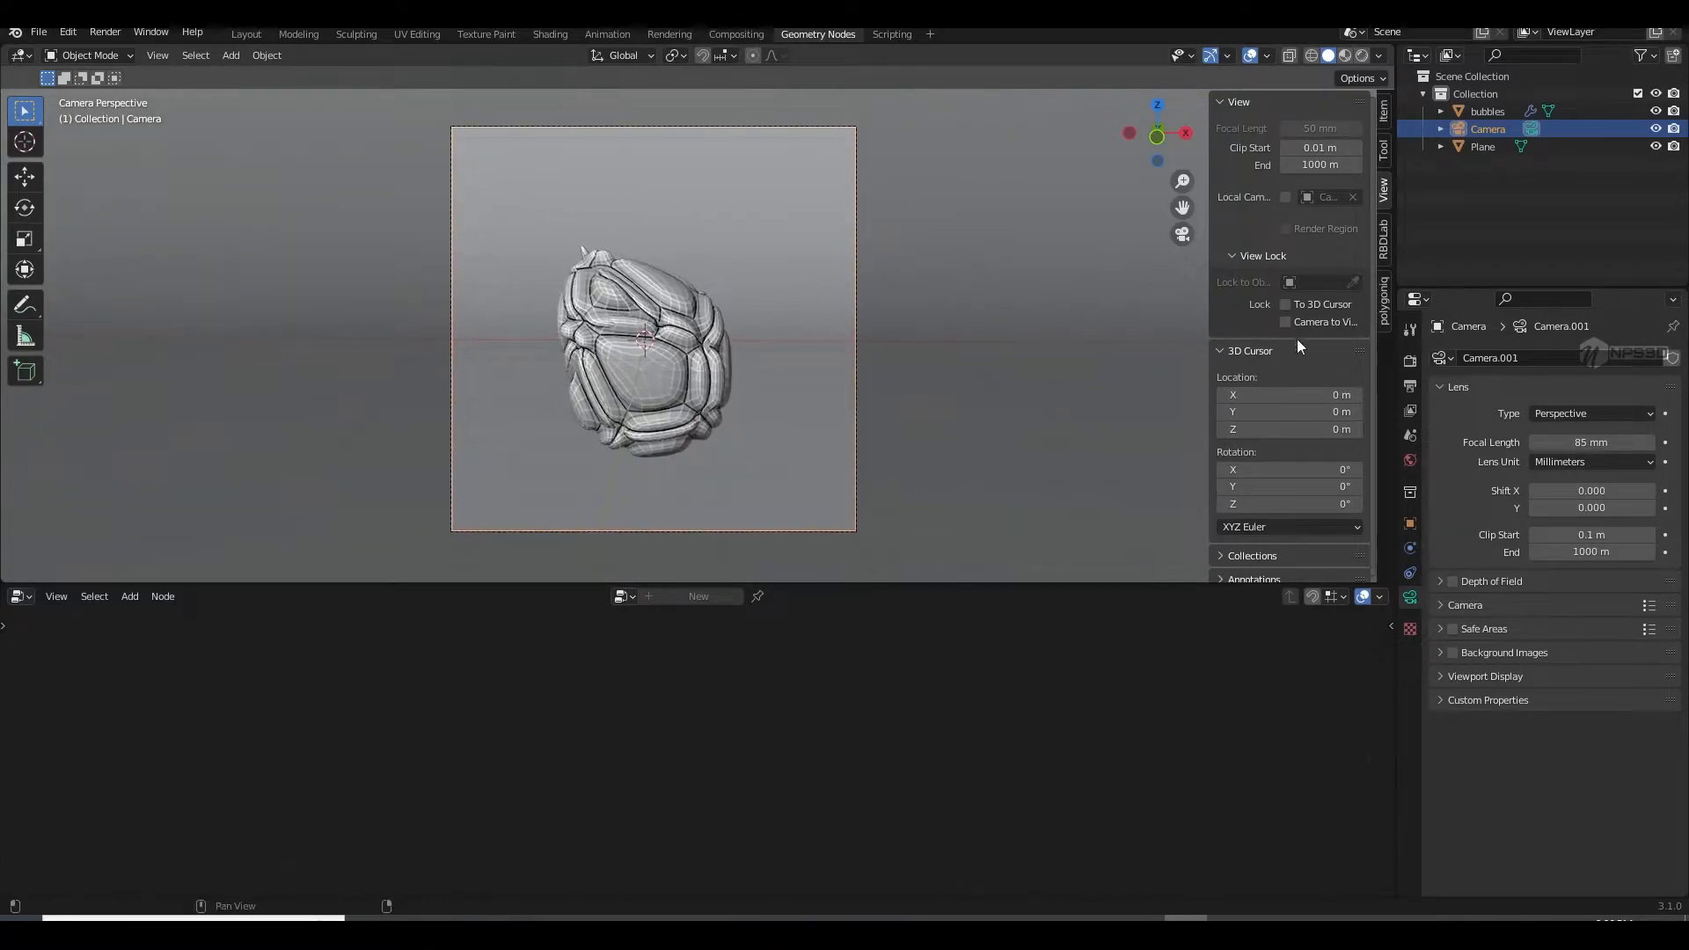
middle_drag(1207, 331, 811, 378)
key(ctrl+s)
key(n)
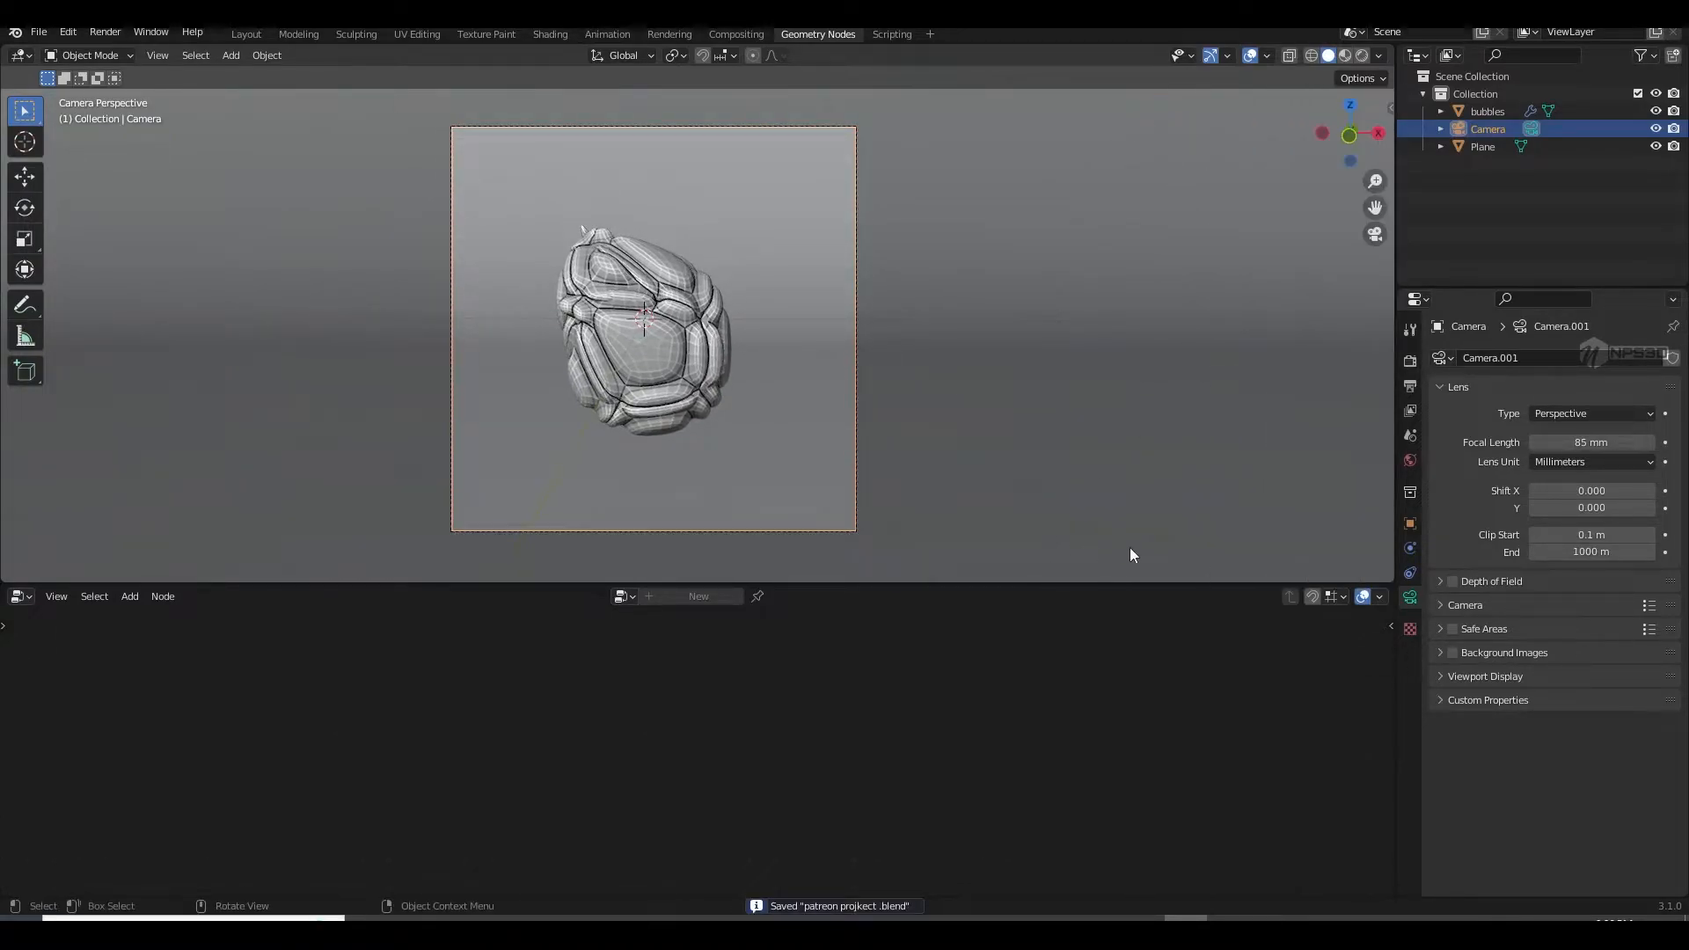
Step: In the Layout workspace, look through the camera, split the 3D viewport into two side-by-side views, and hide the new view's tools
click(250, 35)
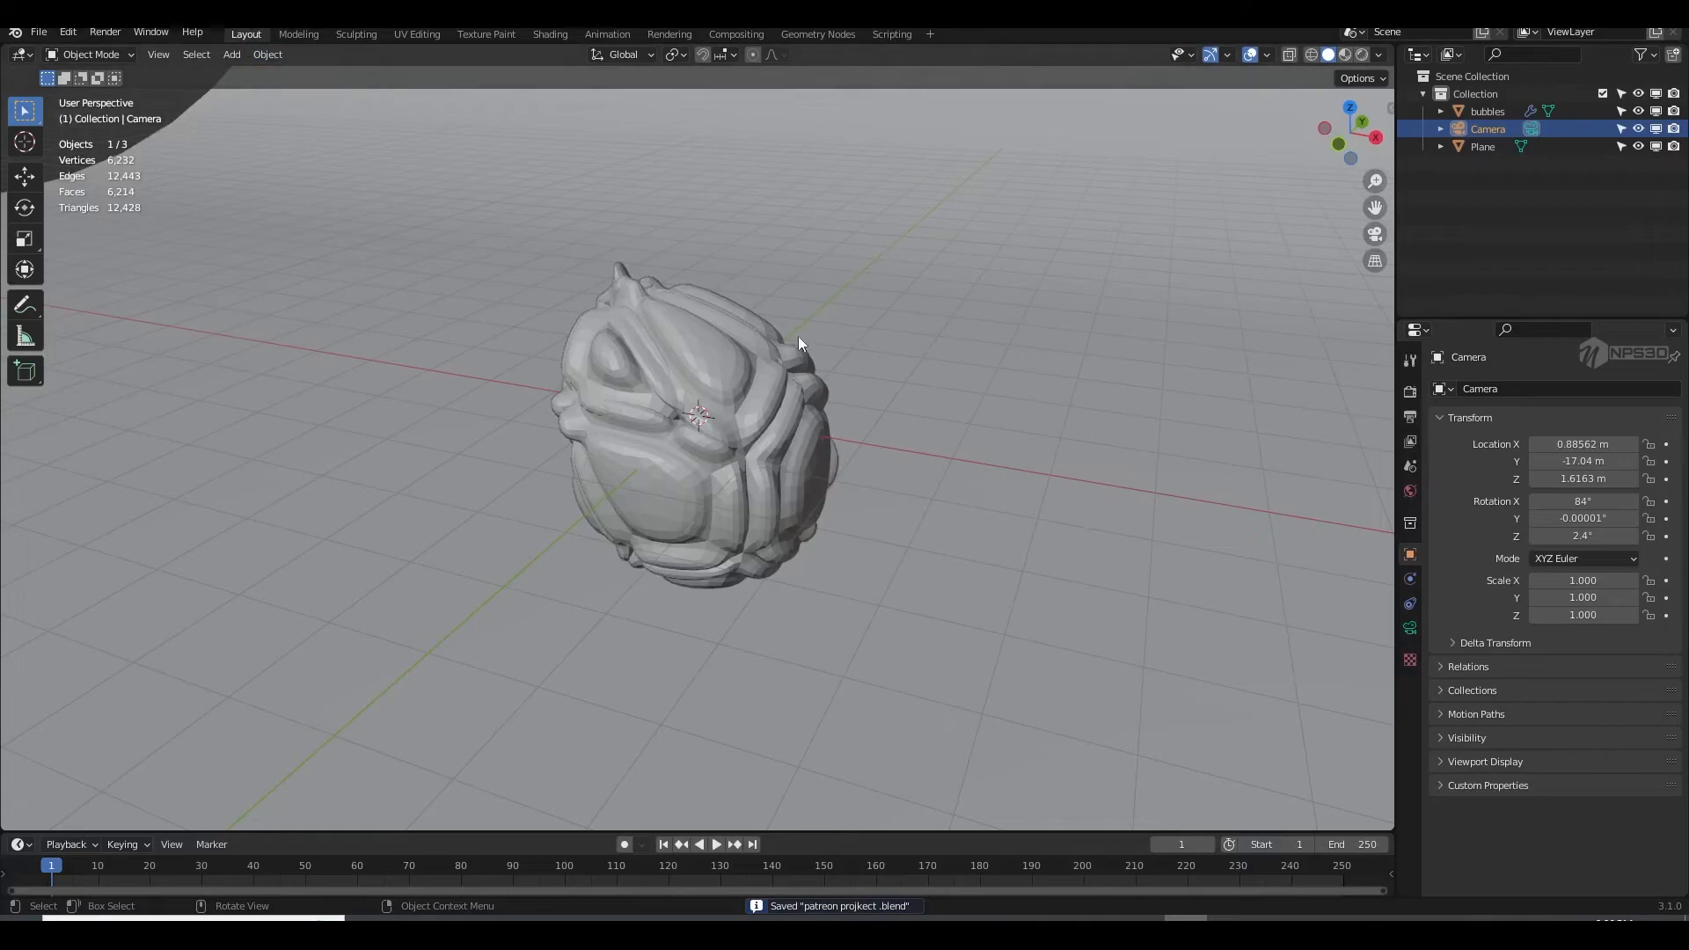
click(1373, 235)
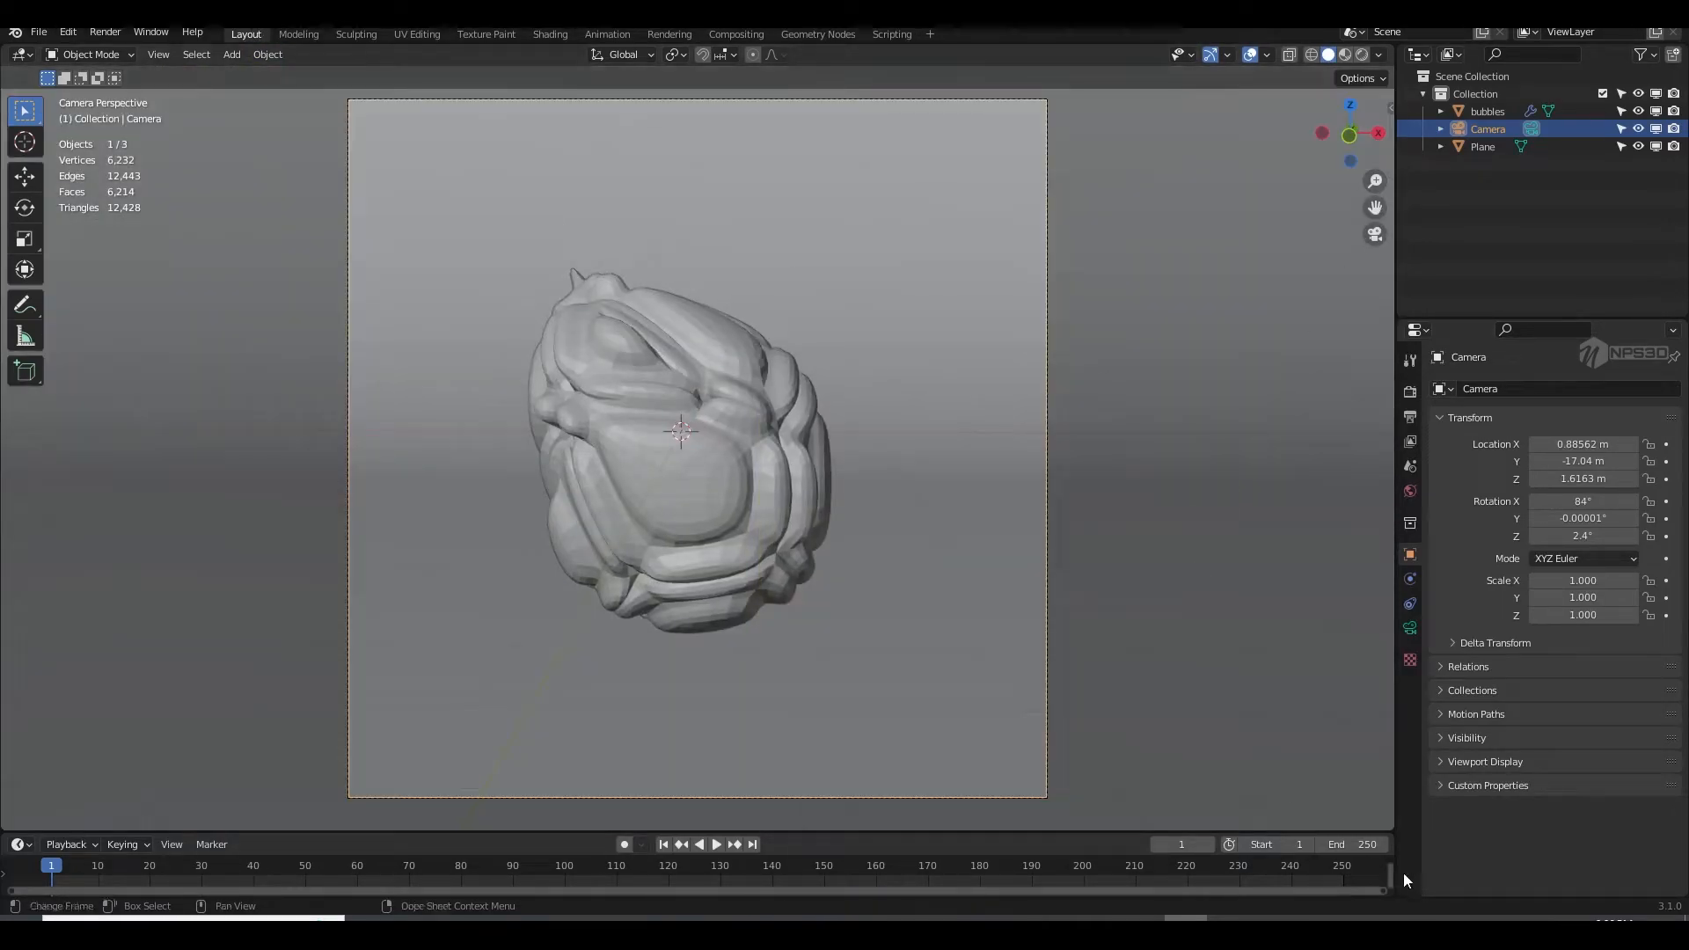
drag(1390, 827, 690, 774)
scroll(605, 721, up, 2)
shift+middle_drag(605, 720, 605, 725)
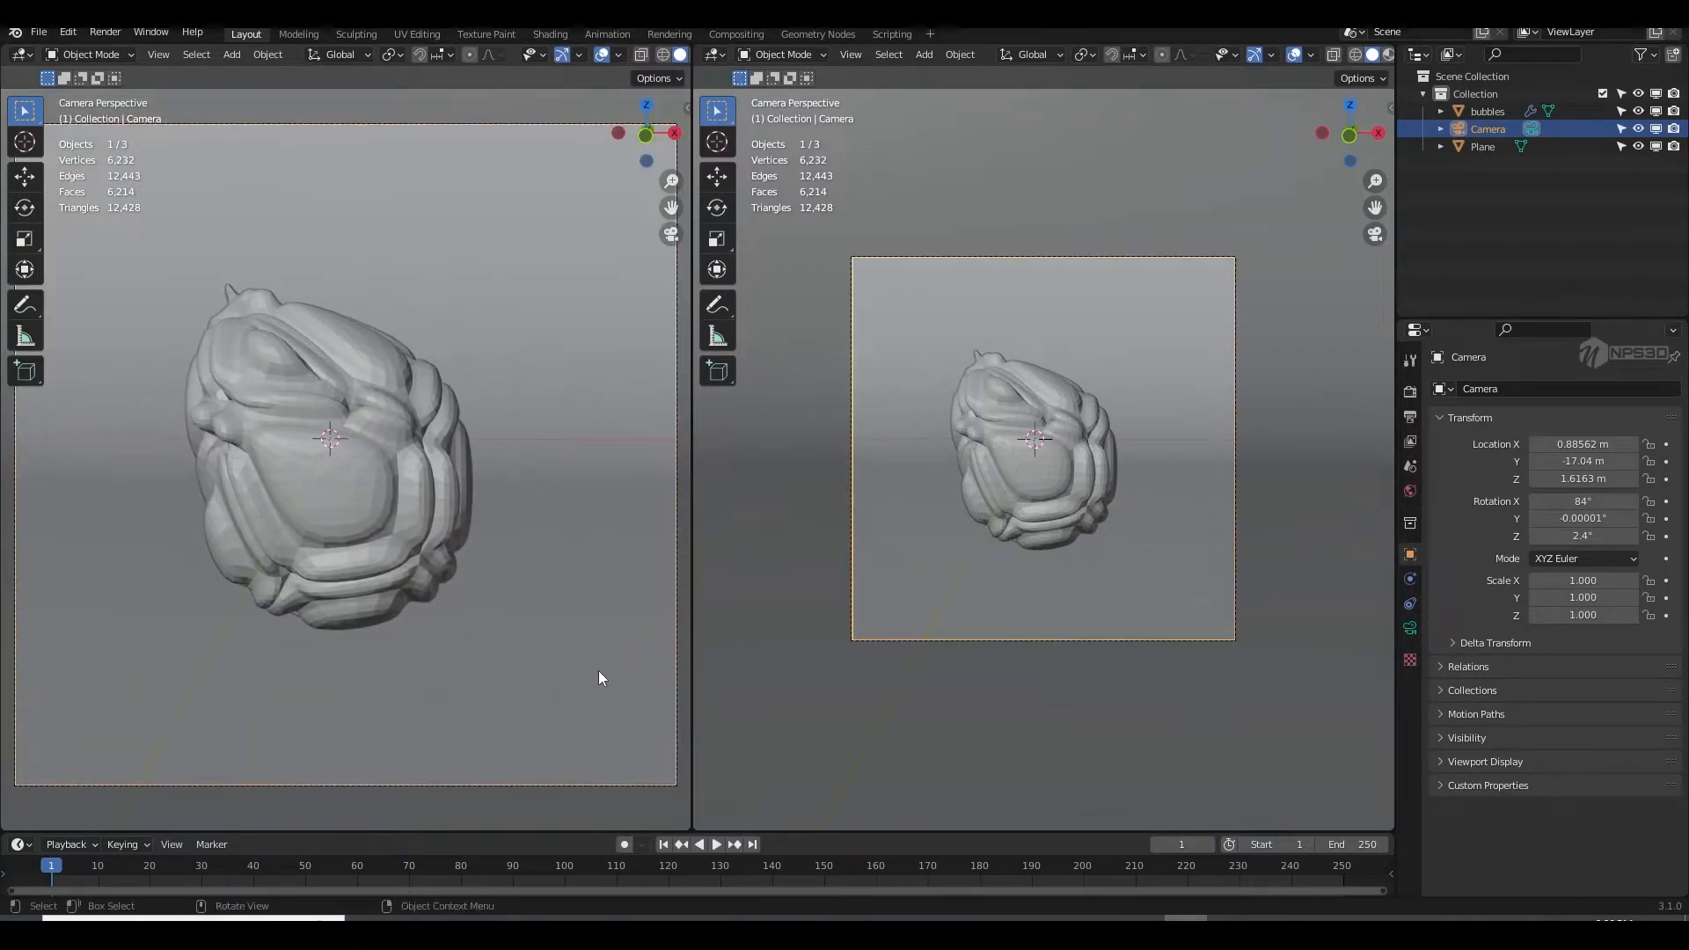
key(t)
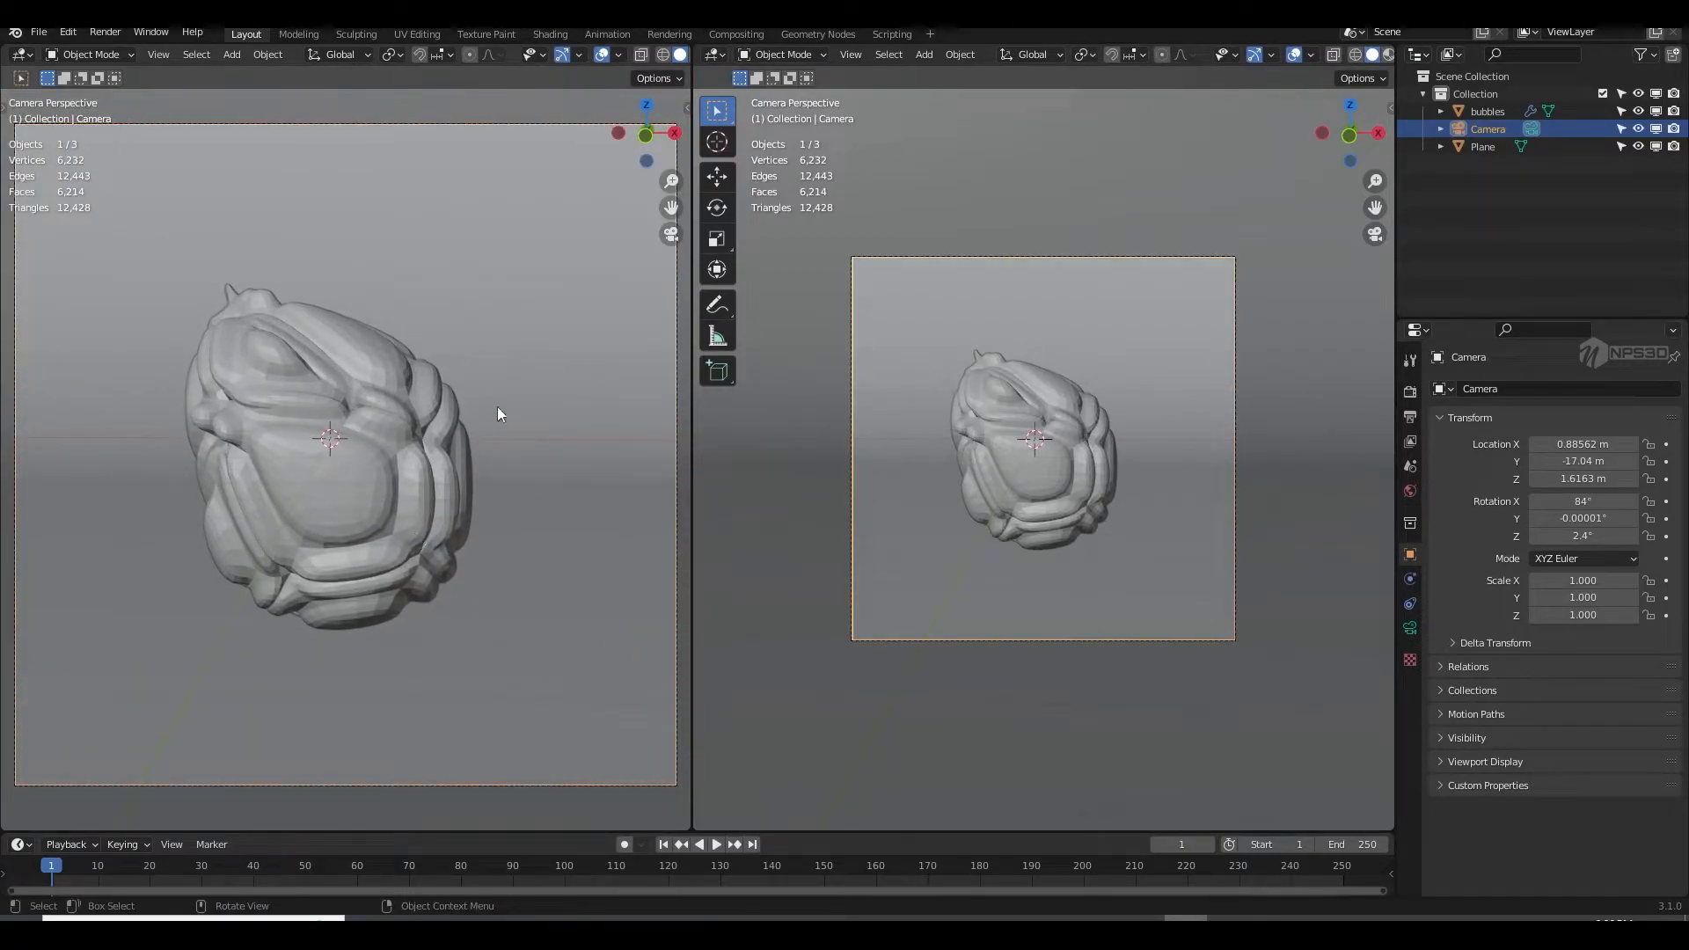
Step: Switch the 3D view without tools to Rendered shading and save the file
scroll(639, 55, down, 3)
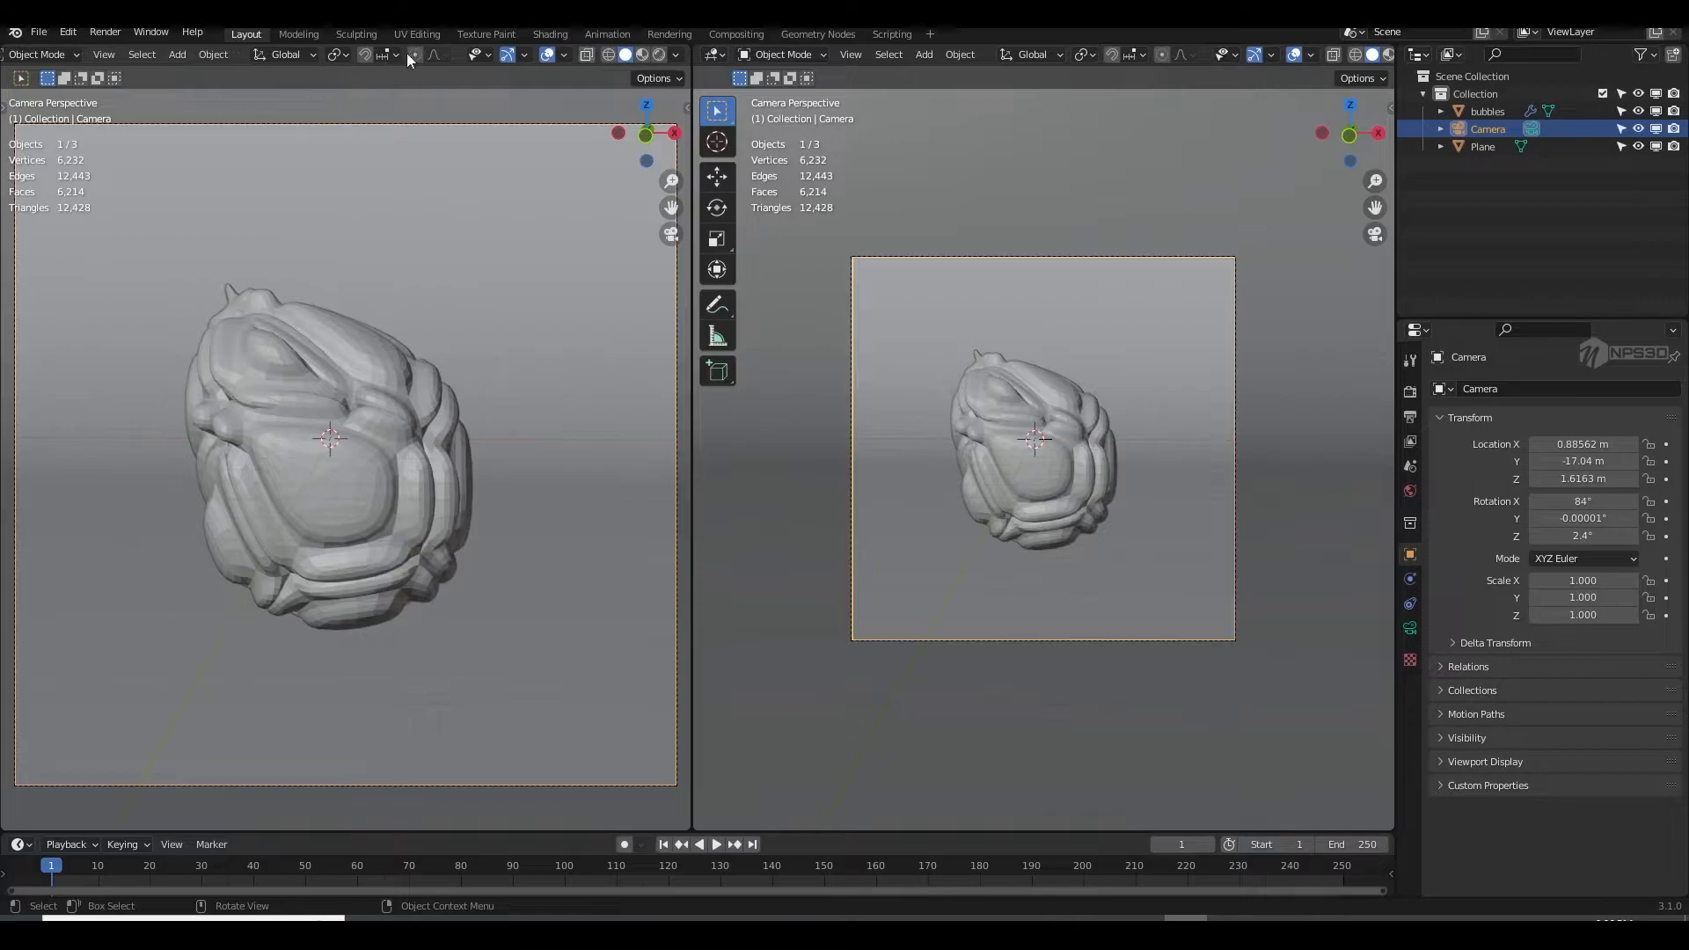
click(660, 54)
key(ctrl+s)
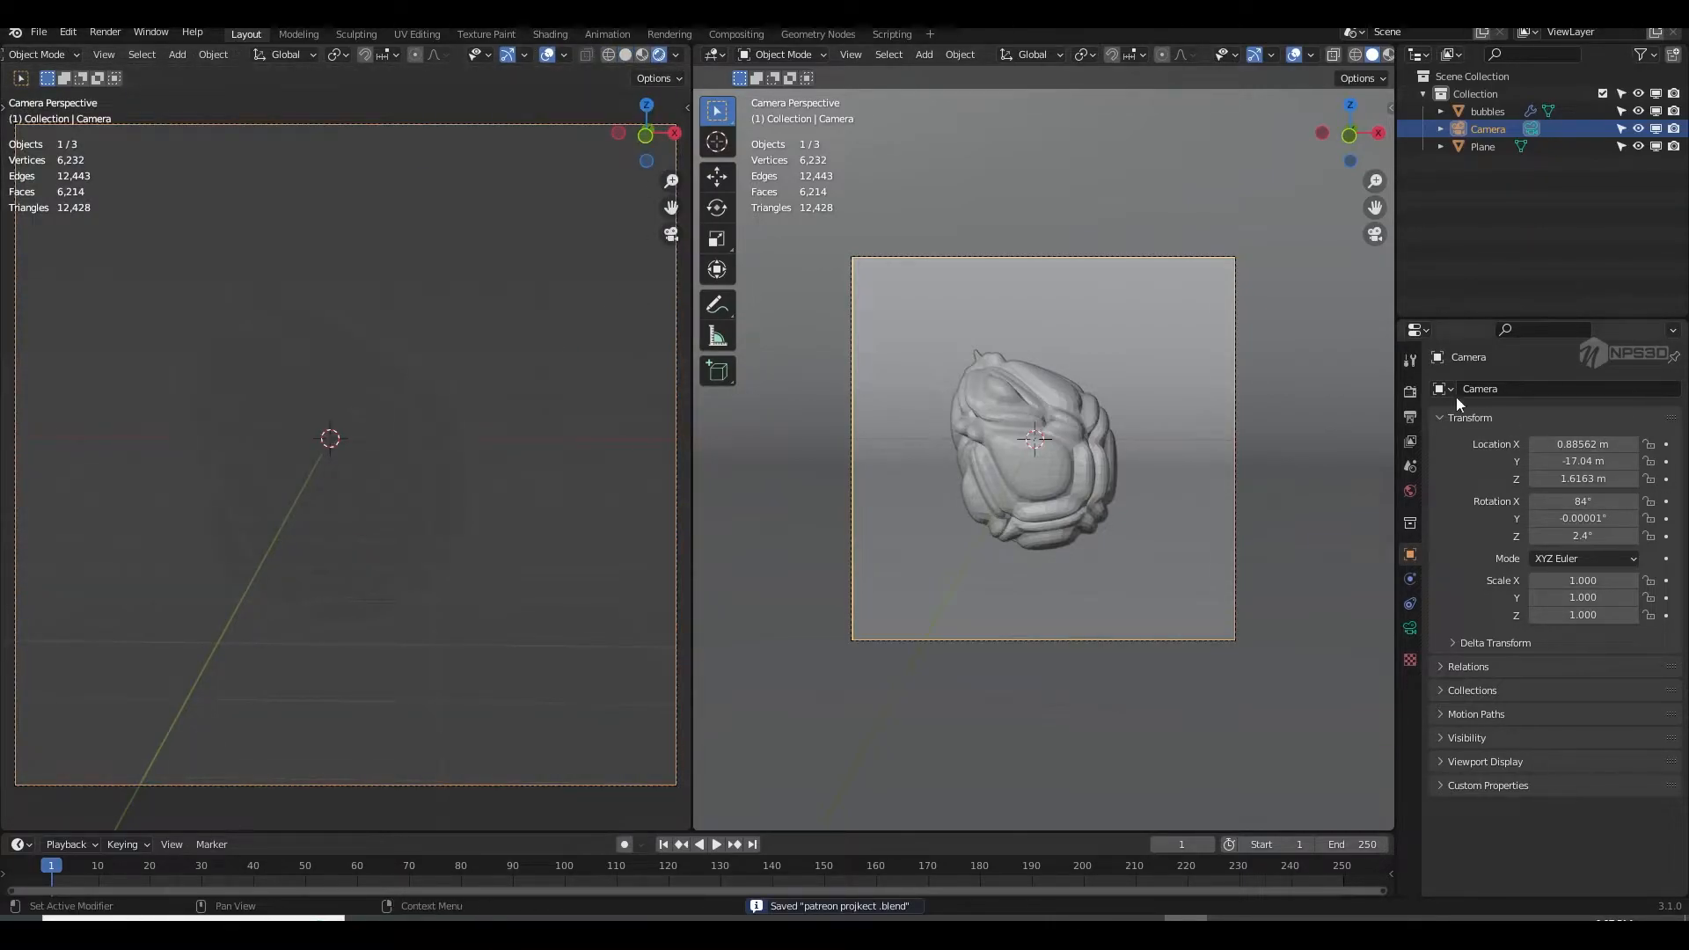
Step: Set the render engine to Cycles with GPU Compute as the device, and save the file
click(1411, 392)
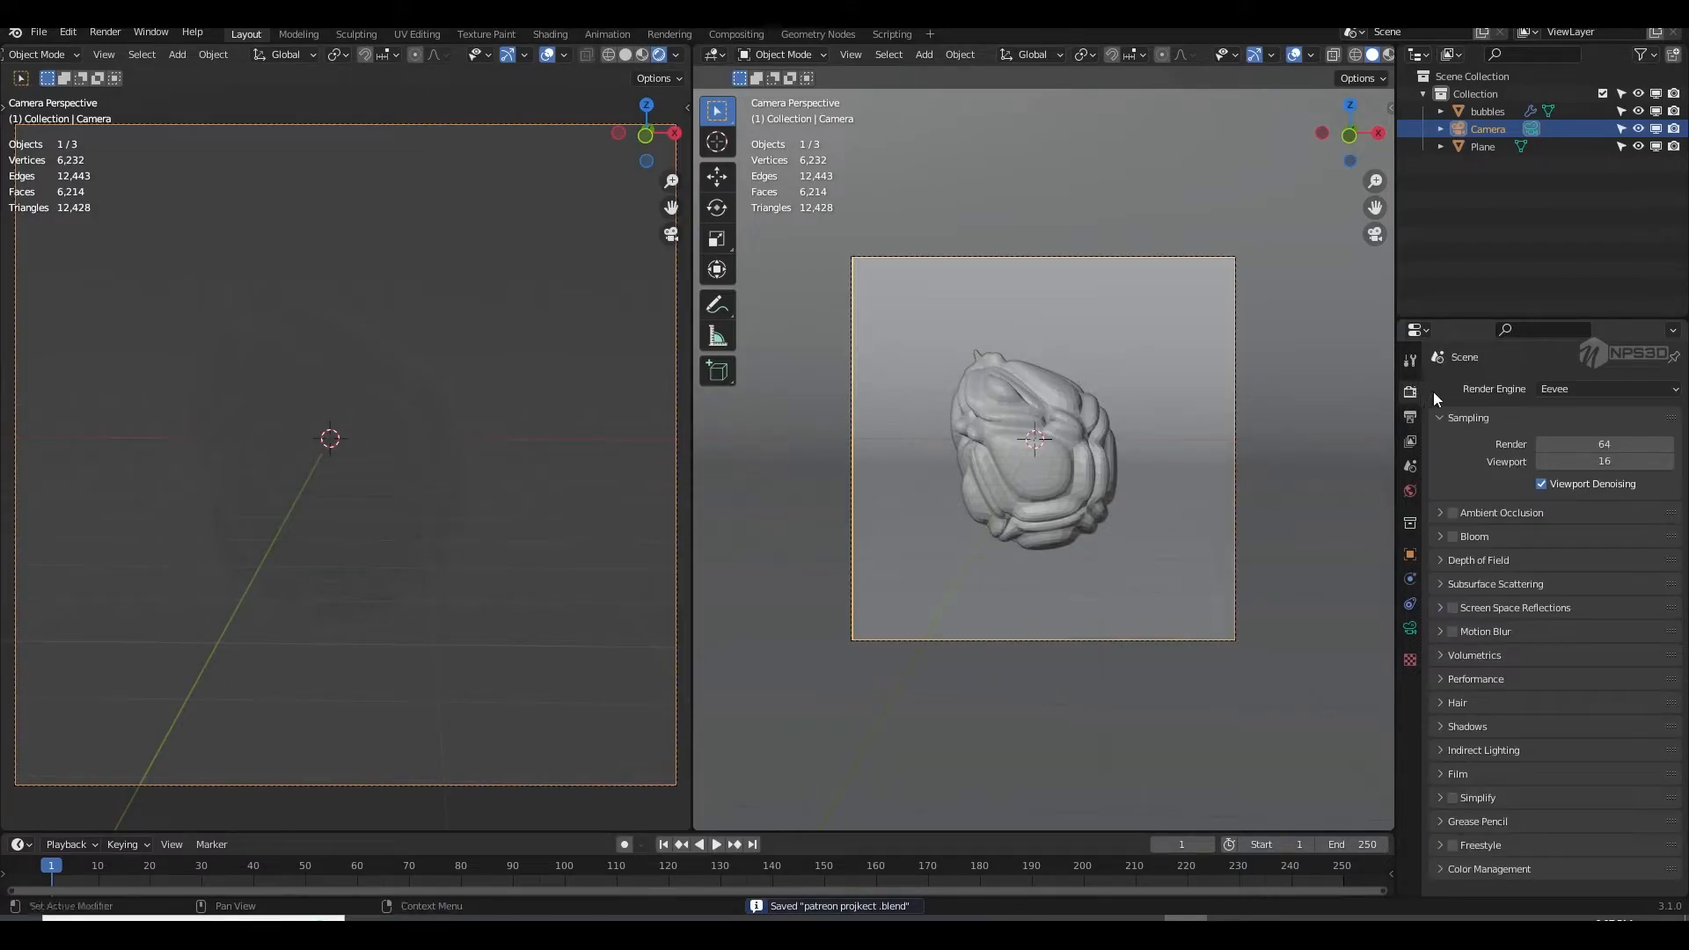
click(1571, 389)
click(1564, 450)
click(1561, 431)
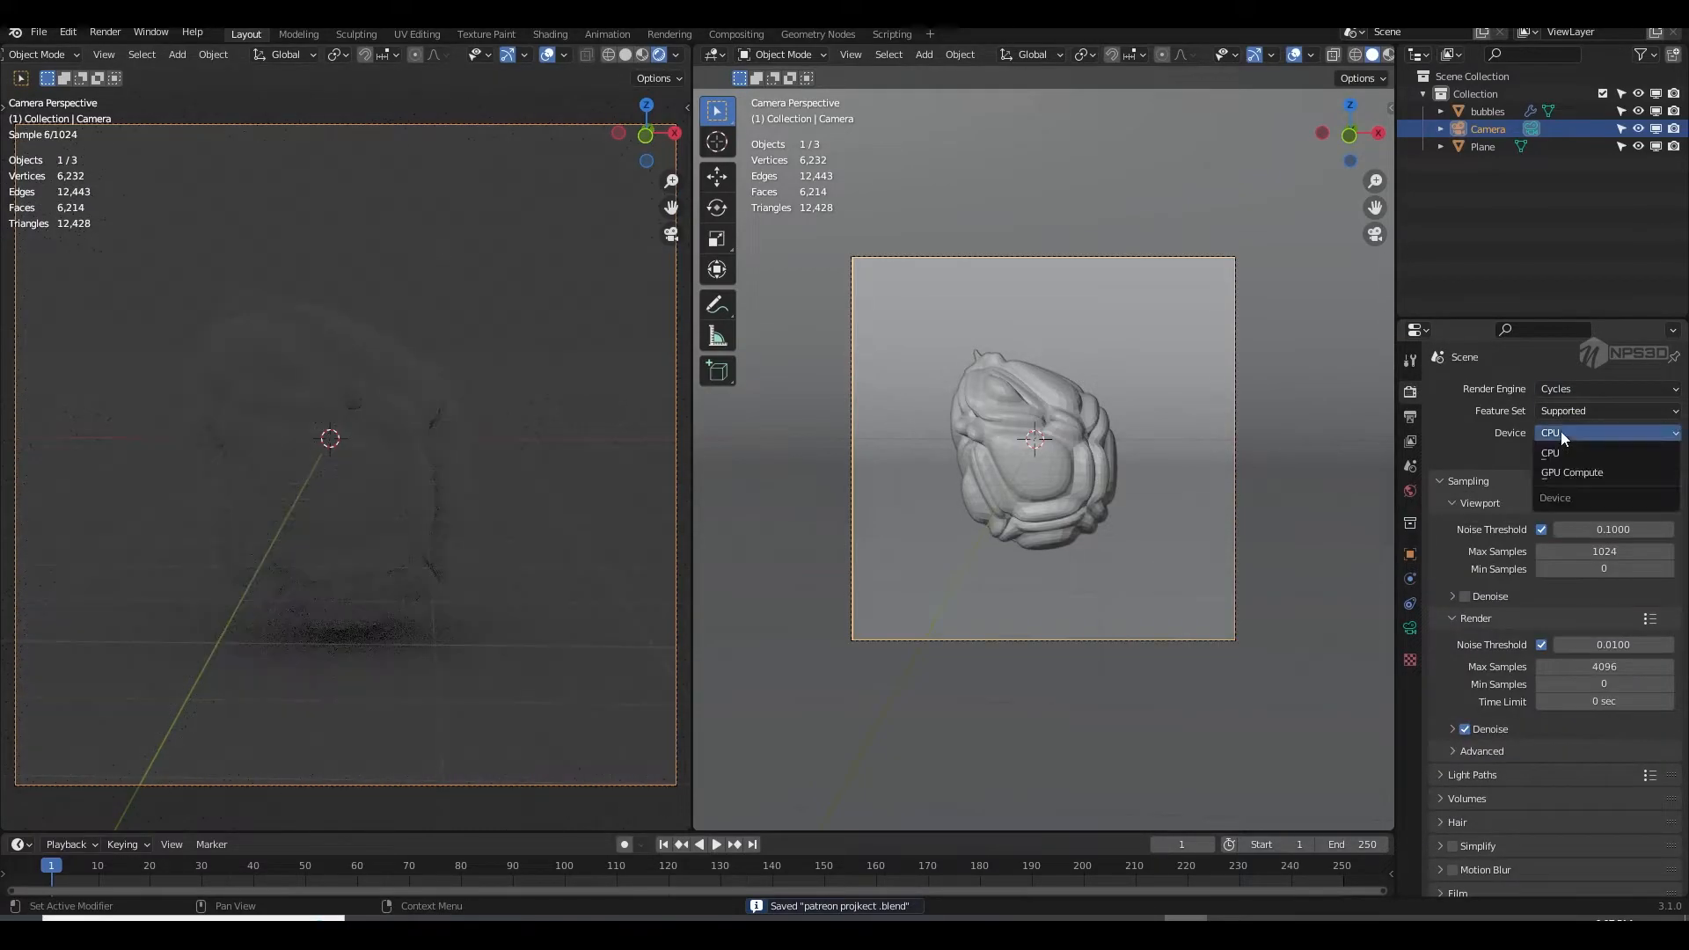
click(1566, 475)
key(ctrl+s)
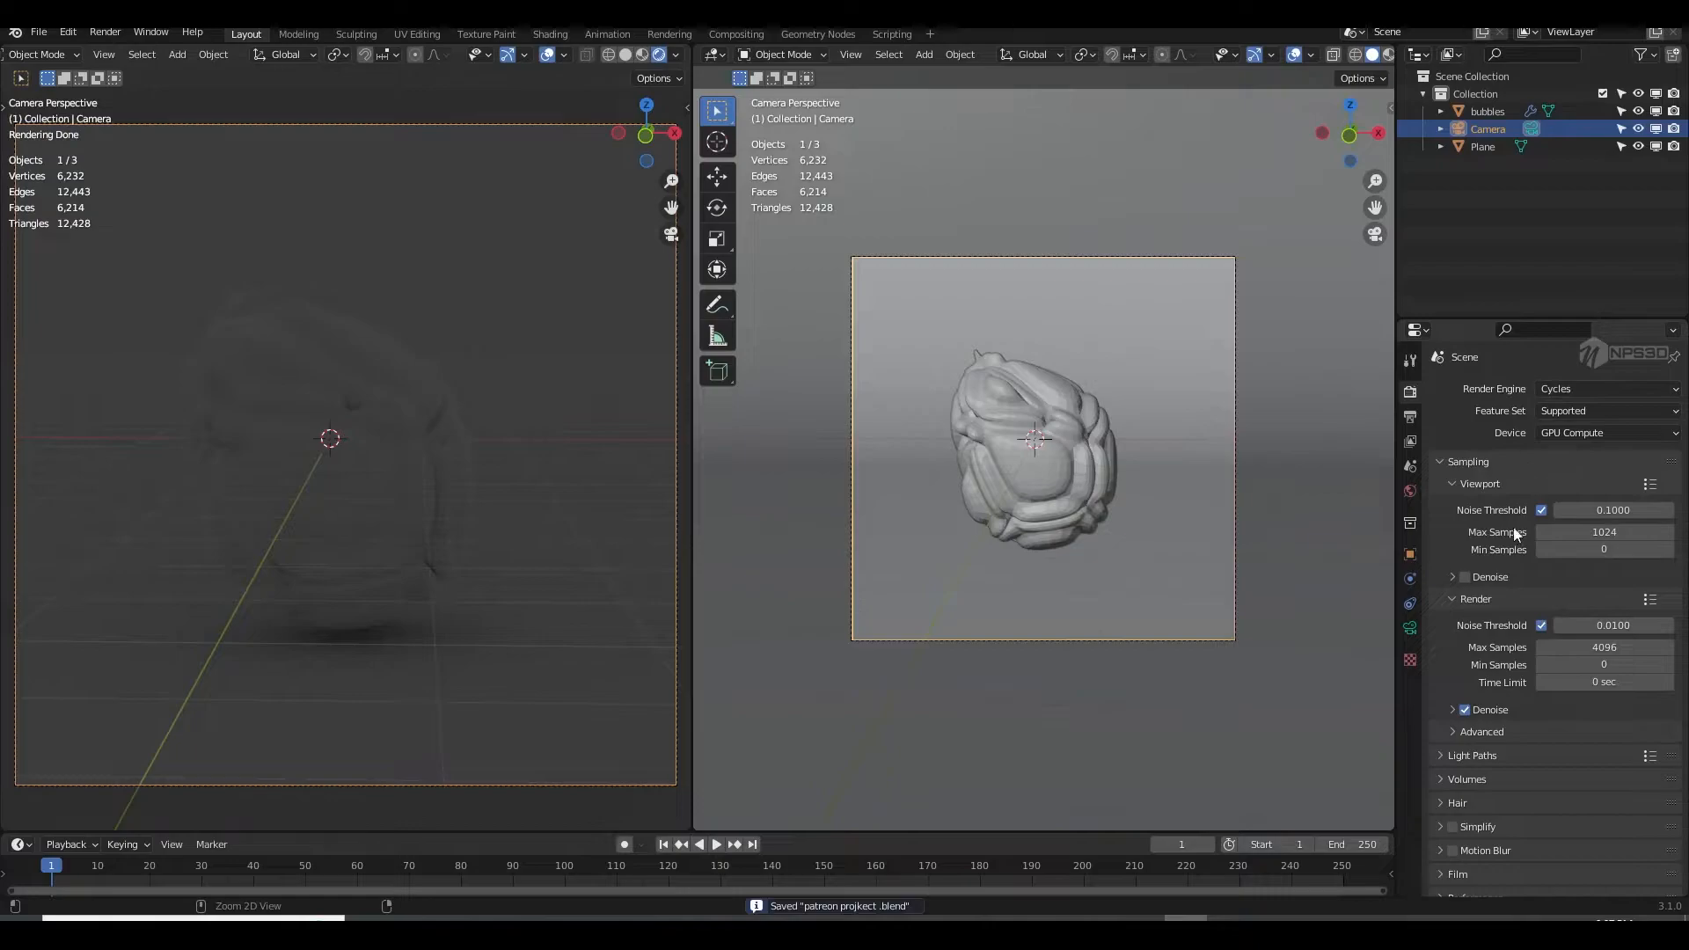
Step: Enable viewport denoising, limit the viewport's maximum samples to 32, and collapse the sampling settings
click(1464, 577)
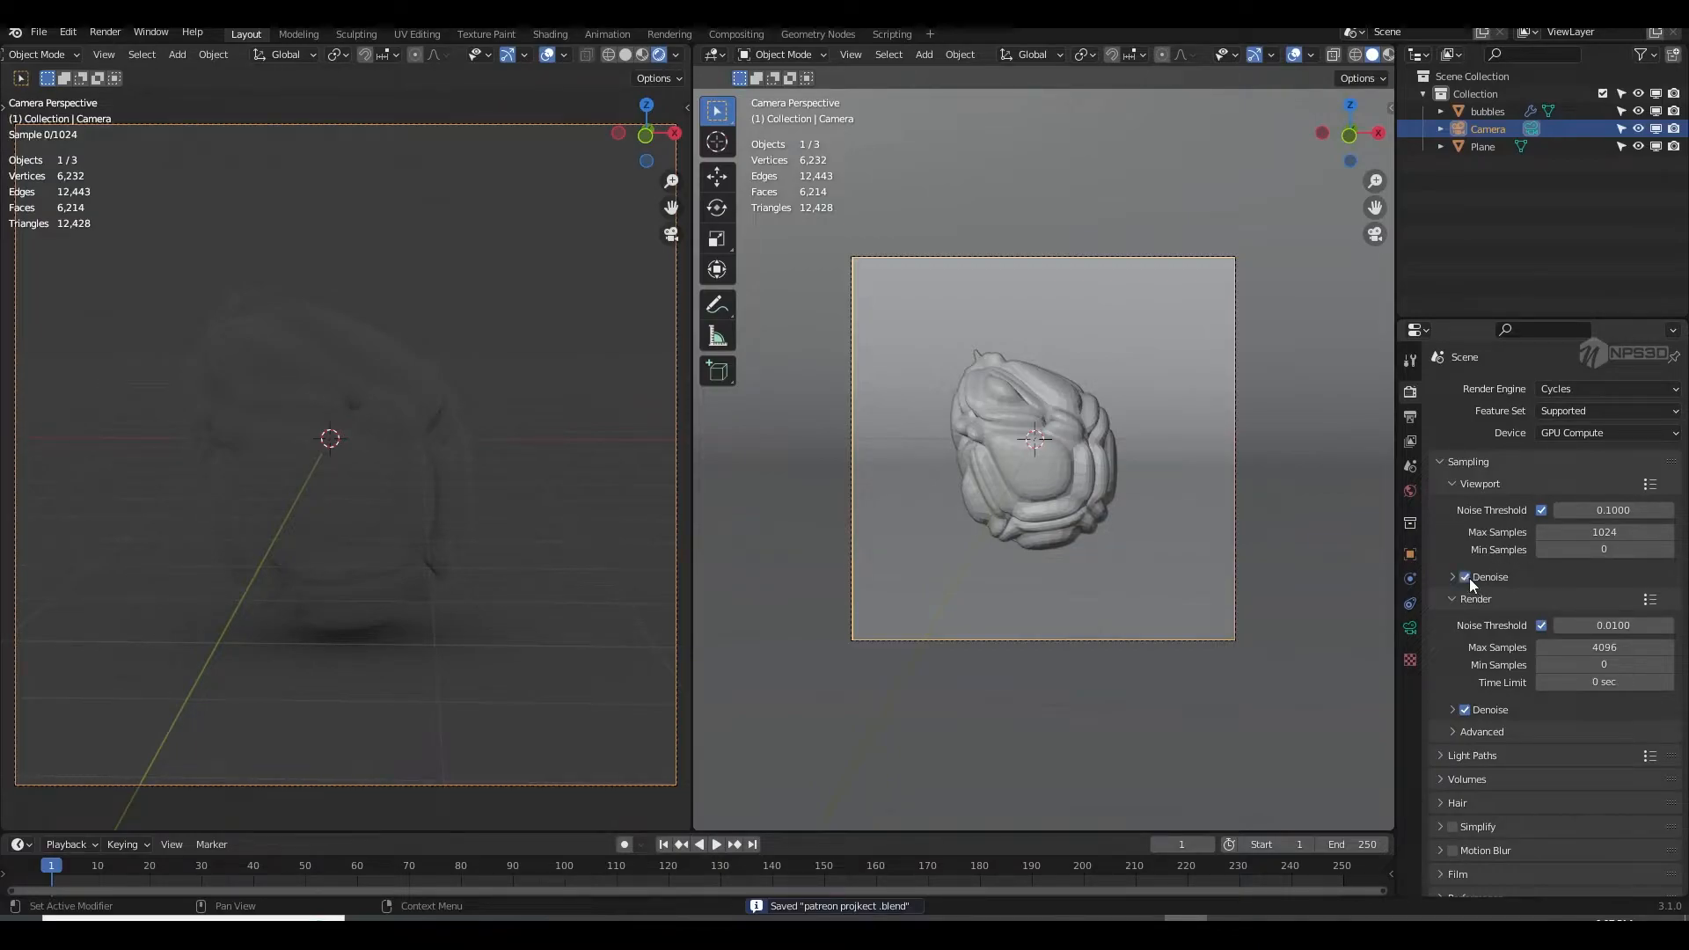
click(1603, 531)
text(32)
key(Return)
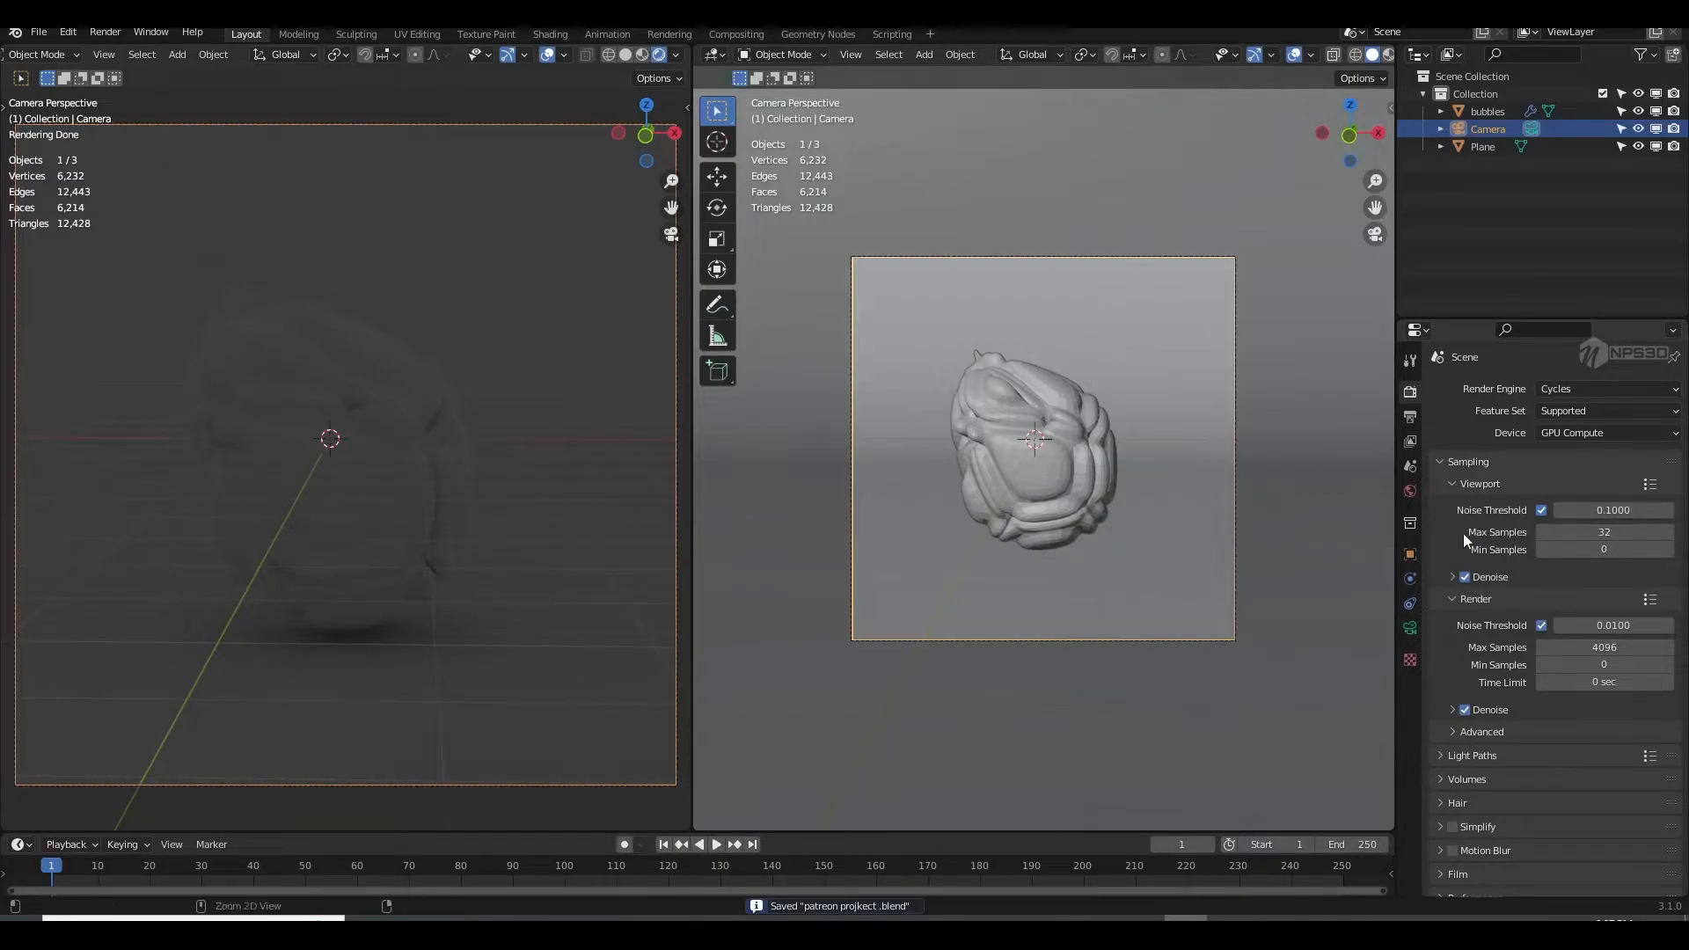
click(1444, 461)
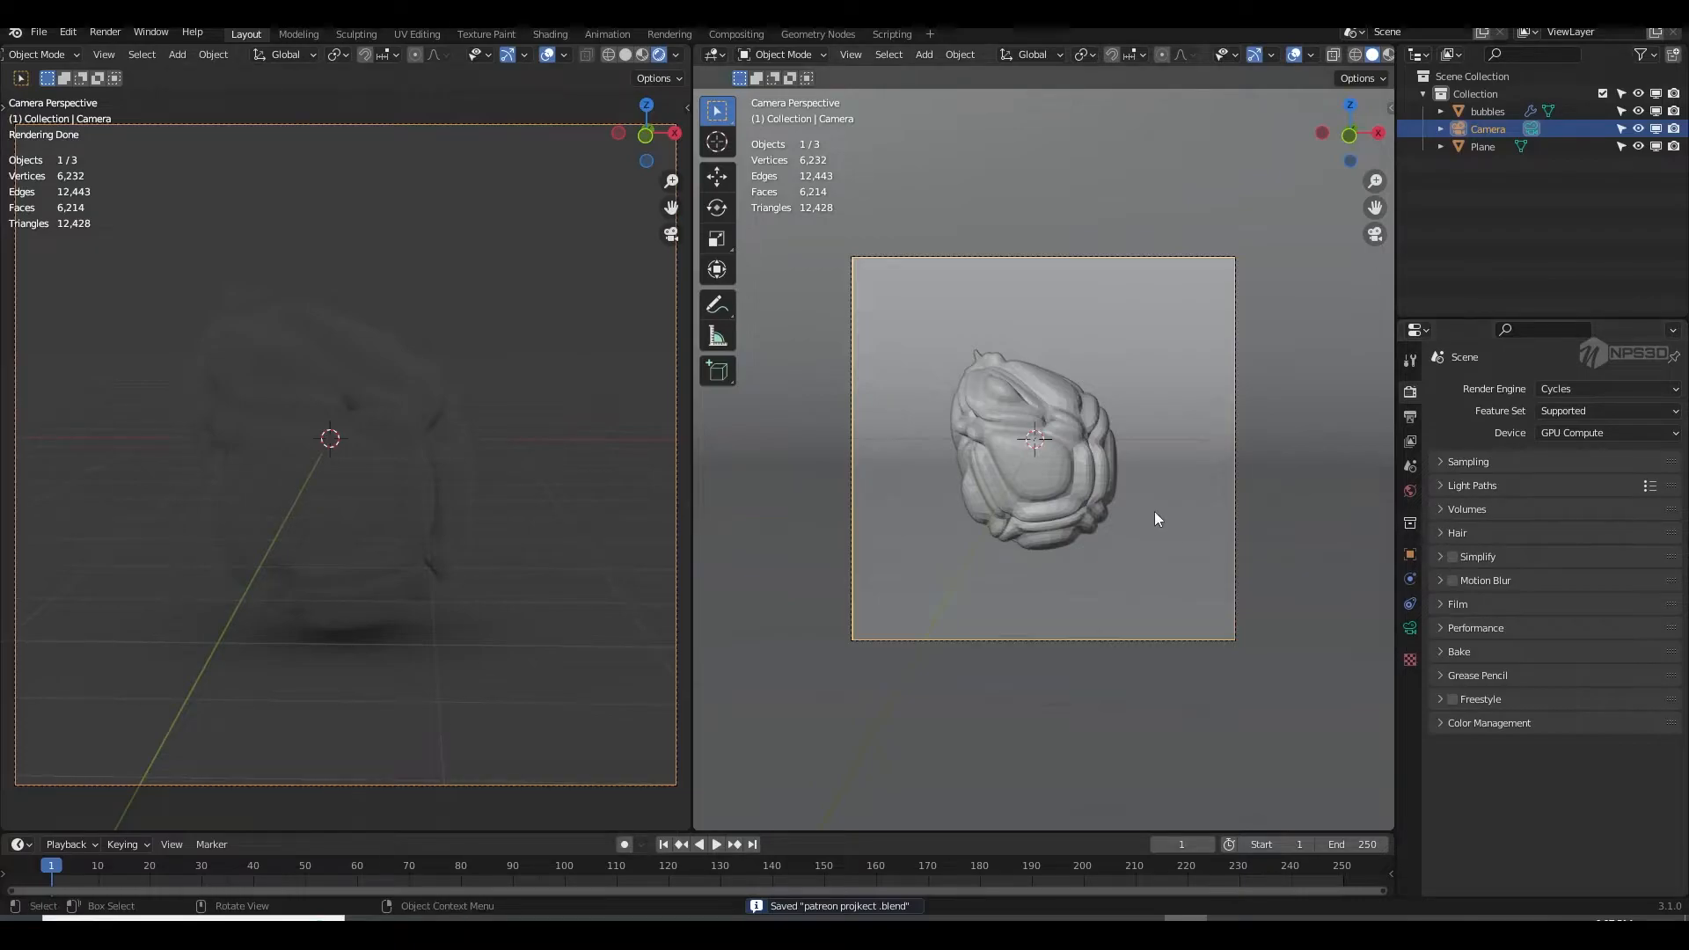
Step: Try a muted tan color for the world background
click(1410, 489)
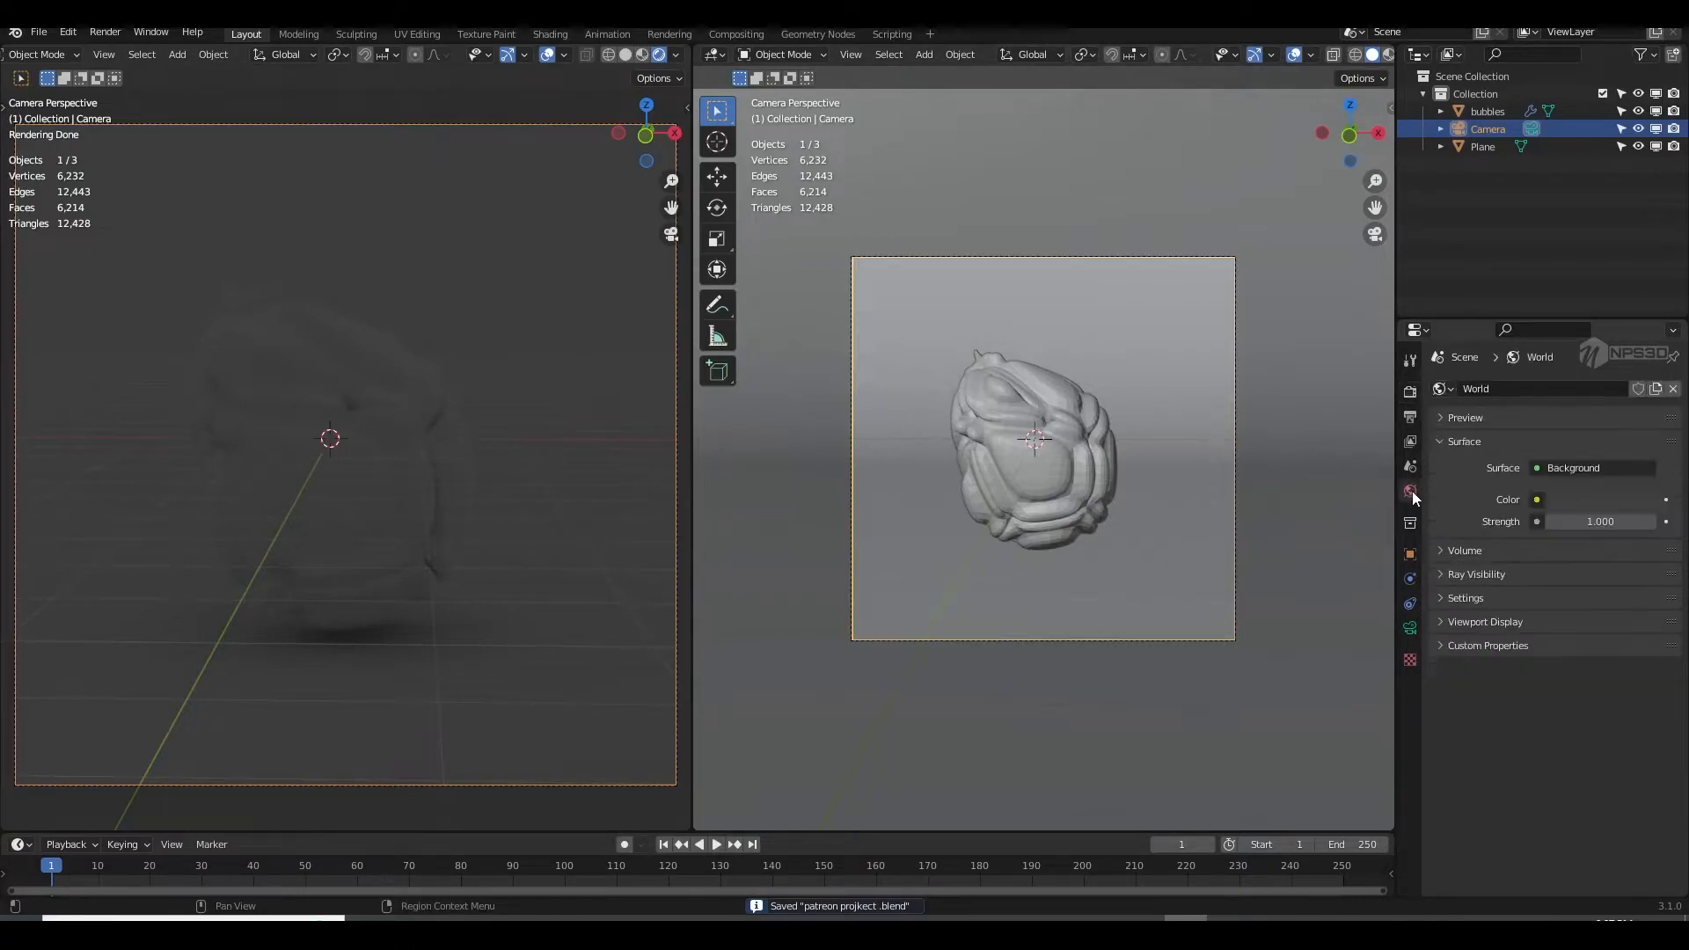
click(1557, 500)
mouse_move(1643, 342)
mouse_down()
mouse_move(1643, 277)
mouse_move(1643, 298)
mouse_move(1556, 322)
mouse_up()
click(1535, 500)
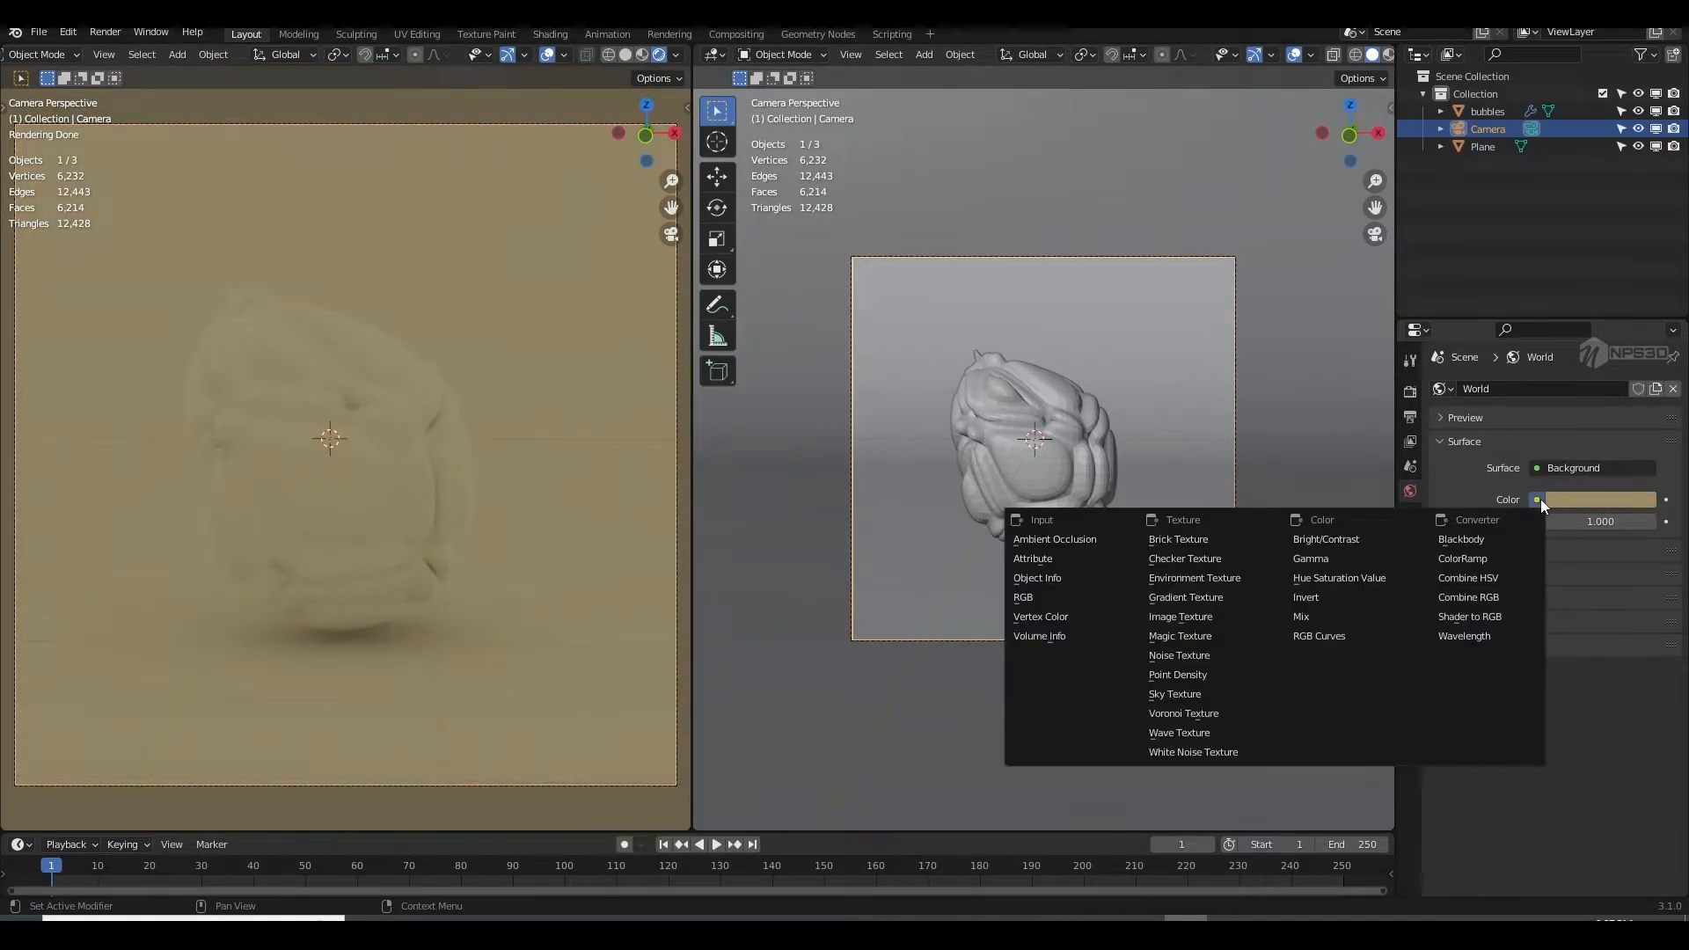
key(Escape)
Step: Use an Environment Texture for the world color and load bush_restaurant_4k.hdr from the G:\hdri folder
click(1536, 500)
click(1194, 578)
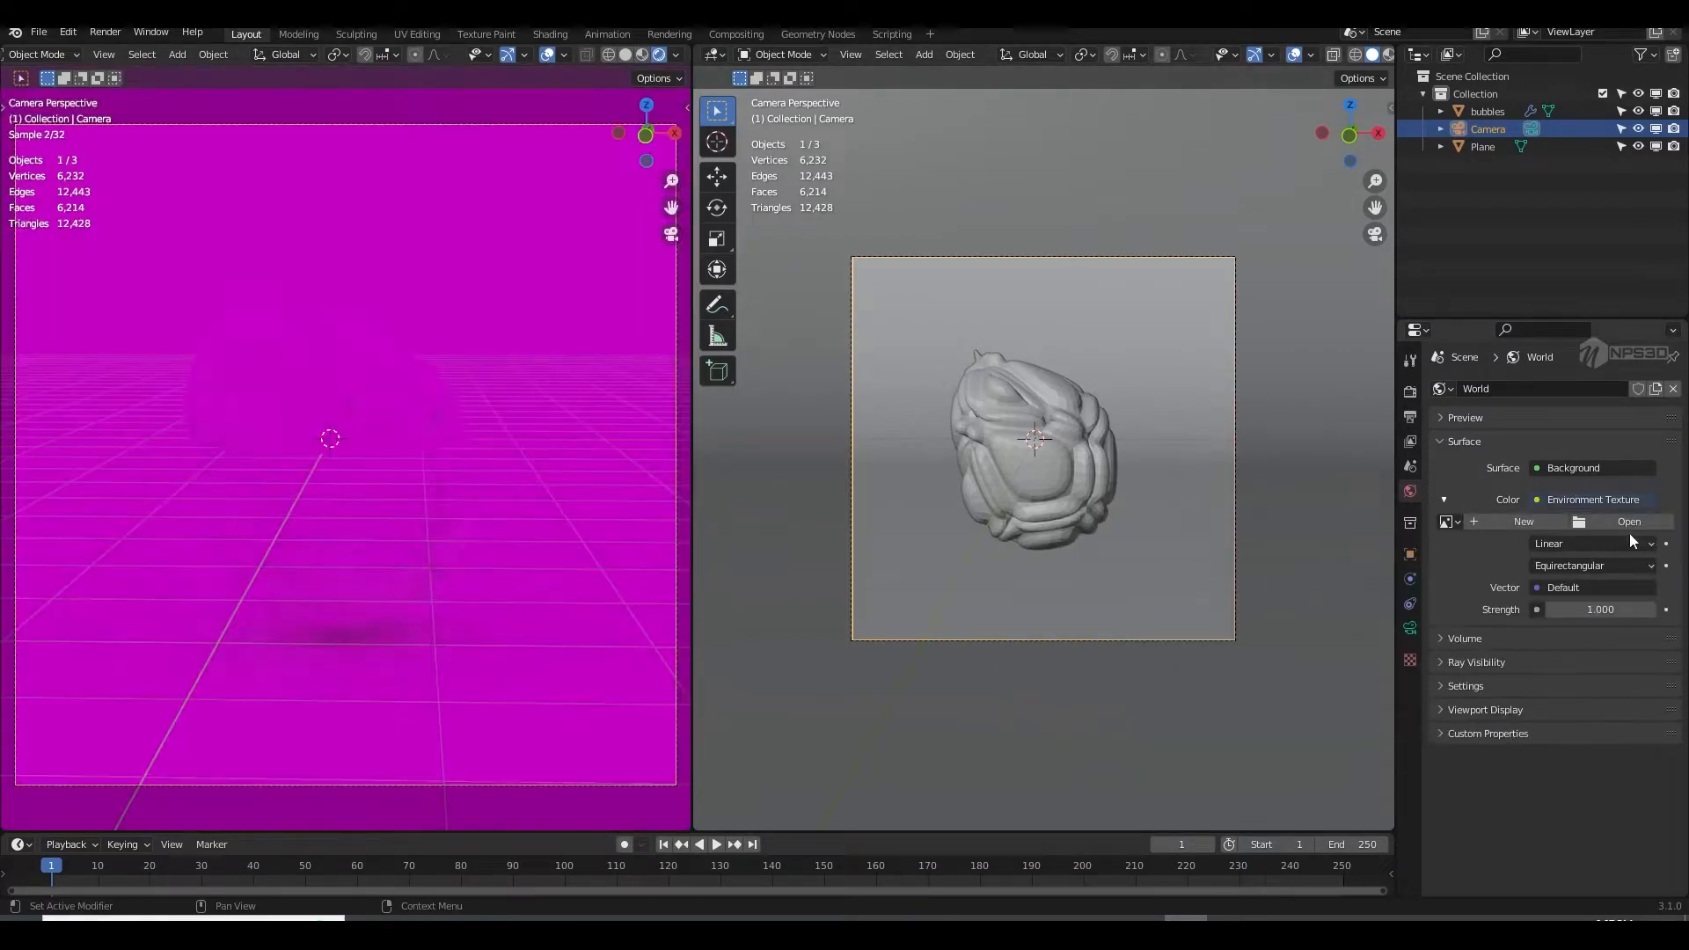
click(1627, 520)
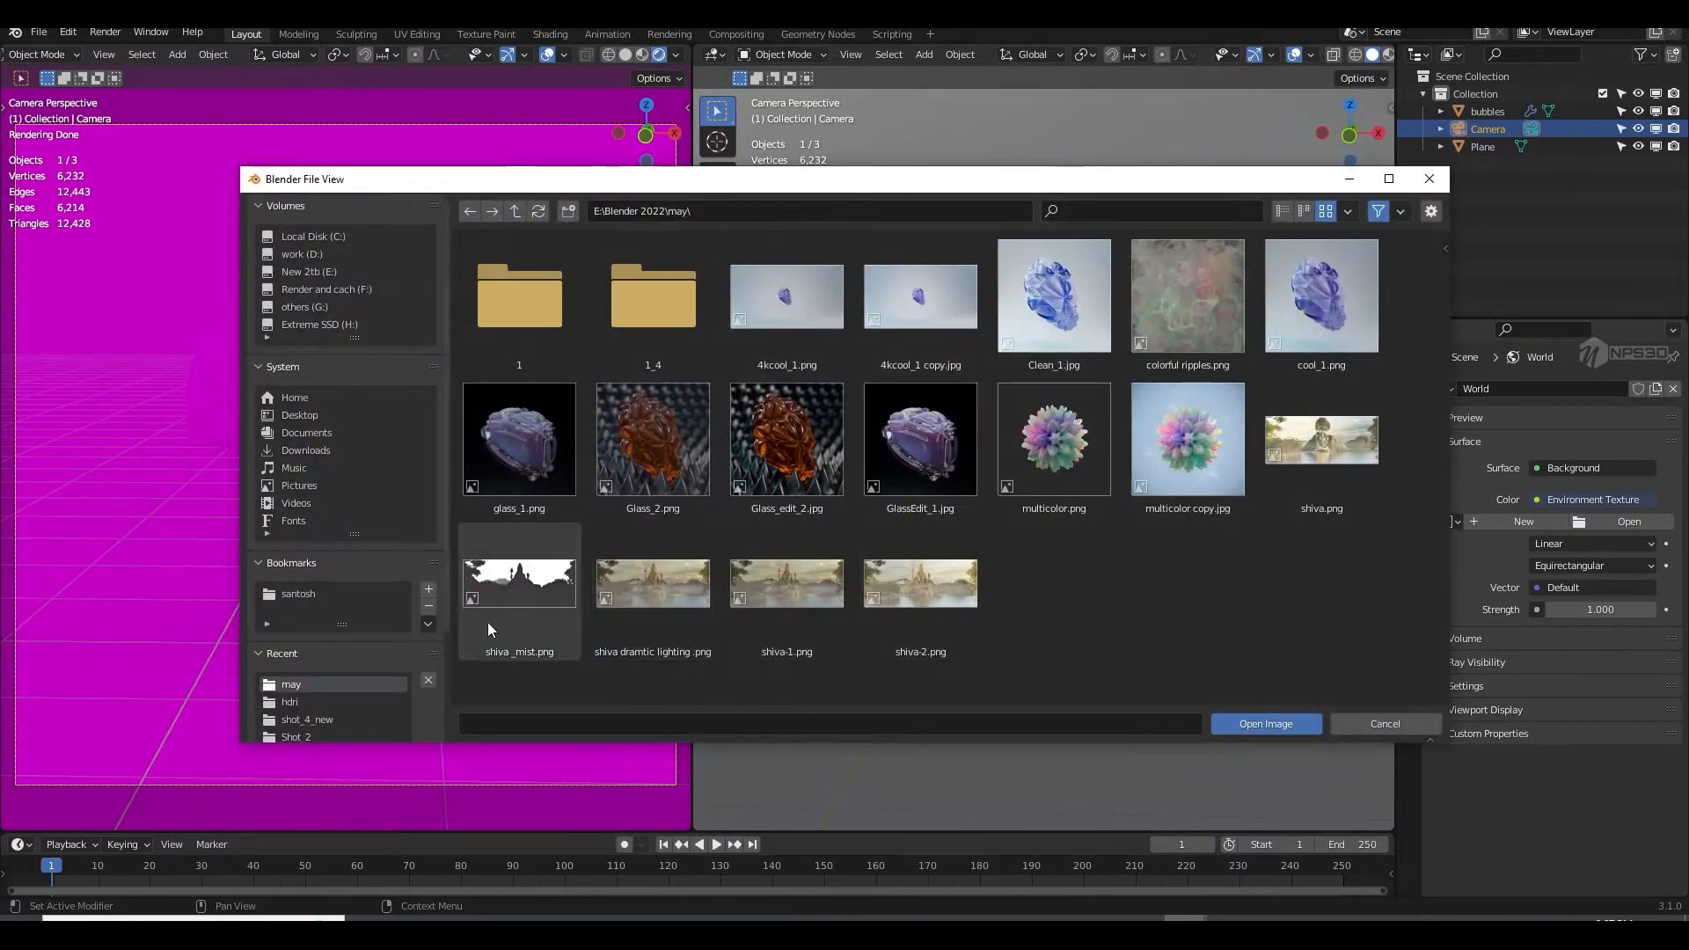
scroll(325, 695, down, 3)
click(320, 571)
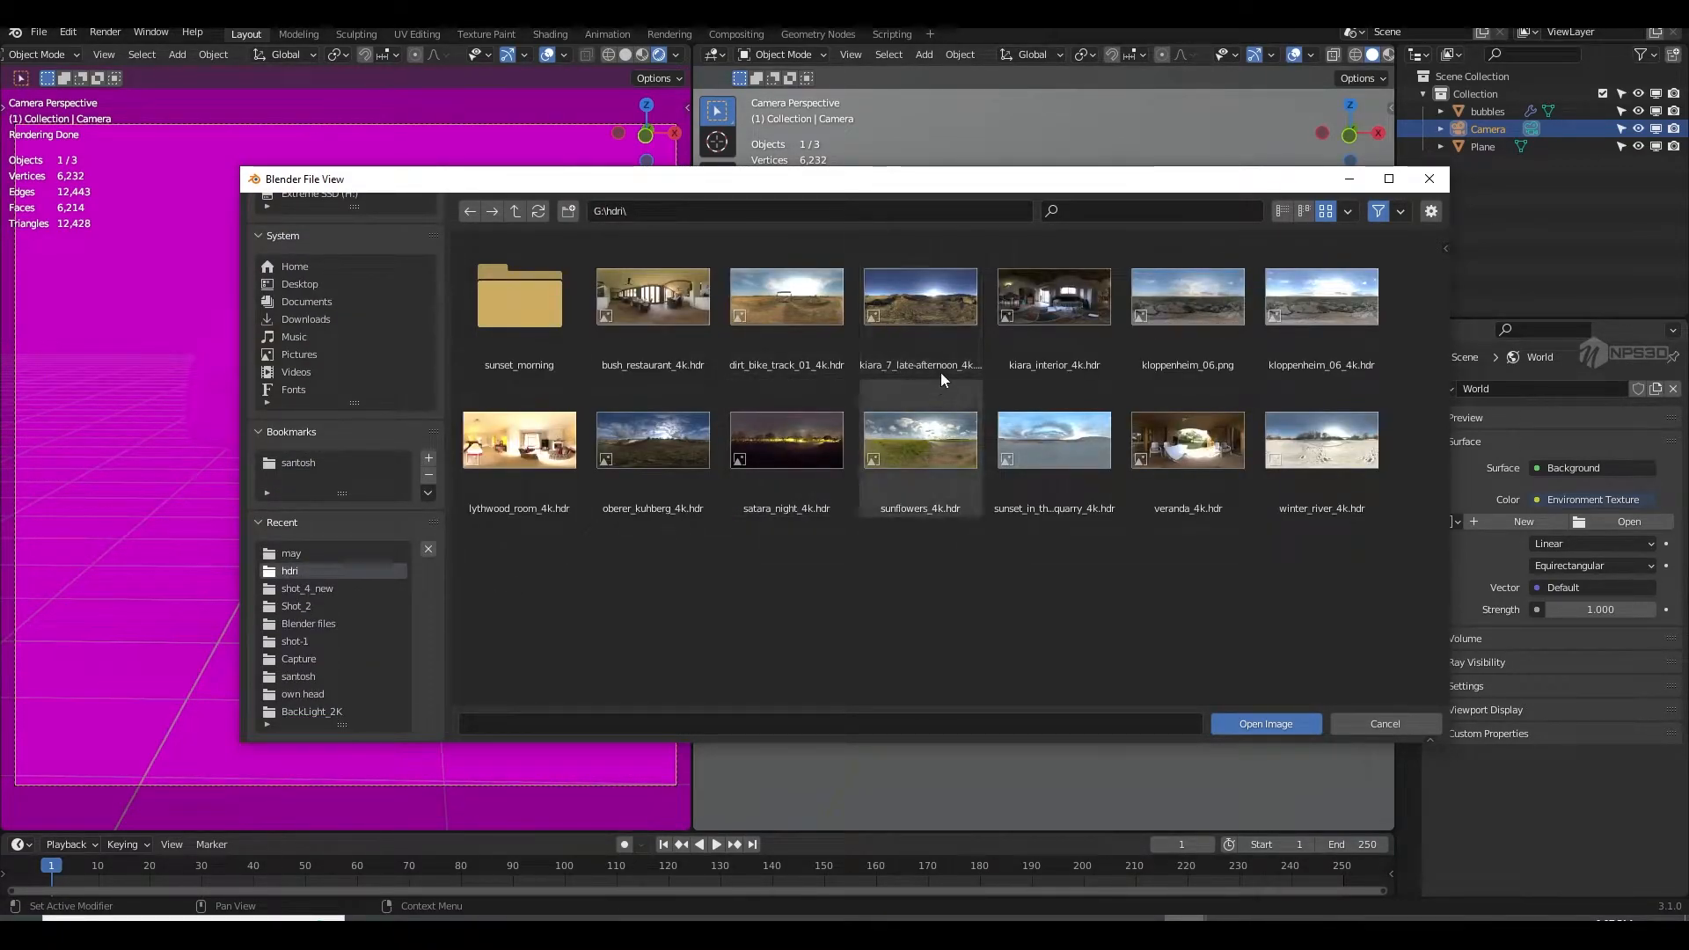
click(693, 332)
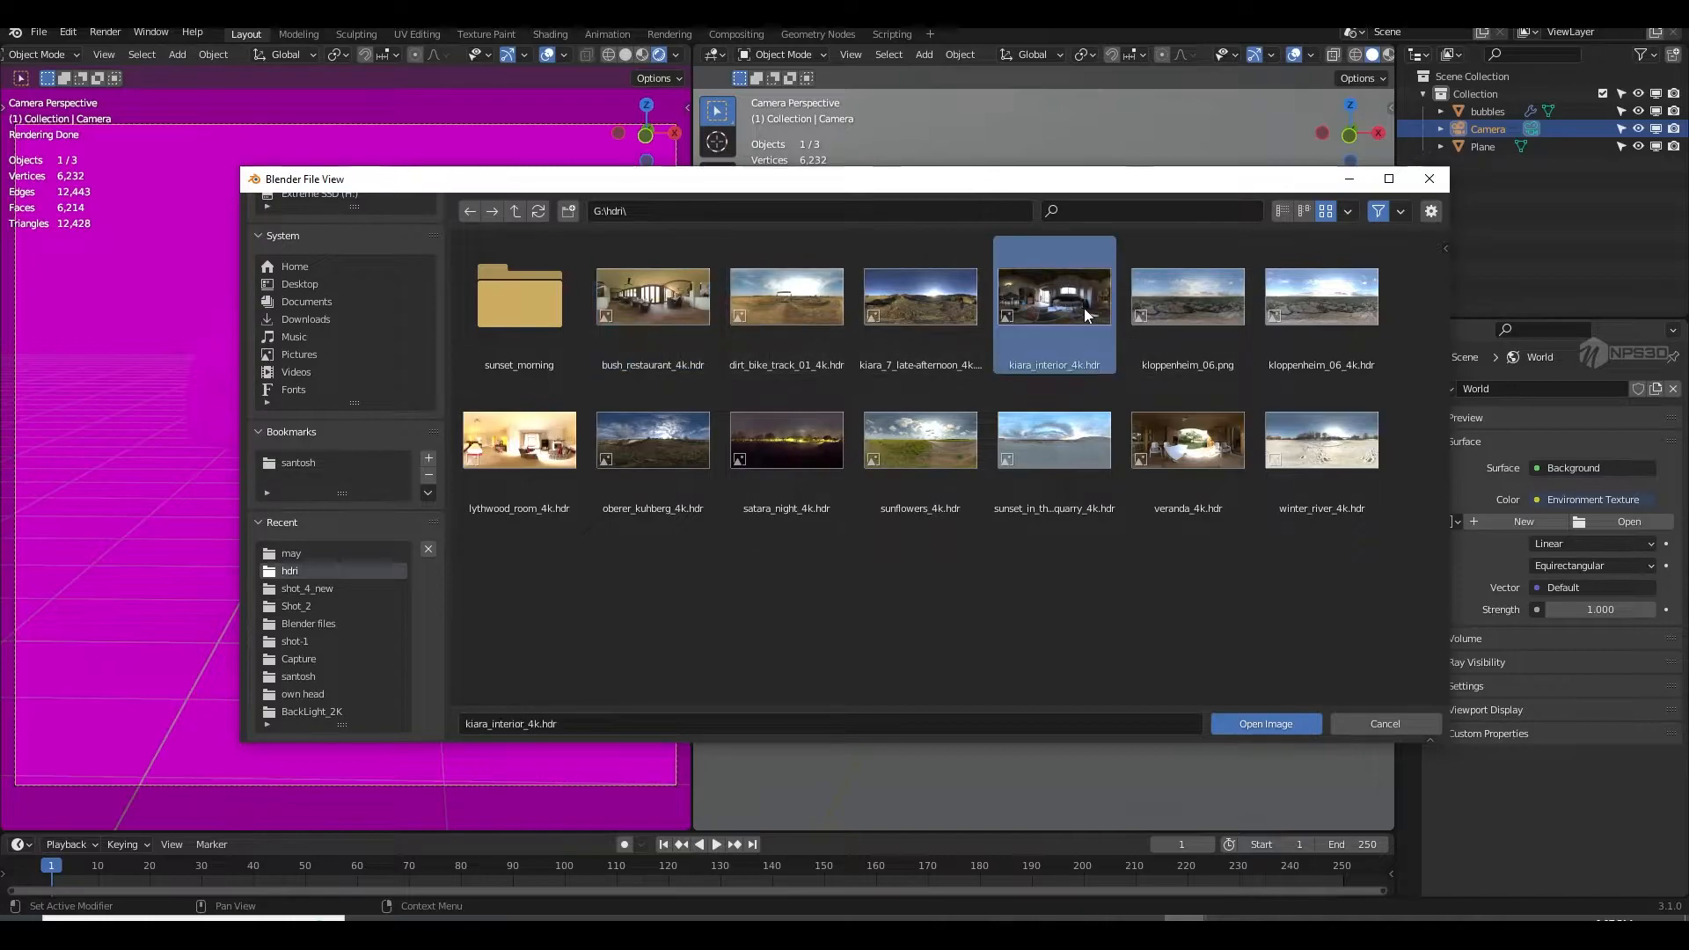
click(1264, 723)
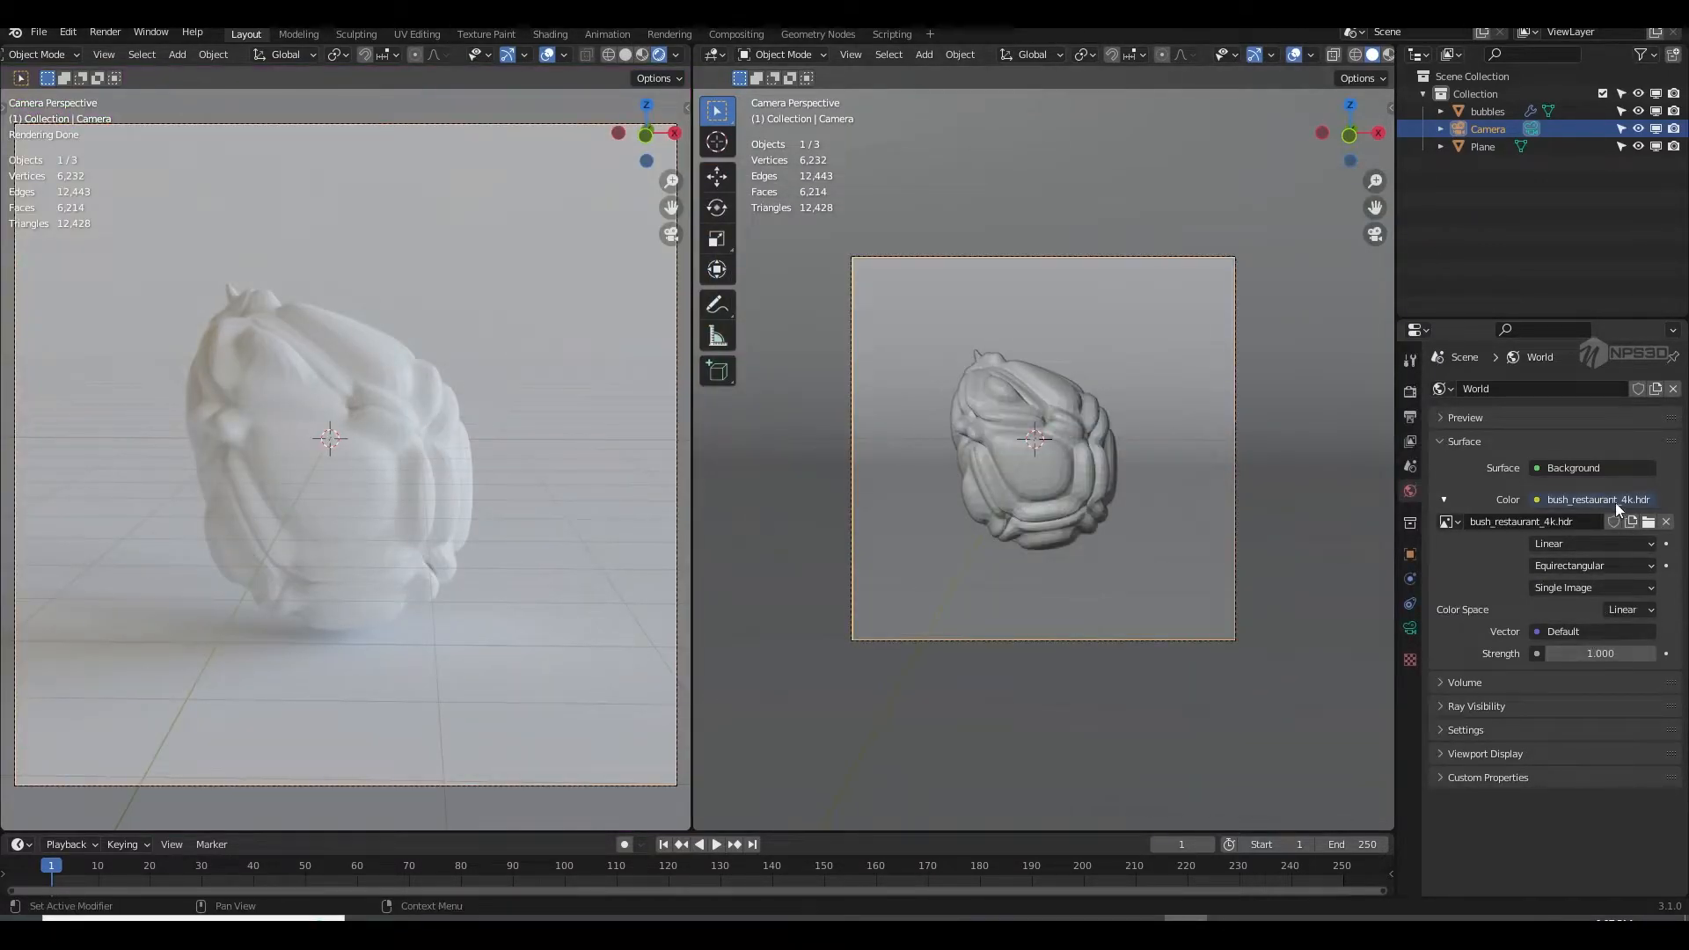
Step: Replace the world's environment image with kiara_interior_4k.hdr and save the file
click(1648, 522)
click(1051, 304)
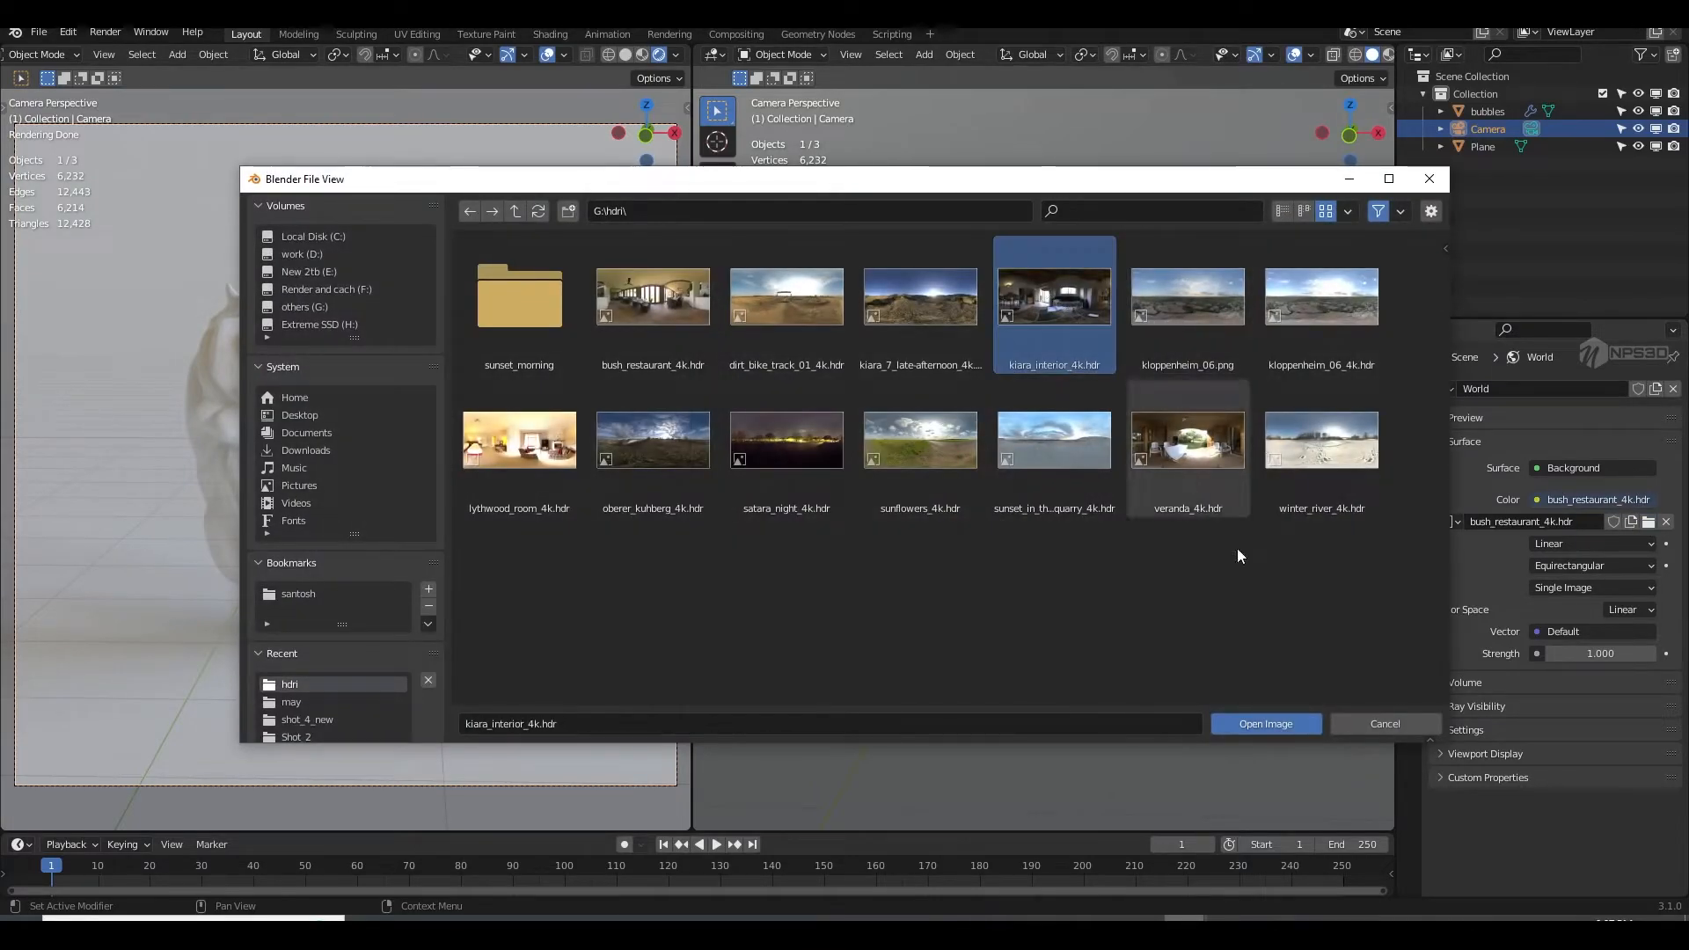
click(1264, 722)
key(ctrl+s)
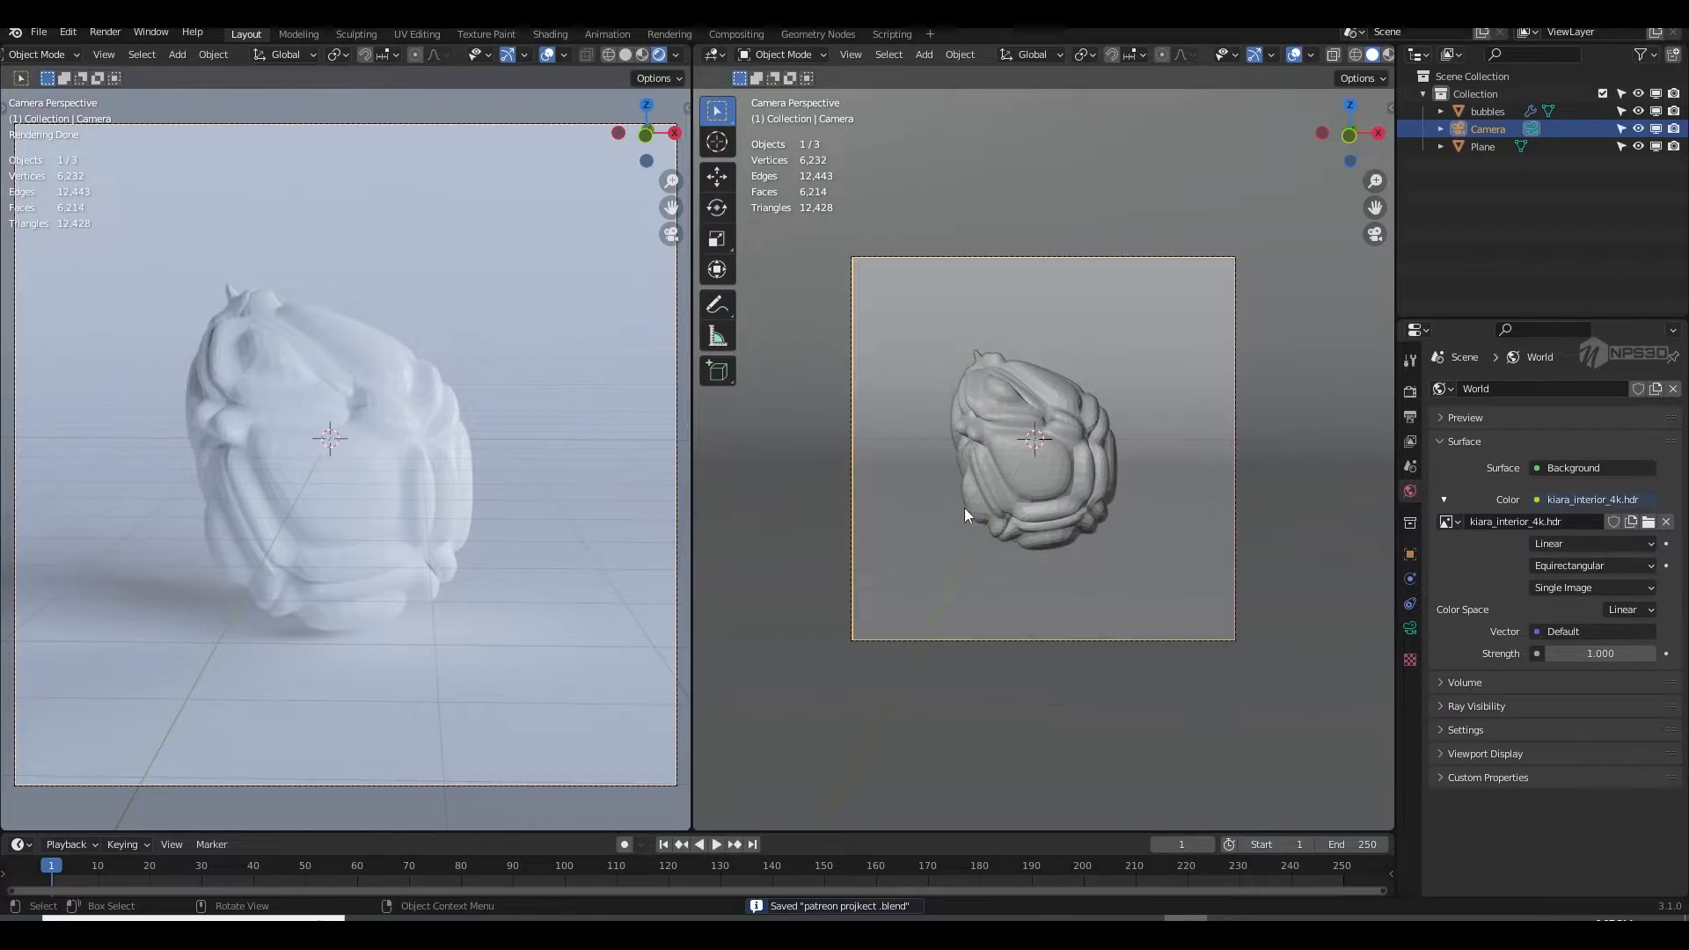
Step: Replace the solid-view viewport with the Geometry Node Editor and shade the bubbles object smooth
click(716, 53)
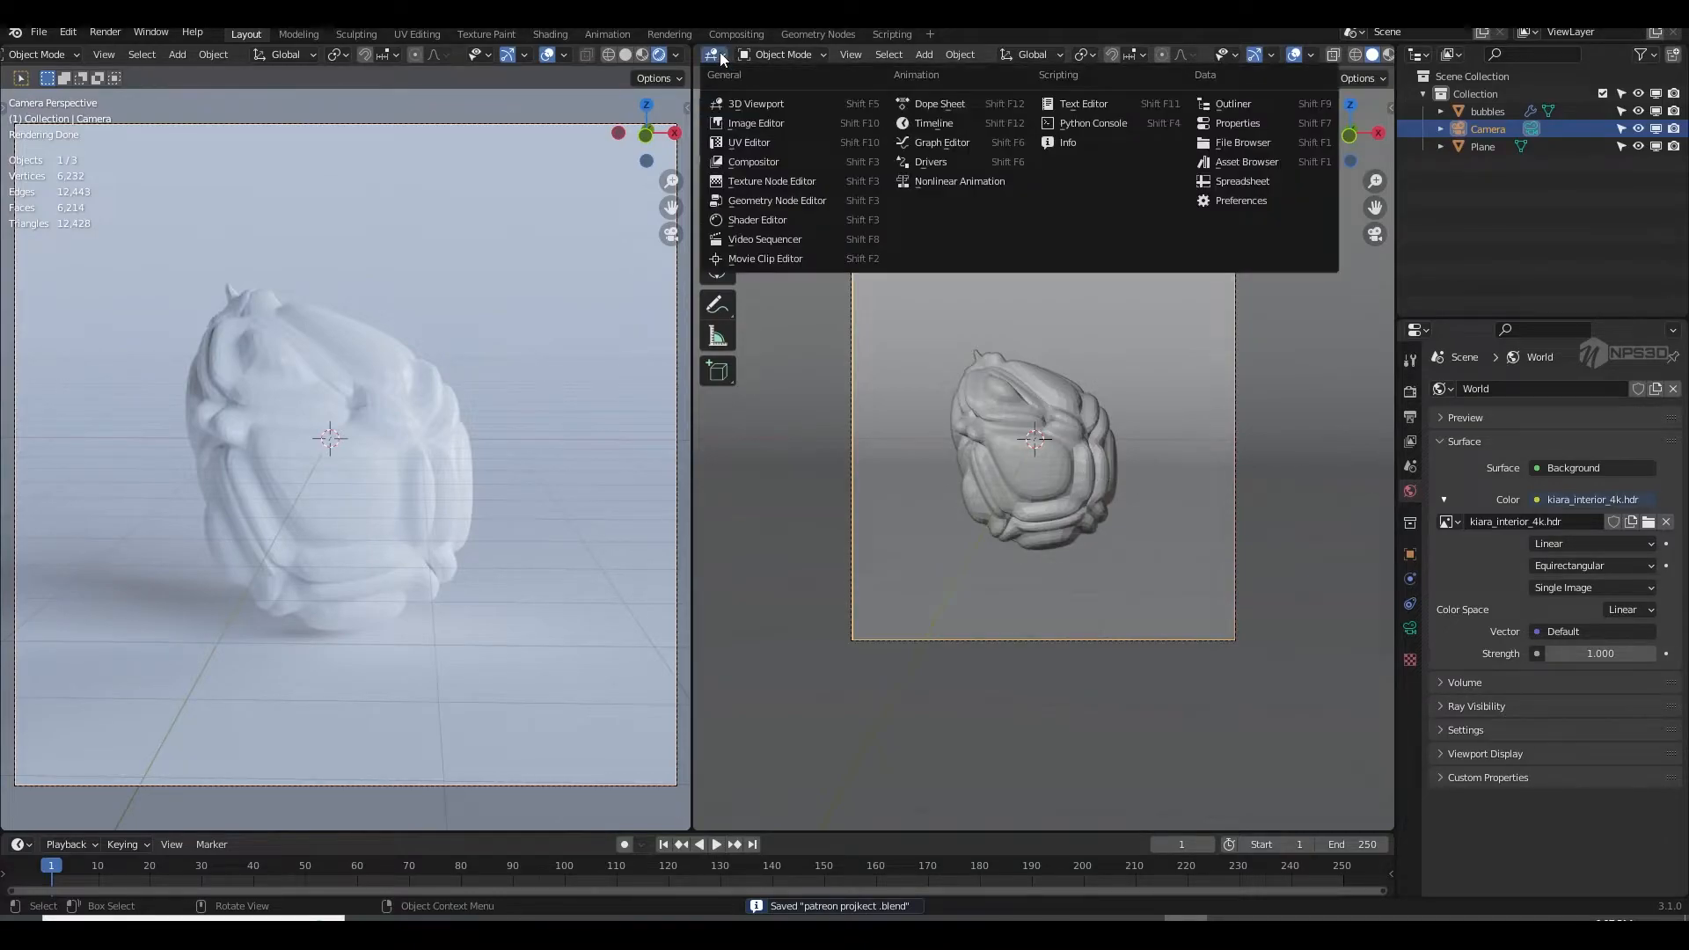
click(753, 201)
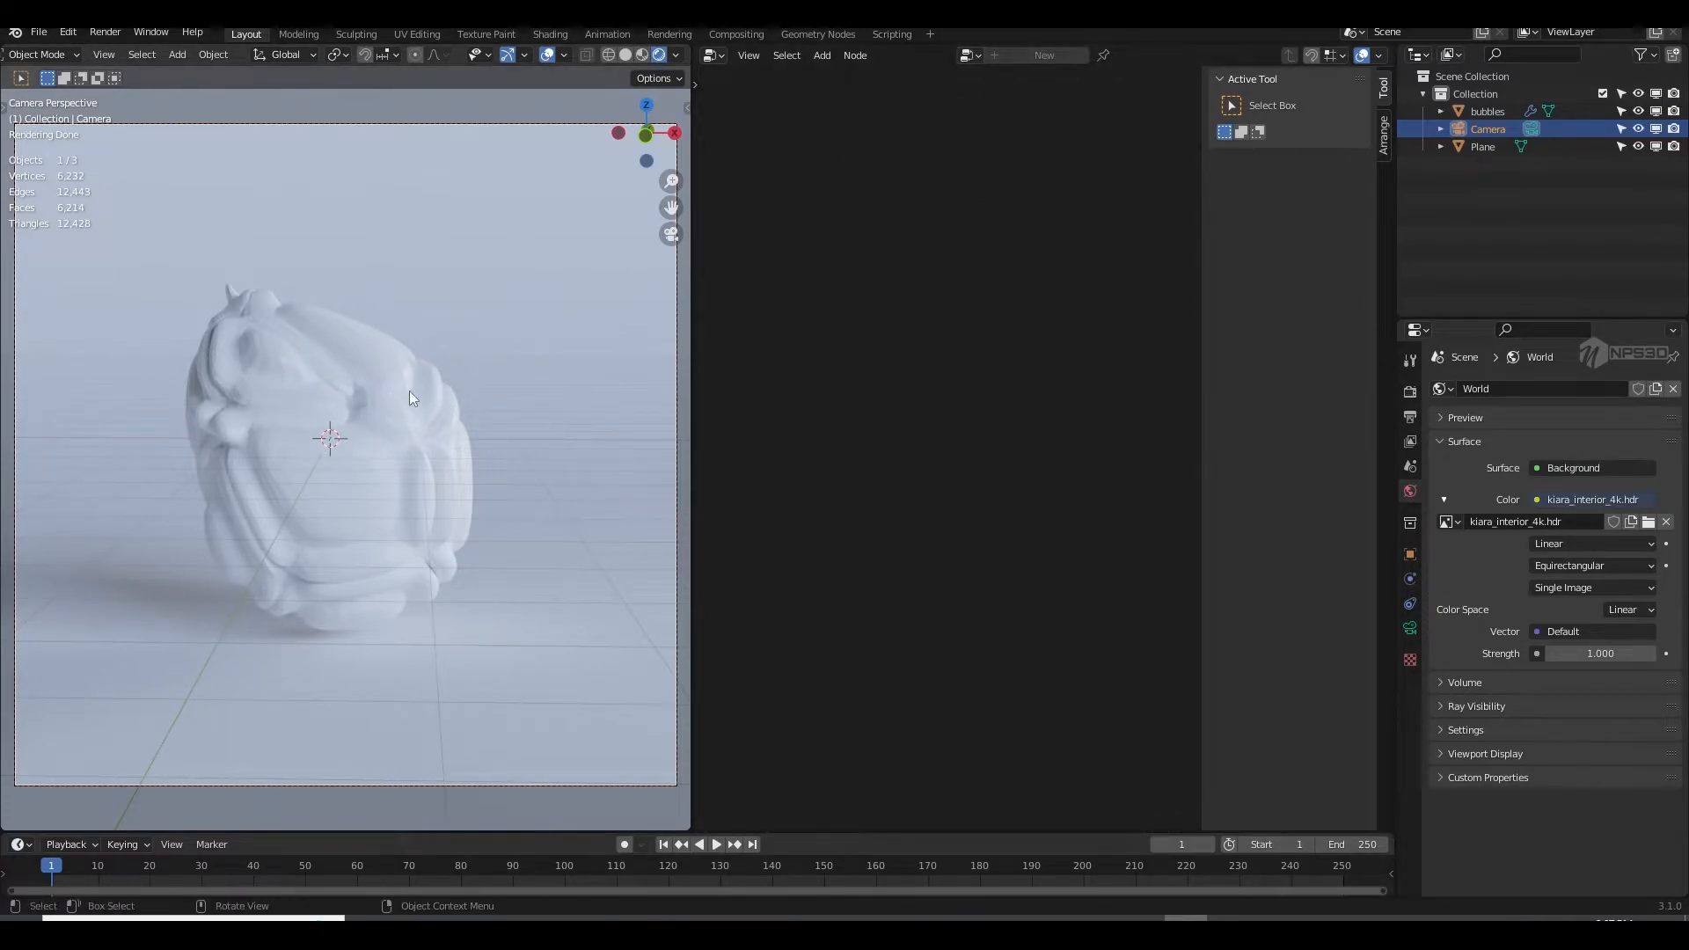
right_click(378, 351)
click(410, 424)
right_click(410, 424)
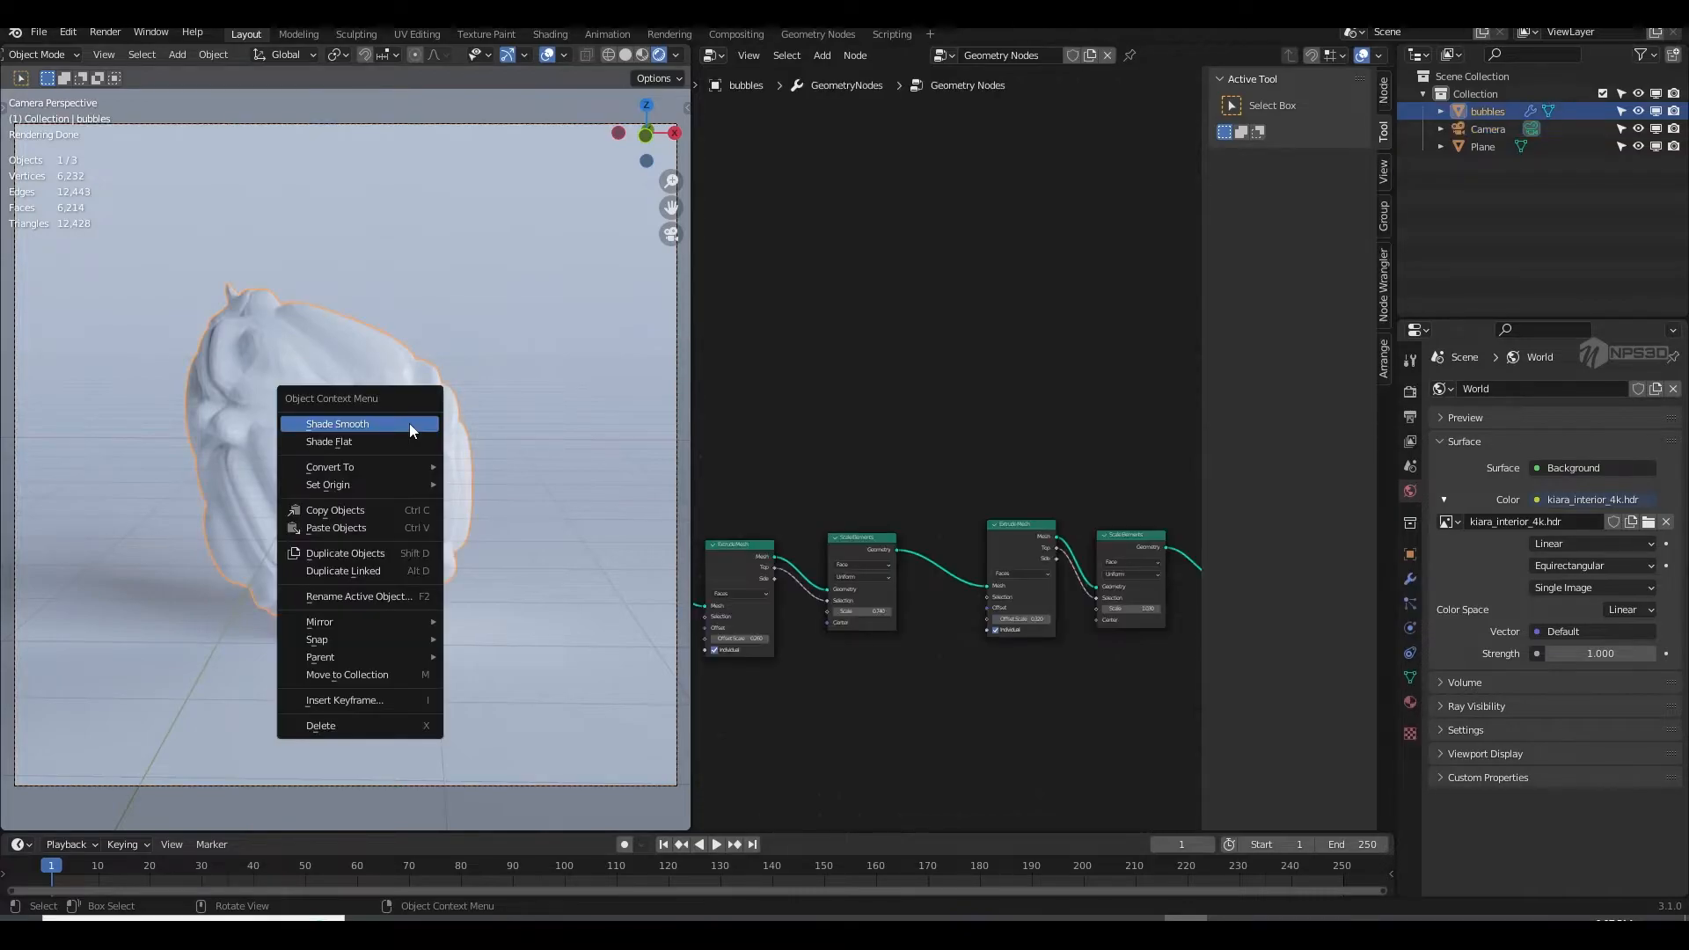
click(406, 425)
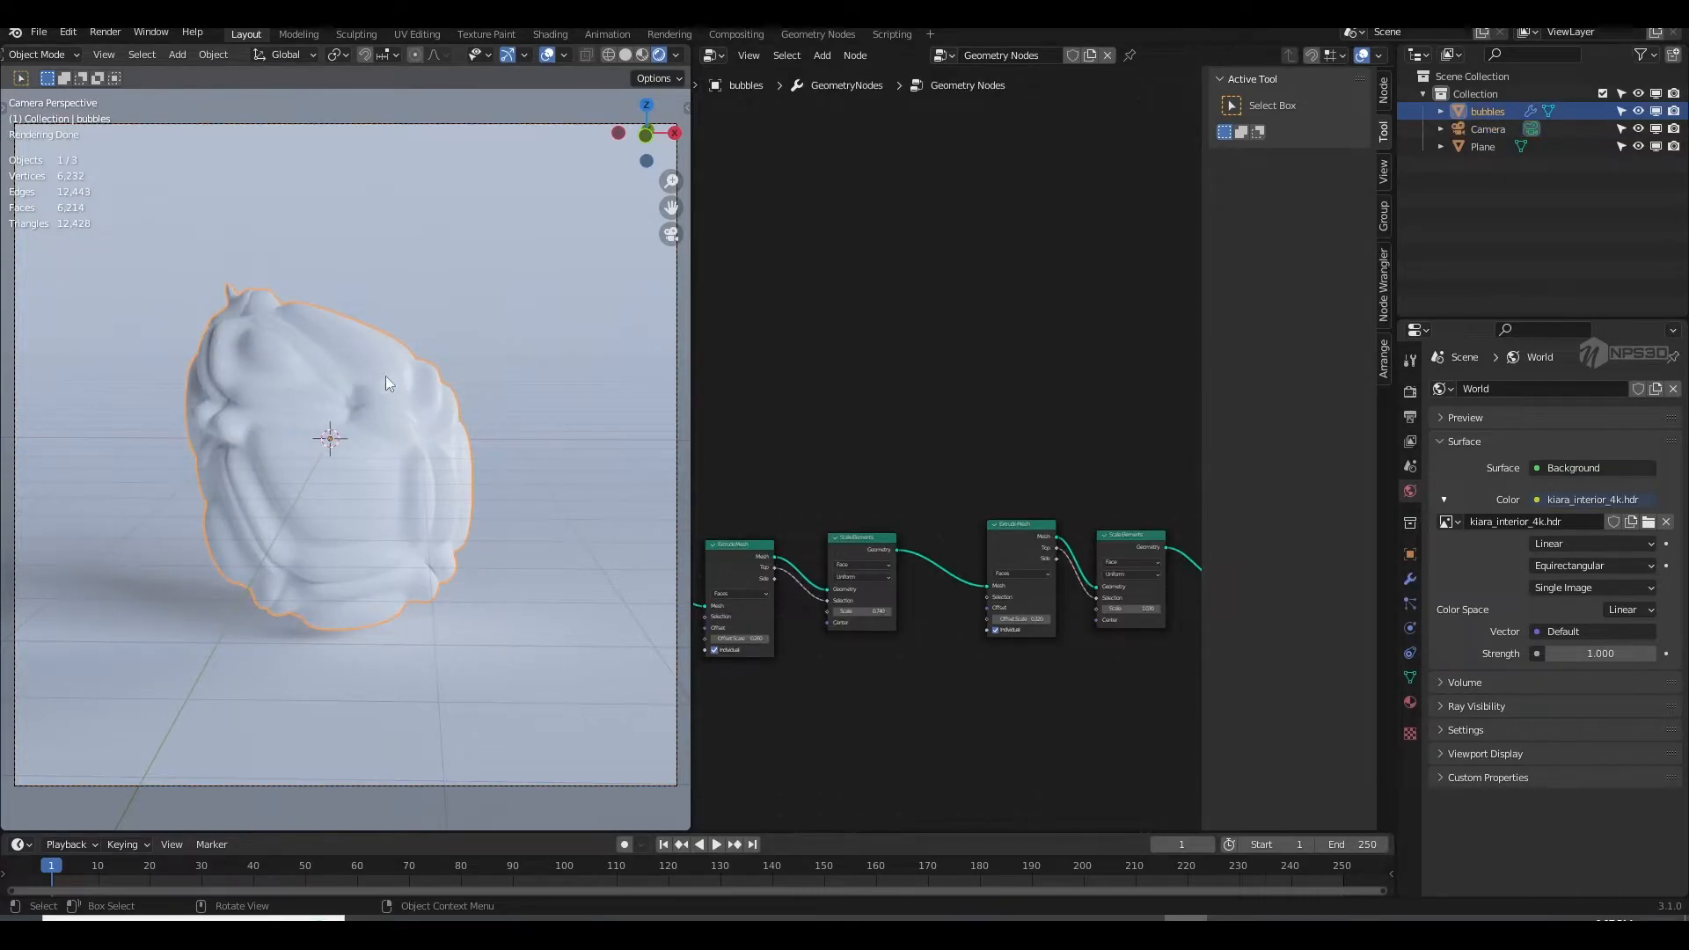
Step: Insert a Set Shade Smooth node between Subdivision Surface and Group Output, and save the file
middle_drag(1093, 458, 871, 425)
middle_drag(1000, 443, 978, 441)
scroll(1012, 446, up, 2)
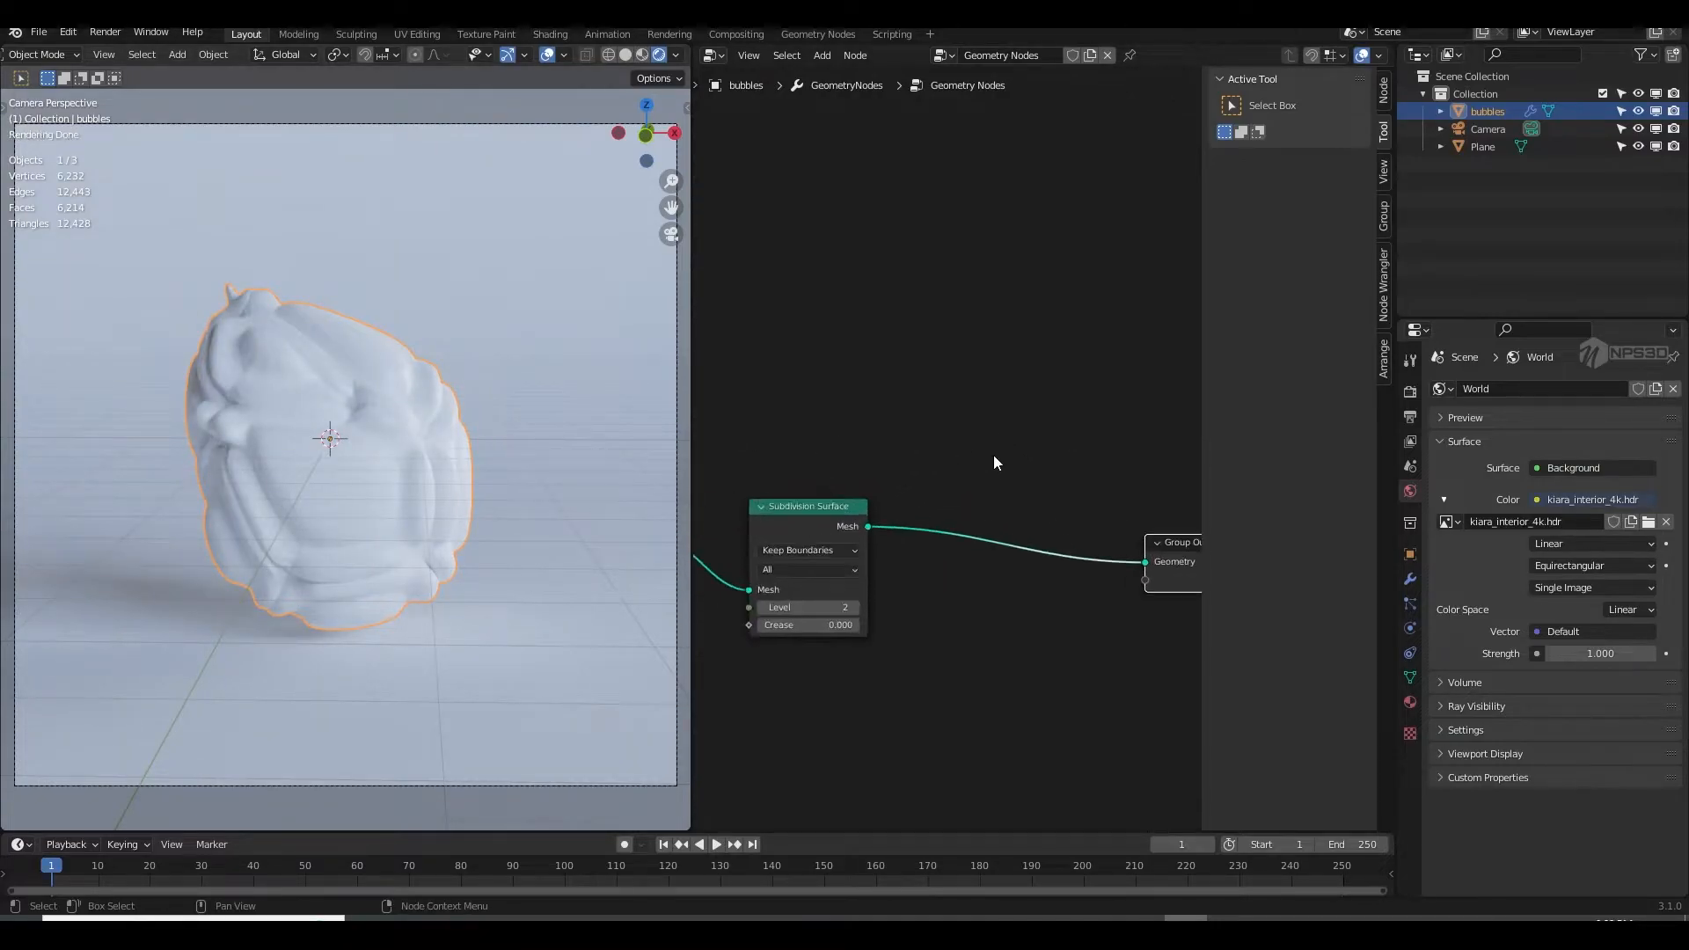
key(shift+a)
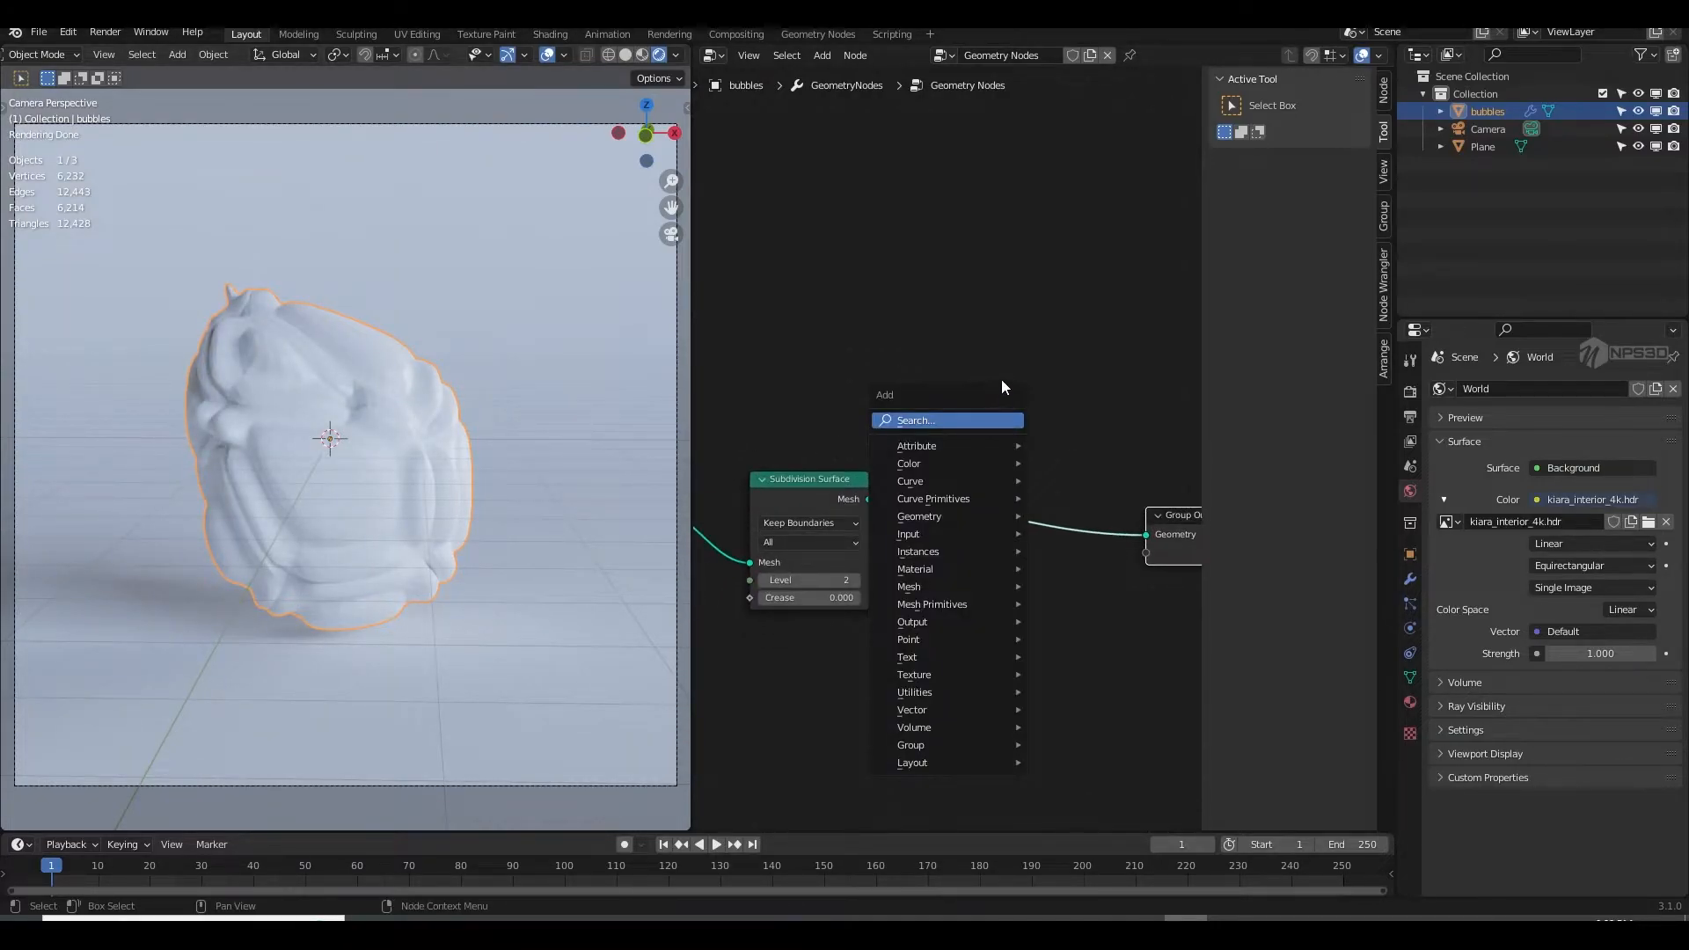
key(Escape)
key(shift+a)
click(1006, 355)
text(set sh)
key(Return)
click(1015, 486)
click(995, 642)
key(ctrl+s)
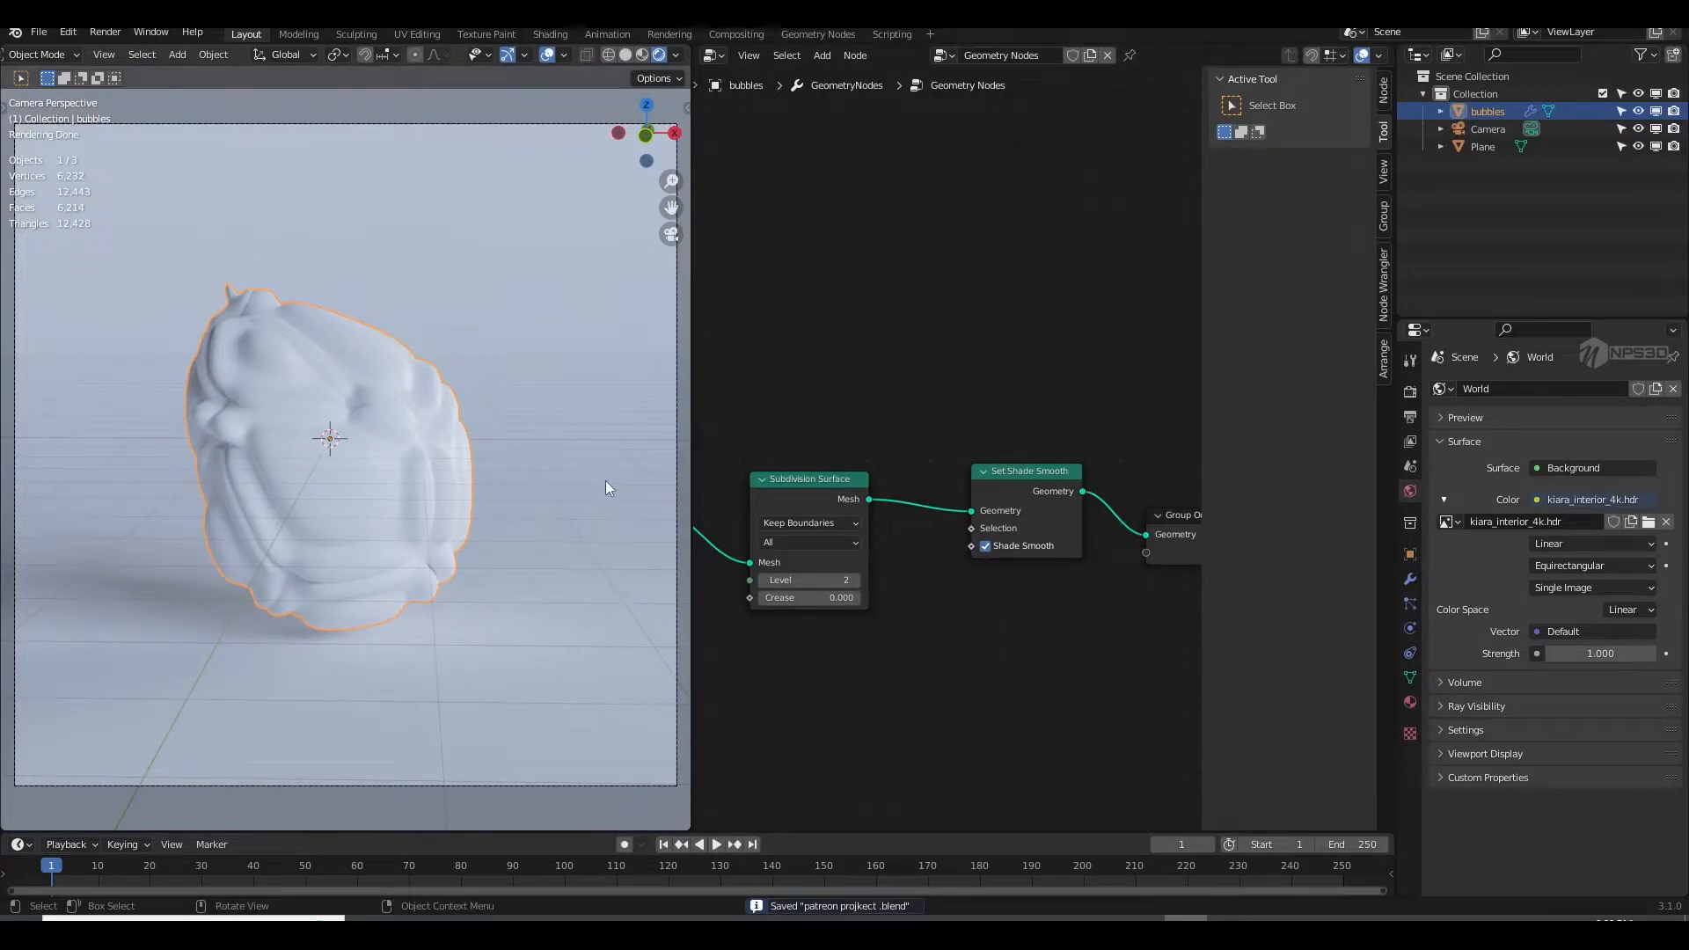
Step: Set the Scale Elements scale to 0.640 and the offset scale of the Extrude Mesh node feeding it to 0.430
middle_drag(792, 583, 839, 635)
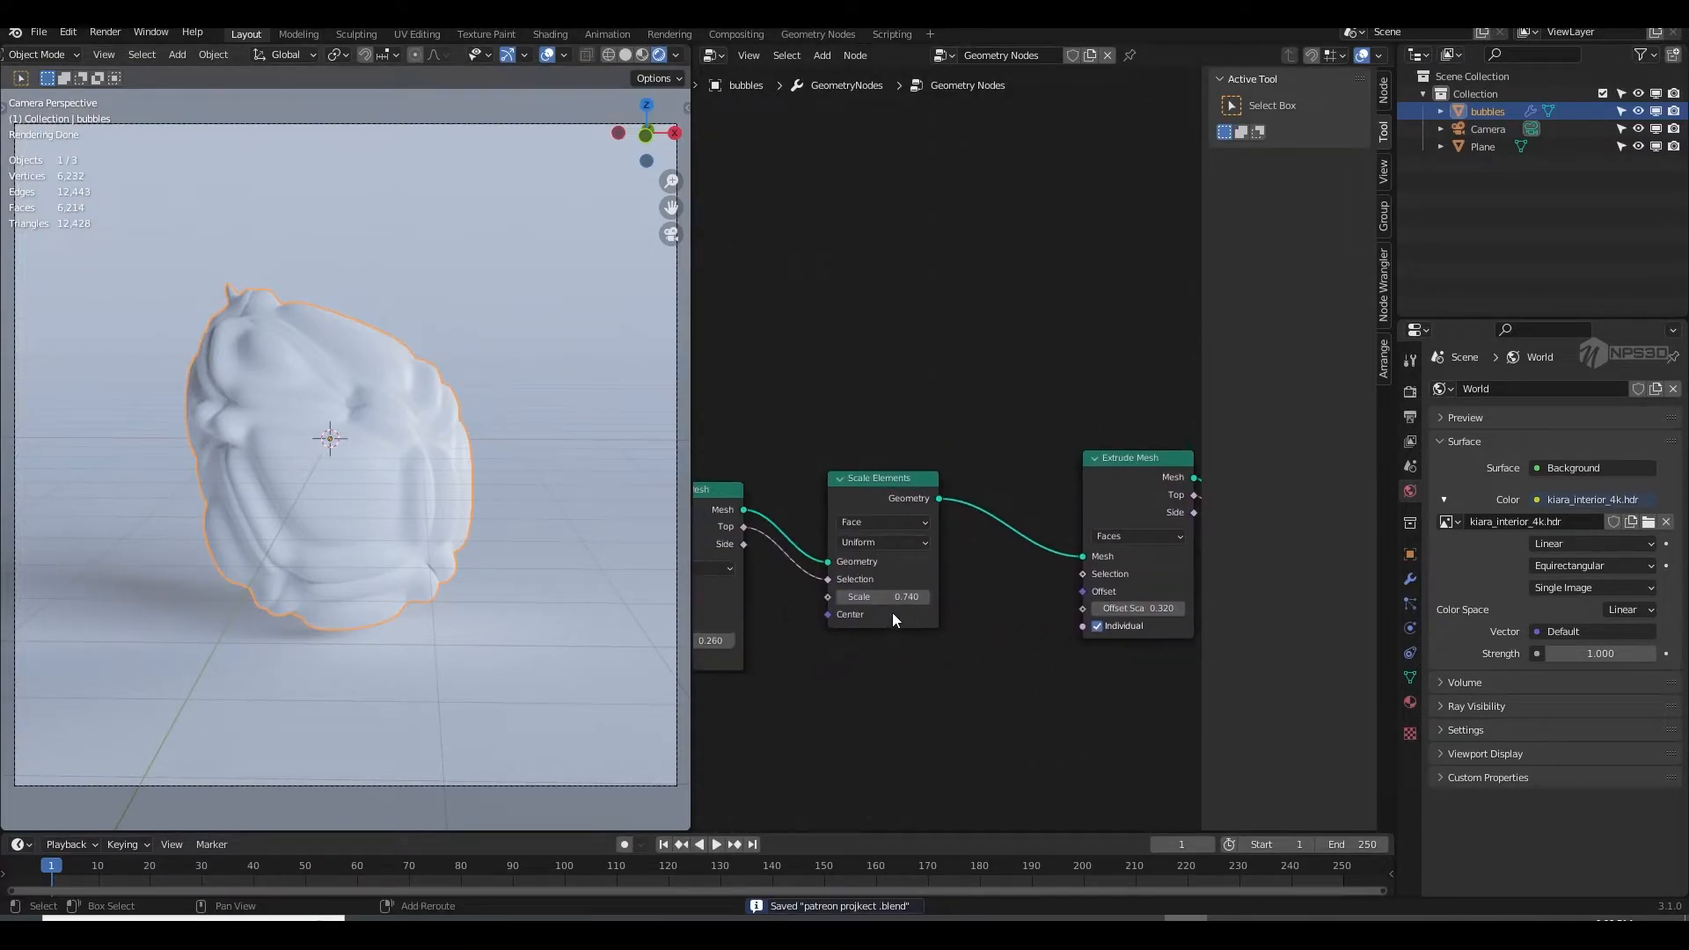
drag(889, 598, 842, 597)
middle_drag(857, 643, 975, 641)
drag(810, 641, 832, 640)
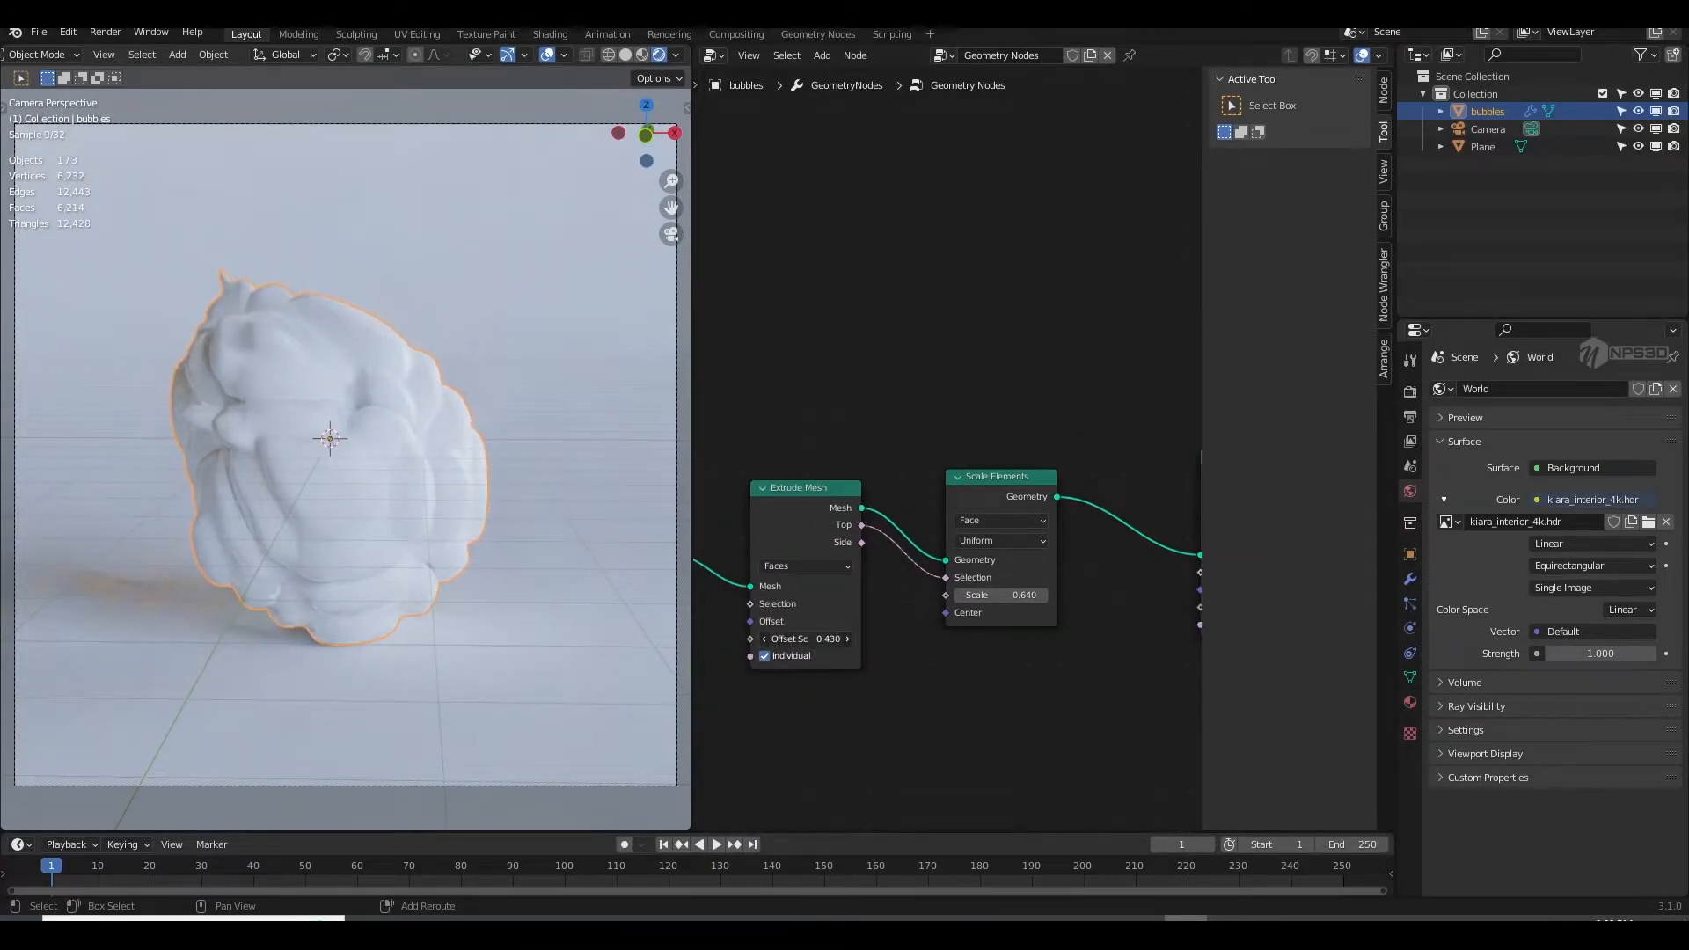
Step: Lower the backdrop plane about 0.53 m along Z and save the file
click(574, 561)
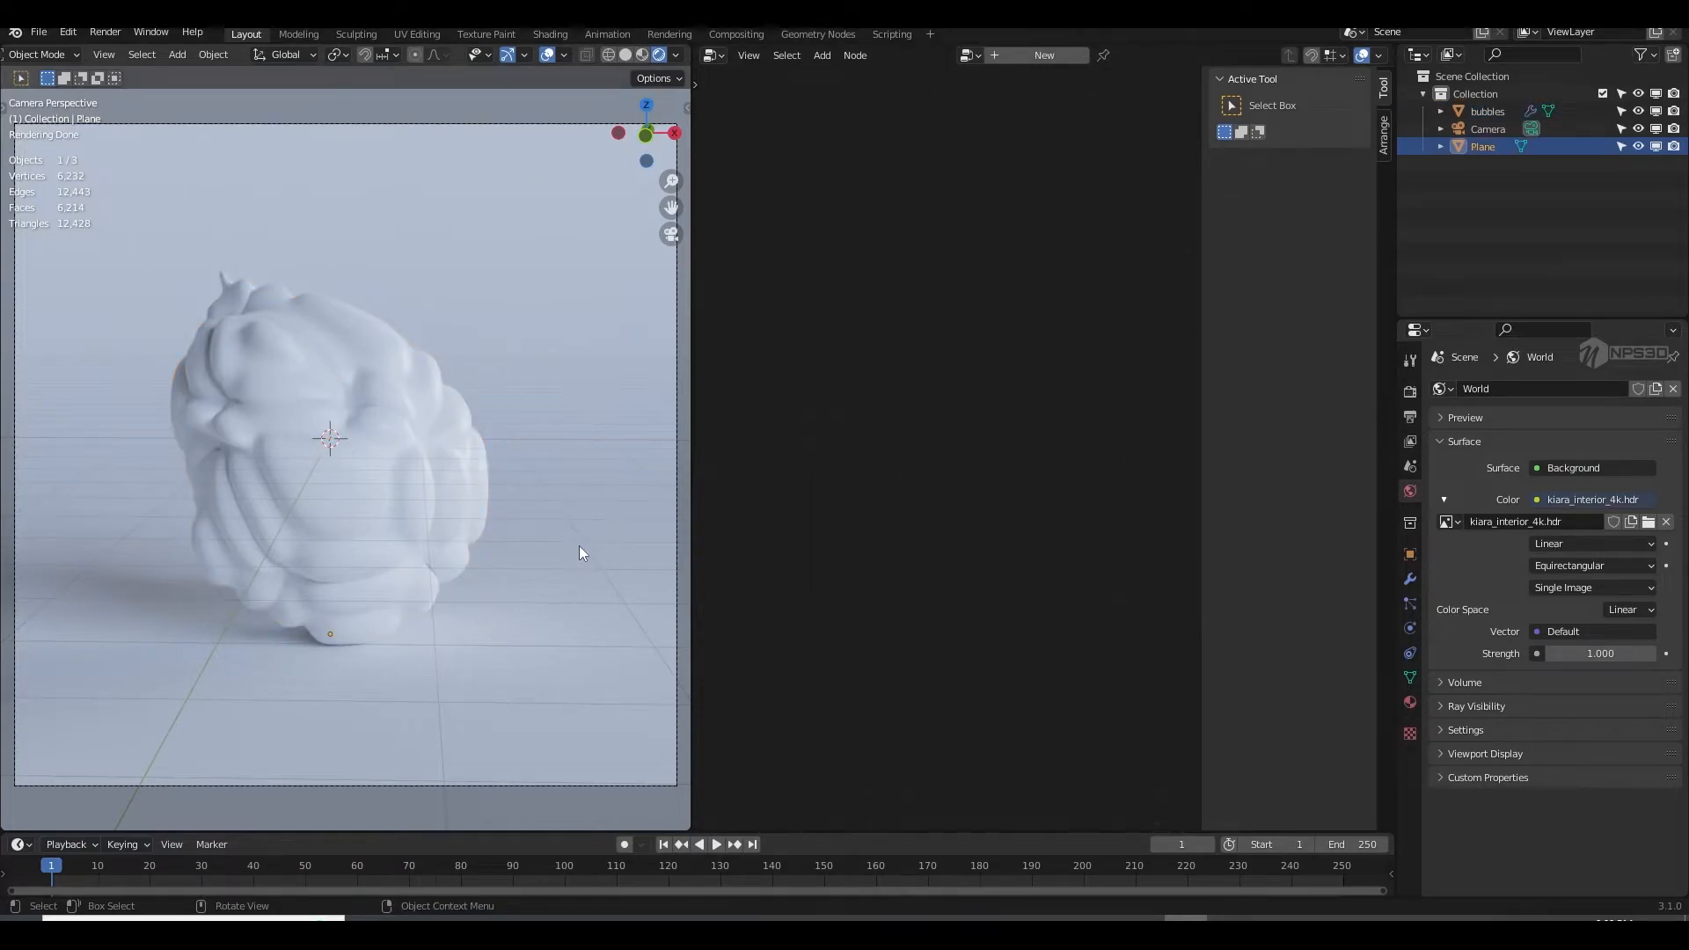
key(g)
key(z)
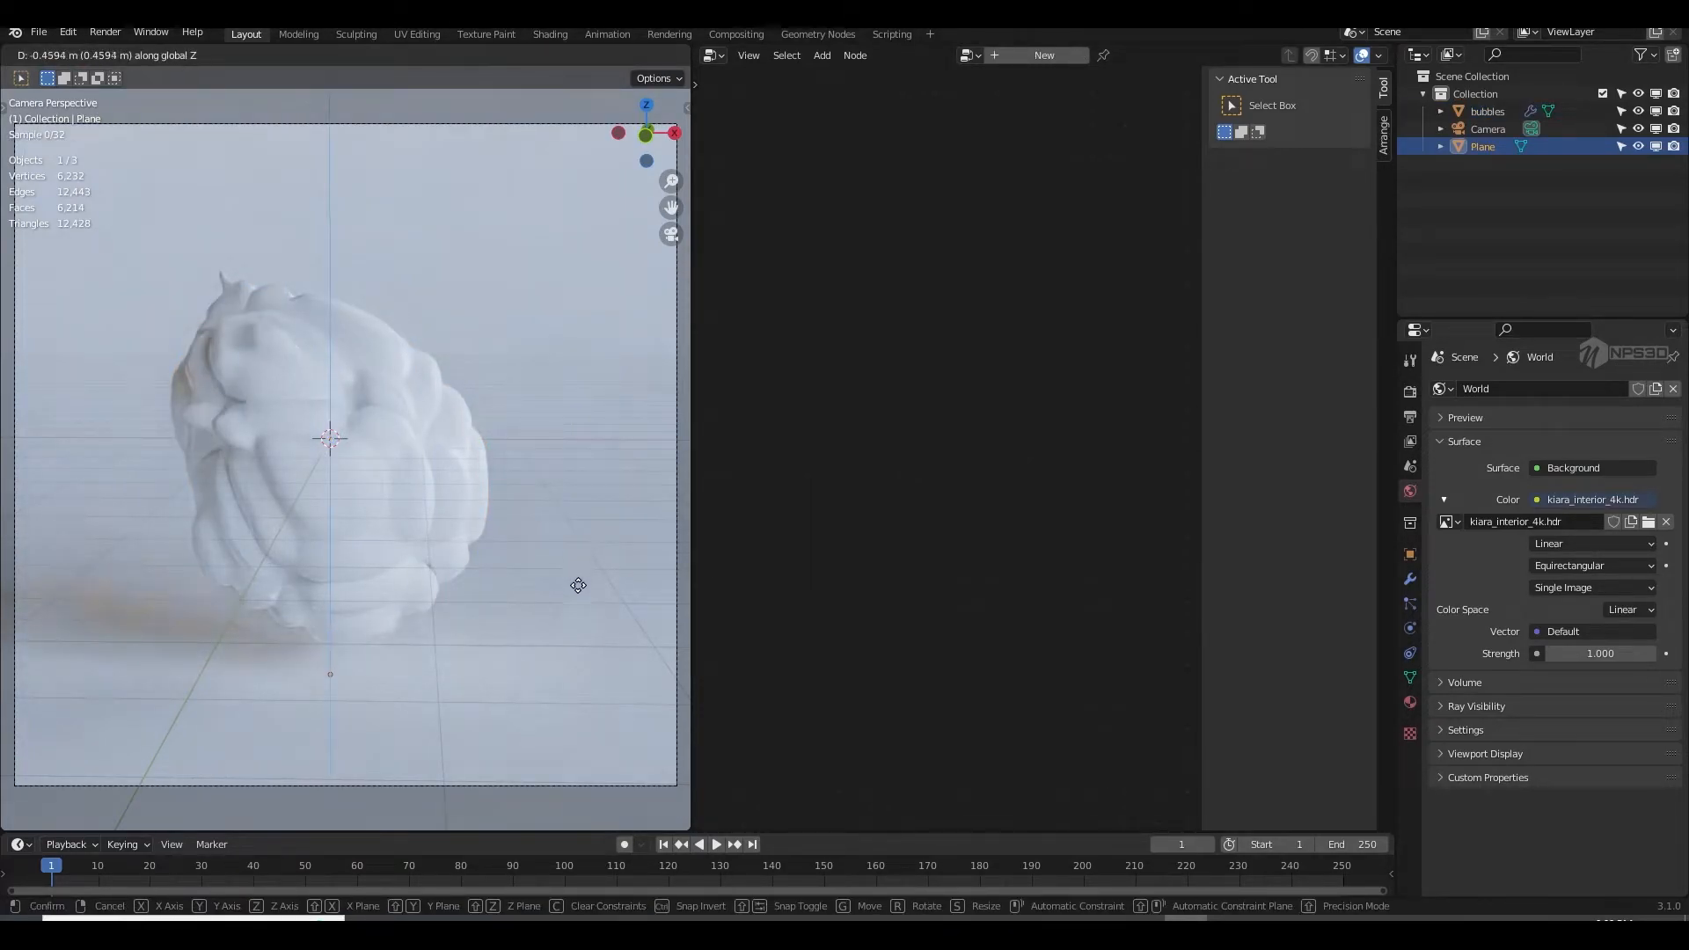
click(578, 590)
key(ctrl+s)
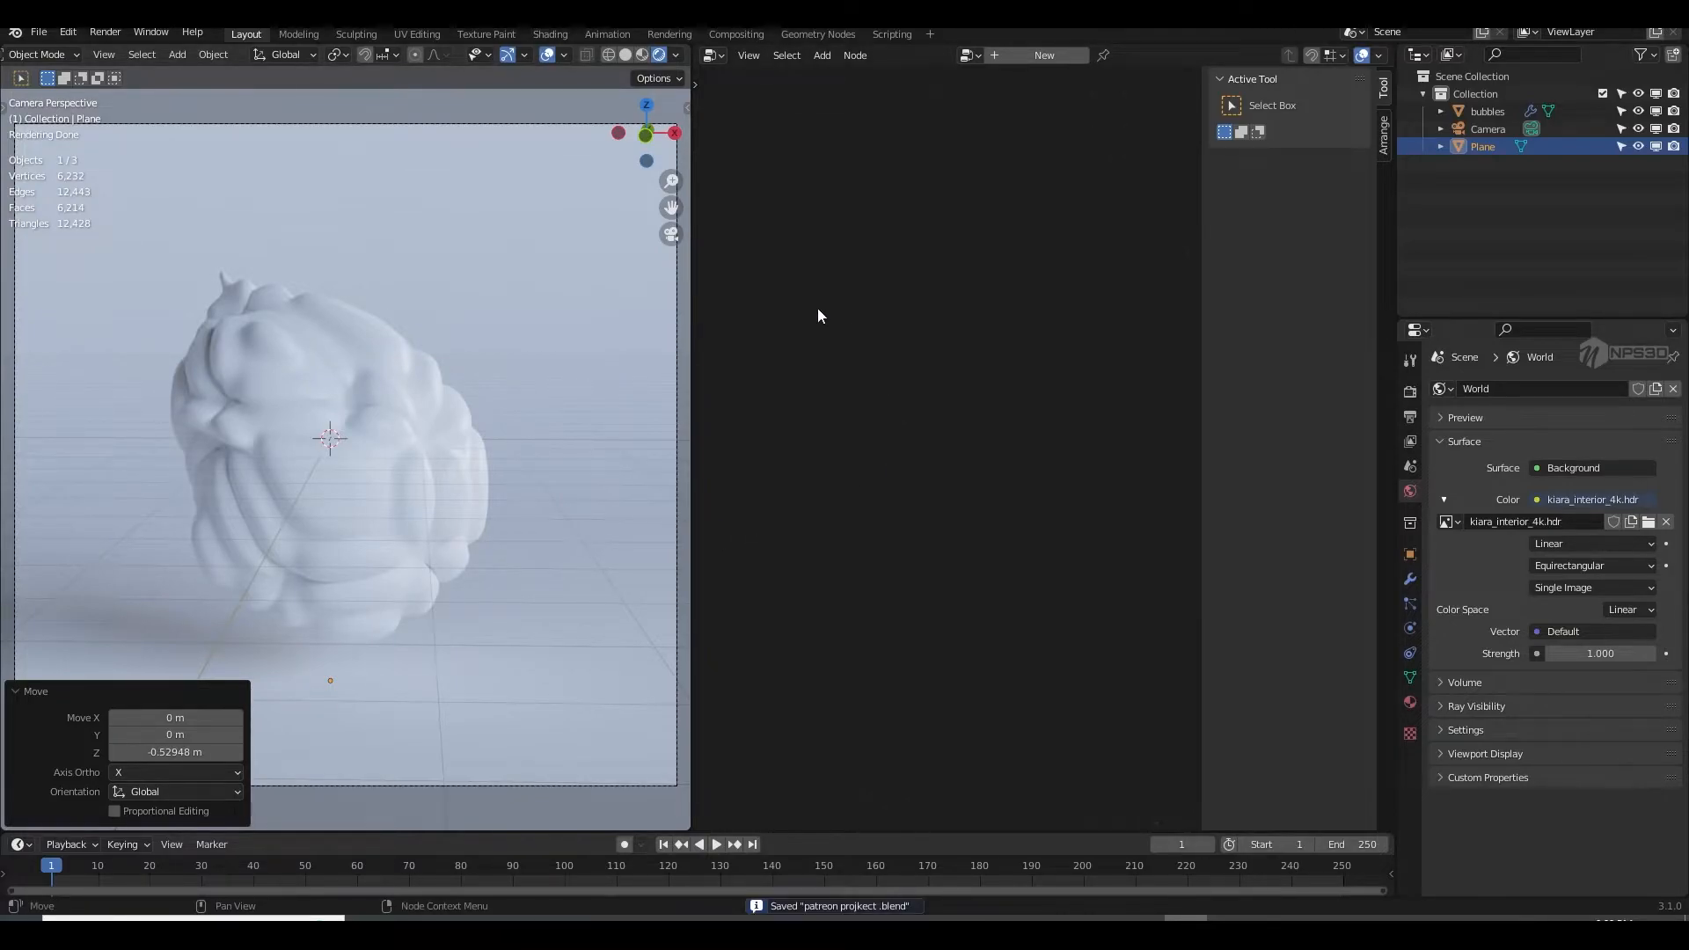
Step: Open the bubbles object's material in the Shader Editor and give its Principled BSDF a salmon-red base color
click(718, 56)
click(719, 57)
click(378, 374)
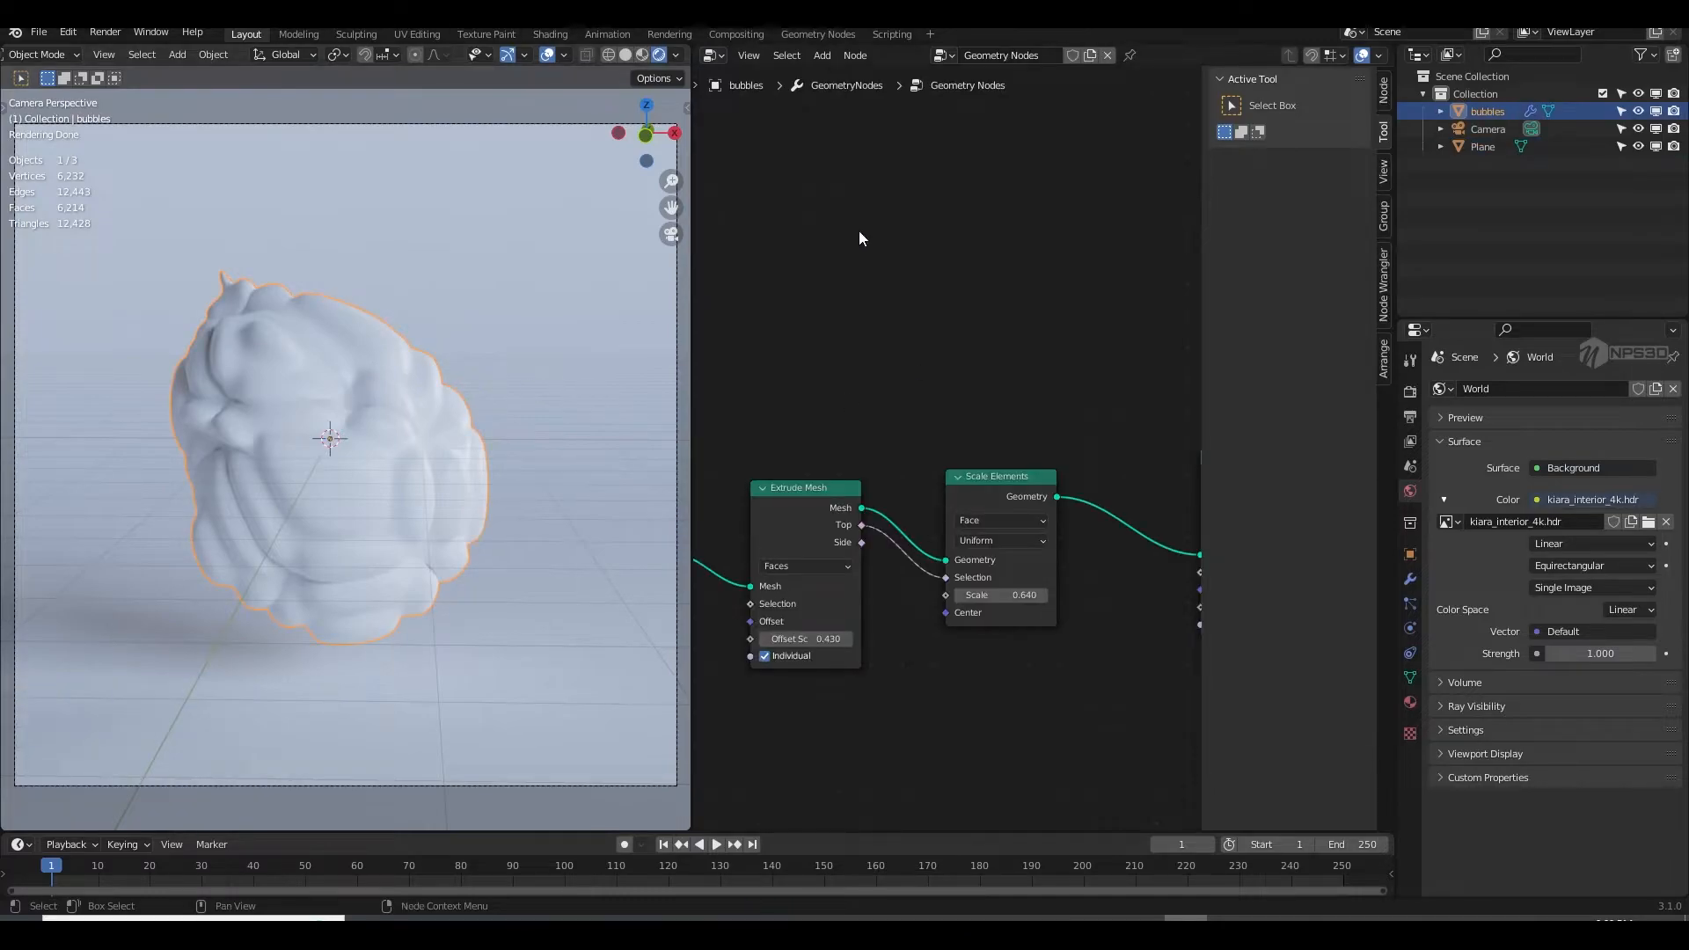
click(719, 56)
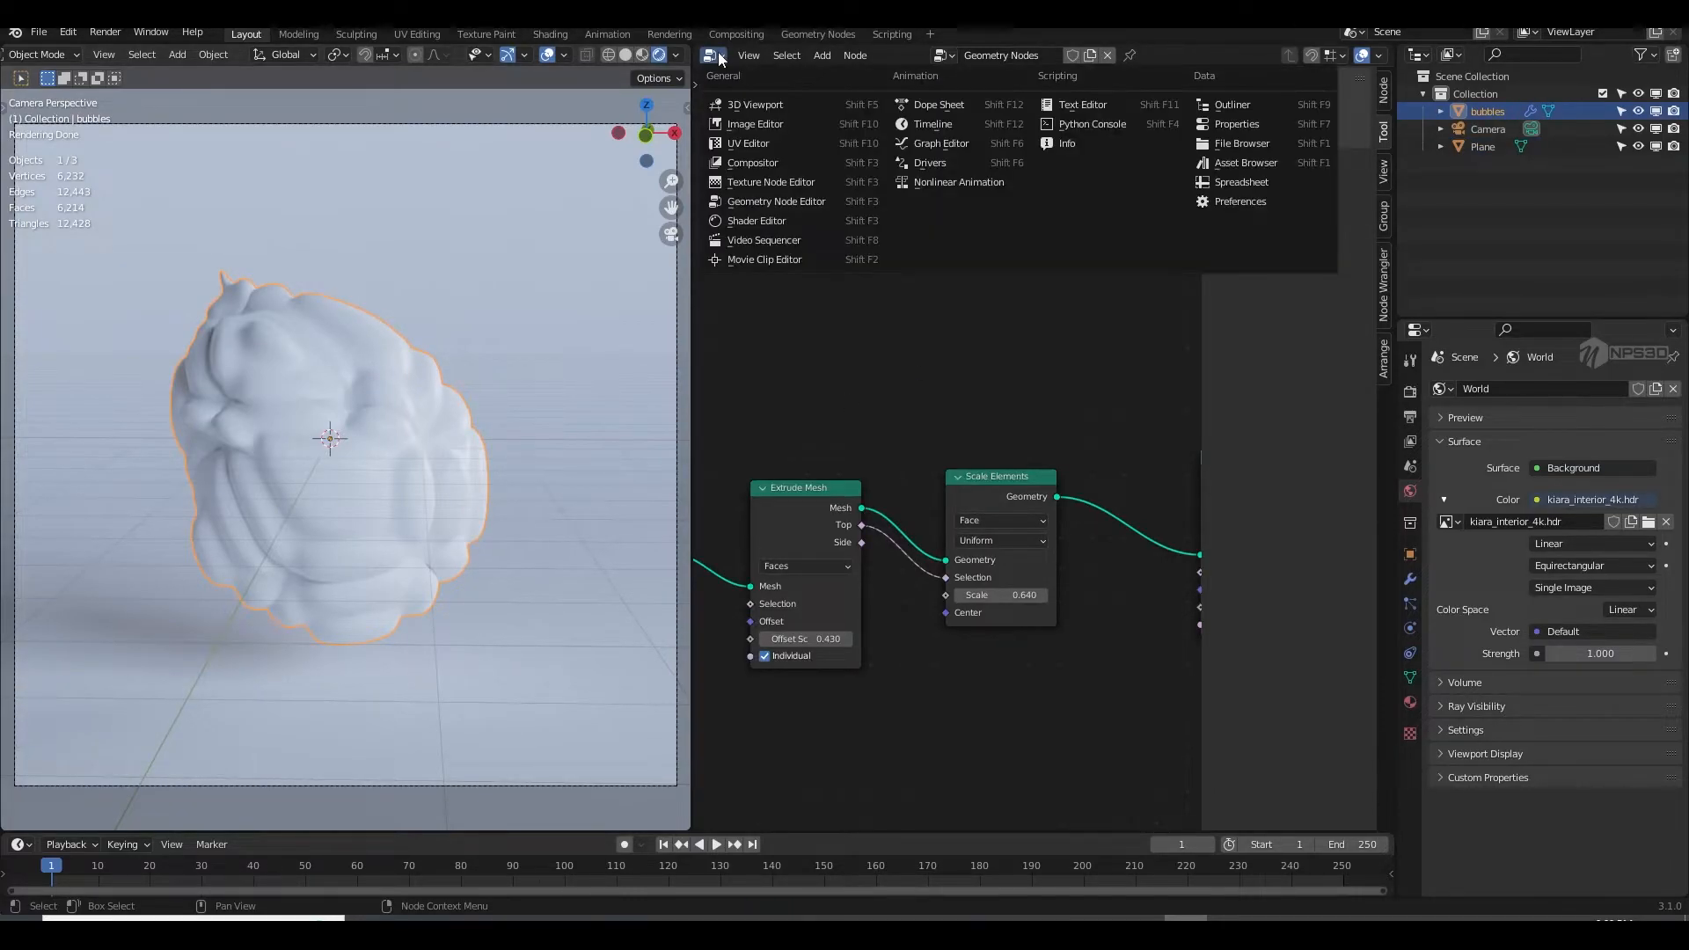
click(749, 222)
middle_drag(925, 289, 837, 266)
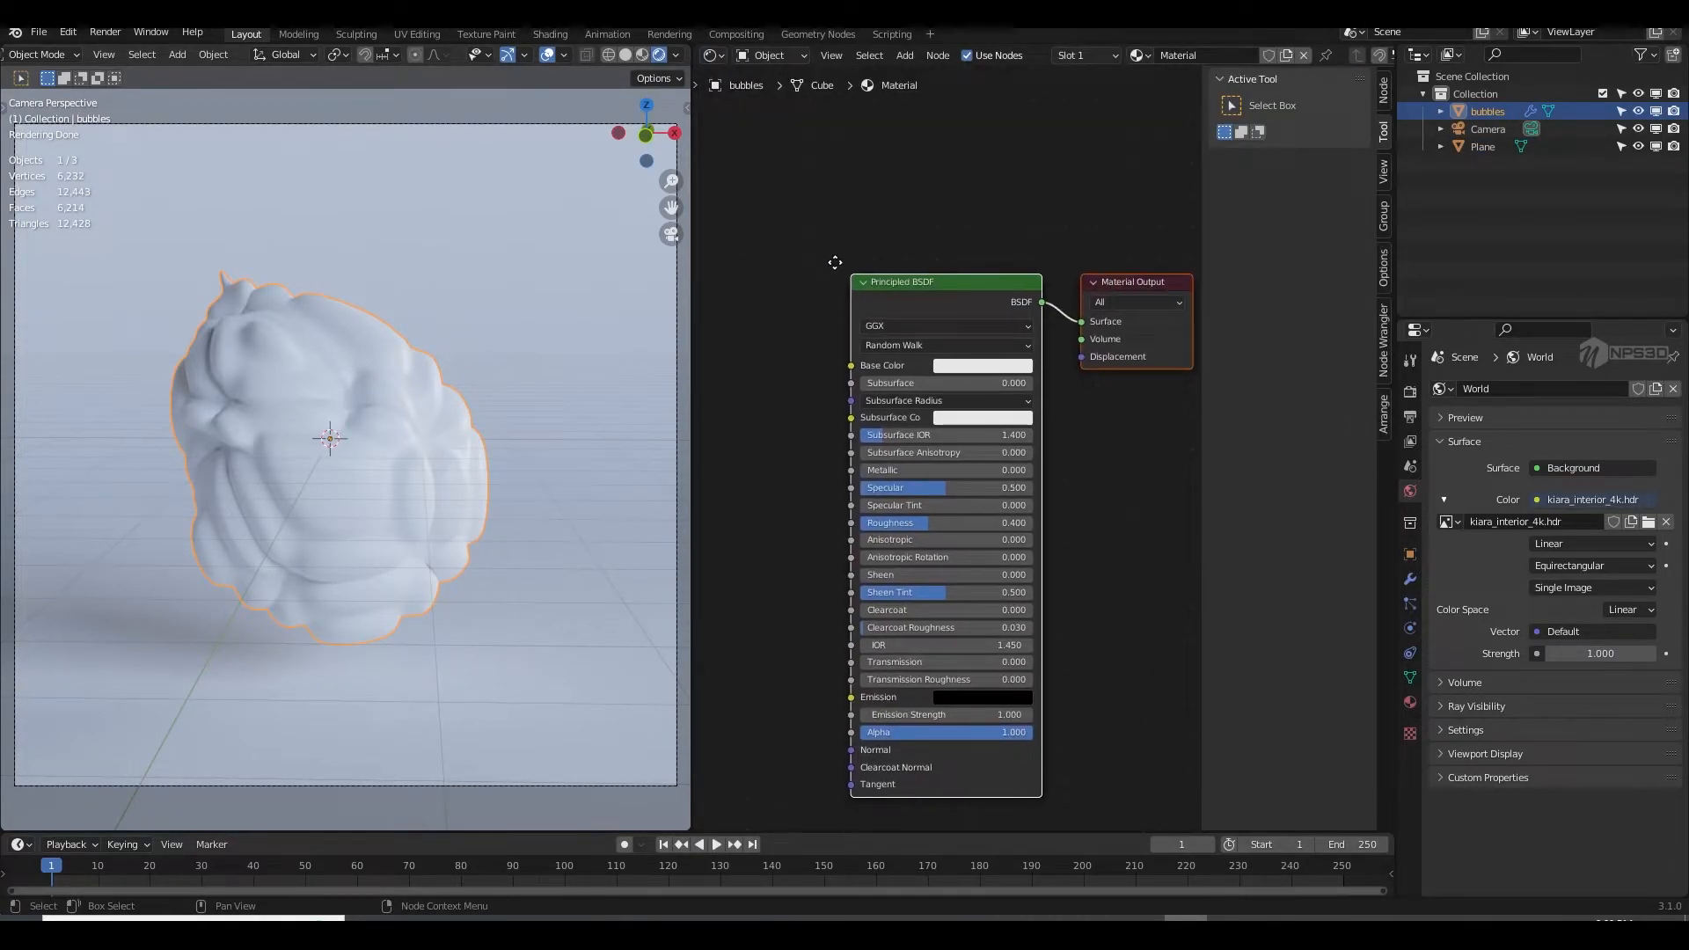
click(976, 372)
drag(1007, 238, 991, 240)
click(817, 271)
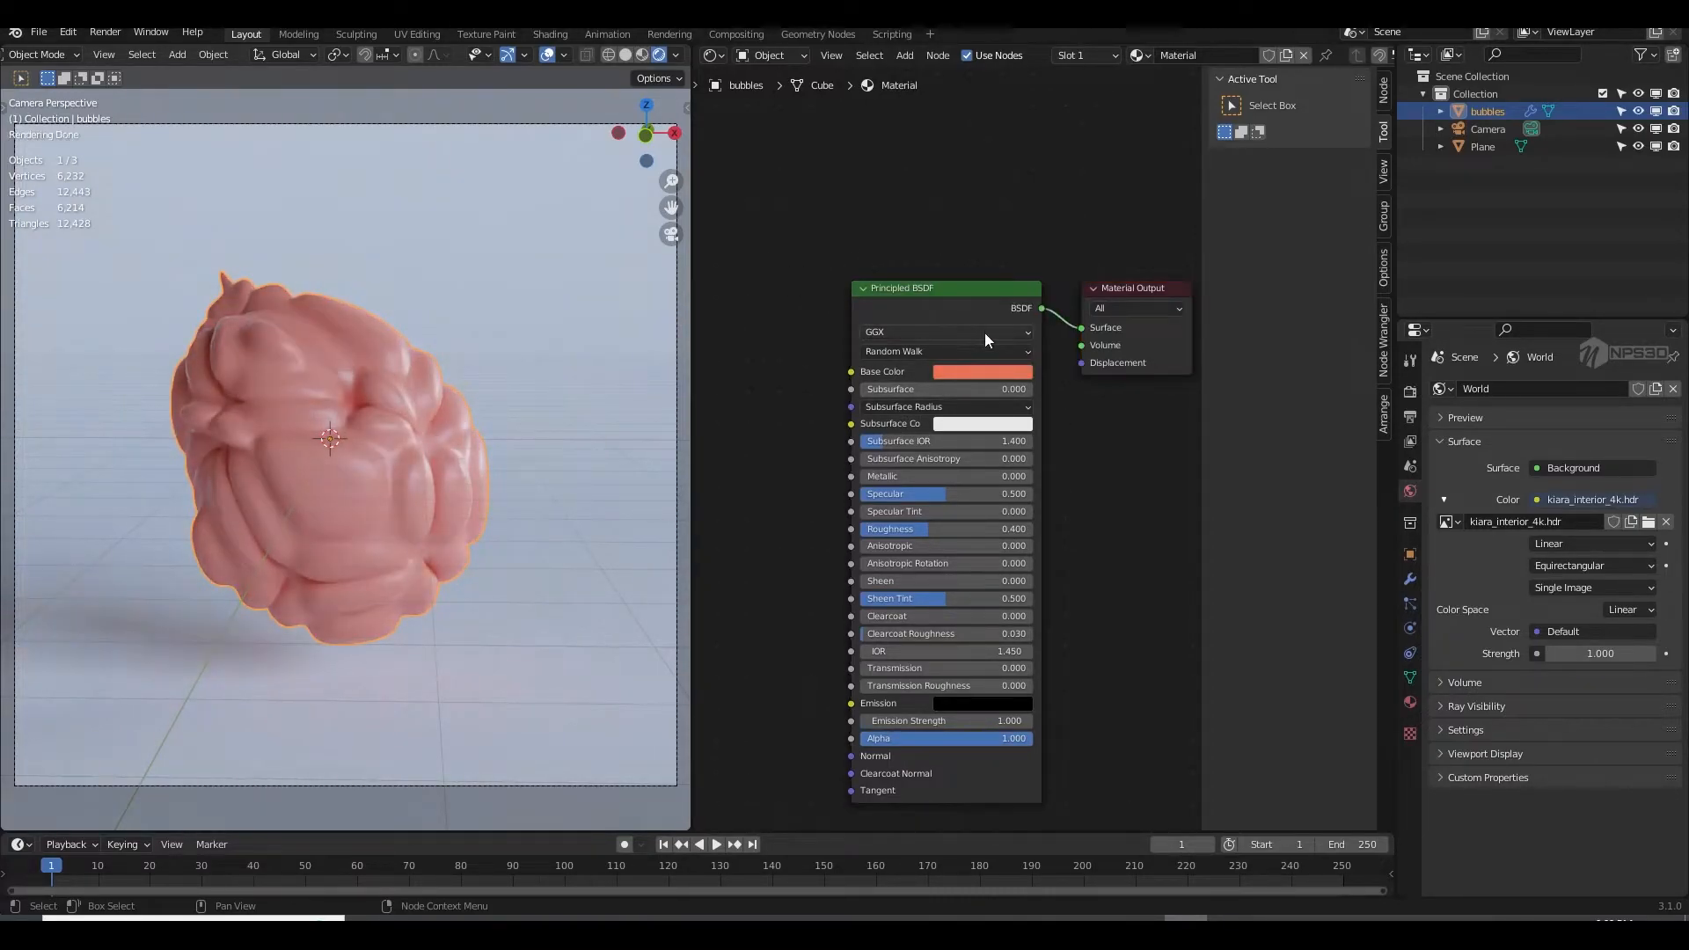
Step: Rename the bubbles material to glass\
double_click(1179, 55)
text(gla)
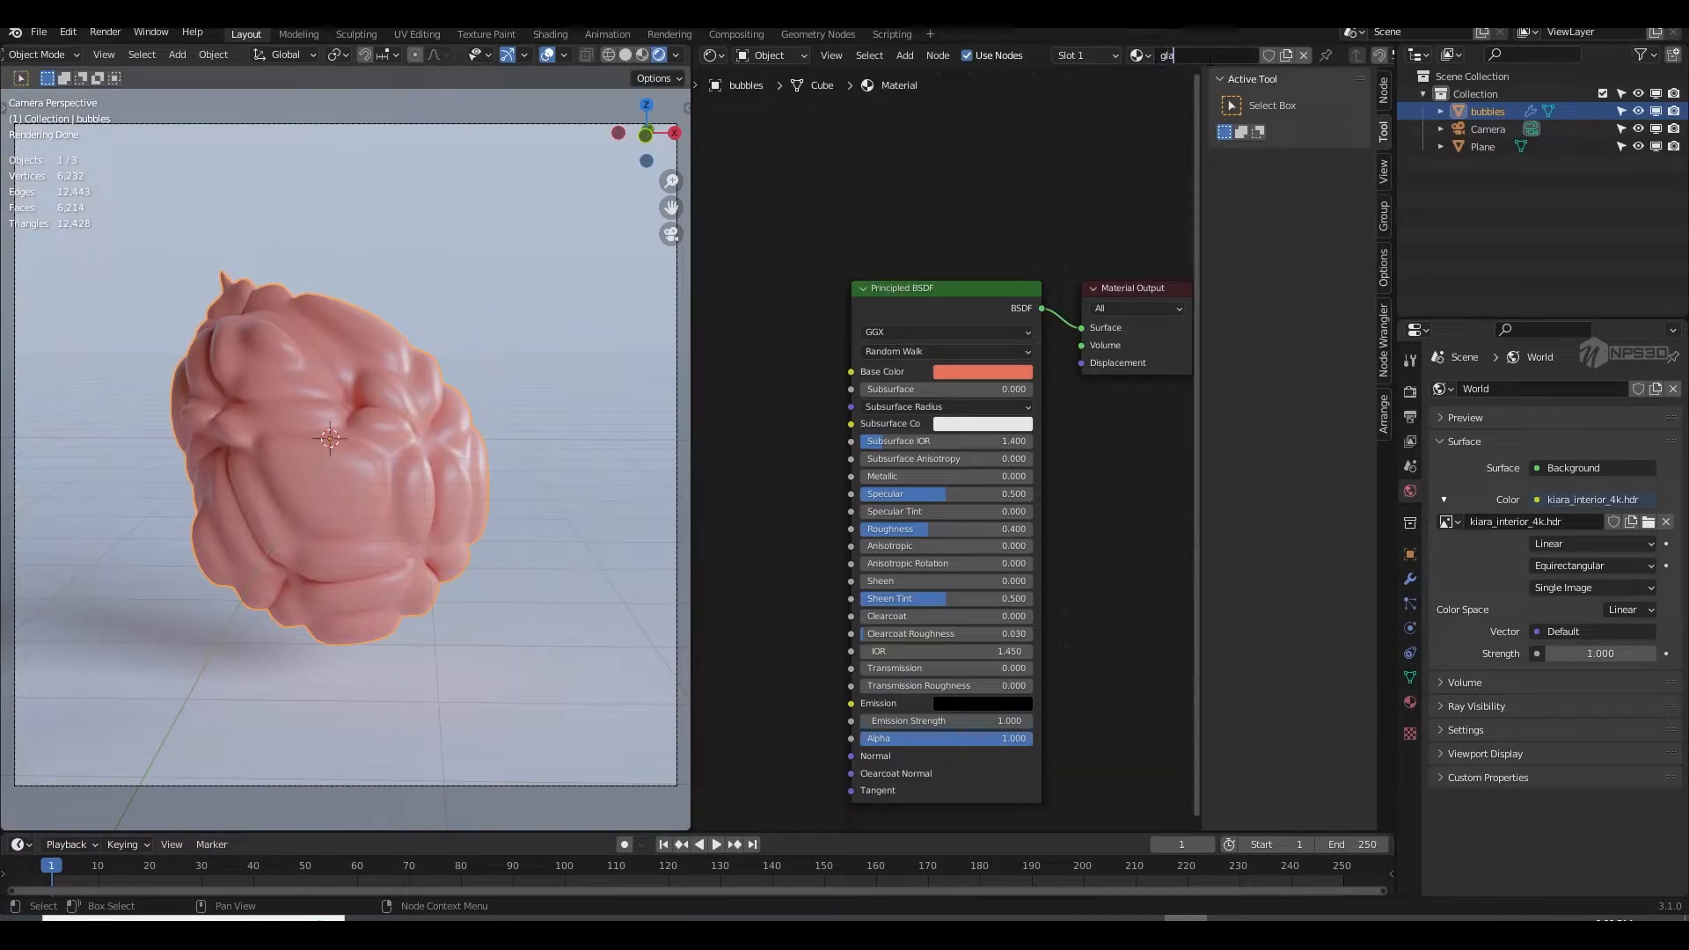
text(ss\)
key(Return)
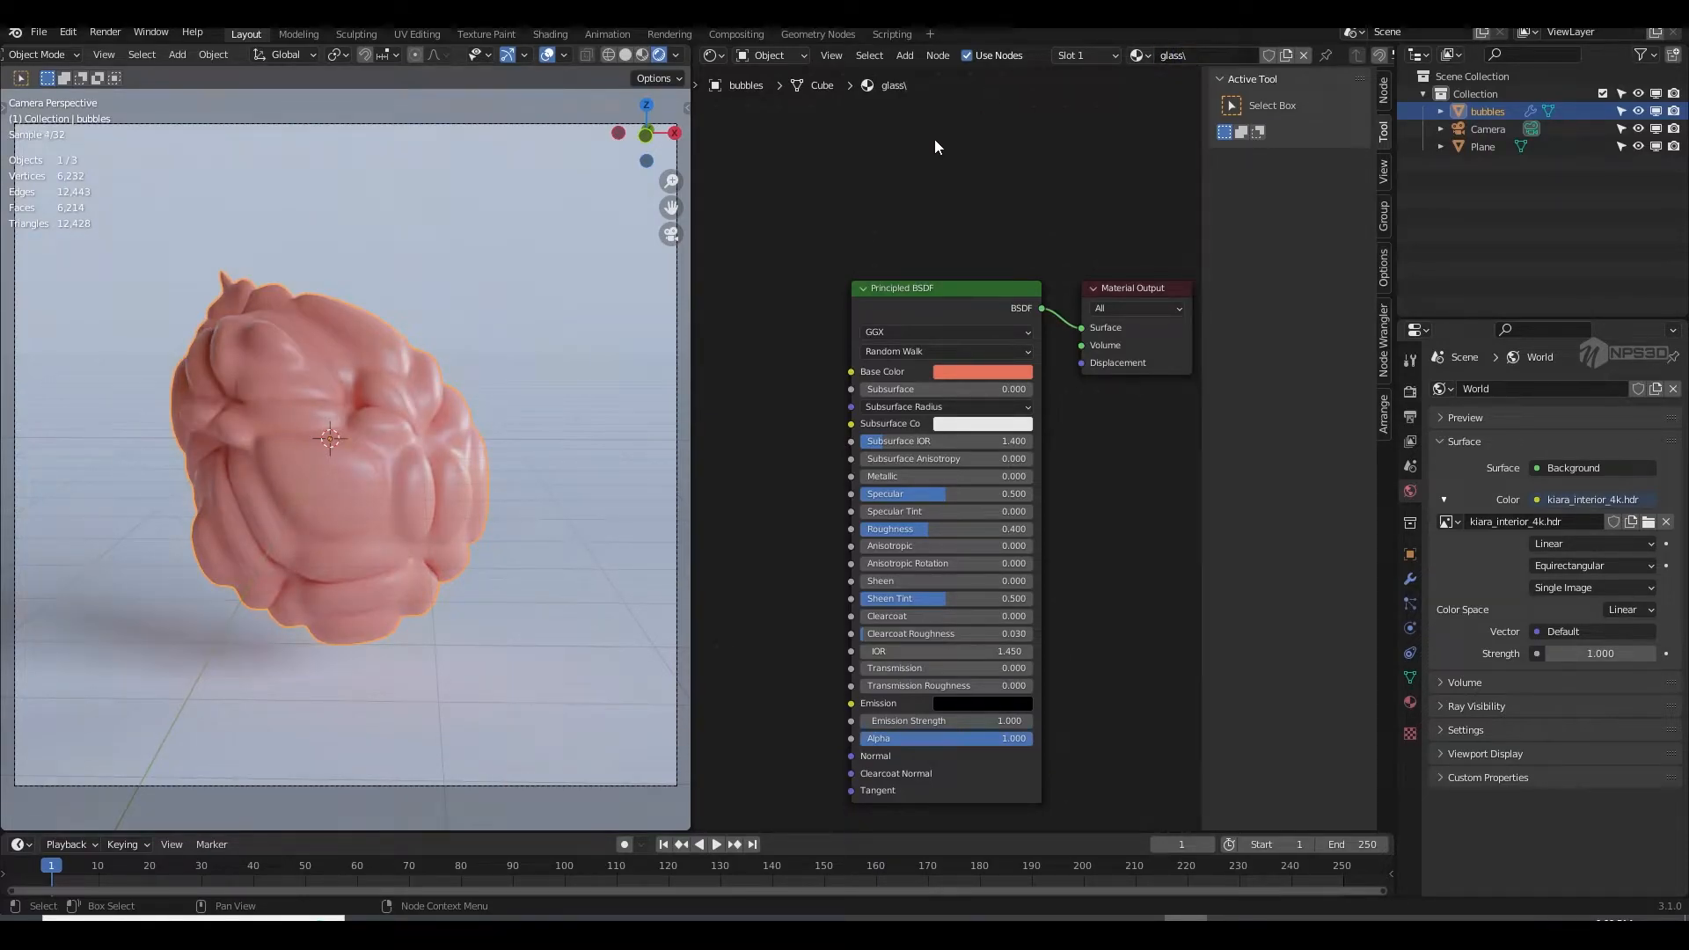
Step: Return to the Geometry Node Editor and move Group Output farther from Set Shade Smooth to make room for another node
click(716, 55)
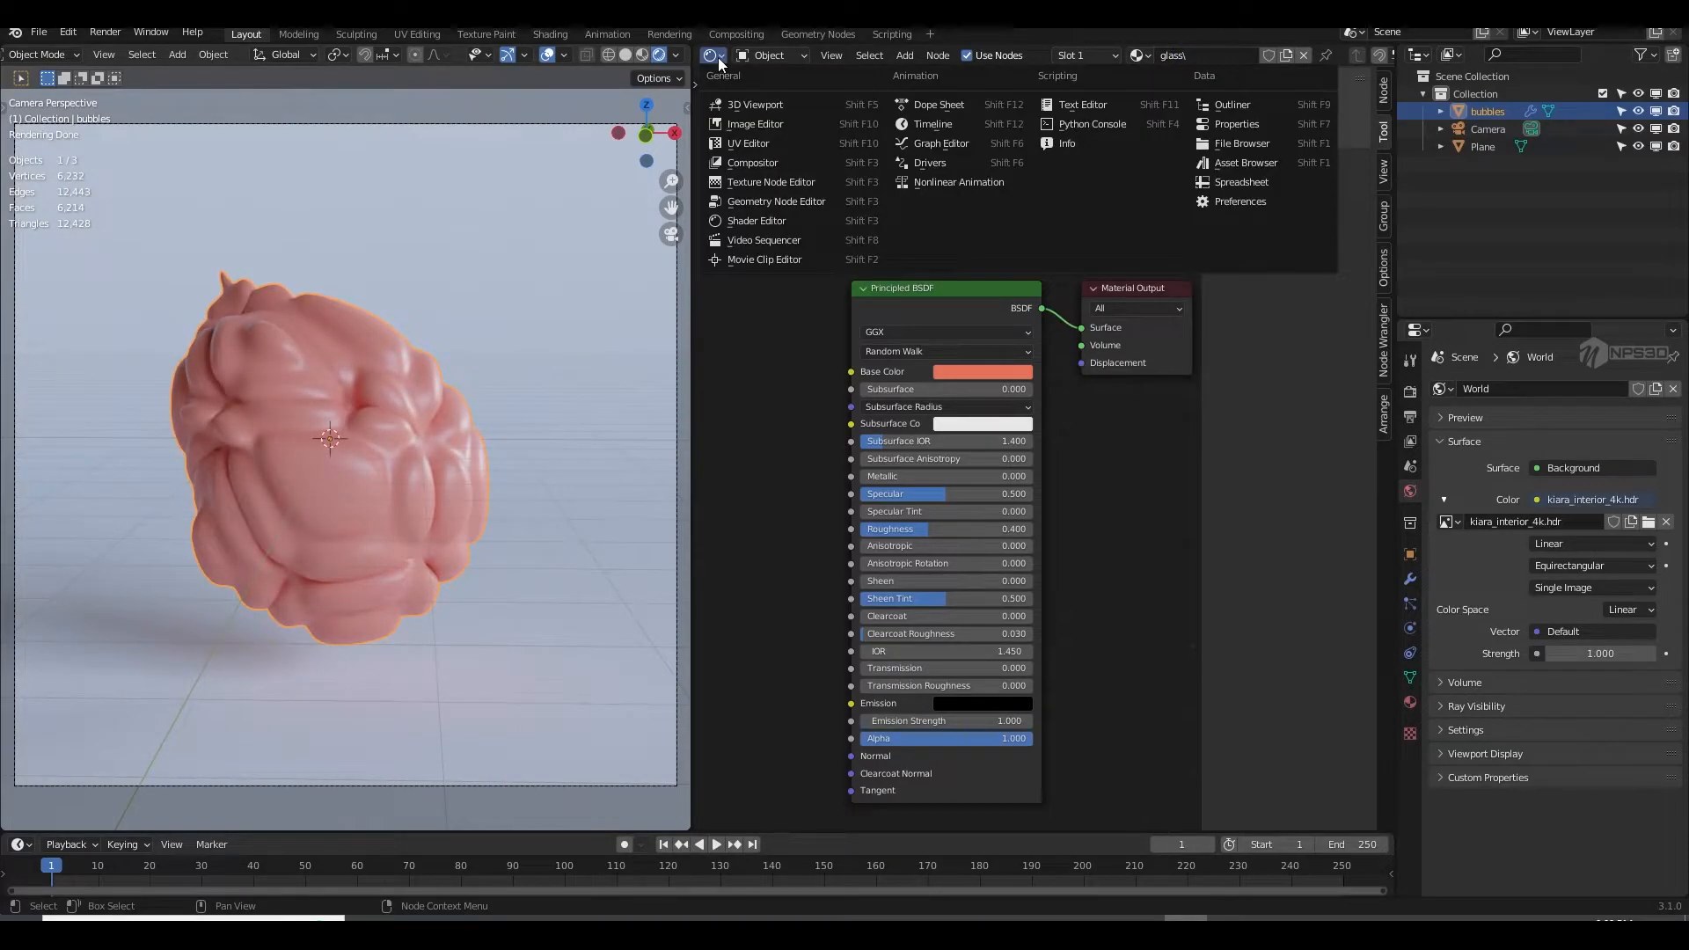
click(772, 204)
scroll(921, 343, down, 5)
middle_drag(921, 343, 703, 304)
middle_drag(950, 304, 786, 314)
middle_drag(888, 318, 775, 320)
middle_drag(951, 378, 827, 377)
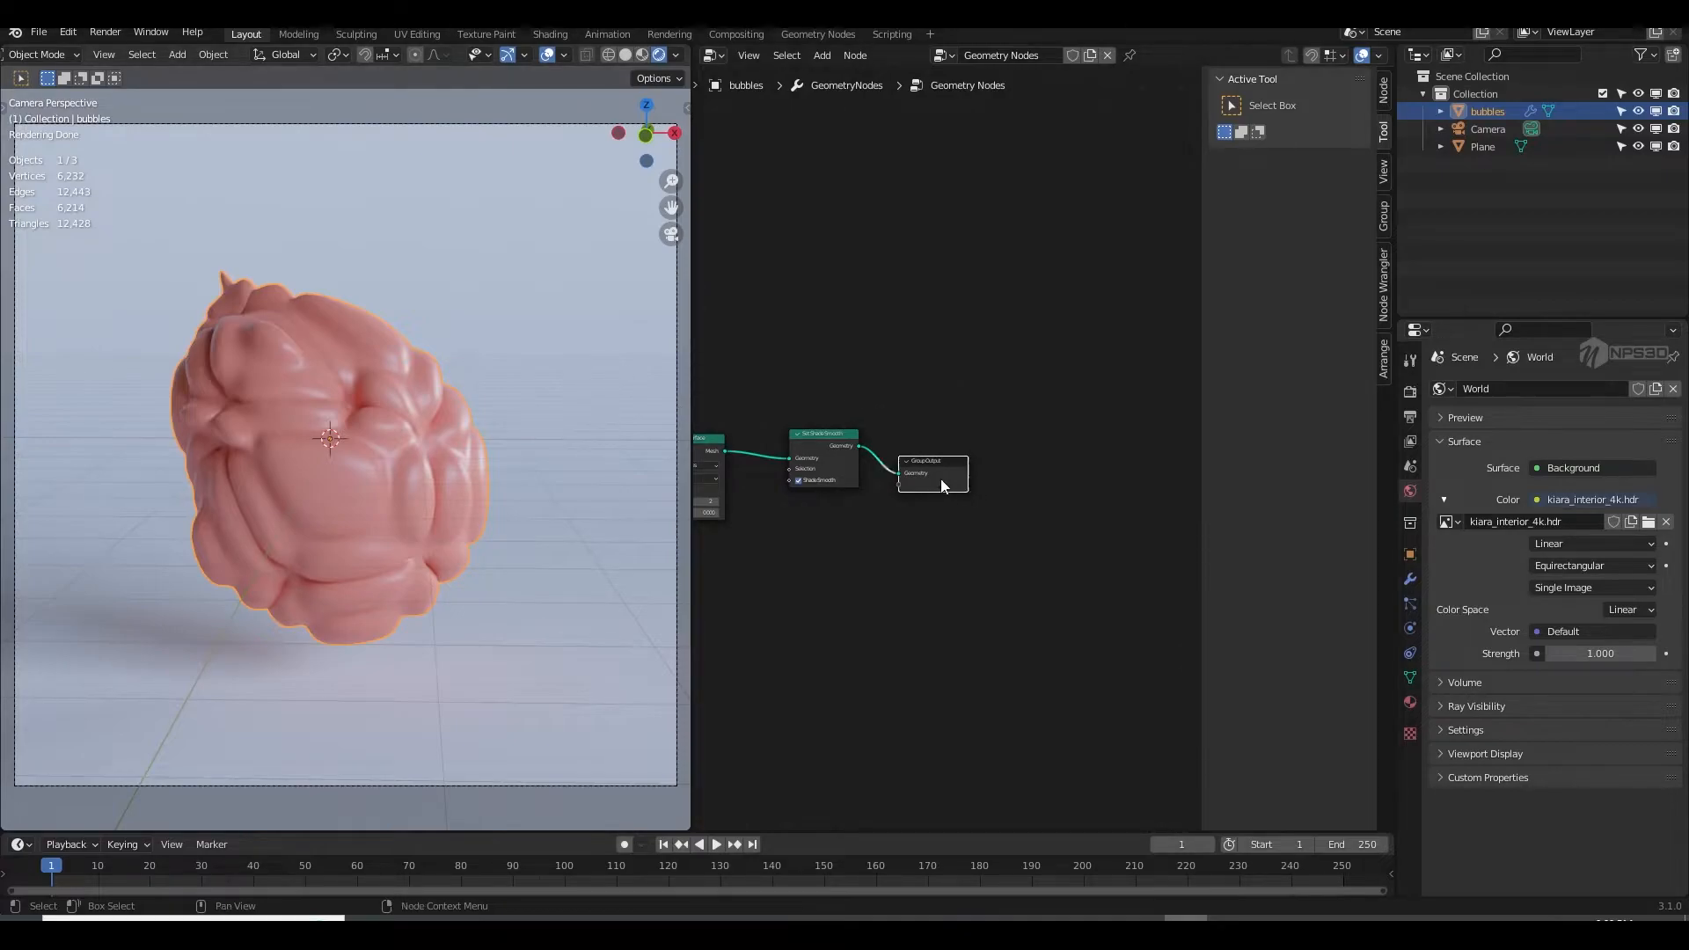
drag(939, 480, 1095, 478)
middle_drag(1024, 415, 1038, 410)
scroll(1029, 408, up, 3)
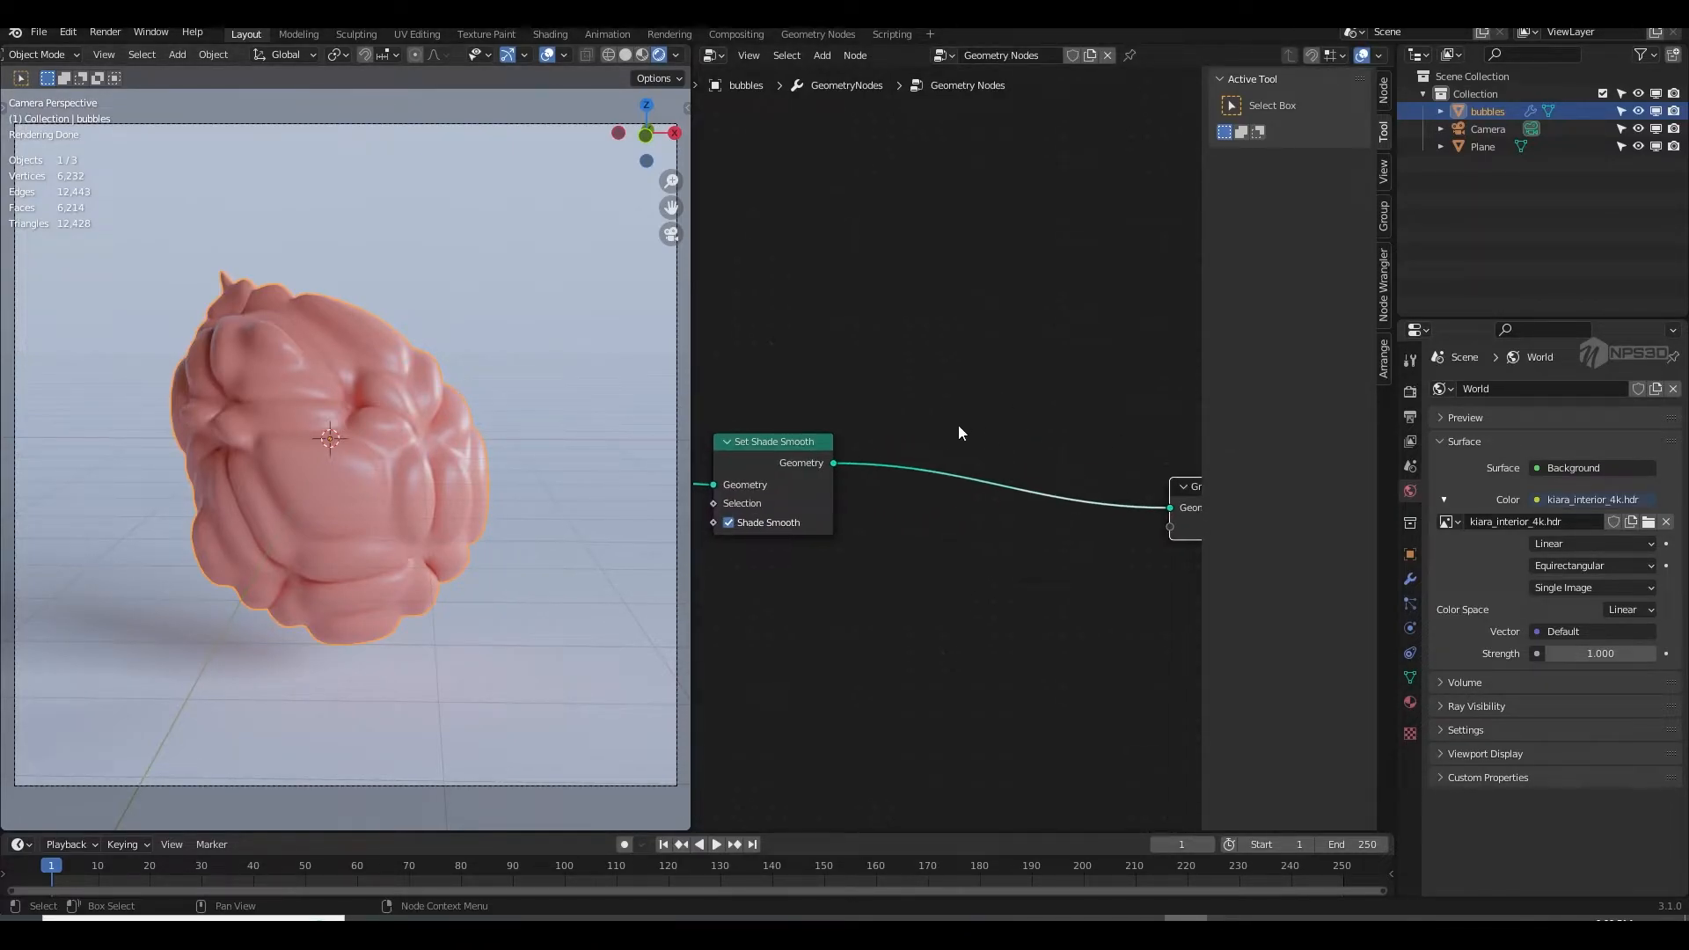
Step: Insert a Set Material node between Set Shade Smooth and Group Output and assign it the glass\ material
key(shift+a)
click(1008, 415)
text(set)
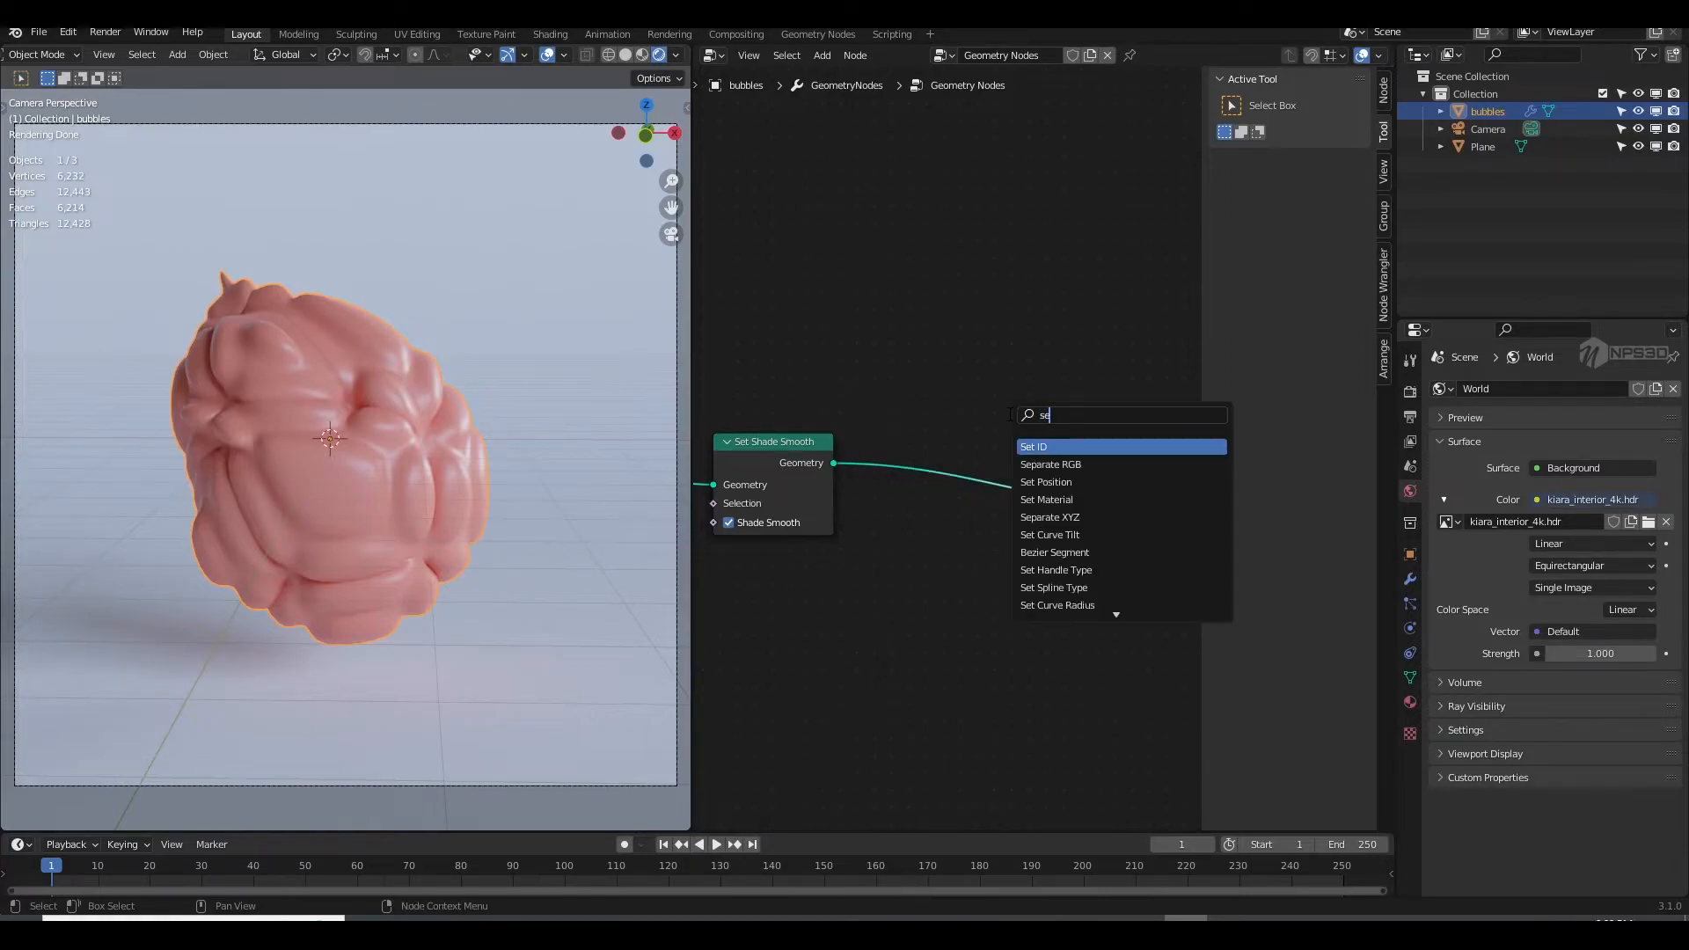
click(1079, 483)
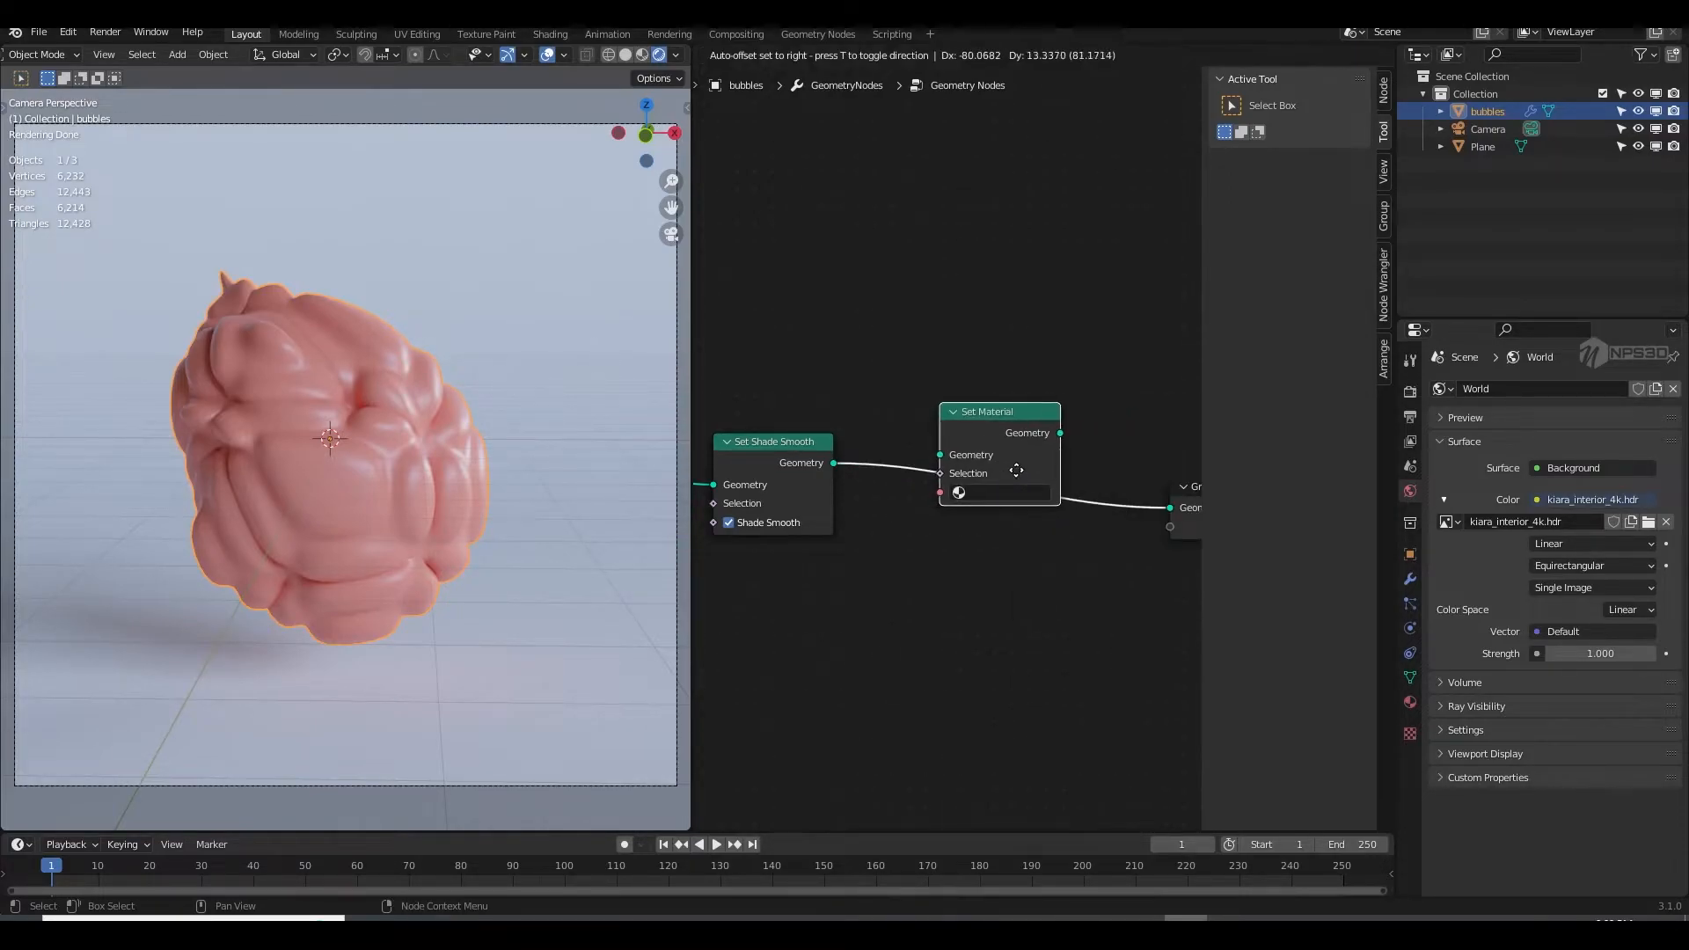
click(1014, 471)
click(1003, 491)
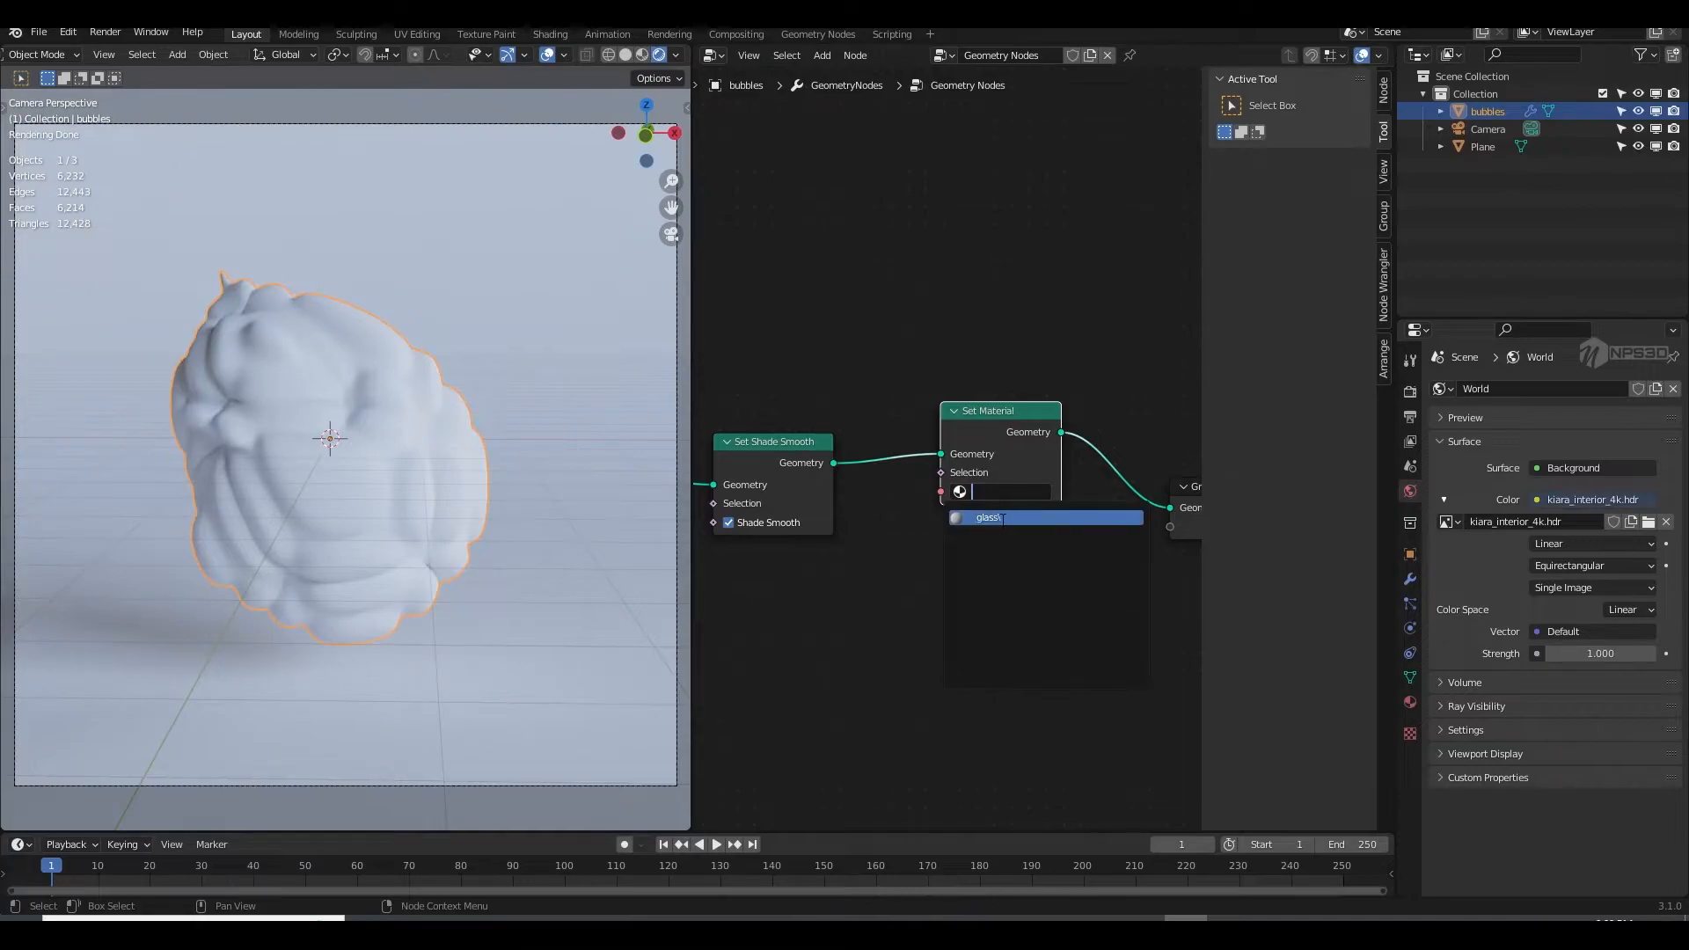
click(1001, 519)
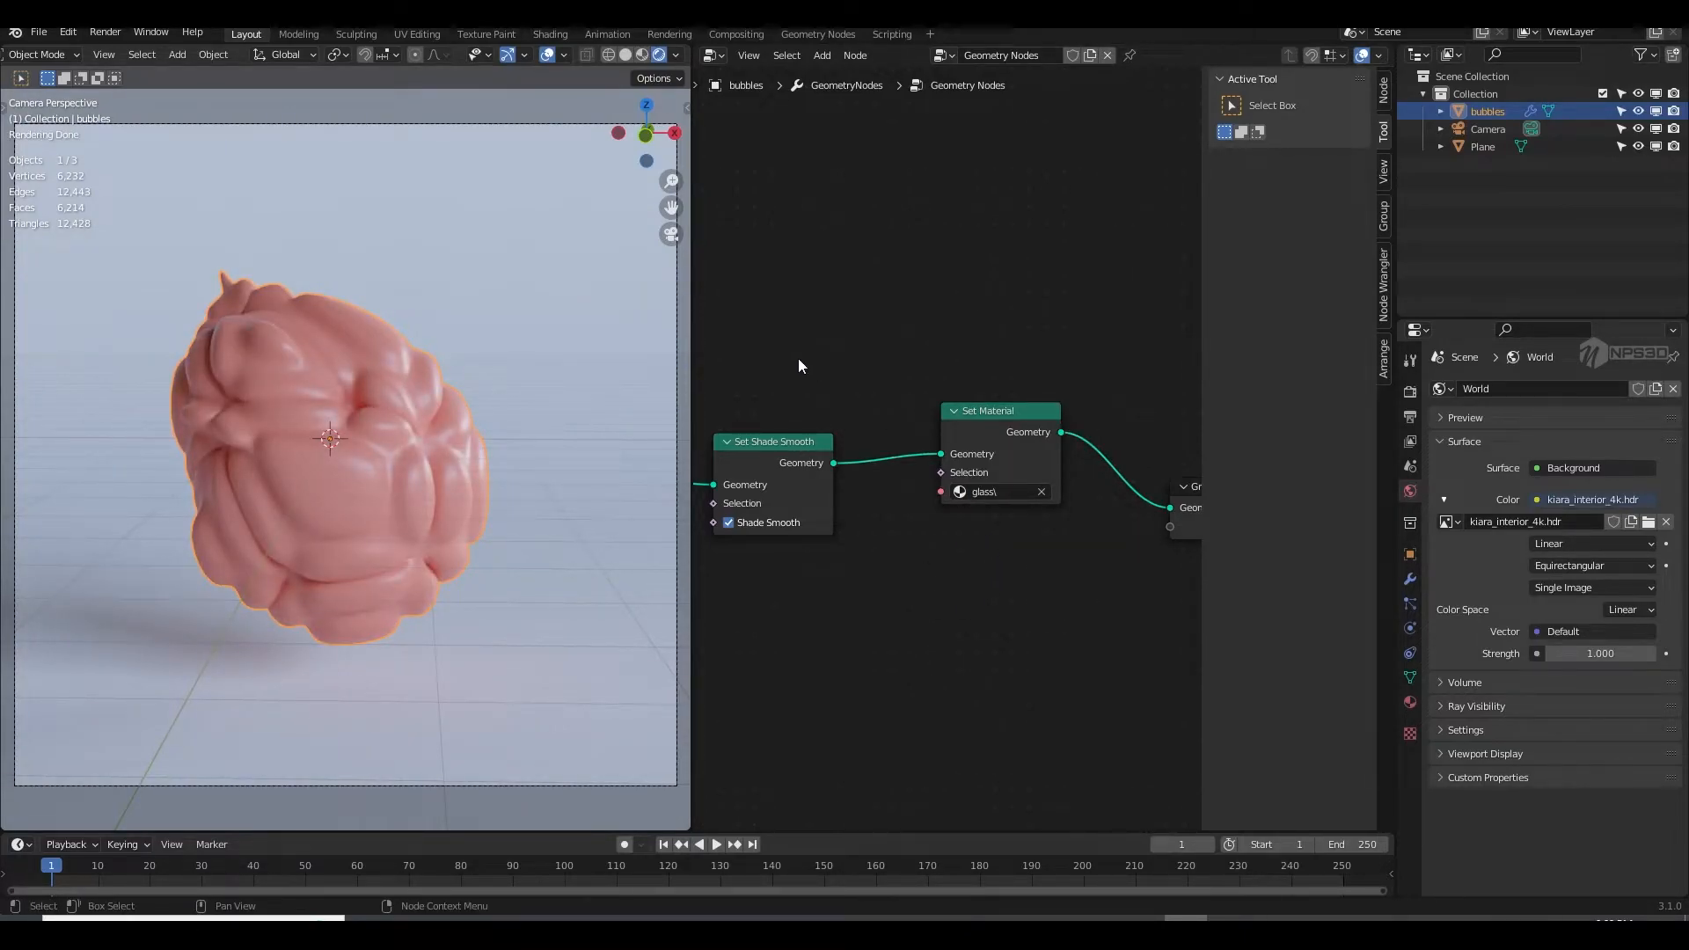
Step: Show the glass\ material in the Shader Editor with its nodes framed and the sidebar hidden, and save the file
click(714, 54)
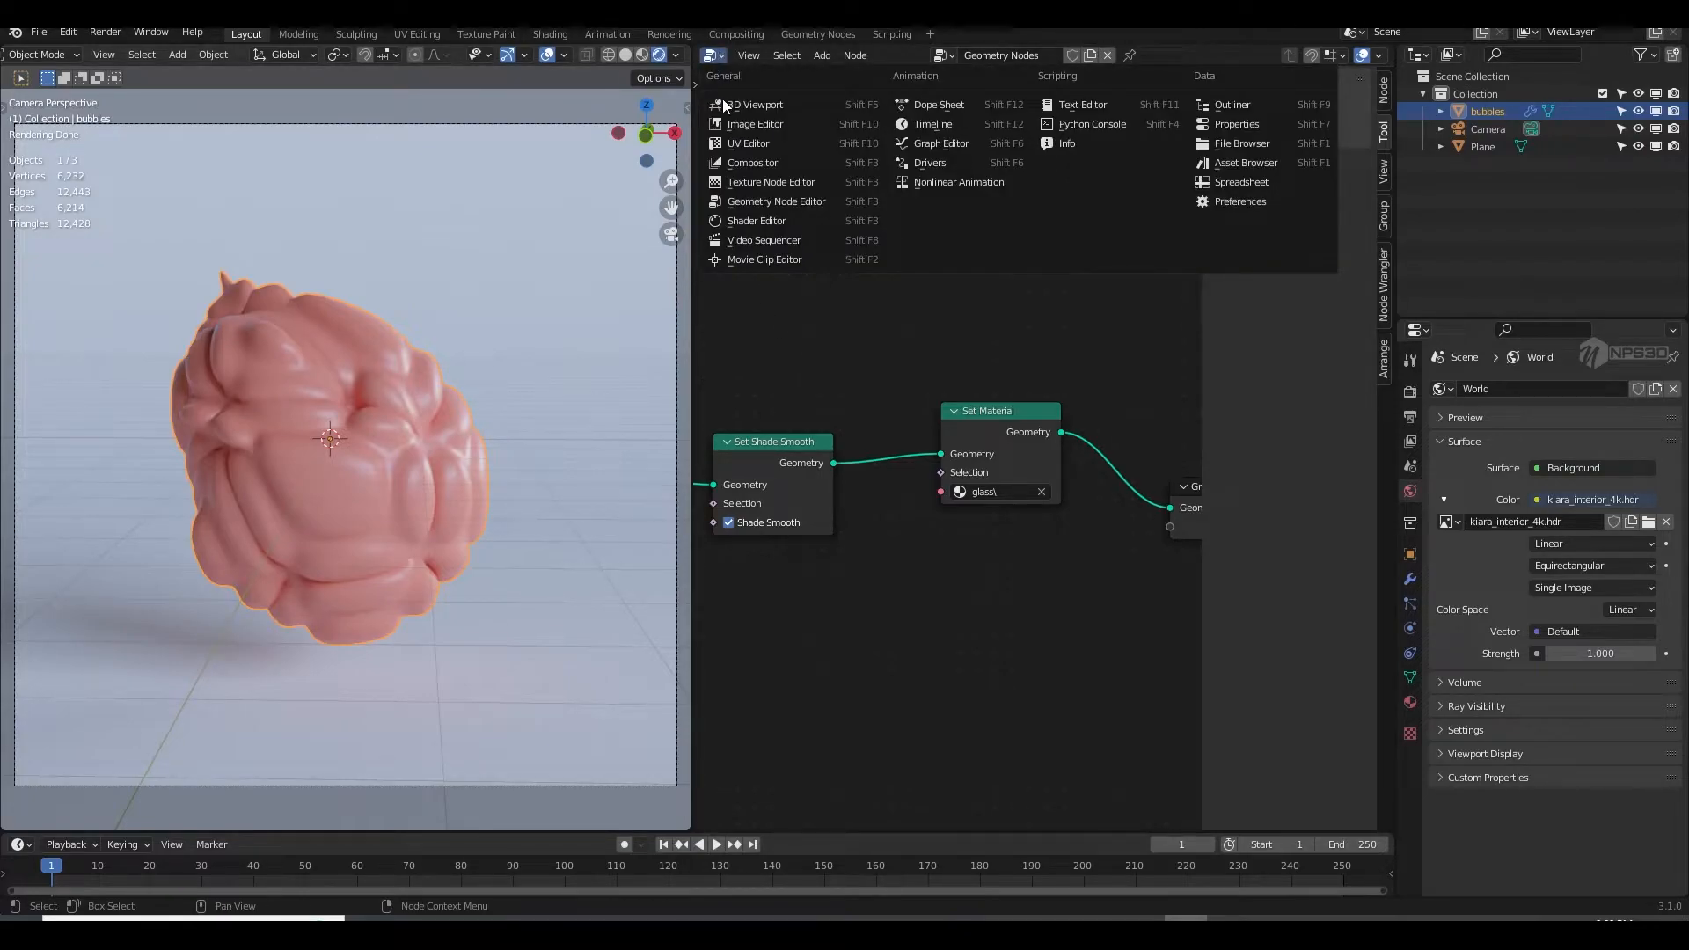
click(767, 222)
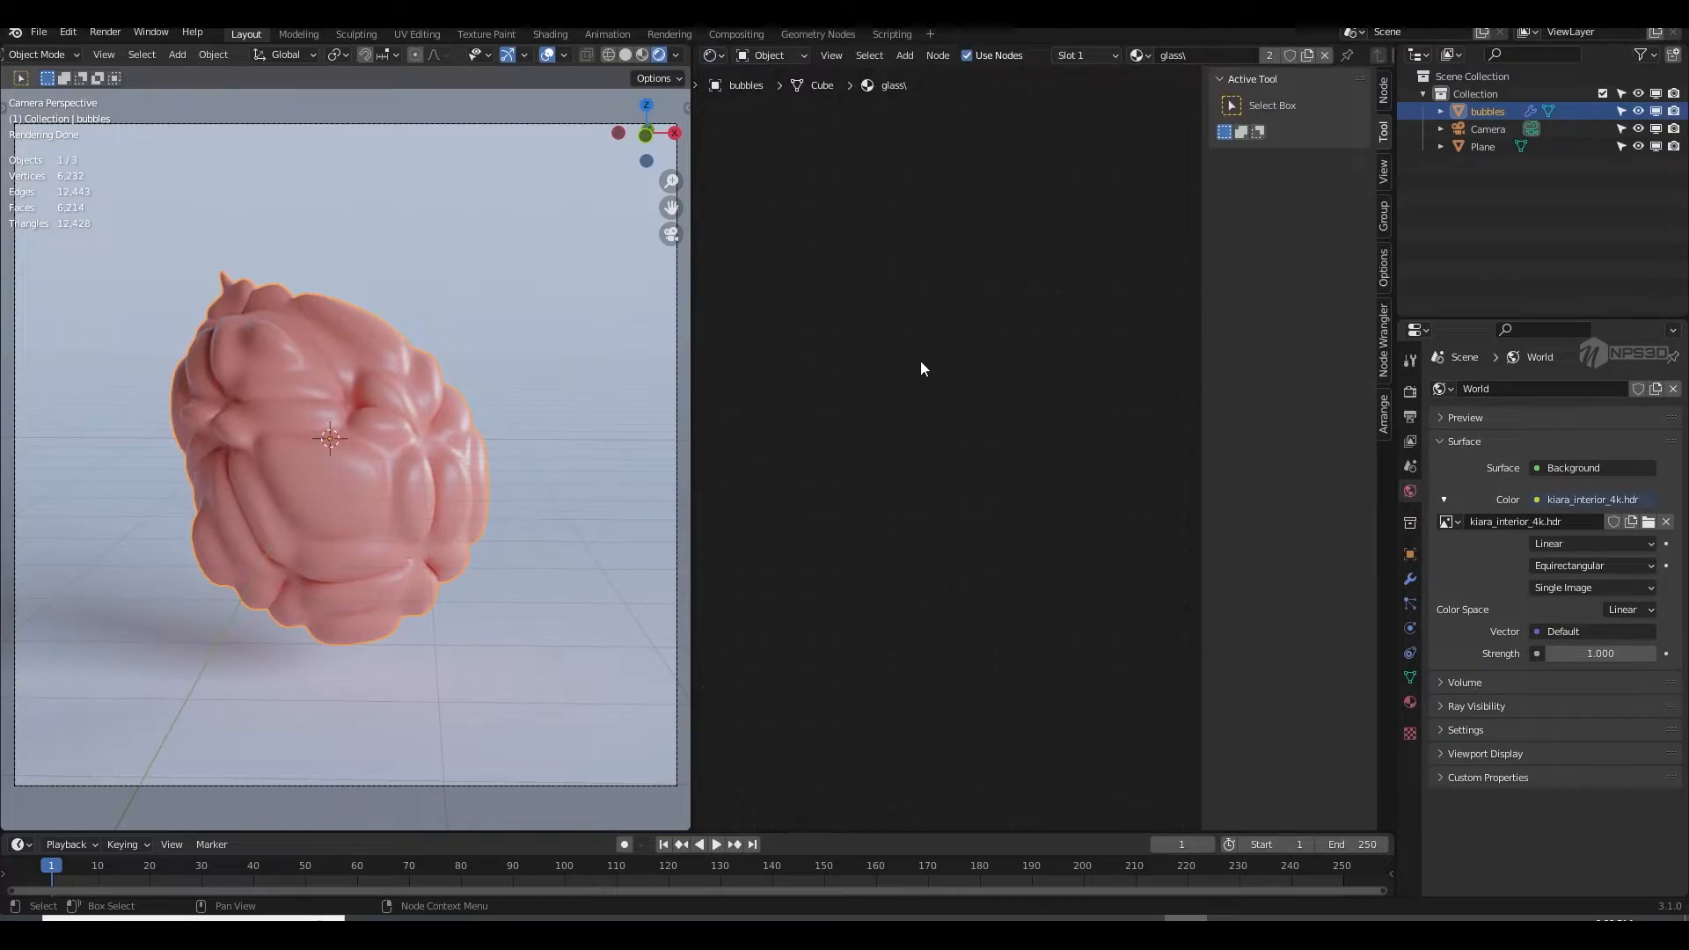
key(Home)
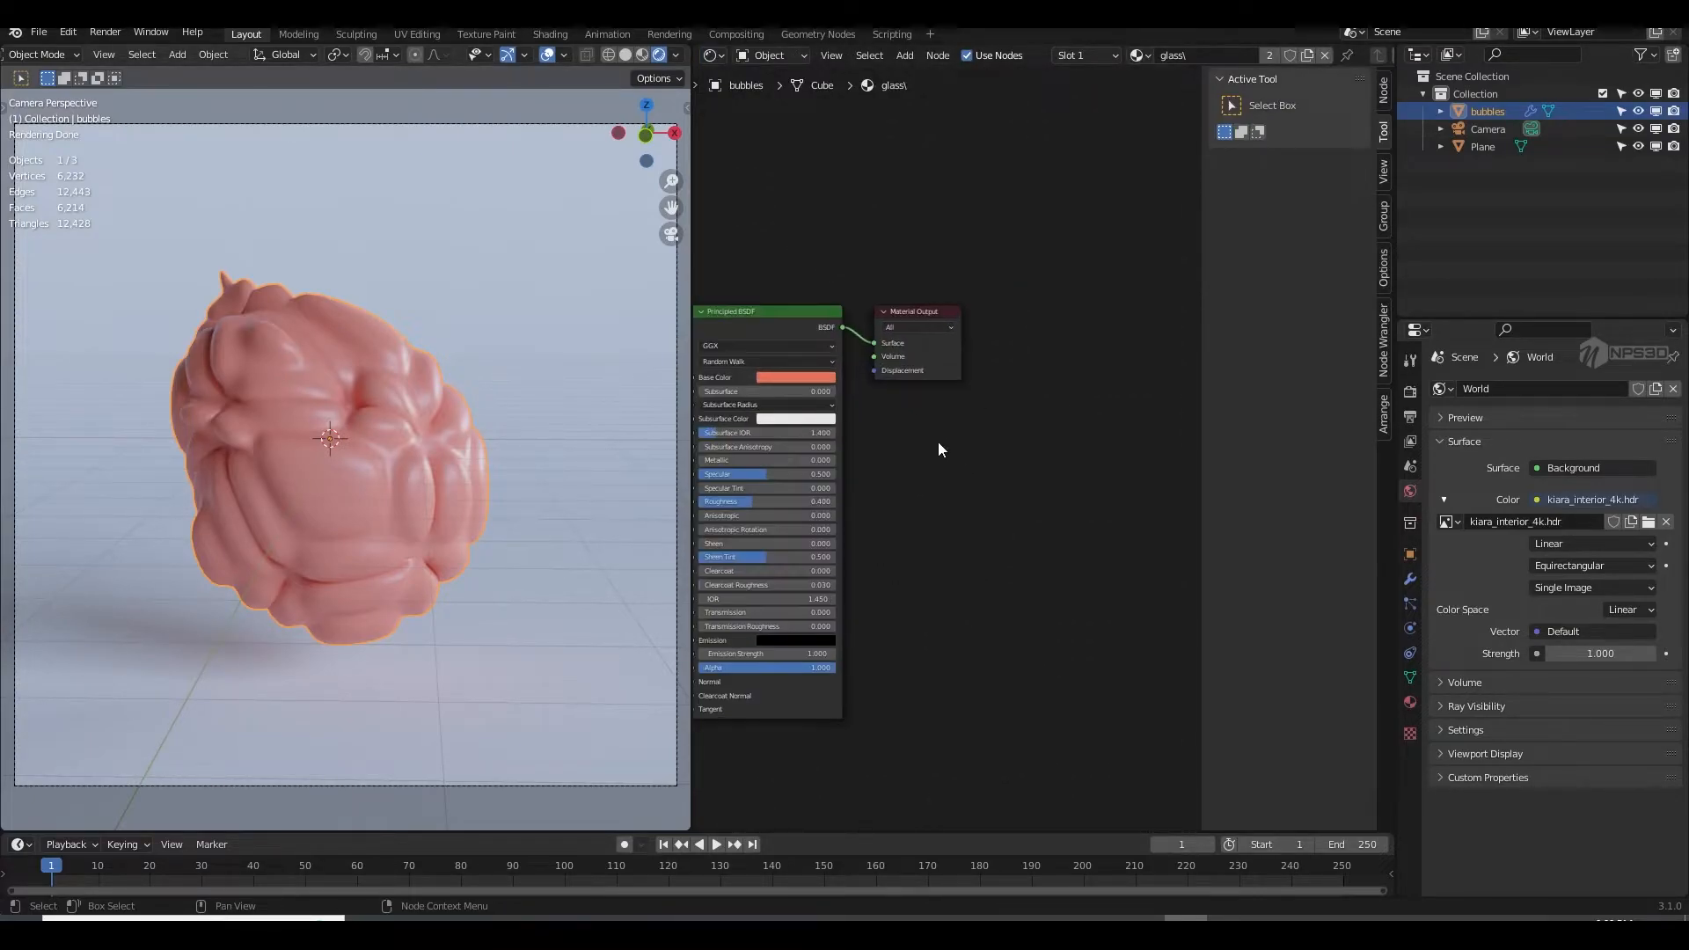
scroll(872, 399, down, 2)
key(n)
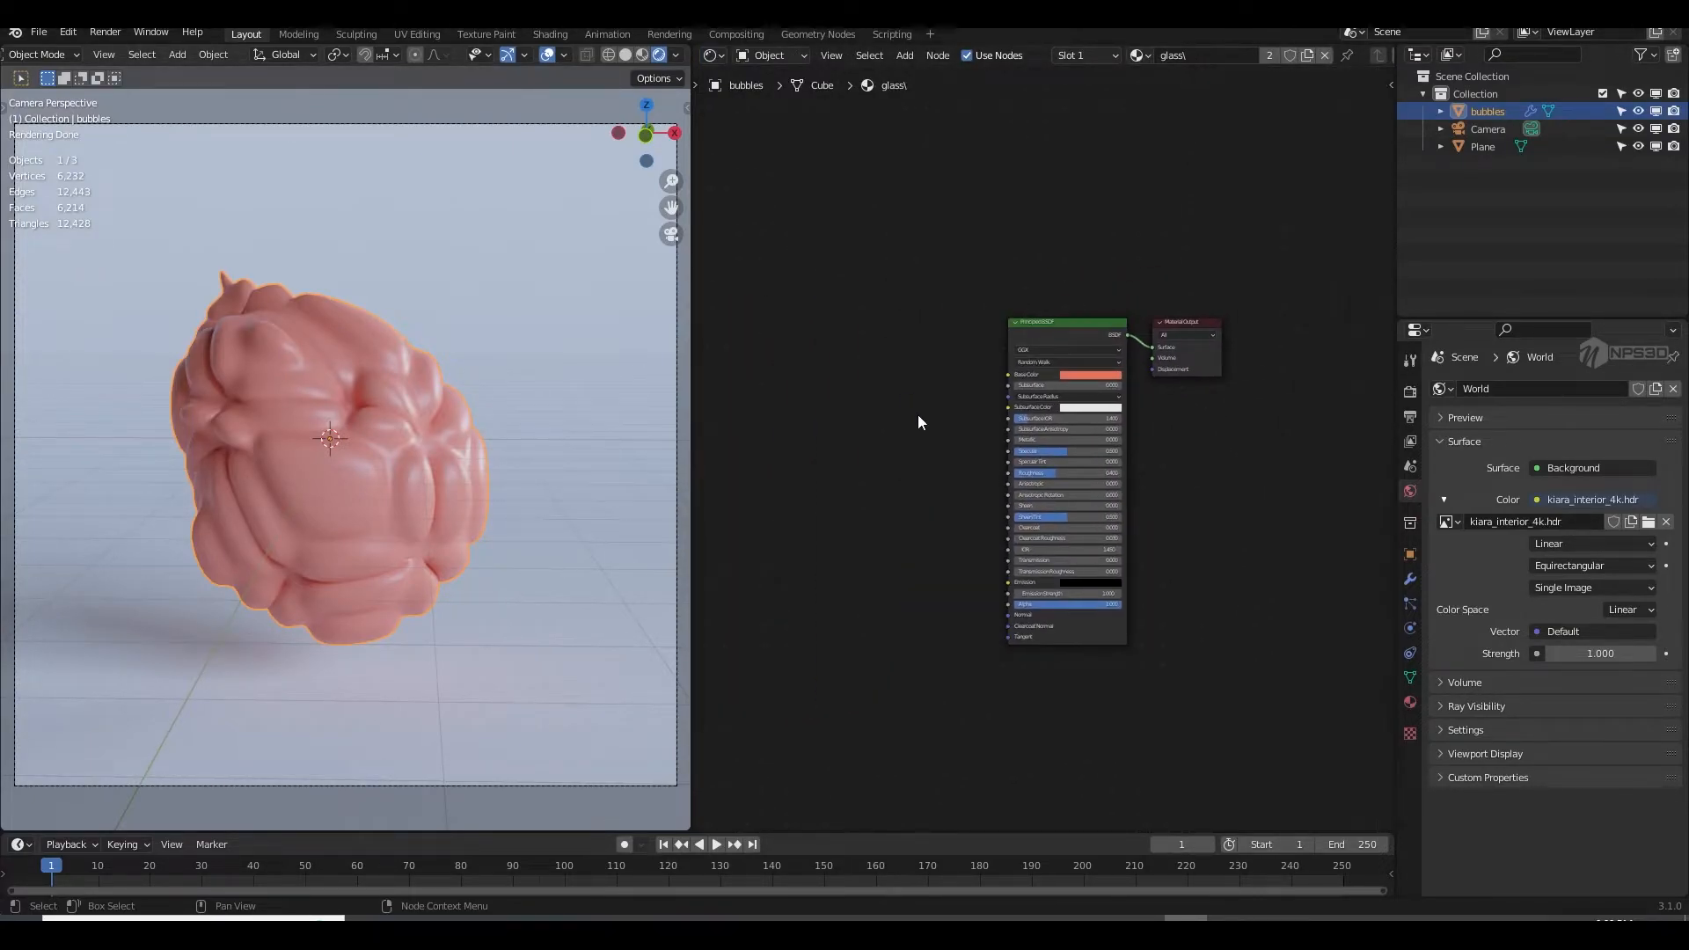
middle_drag(927, 415, 950, 424)
key(ctrl+s)
scroll(959, 411, up, 4)
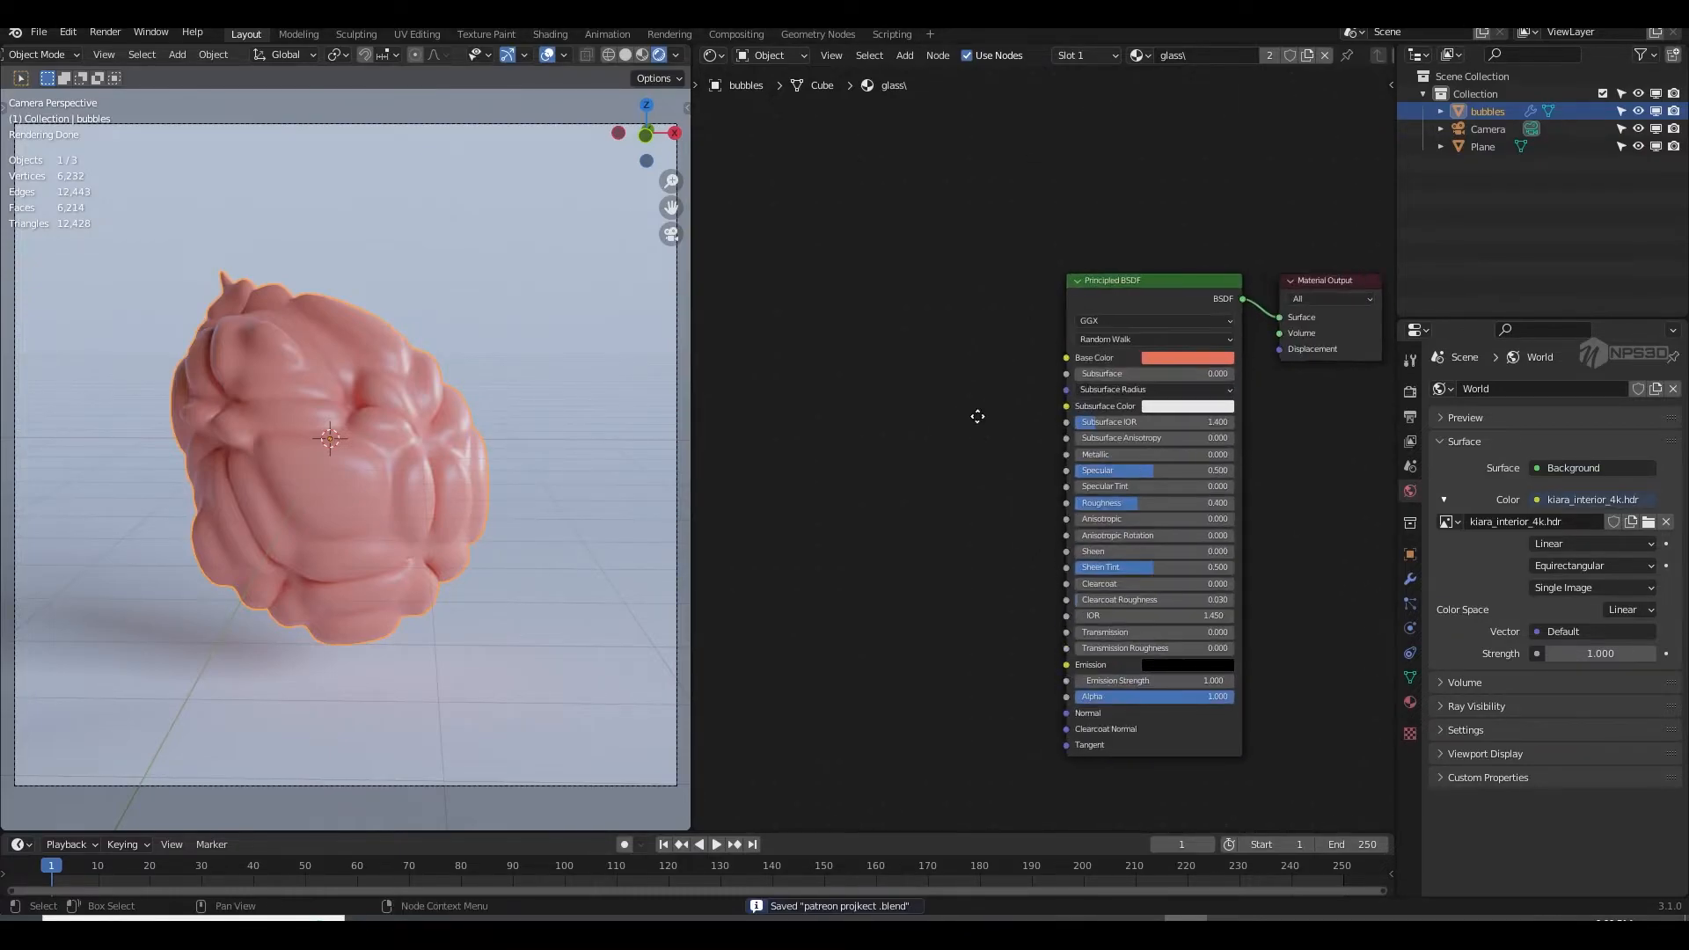
Step: Set the Principled BSDF's roughness to 0 and its transmission to 1
drag(1114, 505, 890, 519)
middle_drag(927, 528, 919, 472)
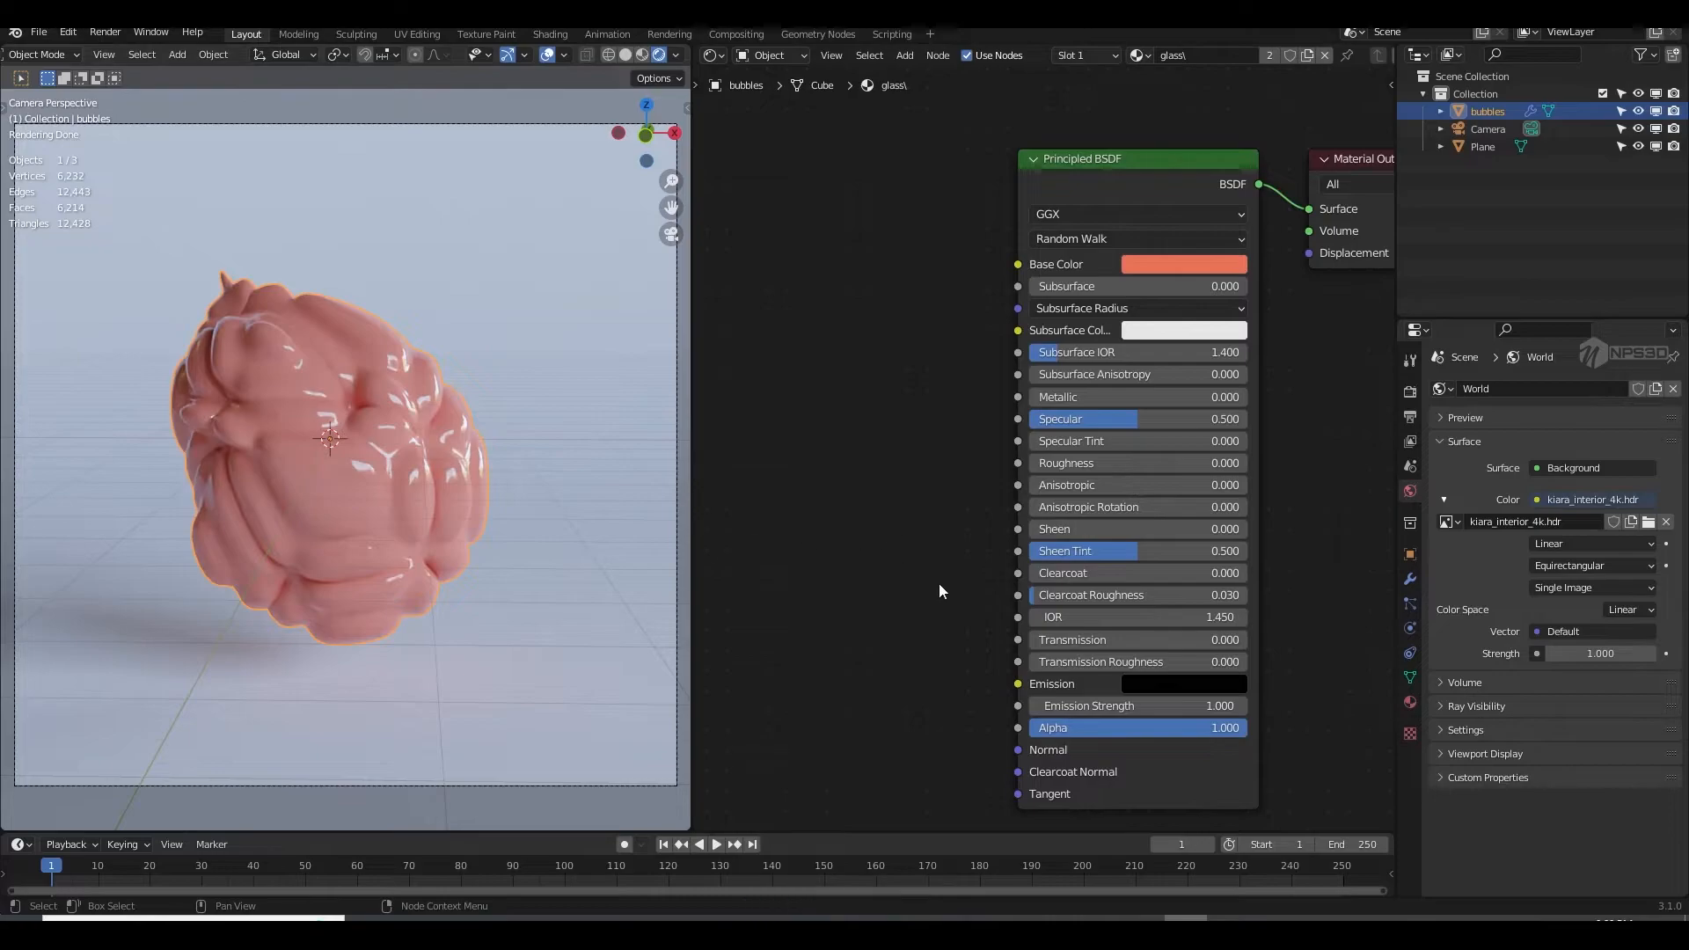
drag(1071, 640, 1249, 640)
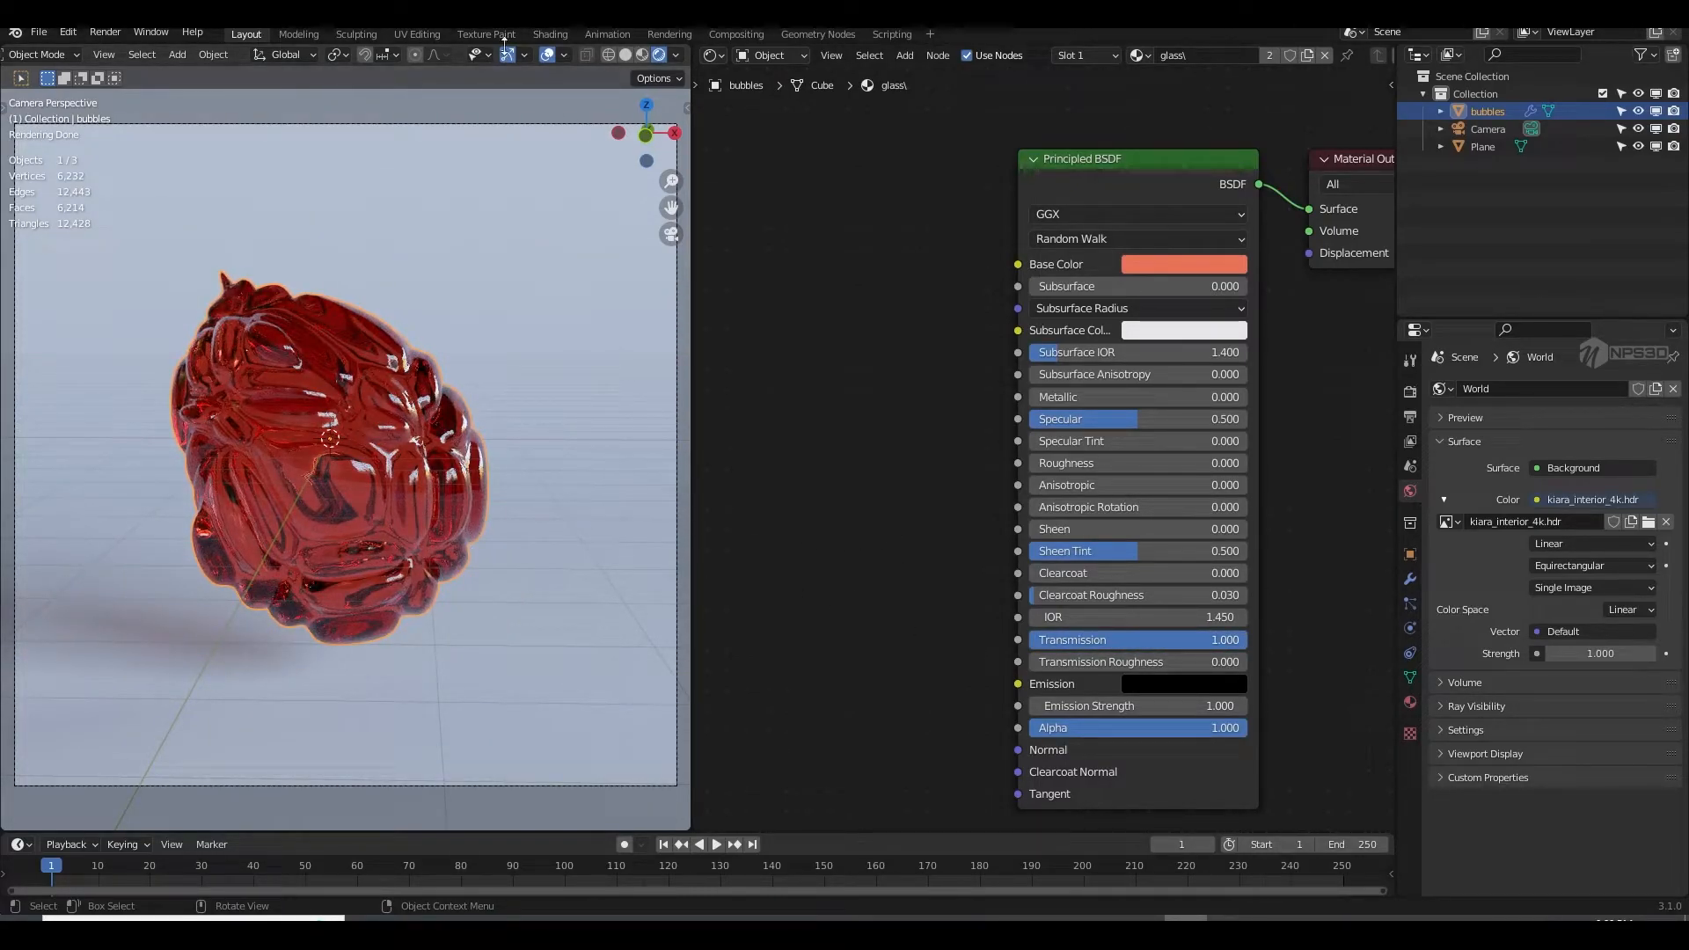
Step: Hide the overlays in the rendered viewport and save the file
click(547, 55)
key(ctrl+s)
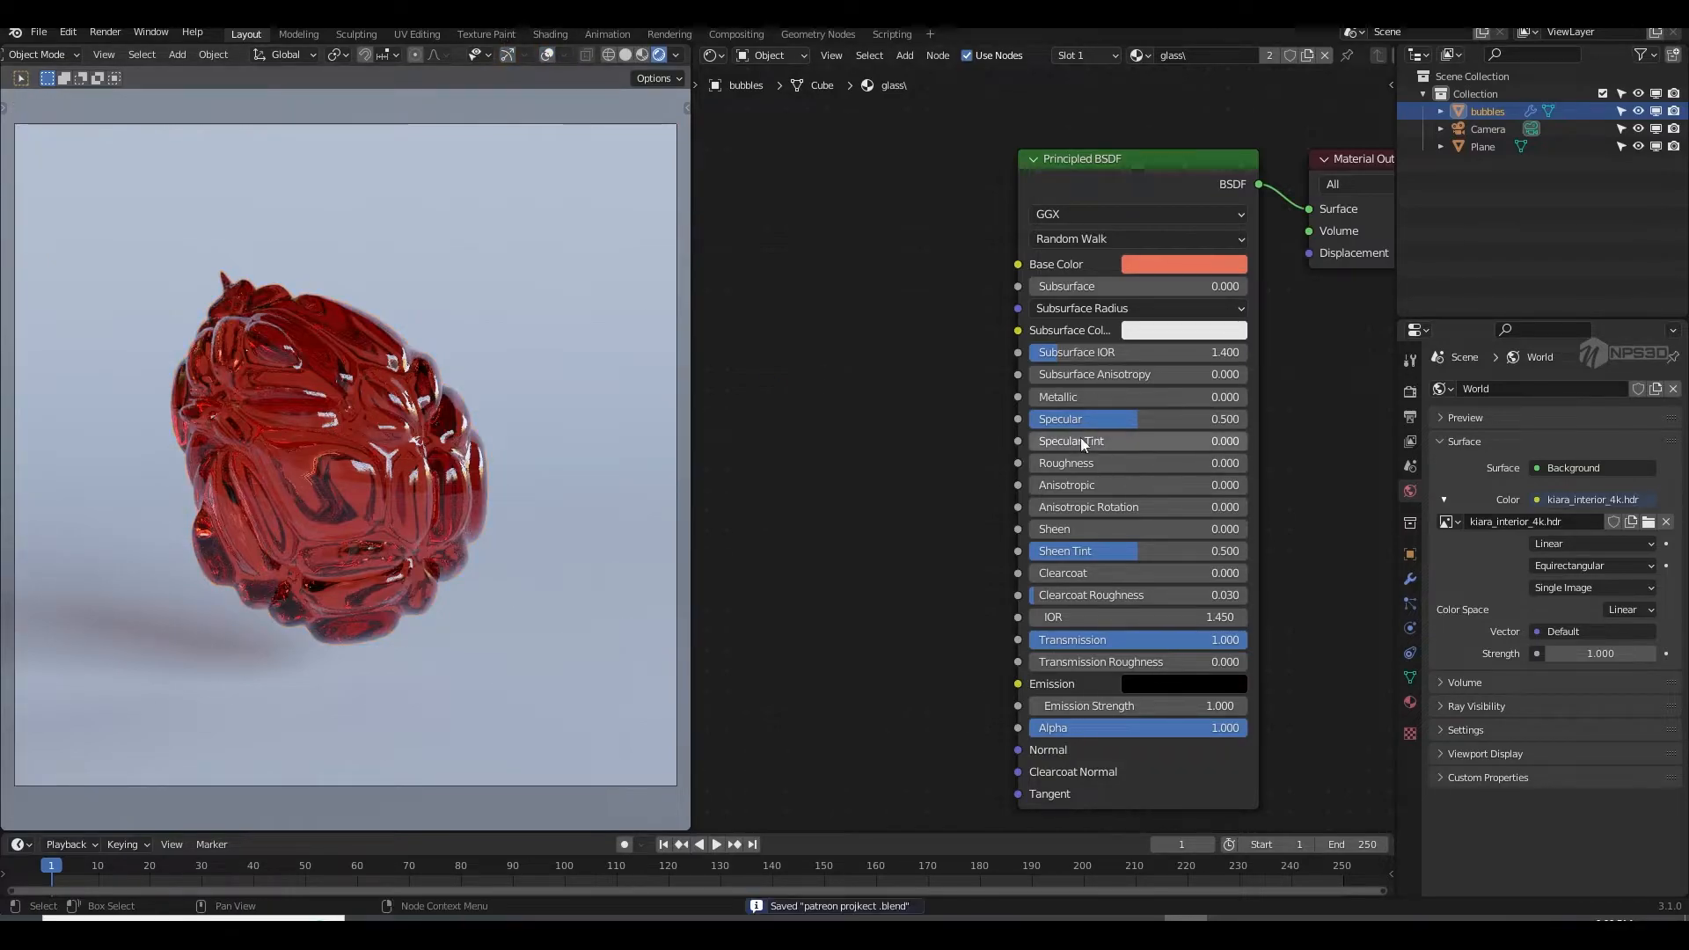
Step: Change the glass base color to a pale blue with hue about 0.532 and saturation about 0.326
click(1180, 262)
drag(1253, 502, 1137, 502)
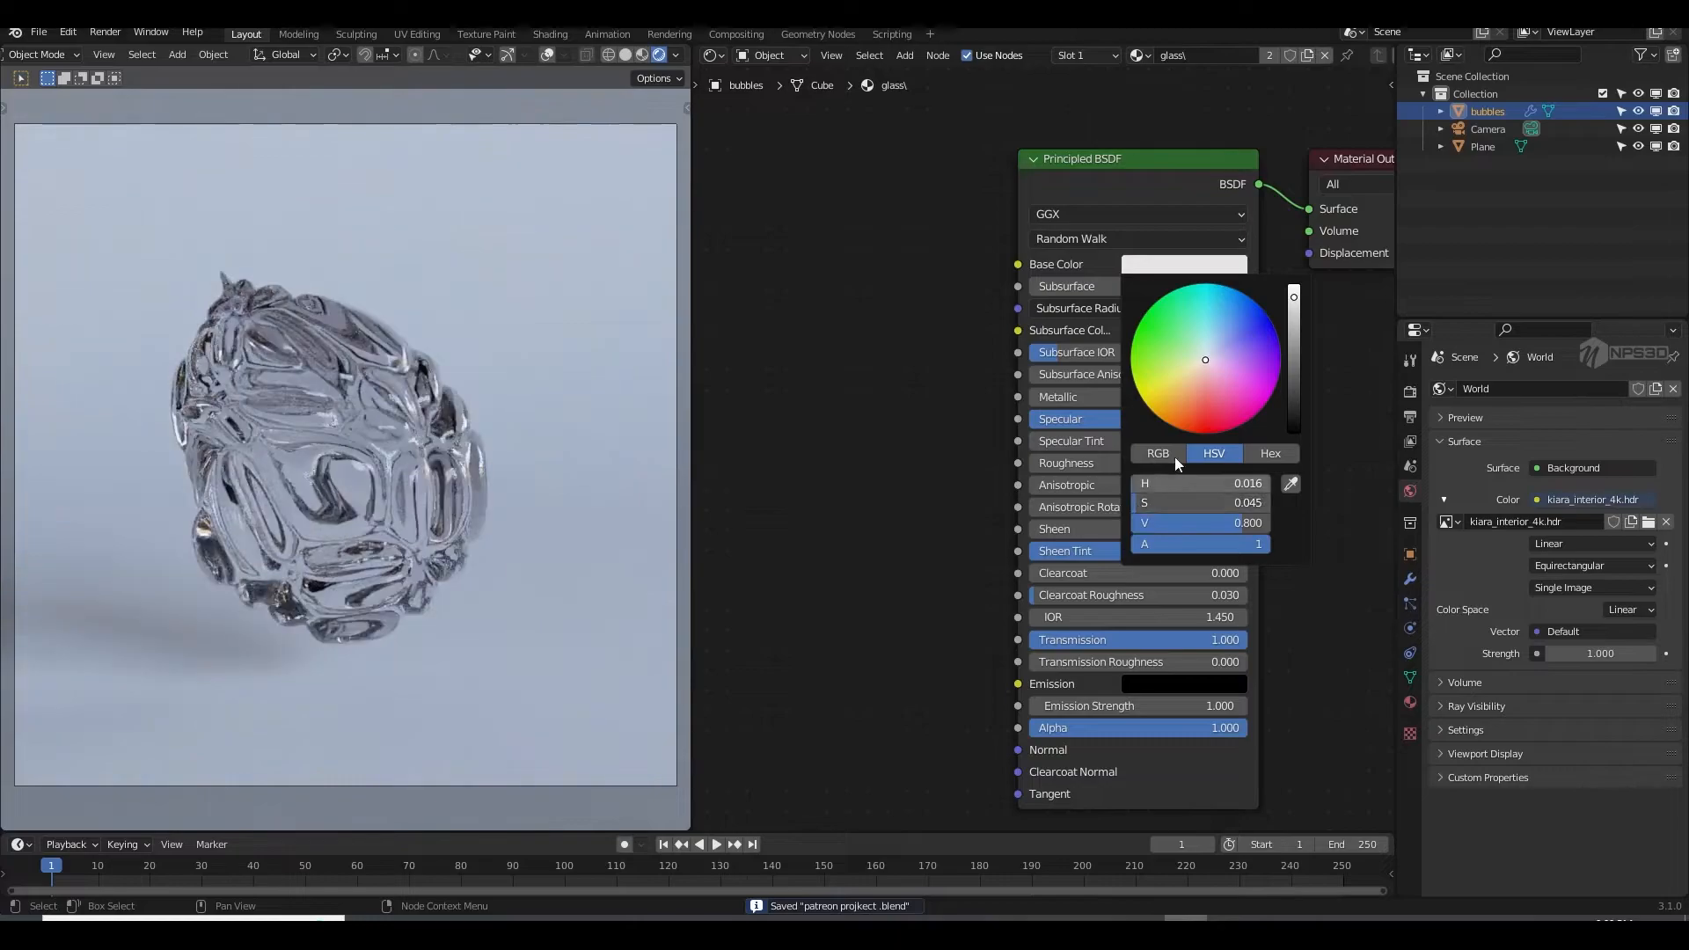
drag(1207, 359, 1210, 345)
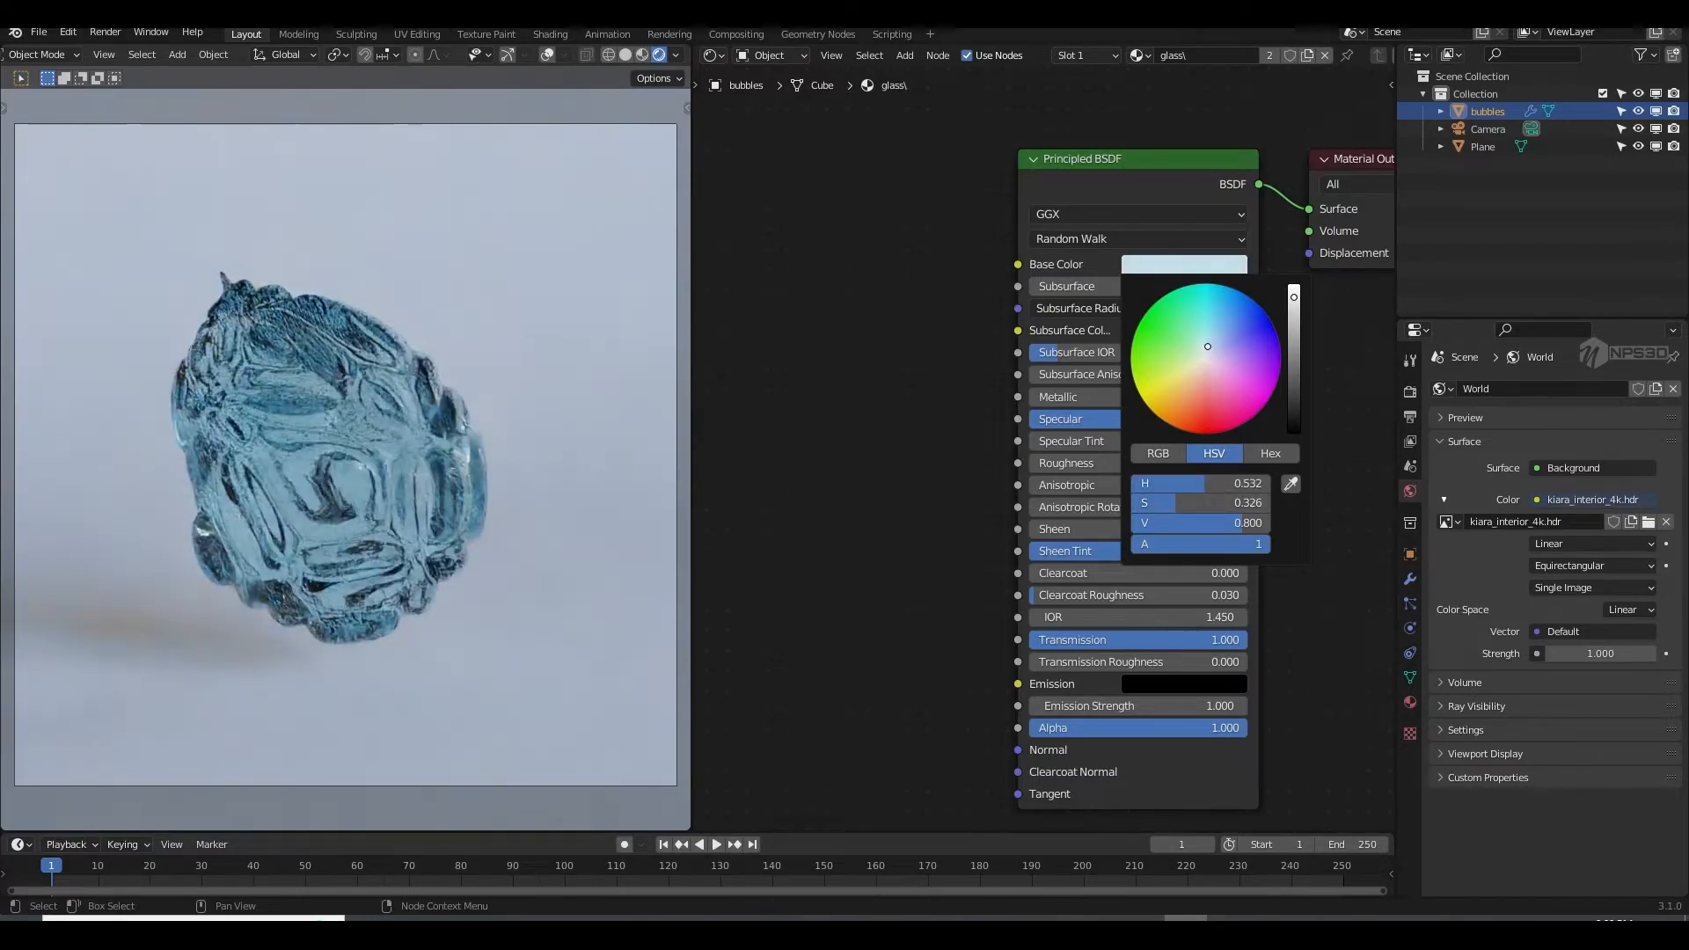
Step: Save the file and add a Musgrave Texture node with its Height output linked to the Principled BSDF's Transmission input
key(ctrl+s)
middle_drag(832, 495, 941, 445)
key(shift+a)
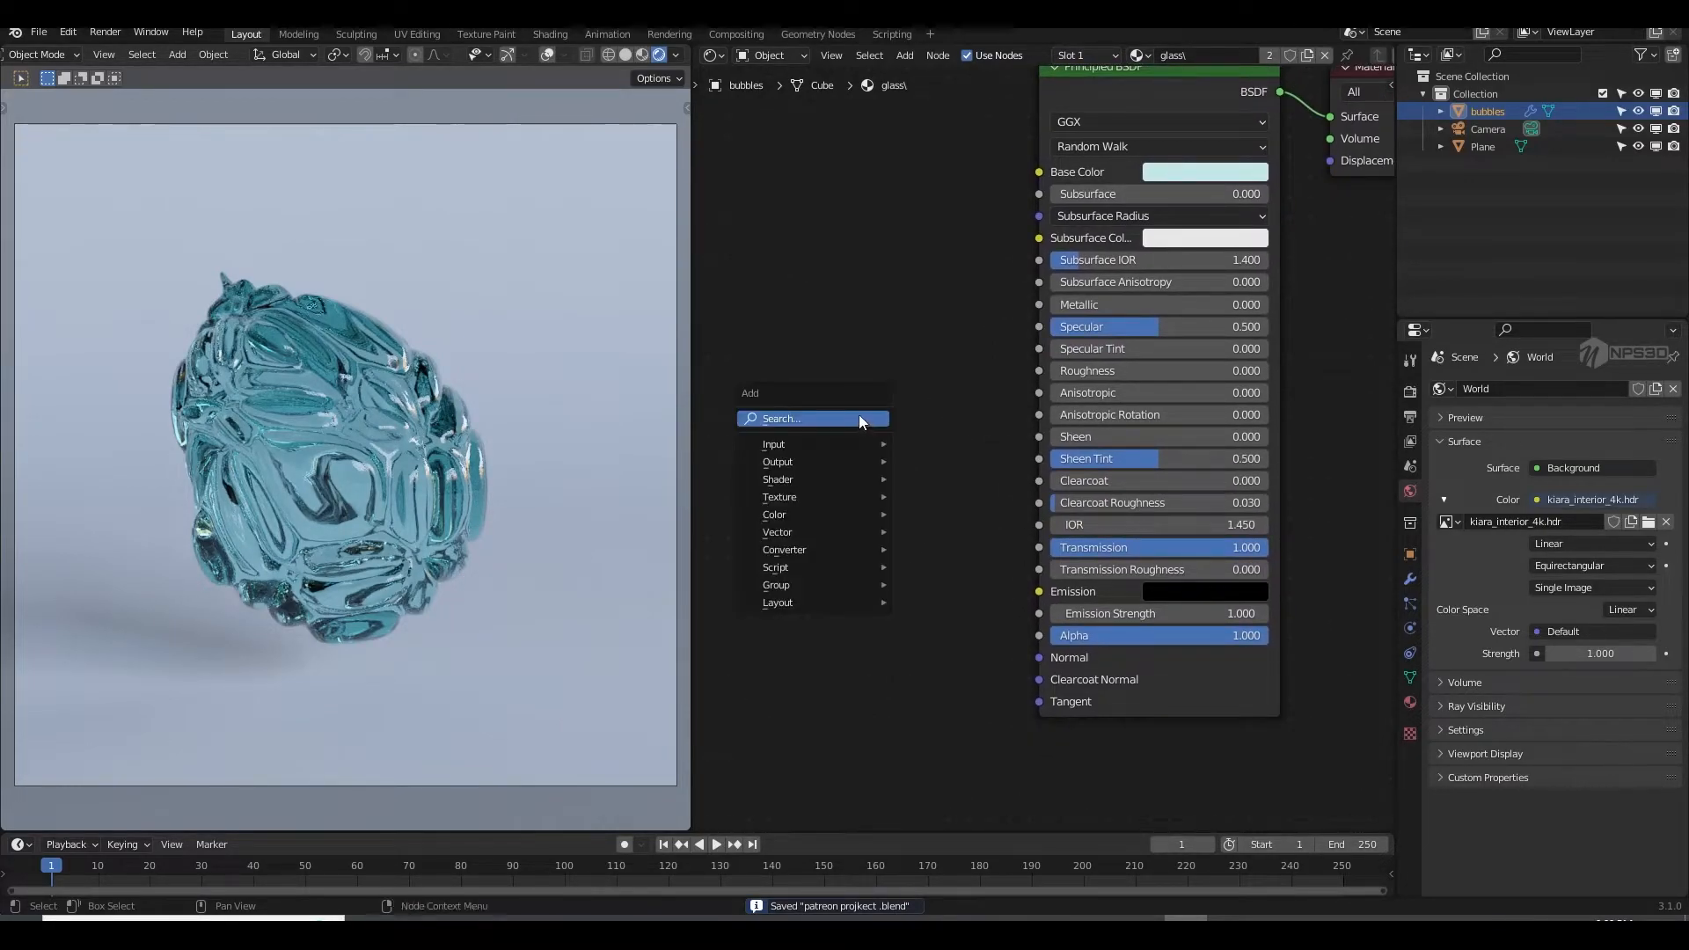
click(858, 414)
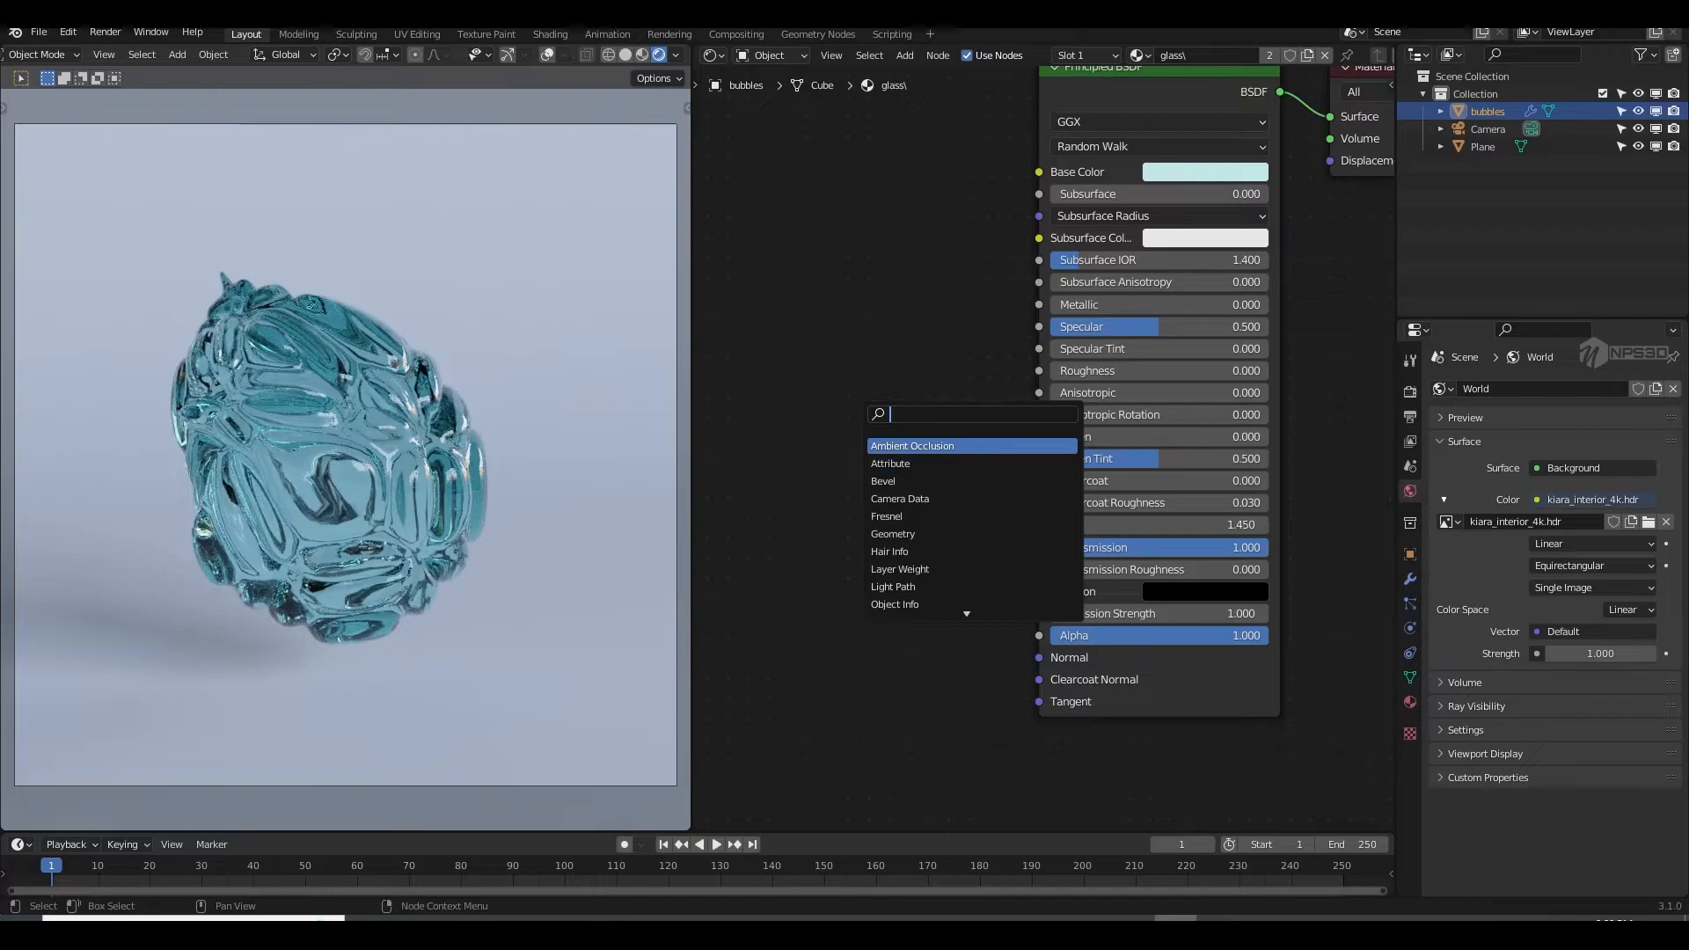
text(mus)
key(Return)
click(915, 480)
drag(911, 472, 957, 482)
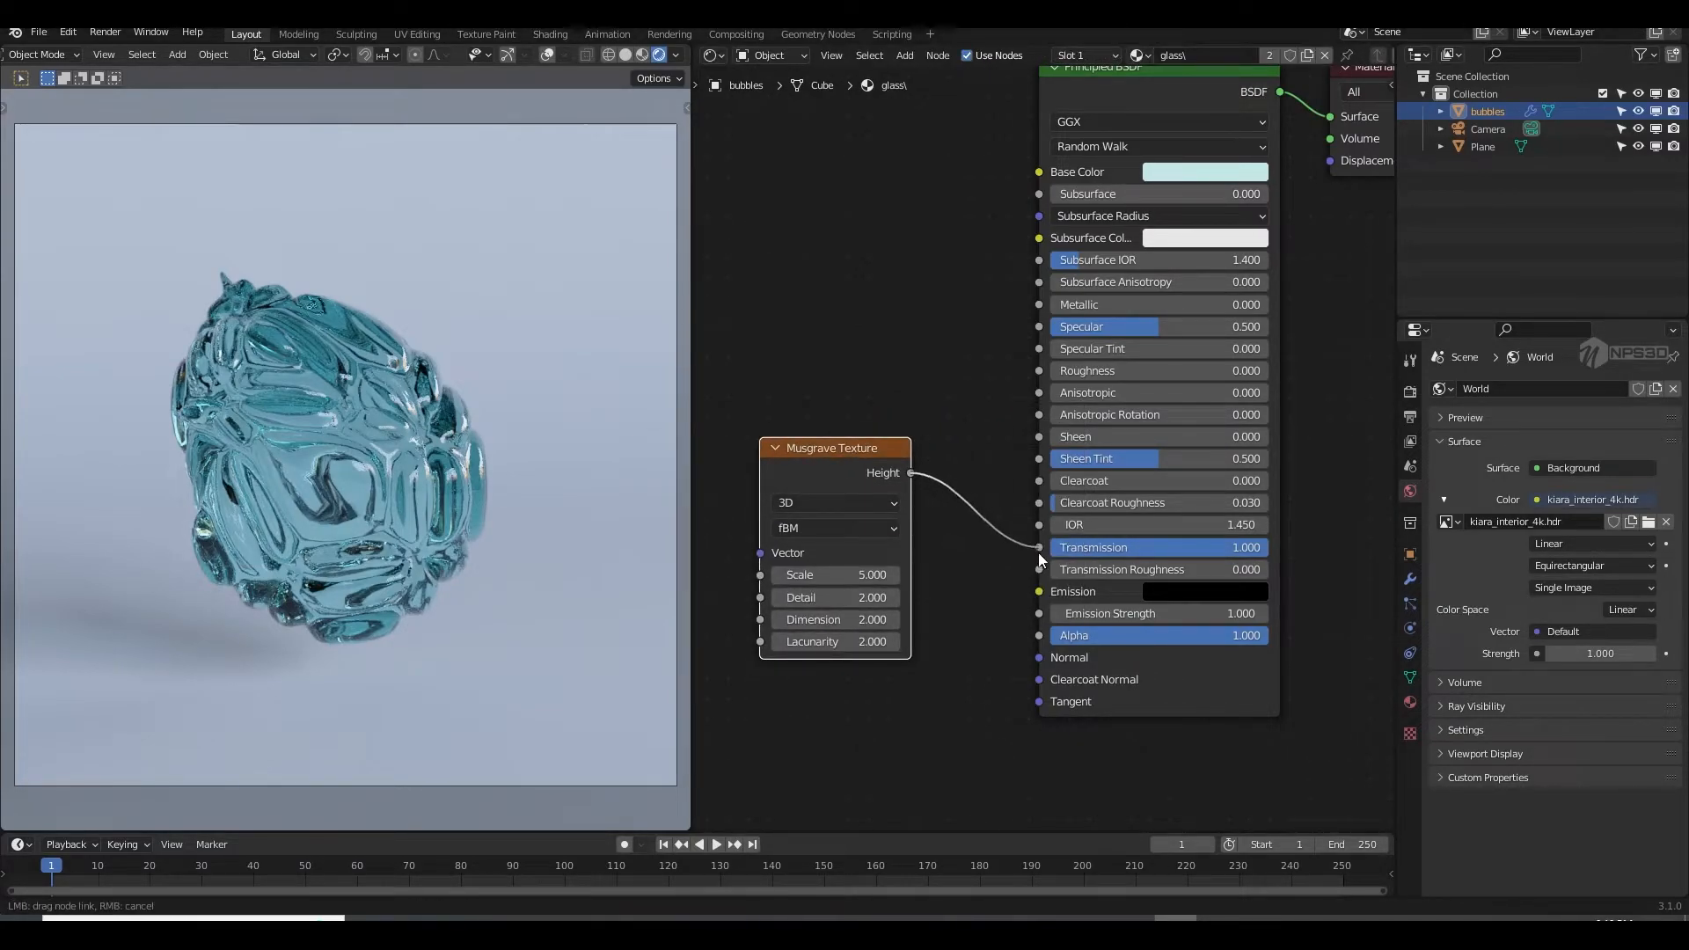
drag(1037, 553, 1039, 548)
Step: Change the Musgrave Texture's type to Ridged Multifractal, keeping it in 3D
middle_drag(1047, 535, 1118, 644)
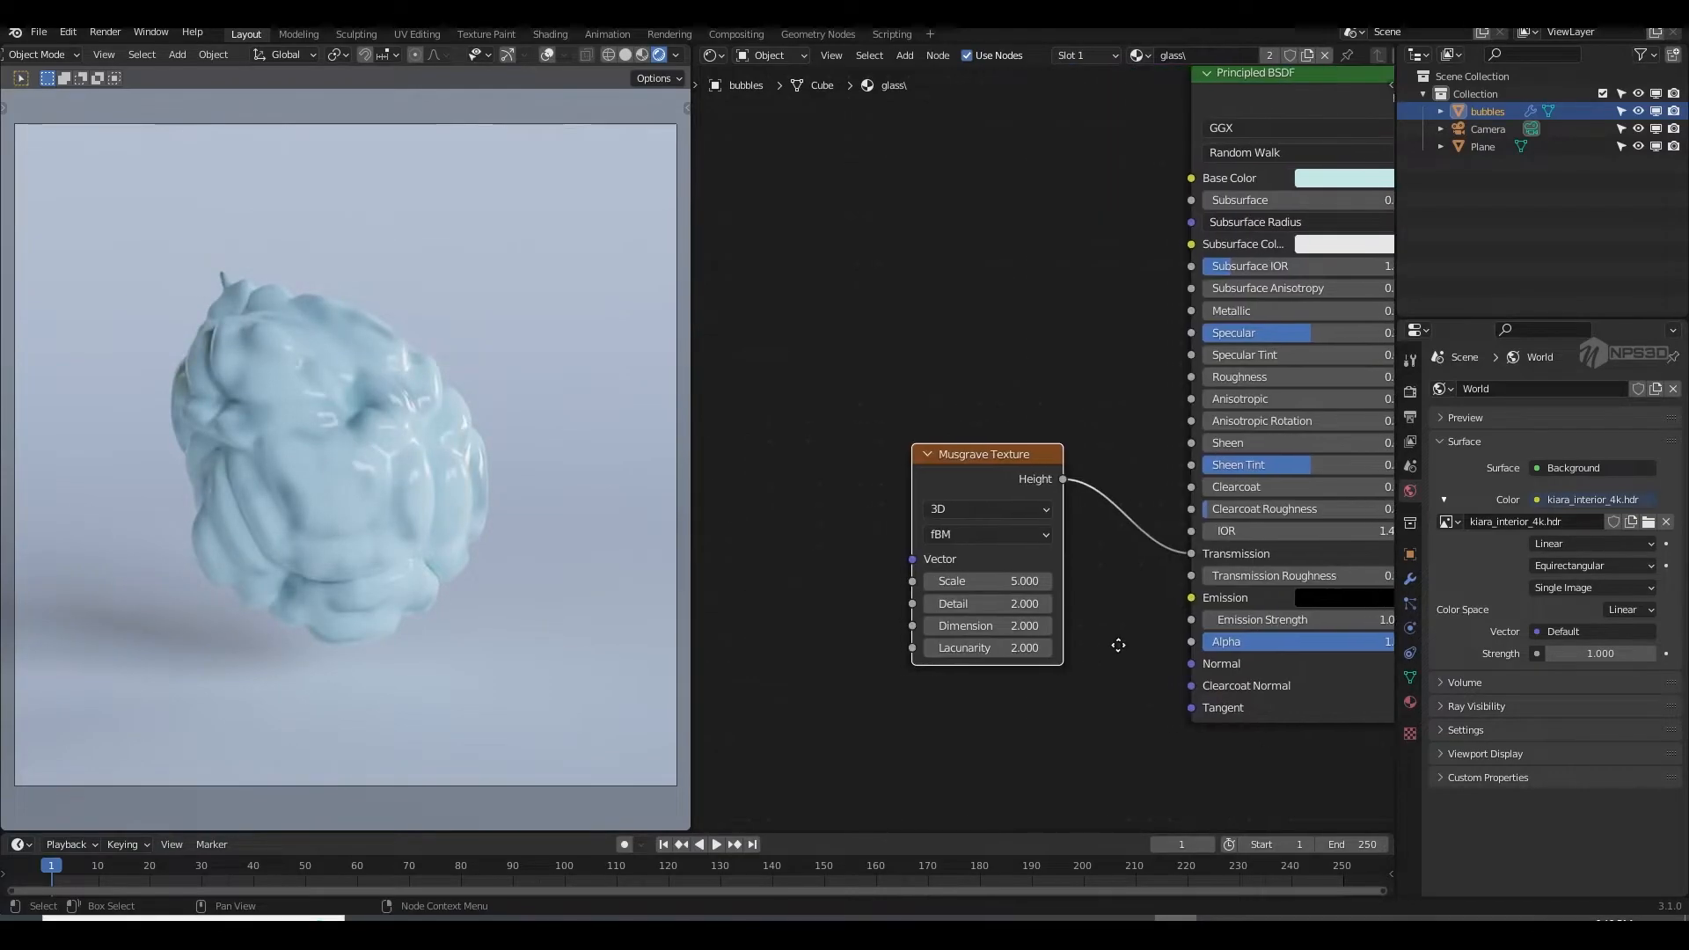
click(974, 508)
click(974, 506)
click(982, 534)
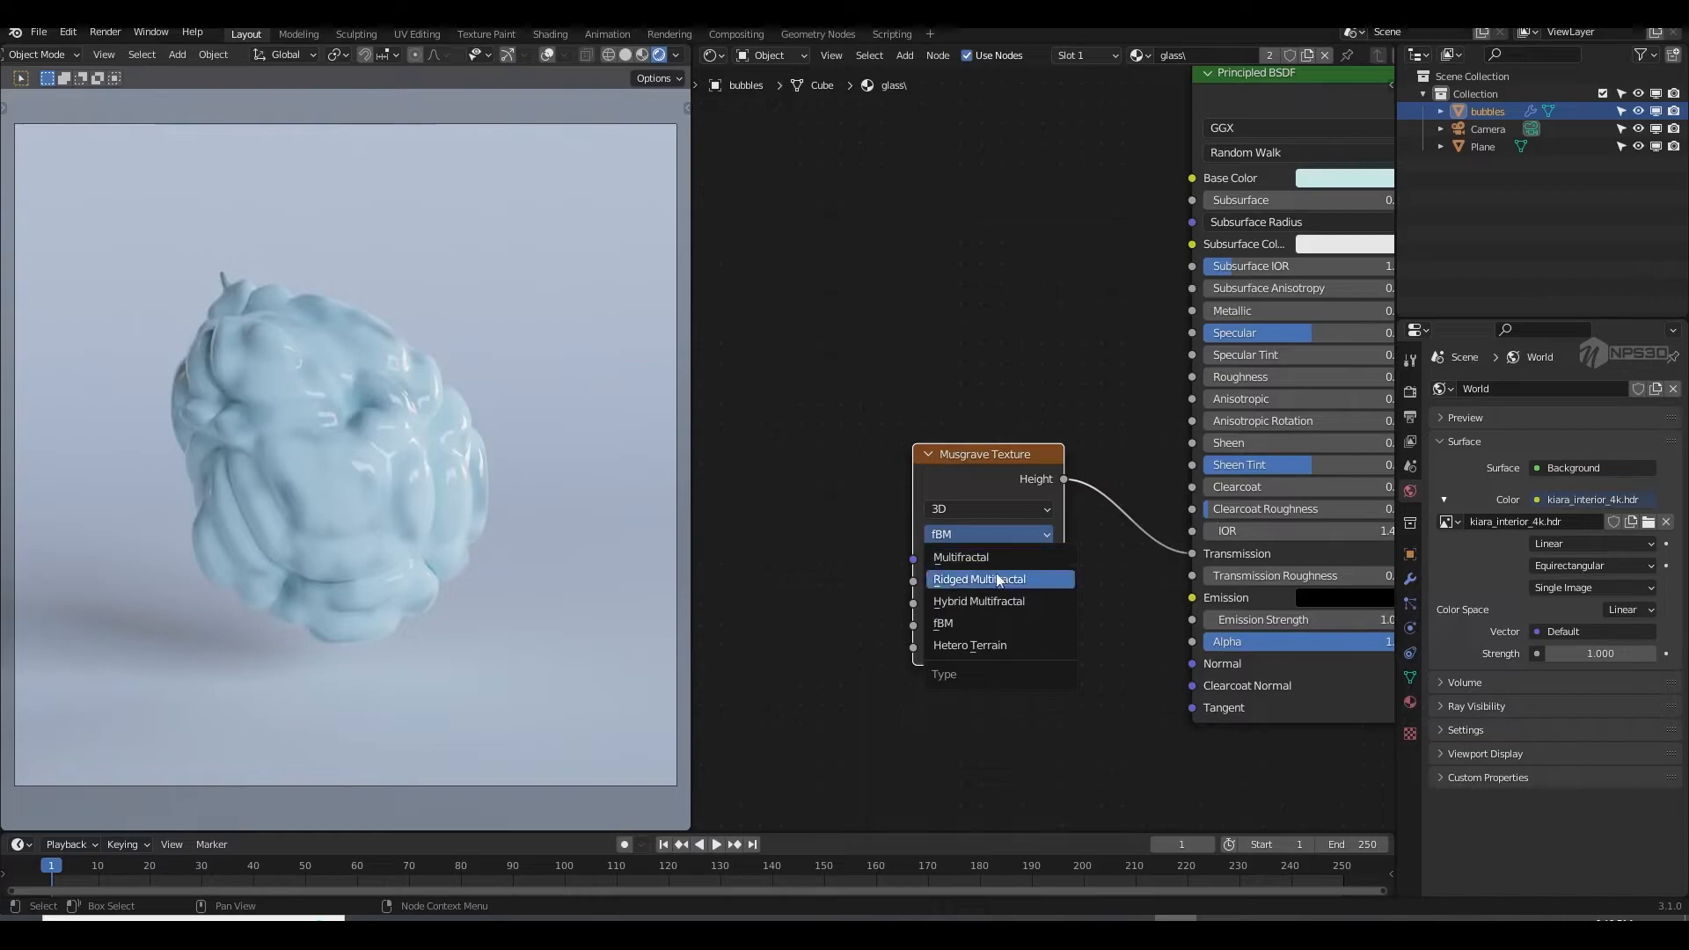
click(996, 578)
Step: Add a Voronoi Texture node, link its Color output to the Musgrave Texture's Vector input, and save the file
middle_drag(703, 526, 772, 526)
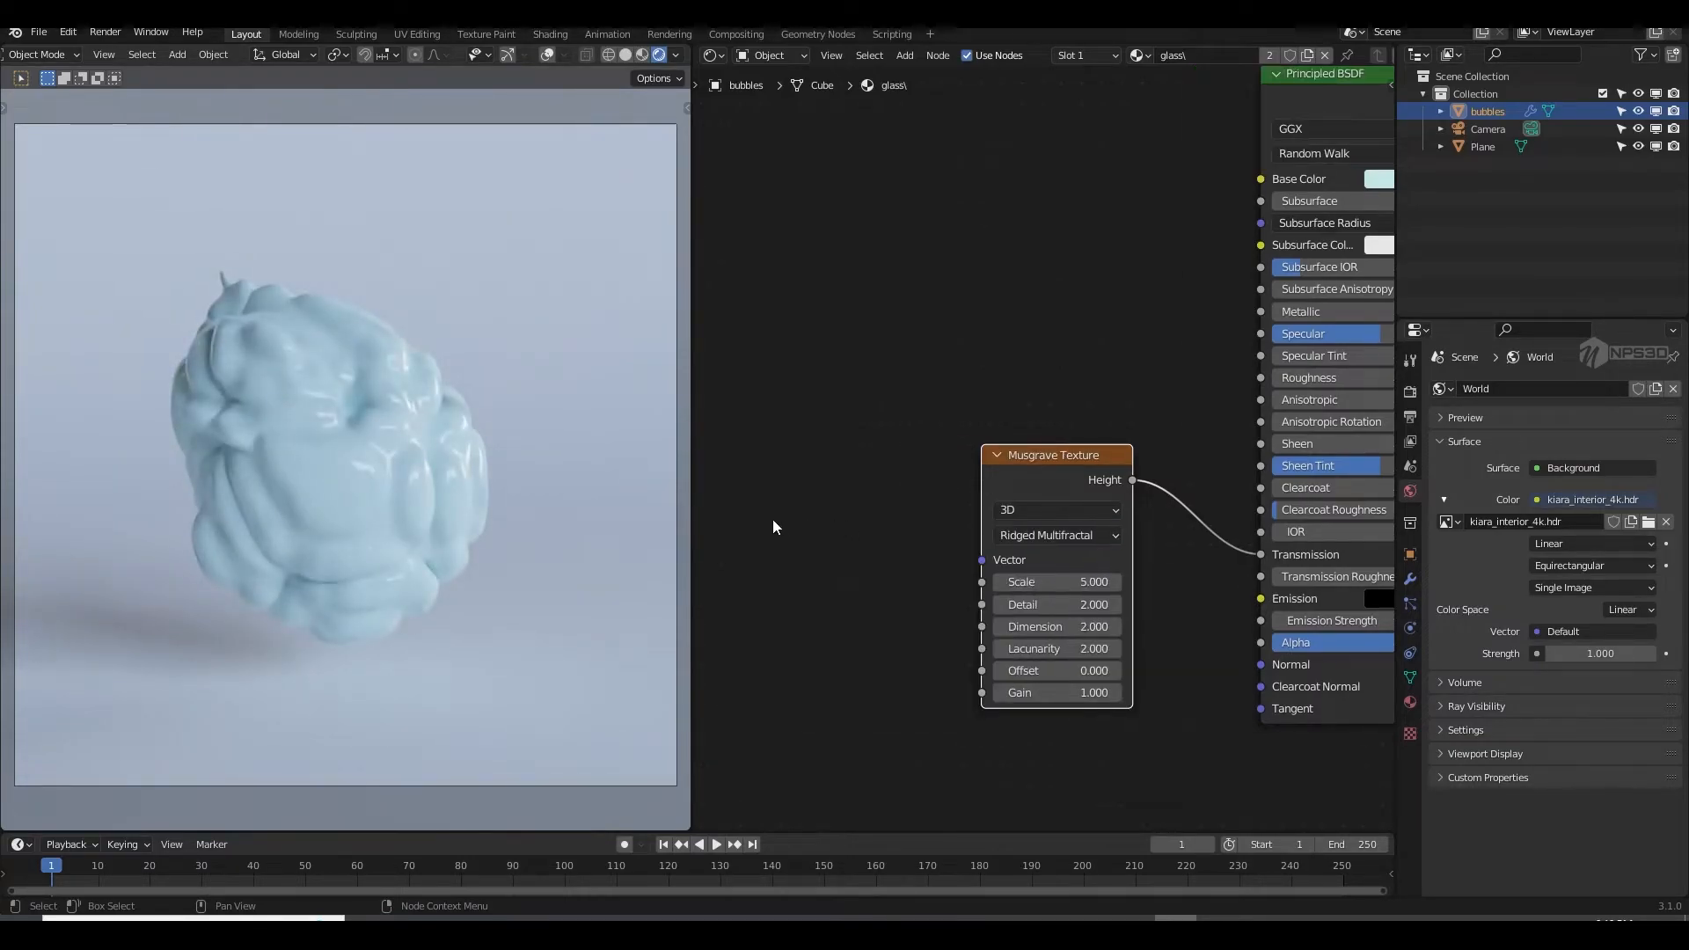
key(shift+a)
text(vo)
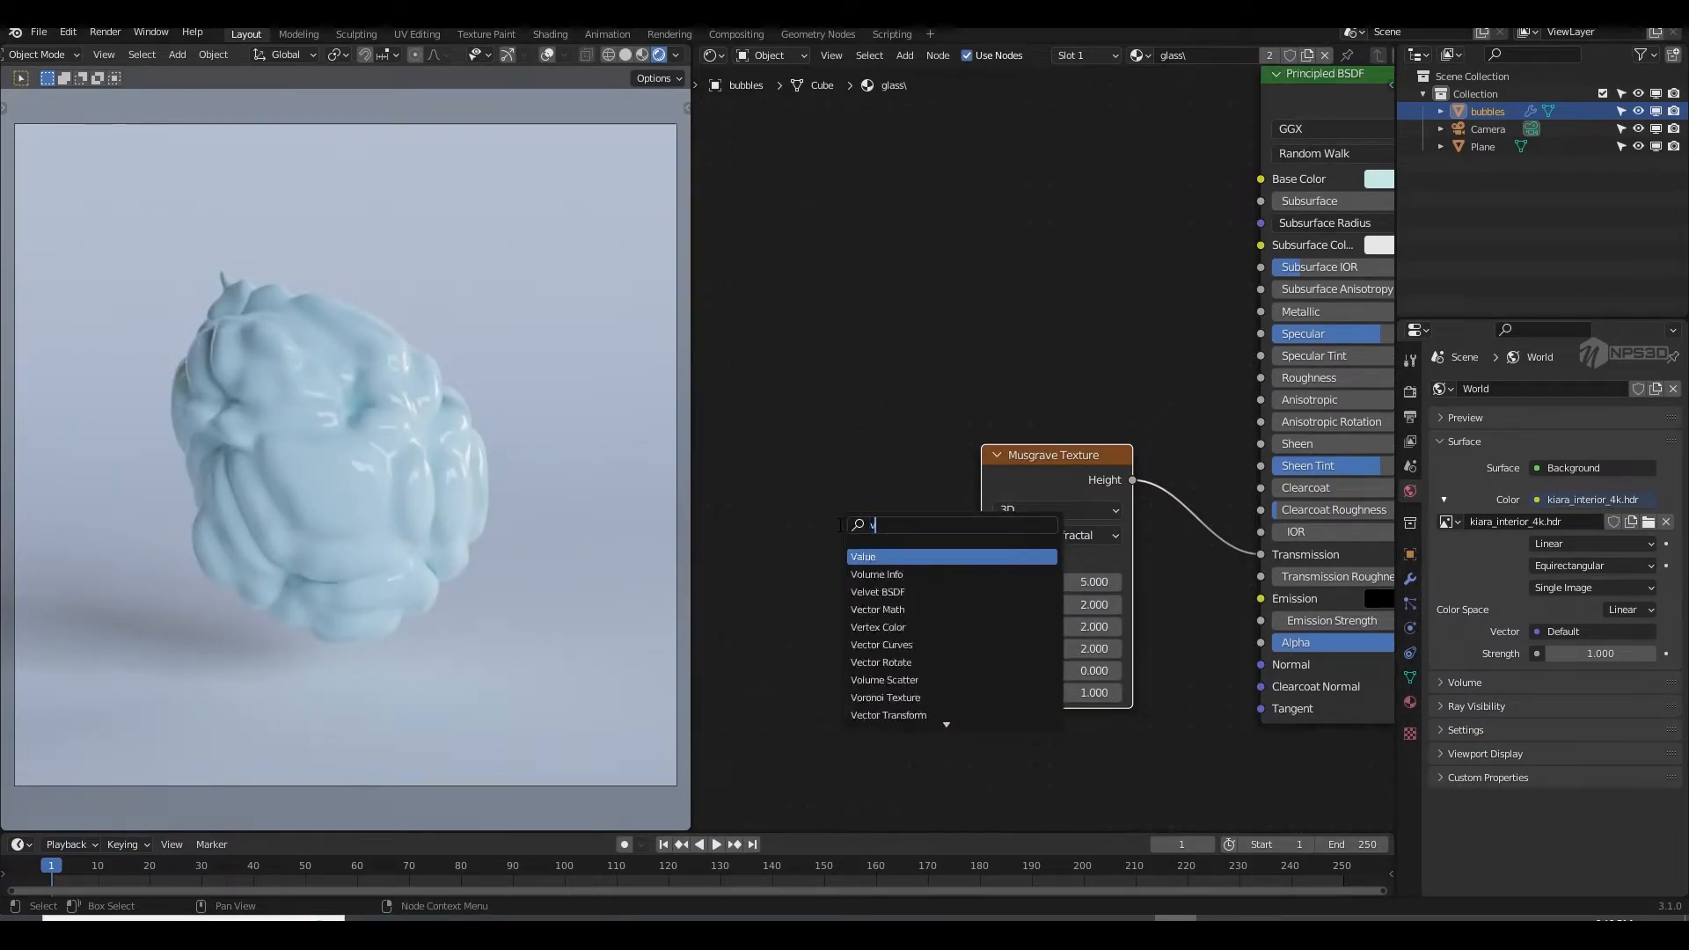
click(901, 591)
click(831, 563)
drag(881, 541, 983, 569)
key(ctrl+s)
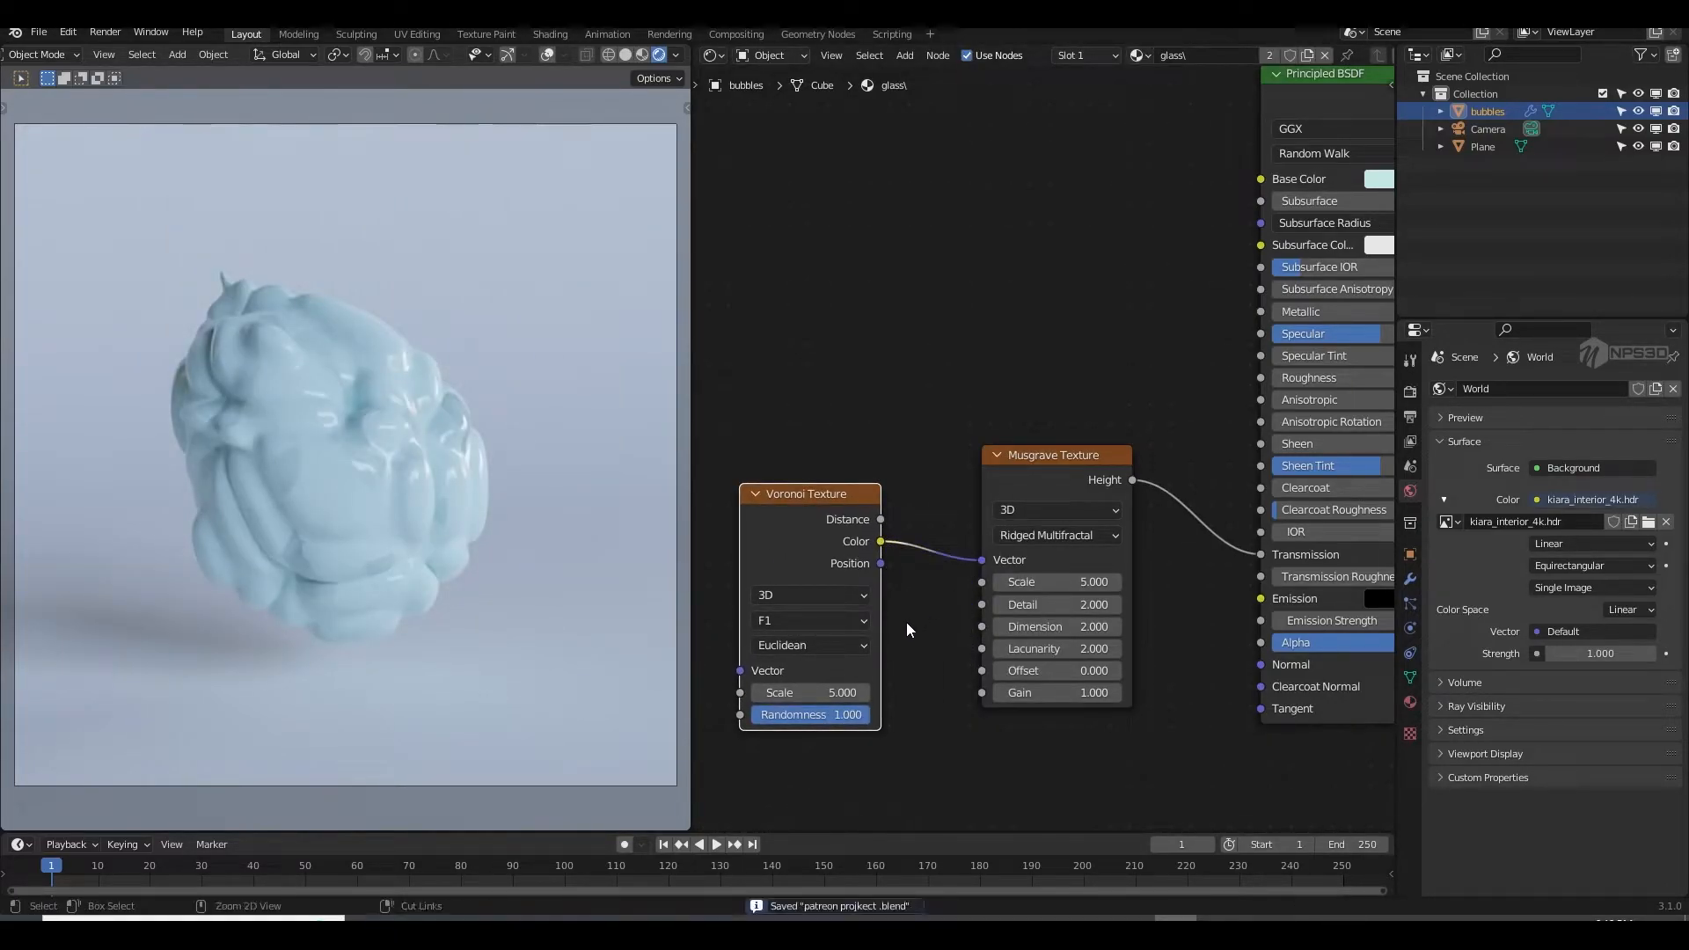
Step: Preview the Musgrave output on the shape and set the Voronoi Texture to Smooth F1 with a scale of -0.9
middle_drag(906, 621, 894, 627)
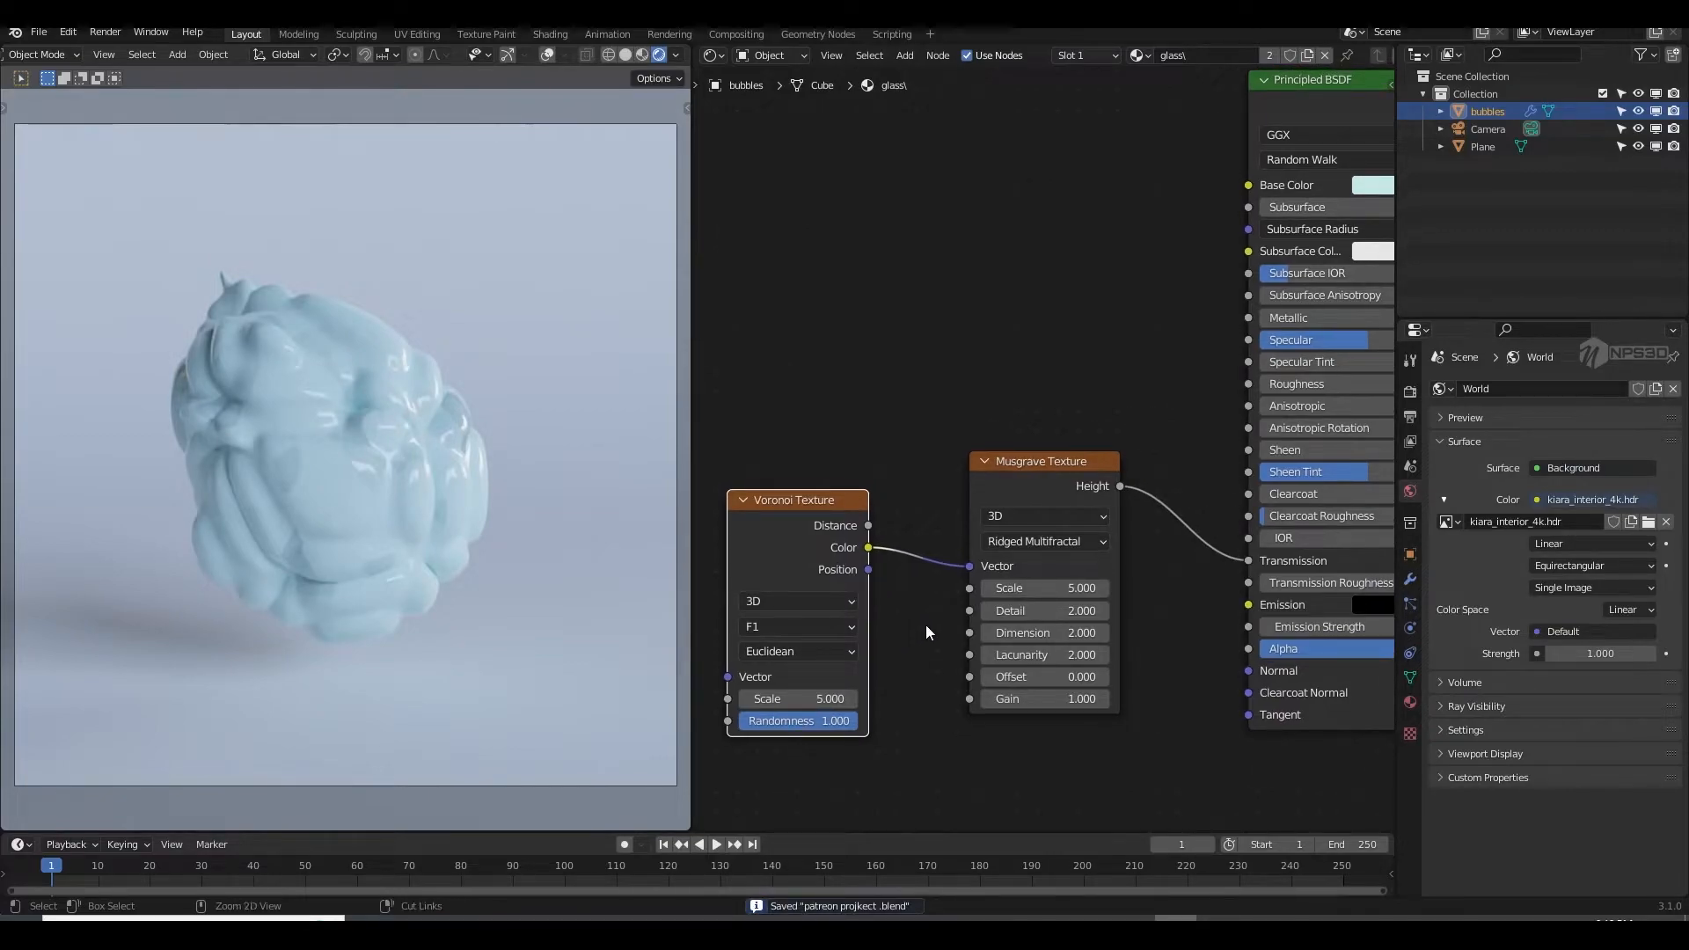
ctrl+shift+click(1036, 483)
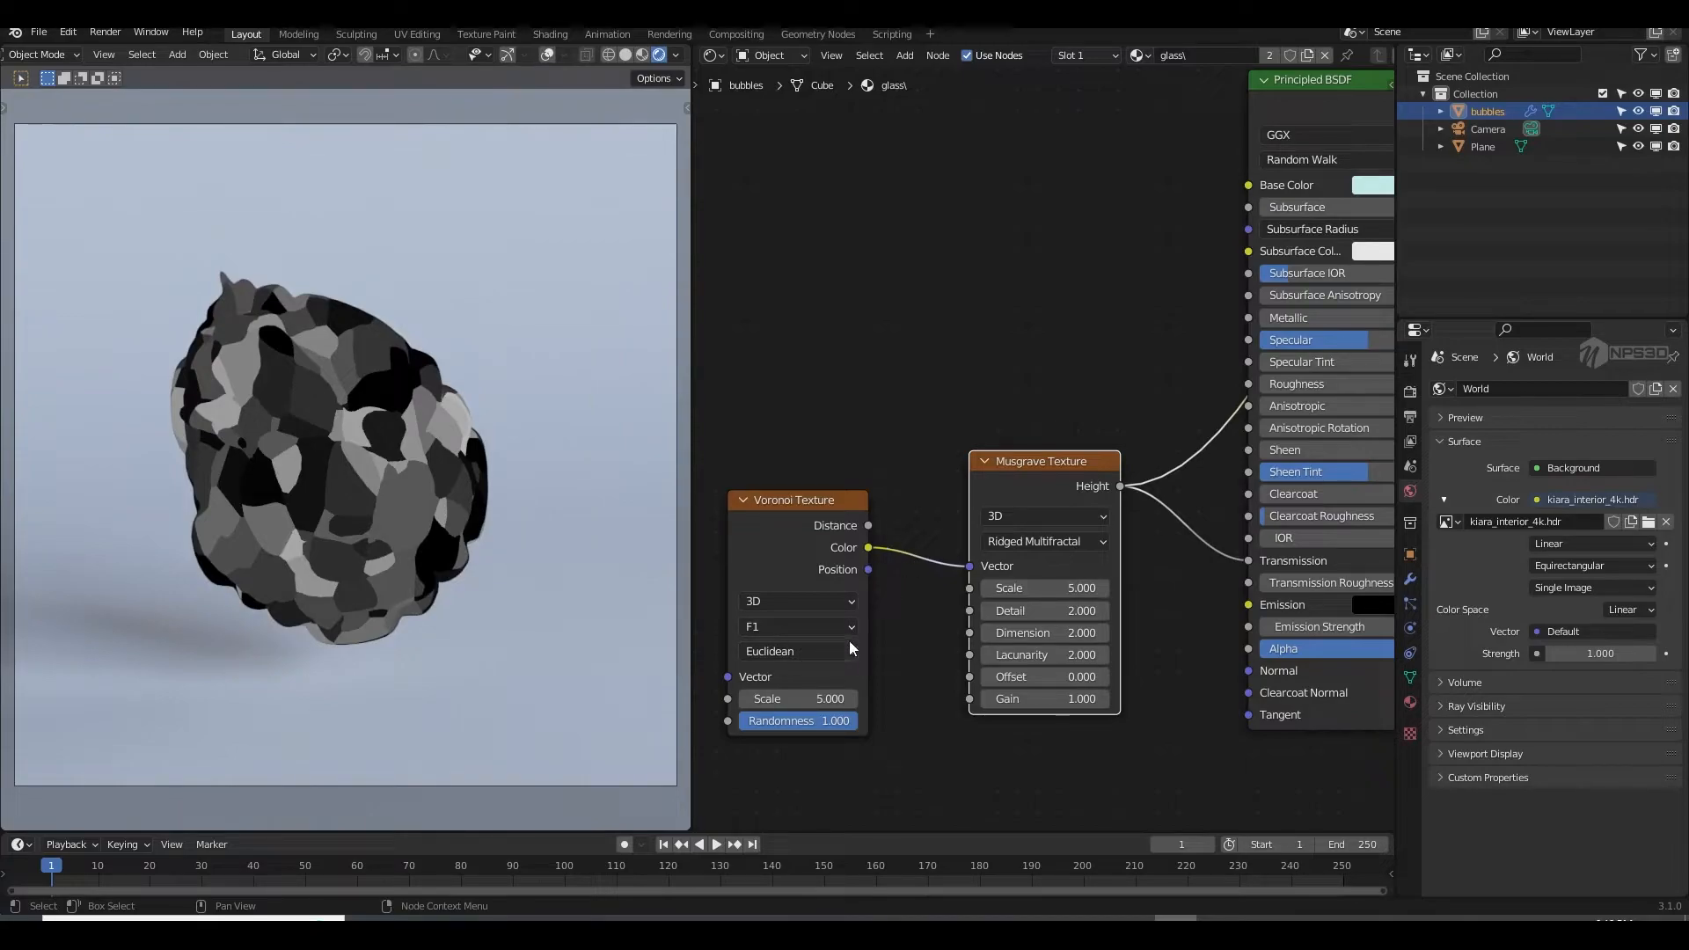
click(783, 626)
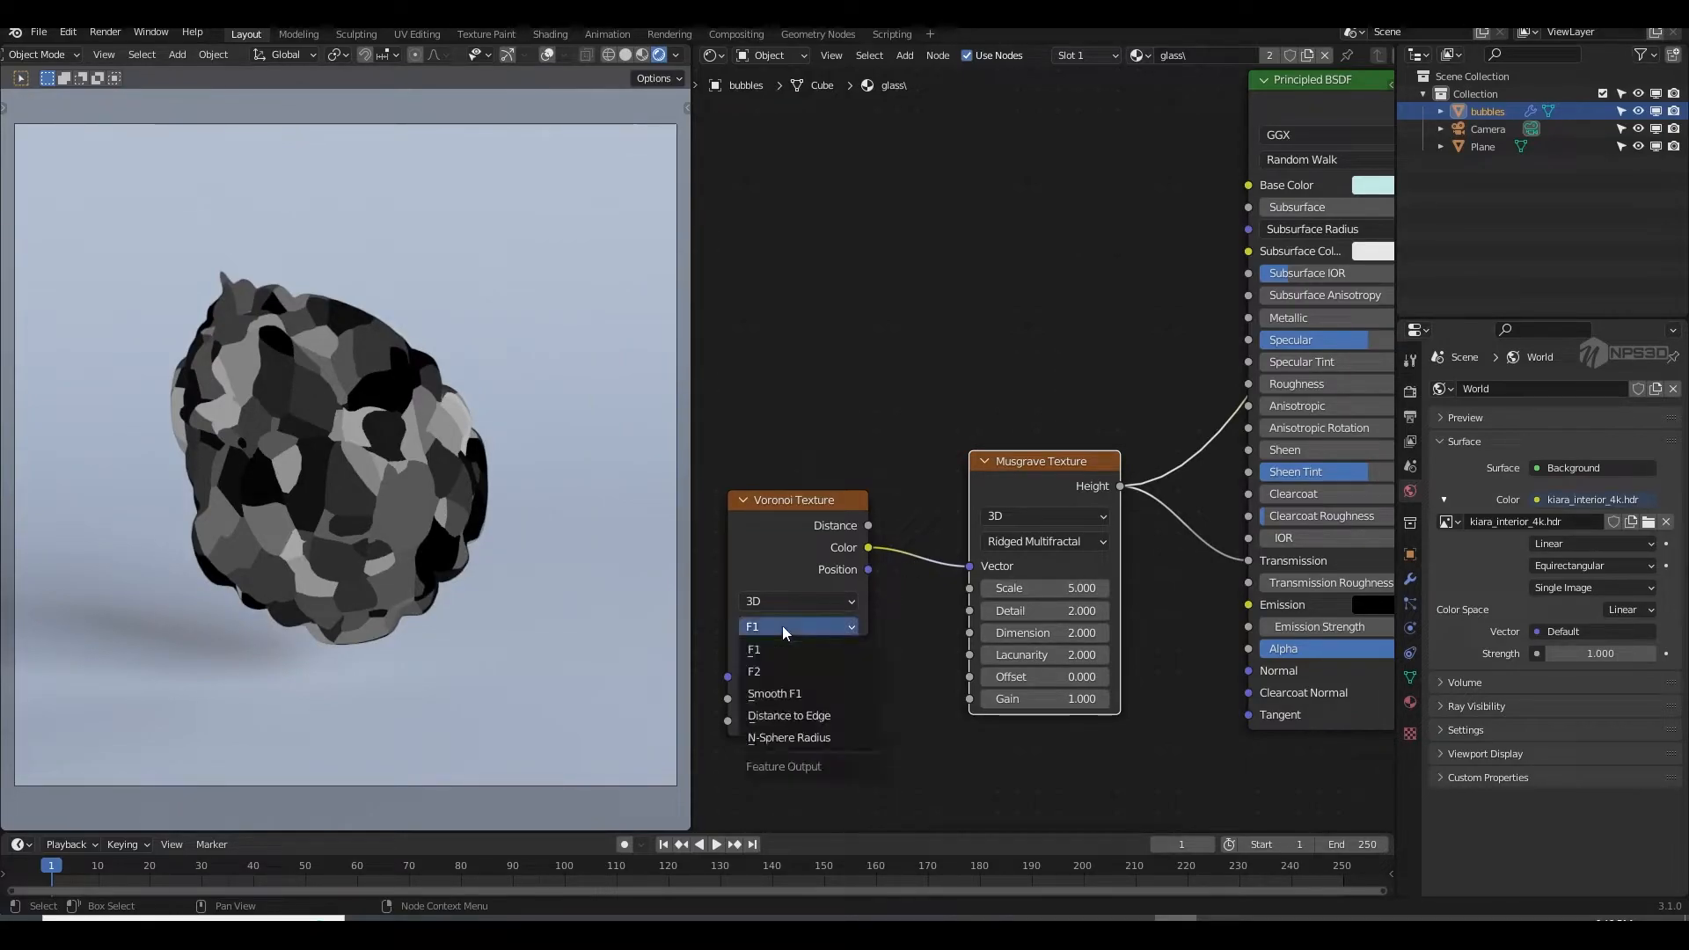
click(785, 700)
mouse_move(809, 700)
mouse_down()
mouse_move(871, 700)
mouse_move(757, 700)
mouse_move(796, 700)
mouse_up()
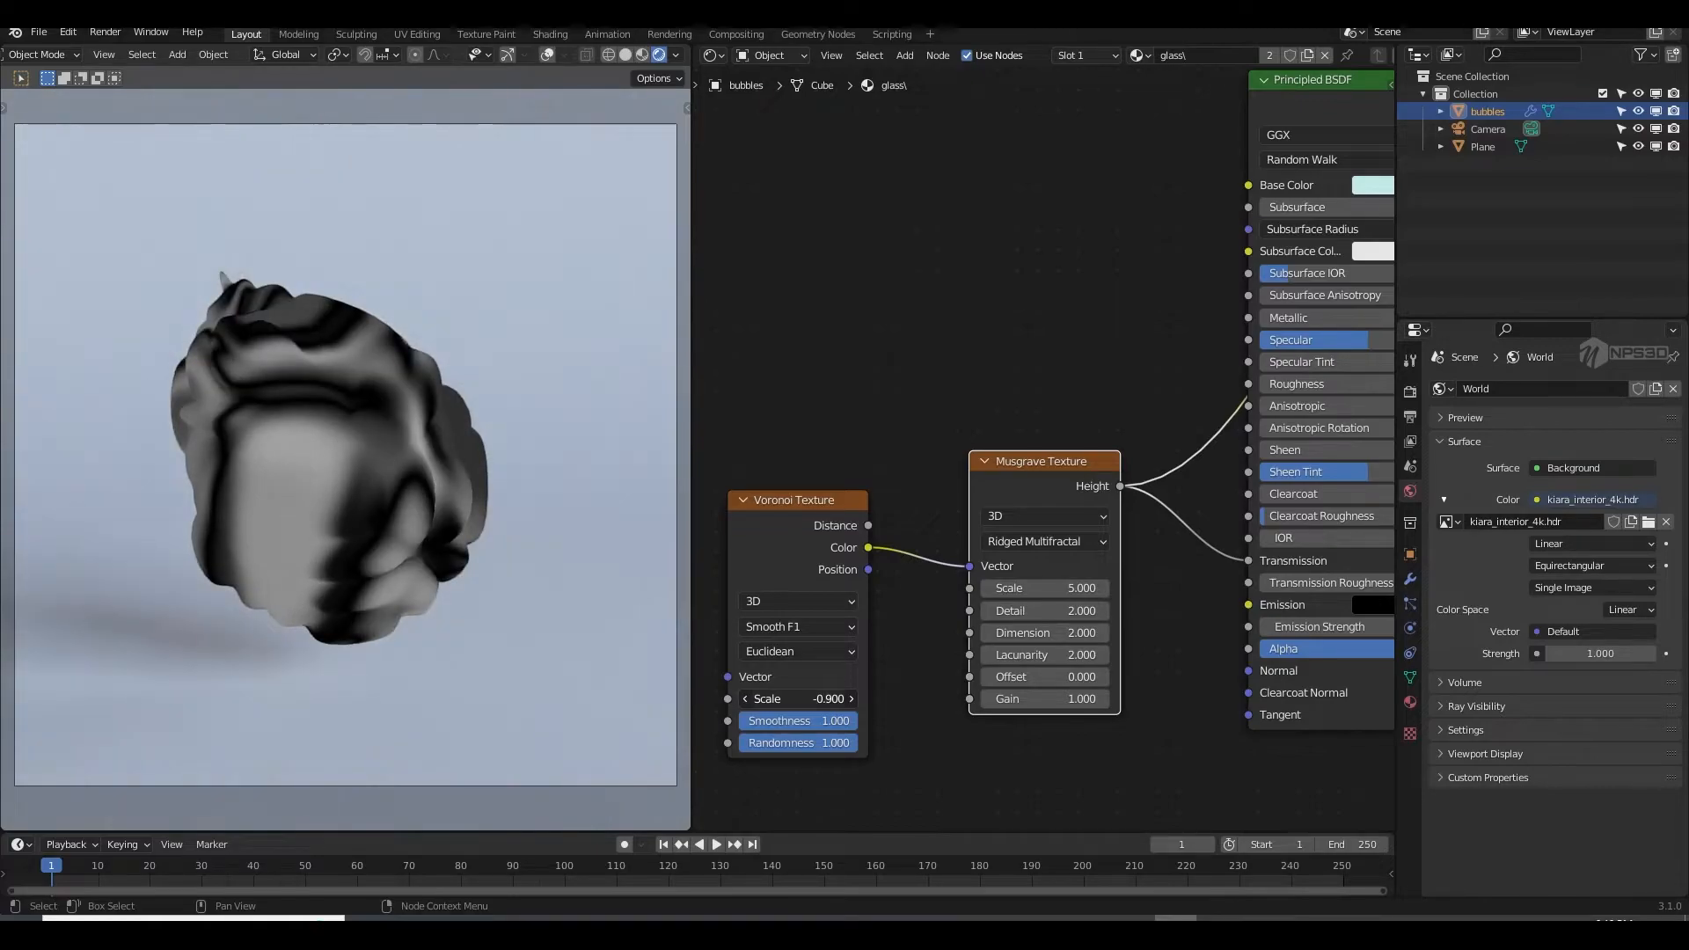
Step: Make room between the nodes and insert a ColorRamp between the Musgrave Height output and the Principled BSDF's Transmission input
scroll(991, 766, down, 4)
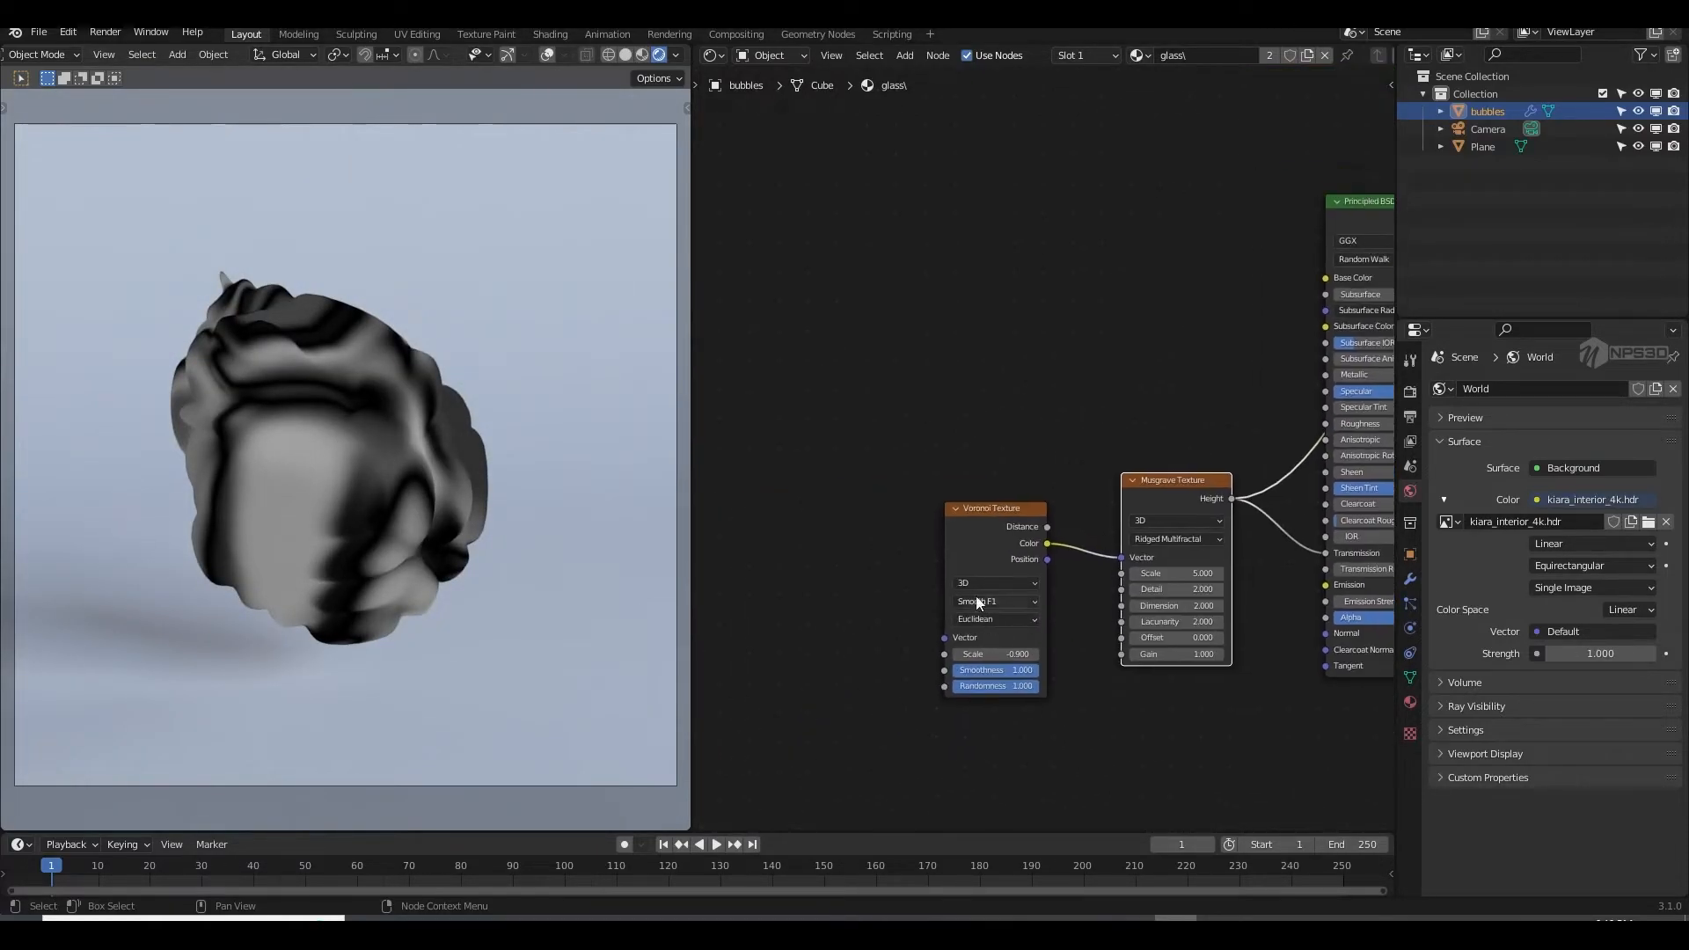
drag(983, 545, 863, 518)
drag(1148, 500, 1018, 497)
middle_drag(1142, 553, 987, 583)
key(shift+a)
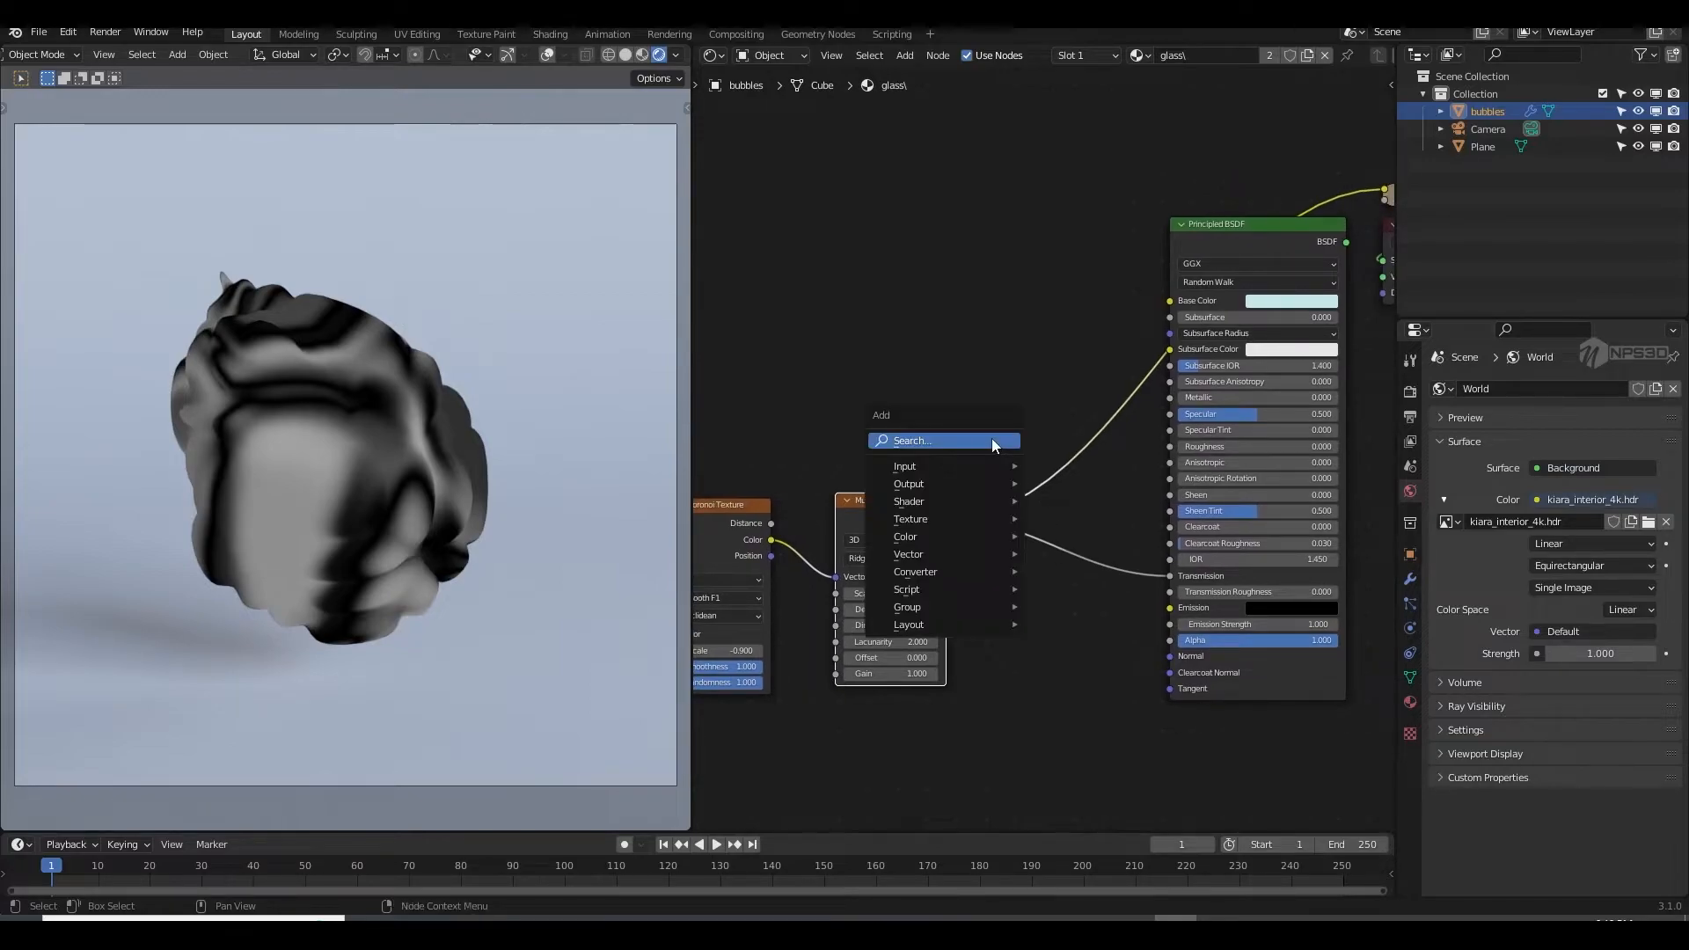
click(992, 440)
text(colo)
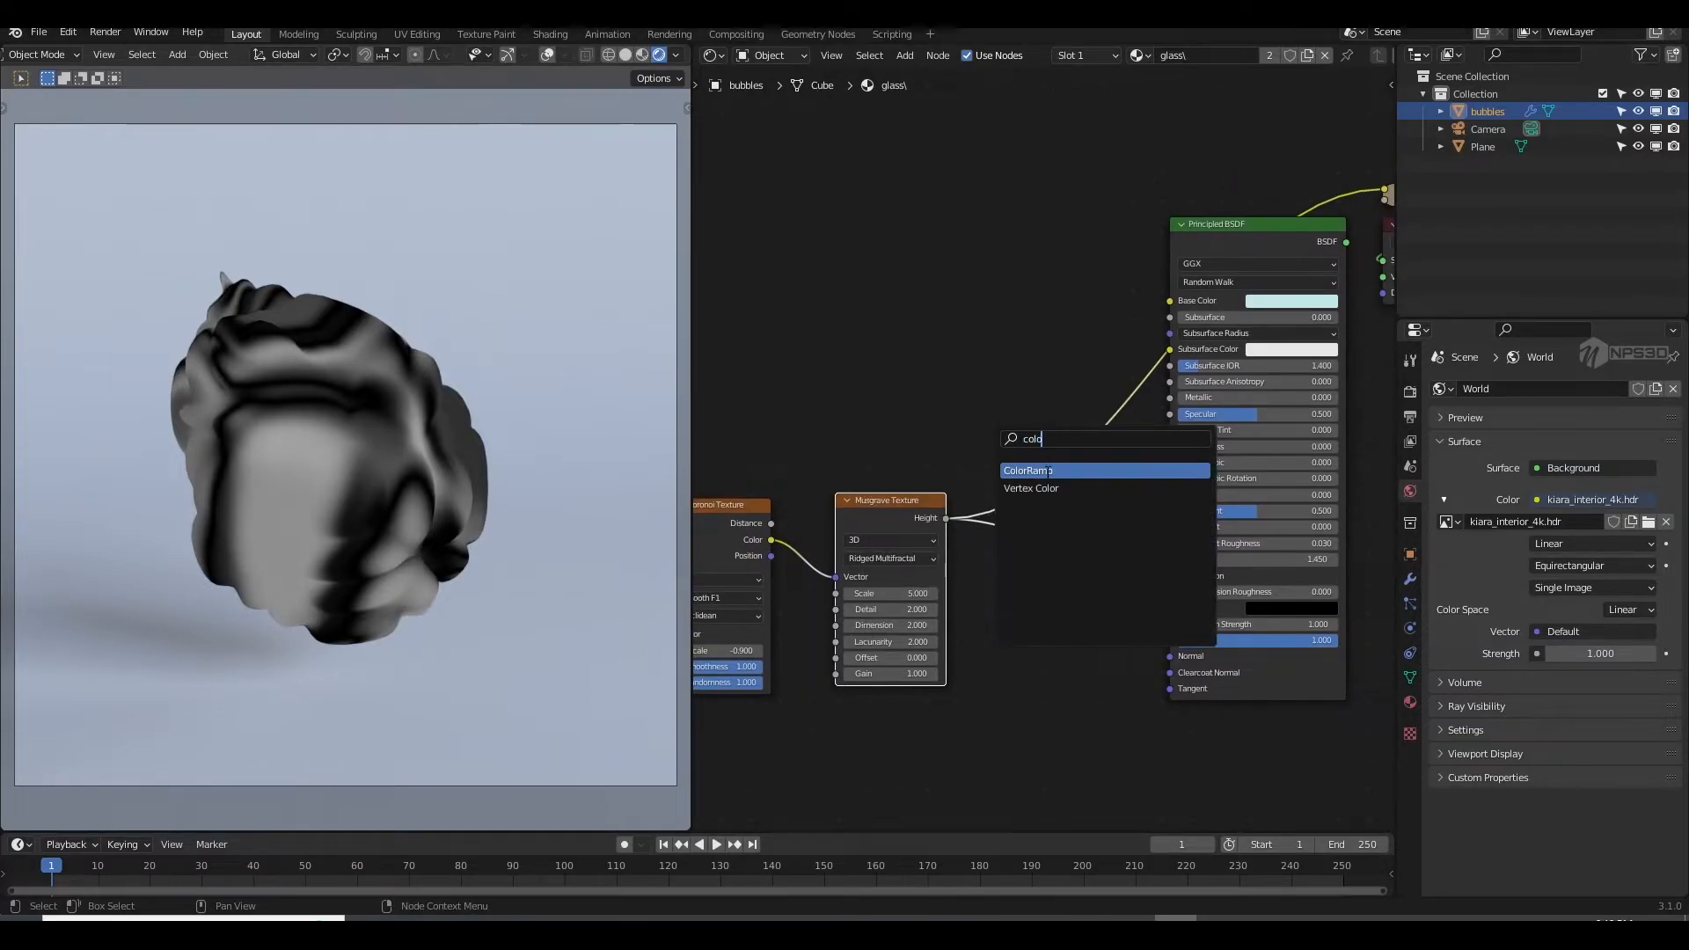
click(1047, 471)
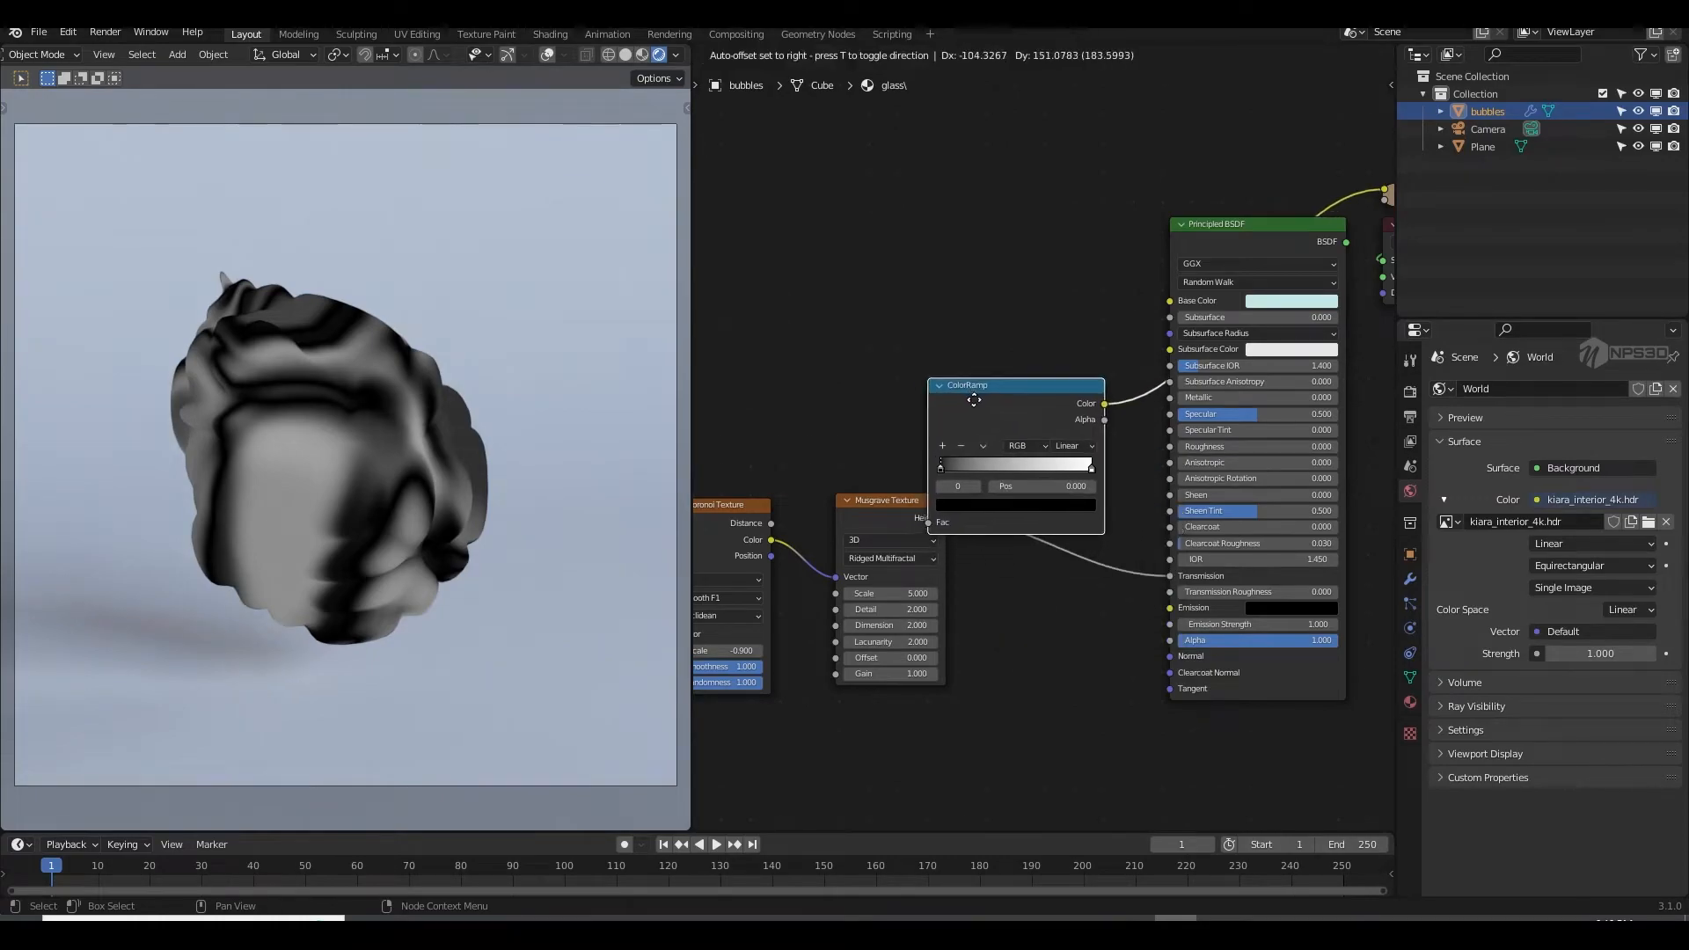
click(1012, 384)
mouse_move(1170, 578)
mouse_down()
mouse_move(1161, 601)
mouse_move(1169, 575)
mouse_up()
drag(888, 500, 854, 486)
drag(1032, 399, 996, 485)
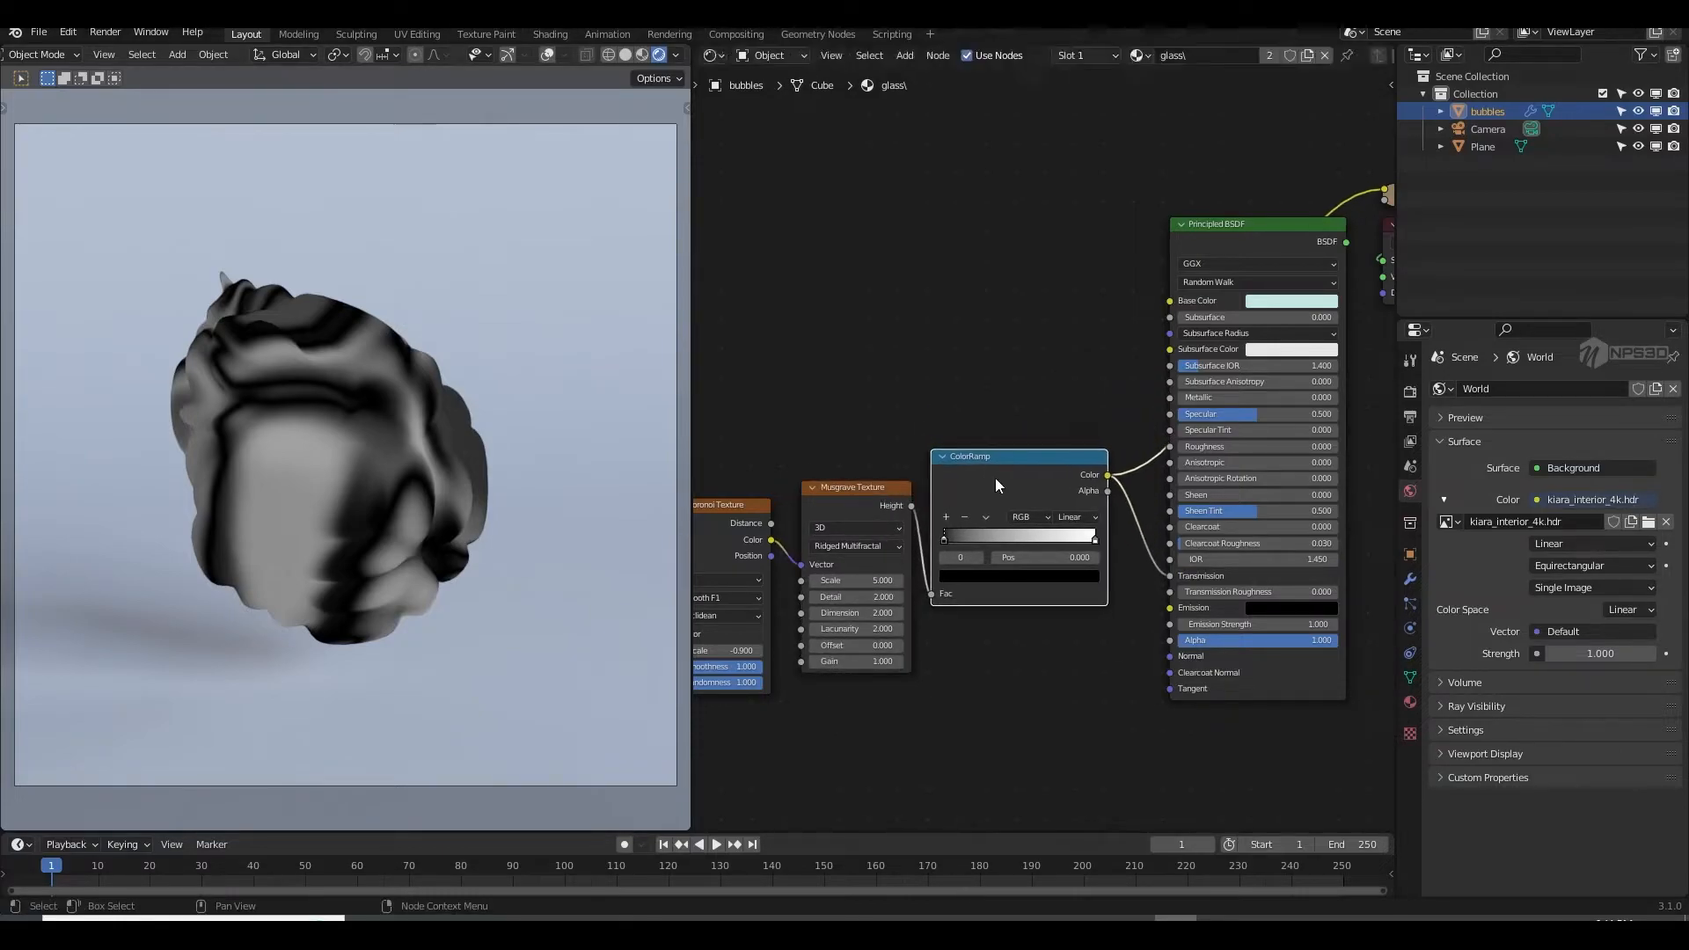
Step: Space out the Voronoi Texture, Musgrave Texture and ColorRamp nodes in the shader graph
middle_drag(999, 475, 1042, 463)
middle_drag(880, 451, 1041, 462)
drag(895, 519, 817, 518)
click(1021, 486)
drag(1021, 486, 951, 487)
drag(1169, 468, 1127, 468)
Step: Tighten the ColorRamp's contrast with the black stop at 0.073 and the white stop at 0.168
scroll(1008, 536, up, 3)
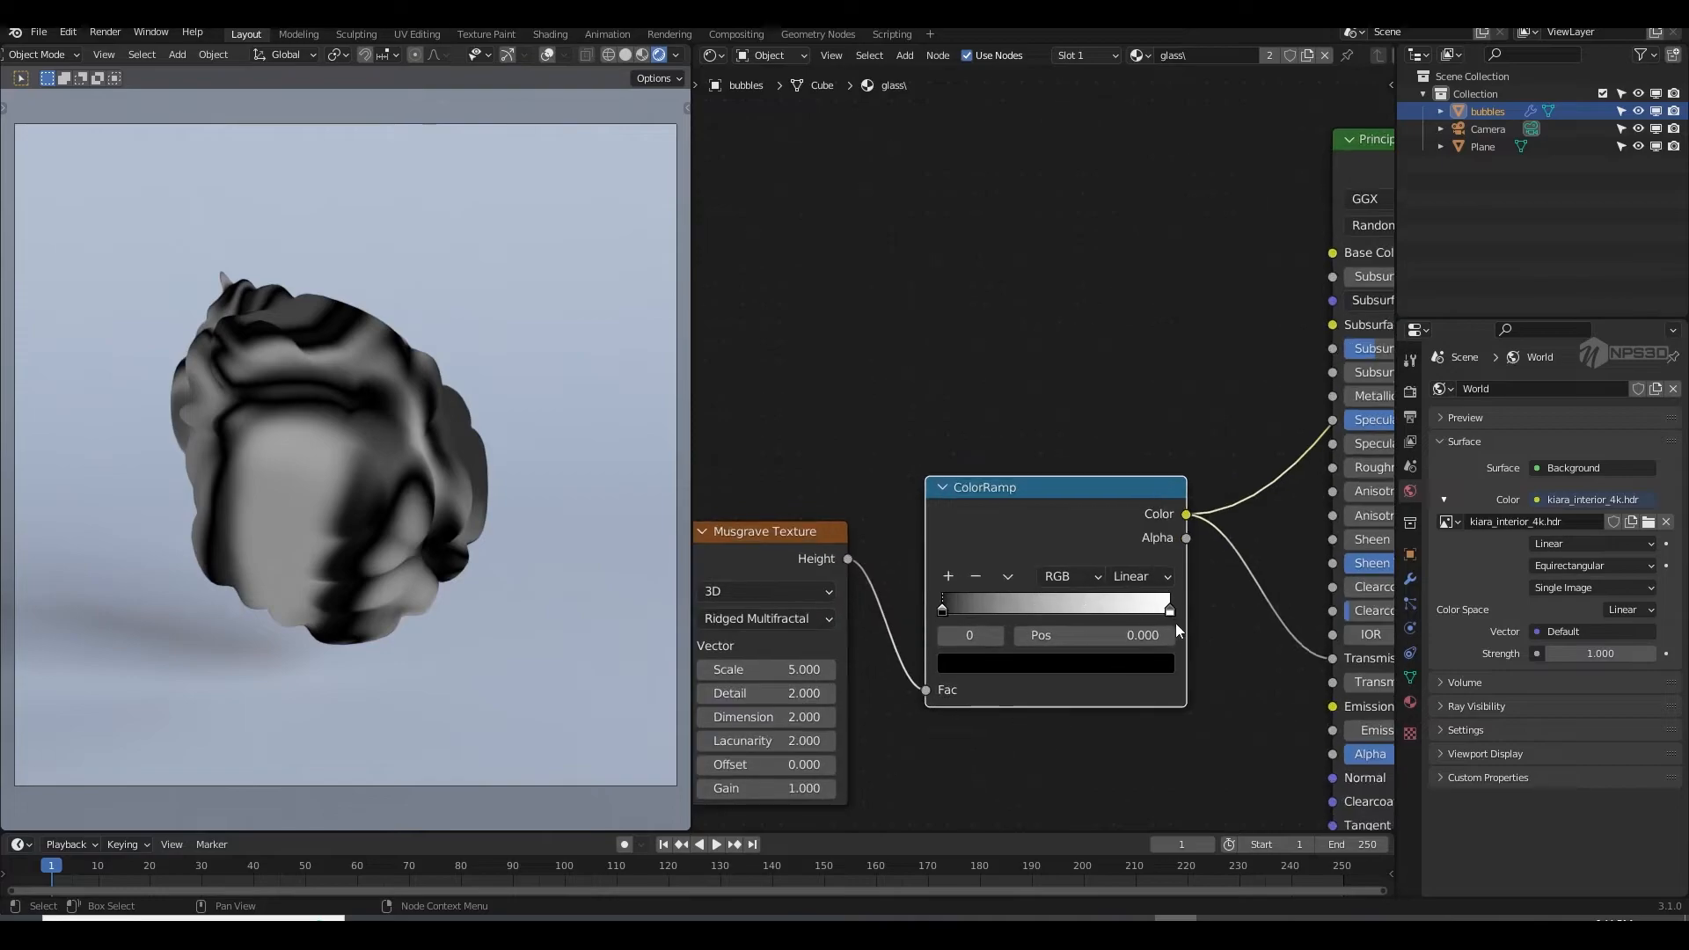
drag(1169, 609, 958, 609)
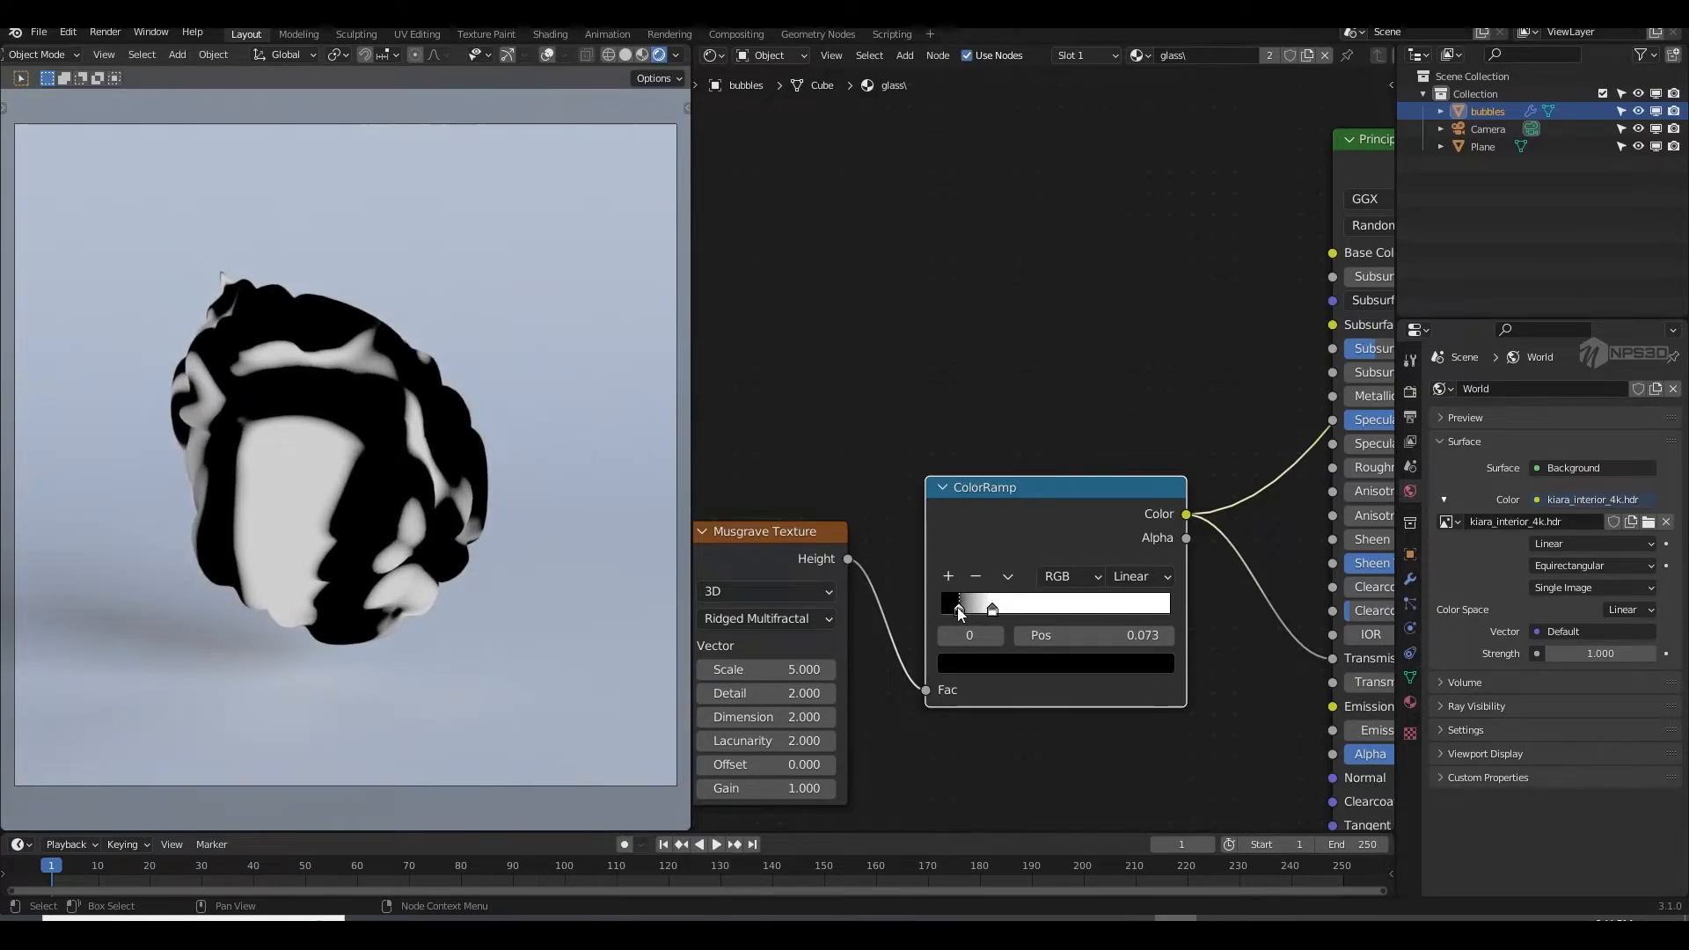
mouse_move(992, 609)
mouse_down()
mouse_move(1044, 613)
mouse_move(982, 616)
mouse_up()
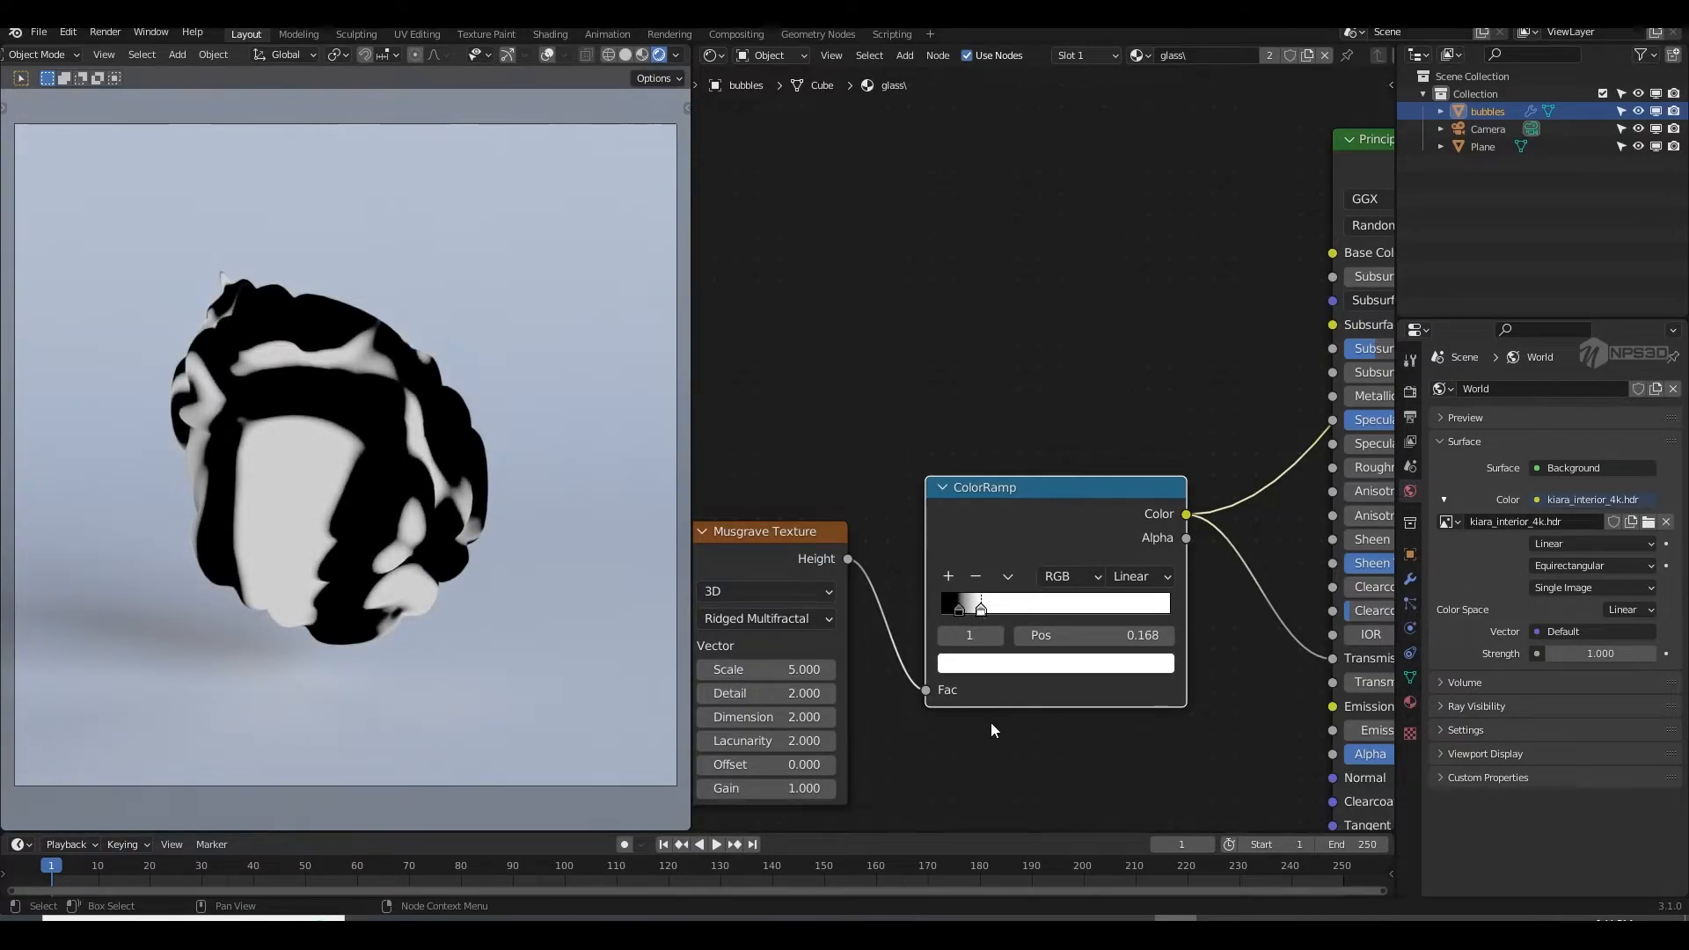
Step: Output the Principled BSDF to the material surface again in place of the ColorRamp preview
scroll(990, 721, down, 2)
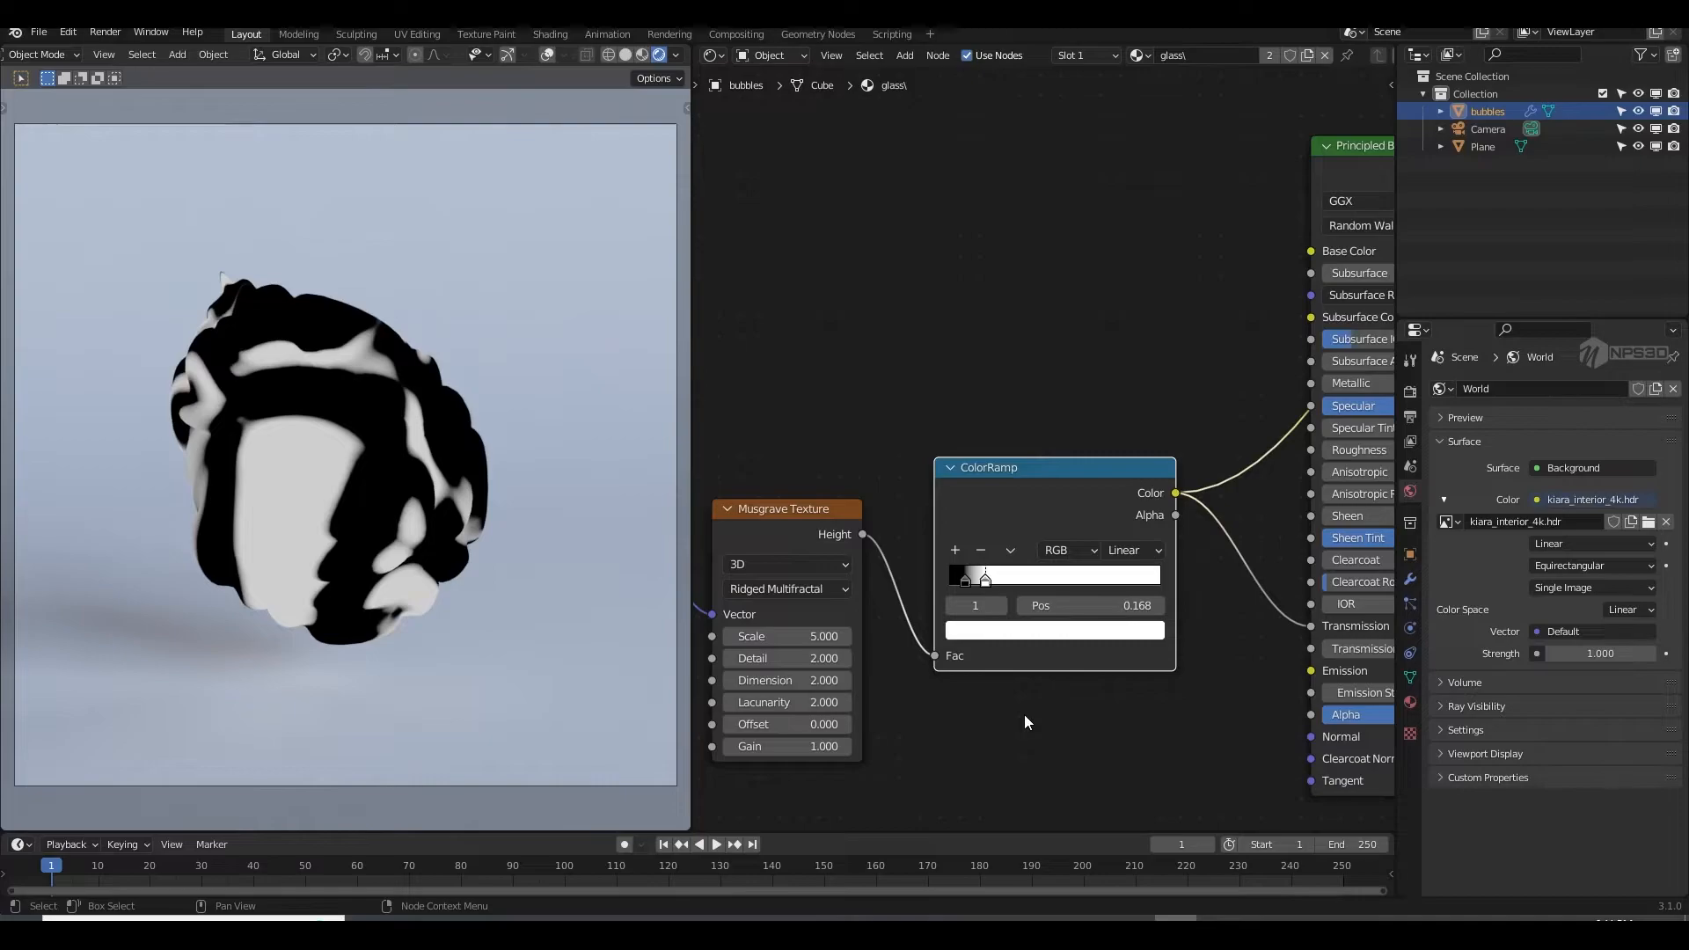
scroll(1025, 714, down, 4)
middle_drag(1066, 709, 938, 721)
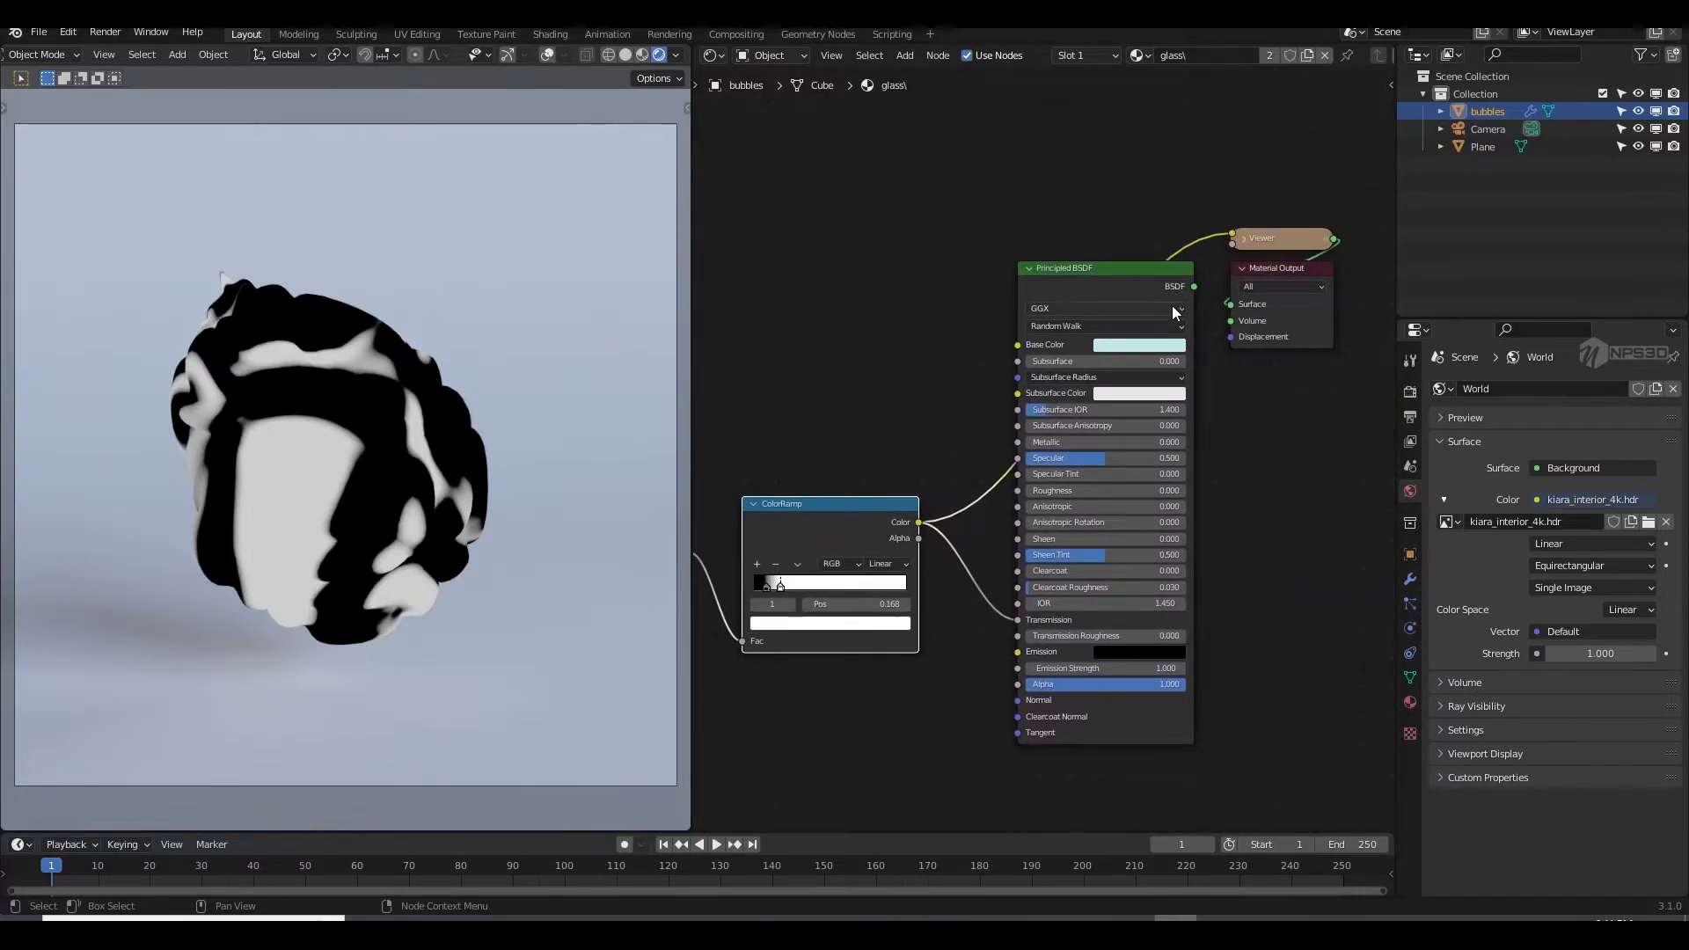
ctrl+shift+click(1126, 291)
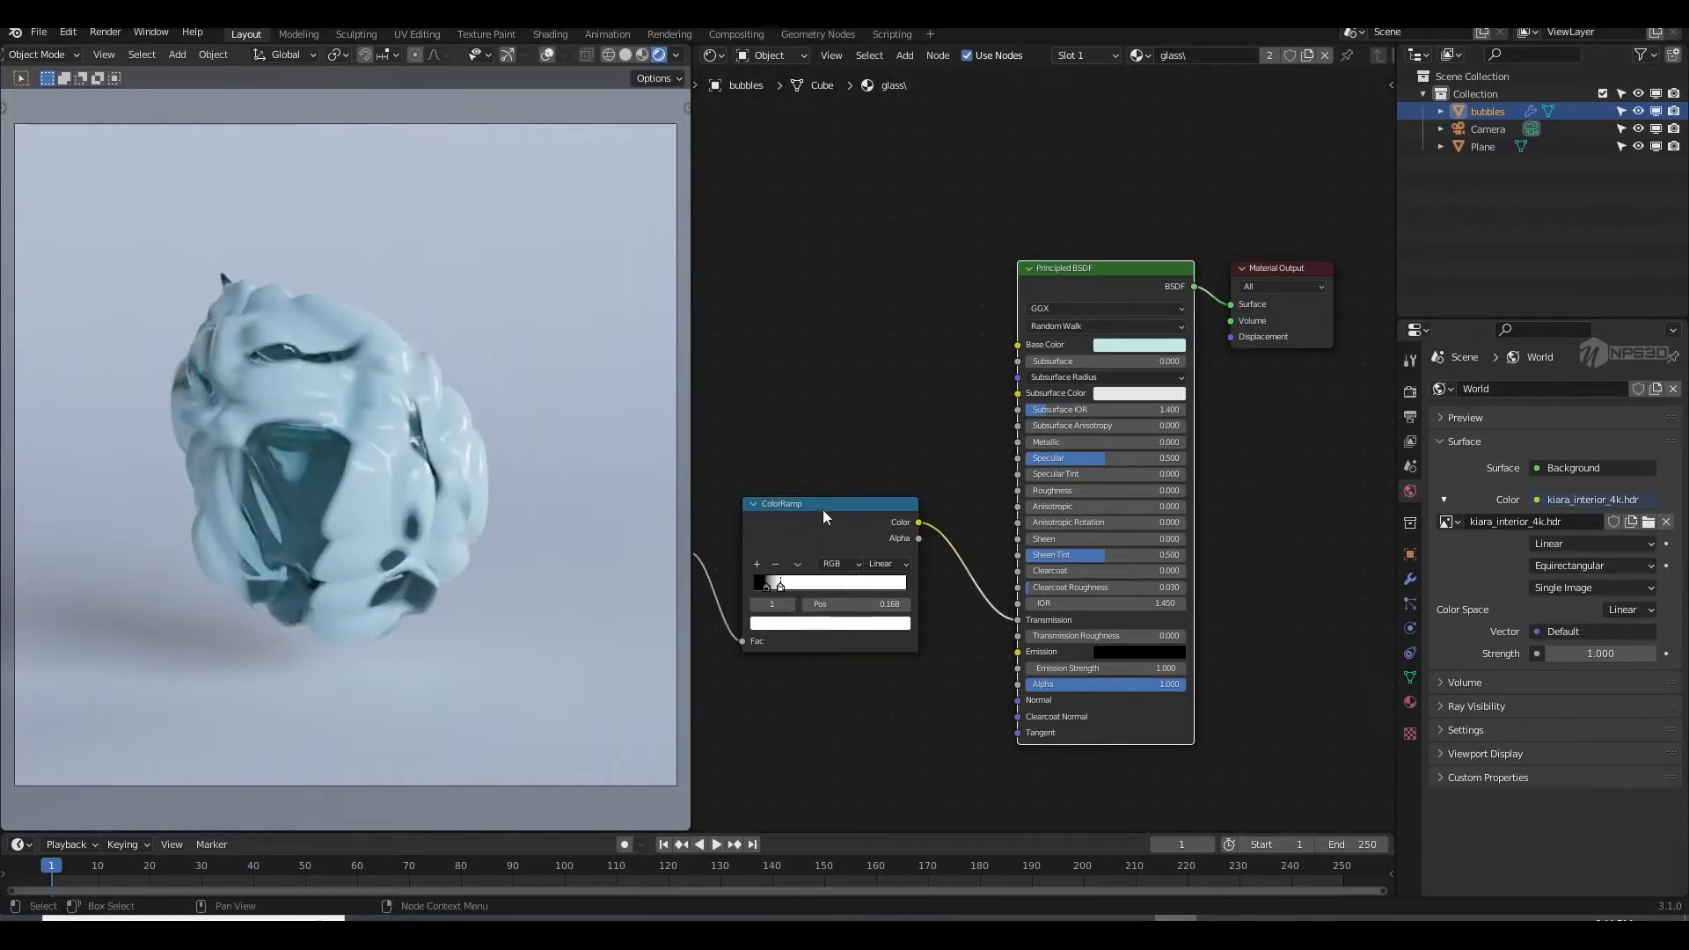
Step: Compare the ColorRamp mask on the shape with the full Principled BSDF shading
middle_drag(792, 629, 1040, 613)
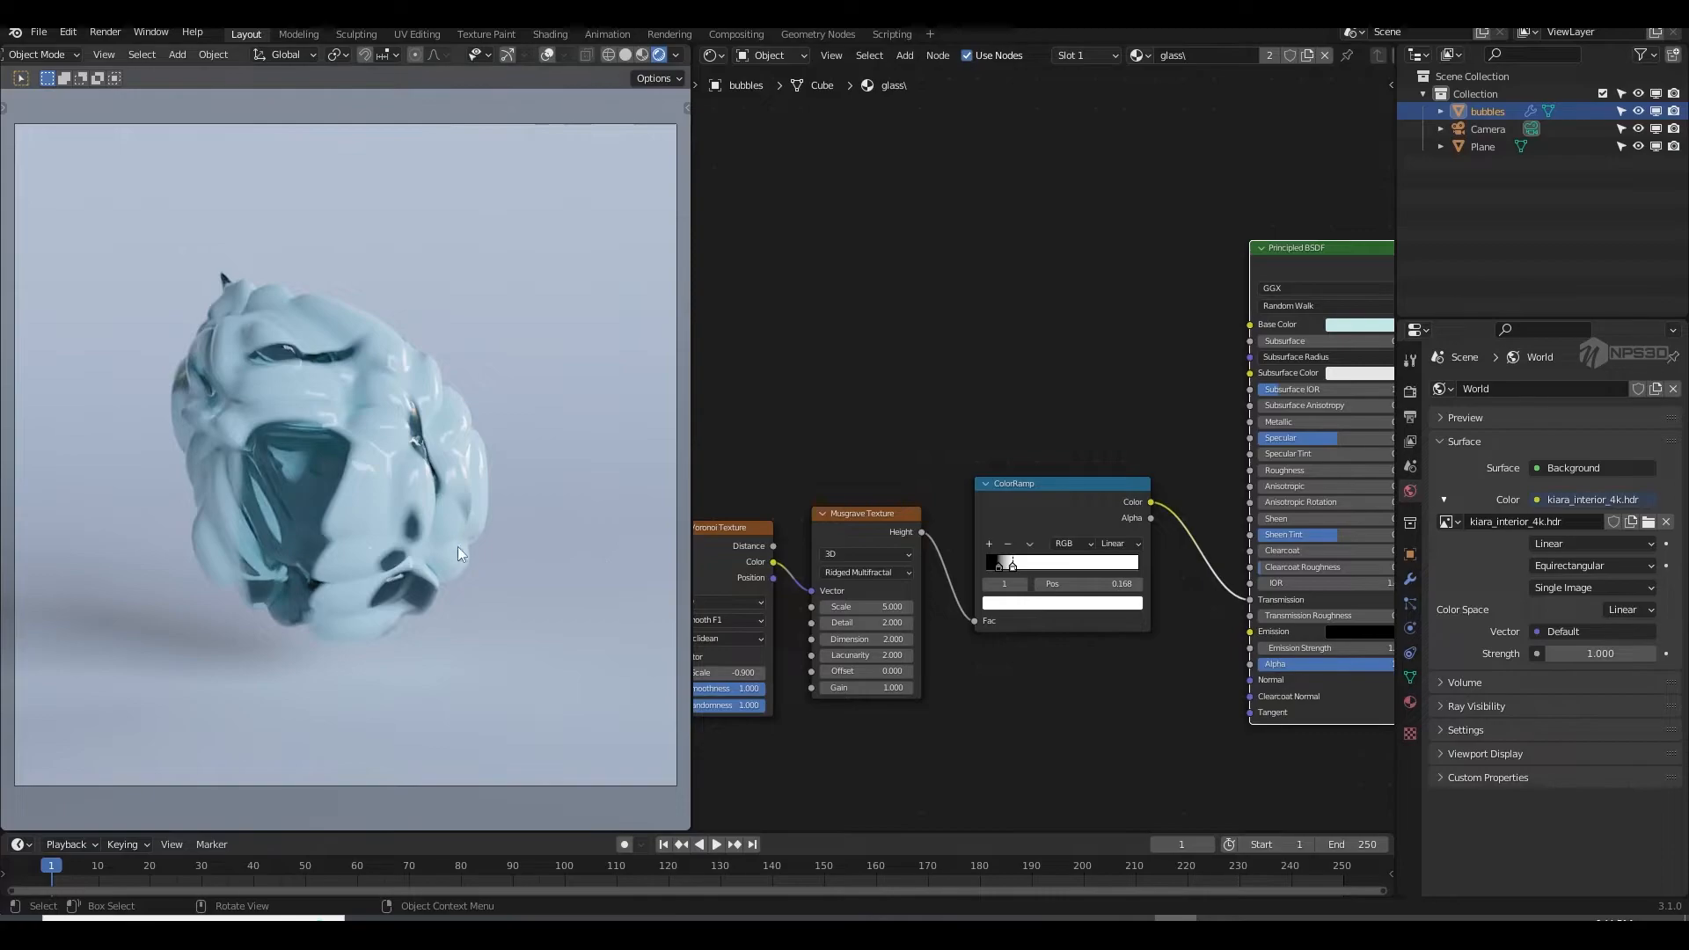
scroll(1013, 599, up, 1)
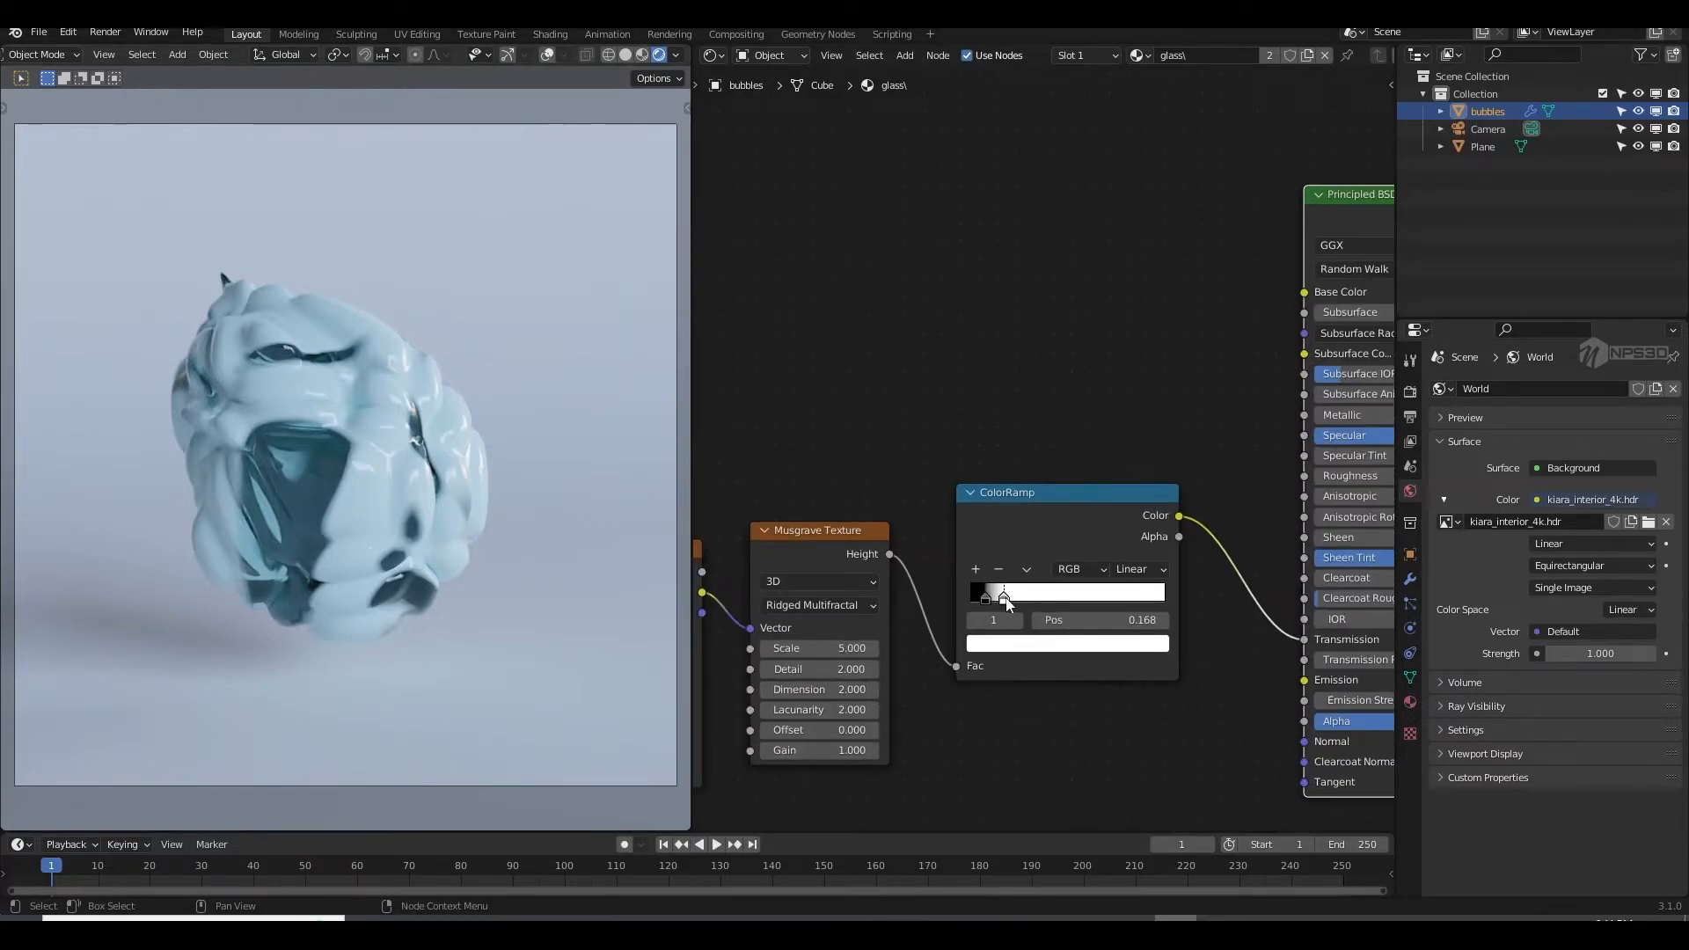
ctrl+shift+click(1036, 525)
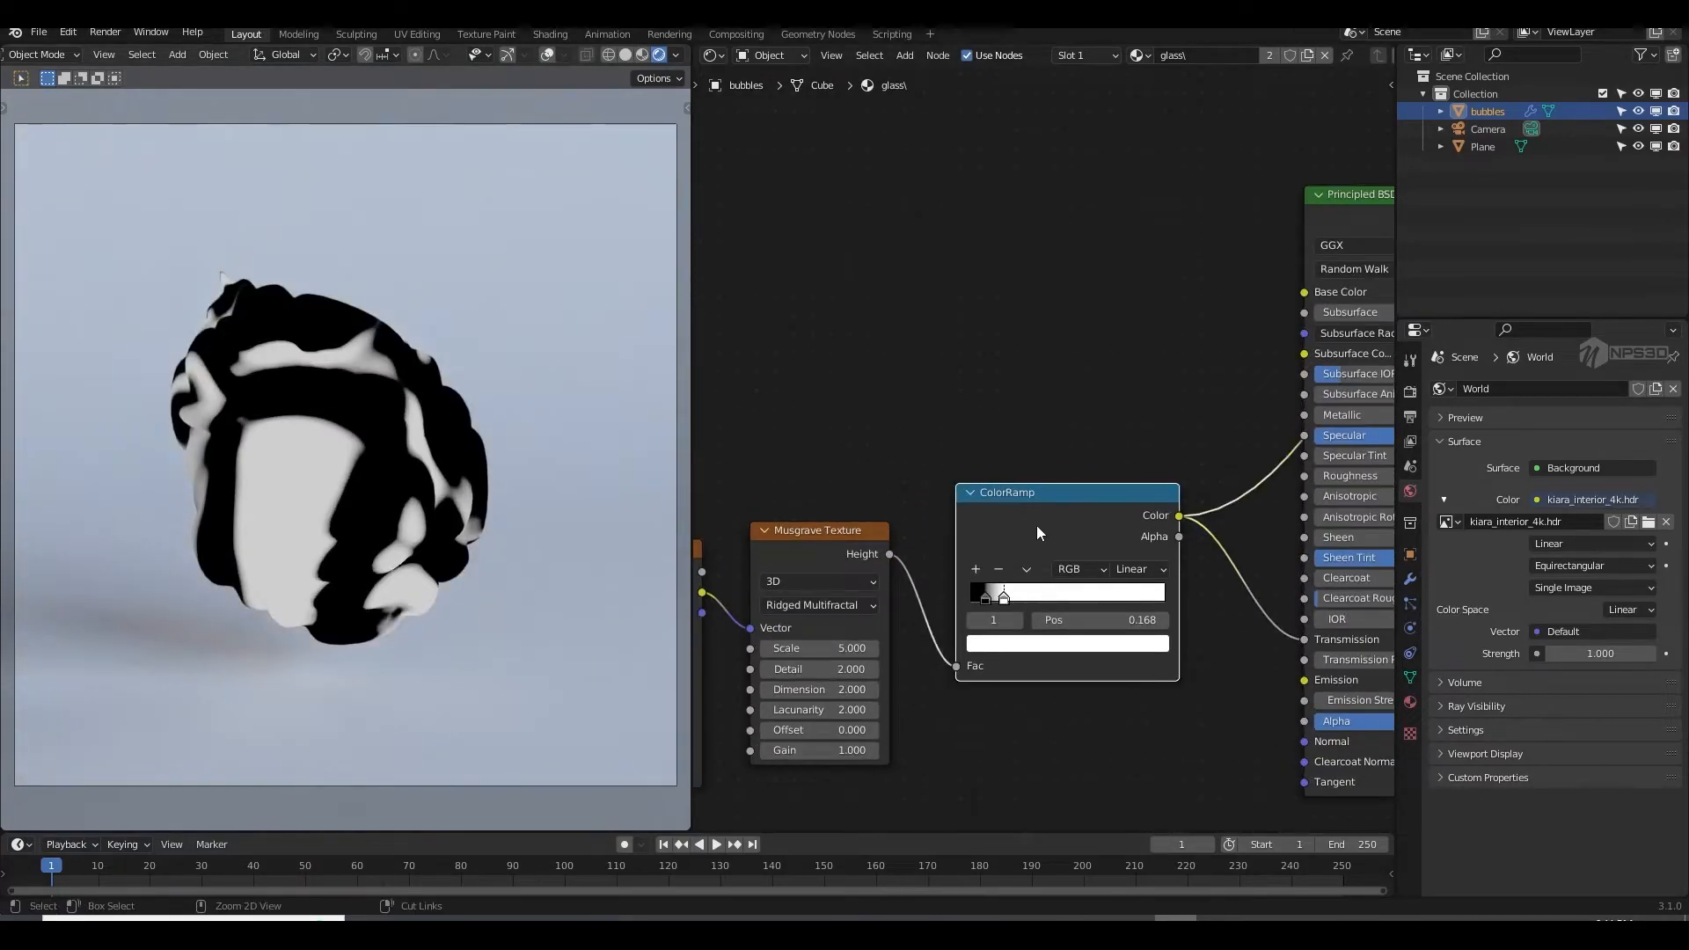
middle_drag(1323, 397, 1042, 489)
ctrl+shift+click(1138, 311)
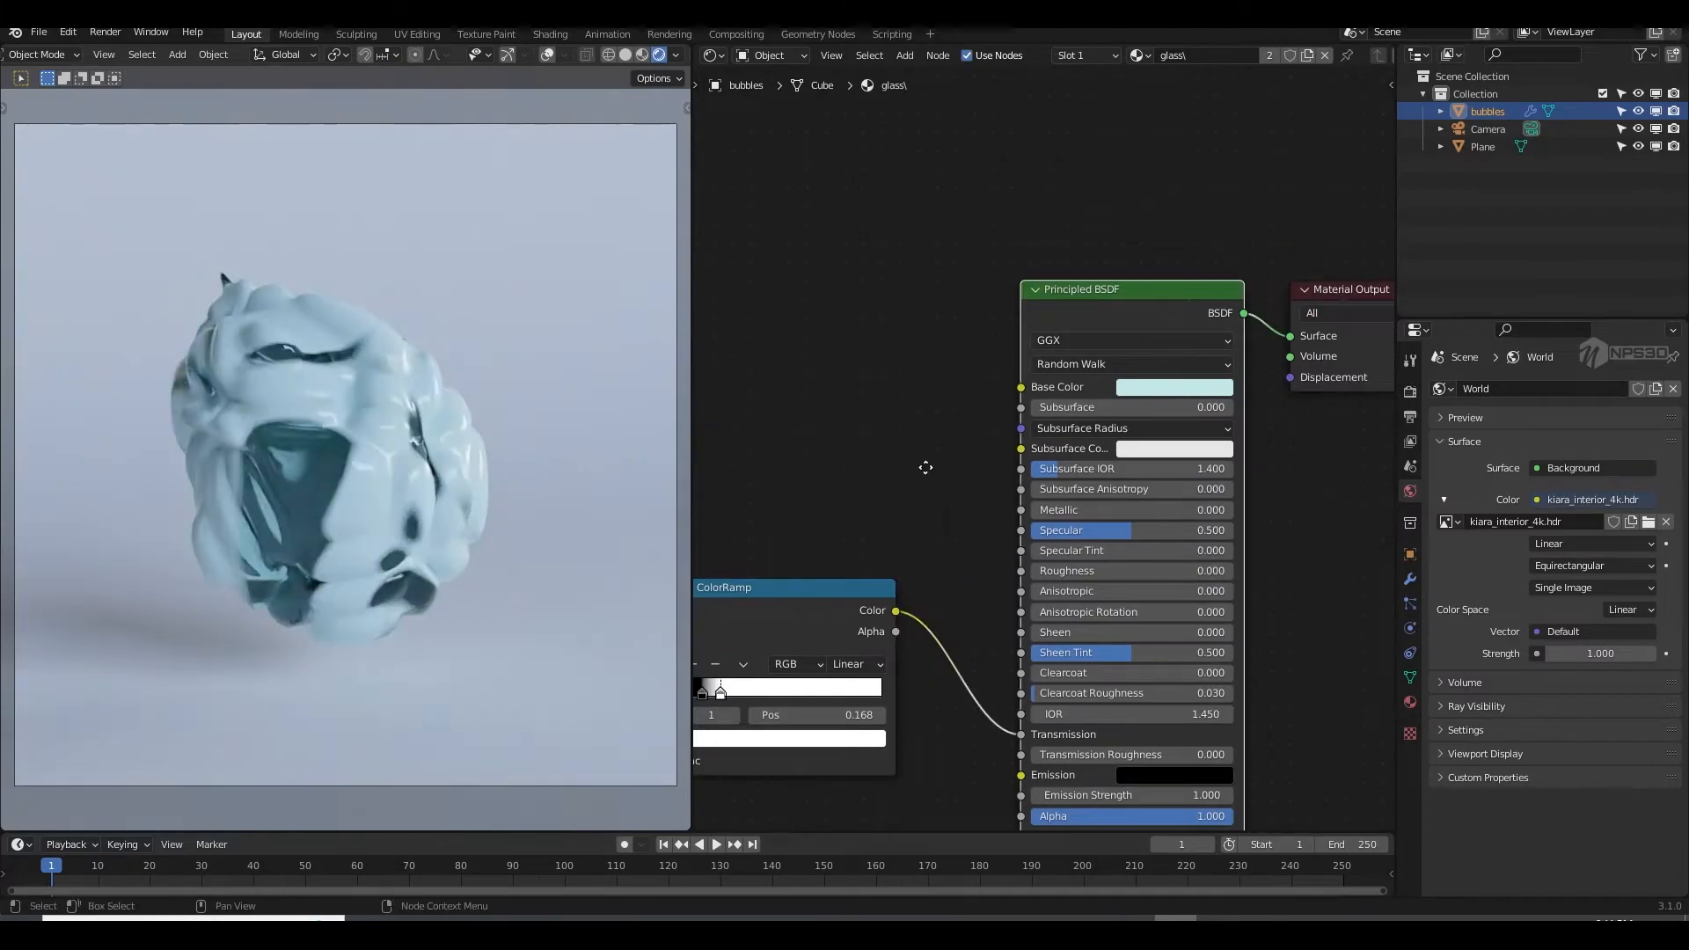
Step: Add Texture Coordinate and Mapping nodes feeding the Voronoi Texture's Vector input
middle_drag(925, 467, 1177, 376)
mouse_move(976, 600)
mouse_down()
mouse_move(1049, 600)
mouse_move(985, 604)
mouse_up()
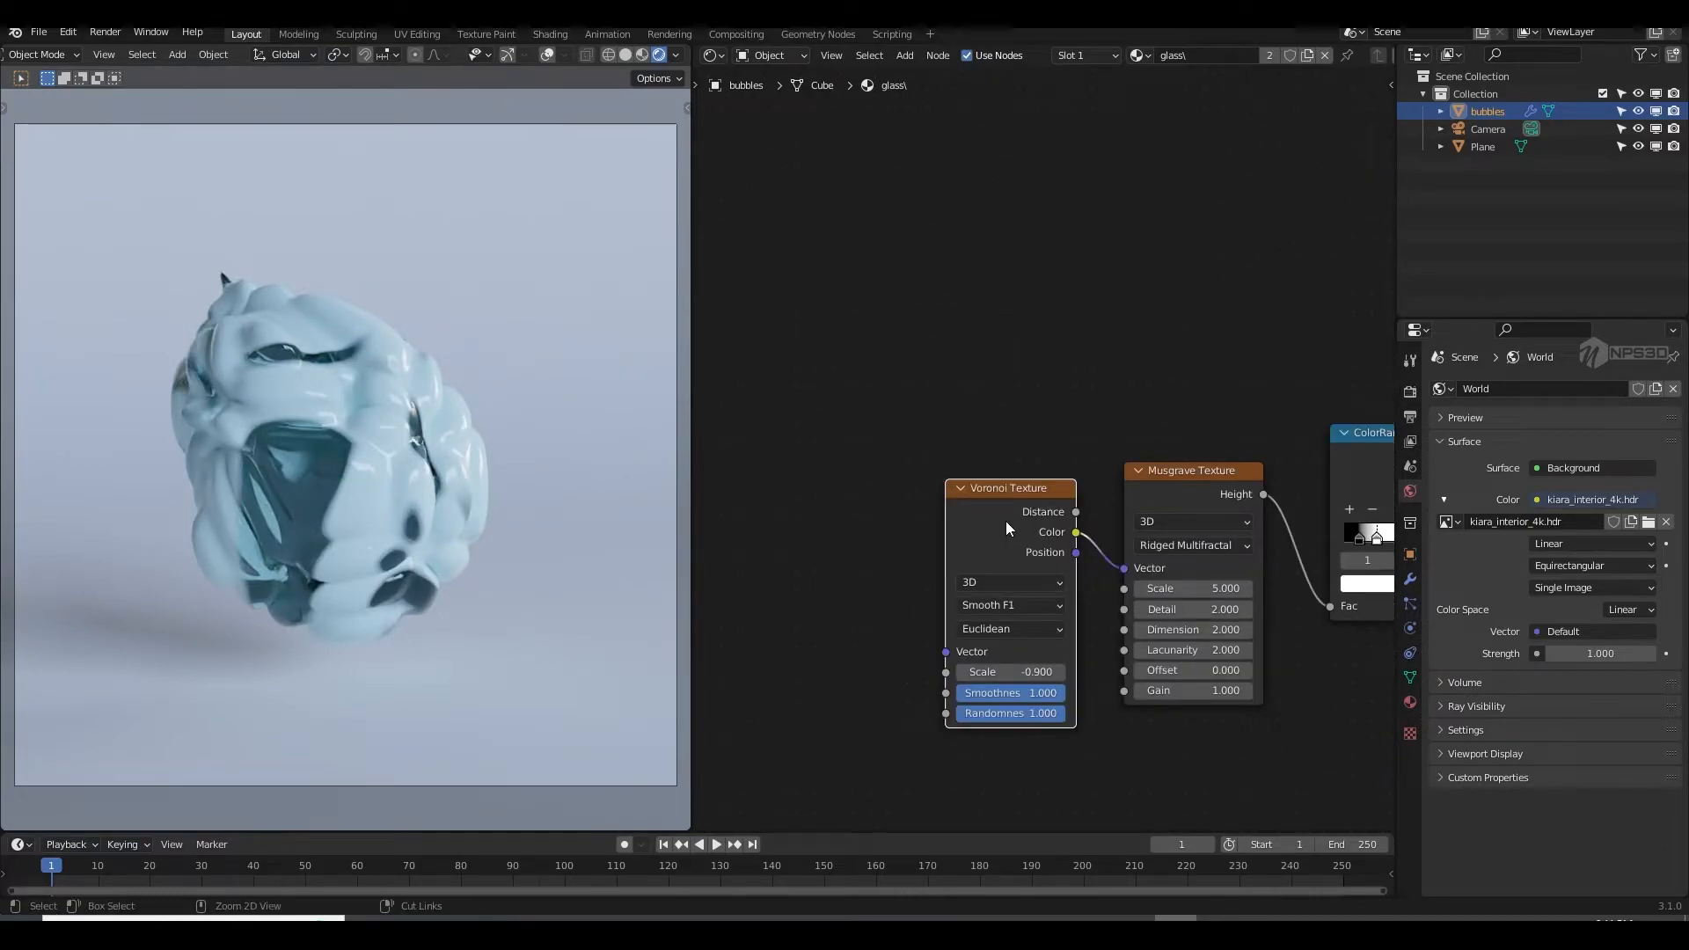
key(ctrl+t)
middle_drag(694, 650, 849, 631)
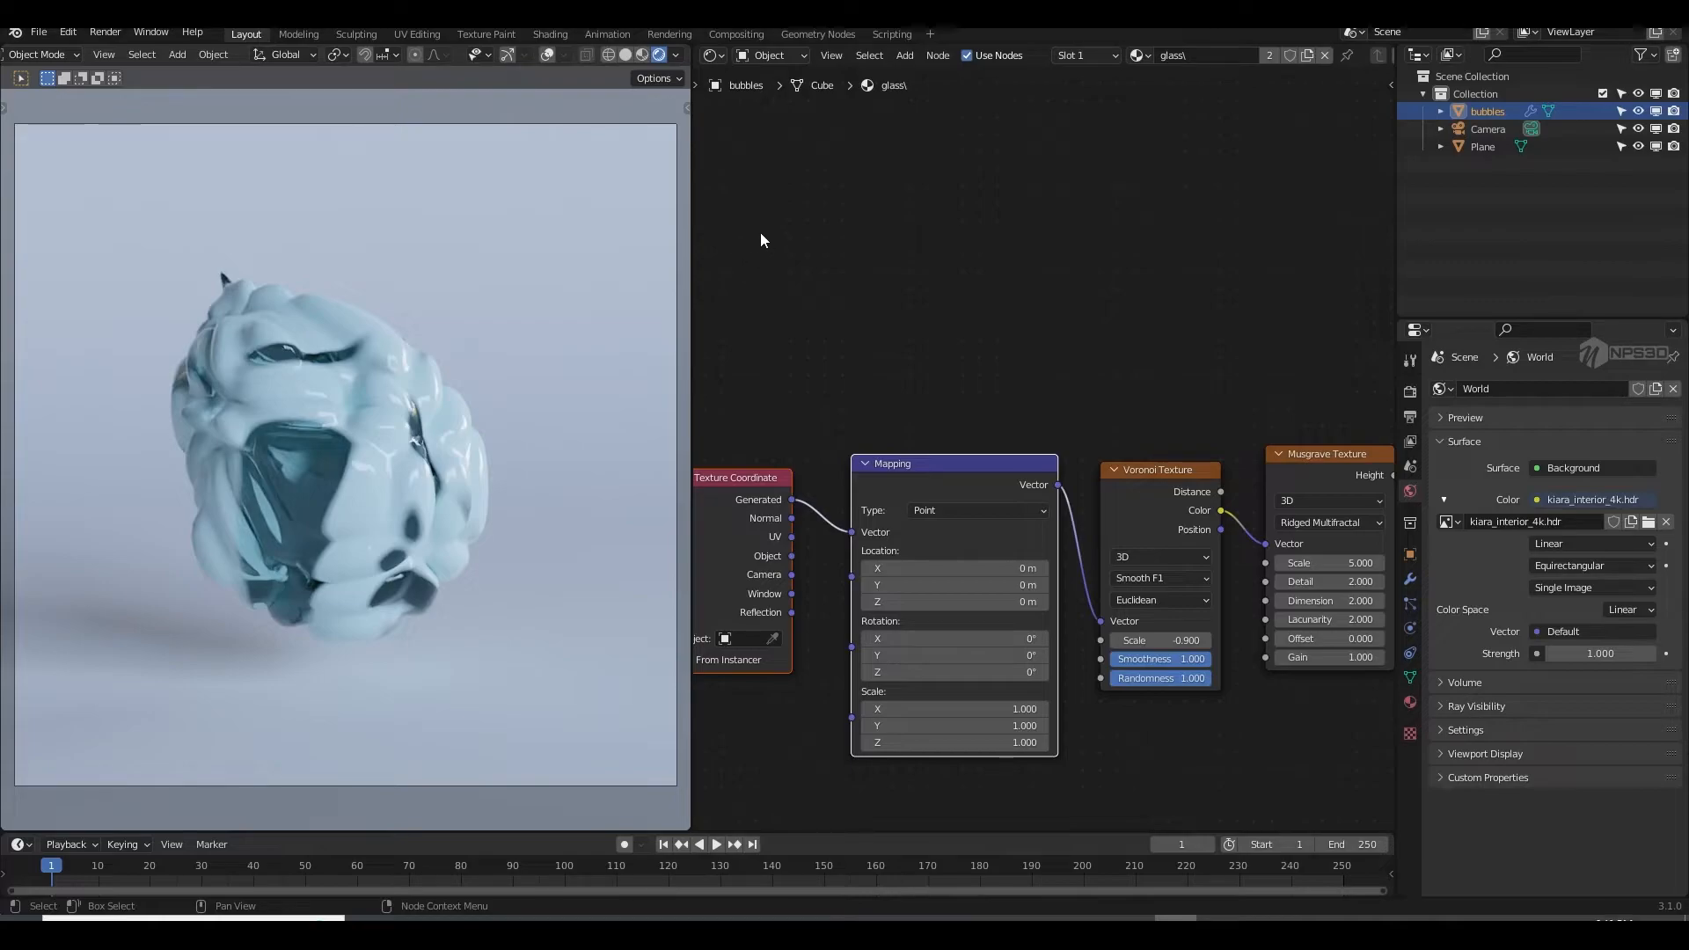
middle_drag(881, 425, 873, 354)
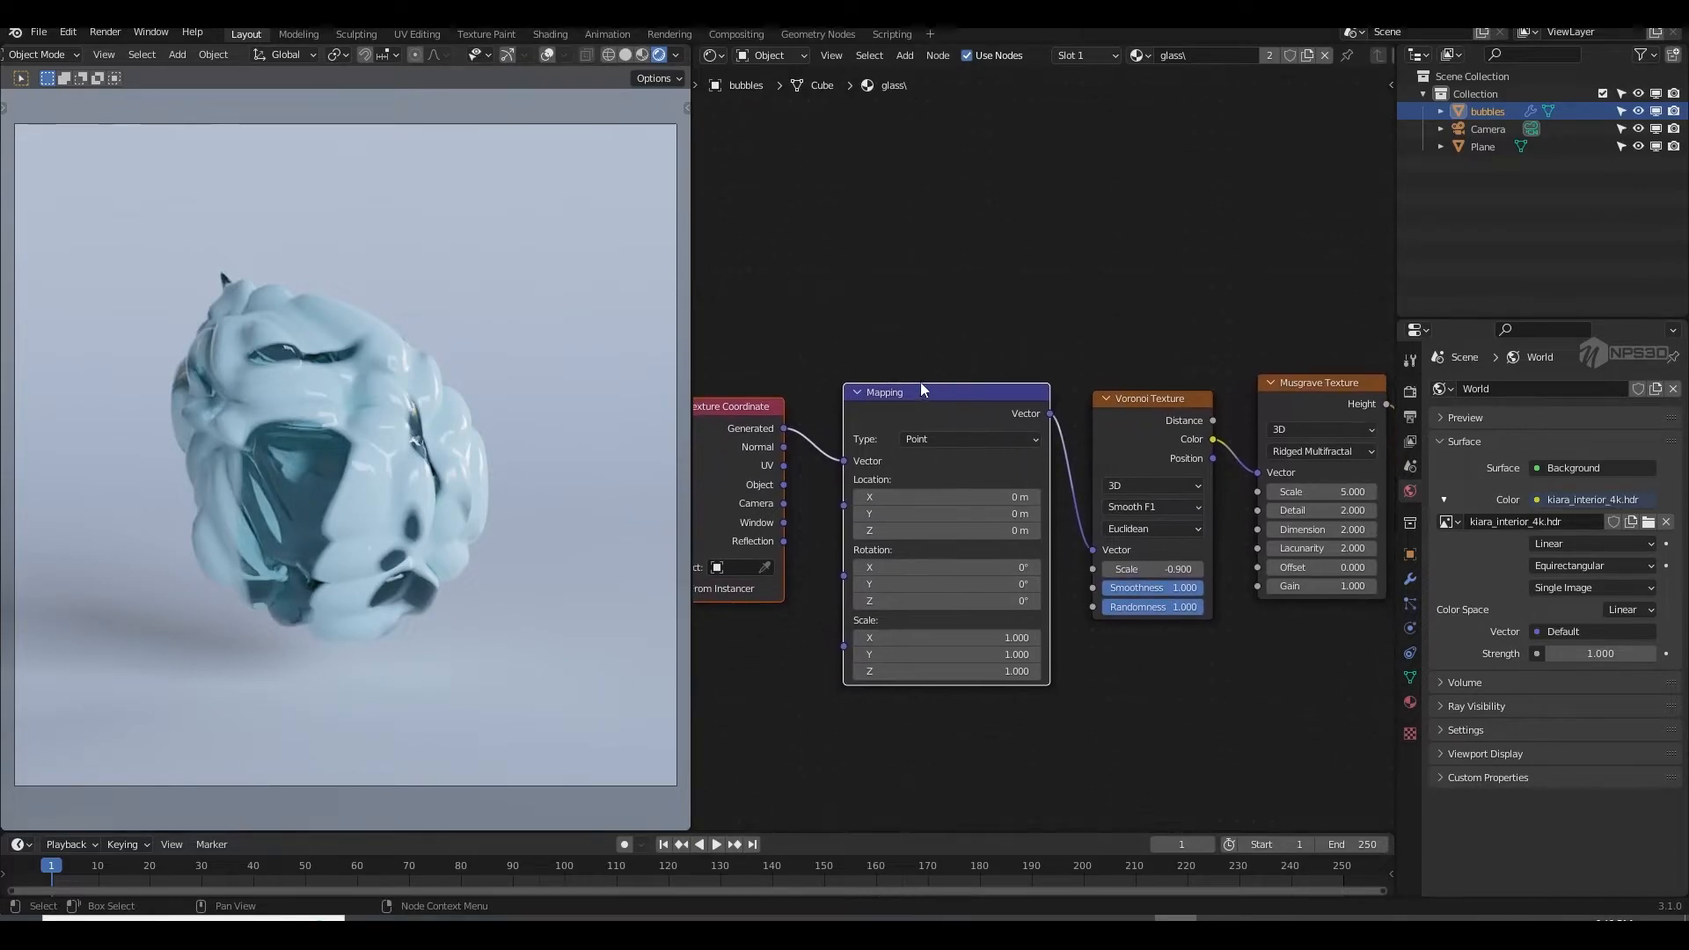
Step: Try a Mapping rotation of 43.8°, -39.2°, -41.2° and a location of -1.6, -3.3, -2.9 m
mouse_move(1002, 601)
mouse_down()
mouse_move(1019, 601)
mouse_move(950, 601)
mouse_move(971, 567)
mouse_move(999, 567)
mouse_up()
mouse_move(968, 584)
mouse_down()
mouse_move(983, 584)
mouse_move(958, 584)
mouse_up()
mouse_move(1018, 514)
mouse_down()
mouse_move(988, 513)
mouse_move(1024, 531)
mouse_move(992, 530)
mouse_up()
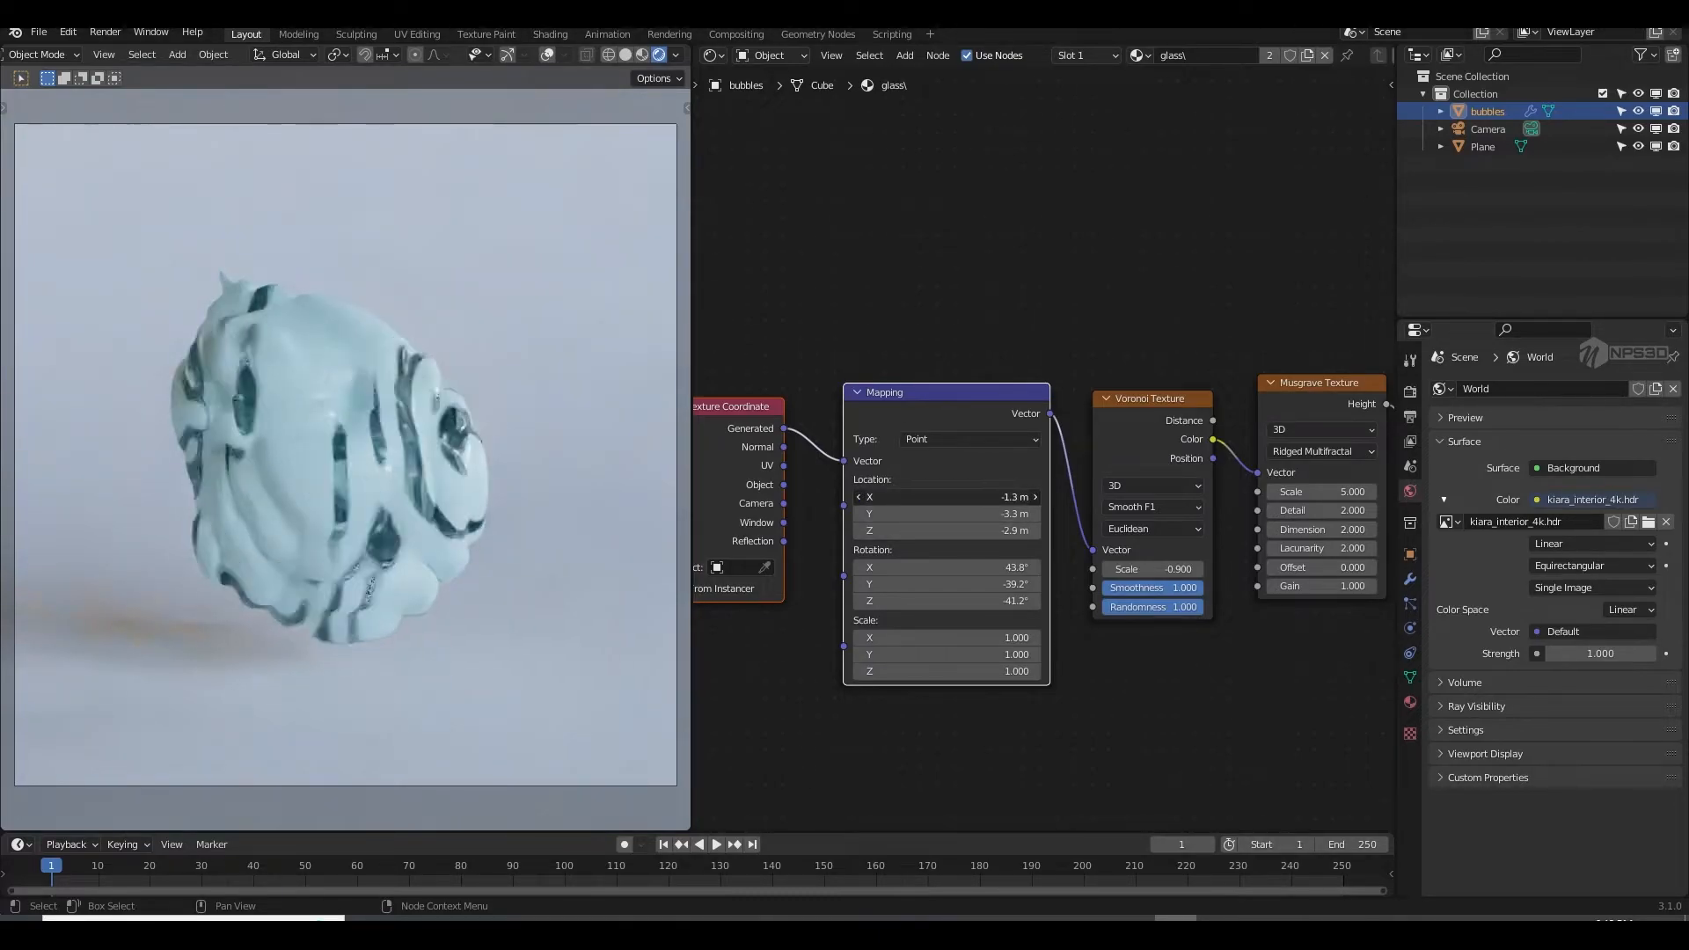
Step: Set the Voronoi Texture's scale to -0.42 and the Mapping node's X scale to 1.36
middle_drag(808, 673, 794, 663)
middle_drag(1120, 629, 913, 639)
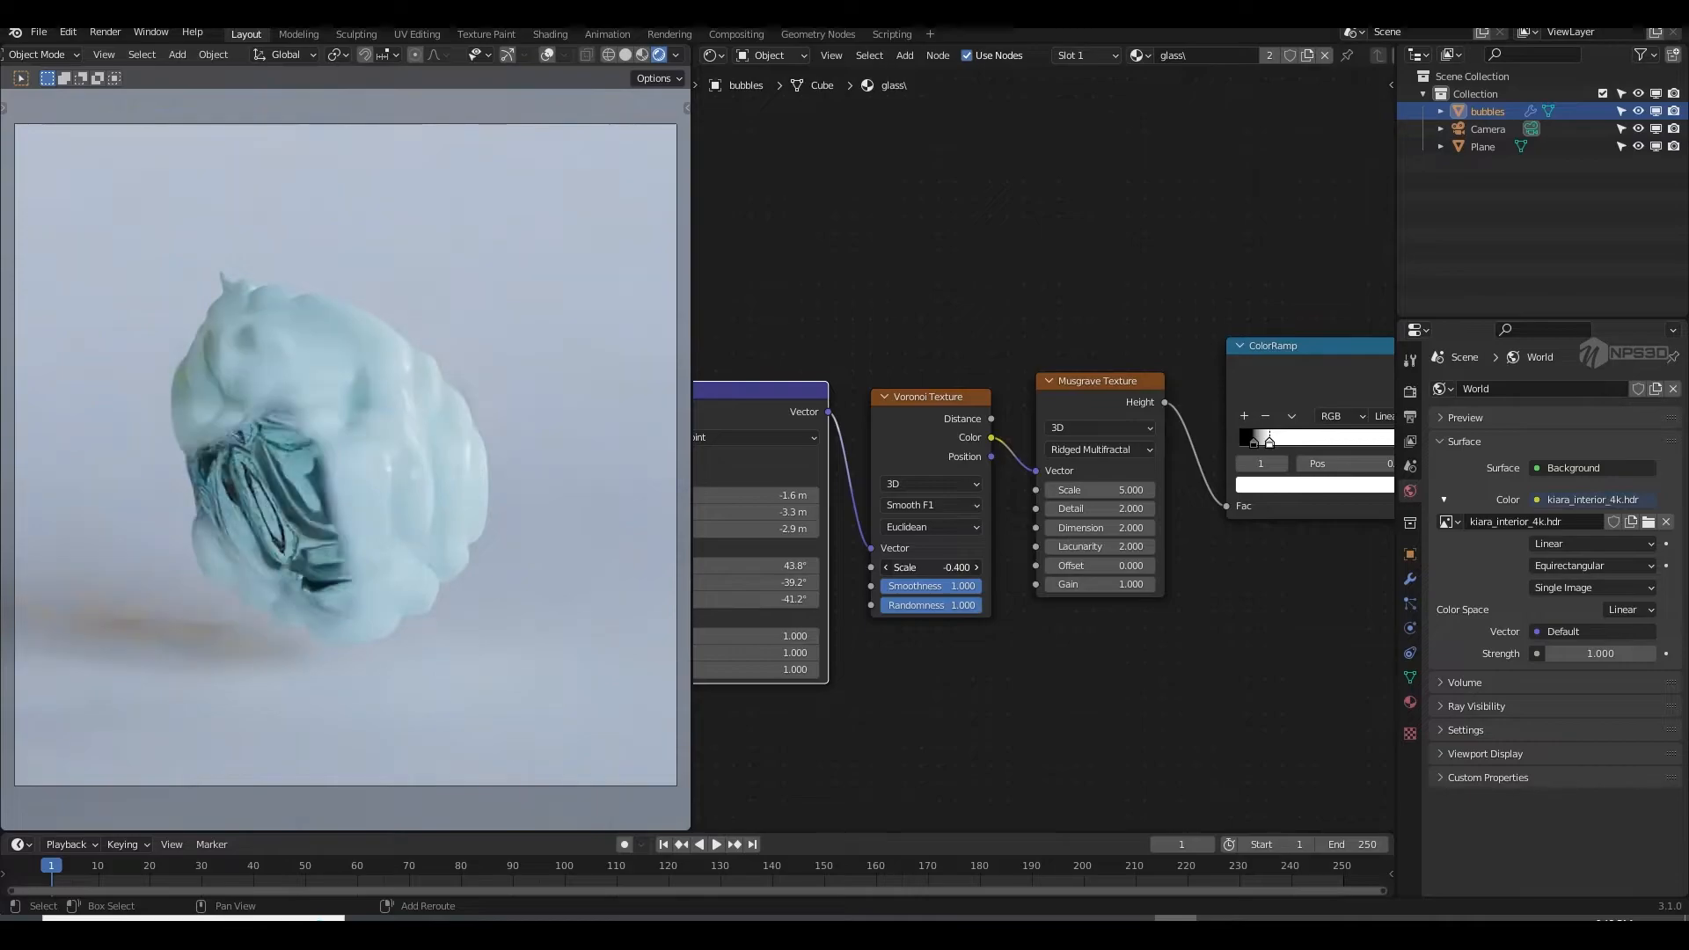
middle_drag(881, 646, 1071, 663)
mouse_move(983, 650)
mouse_down()
mouse_move(1091, 650)
mouse_move(1015, 650)
mouse_up()
Step: Set the Mapping rotation to 65.6°, -71.9°, -119° and location to -1.63, -3.73, 0.43 m, and save the file
mouse_move(965, 596)
mouse_down()
mouse_move(1002, 542)
mouse_move(975, 543)
mouse_move(974, 596)
mouse_move(987, 580)
mouse_up()
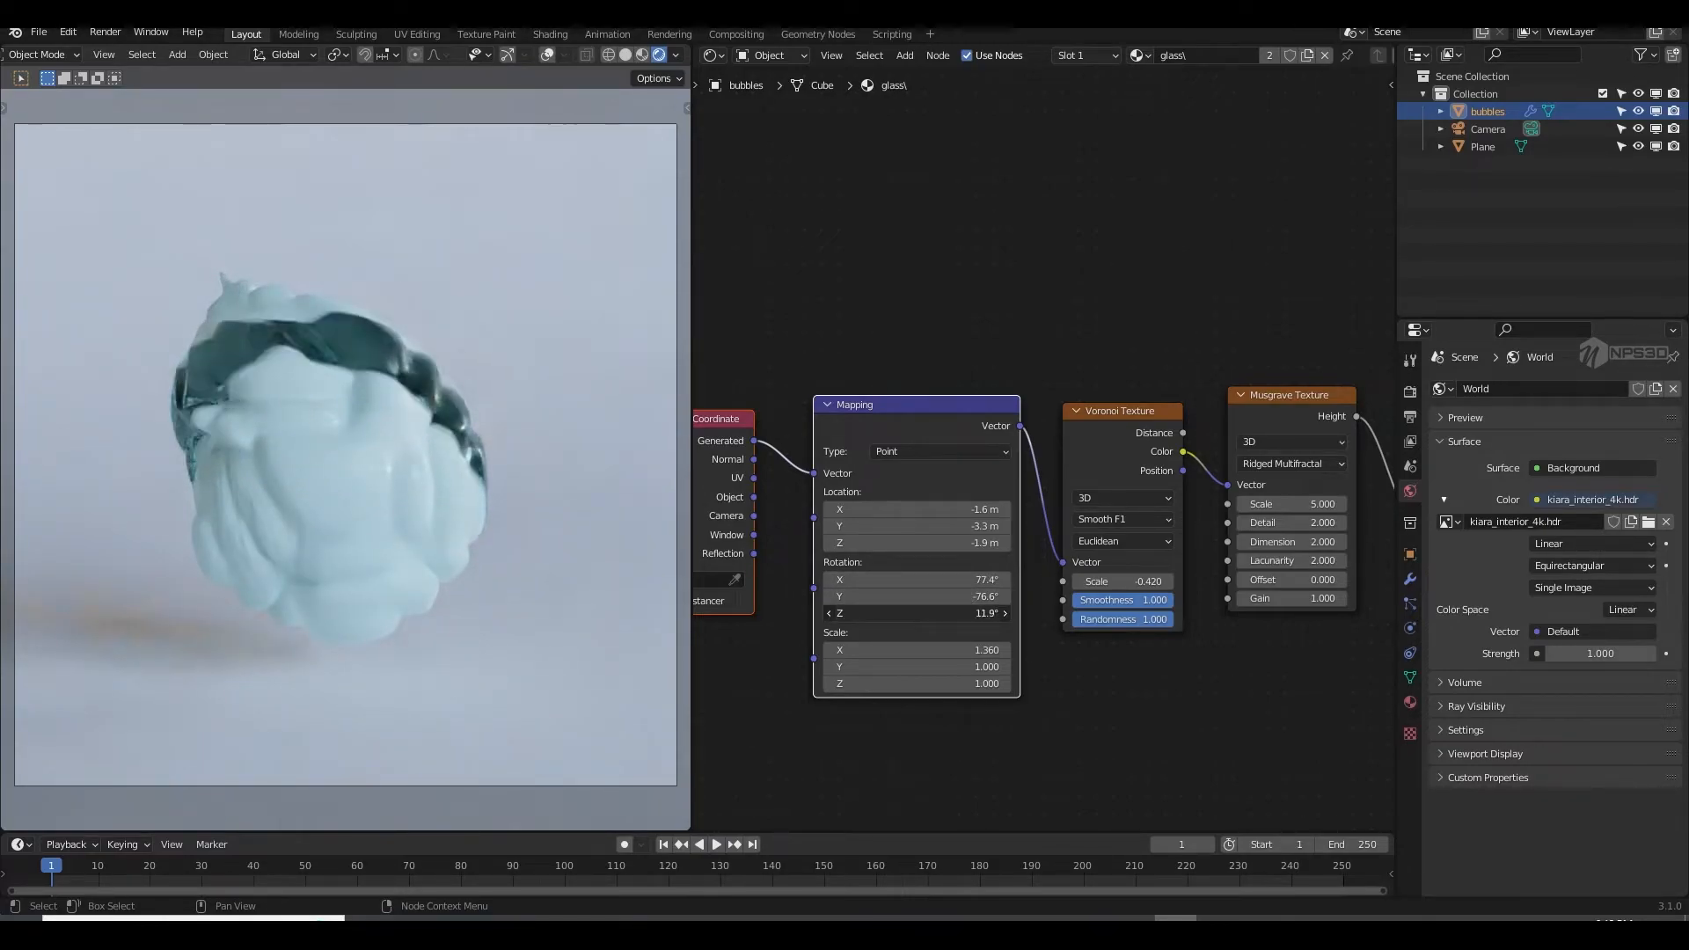
drag(967, 613, 973, 579)
mouse_move(967, 509)
mouse_down()
mouse_move(994, 509)
mouse_move(948, 508)
mouse_up()
drag(968, 525, 1051, 542)
key(ctrl+s)
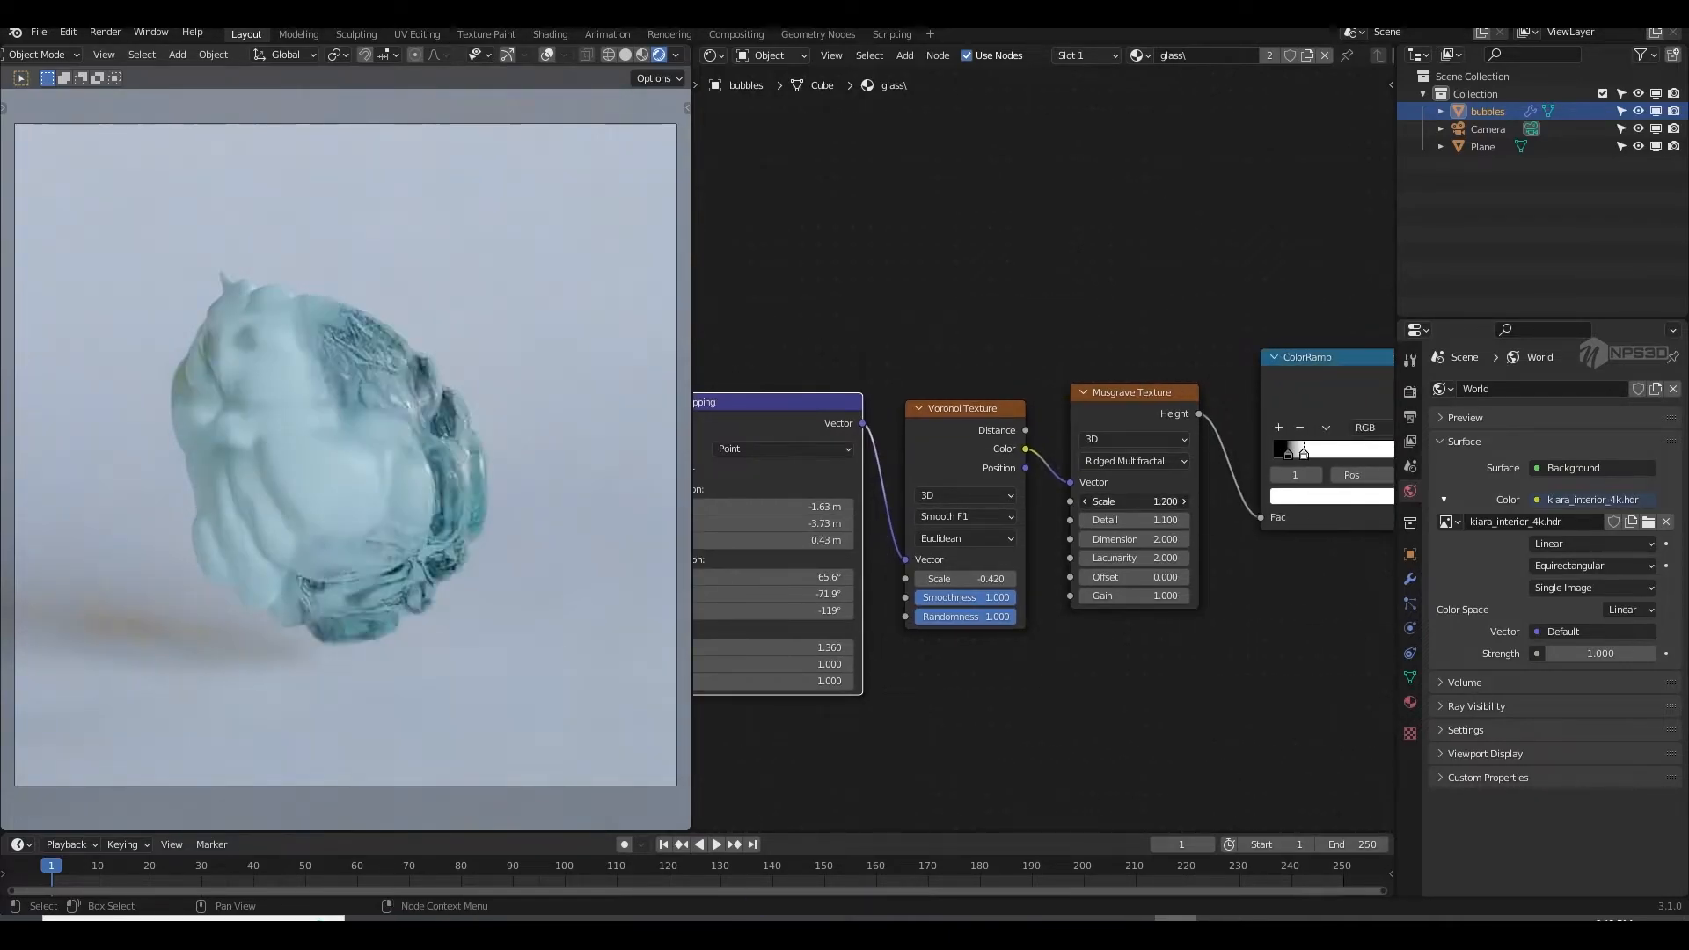
Step: Set the Musgrave detail to 1.1 and dimension to 1.99, and the ColorRamp's white stop to position 0.164, saving the file
drag(1134, 501, 1155, 538)
key(ctrl+z)
middle_drag(1191, 595, 988, 626)
key(ctrl+s)
scroll(1195, 612, down, 1)
middle_drag(1159, 612, 959, 687)
middle_drag(910, 466, 931, 510)
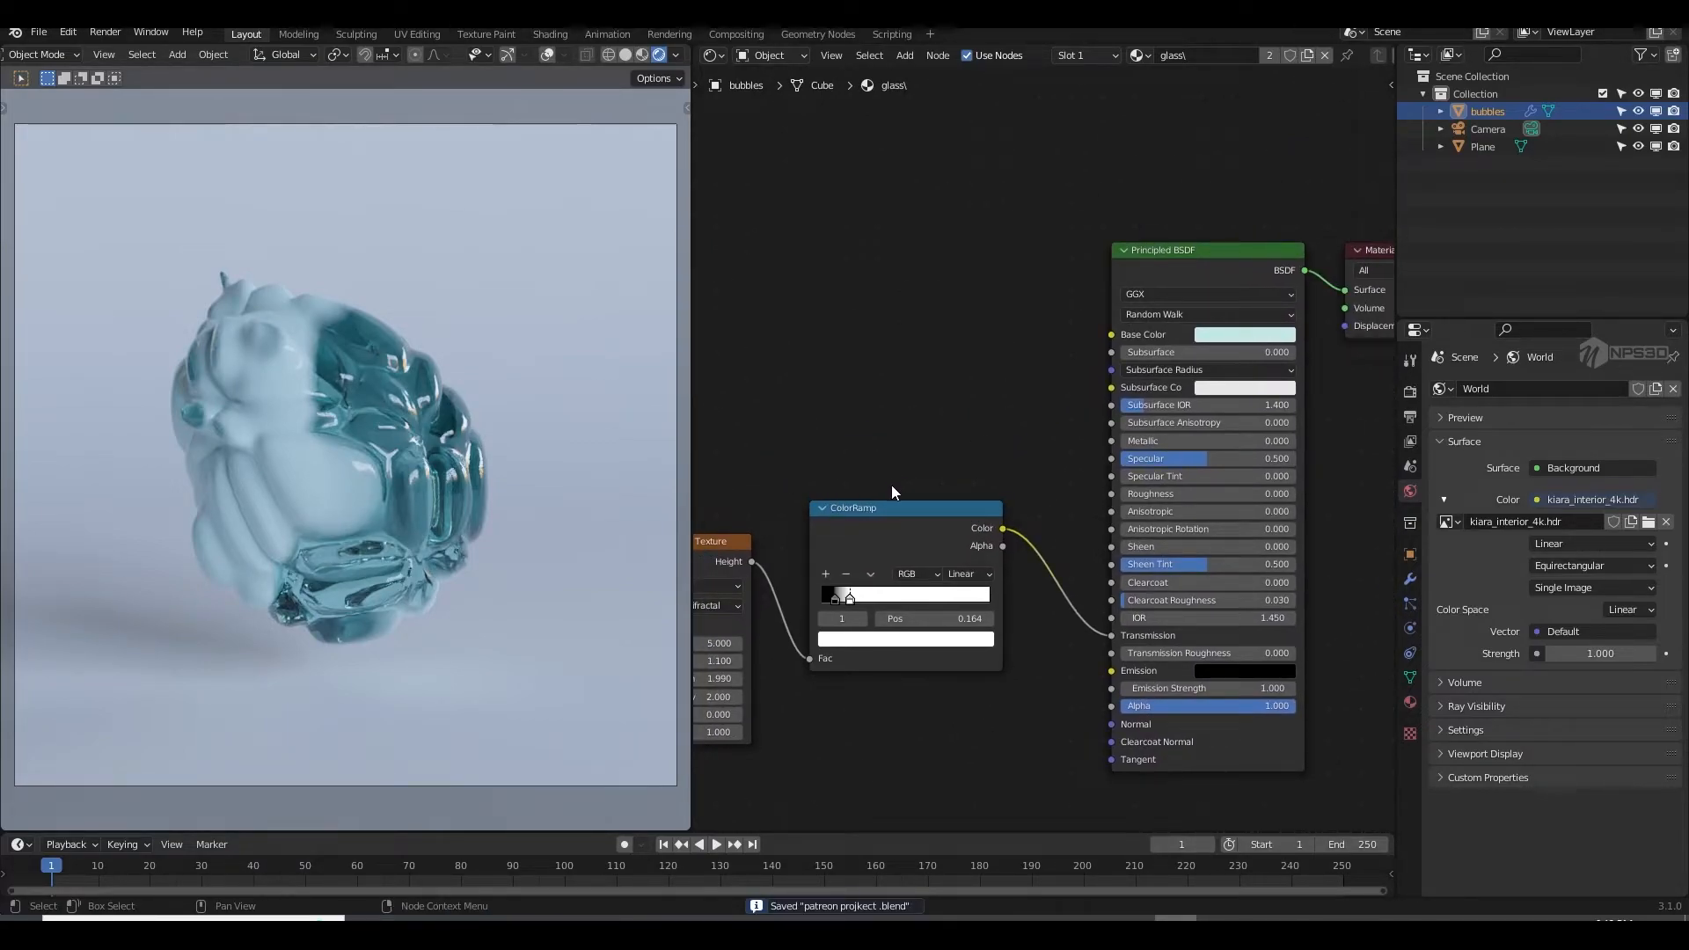
Step: Set the Principled BSDF's roughness to 0.091 and fine-tune its pale teal base colour, saving the file
scroll(973, 475, up, 2)
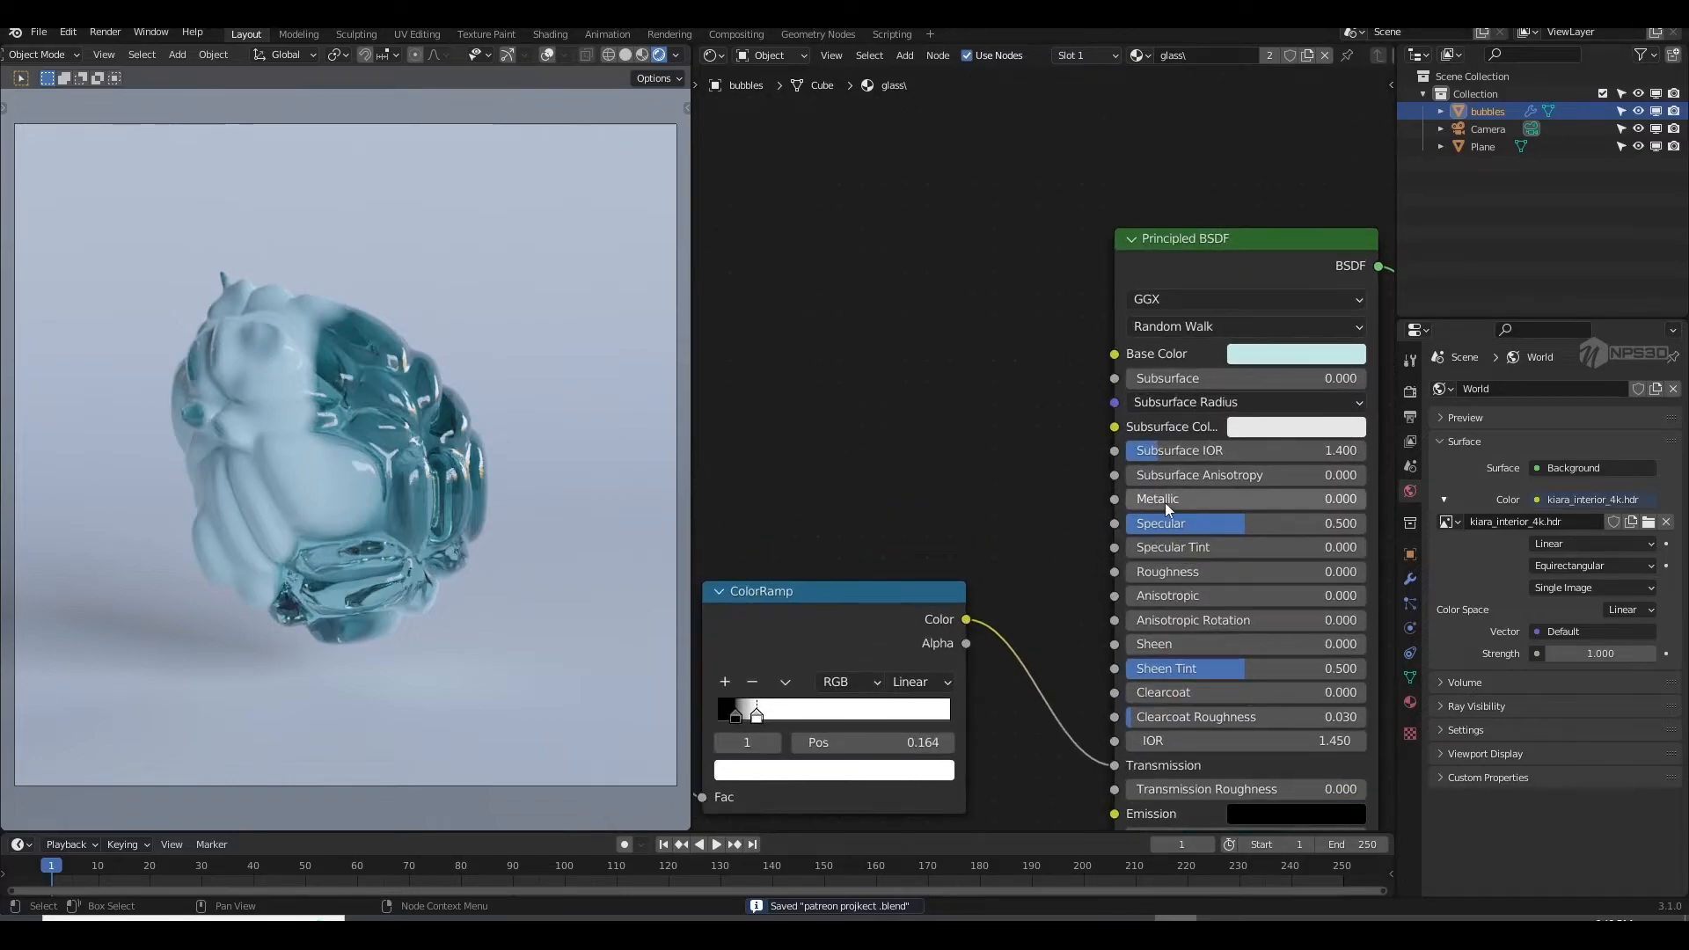
drag(1160, 504, 1152, 505)
drag(1220, 567, 1227, 567)
key(ctrl+s)
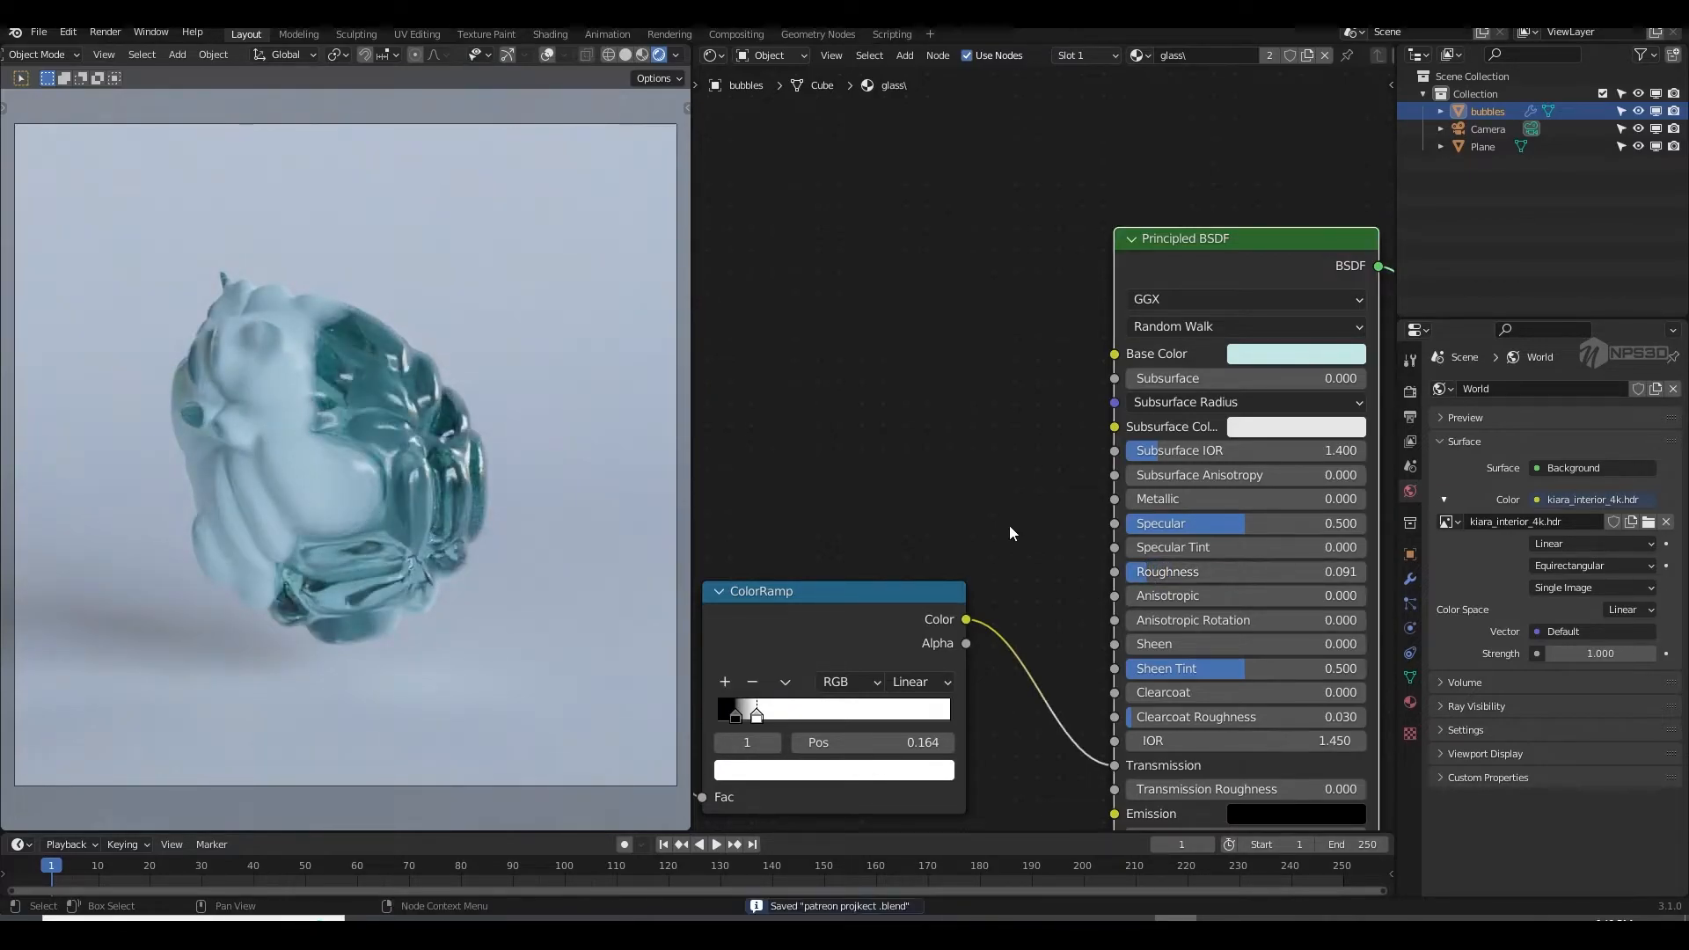
click(1258, 354)
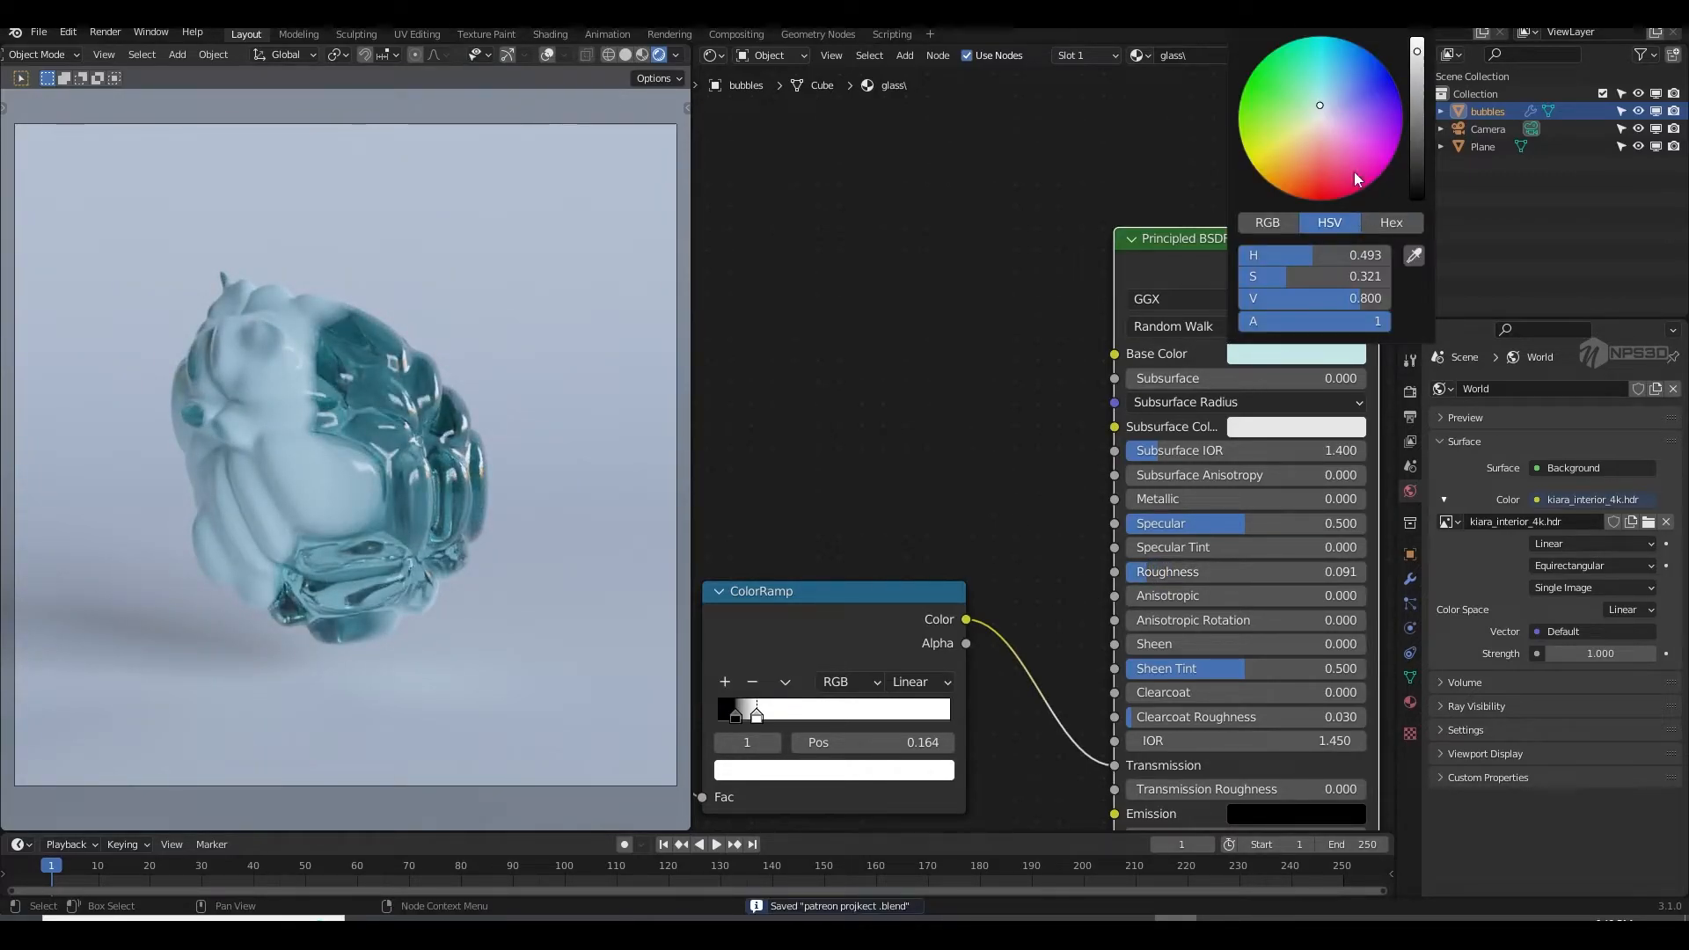
drag(1319, 103, 1319, 108)
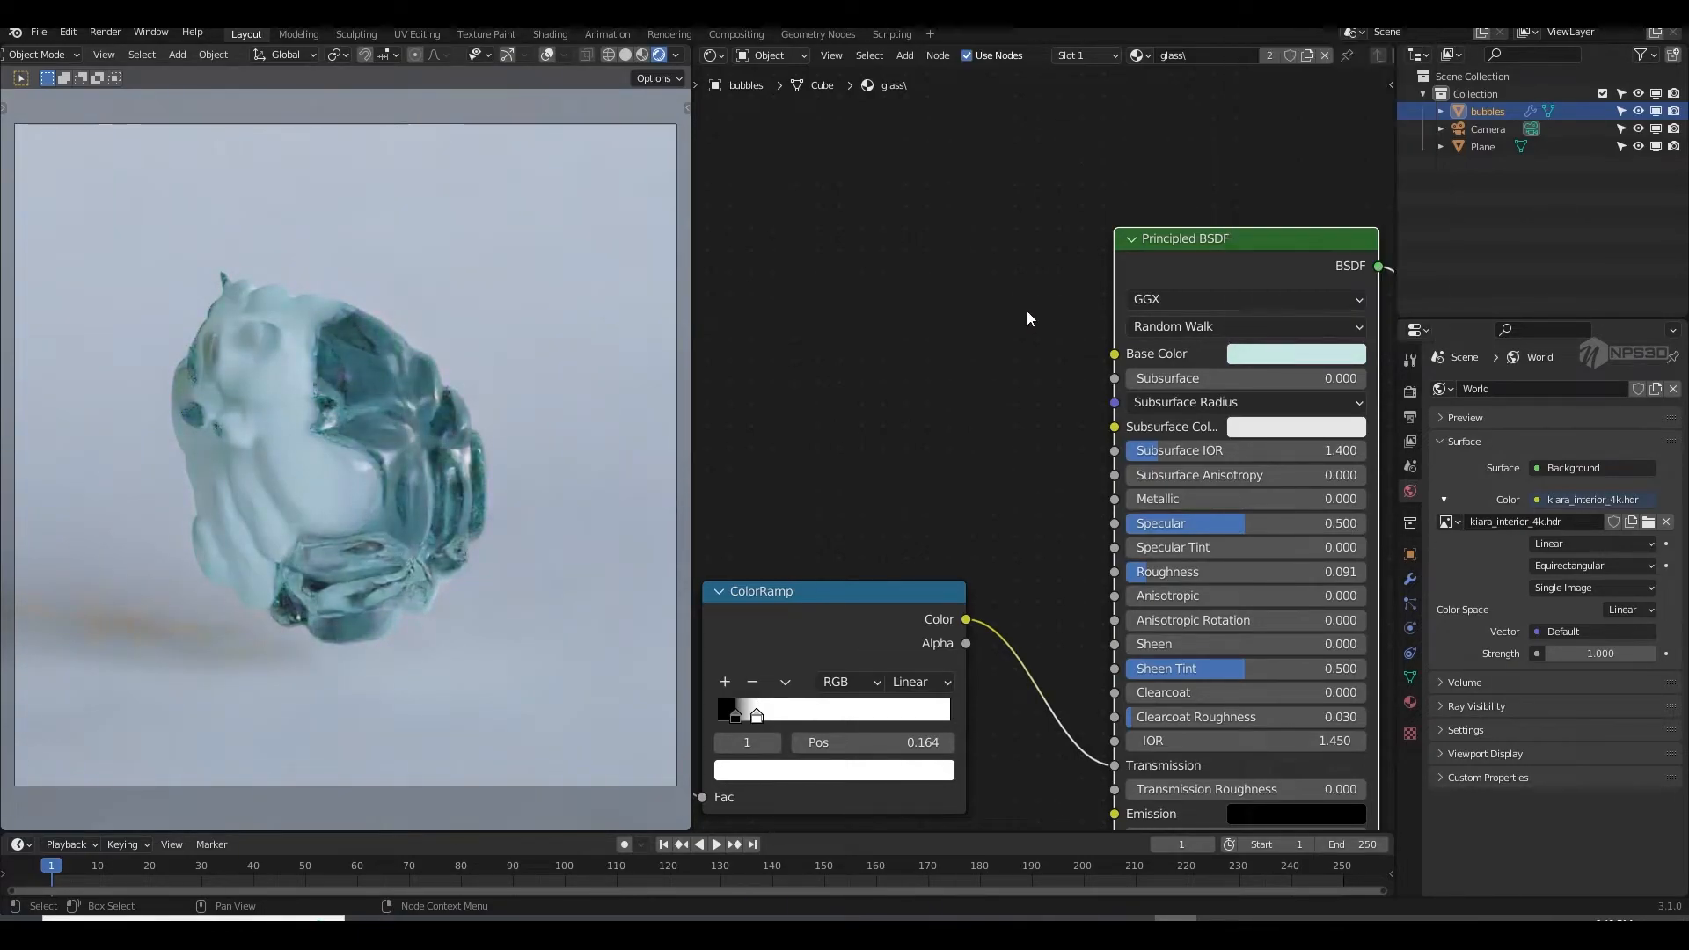
key(ctrl+s)
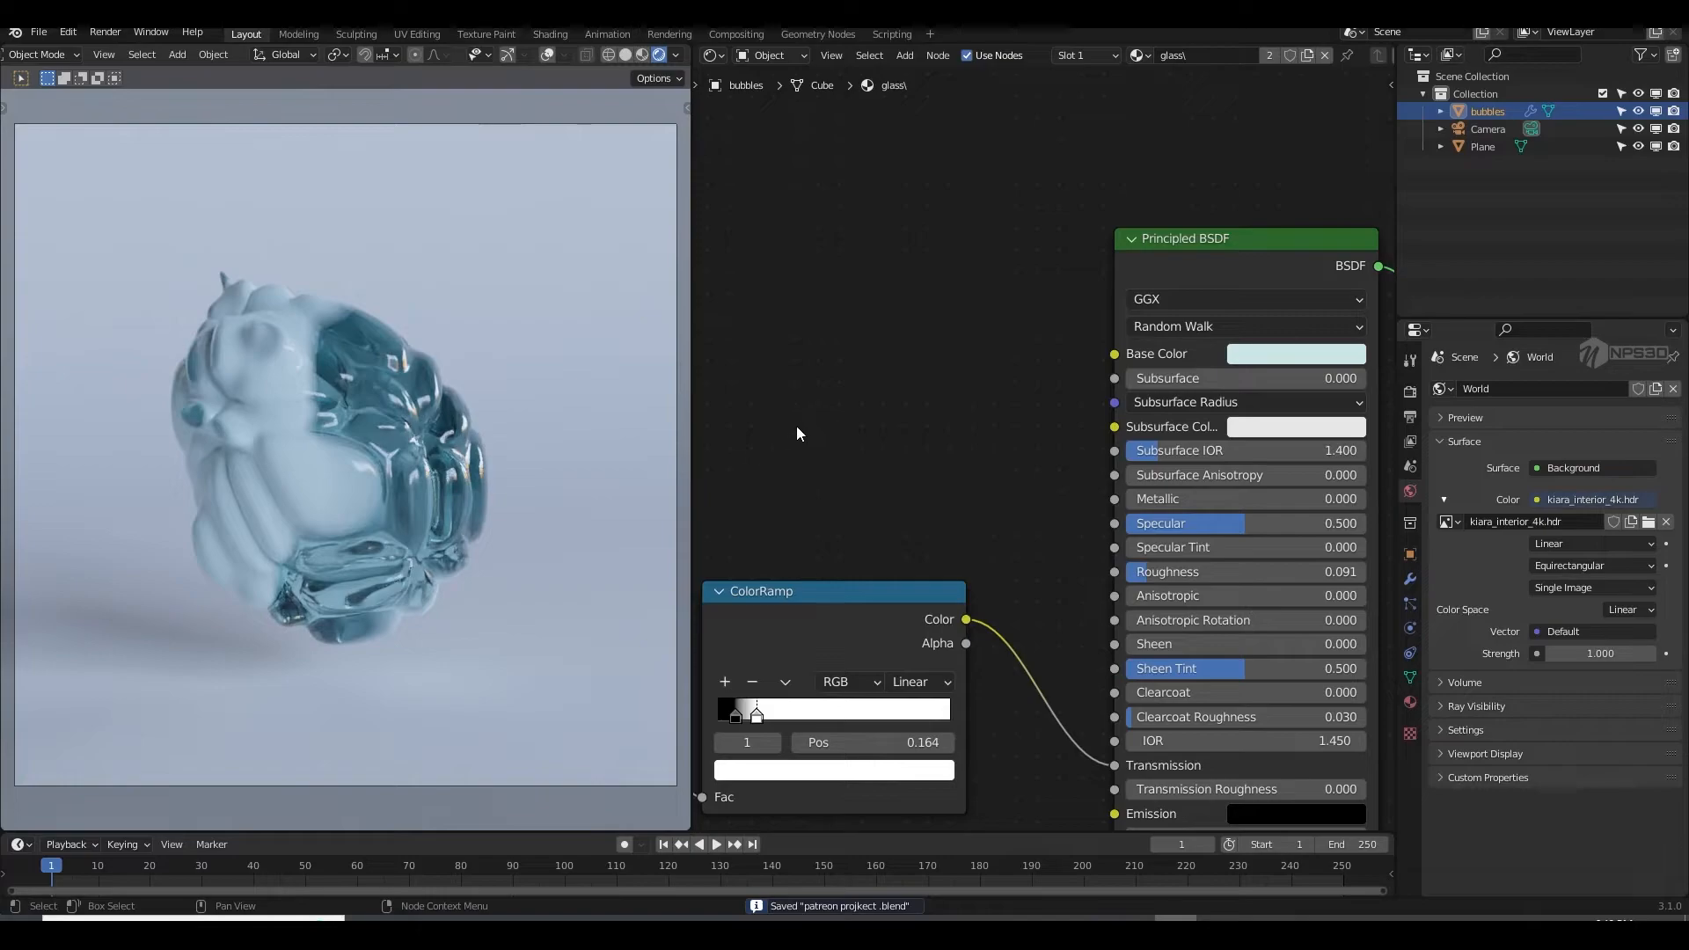
Step: Set the world background strength to 0.5
click(1559, 654)
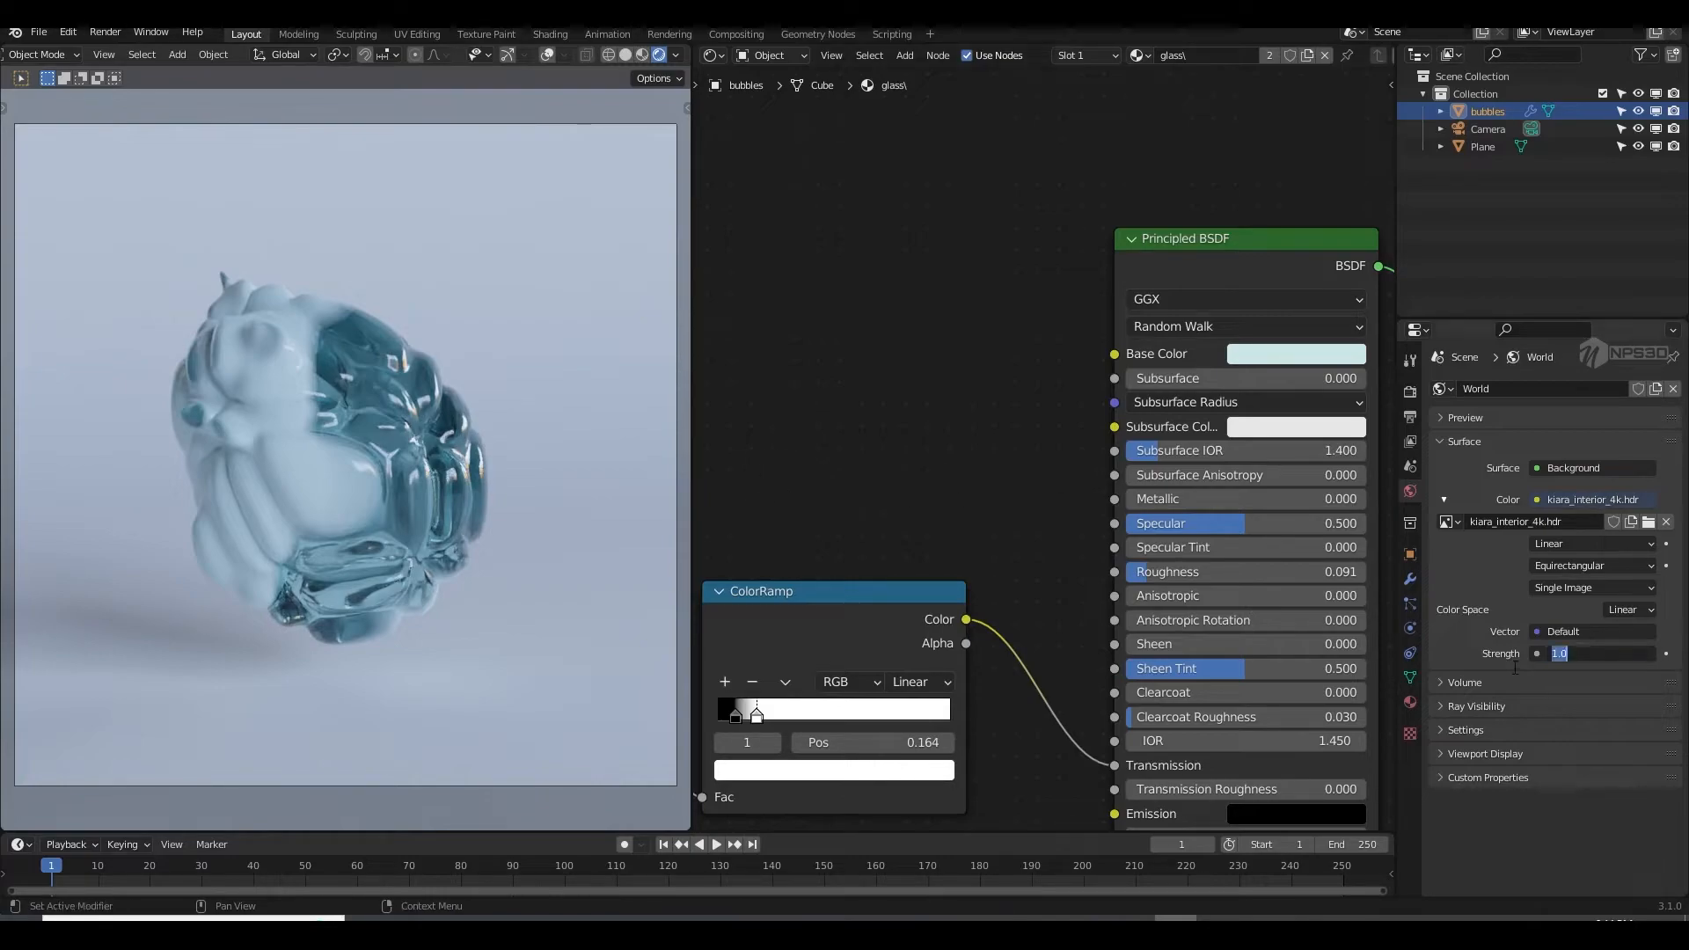
text(.5)
key(Return)
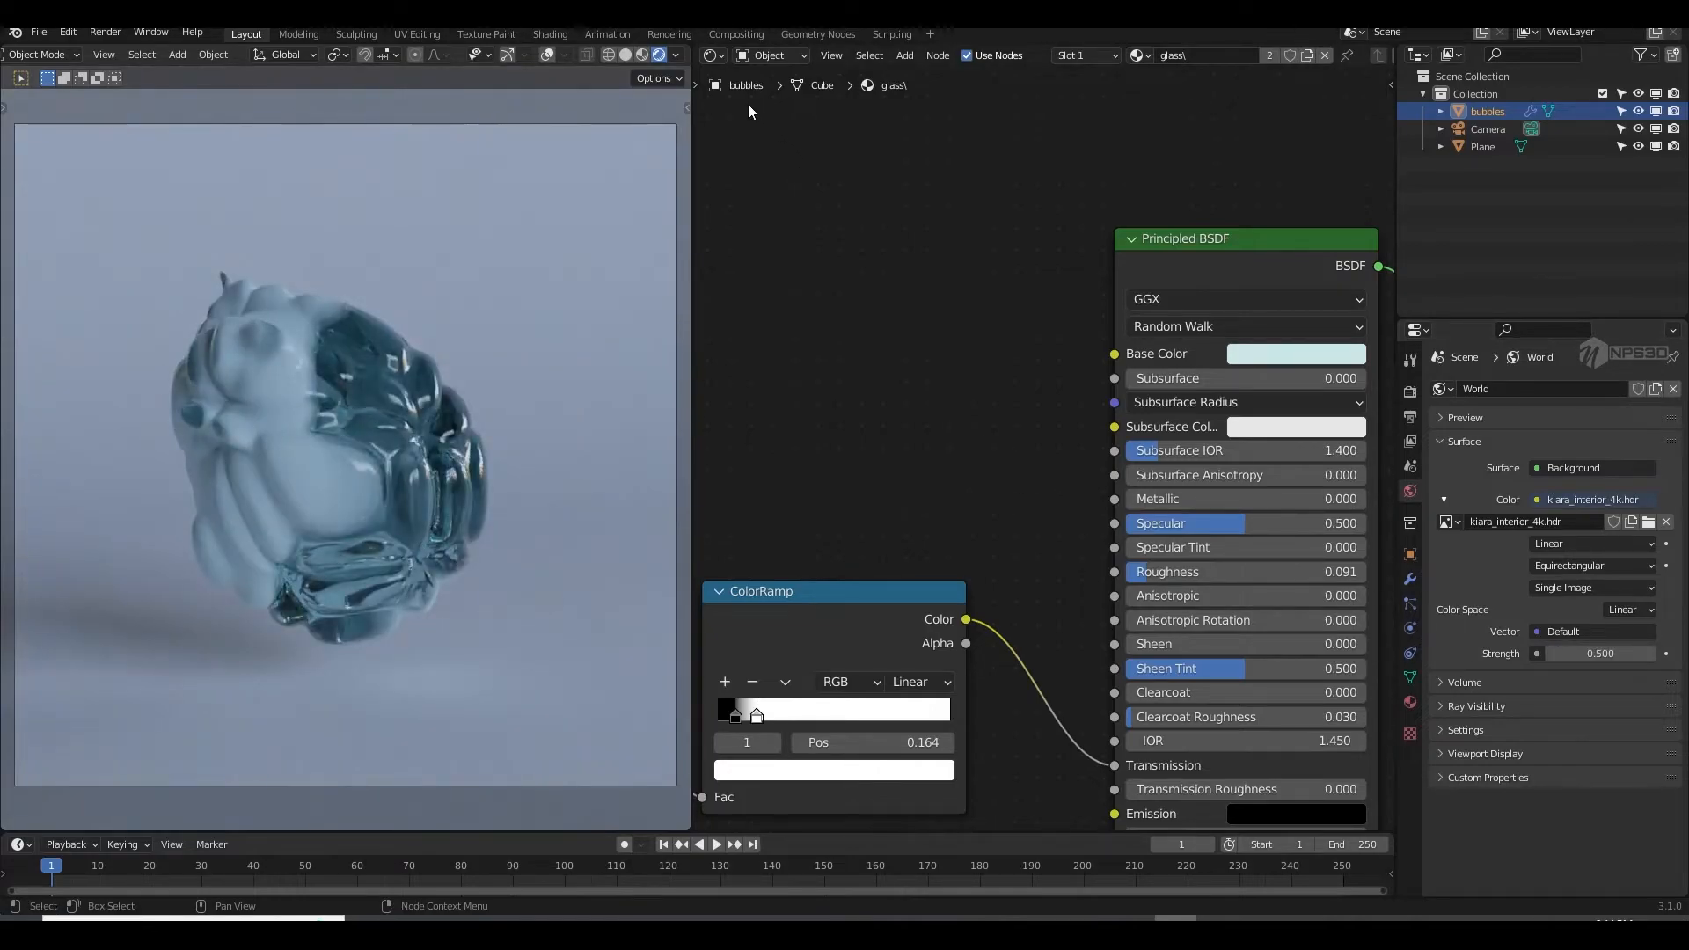
Step: Insert a Gamma node between the HDRI environment texture and the Background node in the world shader
click(758, 56)
click(782, 99)
middle_drag(943, 394, 1069, 487)
key(shift+a)
text(gam)
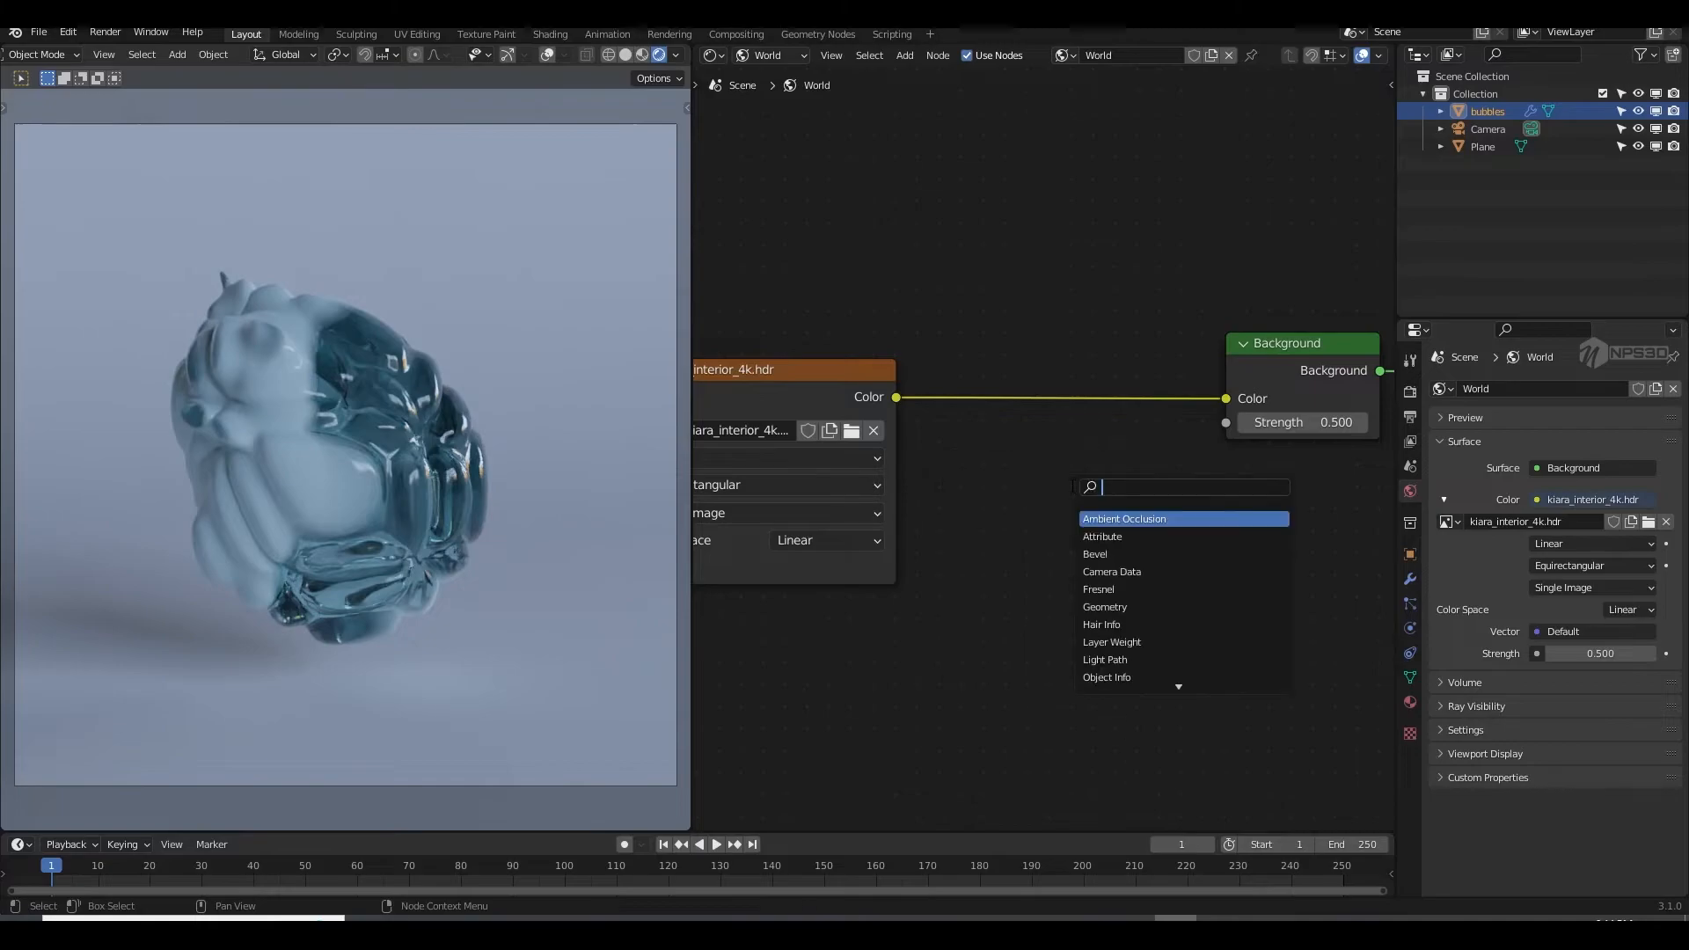
key(Return)
click(1064, 403)
Step: Try gamma values of 2 and 0.4 on the world's Gamma node, settle on 1.3, and save the file
double_click(1093, 457)
text(2)
key(Return)
double_click(1093, 457)
text(0.4)
key(Return)
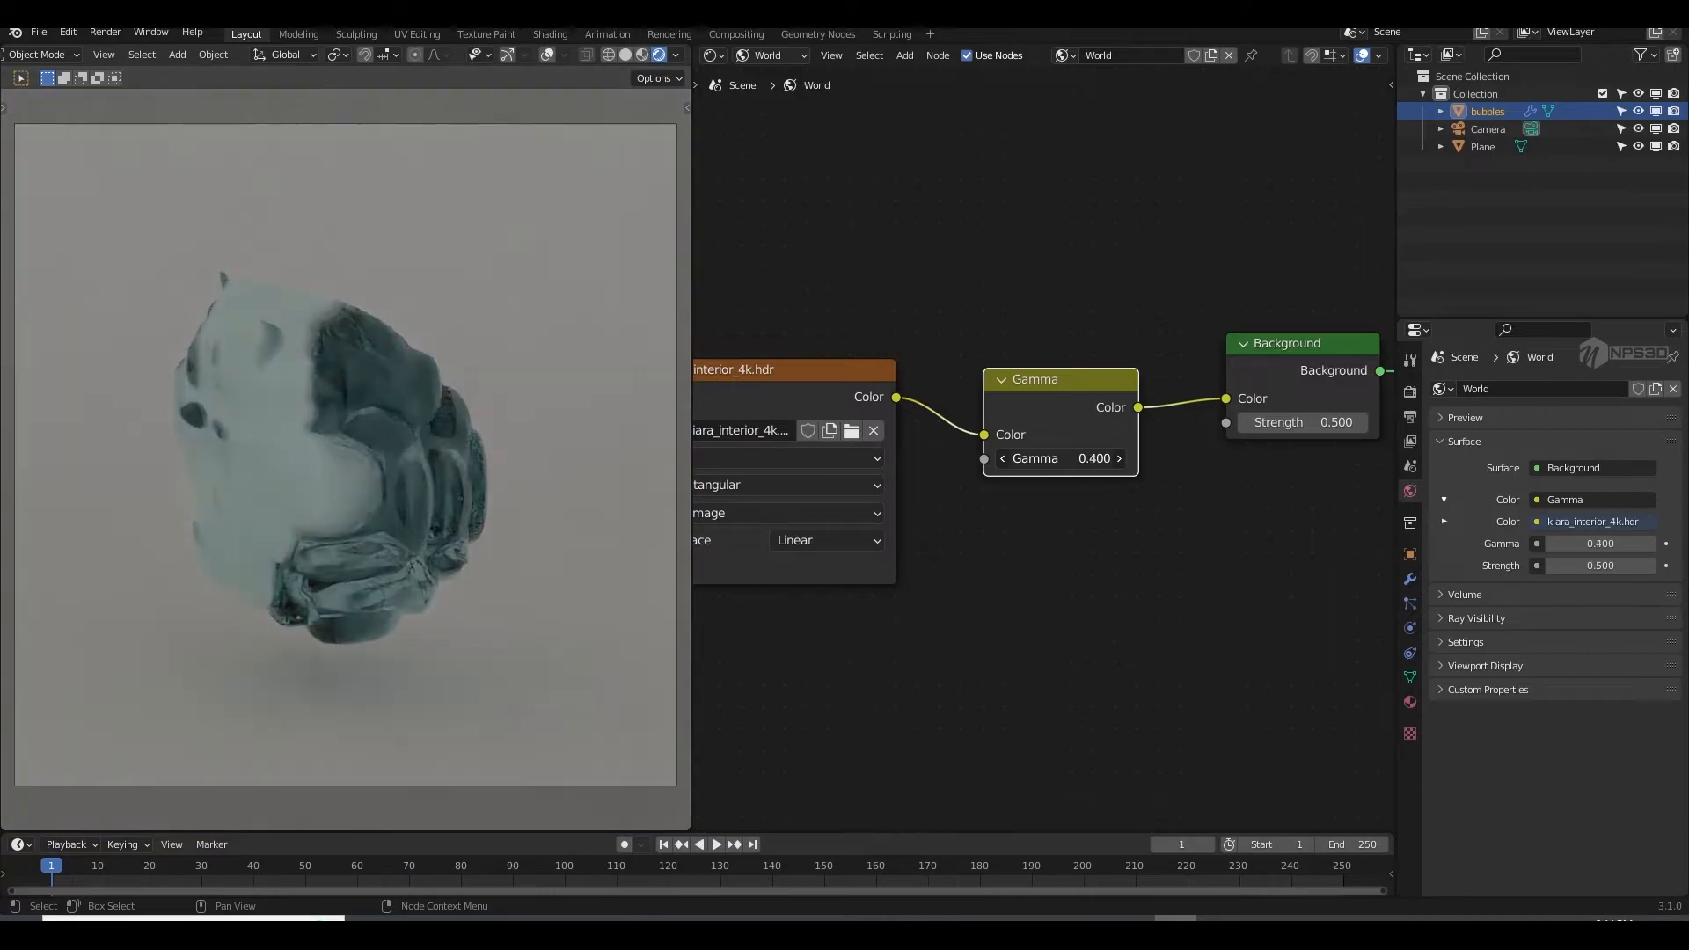
drag(1061, 458, 1069, 459)
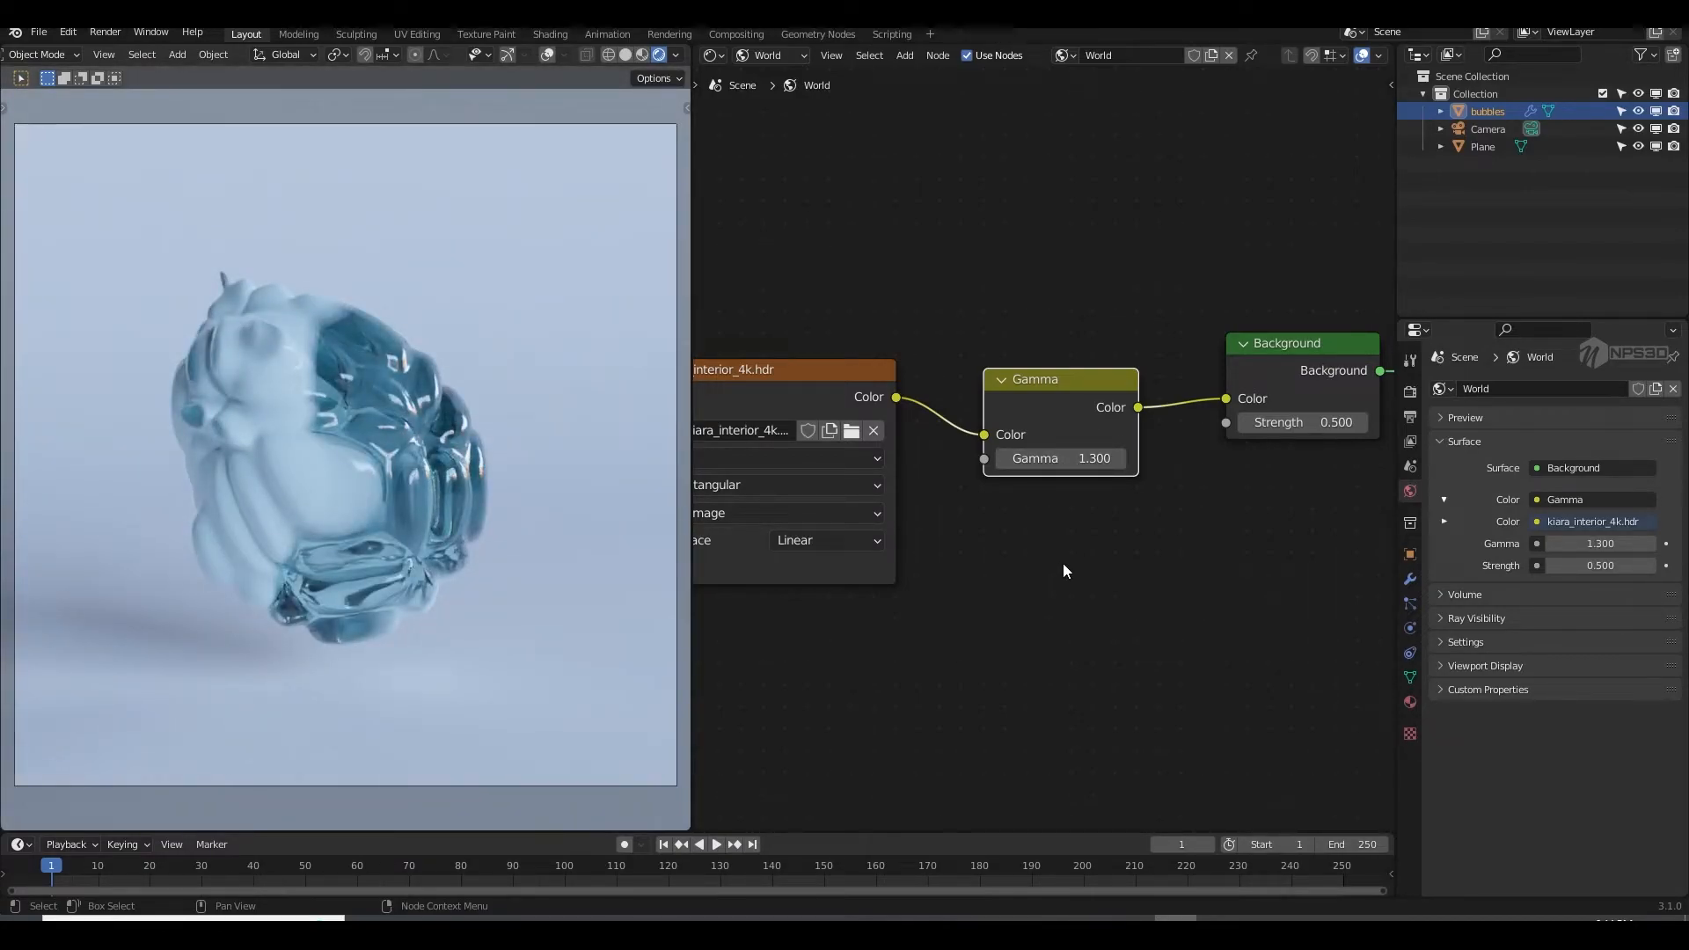
key(ctrl+s)
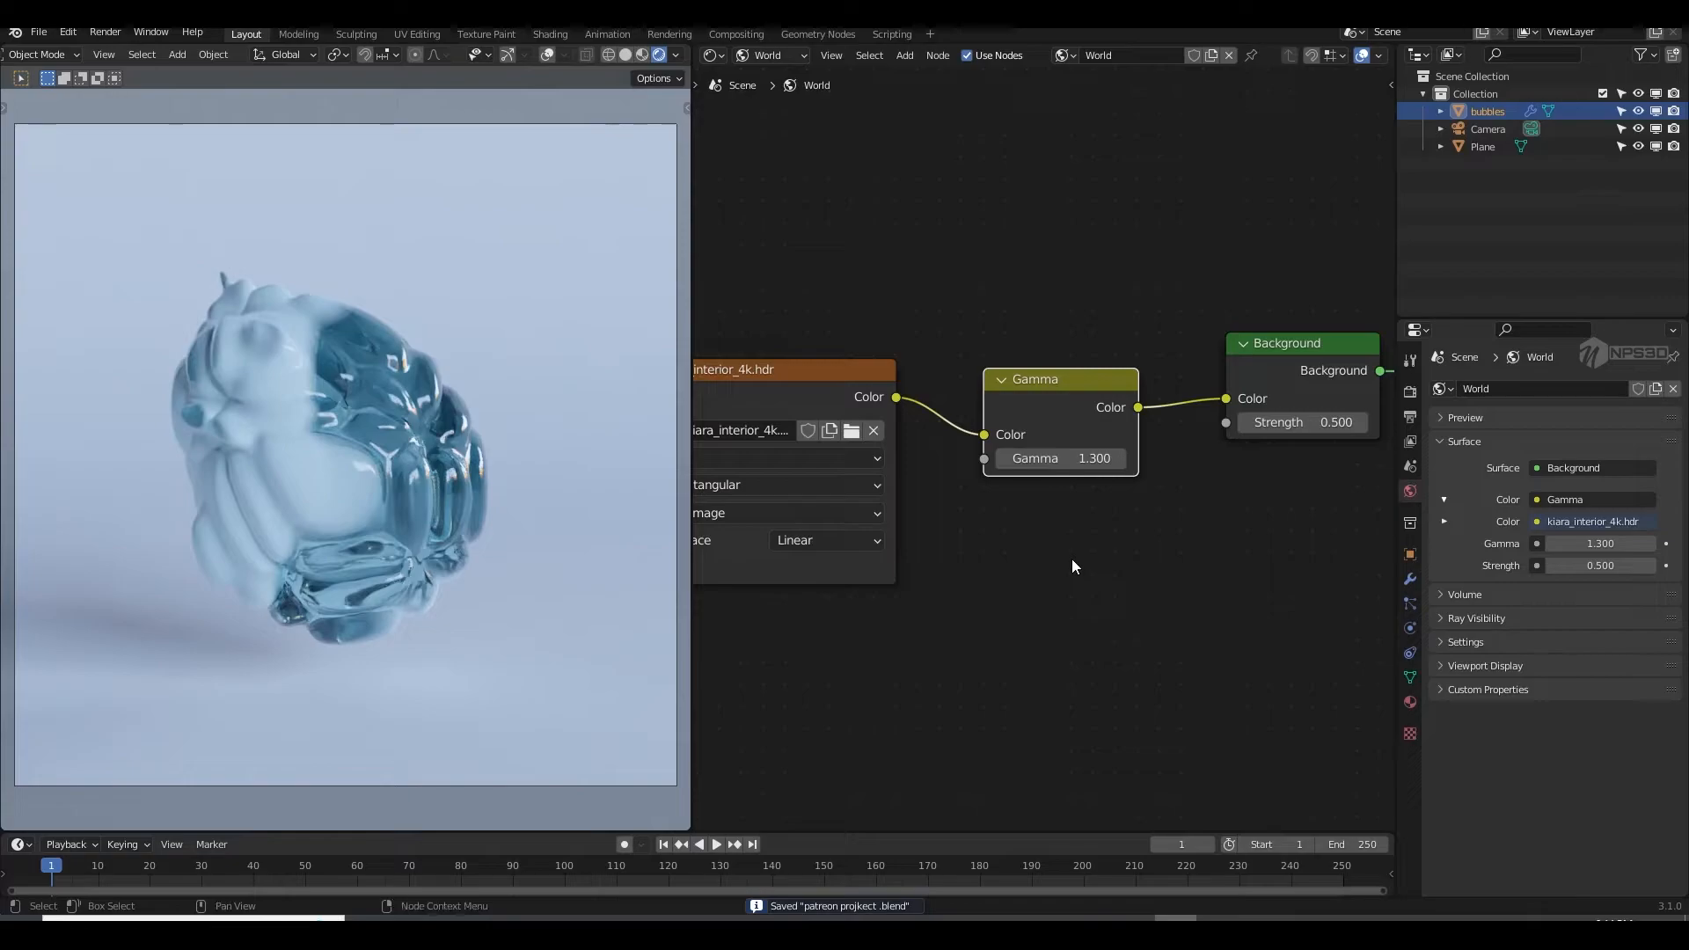
Step: Add an area light in the 3D viewport, raise it along Z above the organic shape, and scale it by about 4.2
click(710, 54)
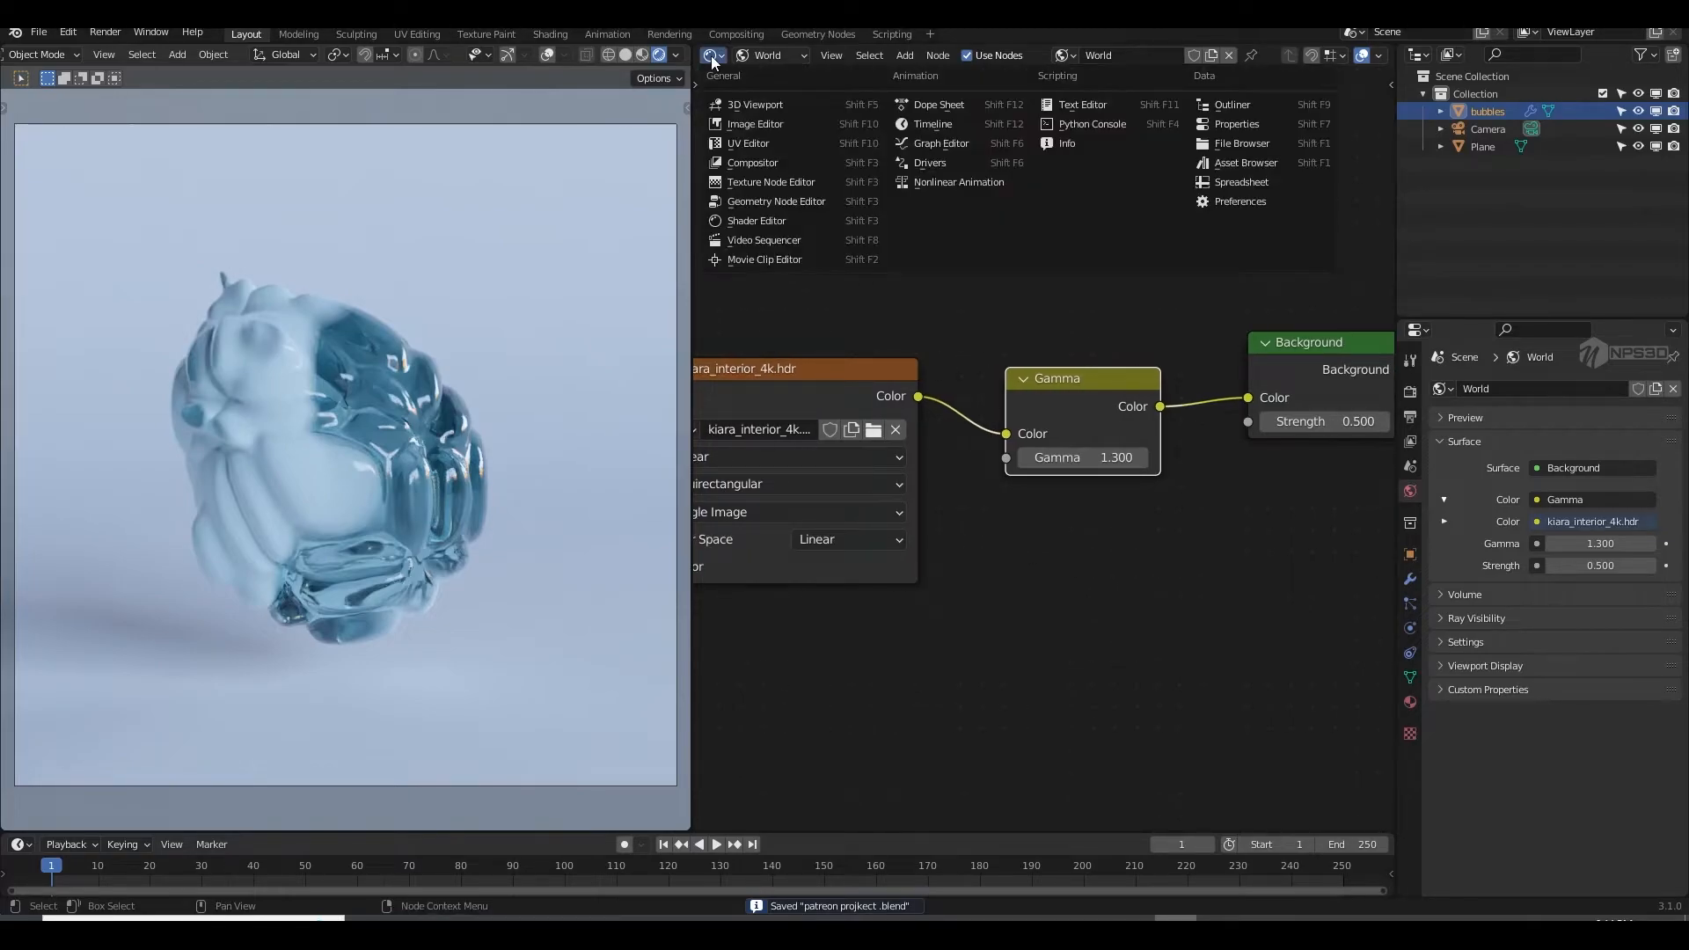
click(747, 102)
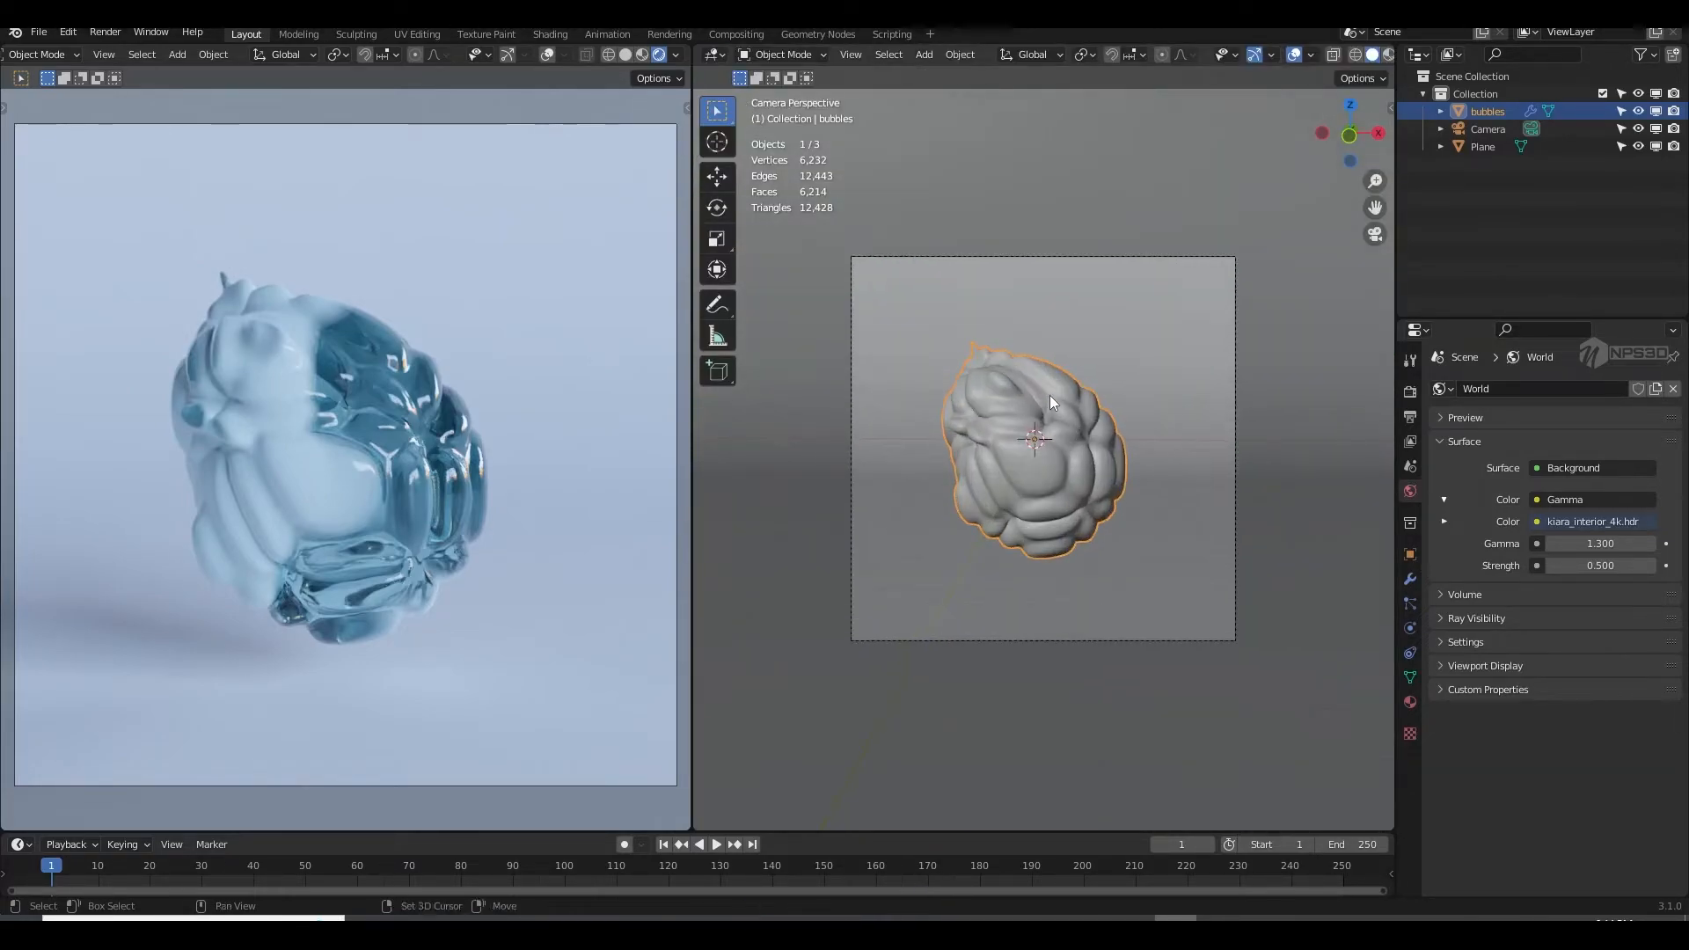
key(shift+a)
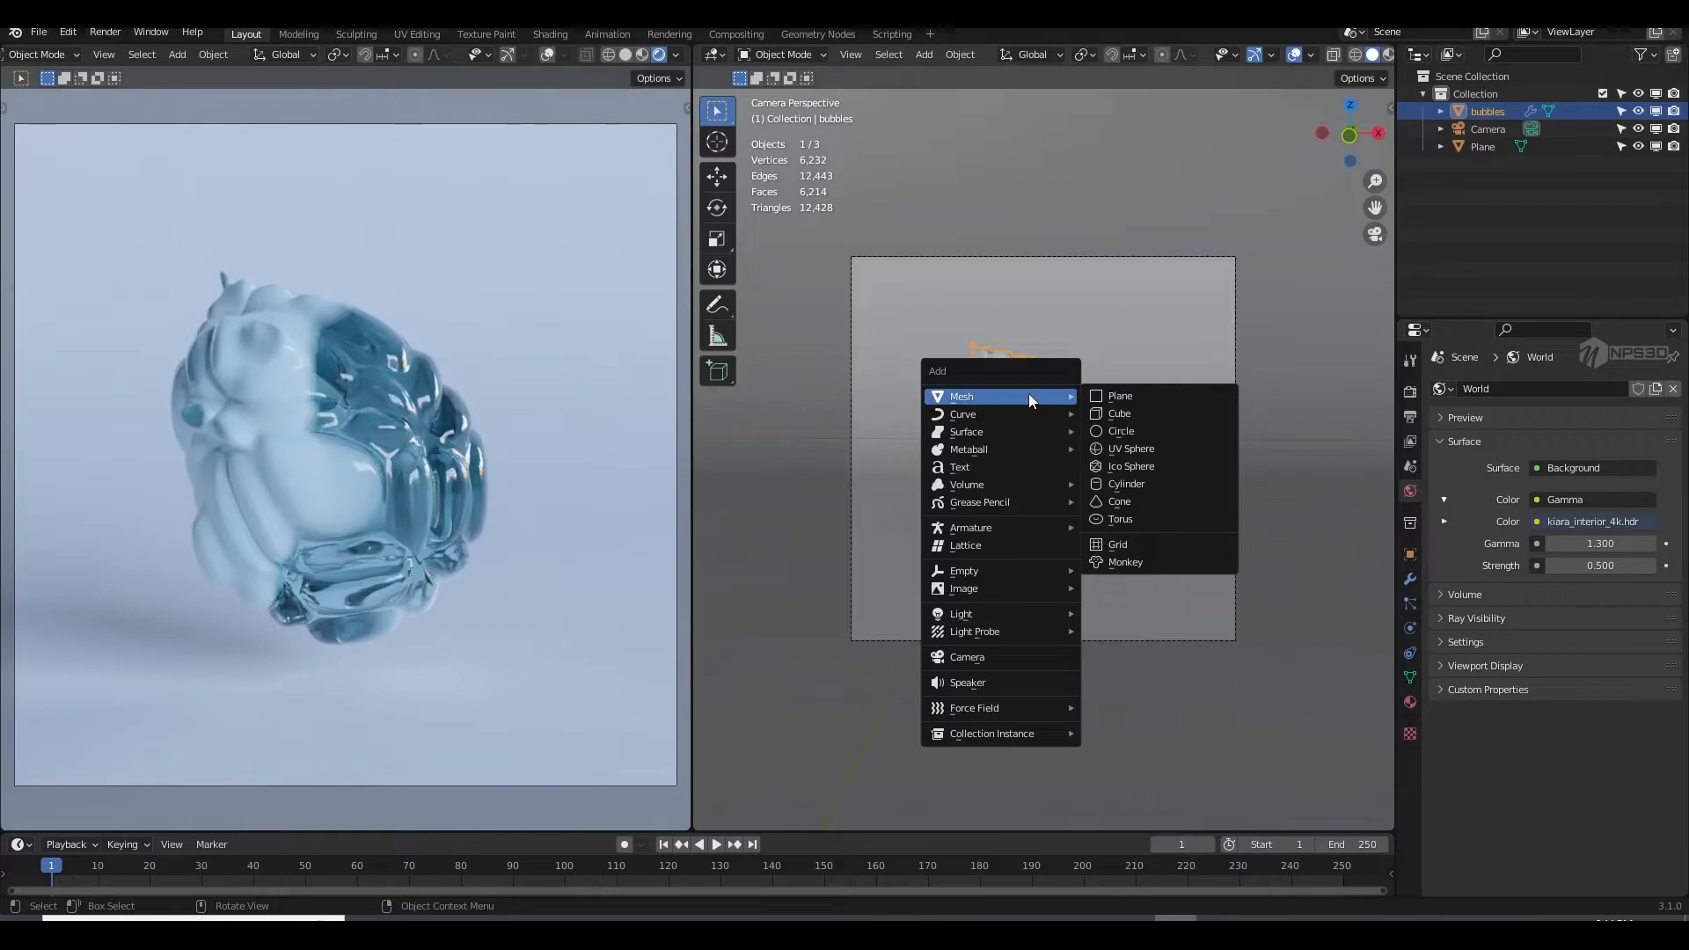
mouse_move(994, 614)
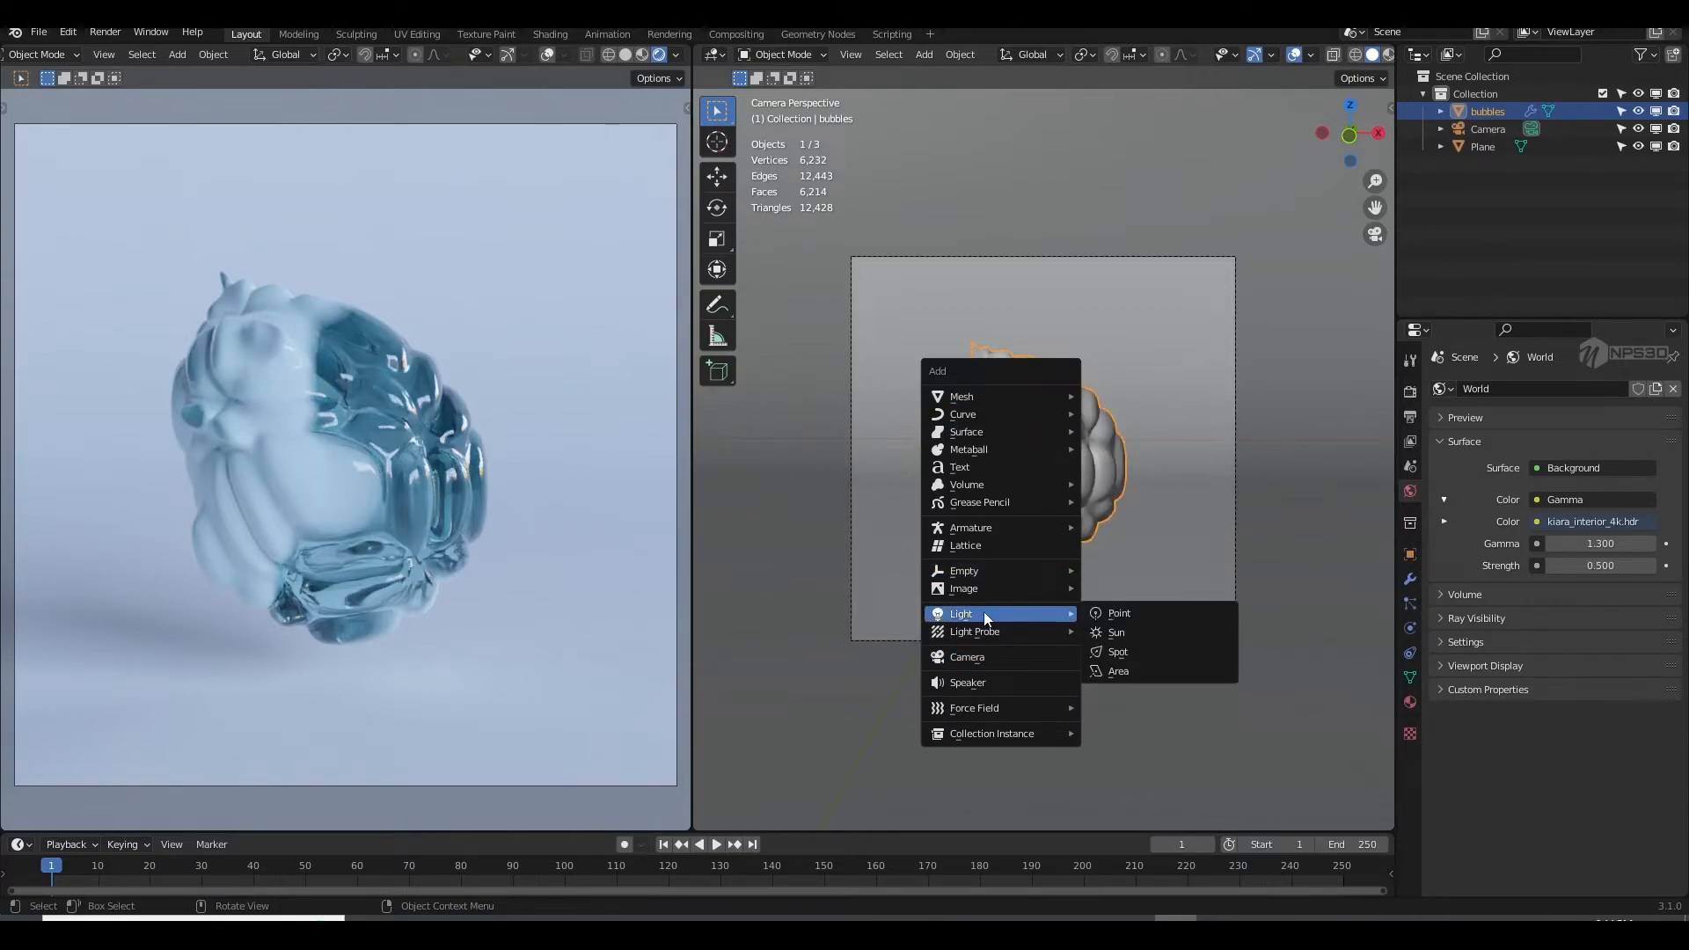
click(1137, 676)
key(g)
key(z)
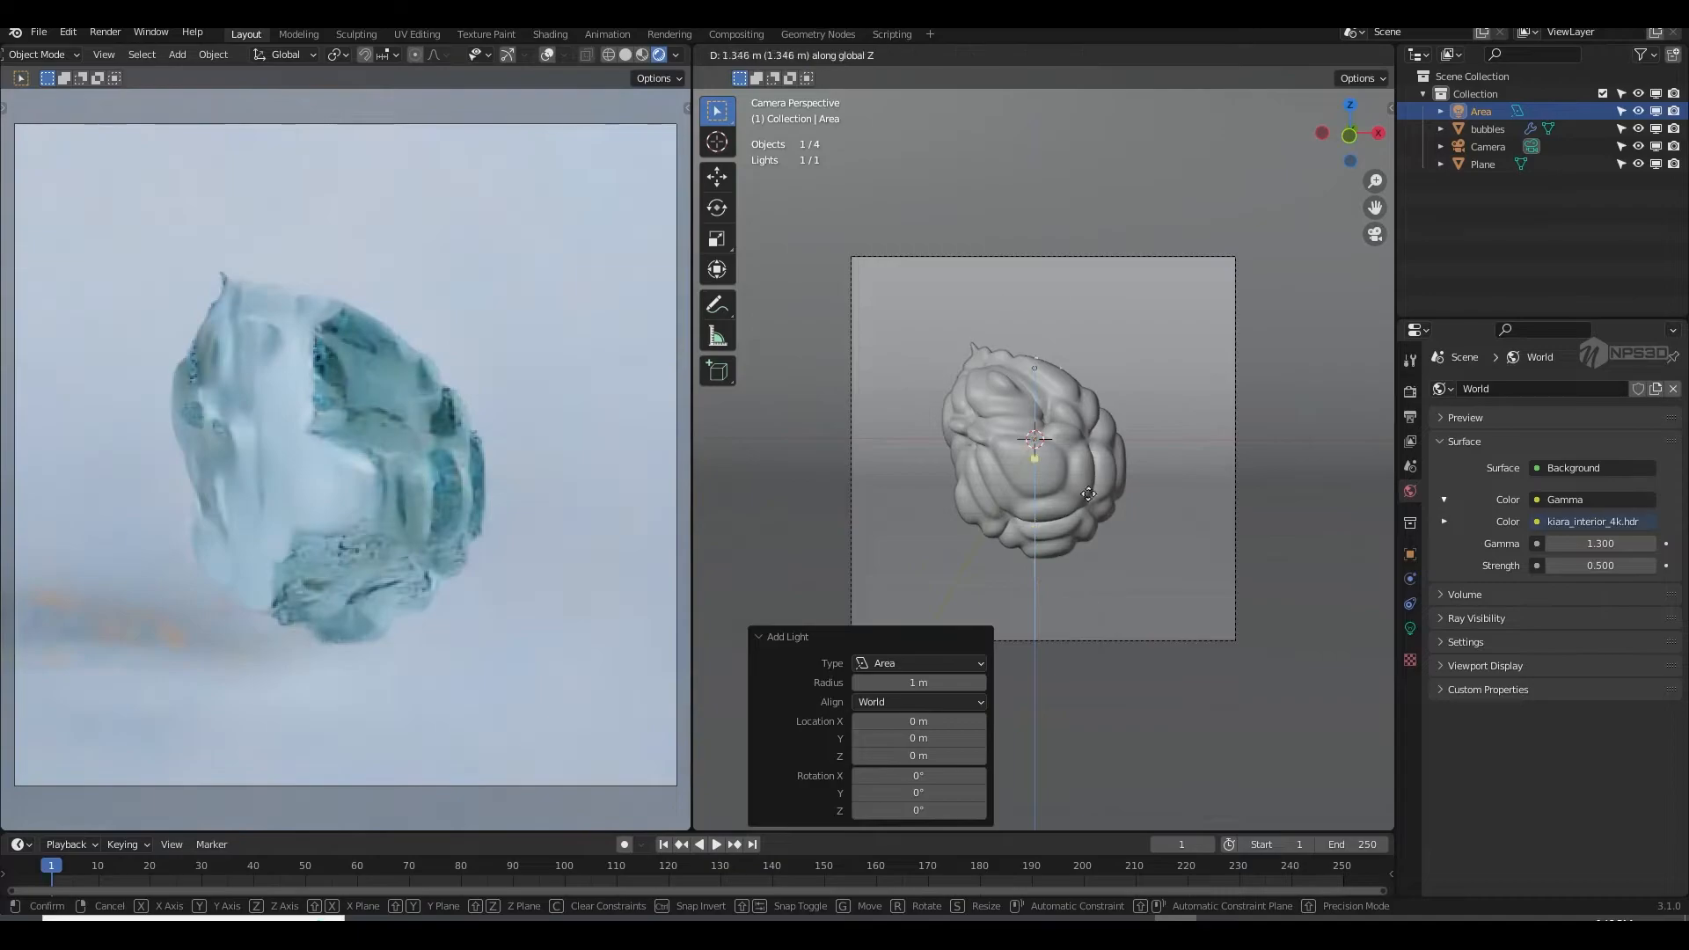
click(1085, 336)
key(s)
click(943, 594)
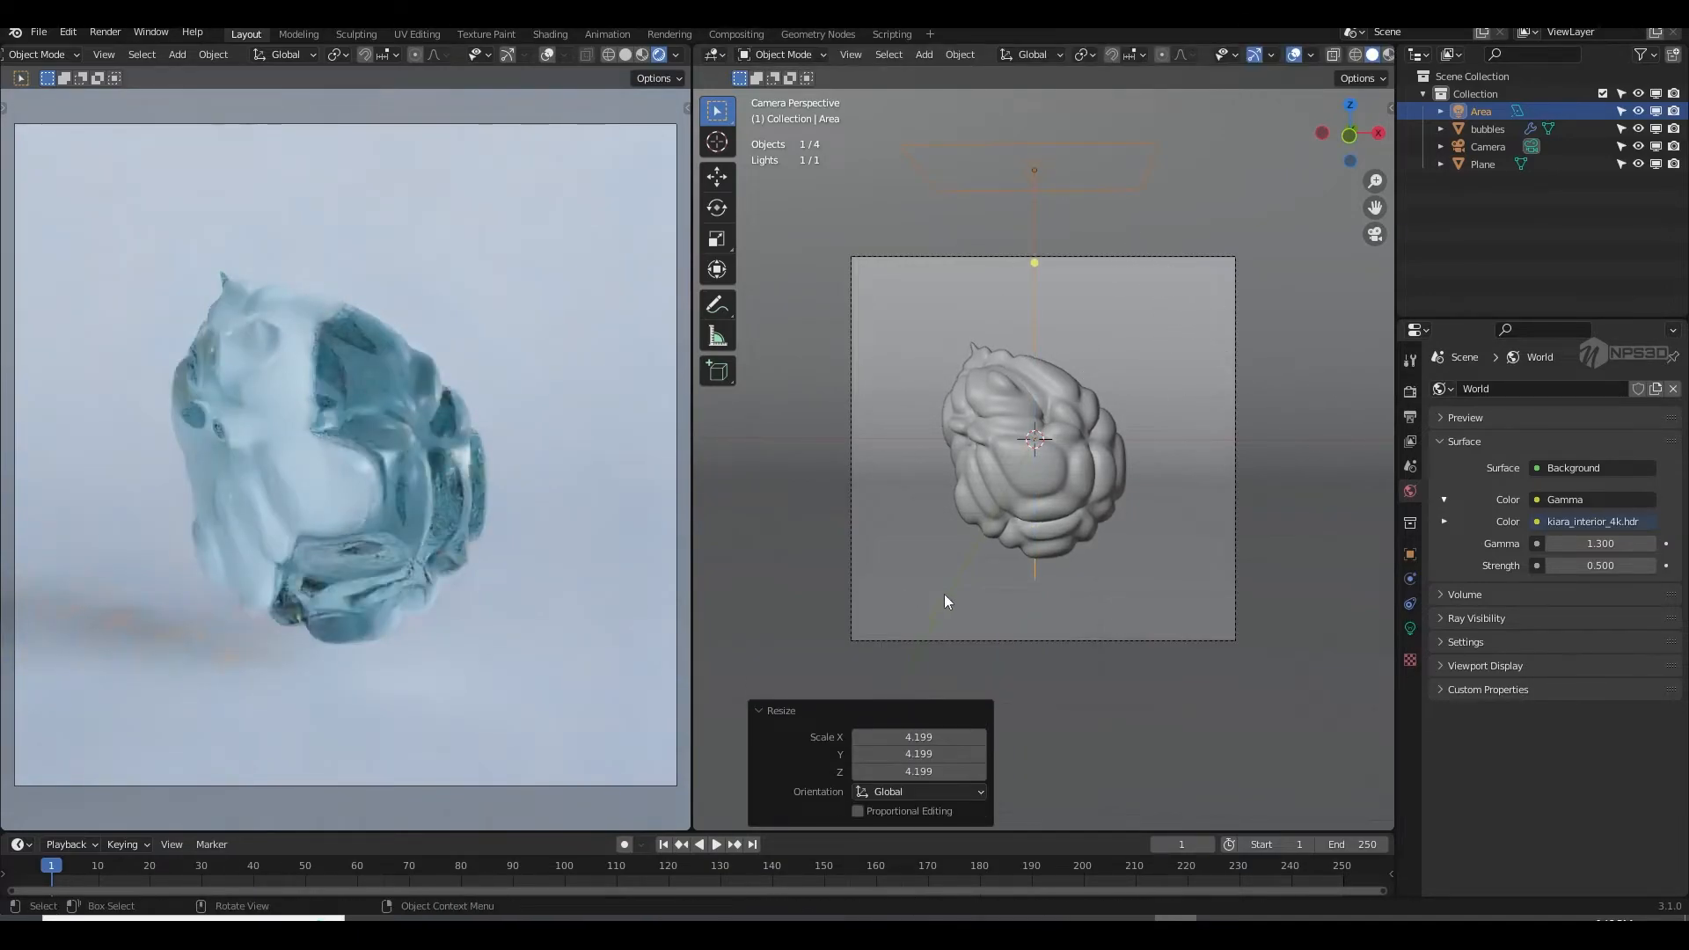
Step: Set the area light's power to 1000 W and save the file
click(1410, 628)
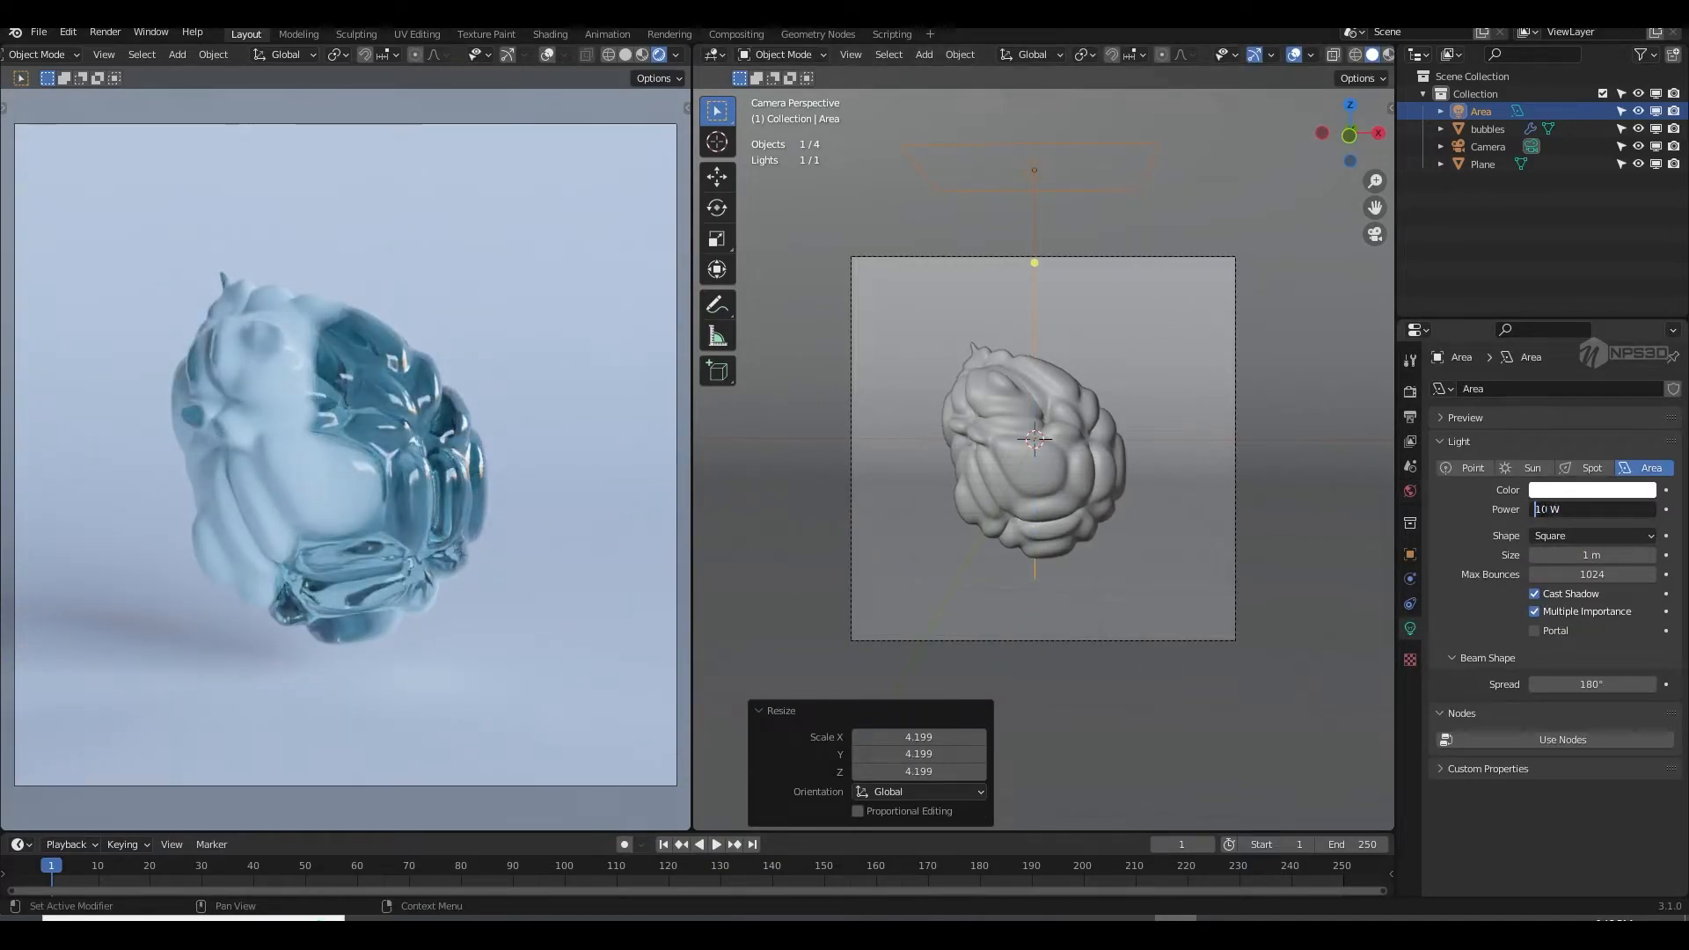
text(00)
key(Return)
key(ctrl+s)
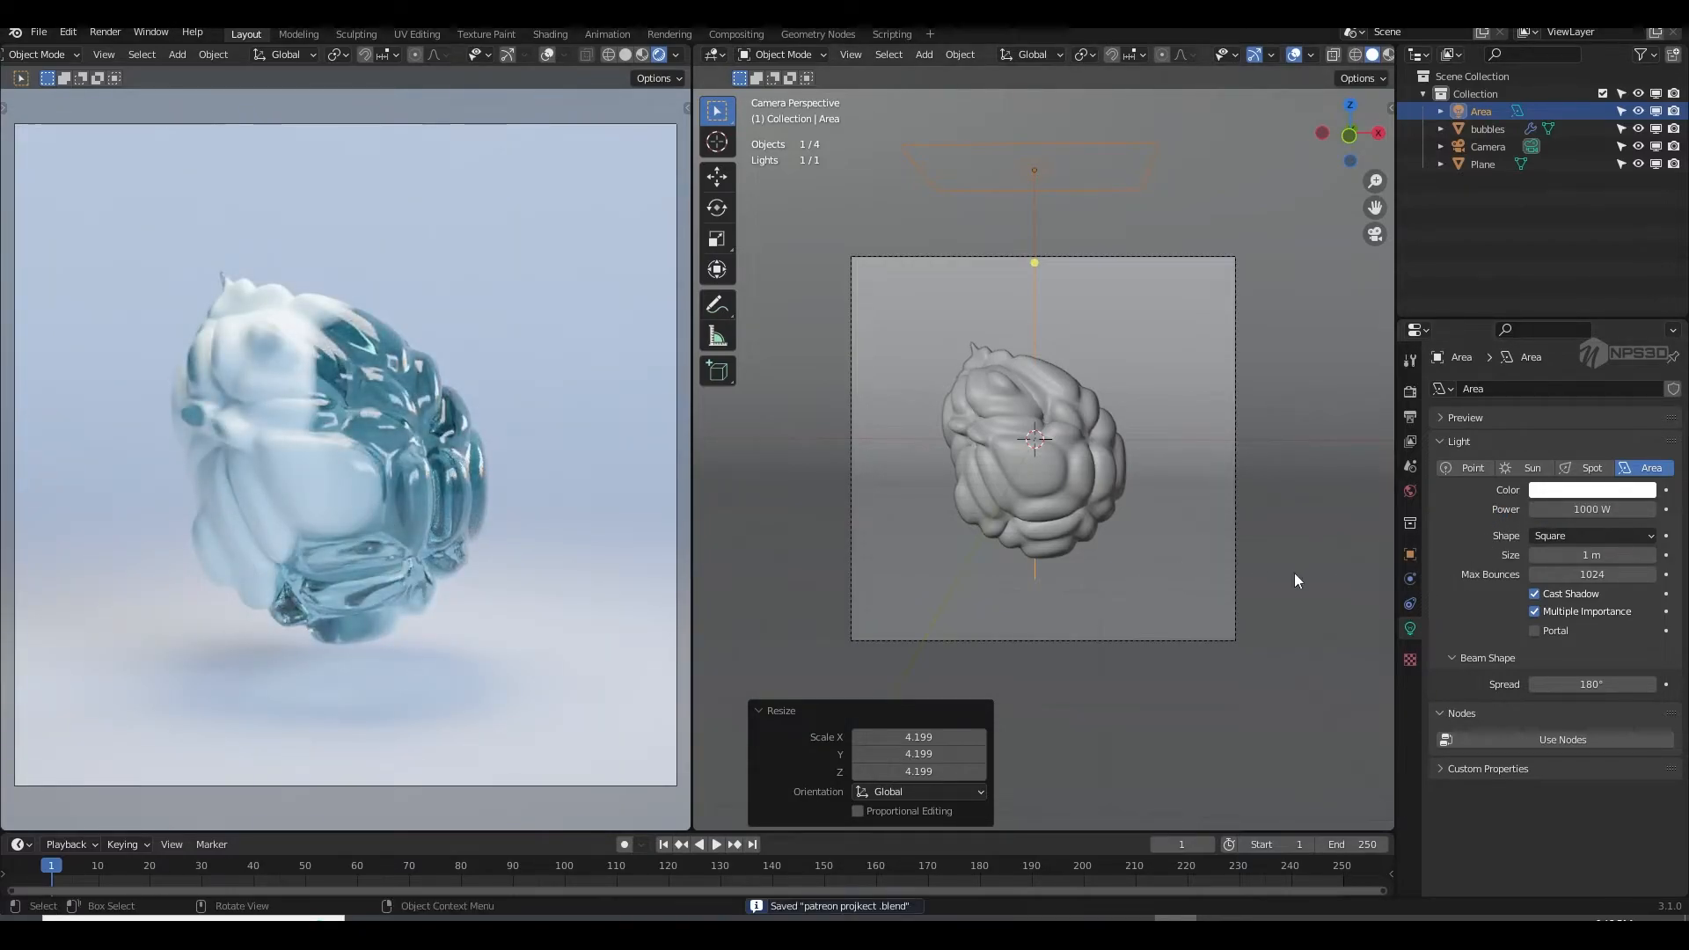
Step: Lower the world background strength to 0.2
click(1410, 491)
click(1567, 566)
key(Return)
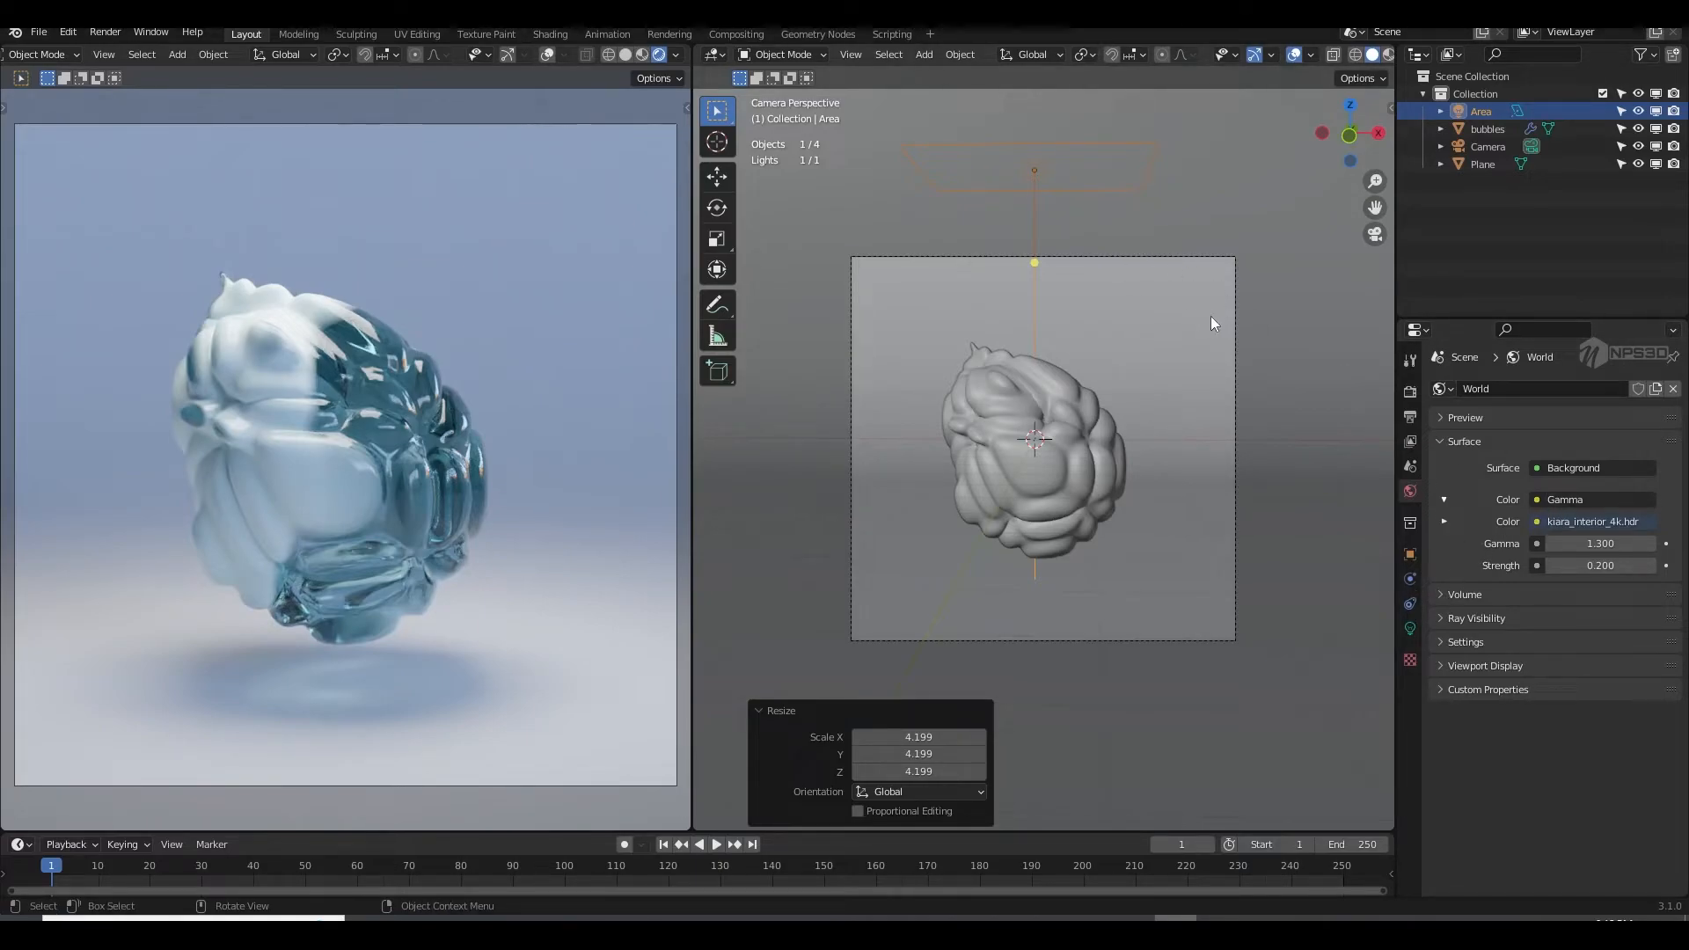
Step: Add a point light inside the organic shape and move it about -0.45 m in X, -0.07 m in Y and -0.53 m in Z
click(1168, 687)
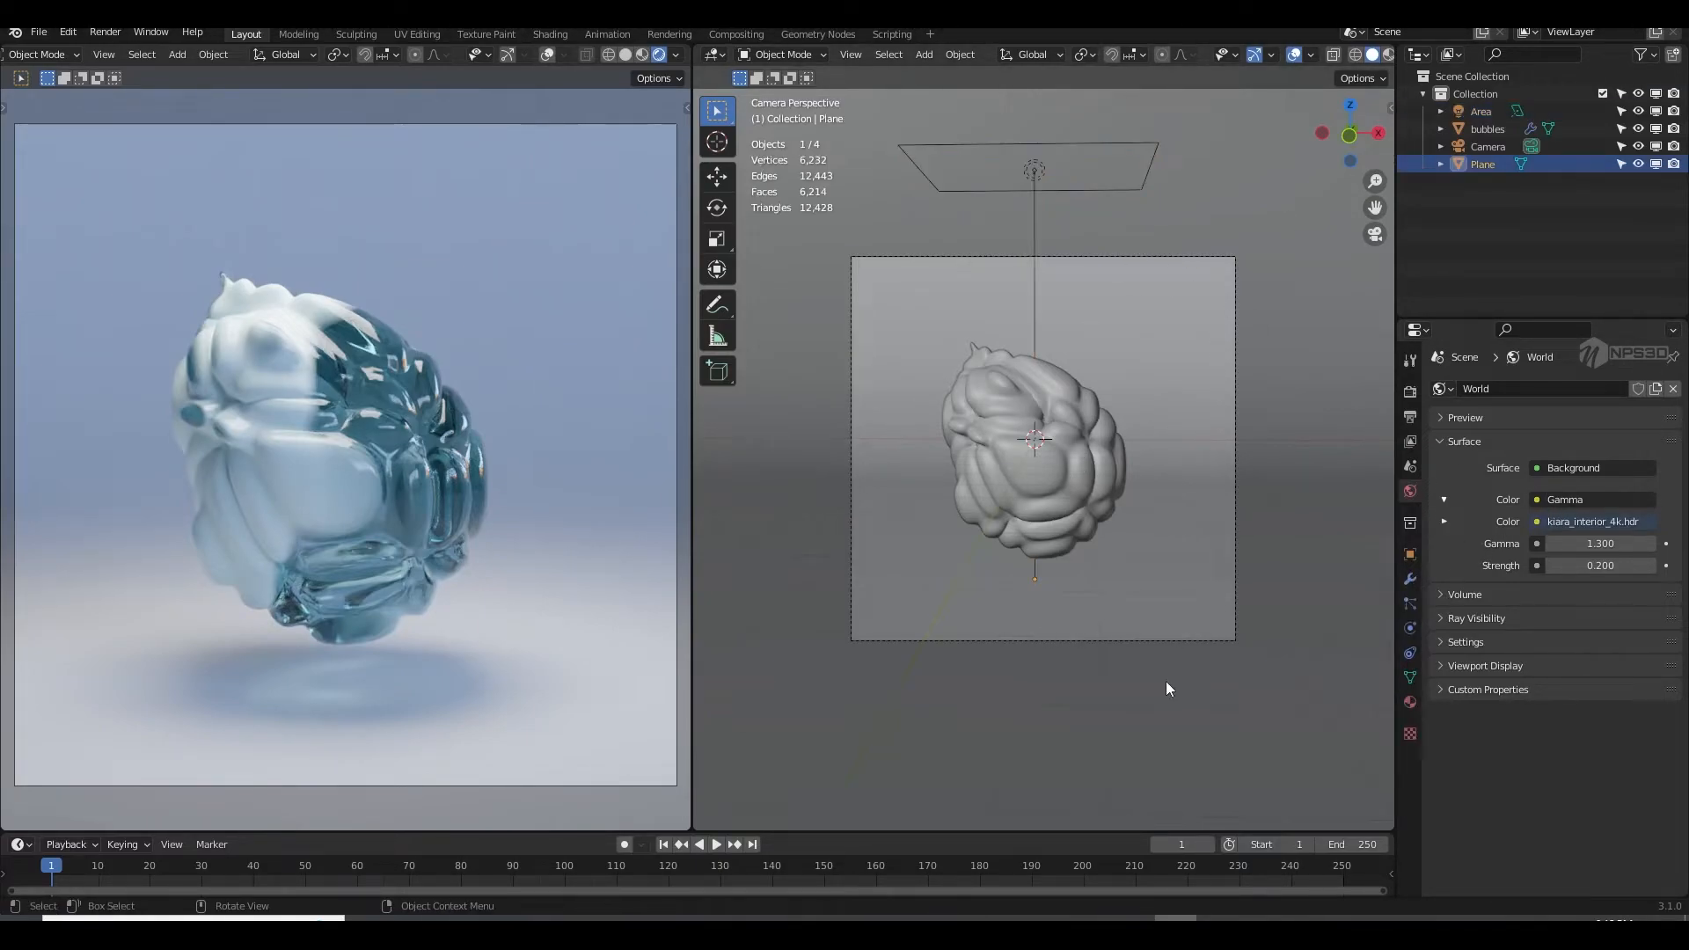
click(1072, 510)
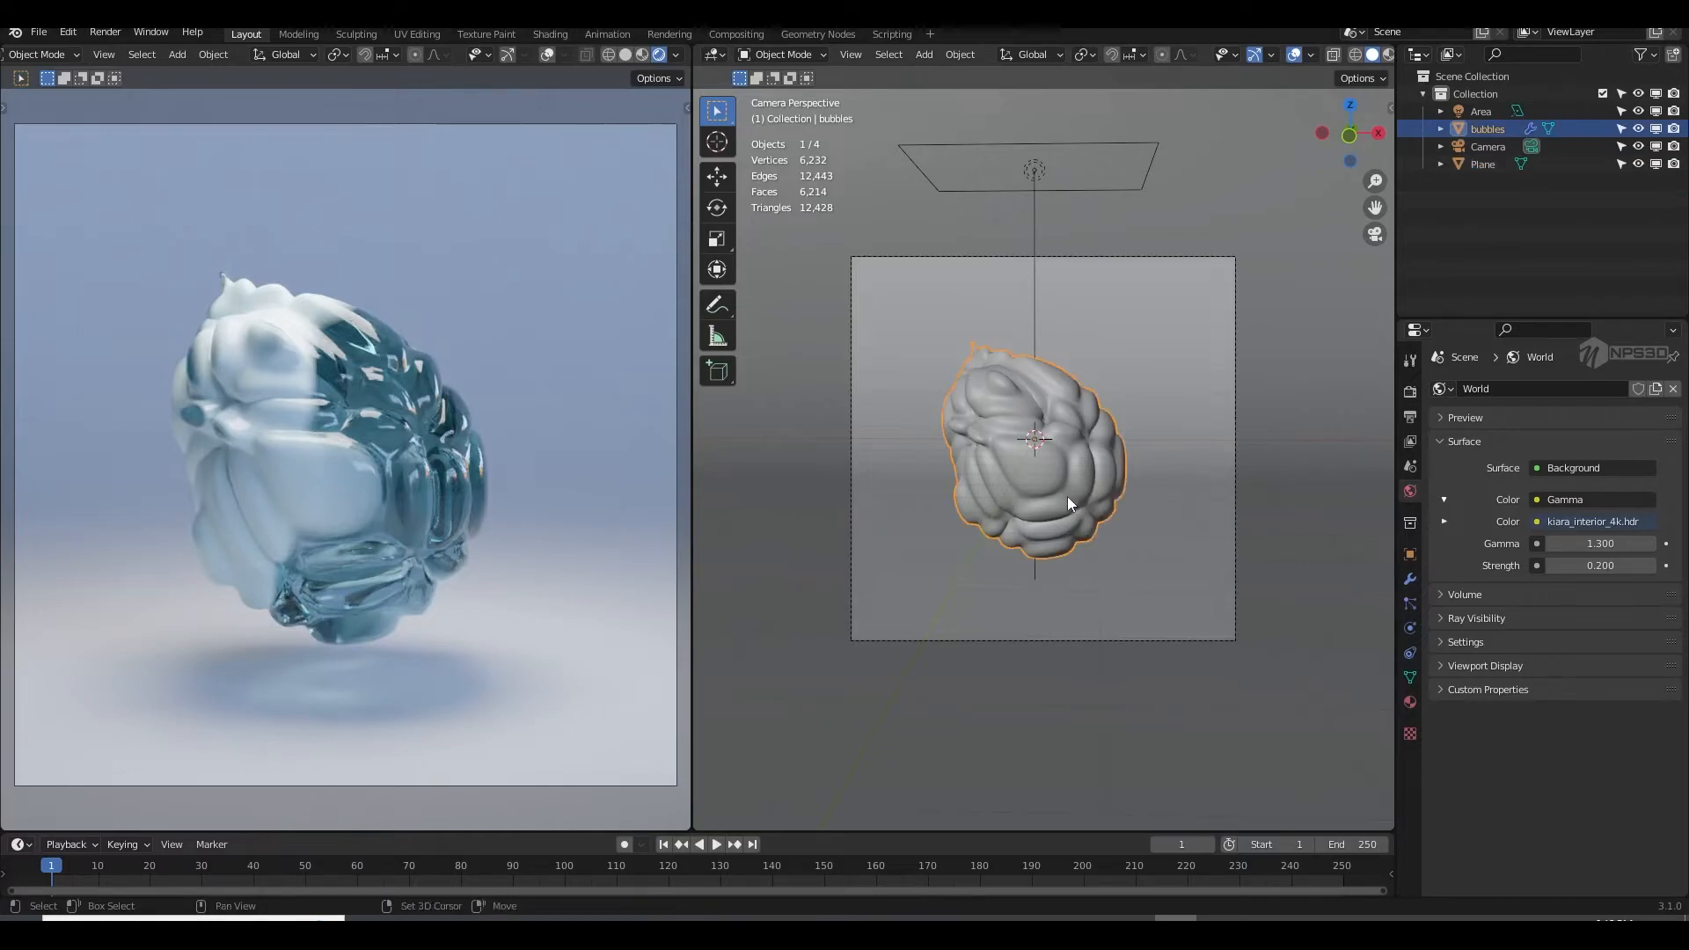
key(shift+a)
mouse_move(1079, 471)
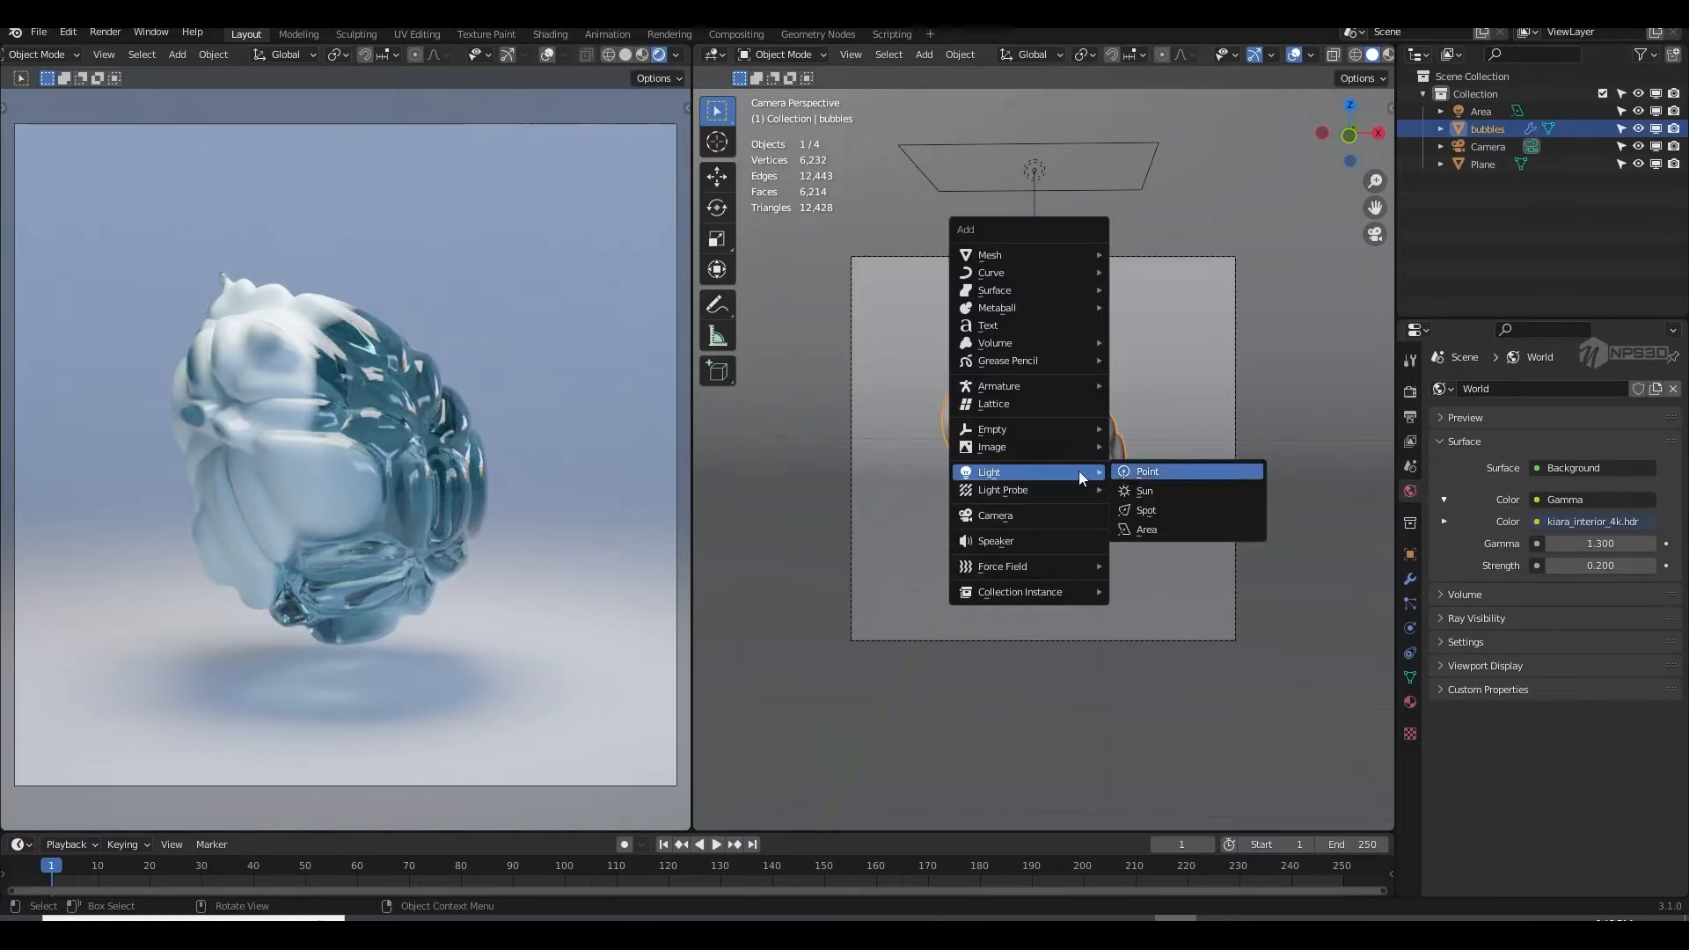
click(1141, 471)
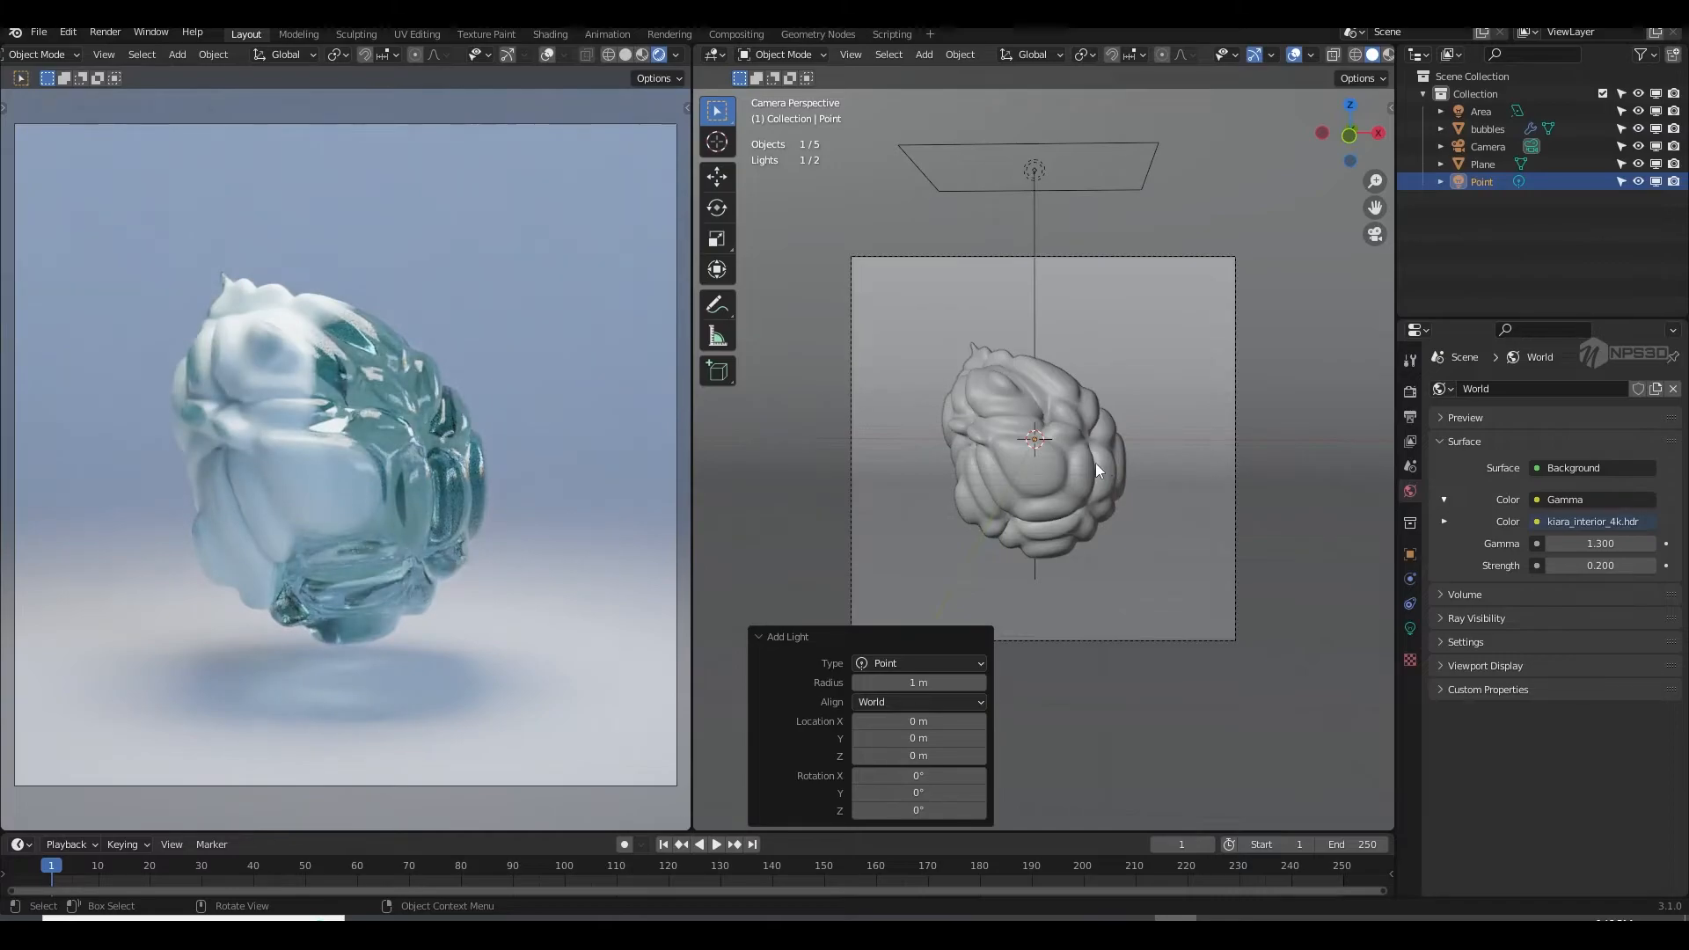
key(g)
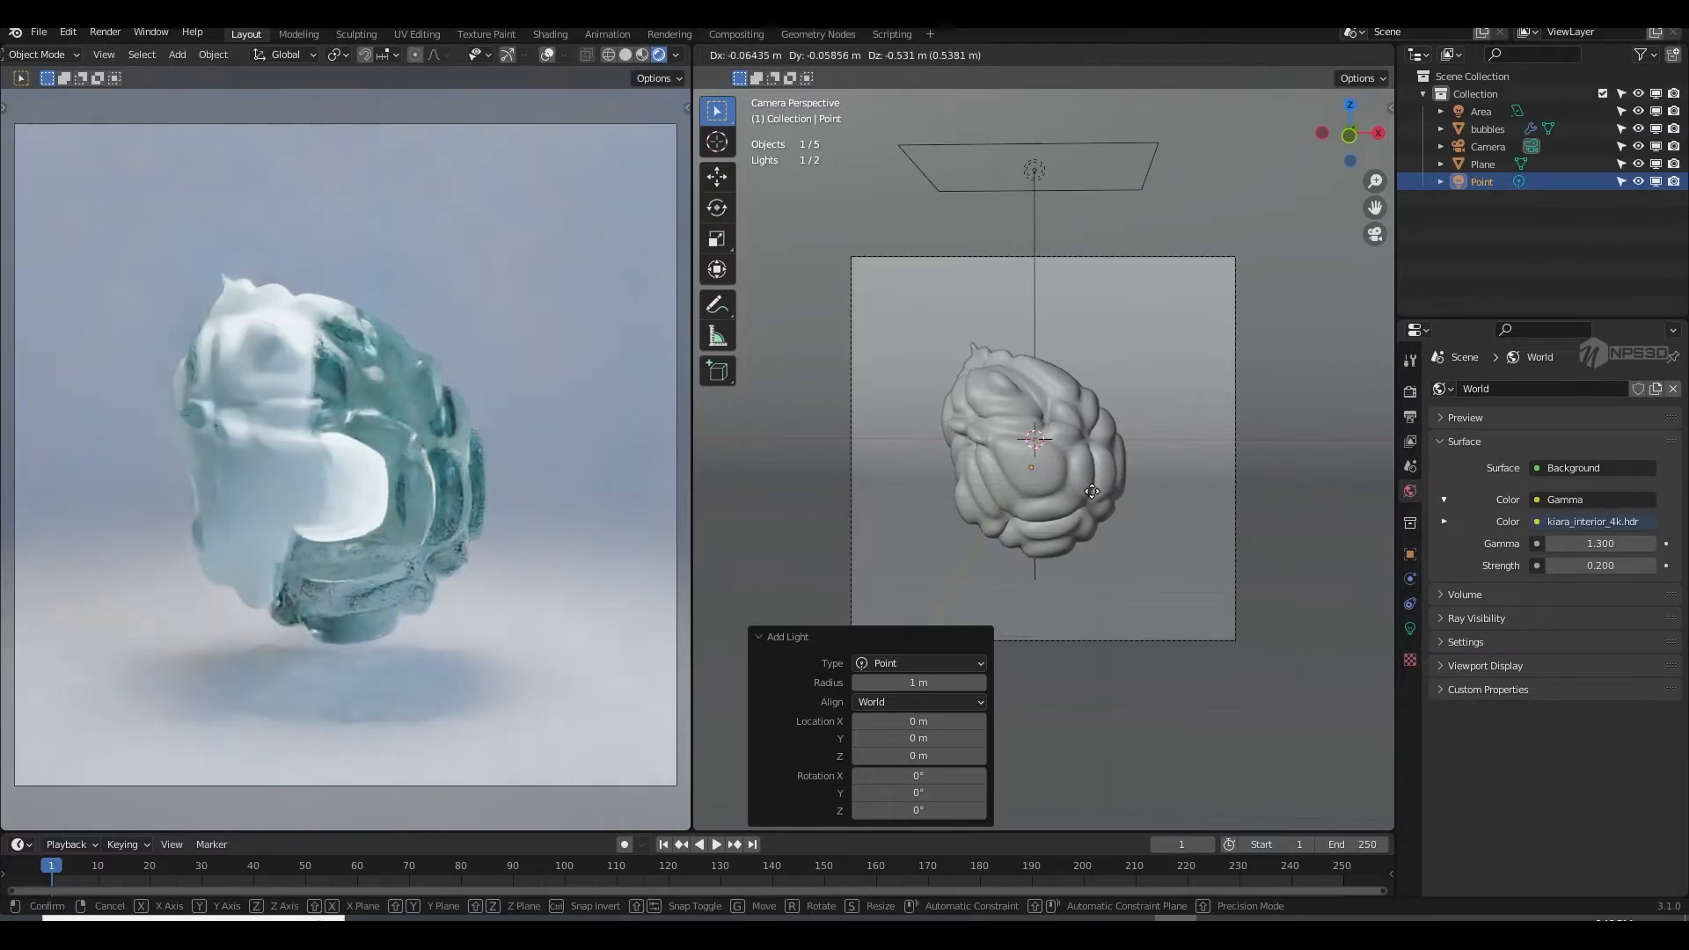
click(1104, 486)
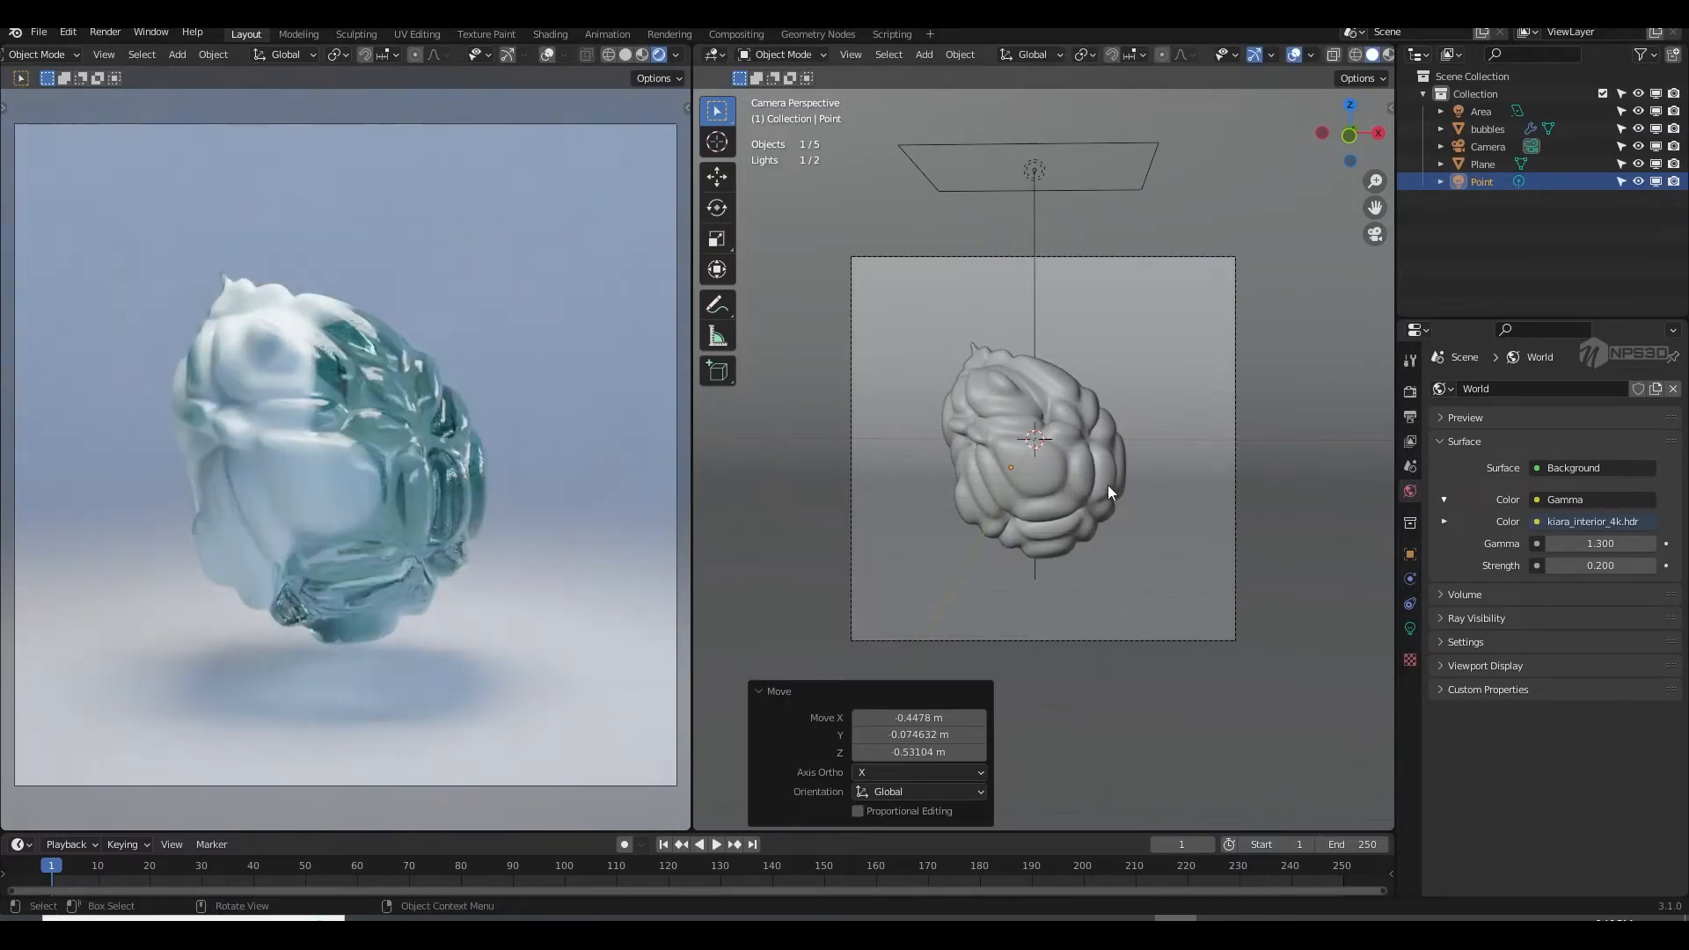
Step: Give the point light a light mint-green colour and a power of 100 W
click(1408, 626)
click(1586, 489)
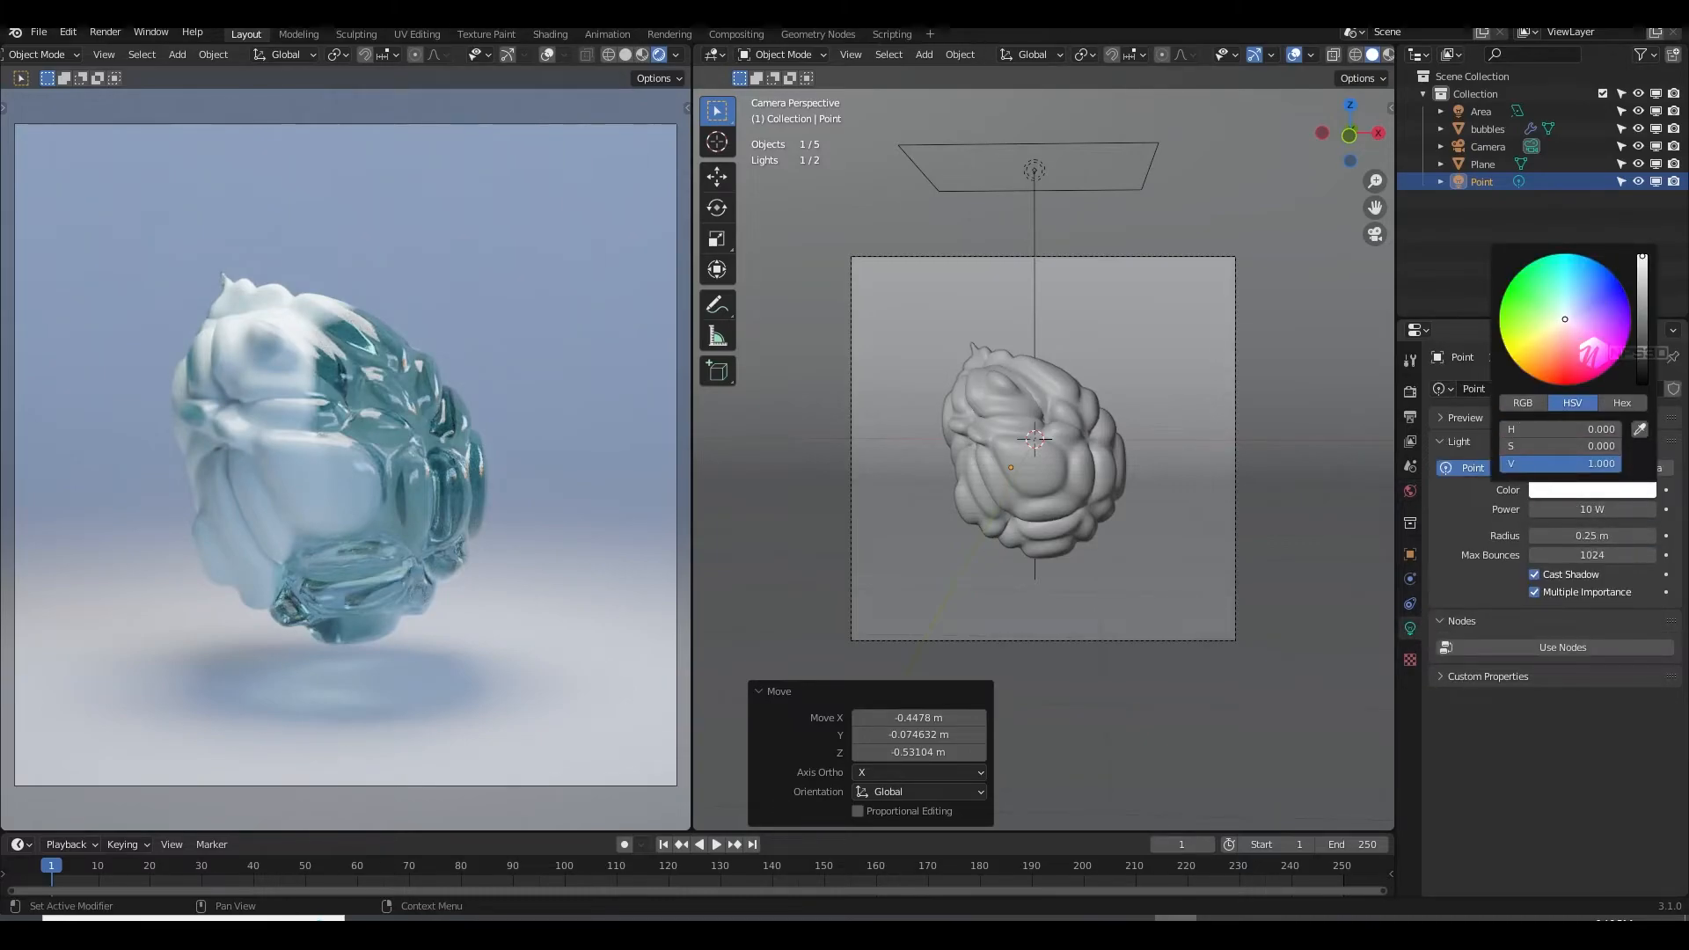
click(1537, 318)
click(1592, 510)
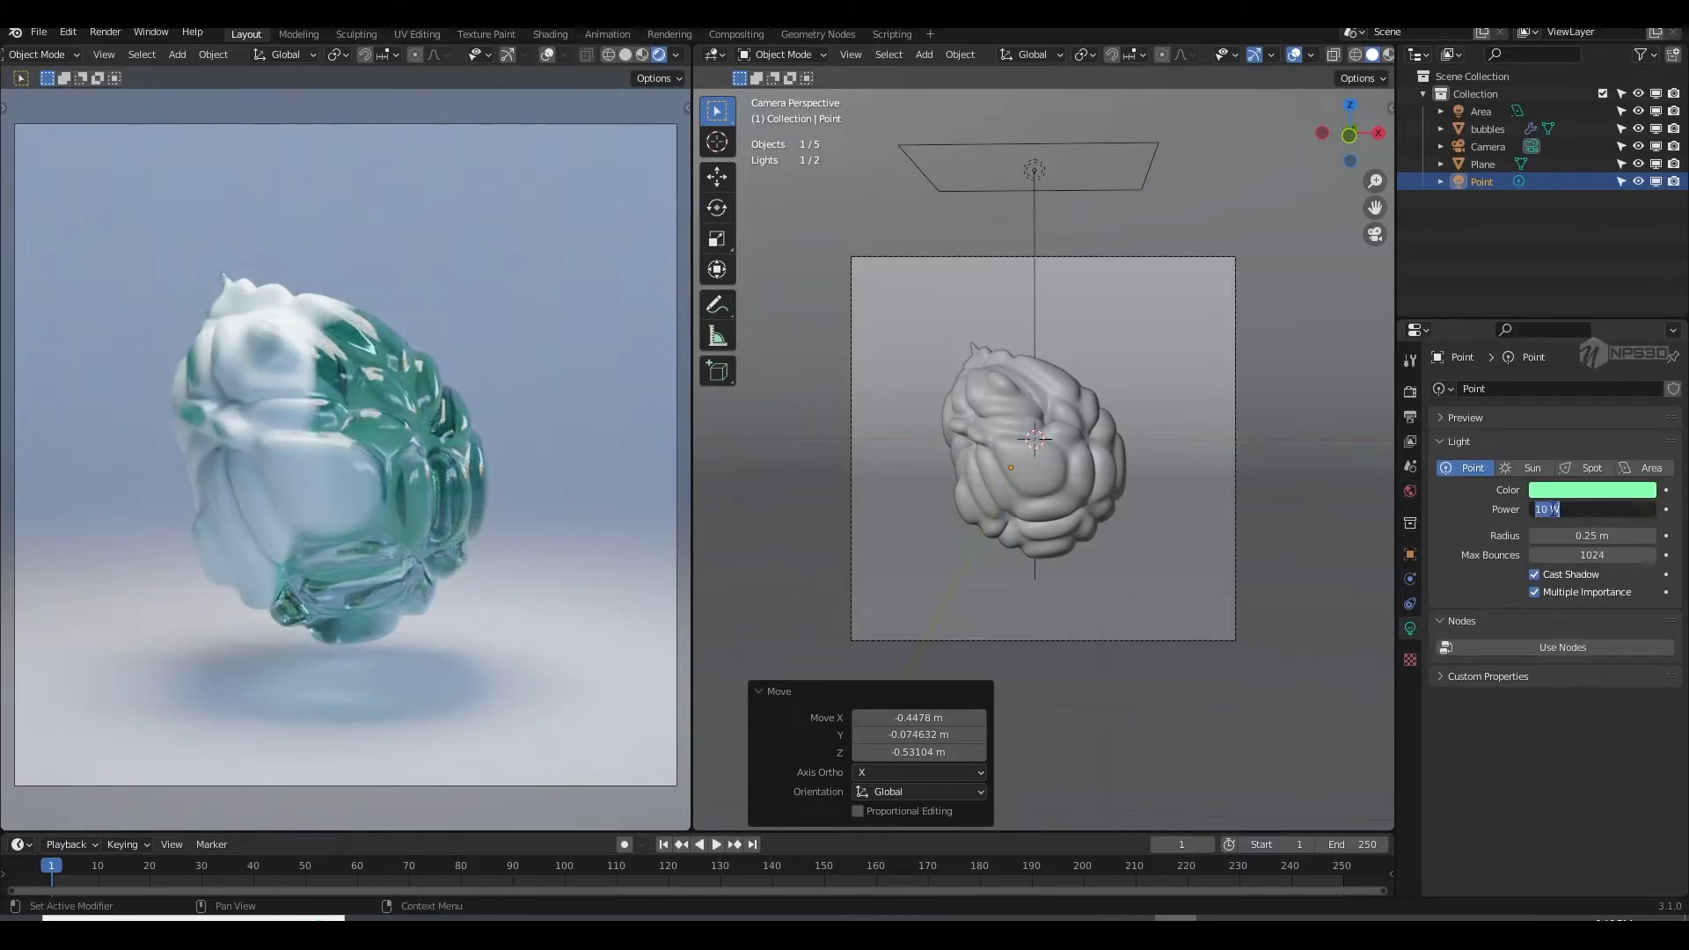
key(Return)
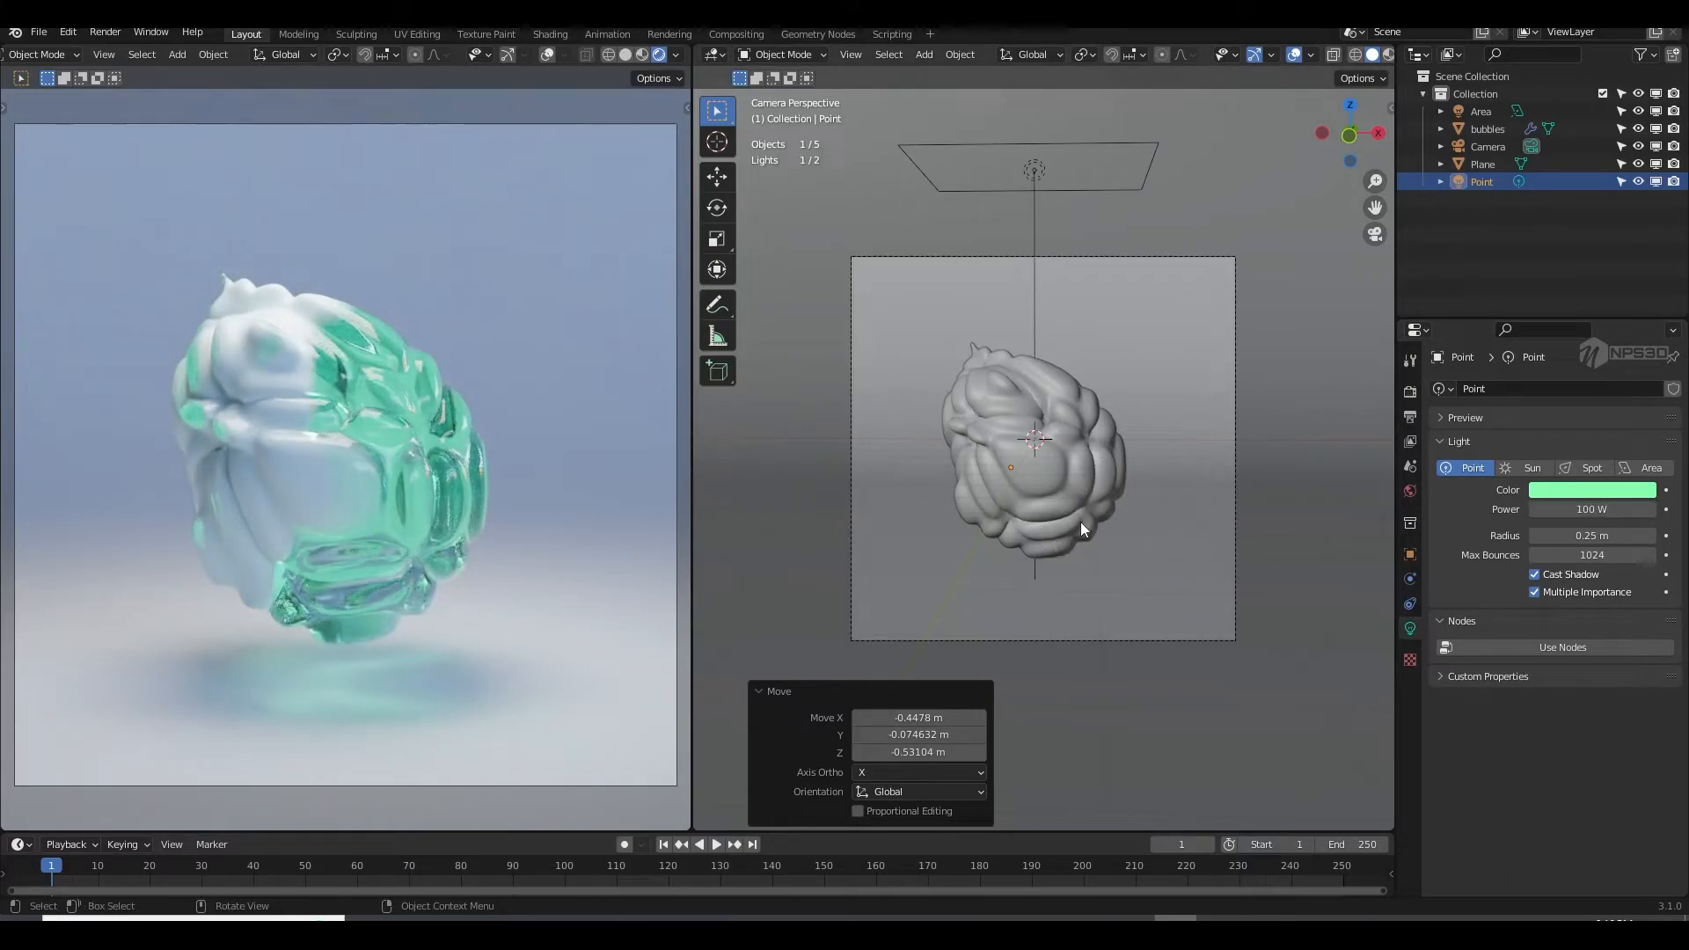
Step: Insert a Hue Saturation Value node between the Gamma and Background nodes of the world shader
click(1410, 490)
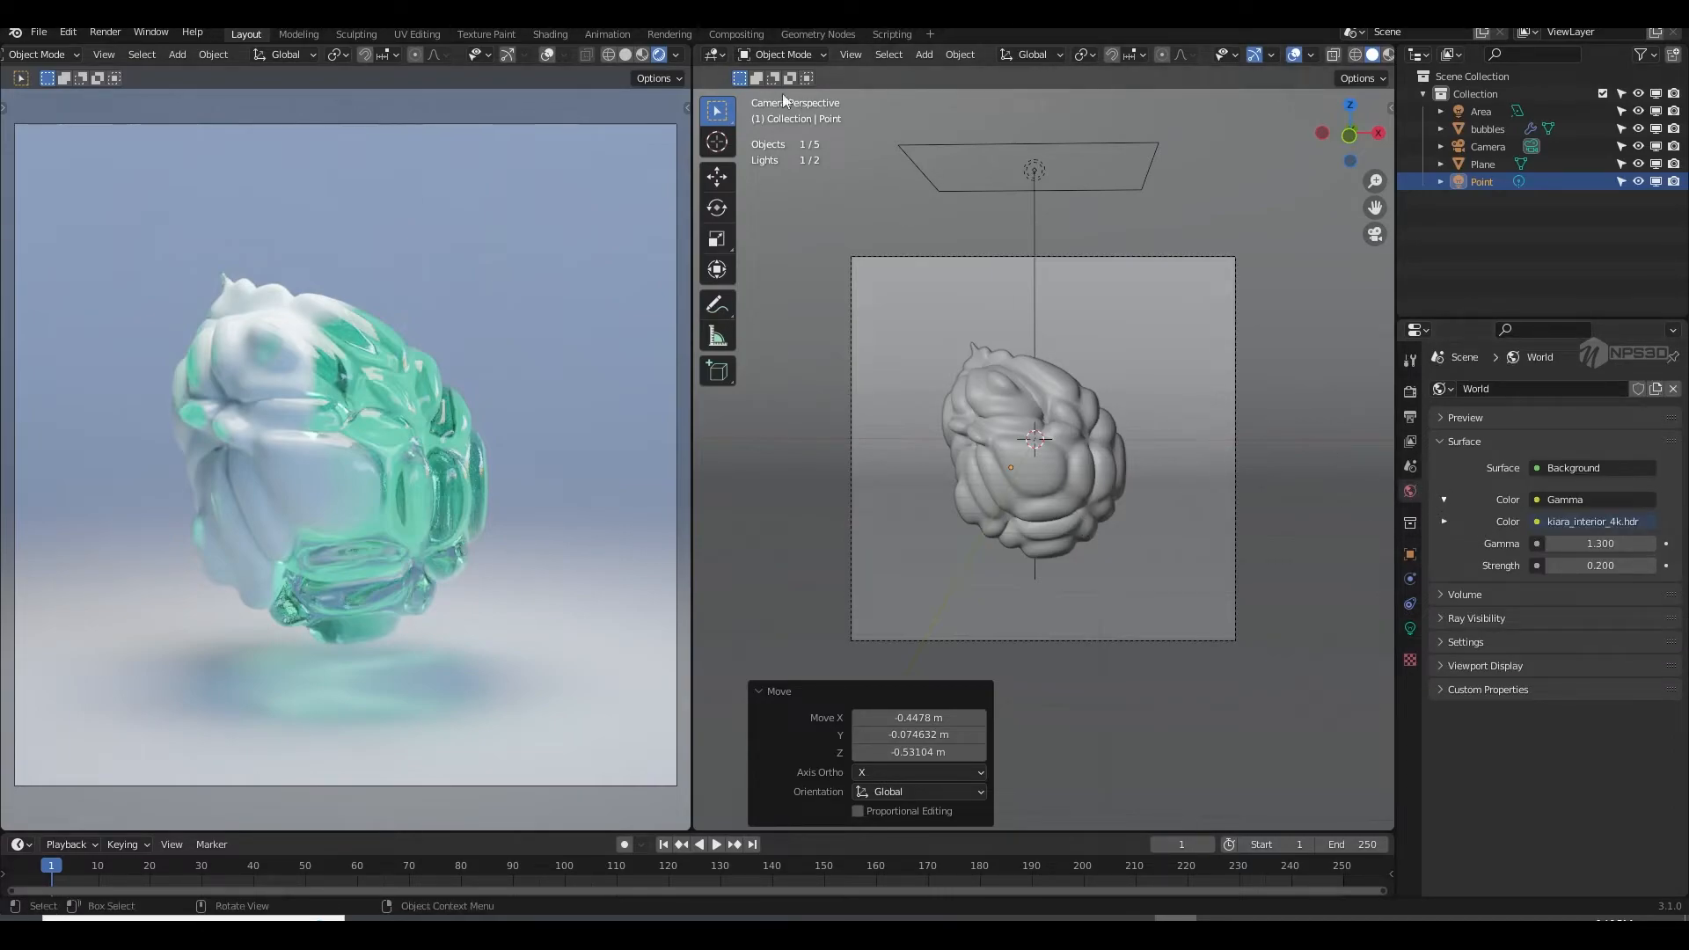
click(714, 55)
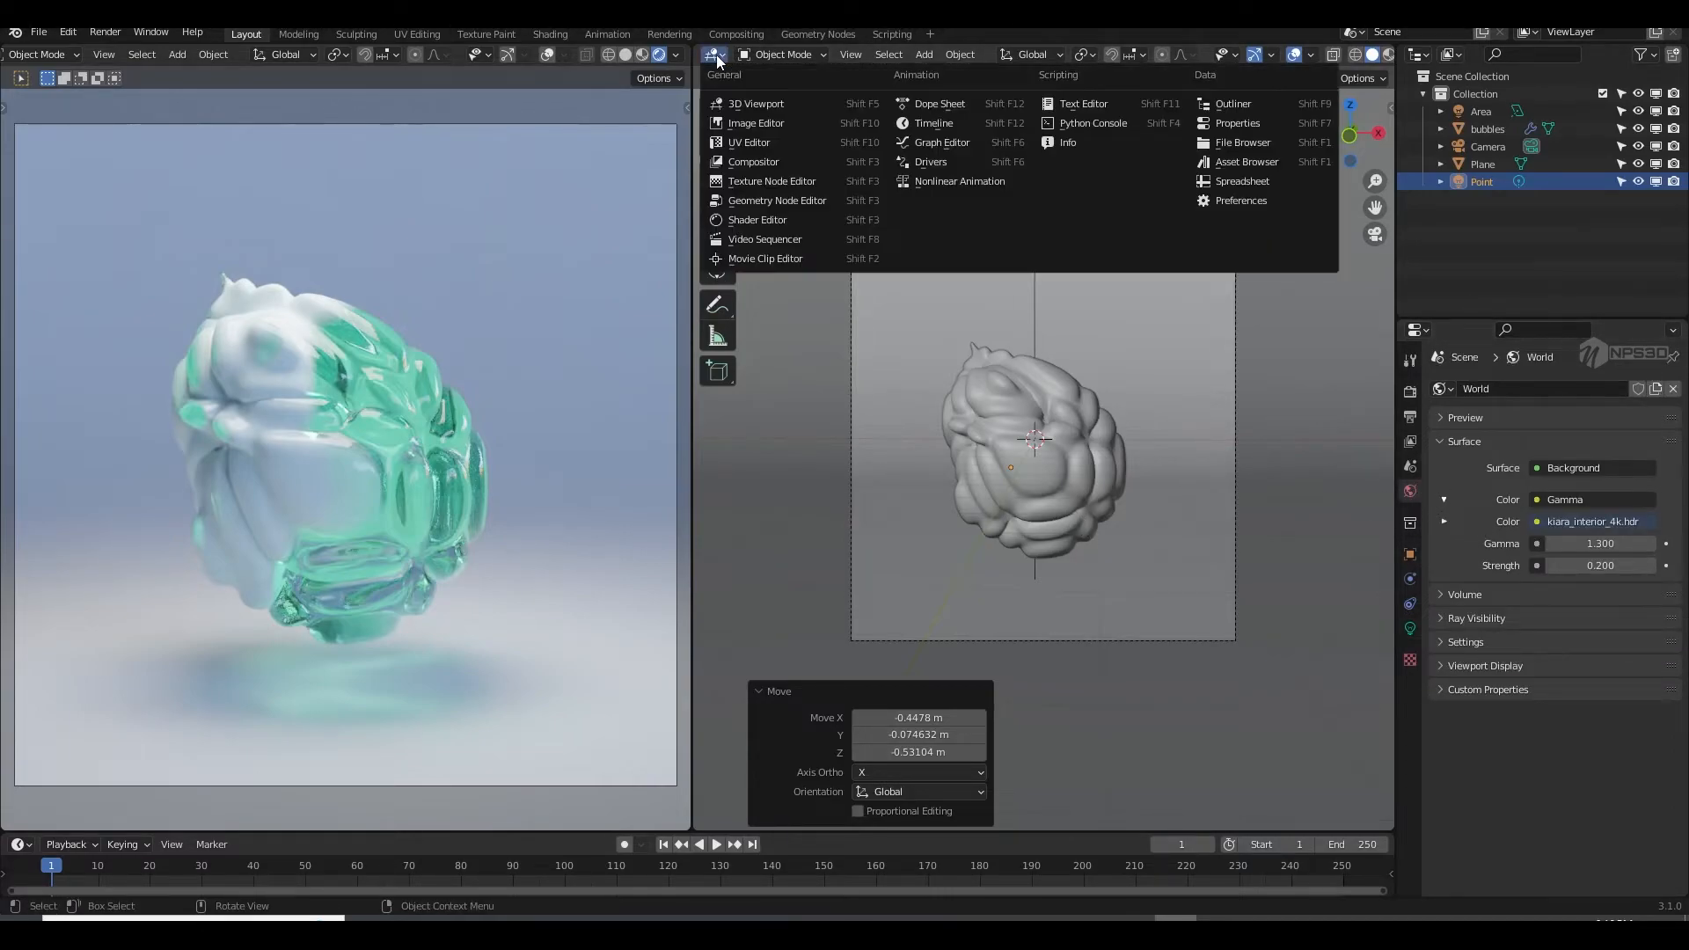
click(768, 225)
middle_drag(1007, 335, 860, 350)
middle_drag(1103, 330, 1189, 335)
drag(1031, 398, 1016, 400)
key(shift+a)
text(hu)
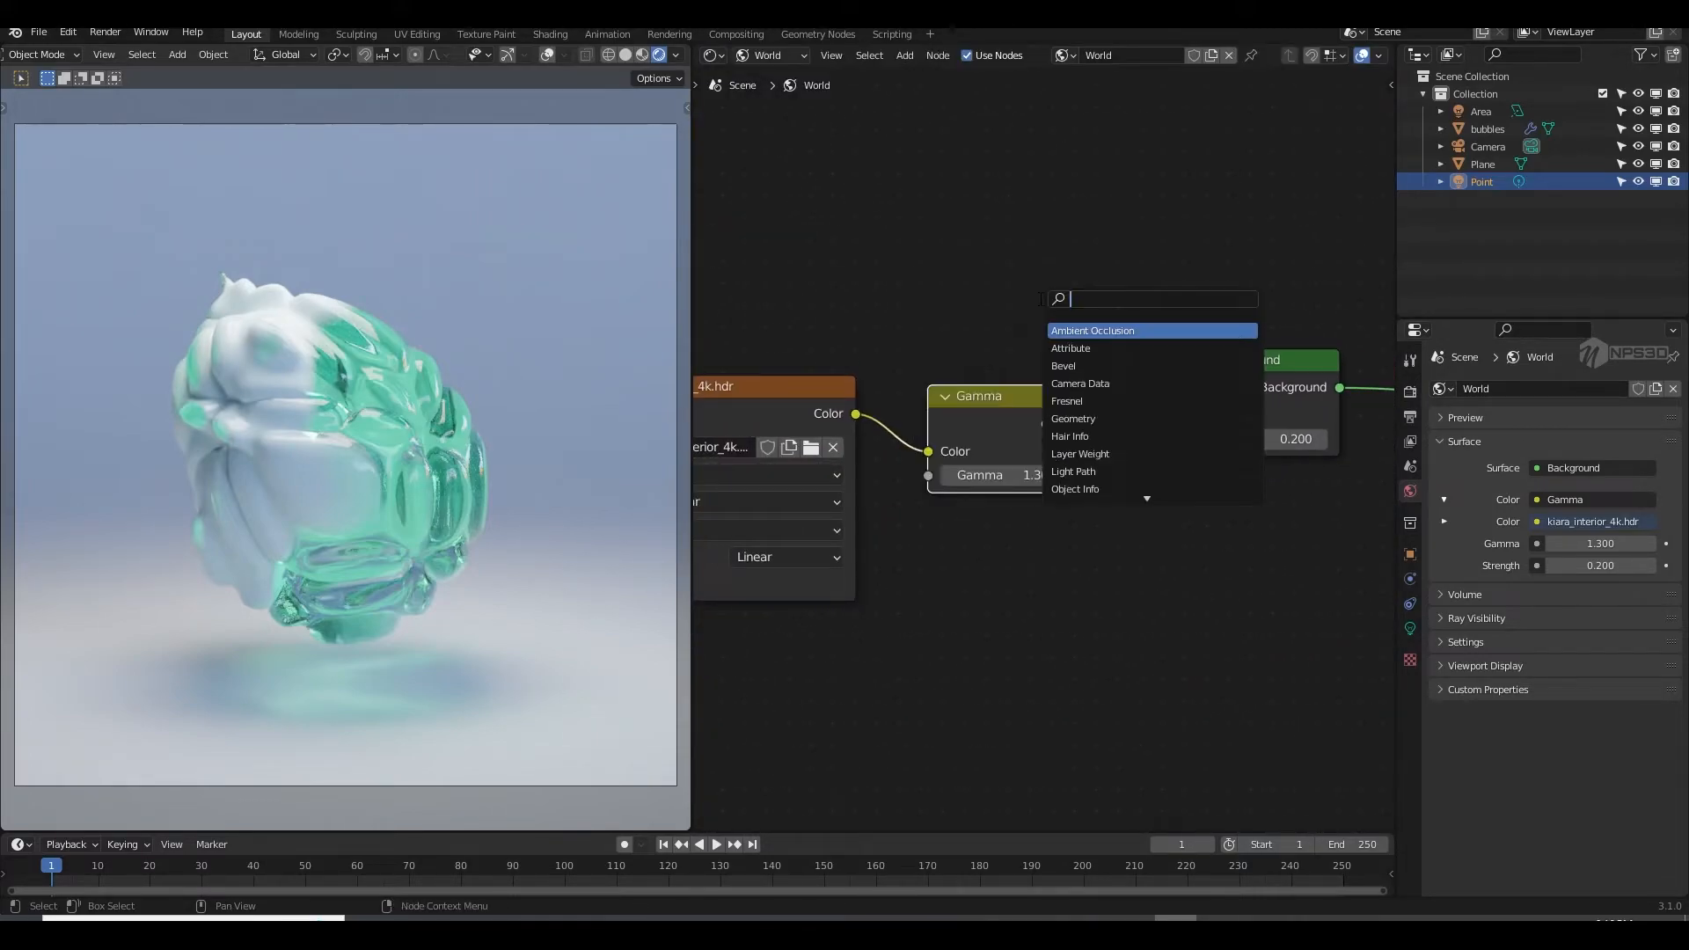
key(Return)
click(1212, 381)
Step: Set the Hue Saturation Value node's saturation to 0 and value to 0.2, saving the file
click(1250, 440)
text(0)
key(Return)
key(ctrl+s)
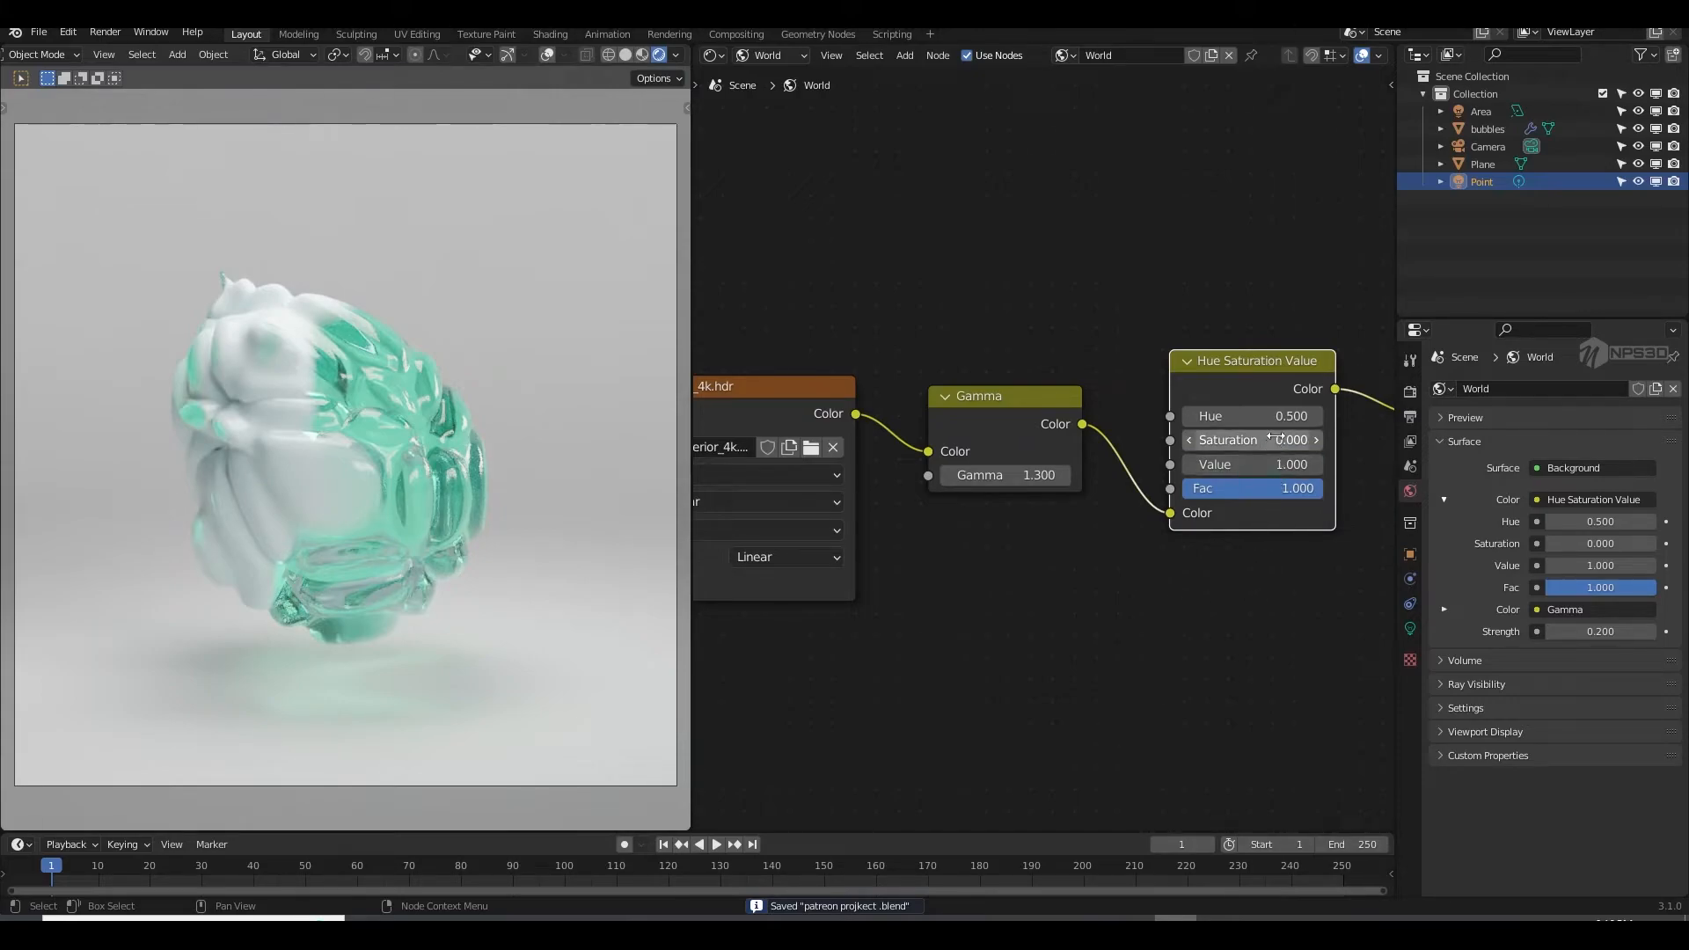
drag(1273, 464, 1191, 465)
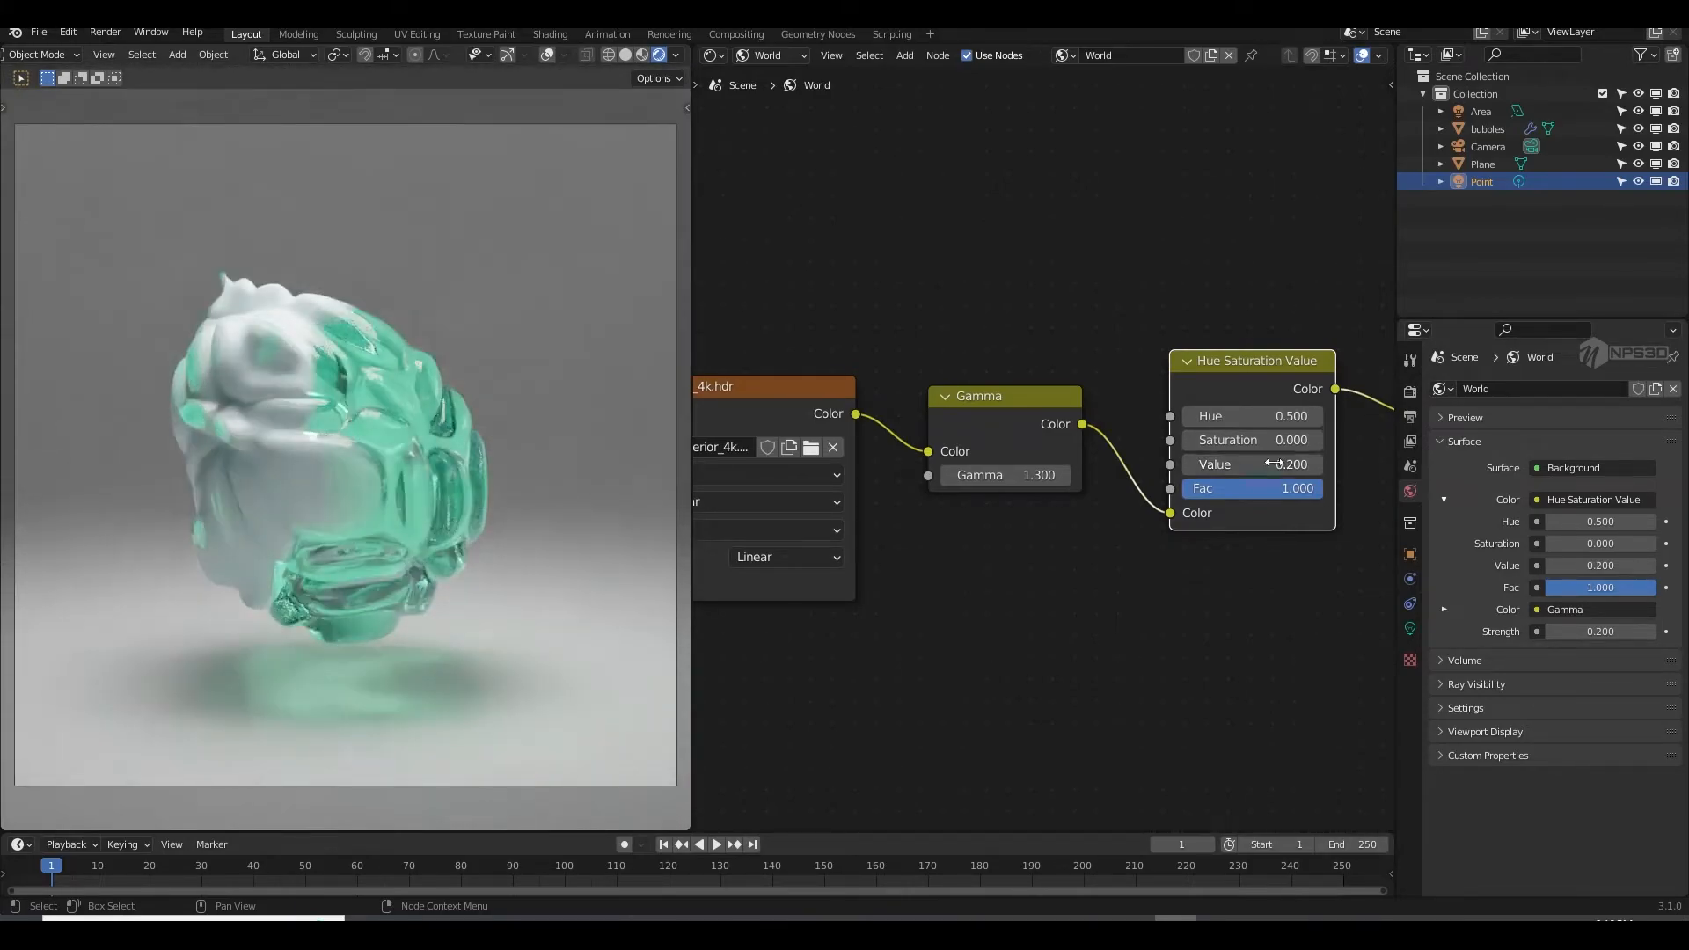
Step: Set the world shader's Gamma node to 1, then delete it, leaving the HDRI texture linked directly to Hue Saturation Value
click(1003, 475)
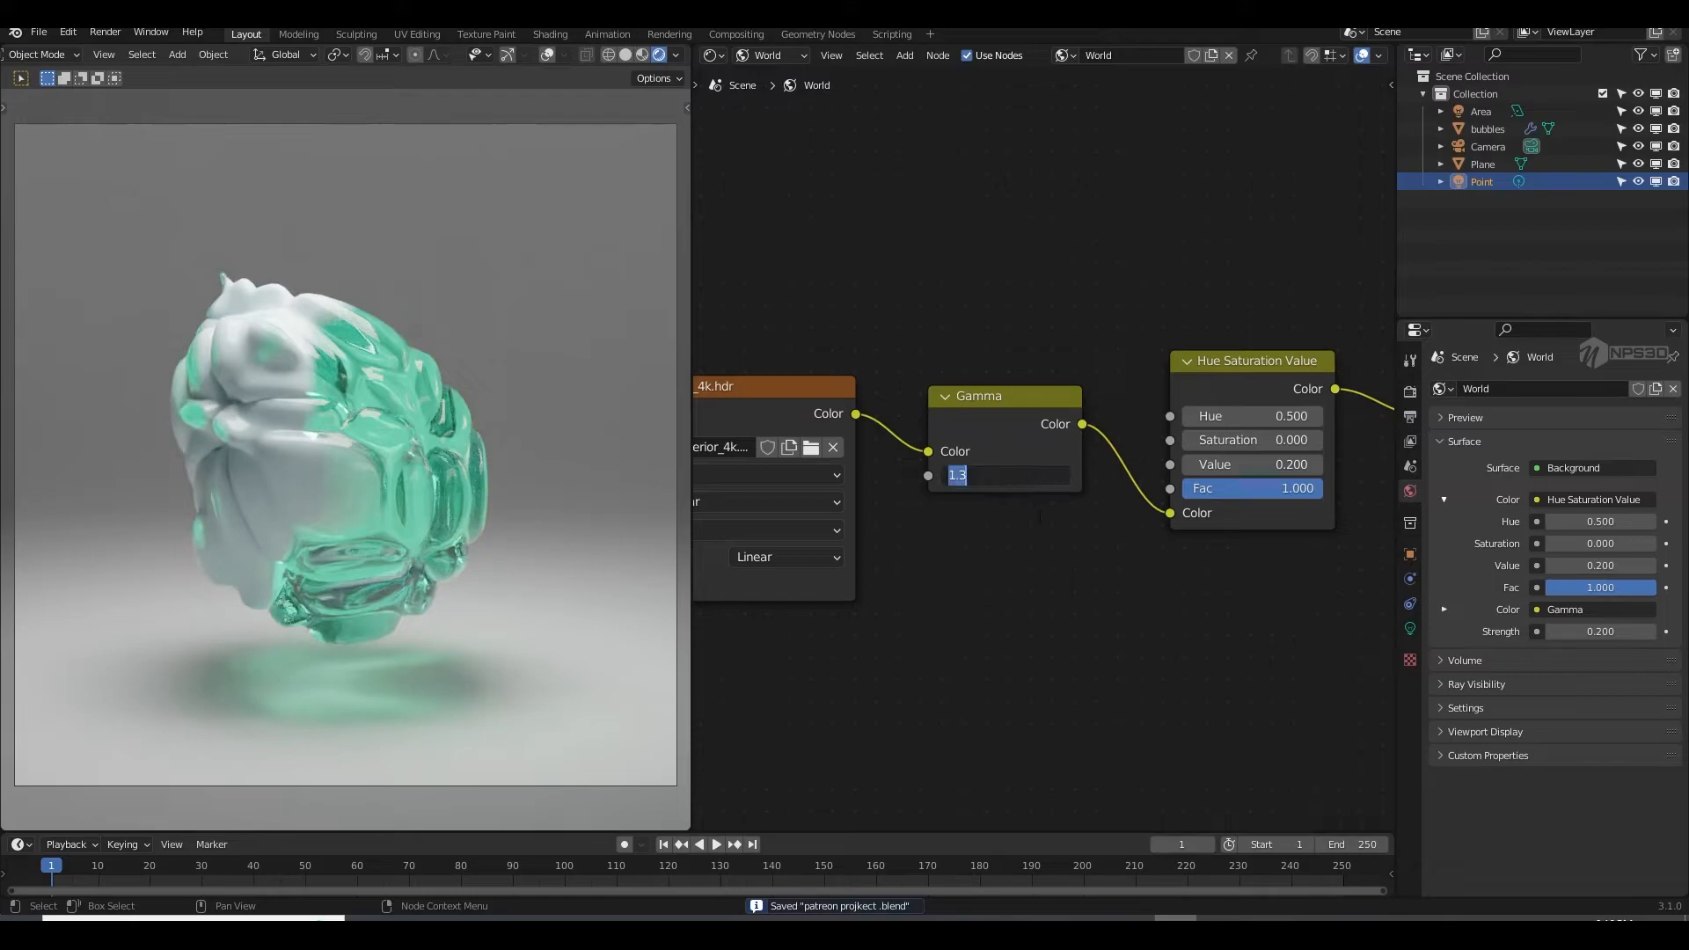
text(1)
key(Return)
drag(928, 451, 1170, 513)
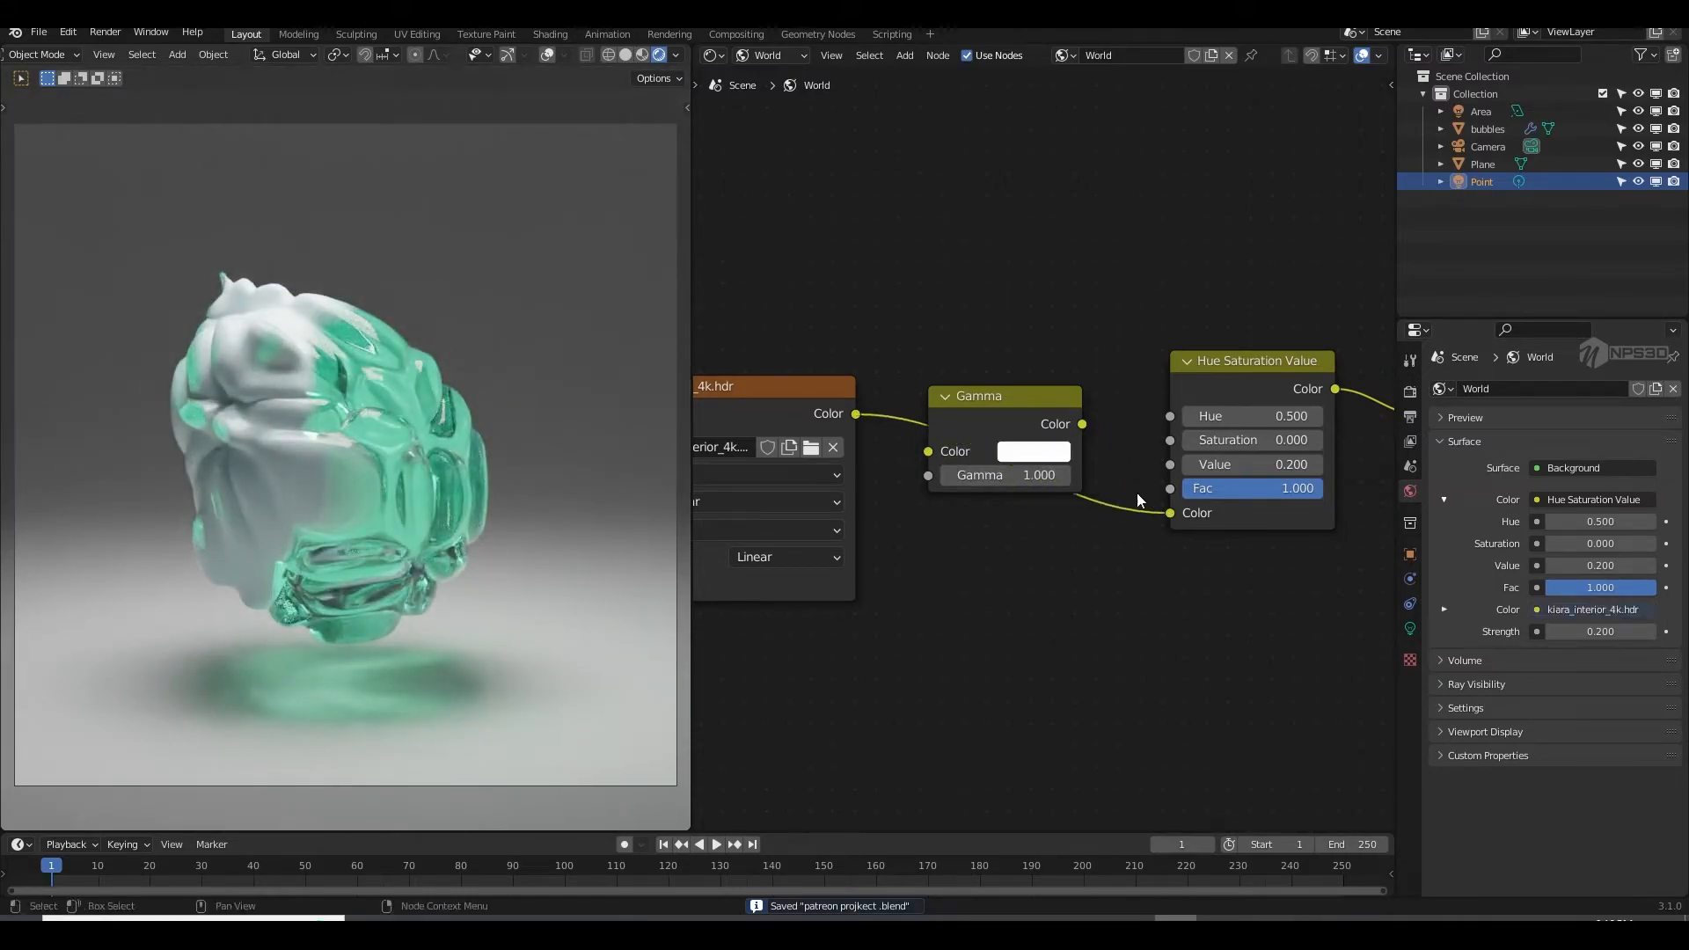
drag(1006, 411, 1006, 546)
key(x)
Step: Insert a Bright/Contrast node between the HDRI texture and the Hue Saturation Value node with a contrast of 2
key(shift+a)
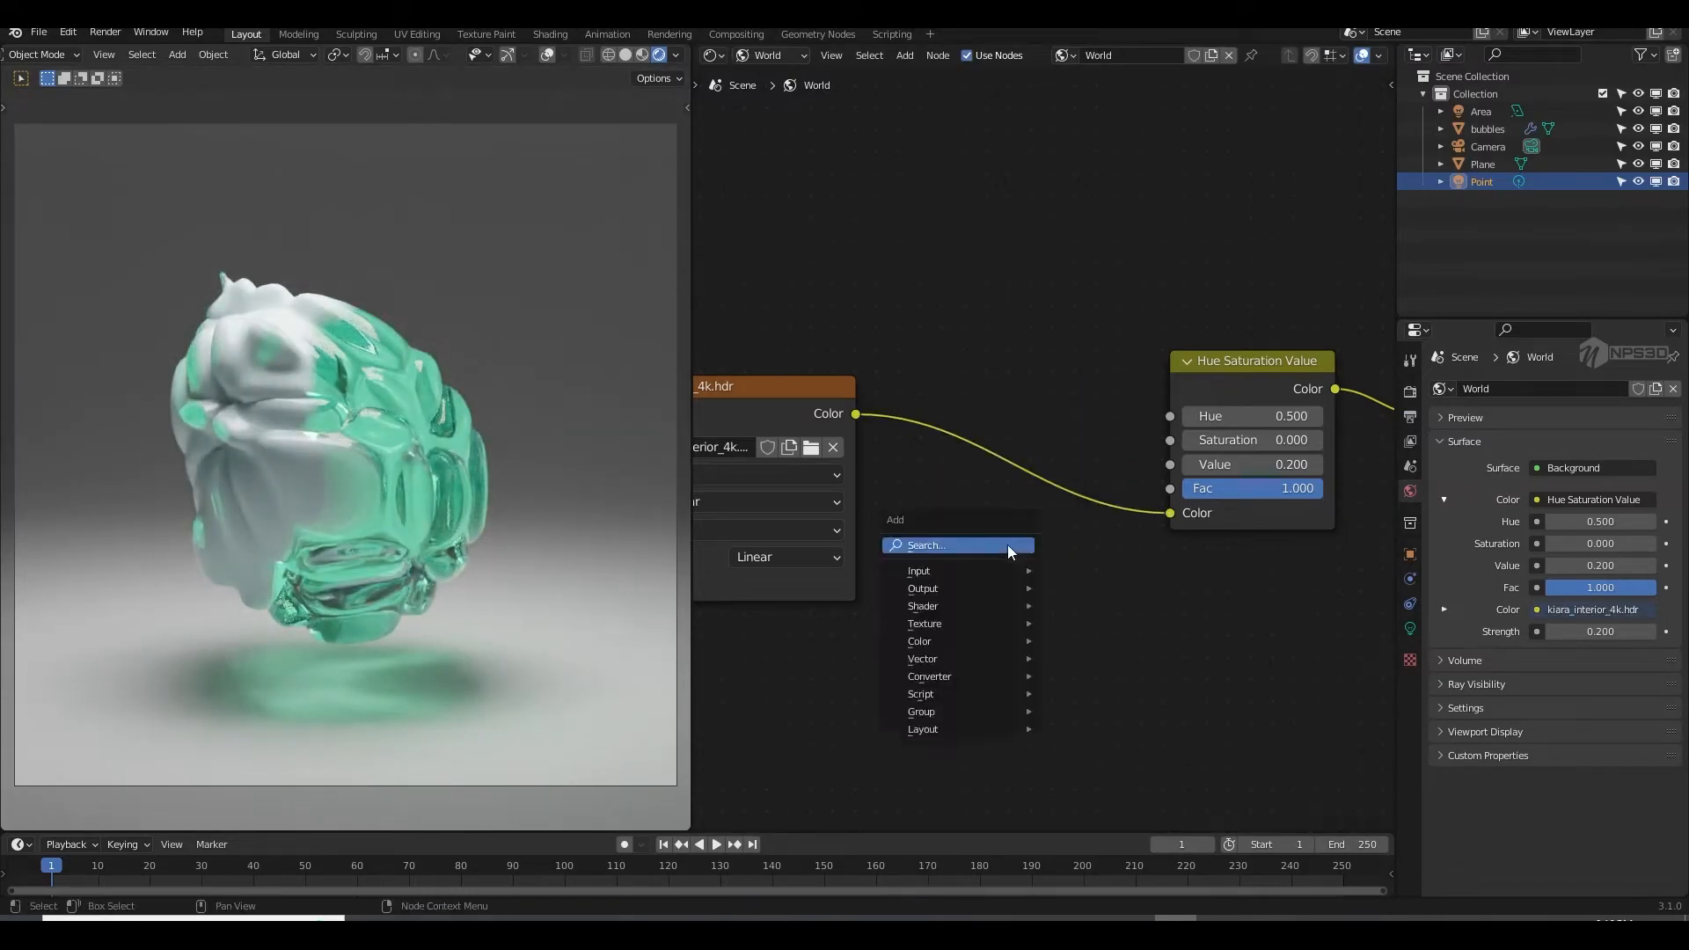
click(1008, 546)
text(bri)
click(1052, 595)
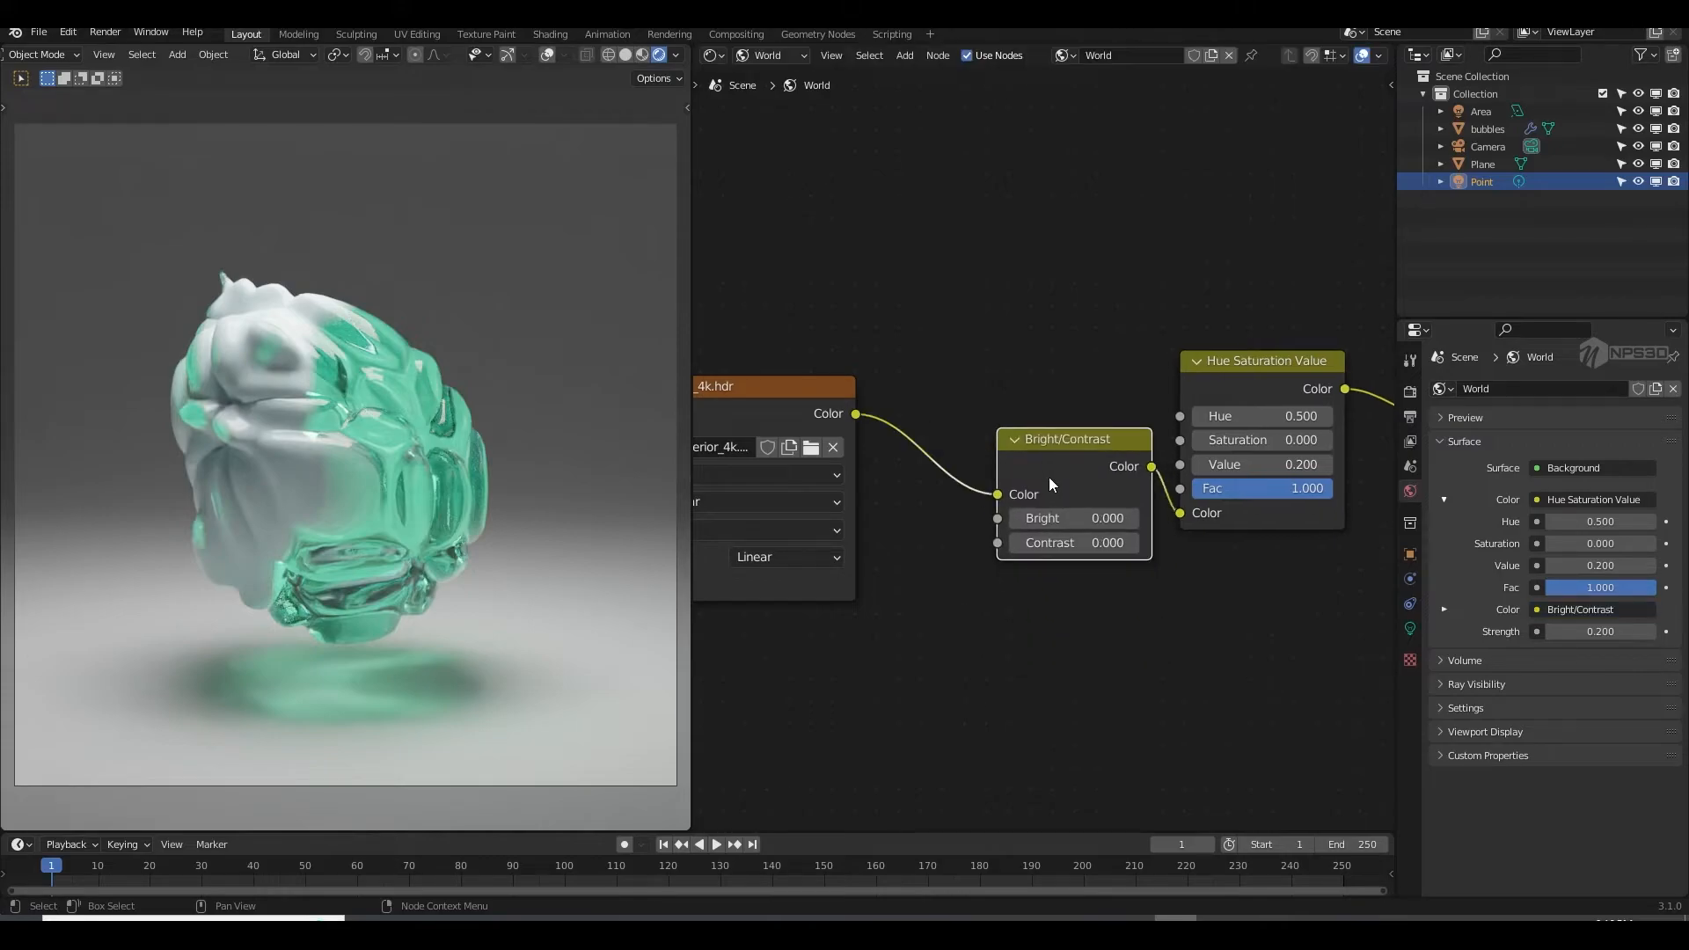
click(1073, 492)
click(1095, 542)
text(2)
key(Return)
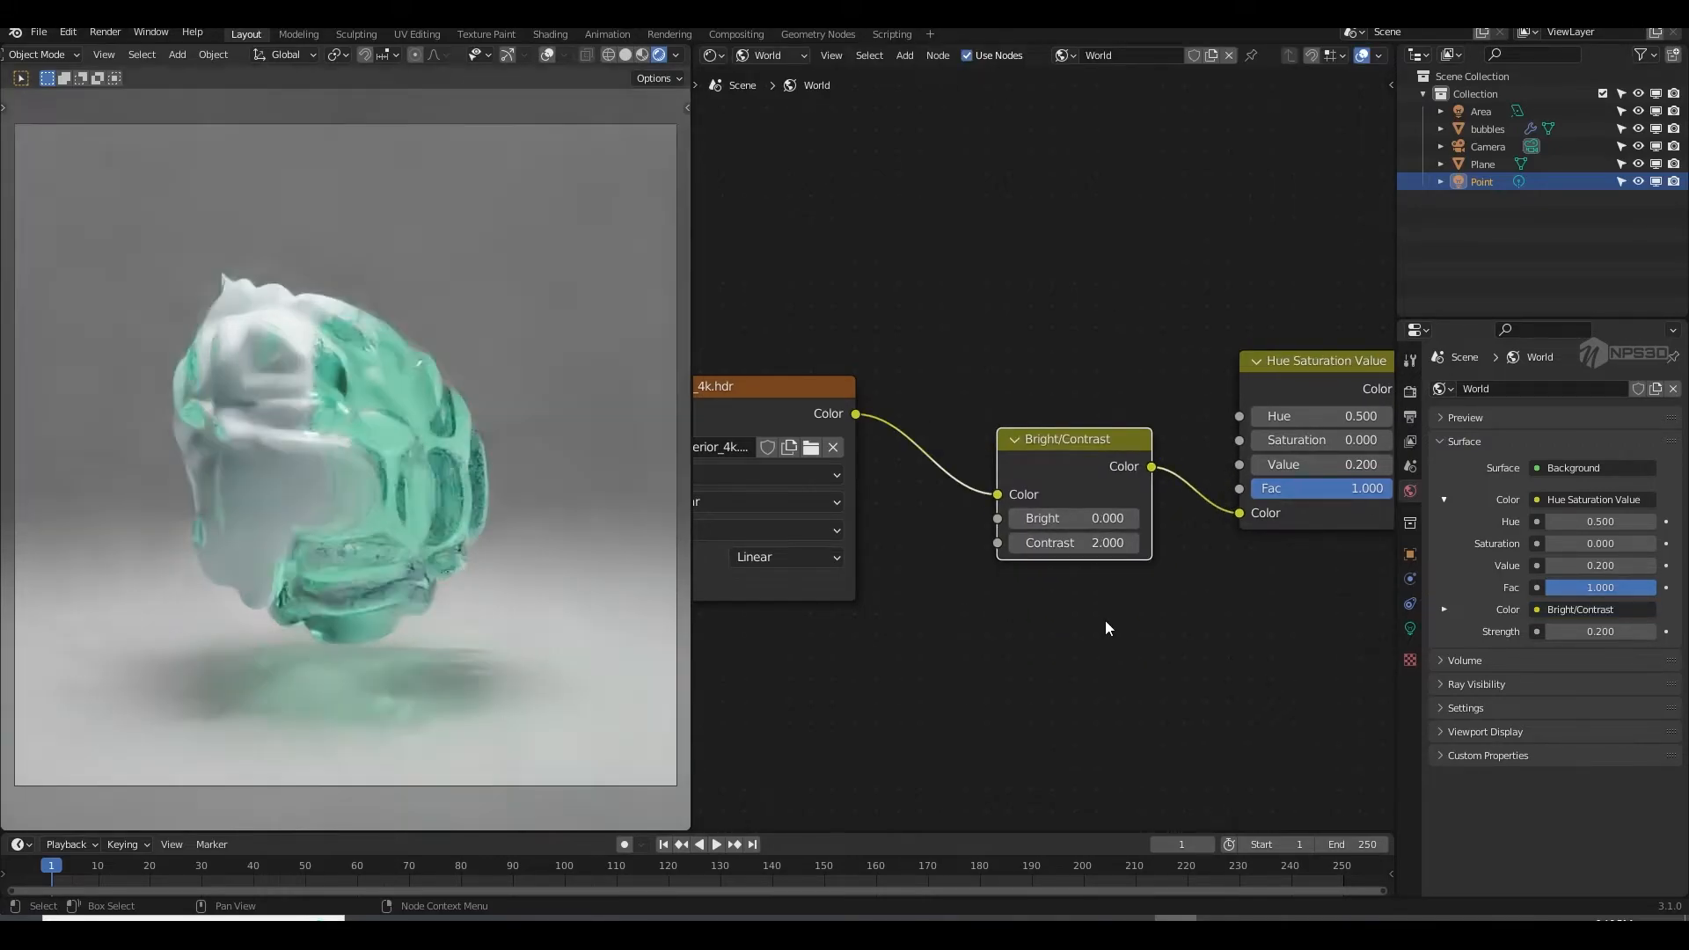
Step: Try a brightness of 1 on the Bright/Contrast node and return it to 0
click(1095, 518)
text(1)
key(Return)
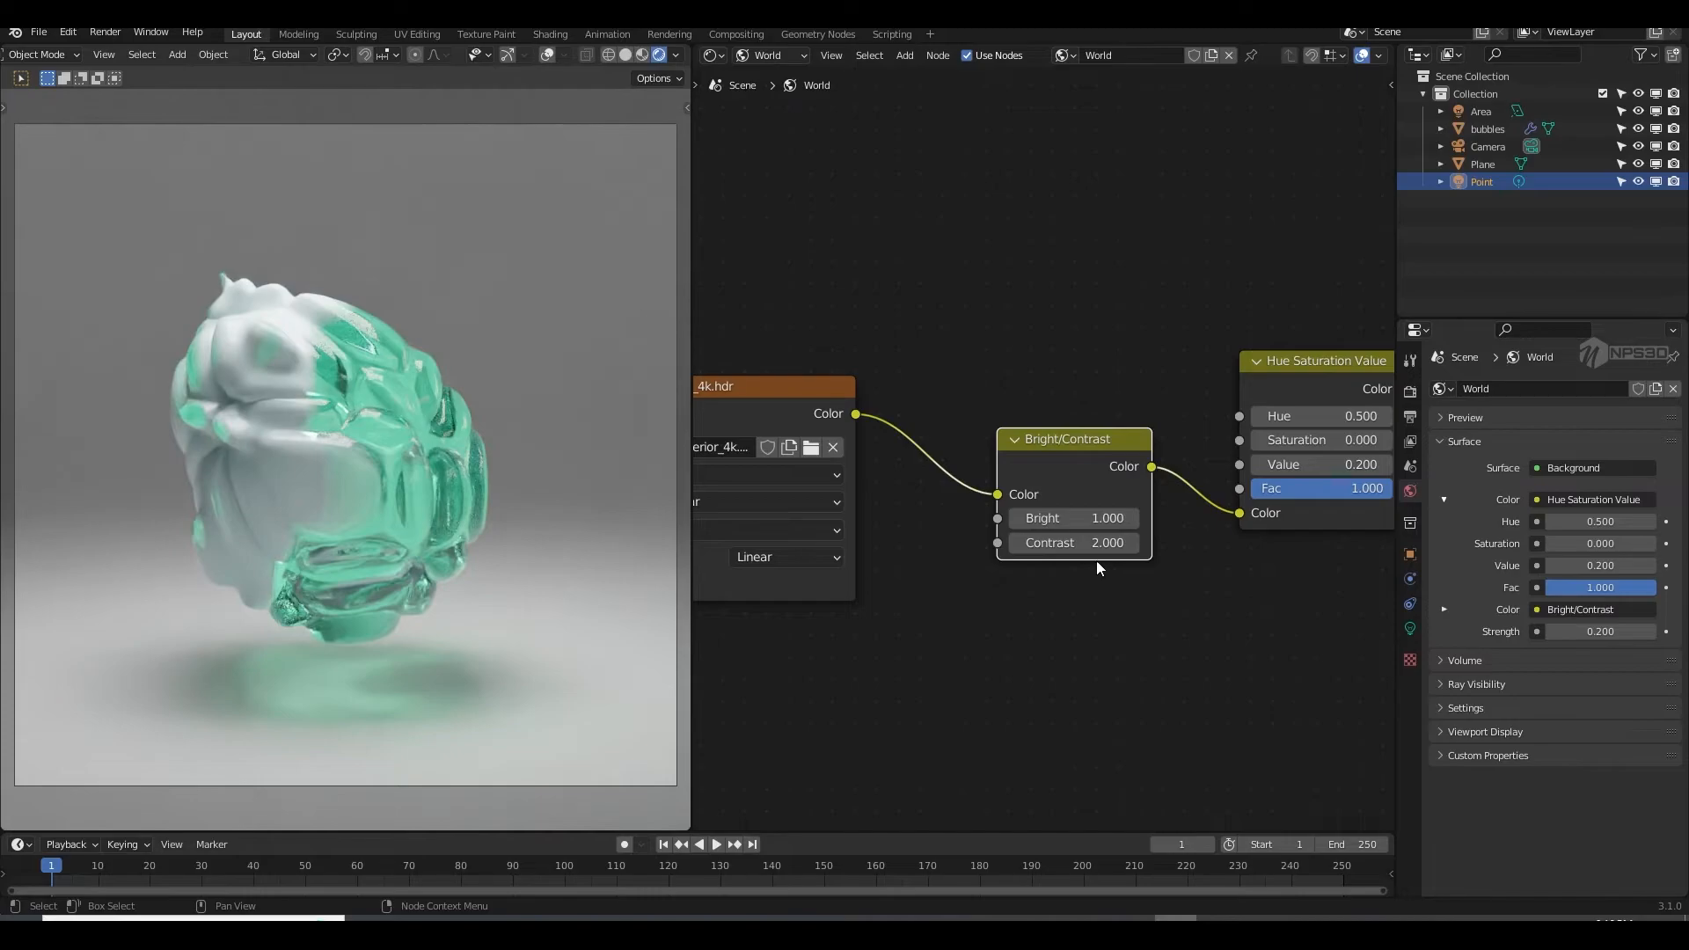
text(0)
key(Return)
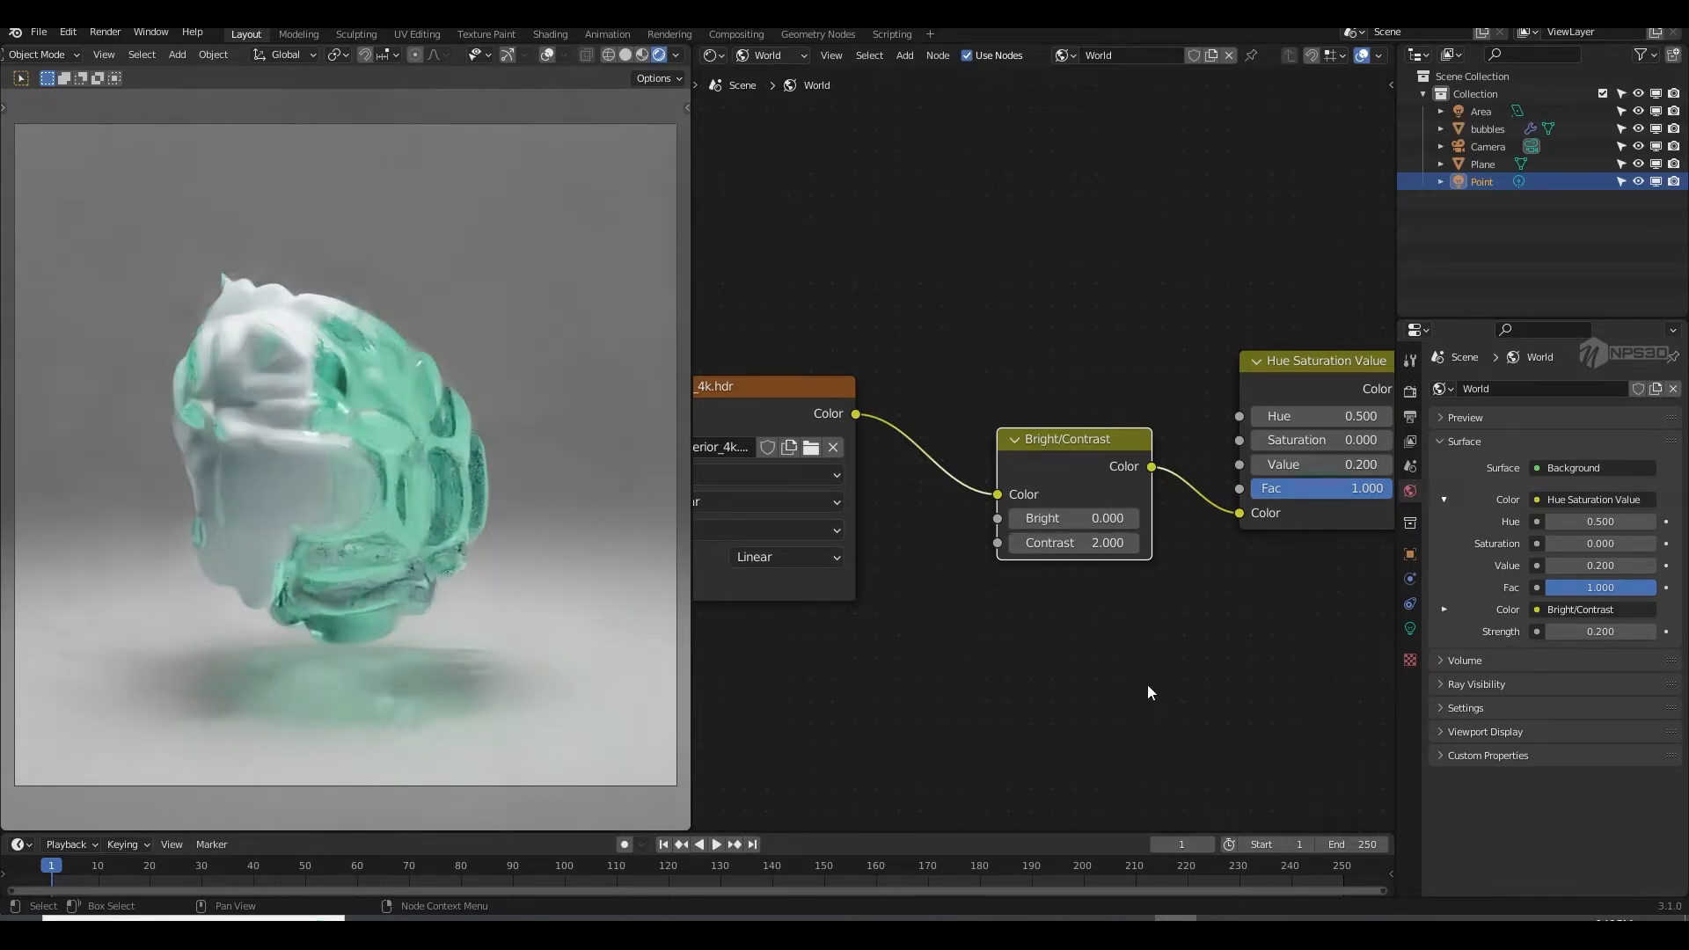
Step: Save the file and delete the Bright/Contrast node, keeping the HDRI texture linked to Hue Saturation Value
key(ctrl+s)
drag(983, 508, 1231, 511)
drag(1066, 457, 1047, 589)
key(x)
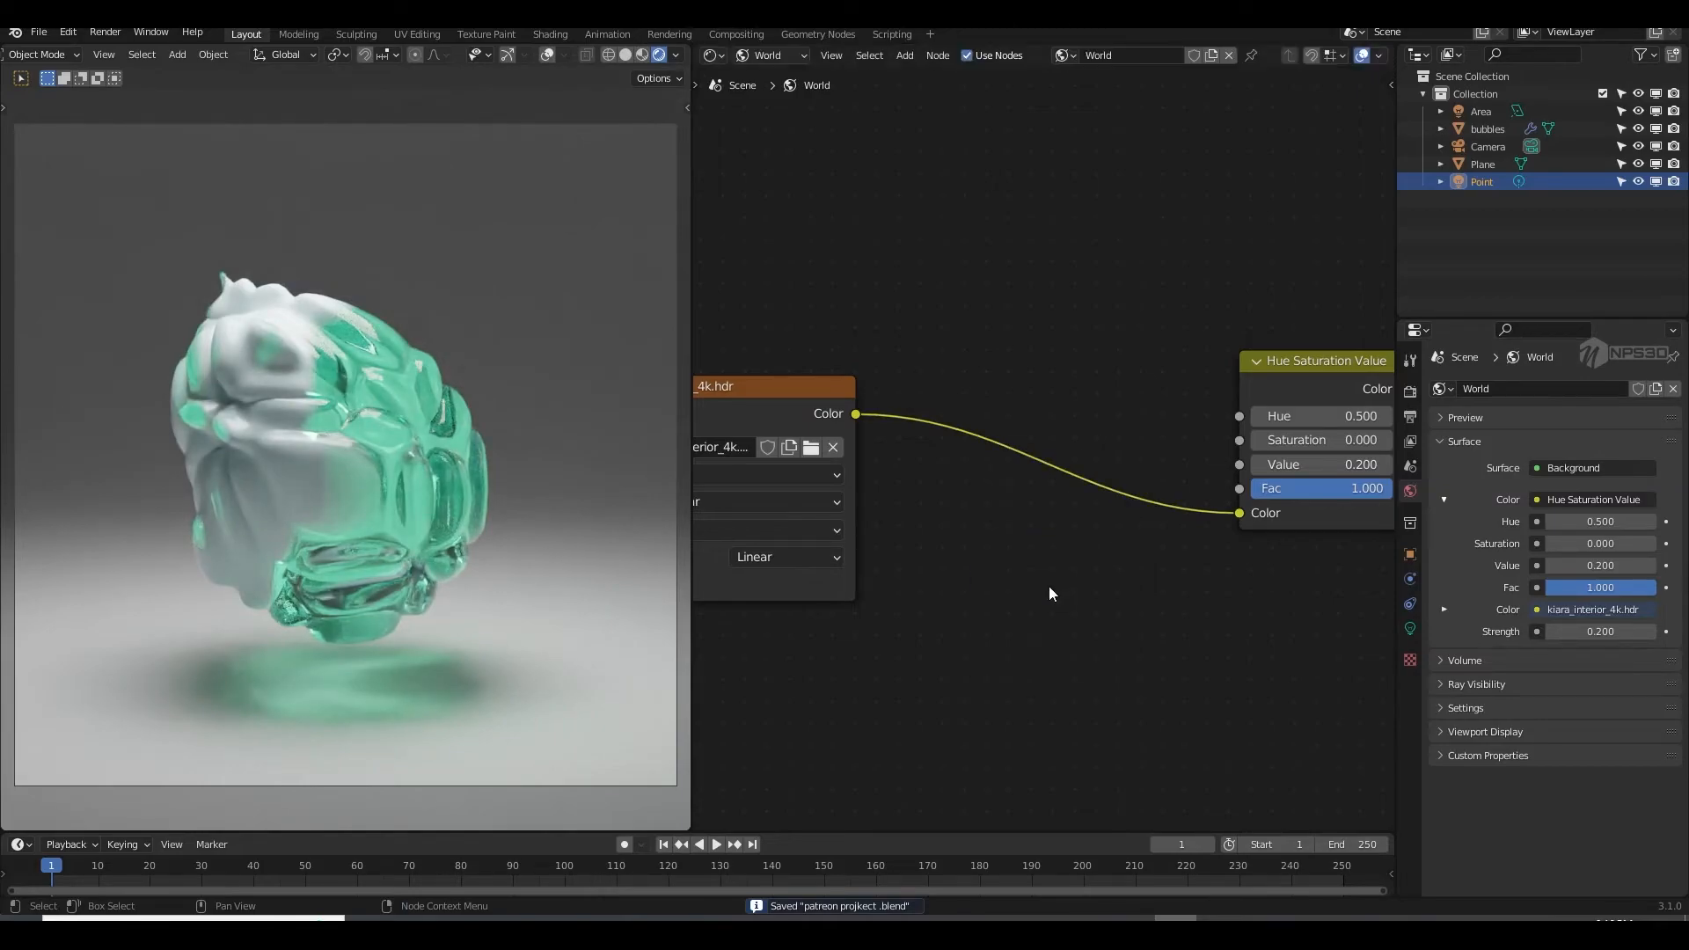
Step: Switch the node editor area to the 3D Viewport and save the file
click(713, 55)
click(747, 69)
key(ctrl+s)
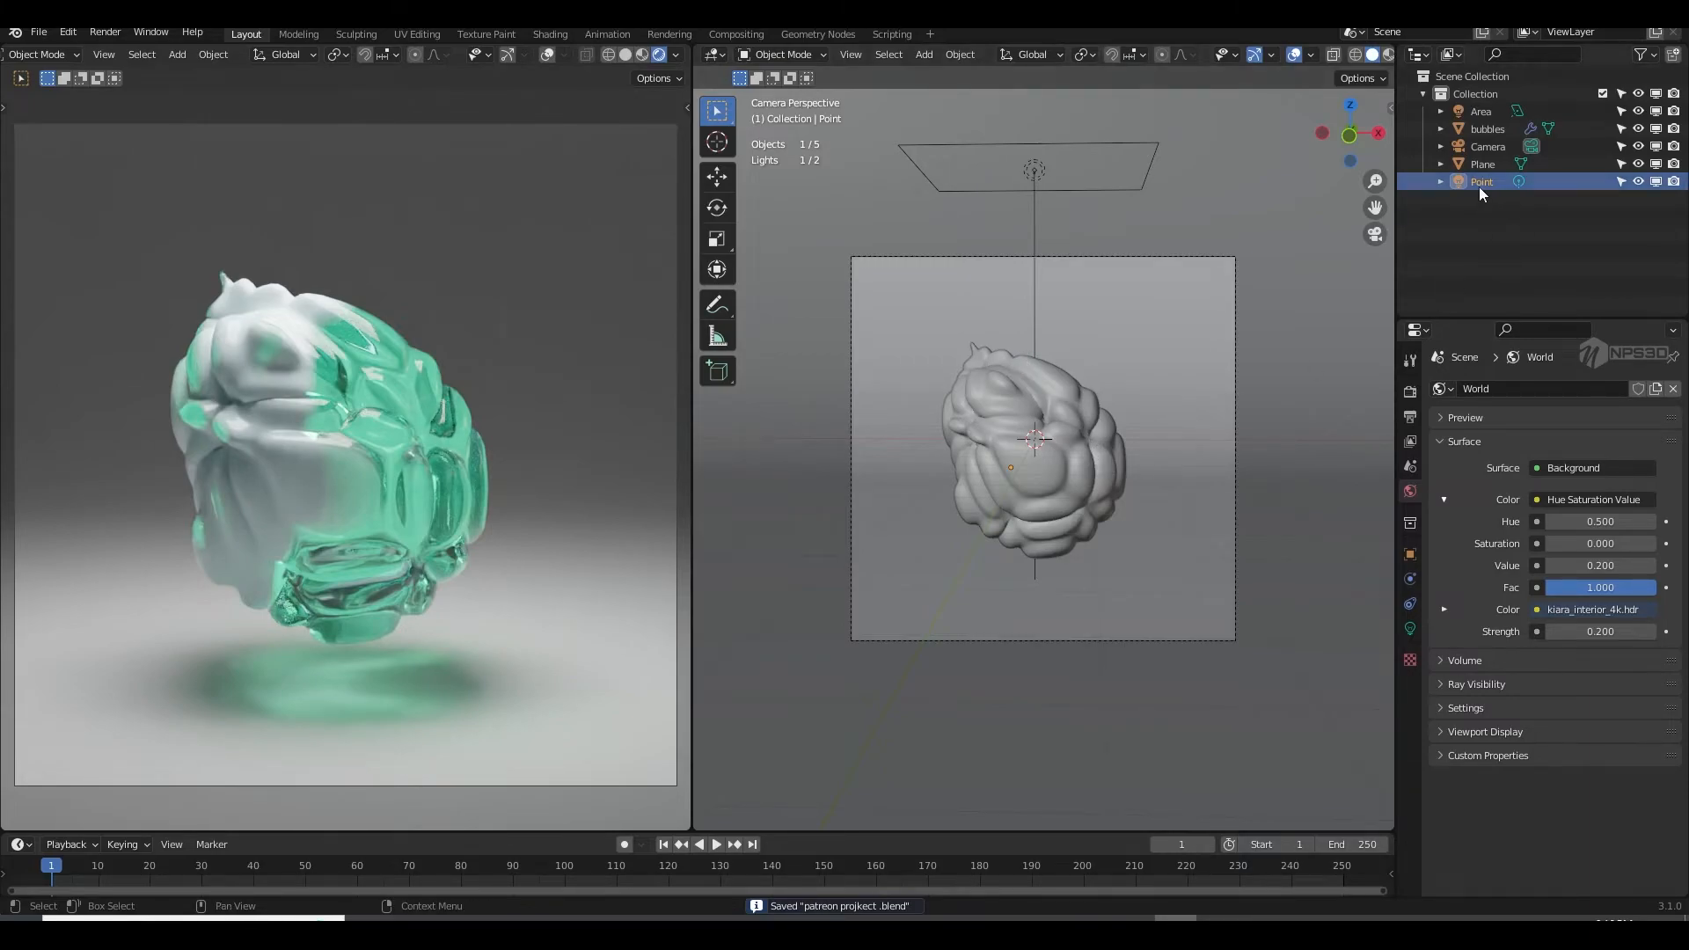
Step: Change the point light's colour to a light salmon orange after trying a saturated amber
click(1410, 628)
click(1588, 490)
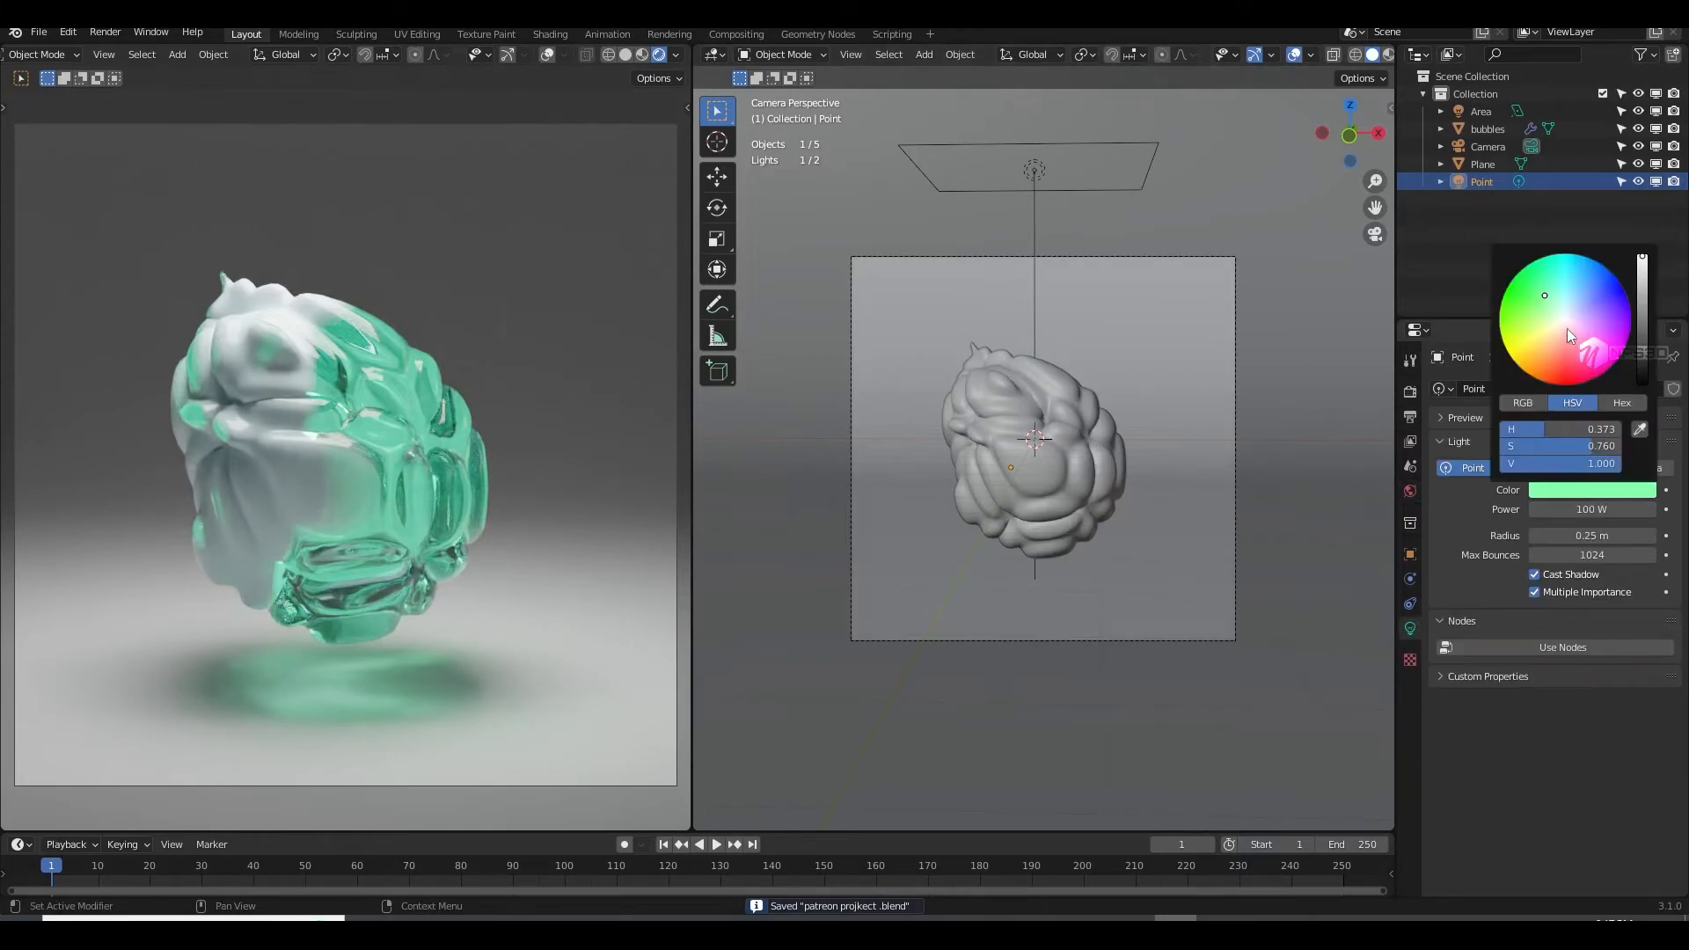
mouse_move(1550, 298)
mouse_down()
mouse_move(1573, 297)
mouse_move(1526, 311)
mouse_move(1575, 333)
mouse_move(1562, 376)
mouse_move(1606, 346)
mouse_move(1598, 288)
mouse_move(1505, 342)
mouse_move(1518, 367)
mouse_up()
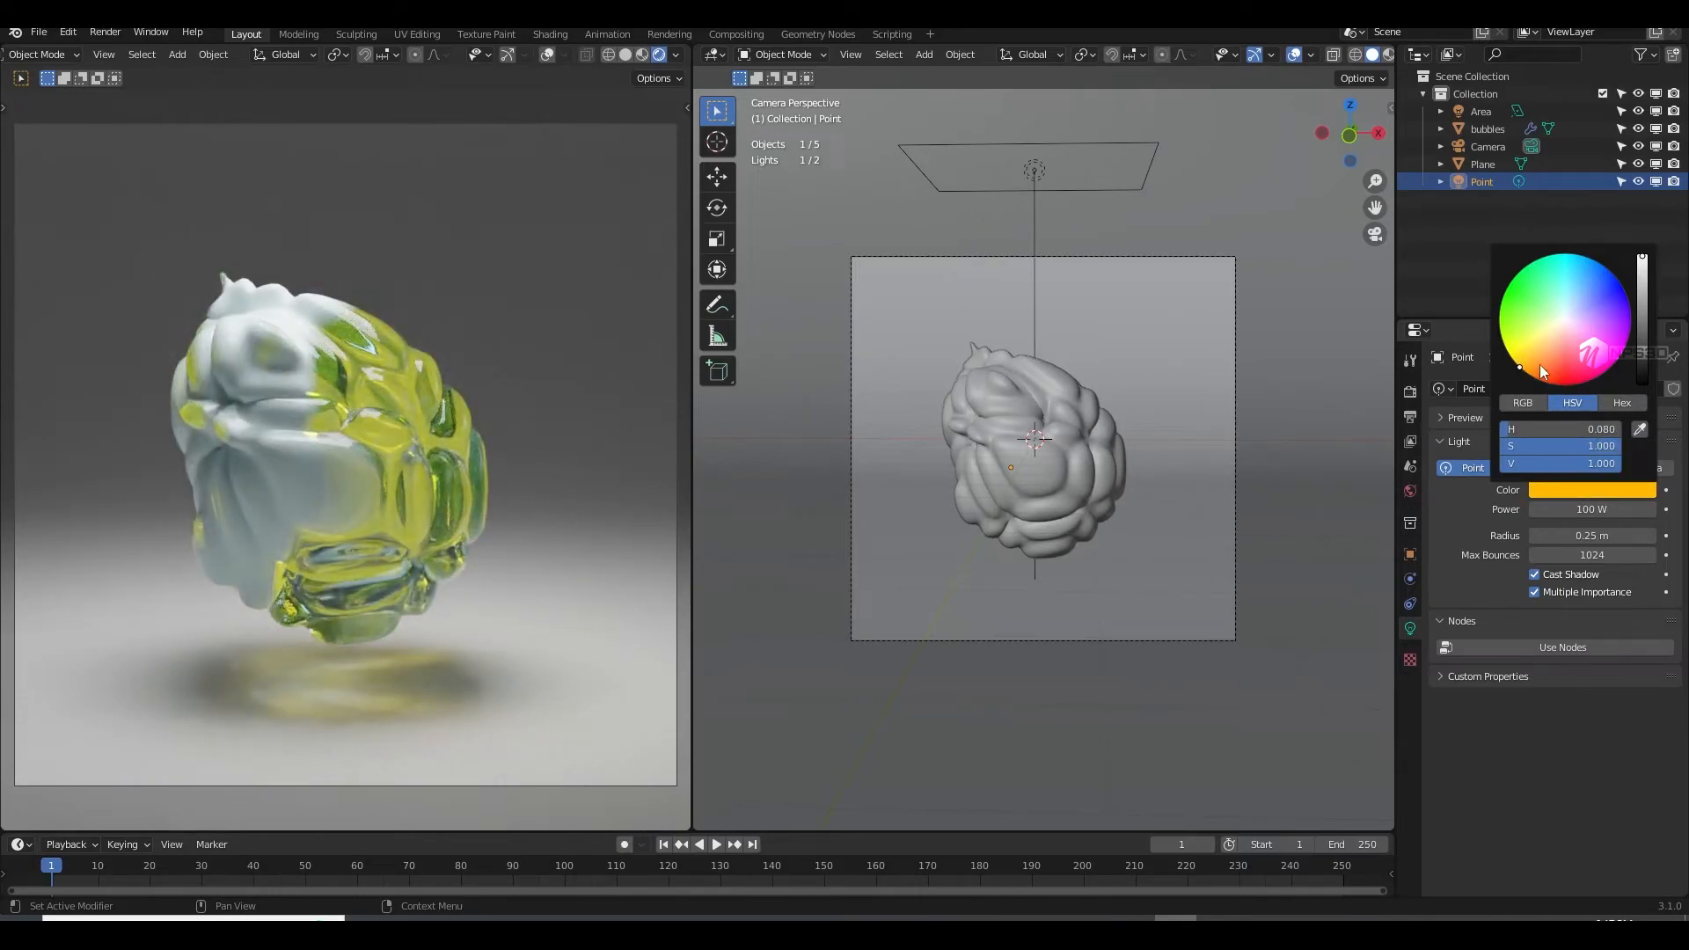
mouse_move(1534, 361)
mouse_down()
mouse_move(1523, 343)
mouse_move(1540, 347)
mouse_move(1527, 363)
mouse_up()
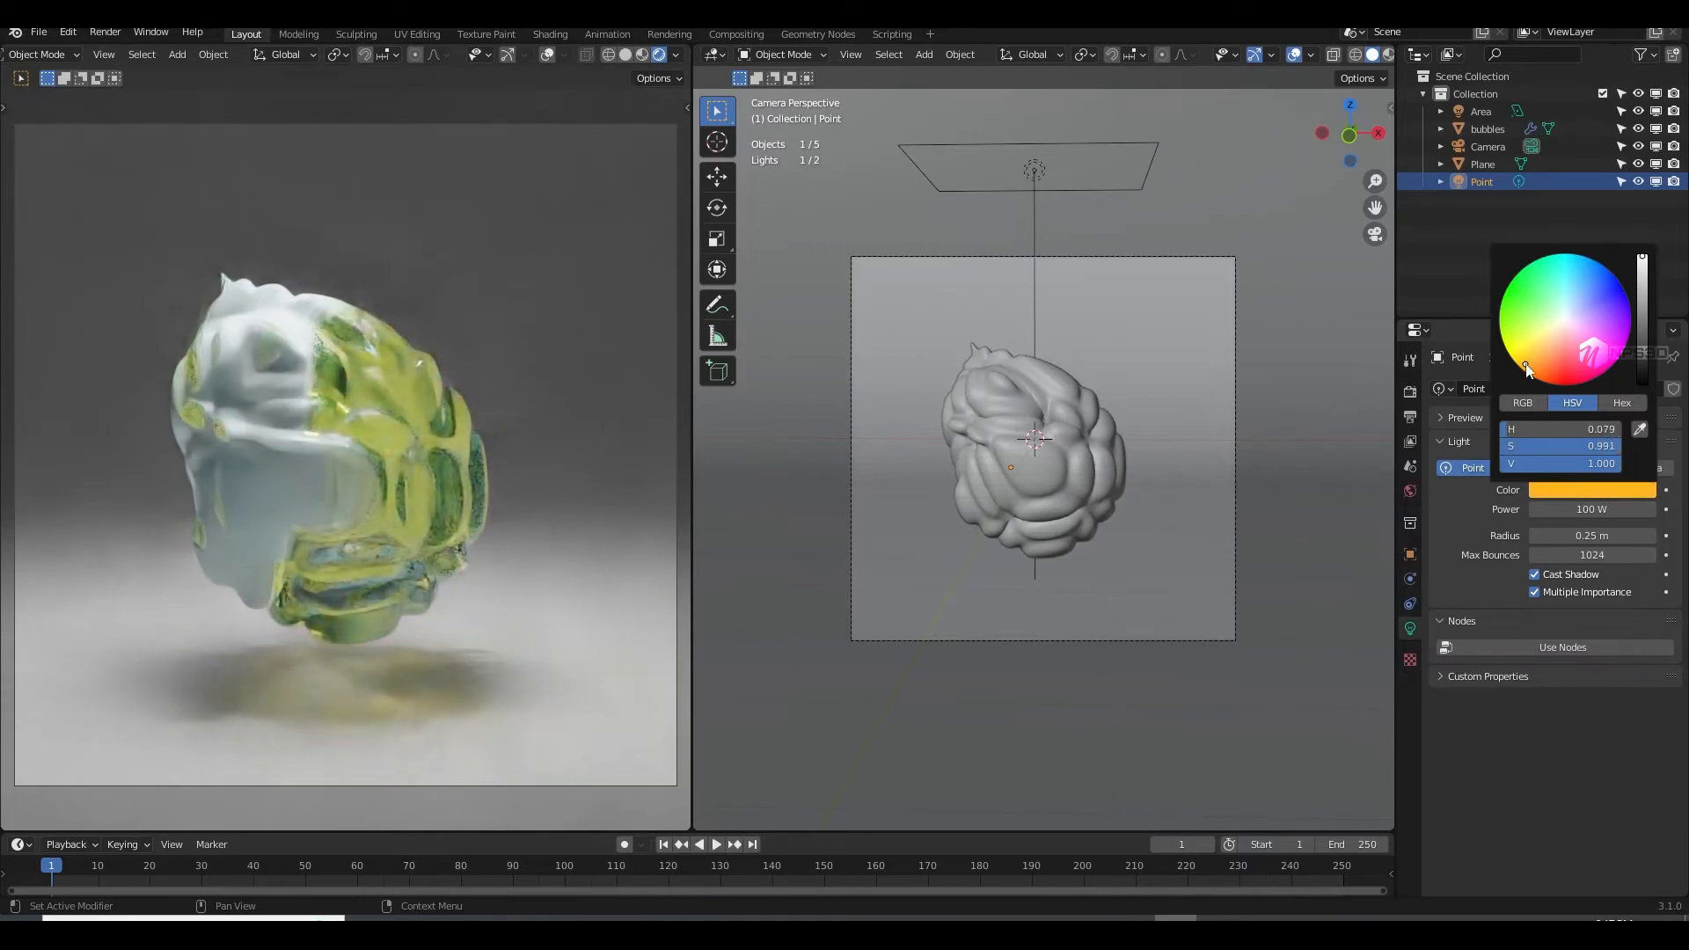
click(1548, 490)
mouse_move(1574, 334)
mouse_down()
mouse_move(1609, 348)
mouse_move(1536, 368)
mouse_move(1559, 384)
mouse_move(1557, 340)
mouse_move(1580, 349)
mouse_move(1556, 350)
mouse_up()
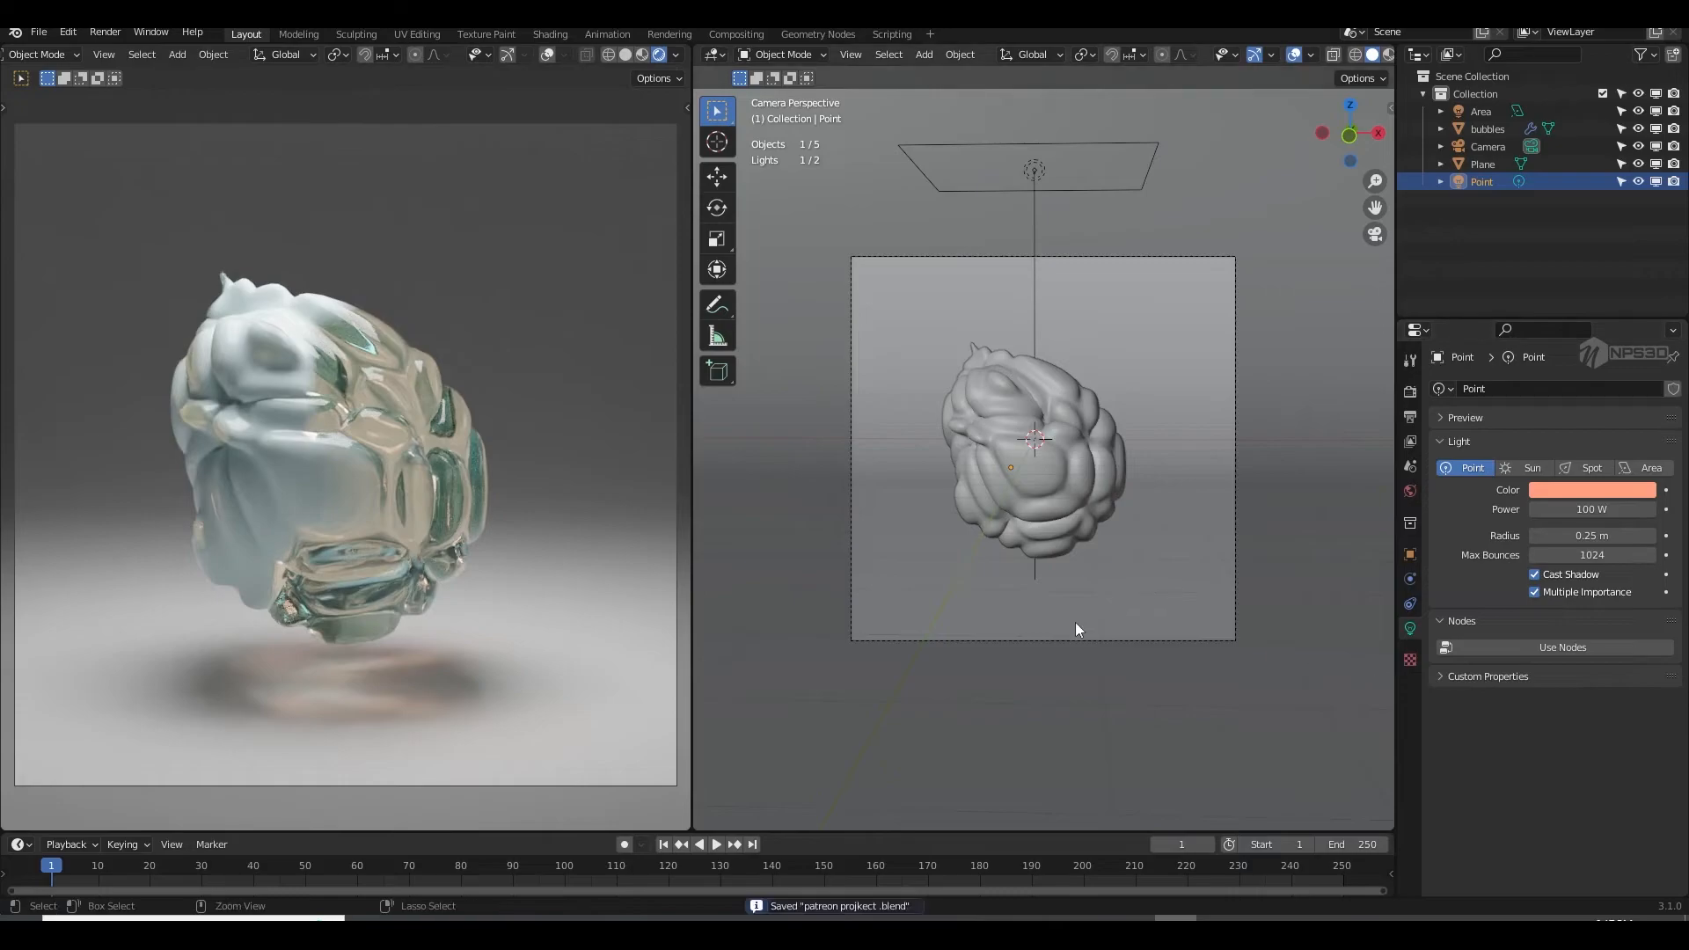
Step: Examine the bubbles object's node tree in the Geometry Node Editor
click(1068, 494)
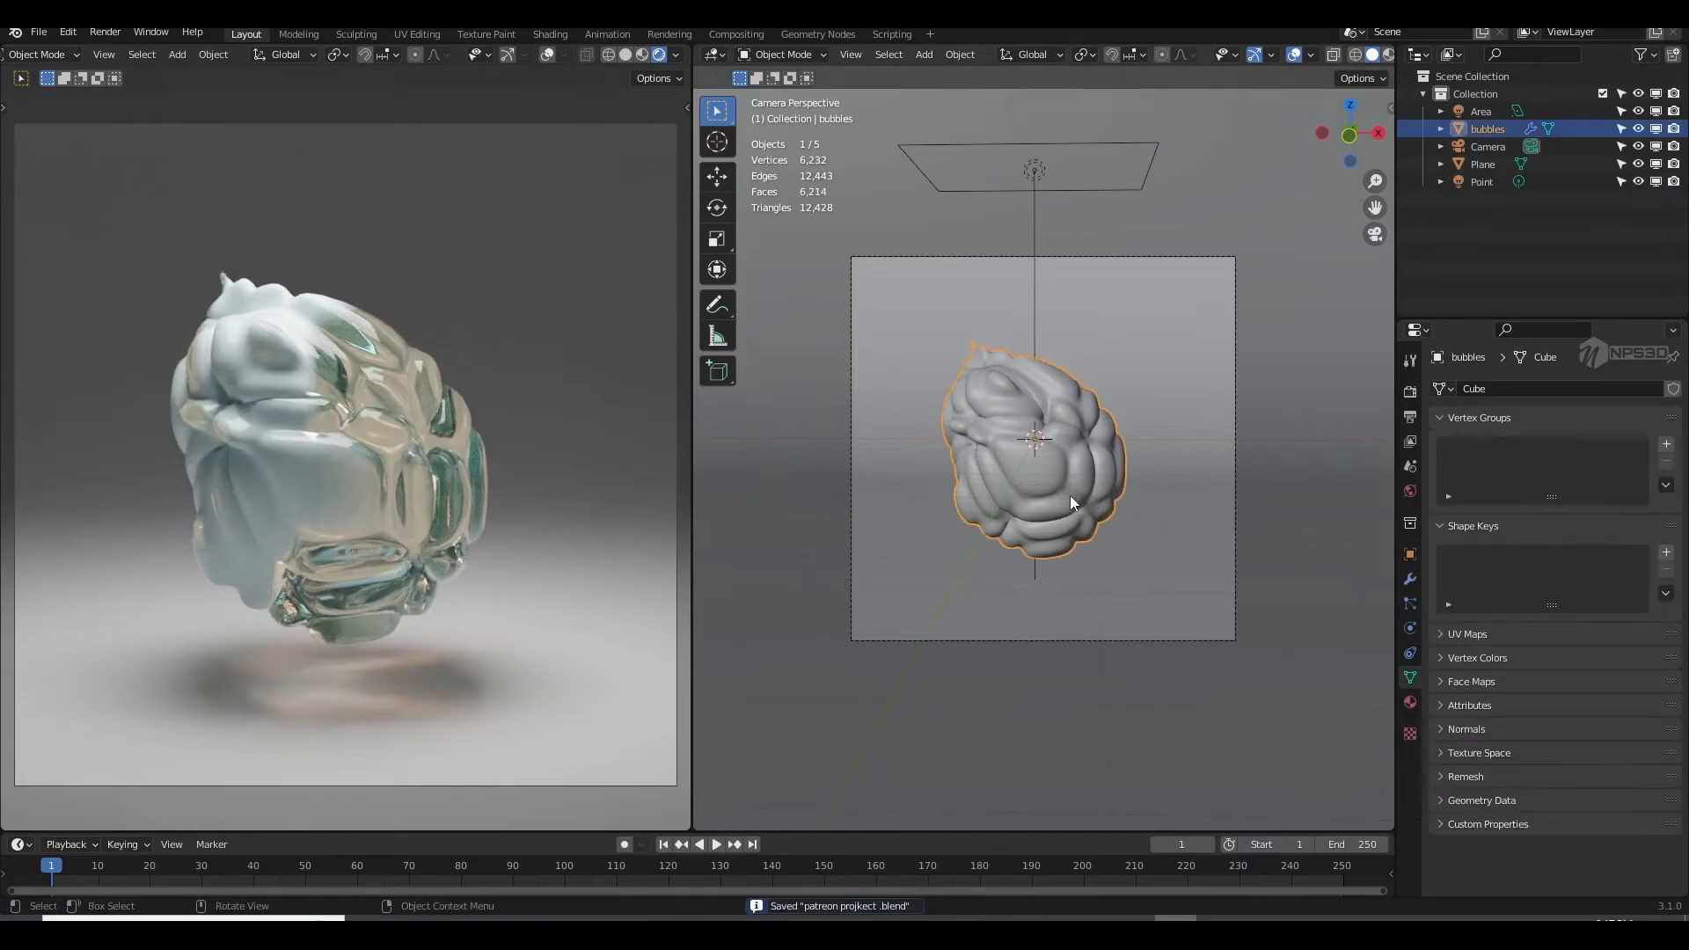
click(714, 56)
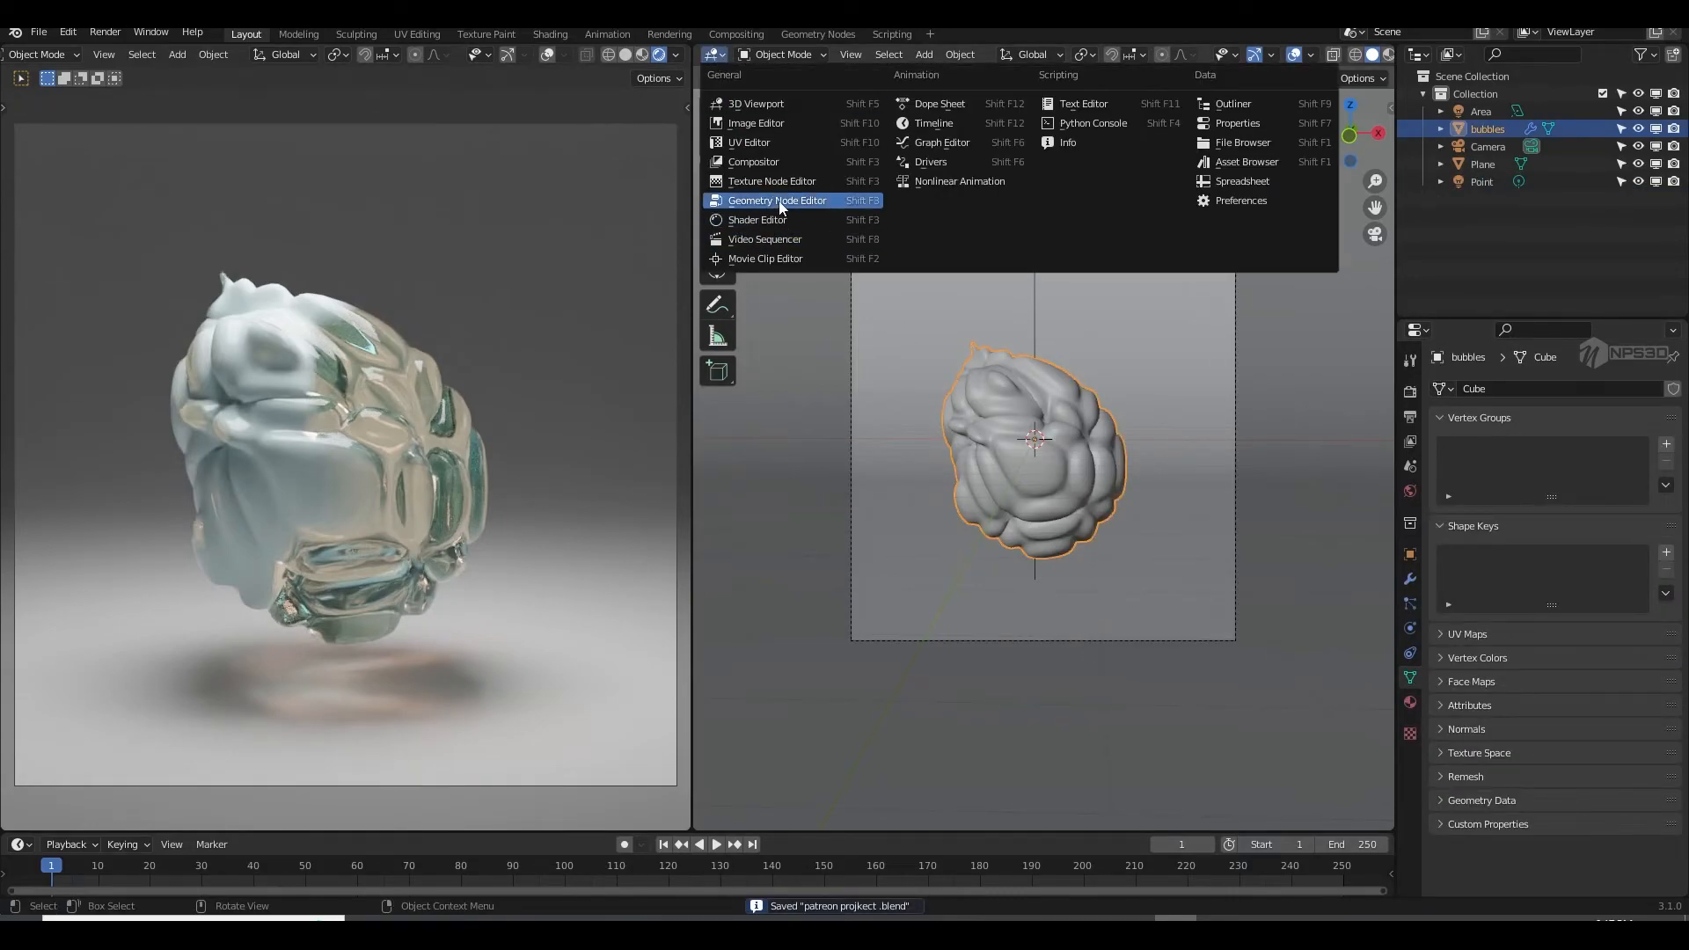
click(782, 199)
middle_drag(1027, 533, 936, 418)
scroll(935, 418, down, 6)
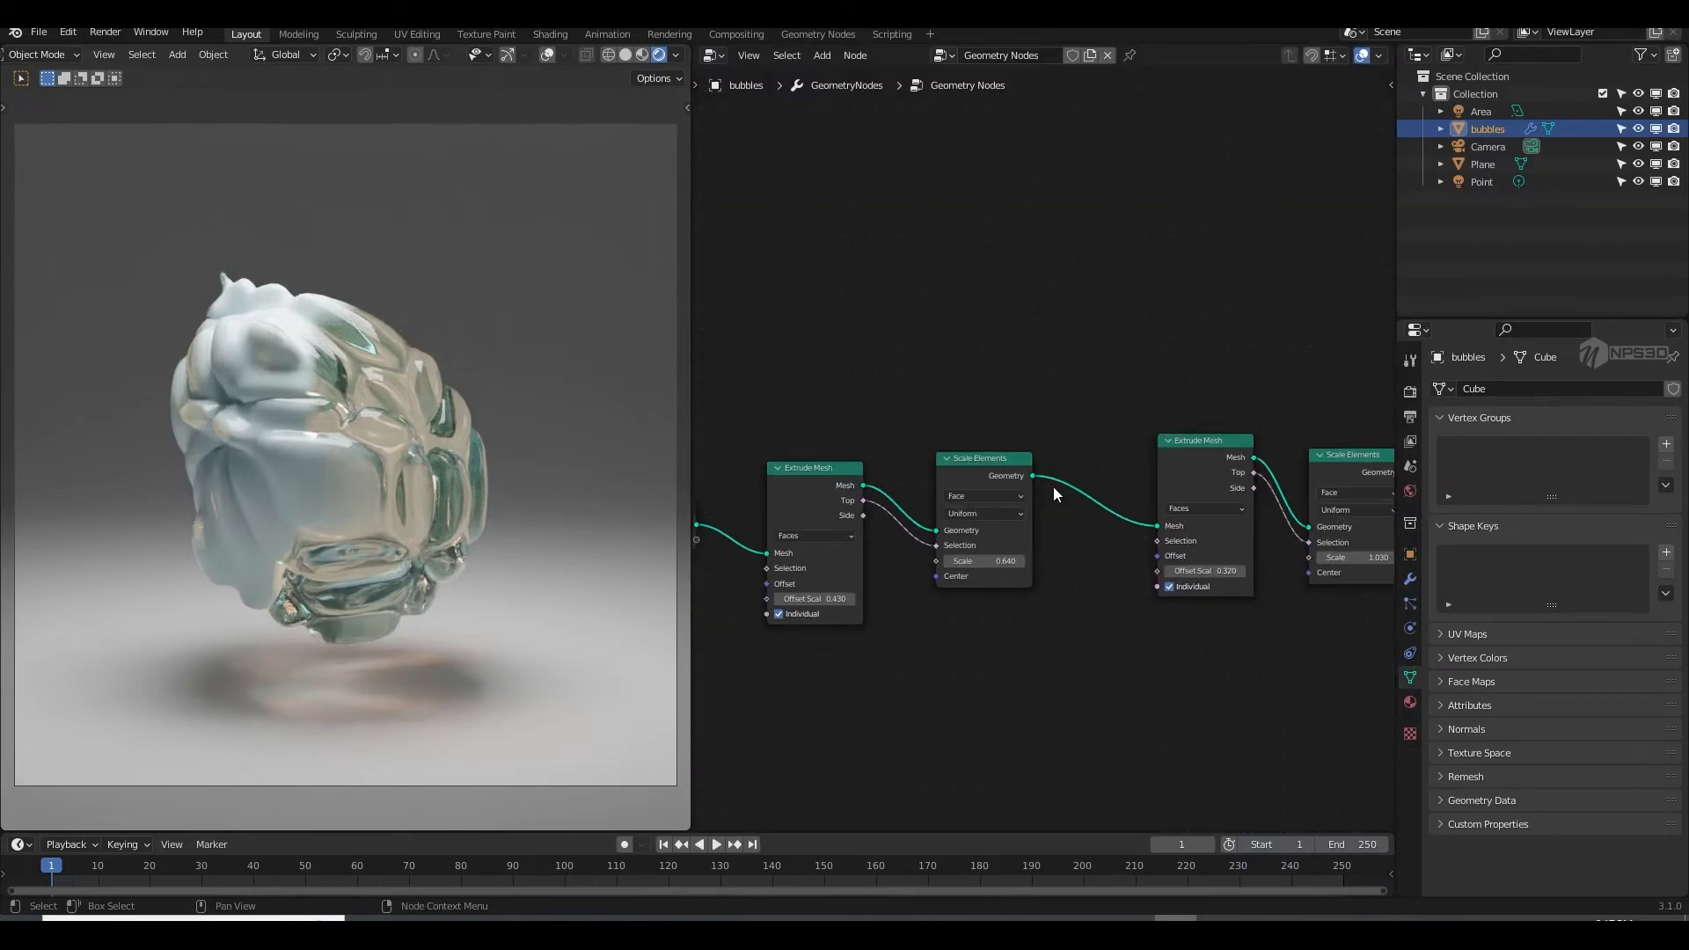
middle_drag(1084, 487, 1020, 431)
Step: Show the bubbles object's glass material in the Shader Editor, set its transmission roughness to 0.105 and save the file
click(715, 55)
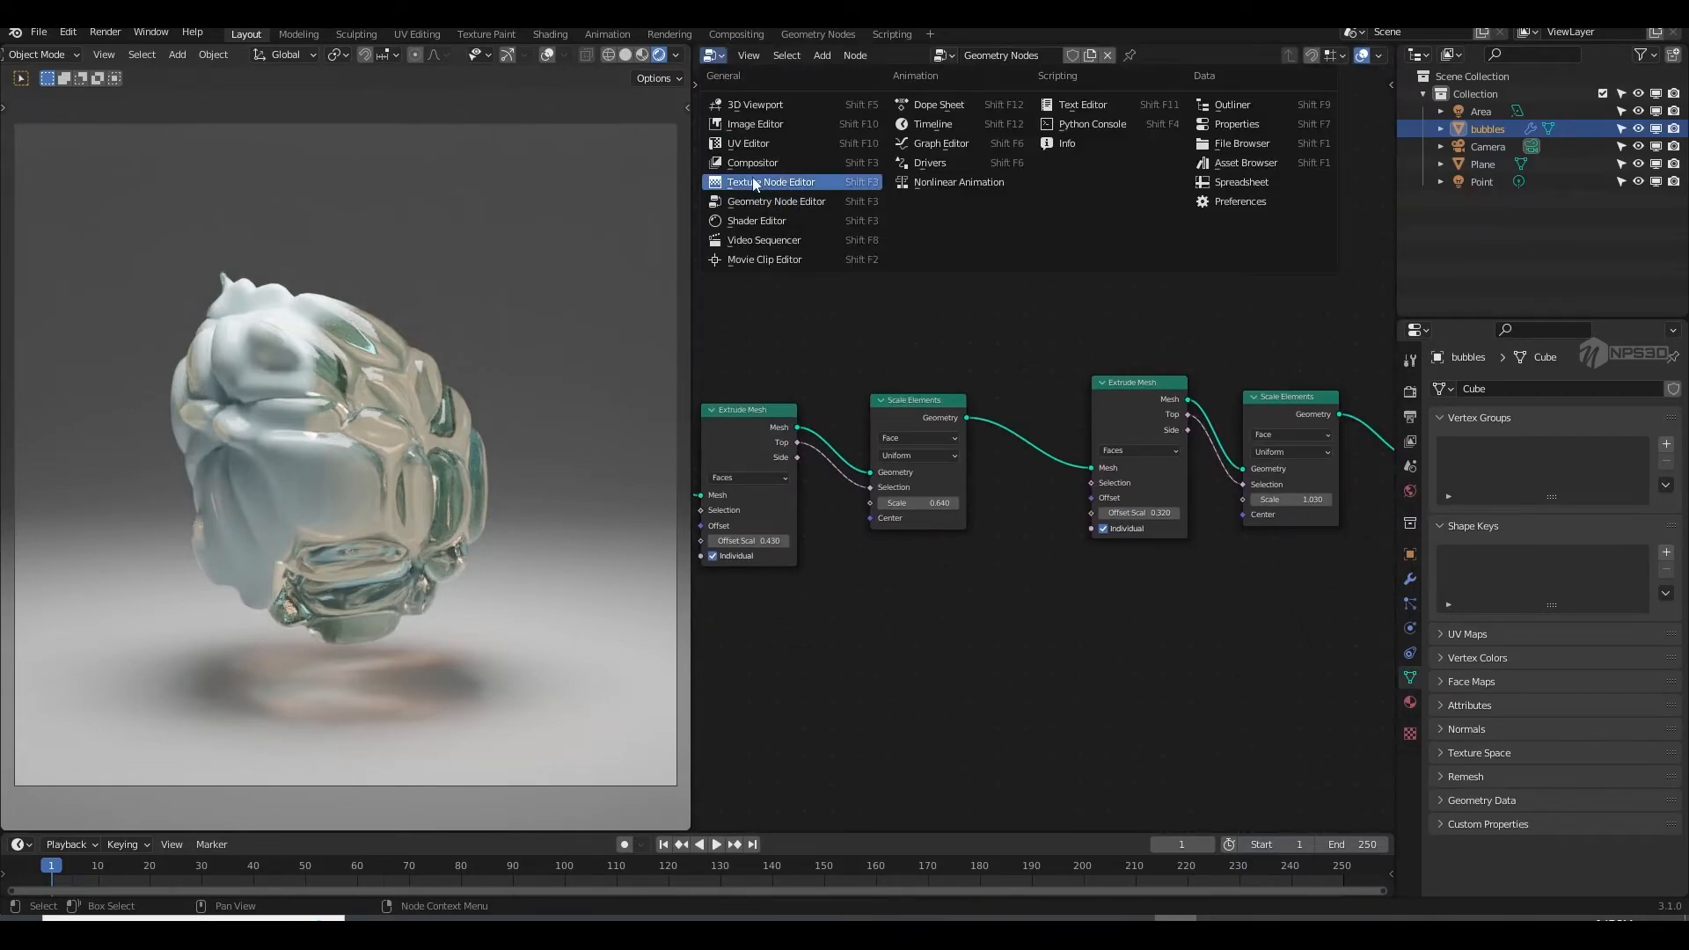
click(778, 215)
scroll(885, 431, down, 4)
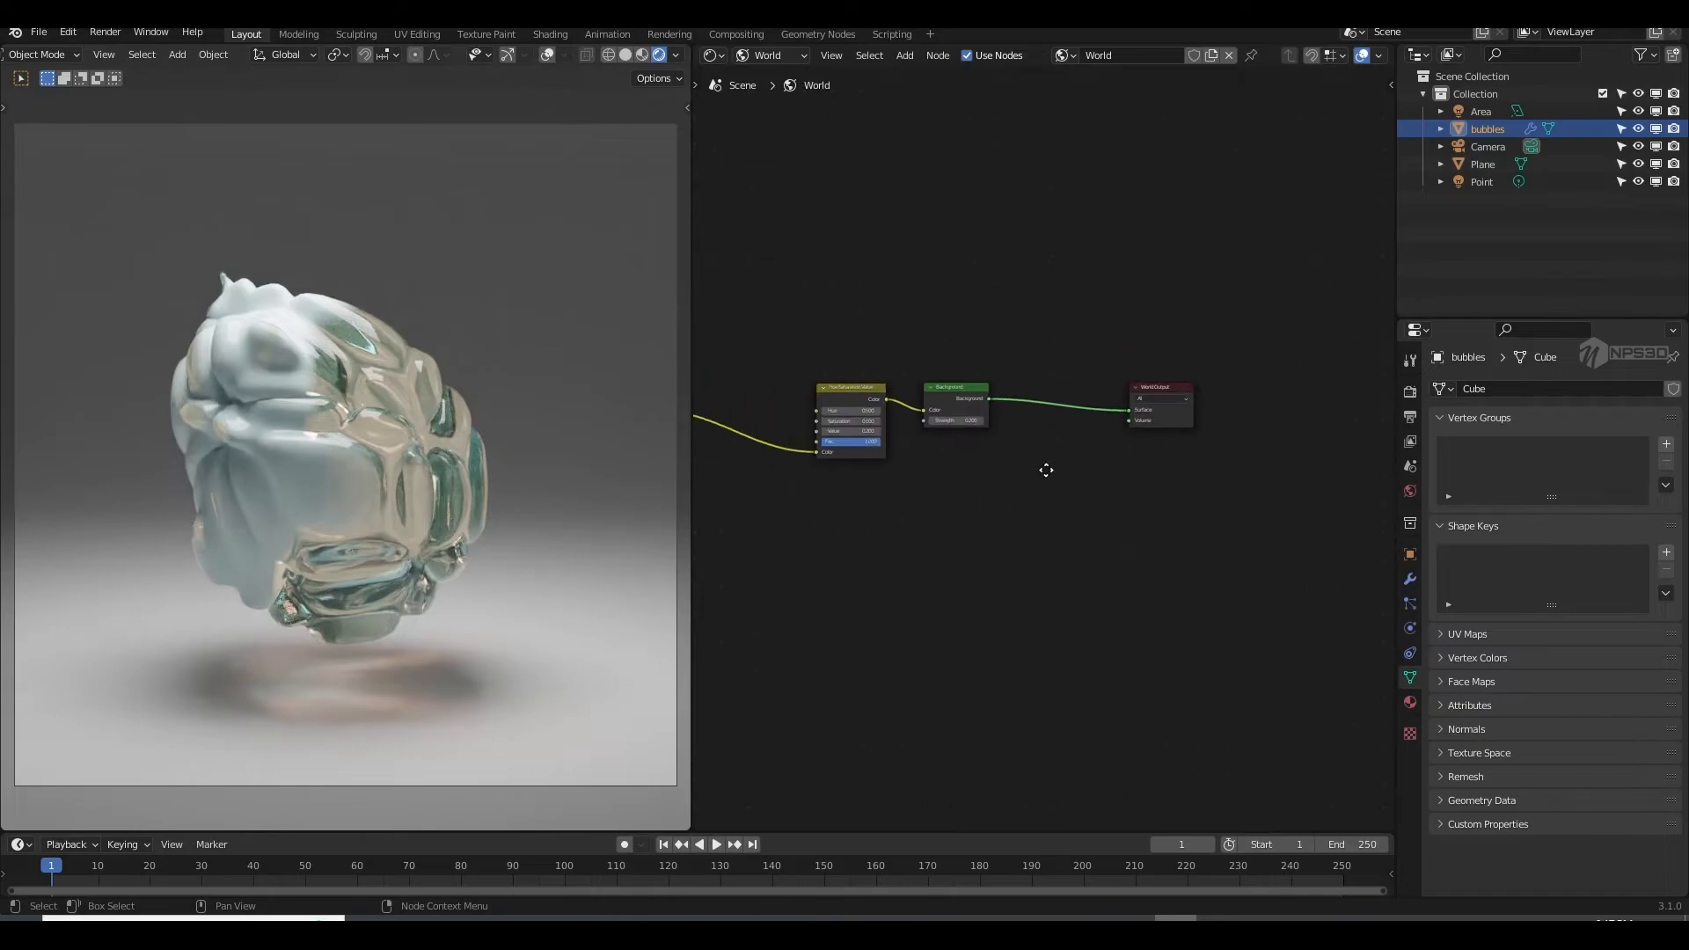
click(772, 75)
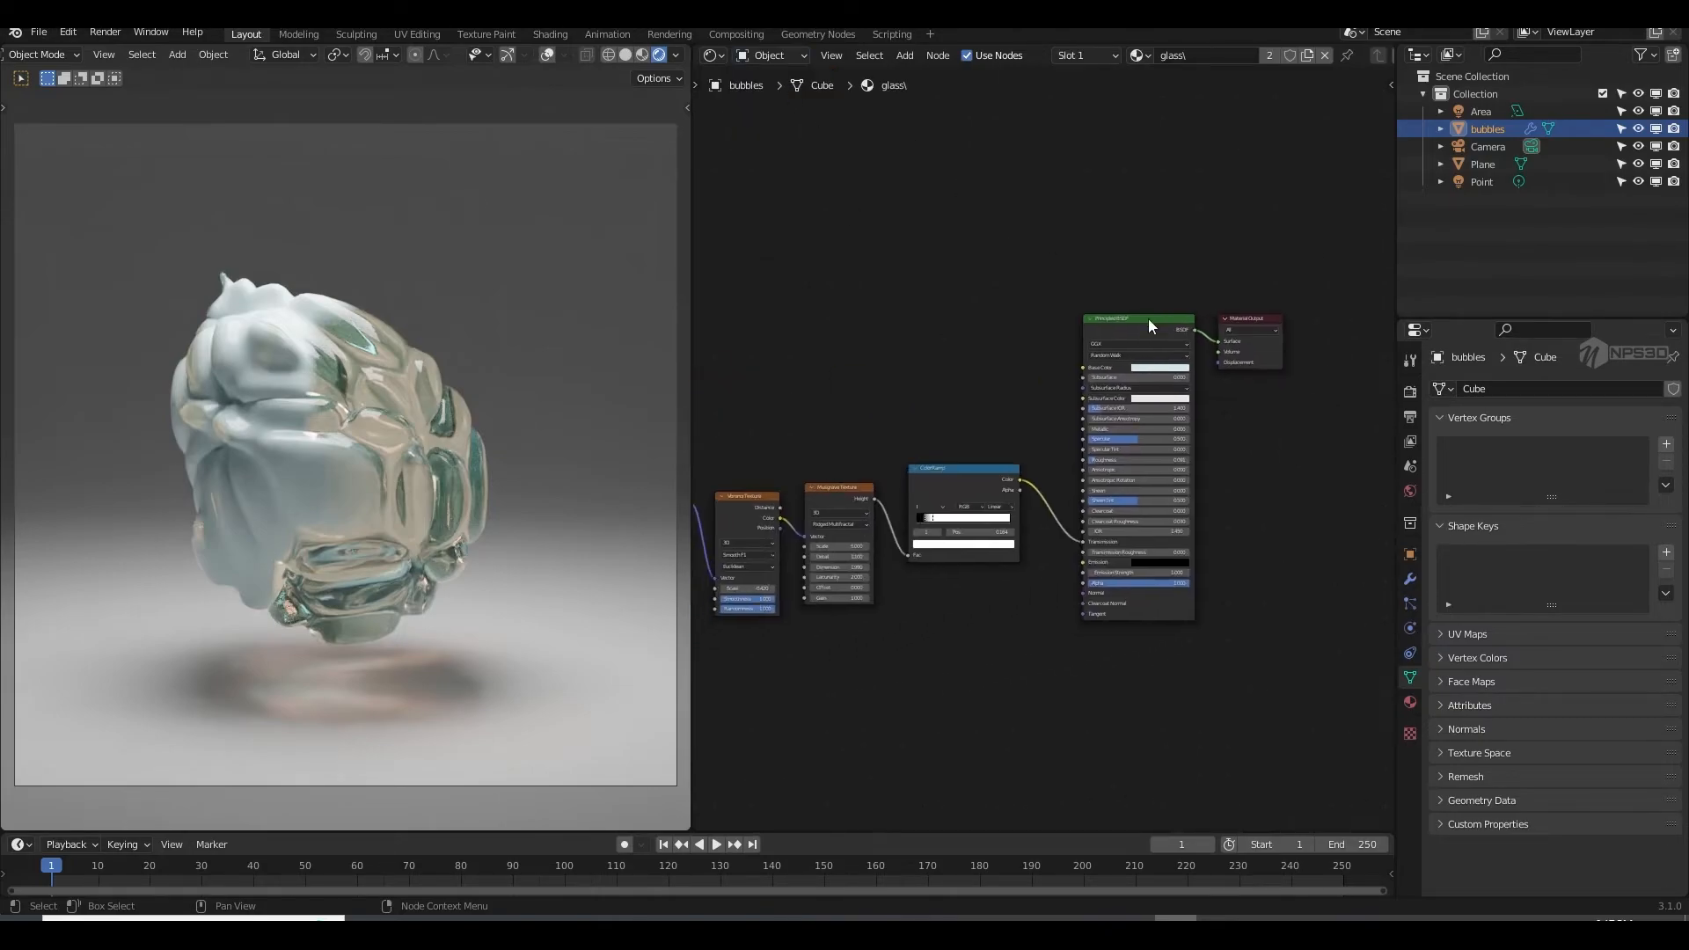
scroll(1146, 319, up, 3)
middle_drag(1063, 562, 1010, 482)
drag(1144, 579, 1168, 579)
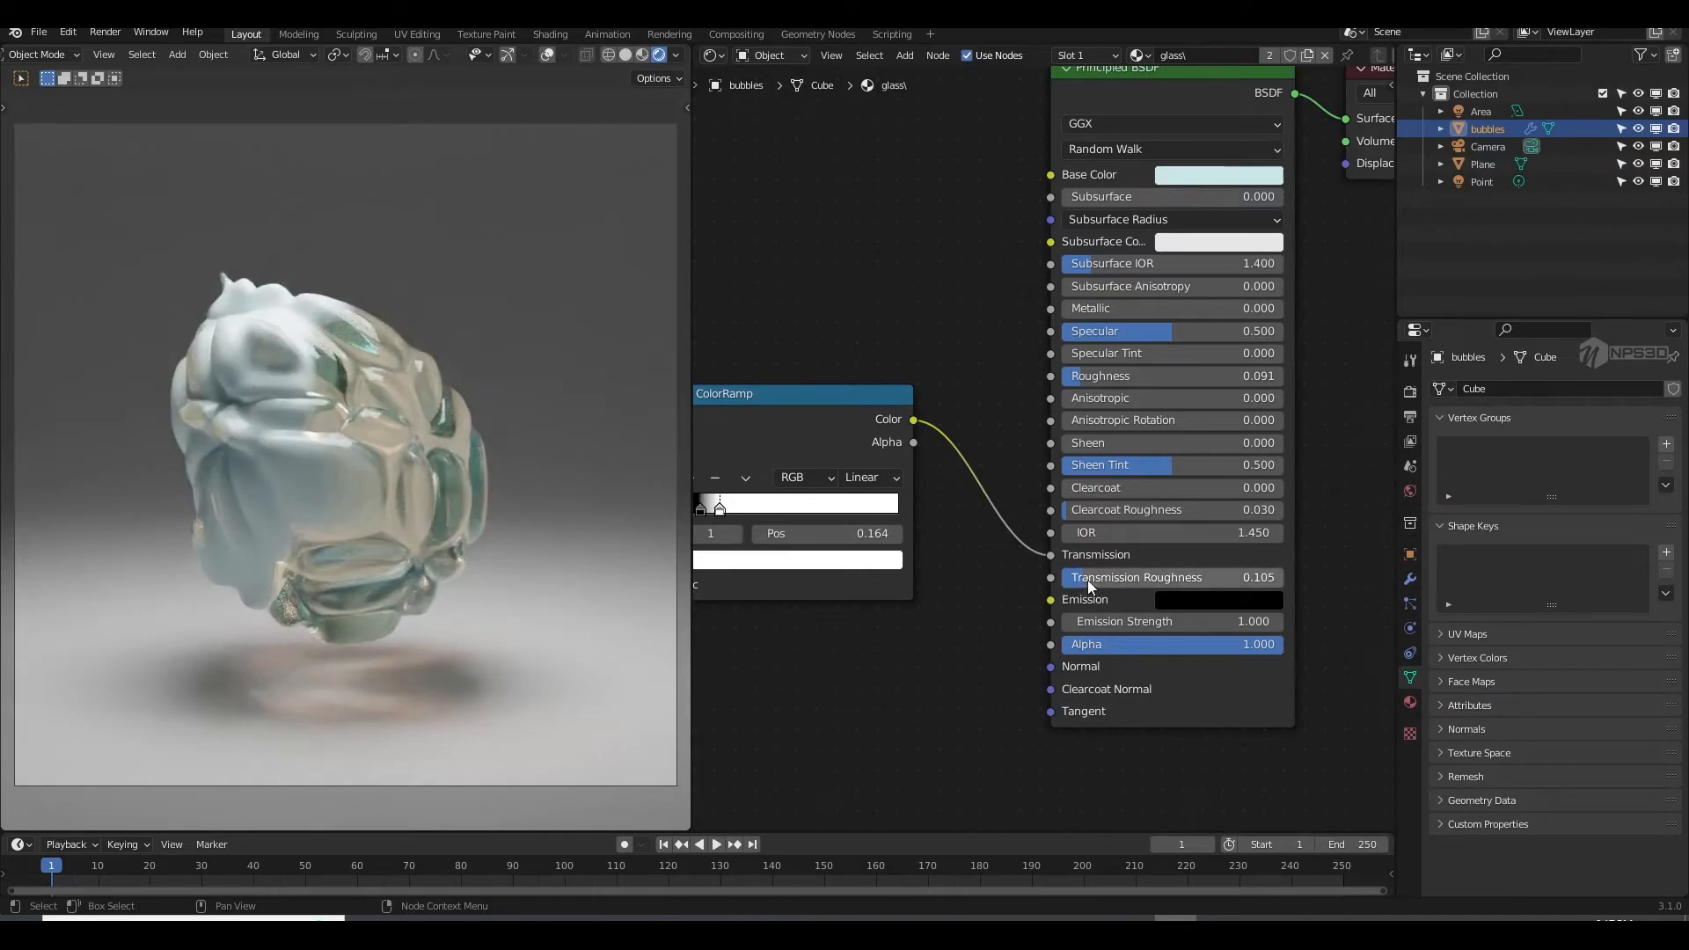
key(ctrl+s)
Step: Change the glass material's base colour to a pale peach pink
middle_drag(915, 645, 965, 550)
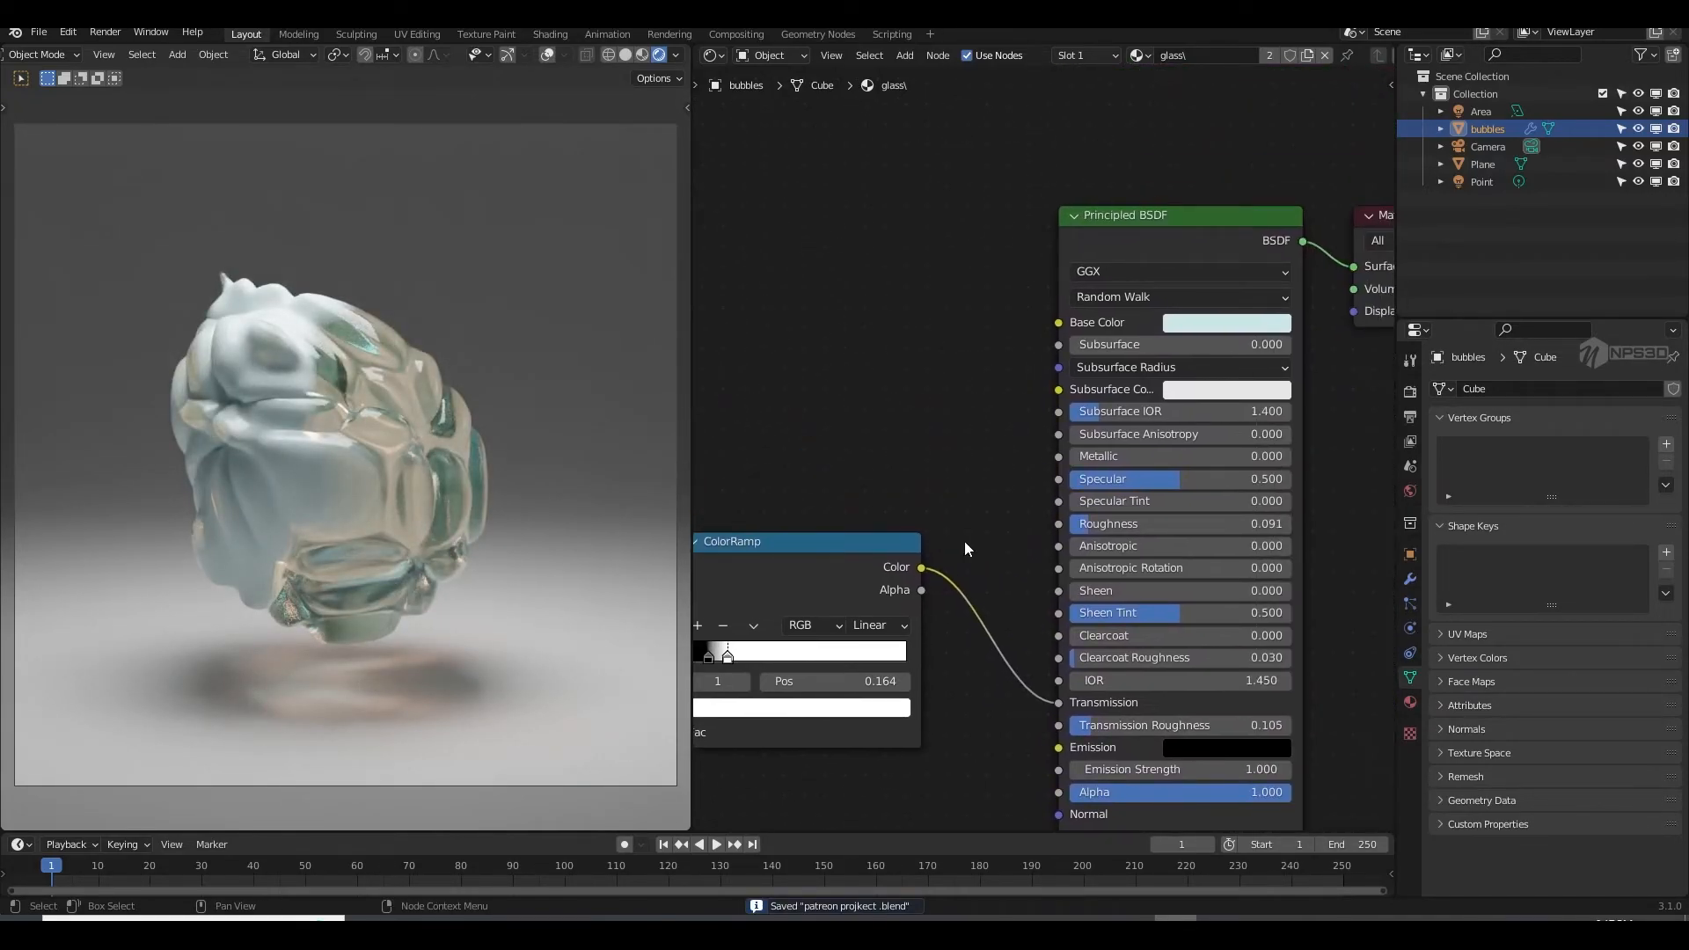
click(1205, 331)
mouse_move(1258, 397)
mouse_down()
mouse_move(1237, 405)
mouse_move(1235, 440)
mouse_up()
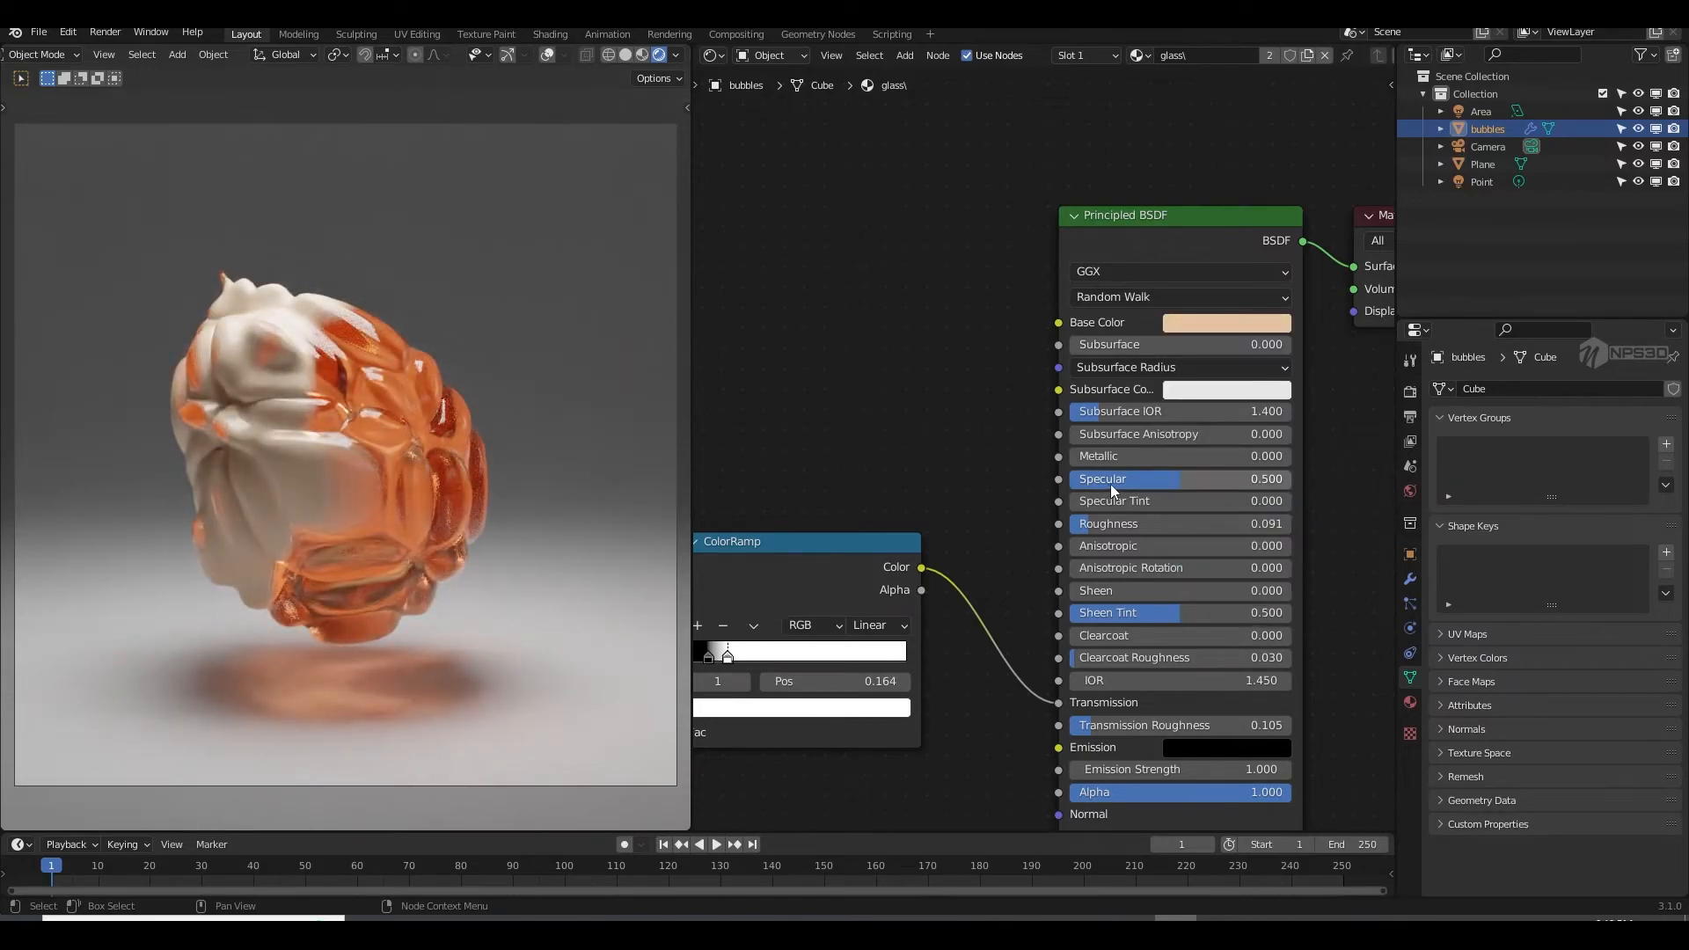
click(1226, 324)
click(1233, 451)
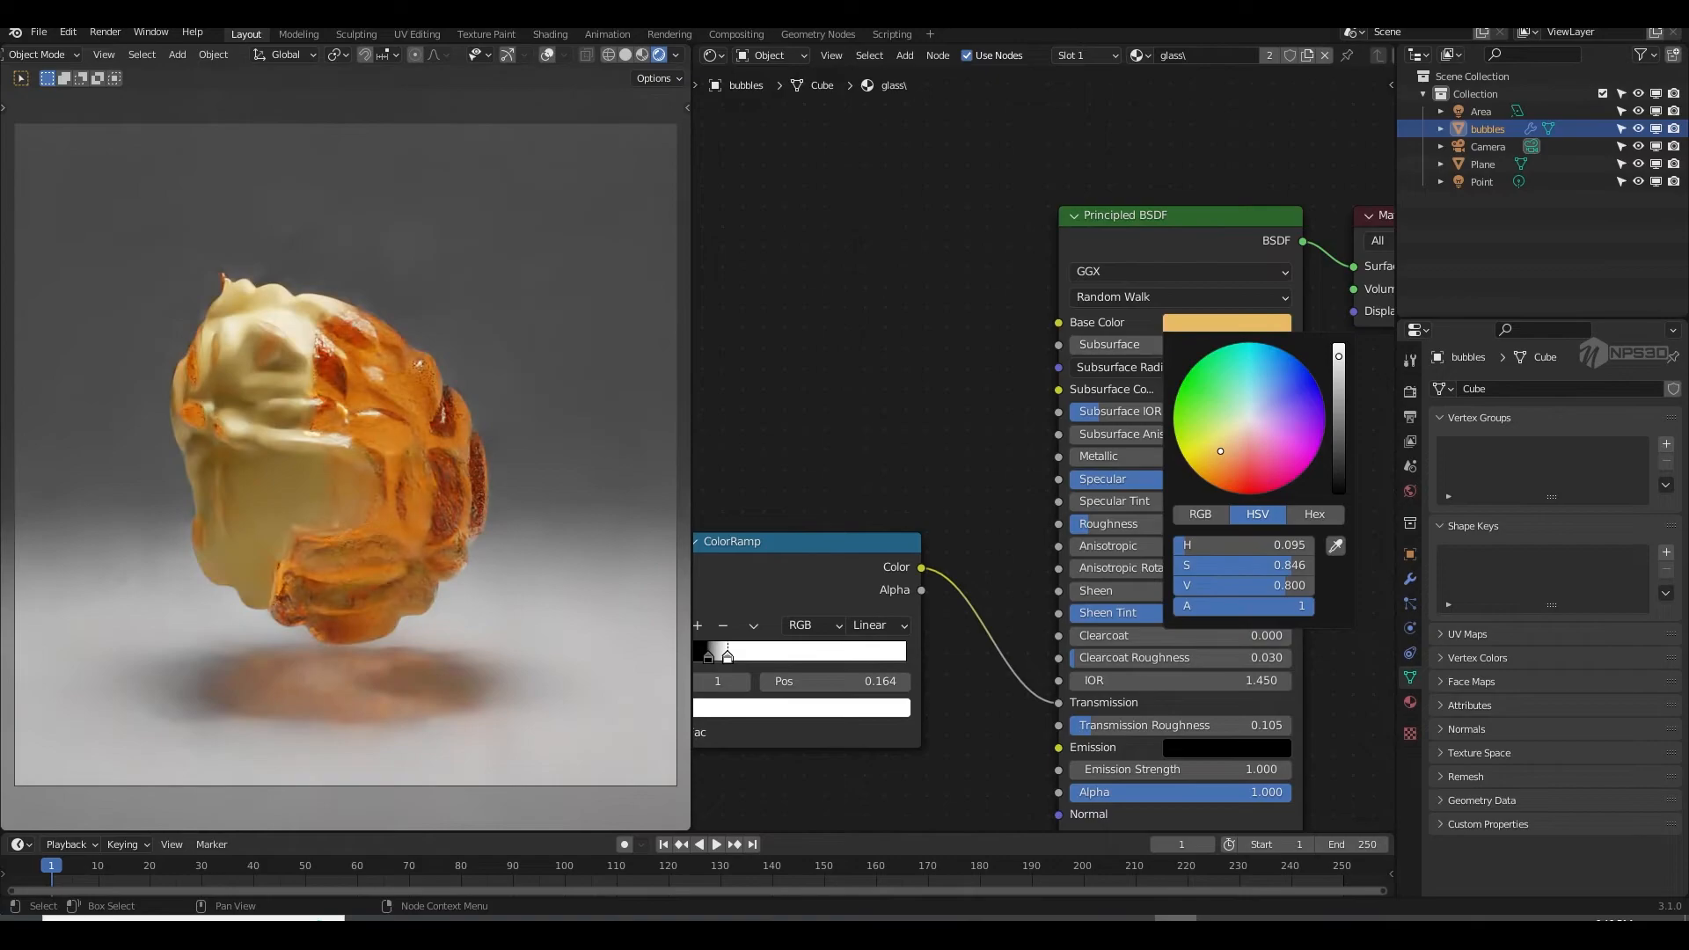
drag(1234, 449, 1243, 434)
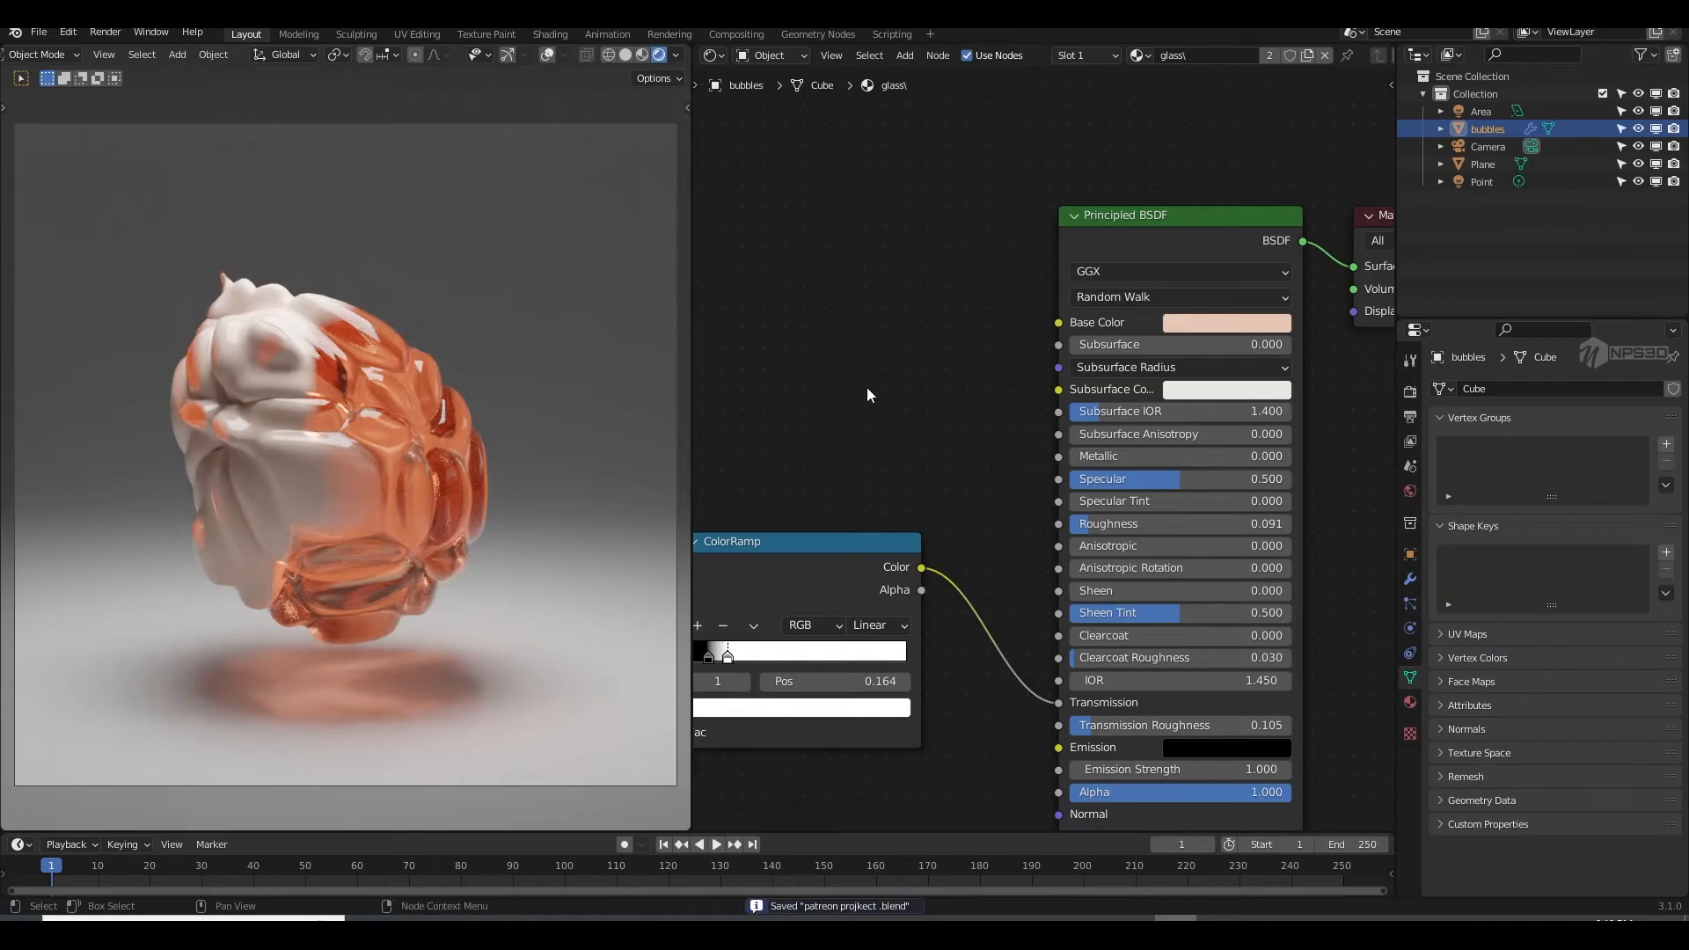
Step: Return to the bubbles object's geometry nodes, adjust the first Extrude Mesh offset scale and set the first Scale Elements scale to 0.420
middle_drag(867, 388, 1074, 318)
click(718, 56)
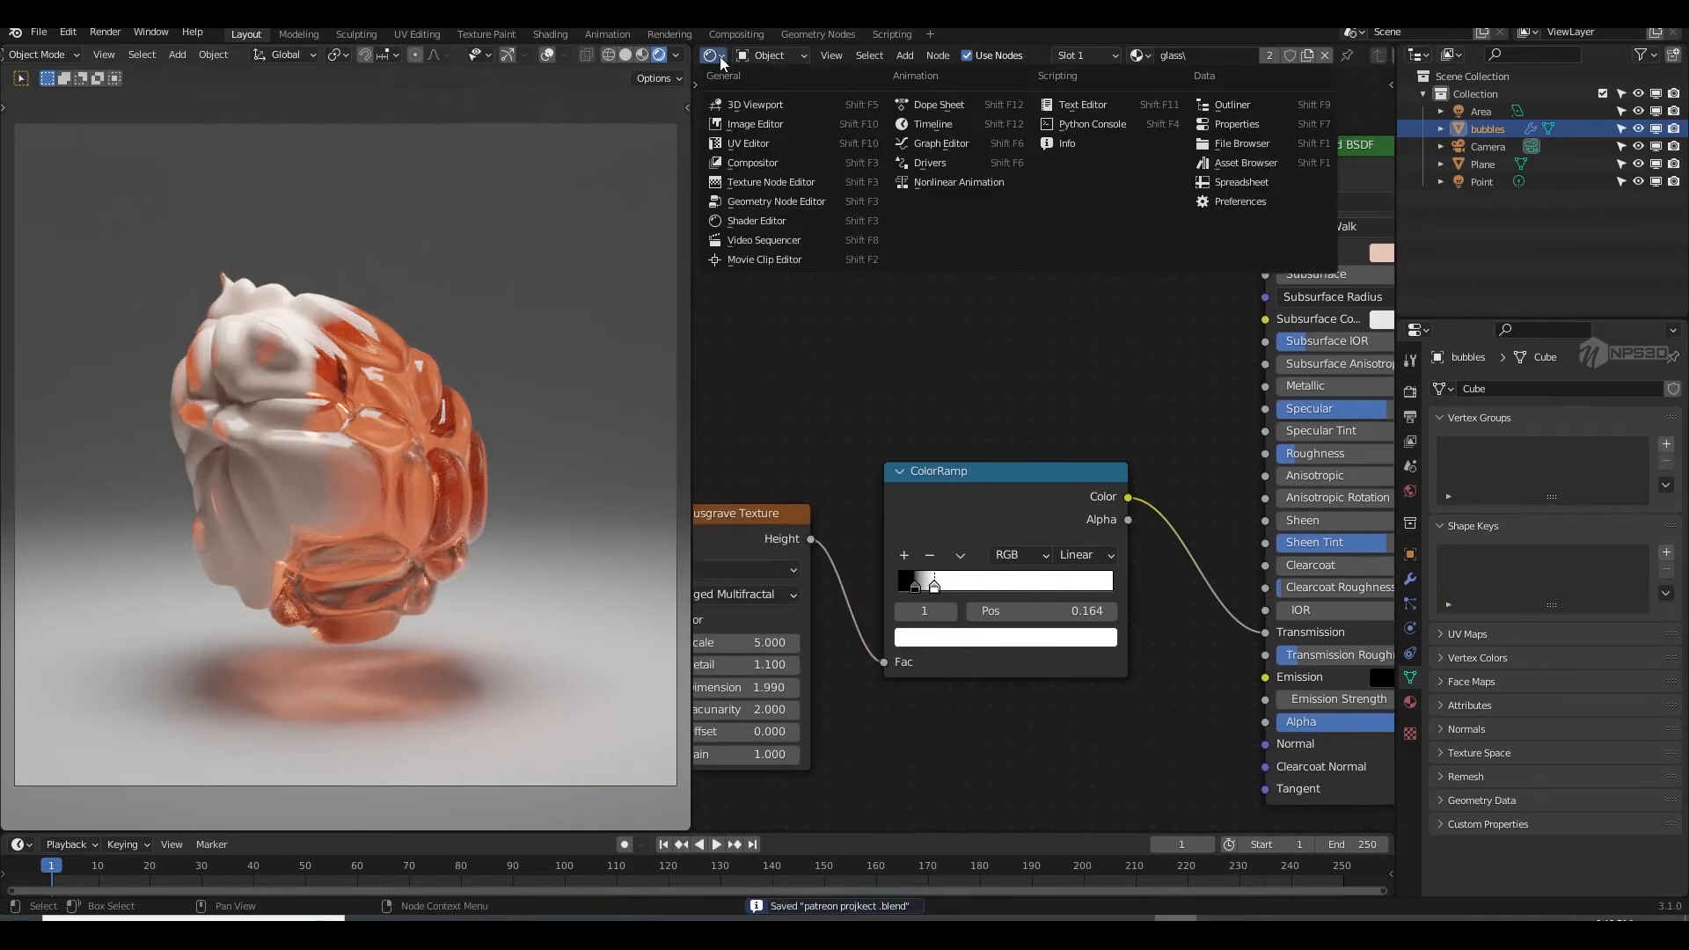
click(766, 203)
middle_drag(913, 349, 851, 325)
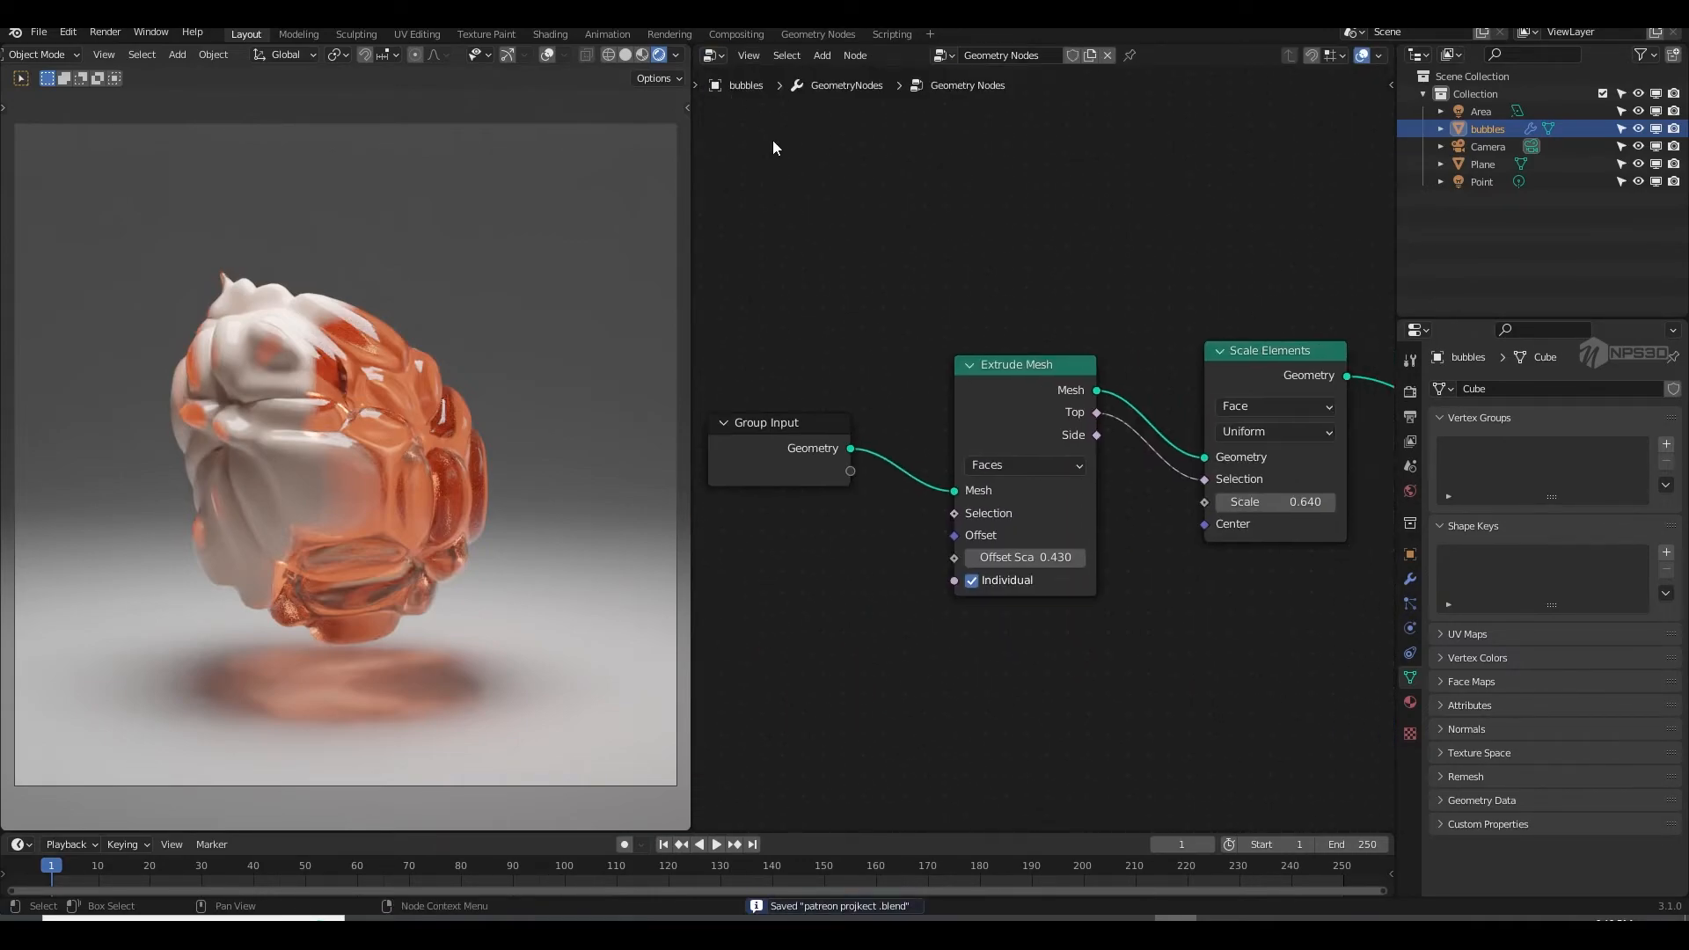
middle_drag(941, 279, 870, 278)
mouse_move(992, 551)
mouse_down()
mouse_move(932, 551)
mouse_move(976, 555)
mouse_up()
drag(1161, 500, 1100, 500)
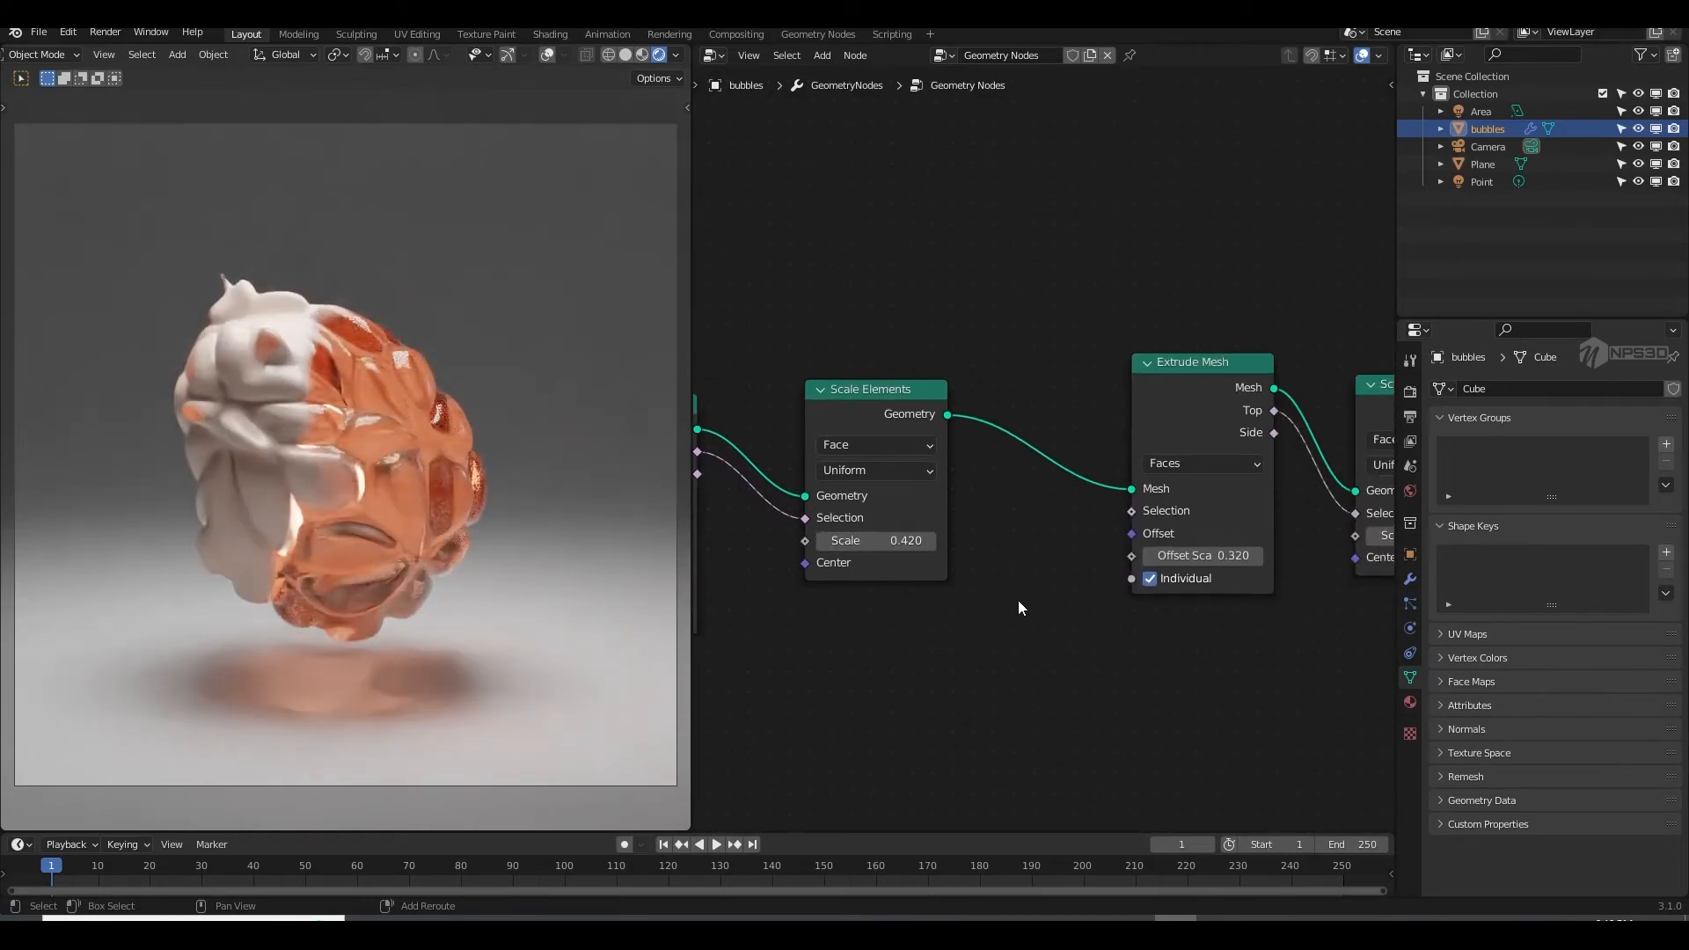
Step: Try an offset scale of 0.510 on the second Extrude Mesh node and 0.640 on the first
middle_drag(1018, 603, 912, 603)
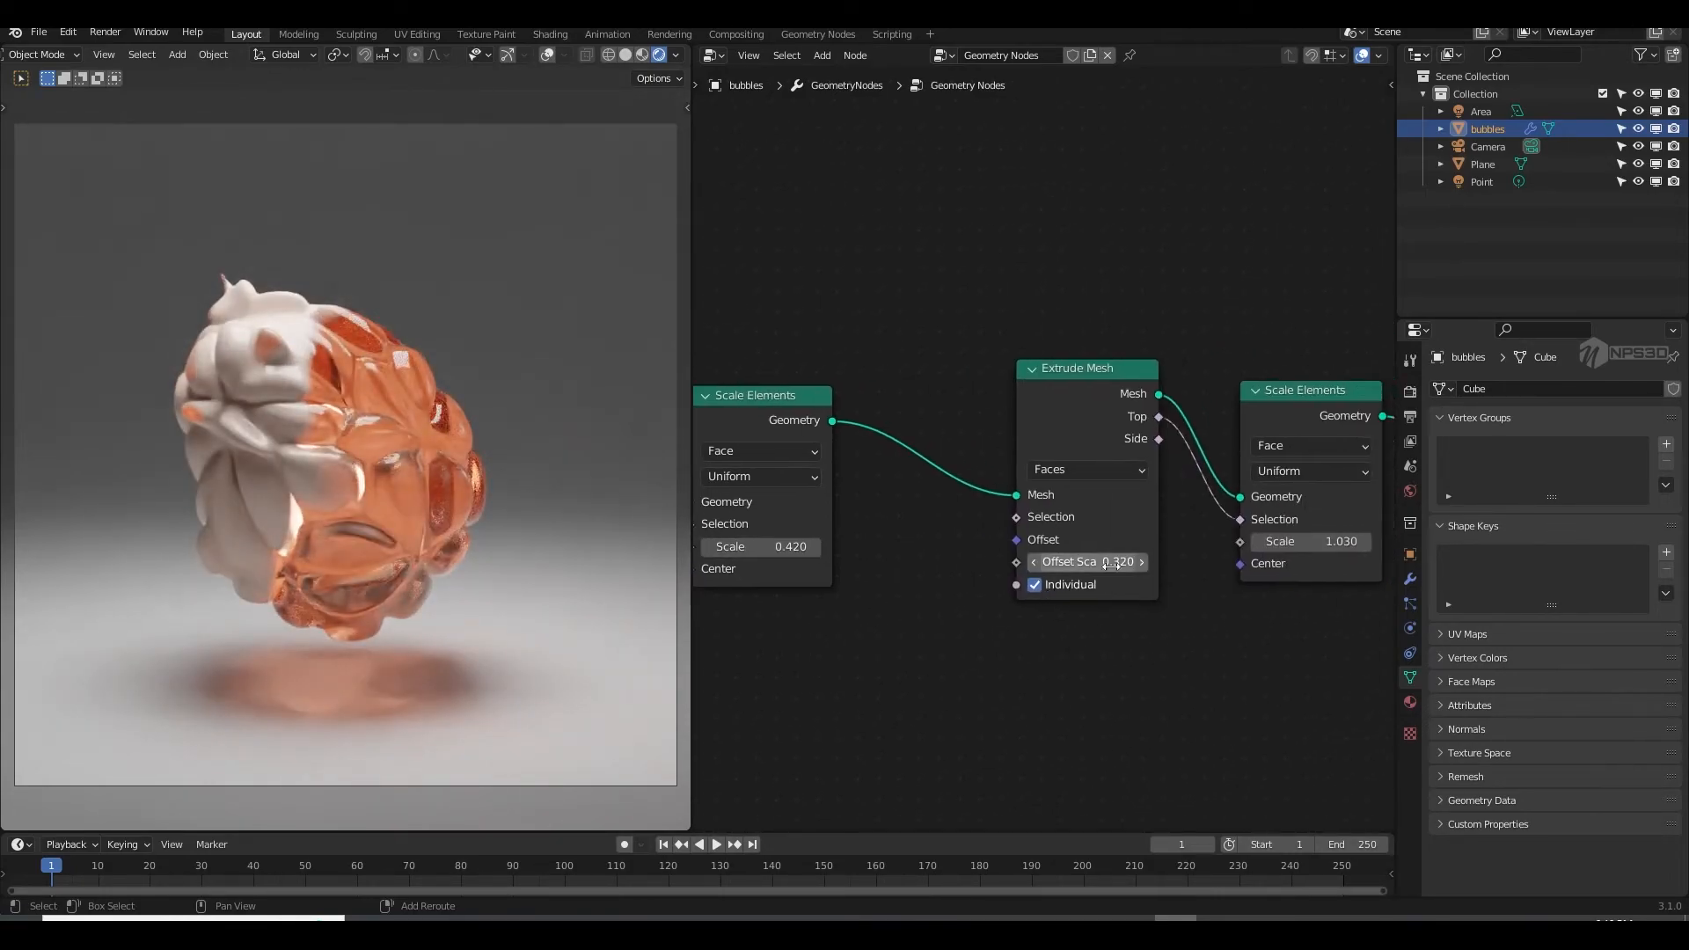
drag(1088, 562, 1096, 562)
middle_drag(819, 590, 1165, 578)
drag(906, 590, 940, 590)
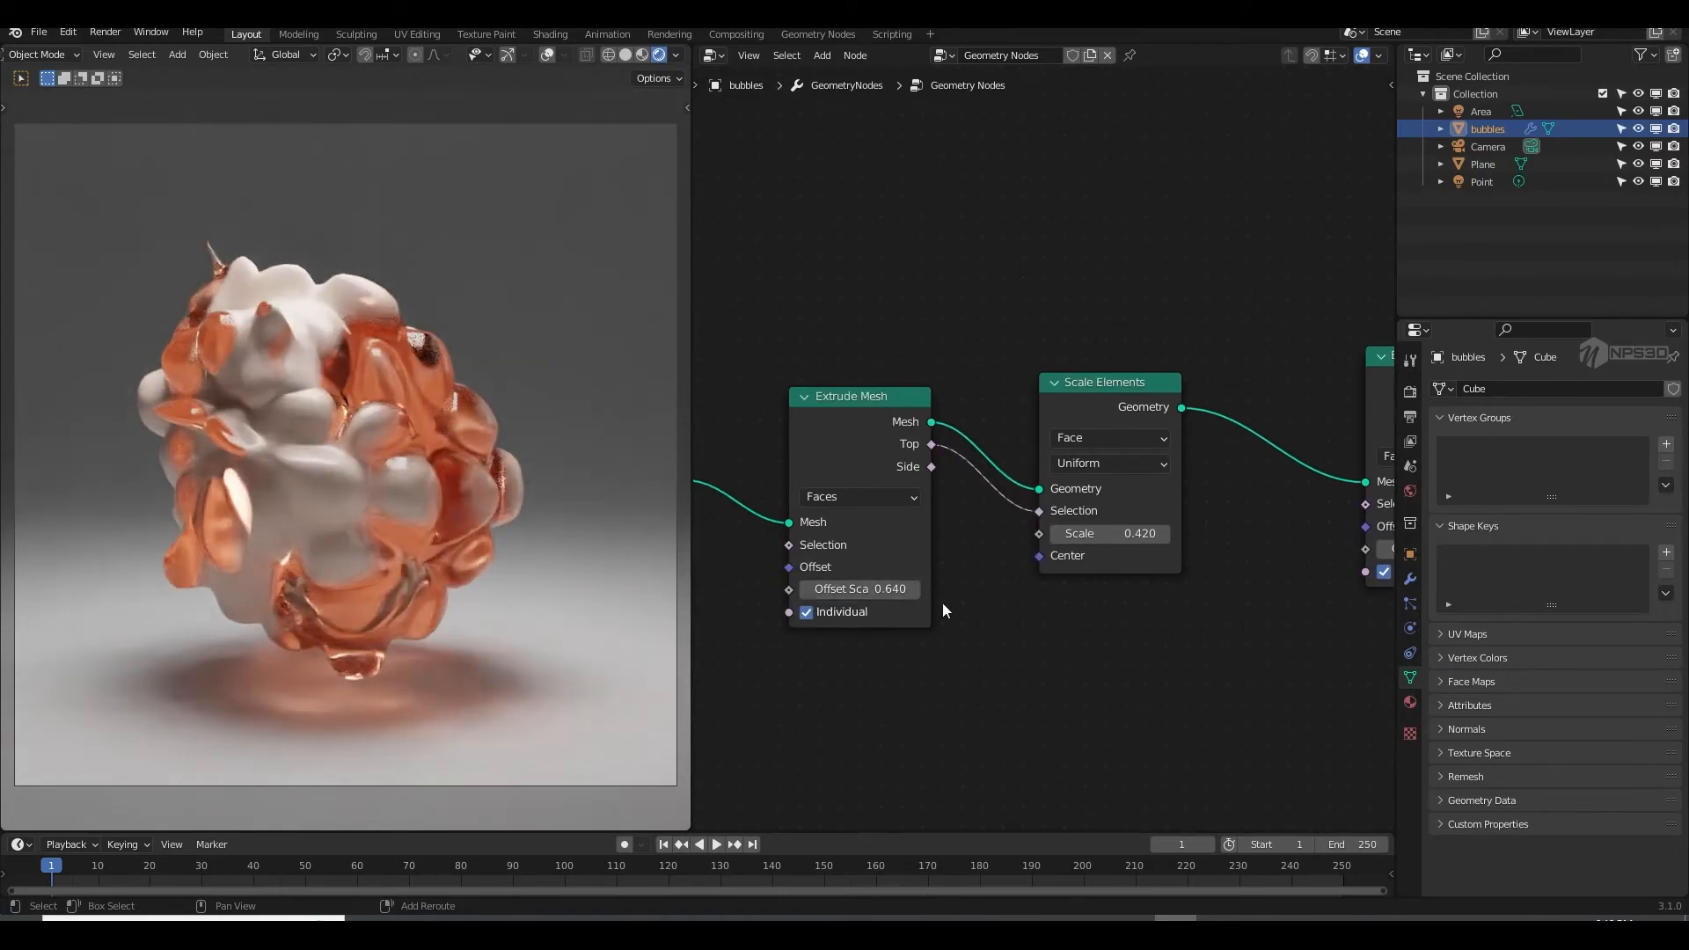
Step: Set the first Scale Elements scale to 0.700 and the first Extrude Mesh offset scale to 0.370, saving the file
drag(1084, 534, 1143, 533)
drag(908, 597, 855, 597)
key(ctrl+s)
Step: Set the offset scale to 0.350 on the second Extrude Mesh node and 0.470 on the first
scroll(1089, 647, down, 3)
middle_drag(1116, 639, 1058, 625)
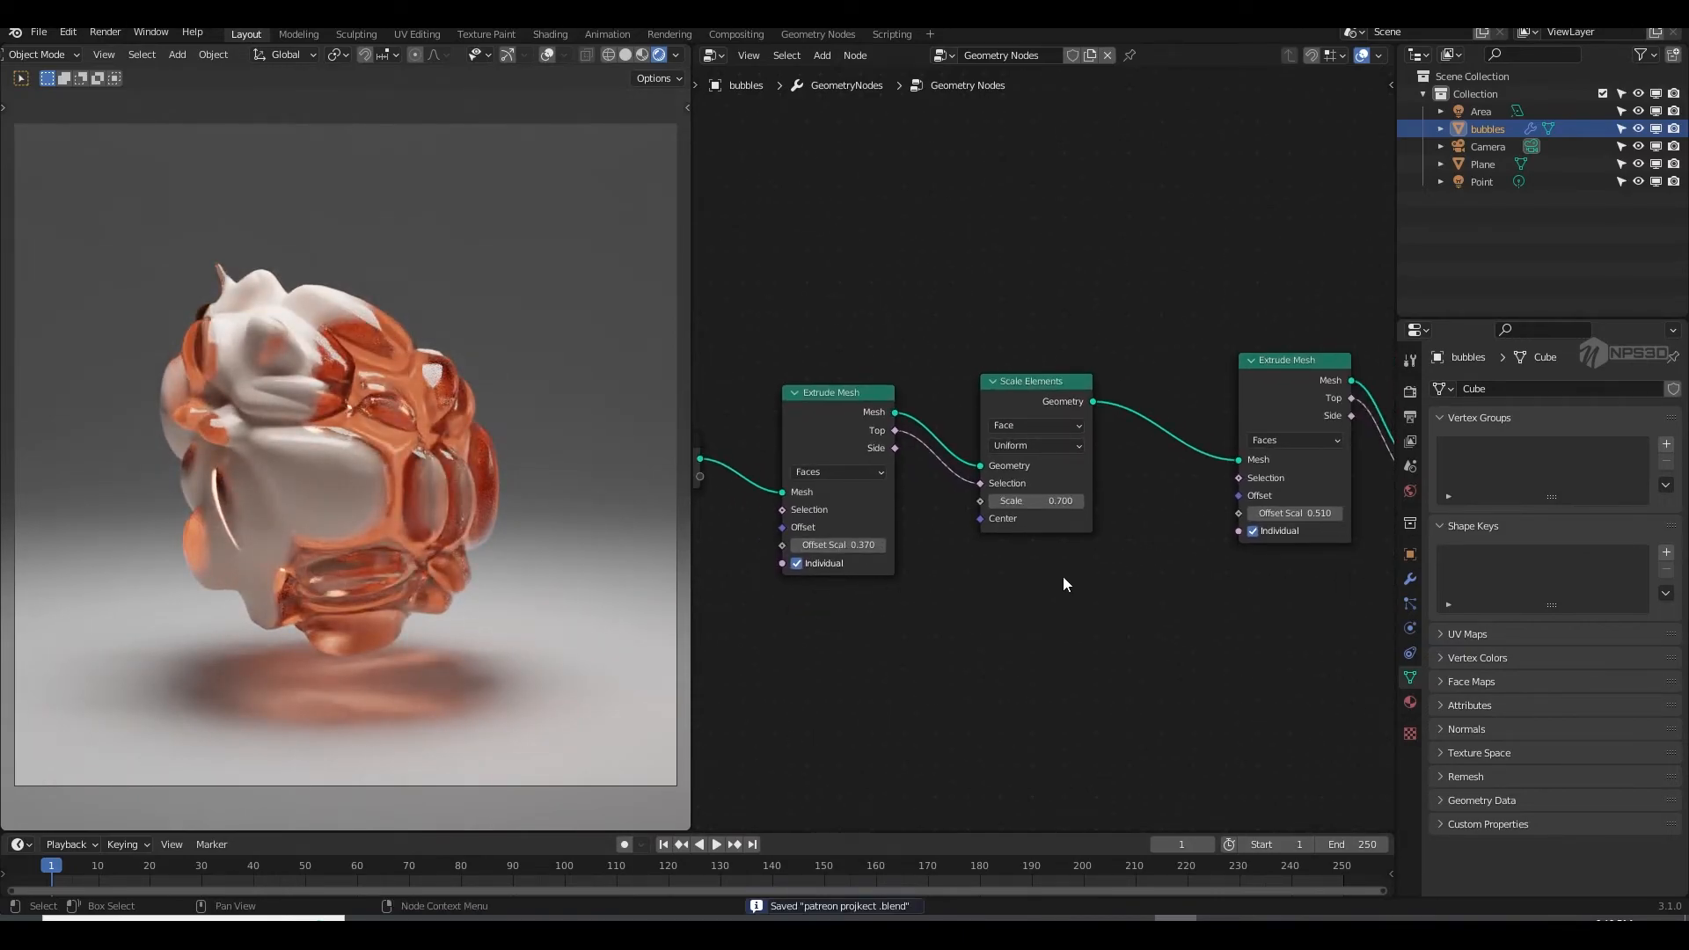
mouse_move(1295, 513)
mouse_down()
mouse_move(1231, 513)
mouse_move(1276, 513)
mouse_up()
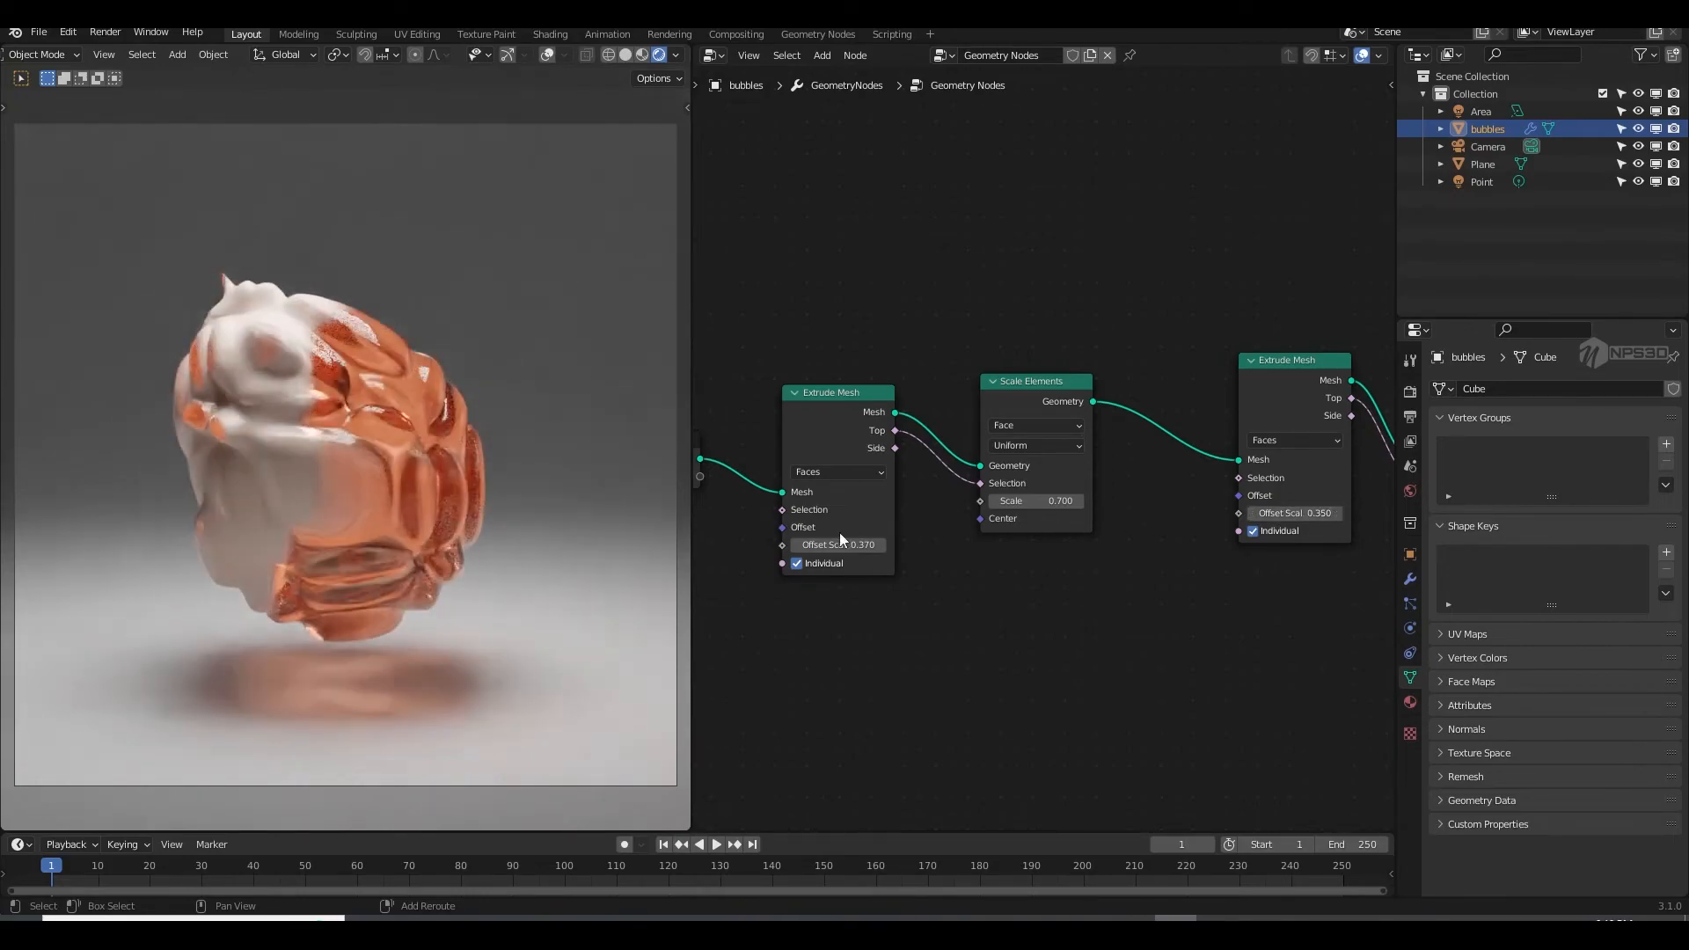
mouse_move(880, 545)
mouse_down()
mouse_move(859, 545)
mouse_move(881, 568)
mouse_up()
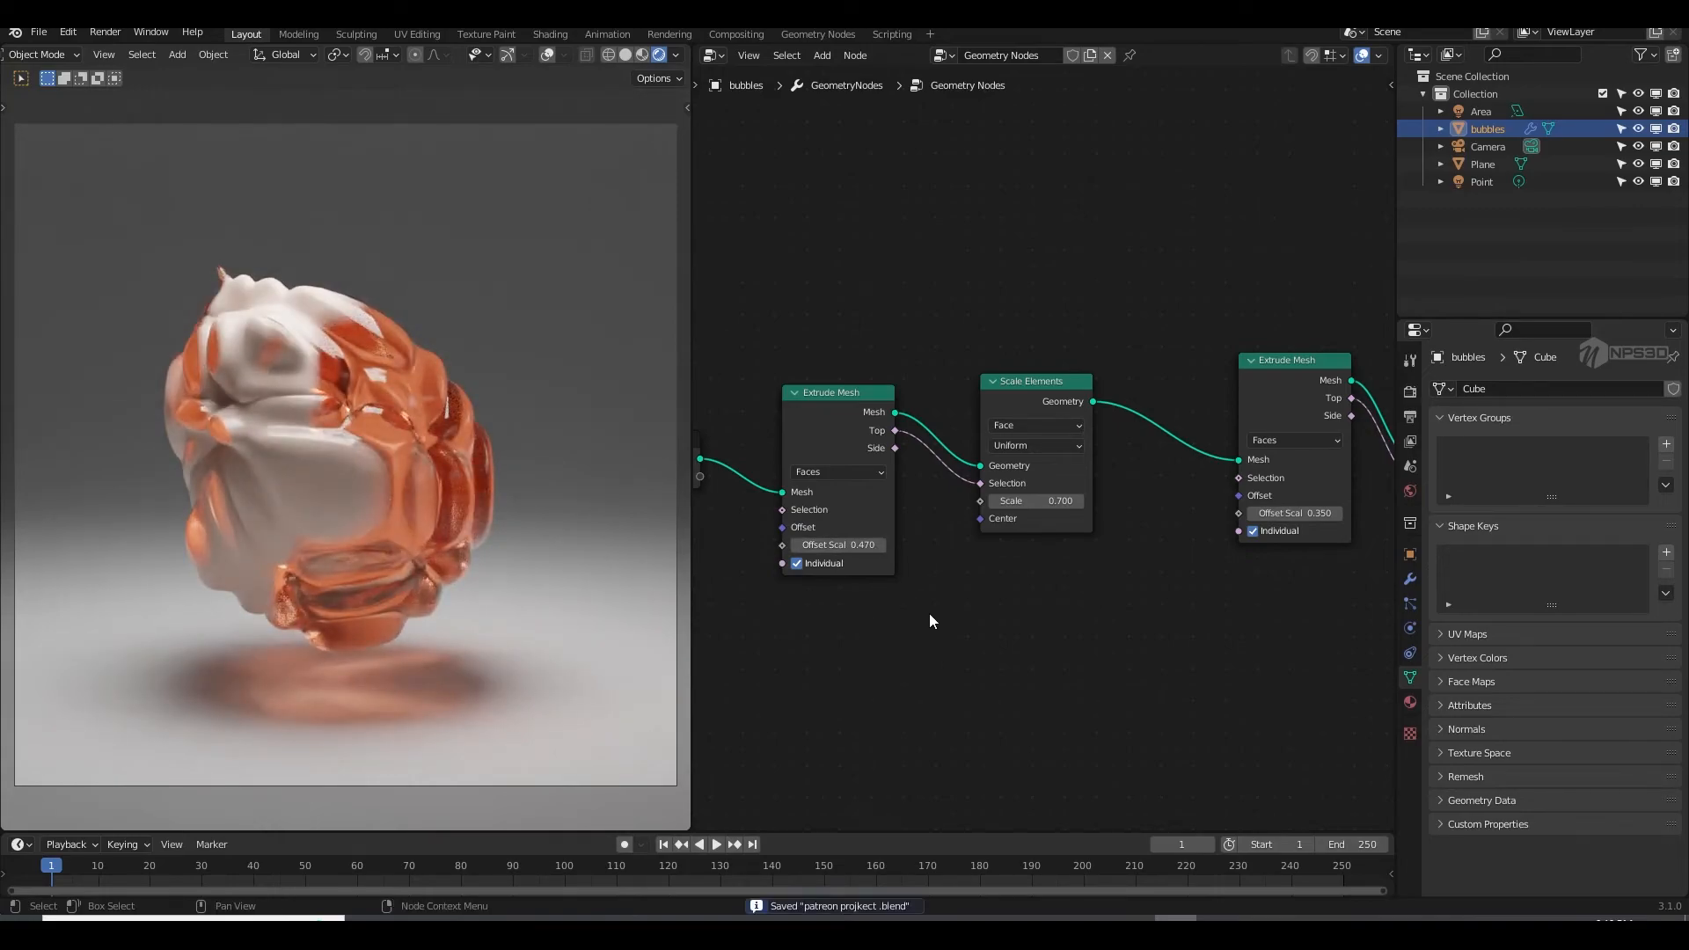
Step: Give the area light a pale warm yellow-orange colour
click(1479, 111)
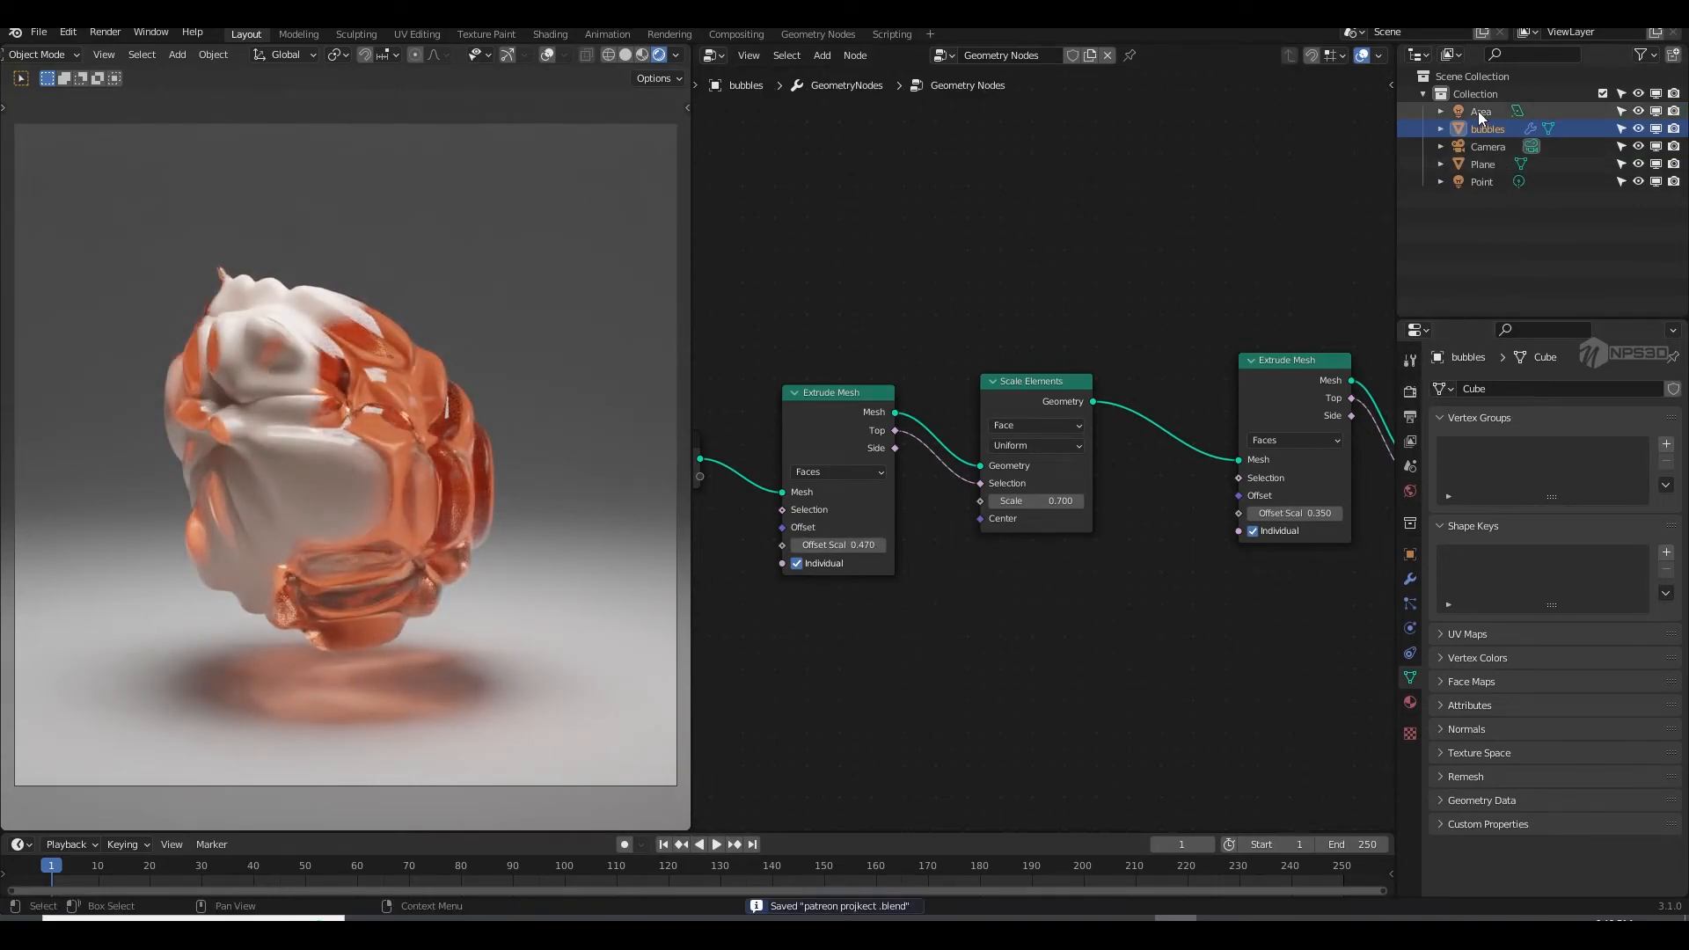
click(1577, 491)
drag(1566, 340, 1548, 339)
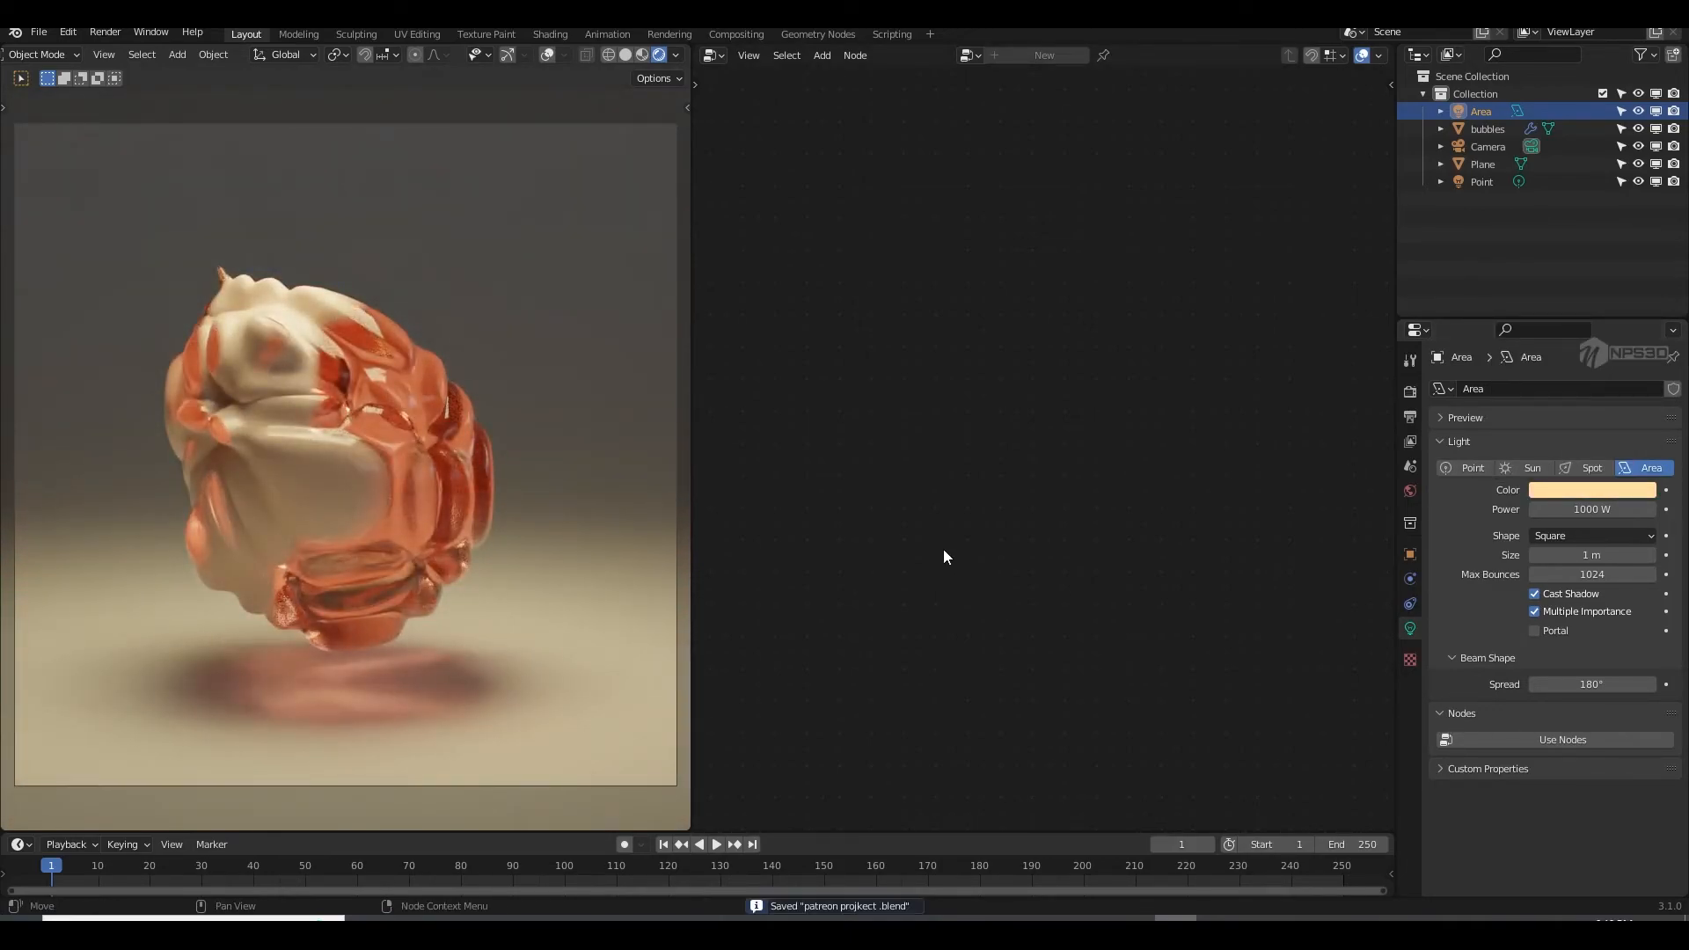
Step: Select the backdrop plane and create a new geometry node tree for it
click(614, 400)
click(1020, 58)
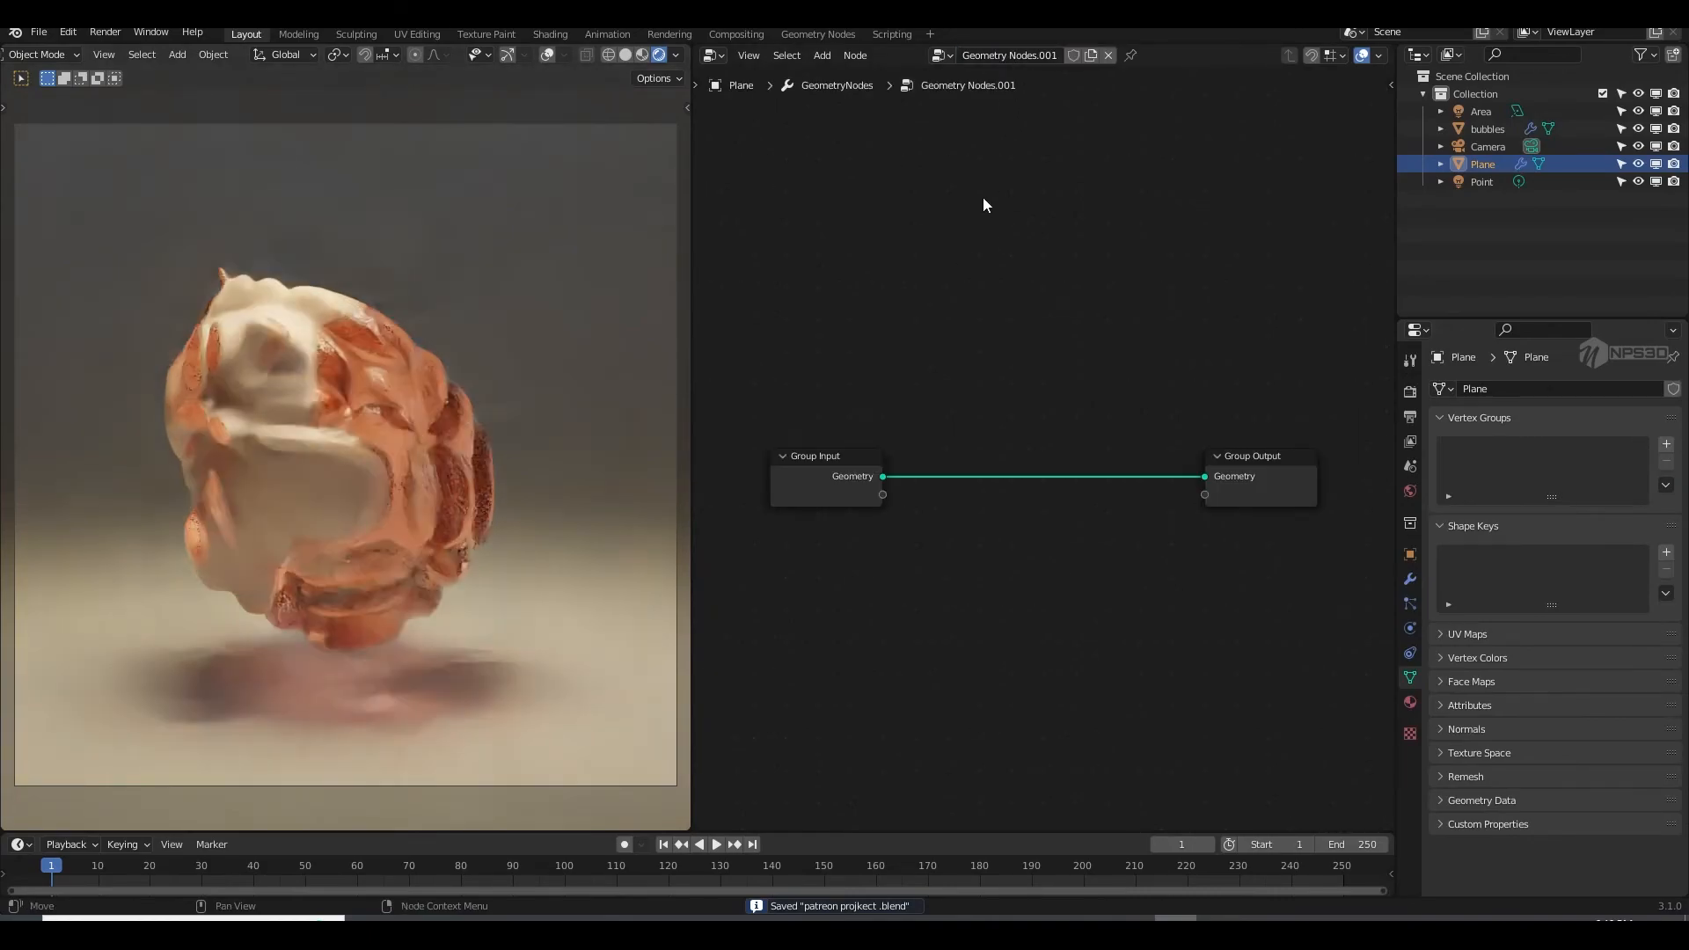
Step: Unlink the geometry node tree from the backdrop plane and create a new material for the plane in the Shader Editor
click(1108, 55)
click(715, 54)
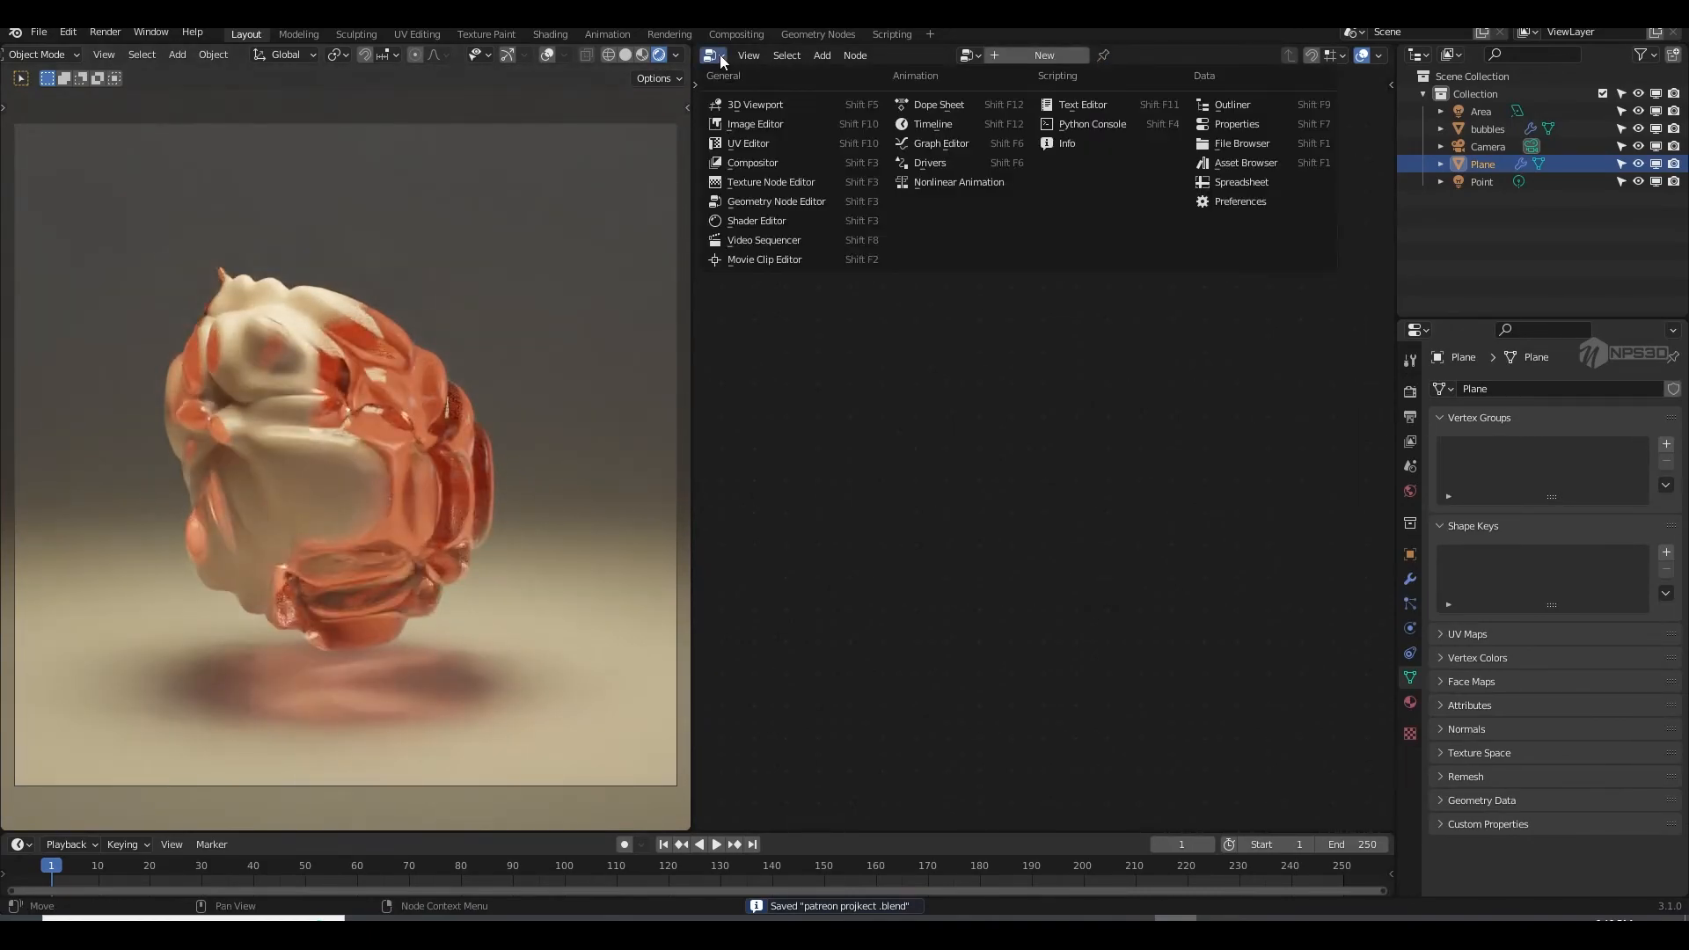
click(752, 214)
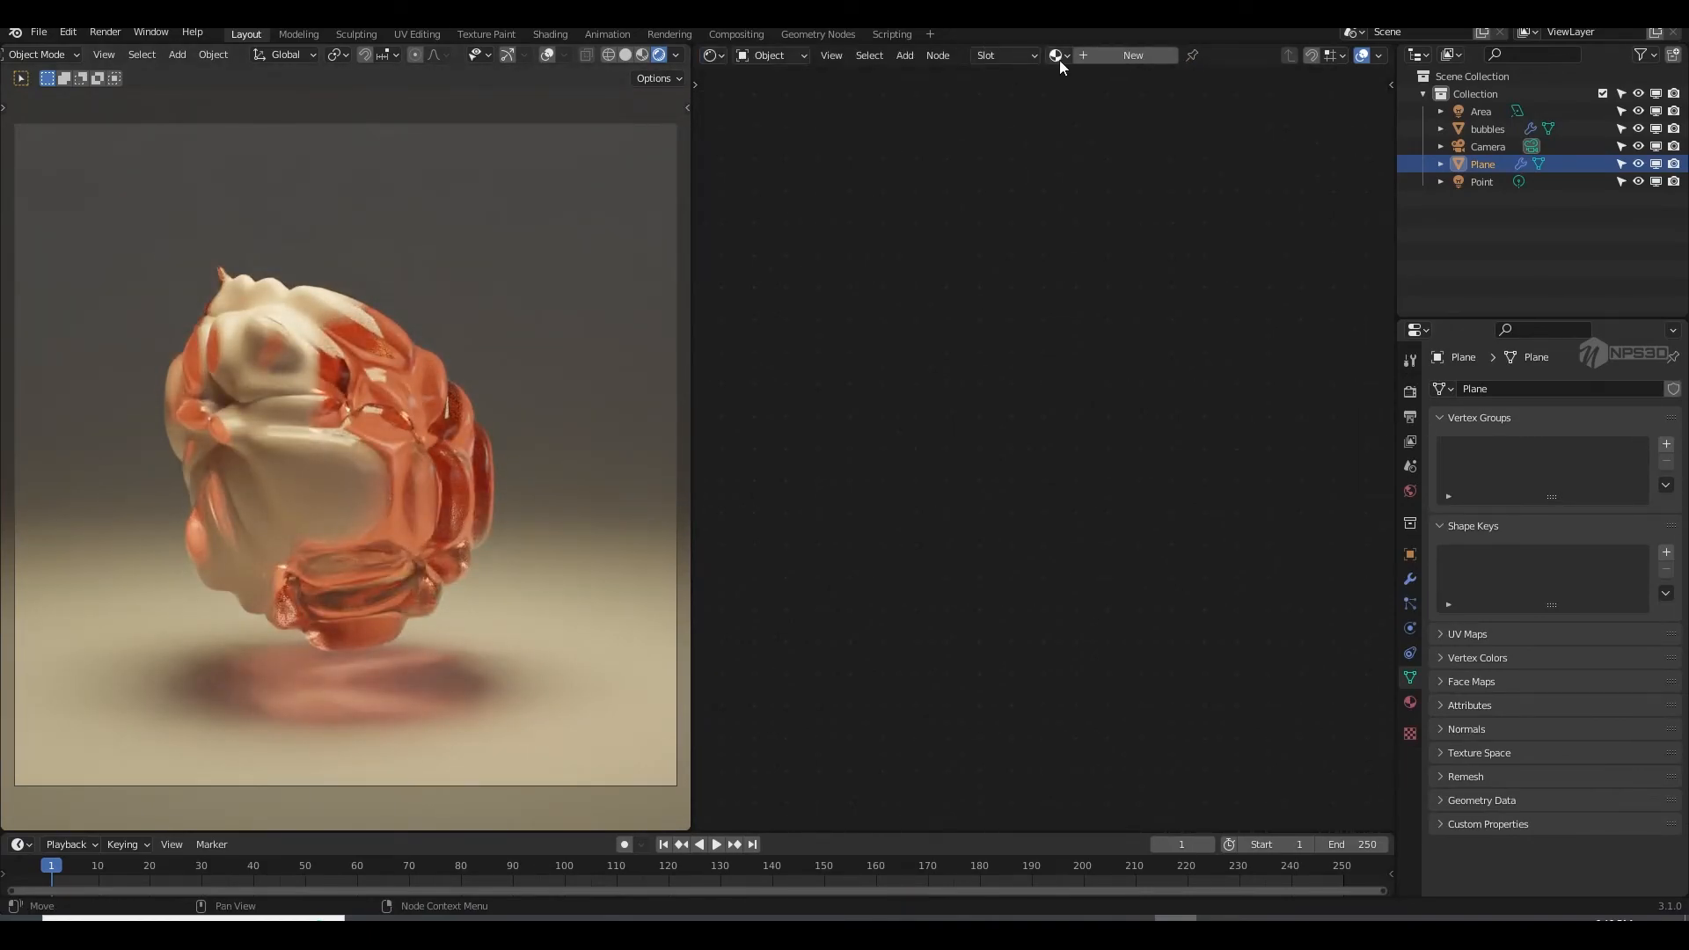
click(1123, 56)
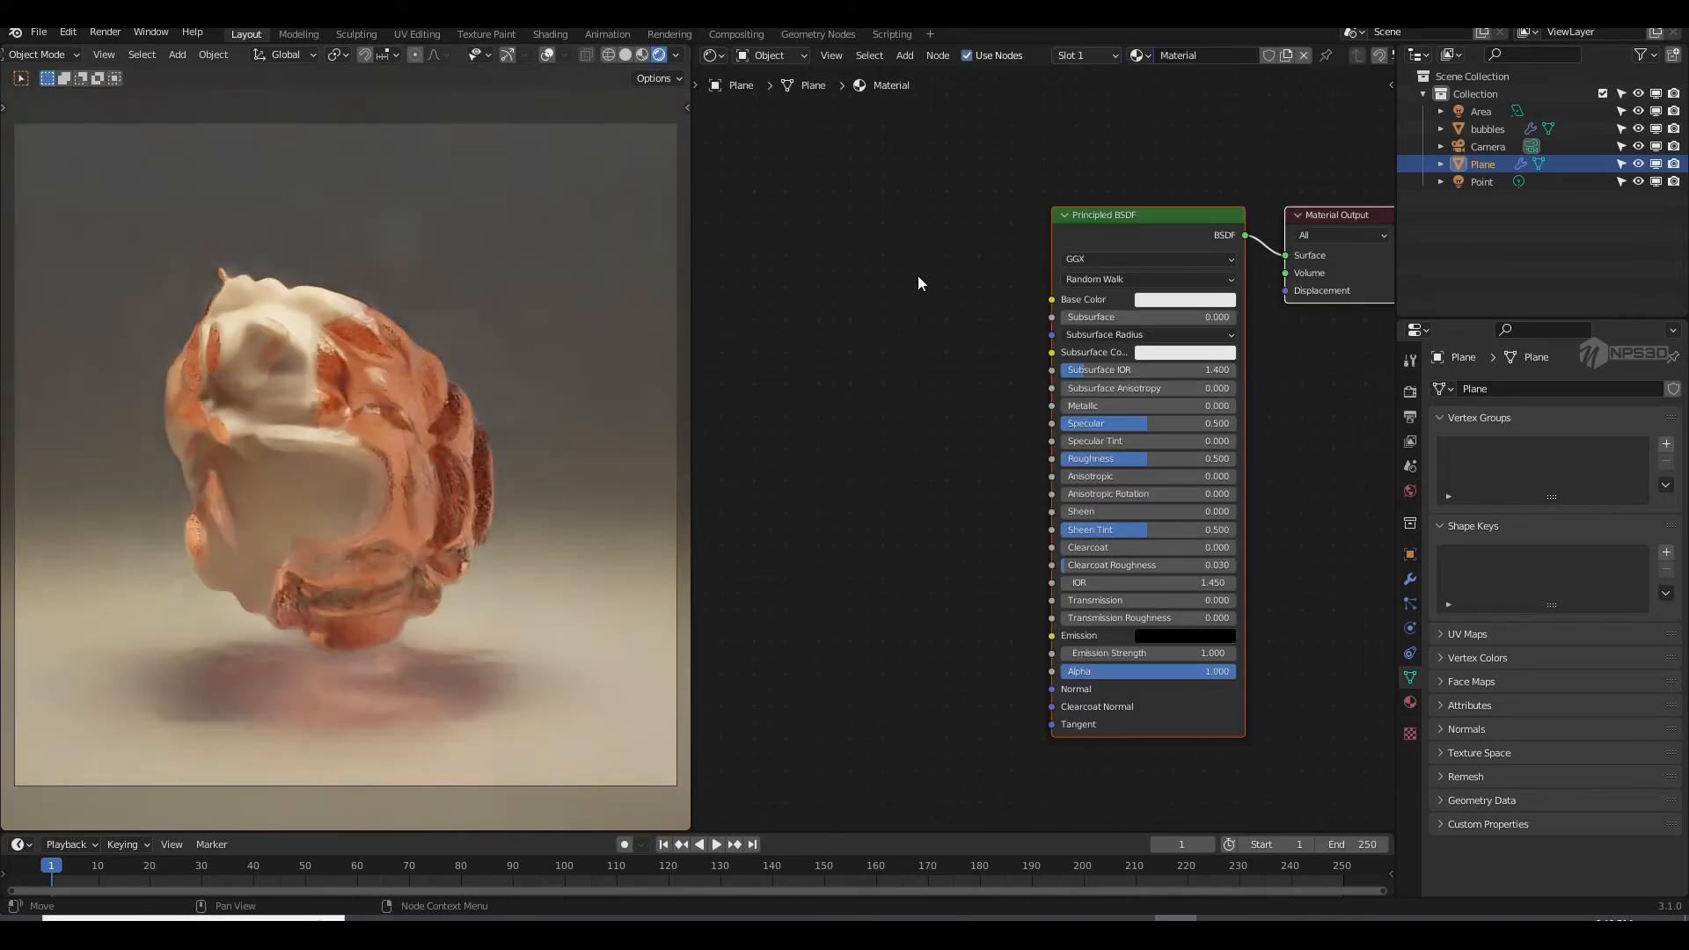
Step: Try orange and red base colours on the backdrop material and settle on a neutral dark grey
click(1154, 300)
click(1175, 164)
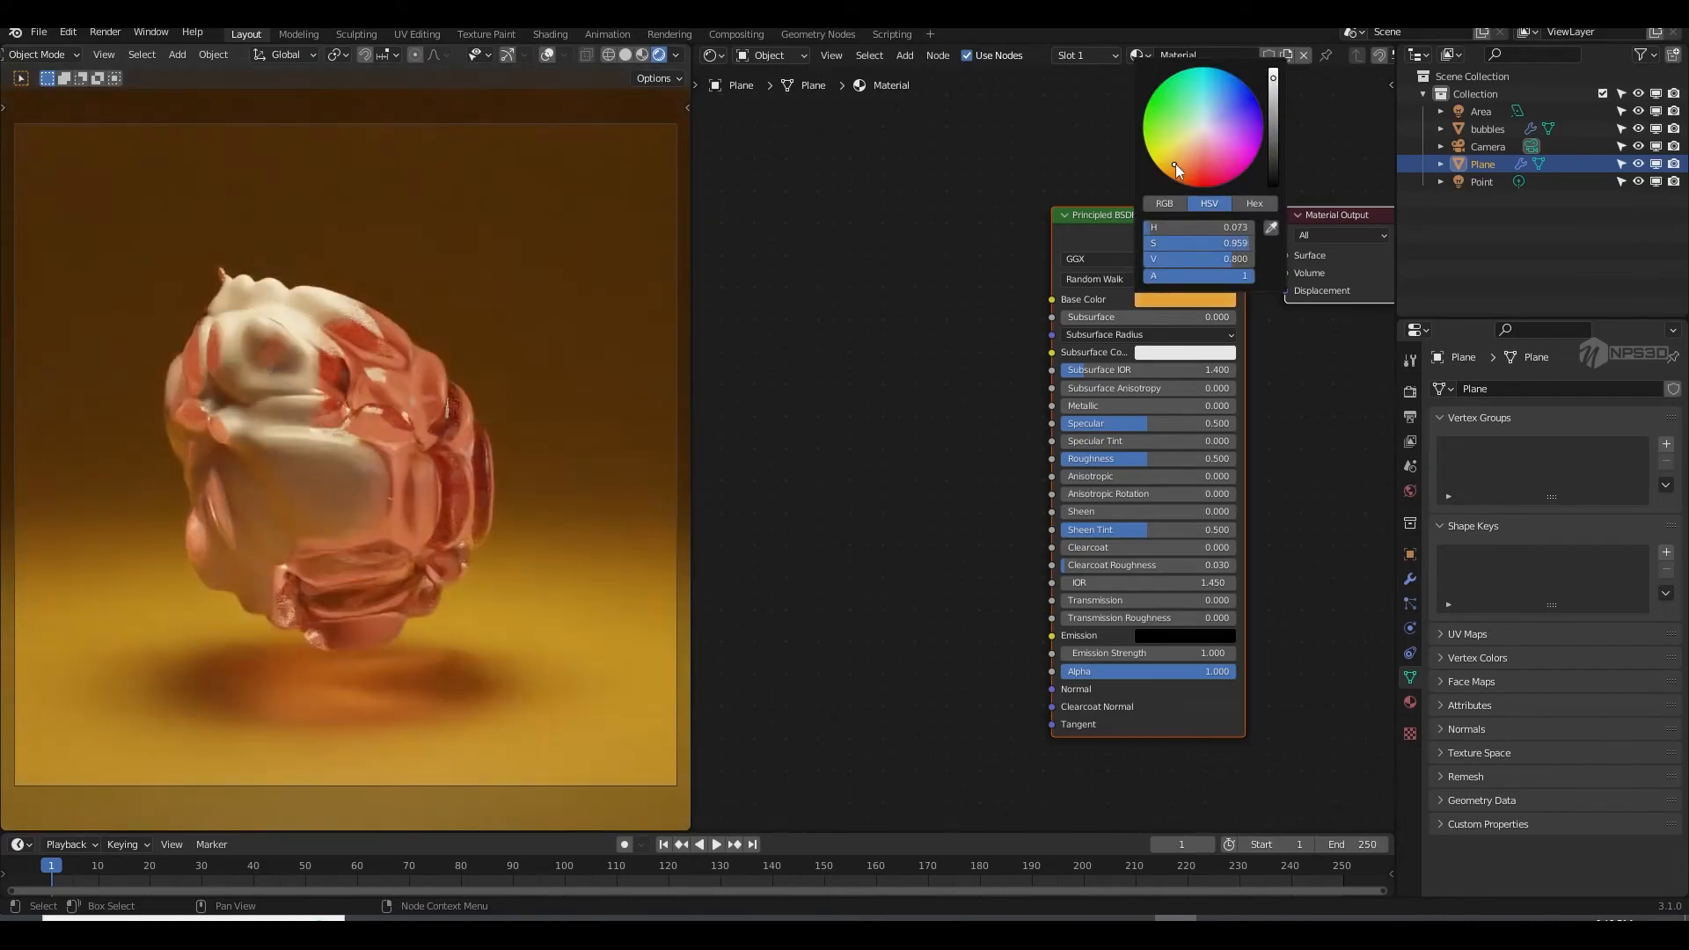
click(1202, 171)
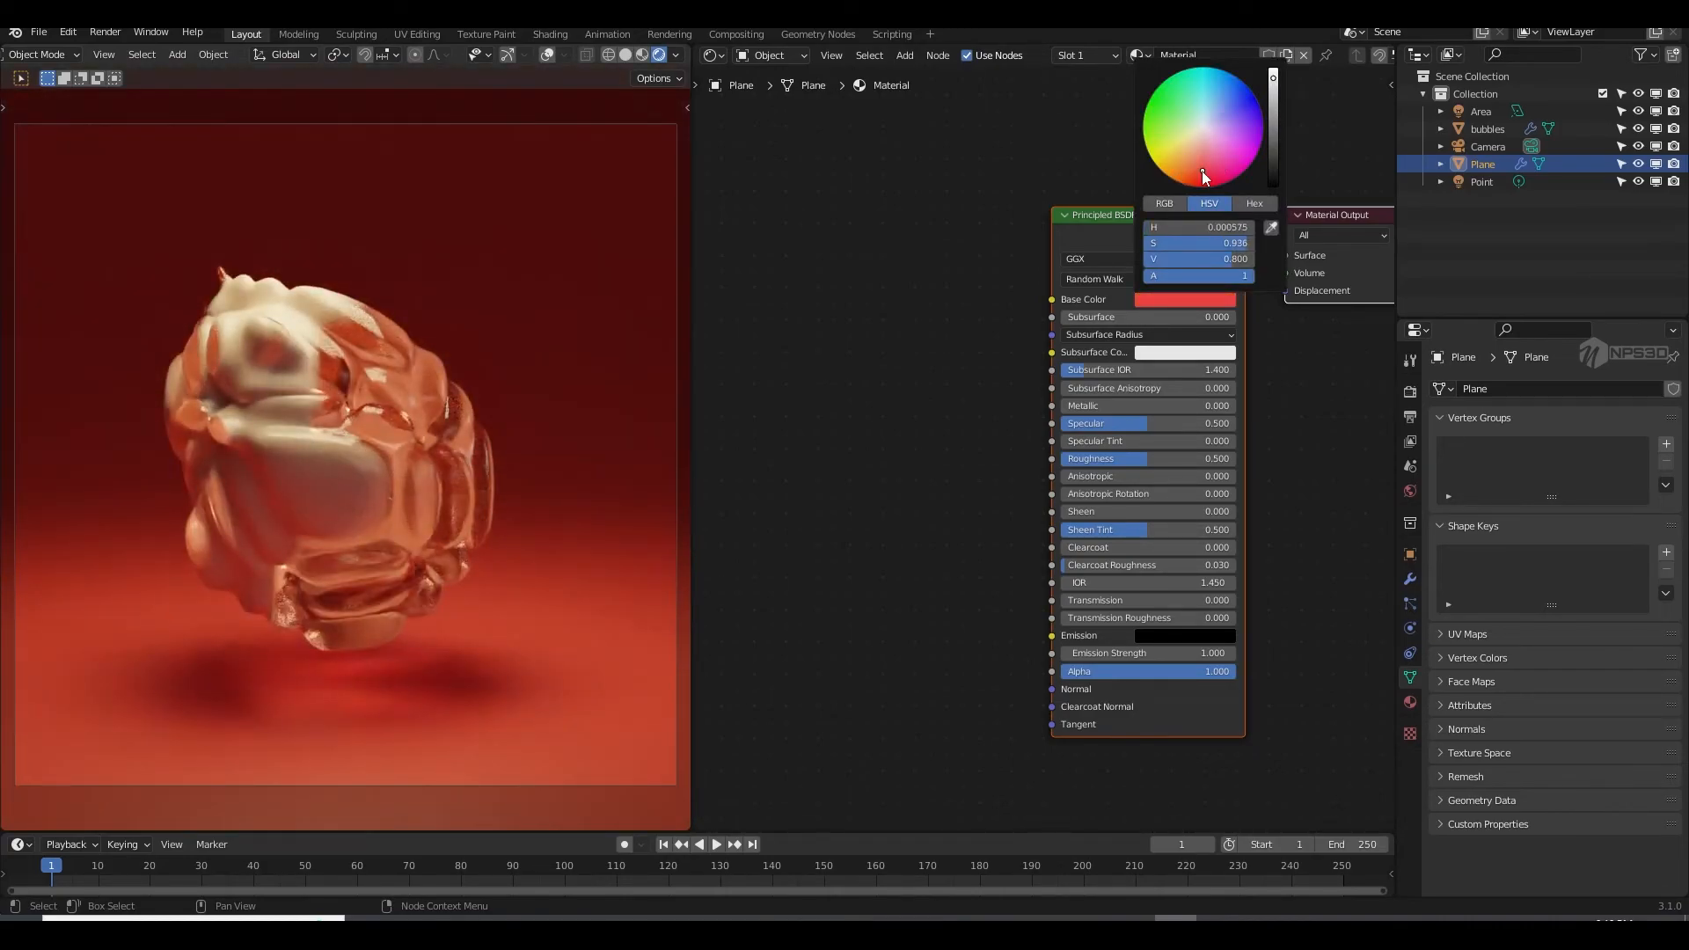
mouse_move(1202, 171)
mouse_down()
mouse_move(1202, 127)
mouse_move(1272, 139)
mouse_move(1273, 176)
mouse_move(1278, 141)
mouse_up()
Step: Set the backdrop material's Metallic to 1.000, try a Roughness of 0.223 and undo that roughness change
click(1081, 409)
text(1)
key(Return)
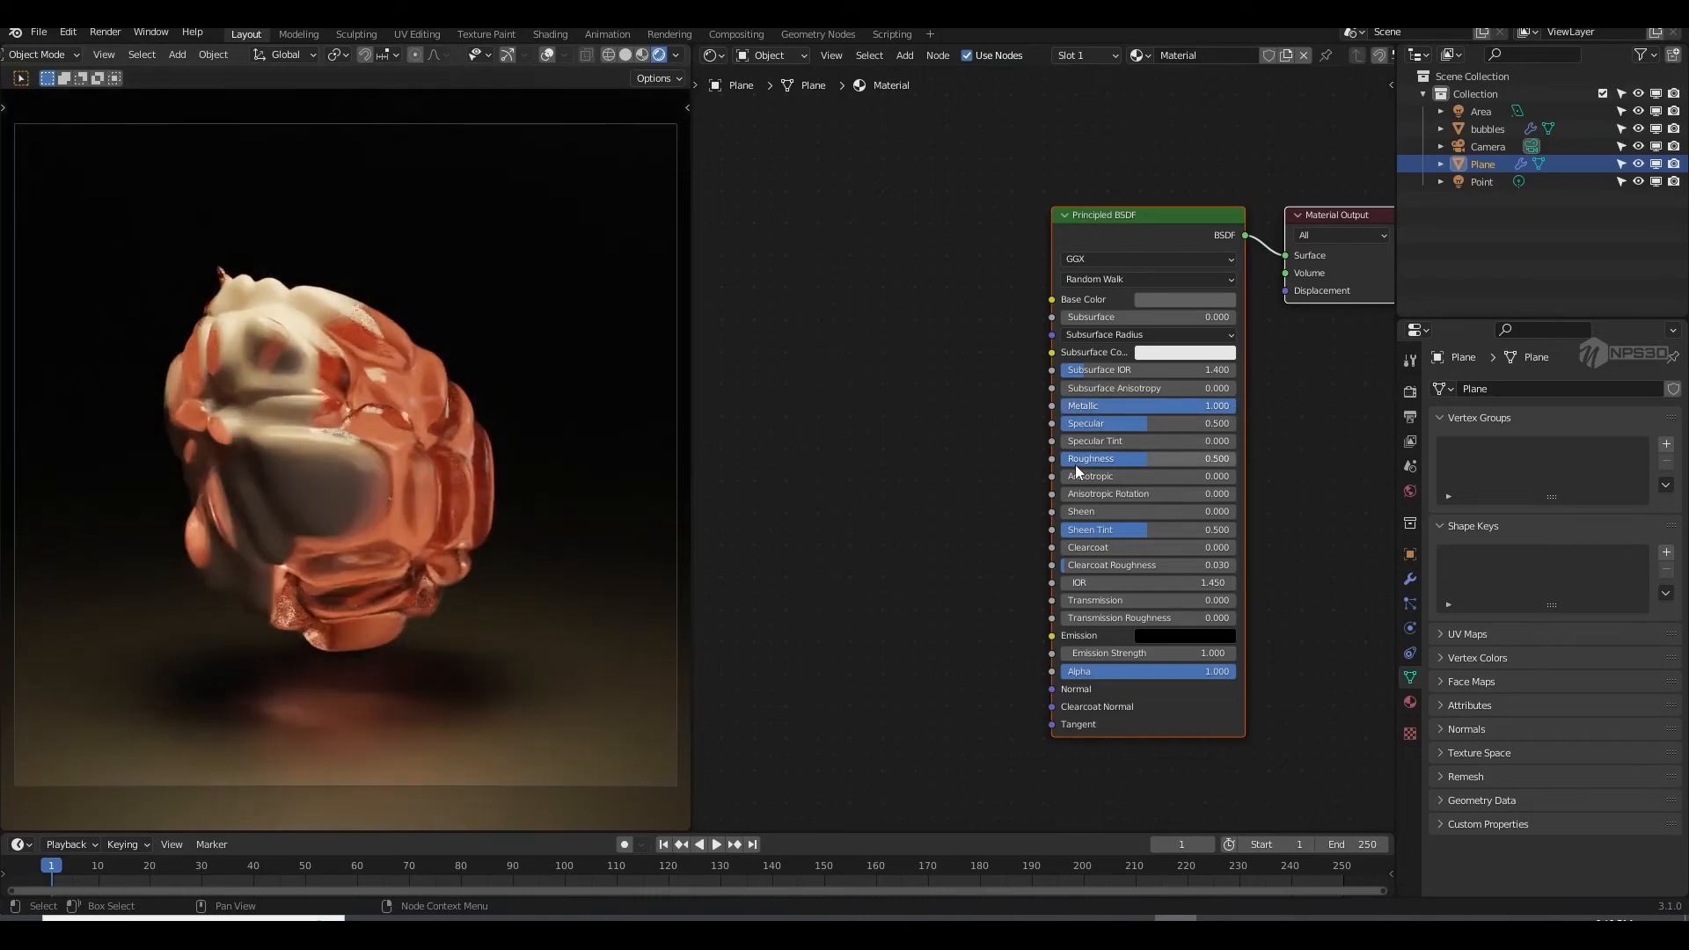
drag(1127, 460, 1085, 461)
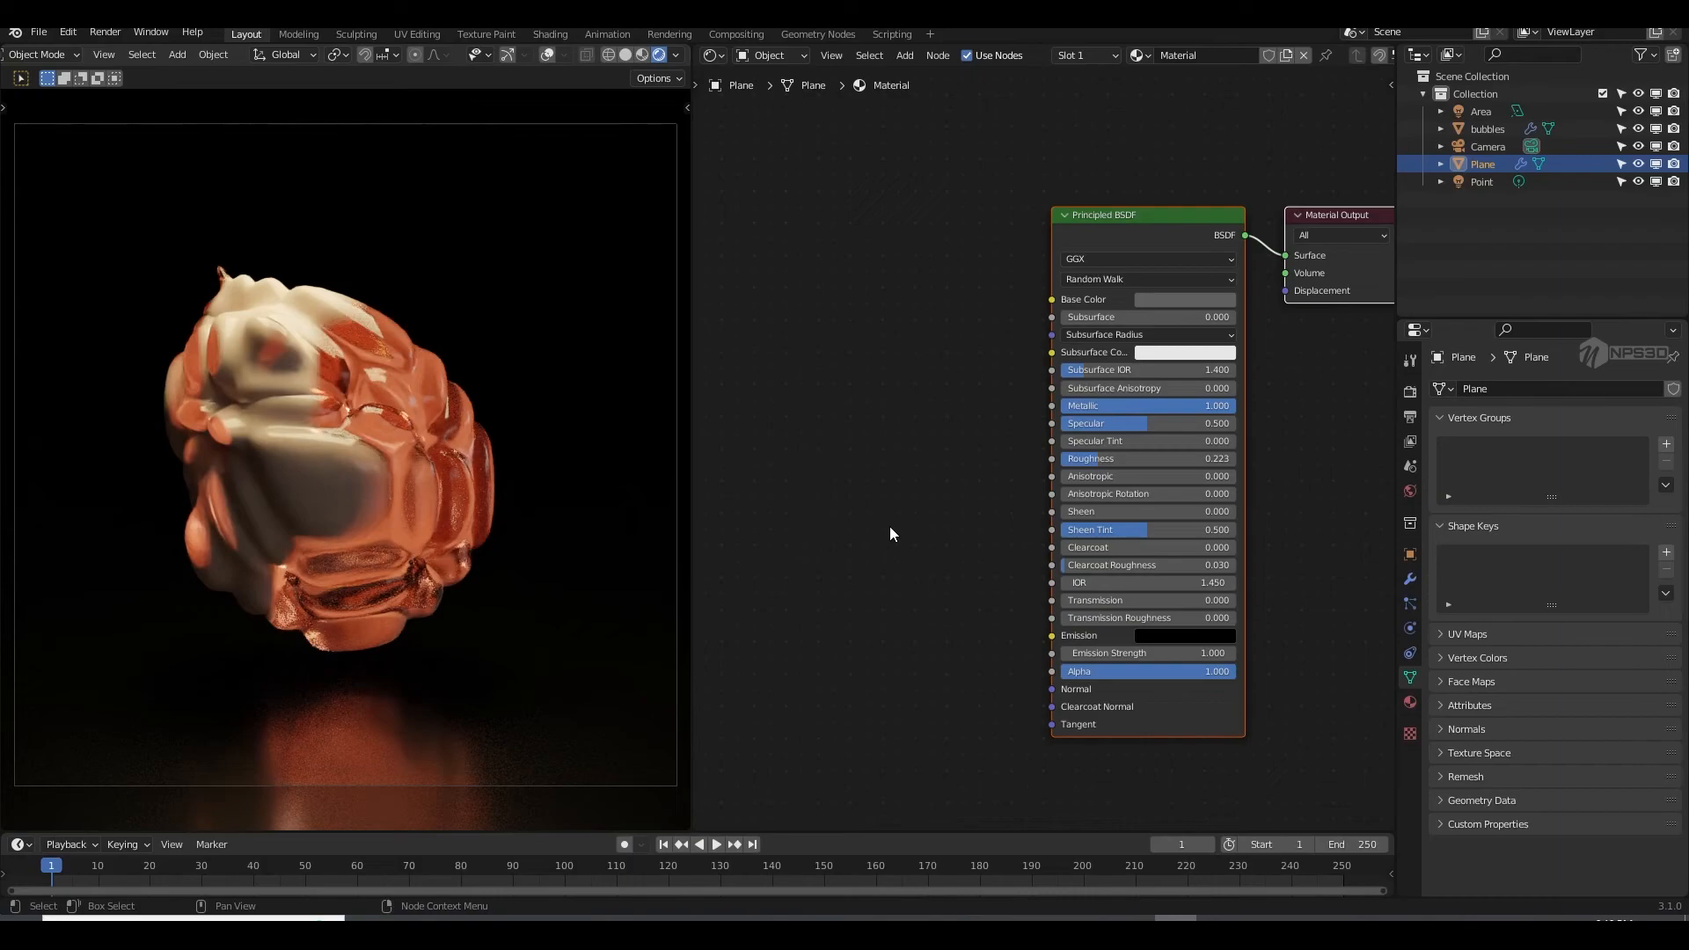
key(ctrl+z)
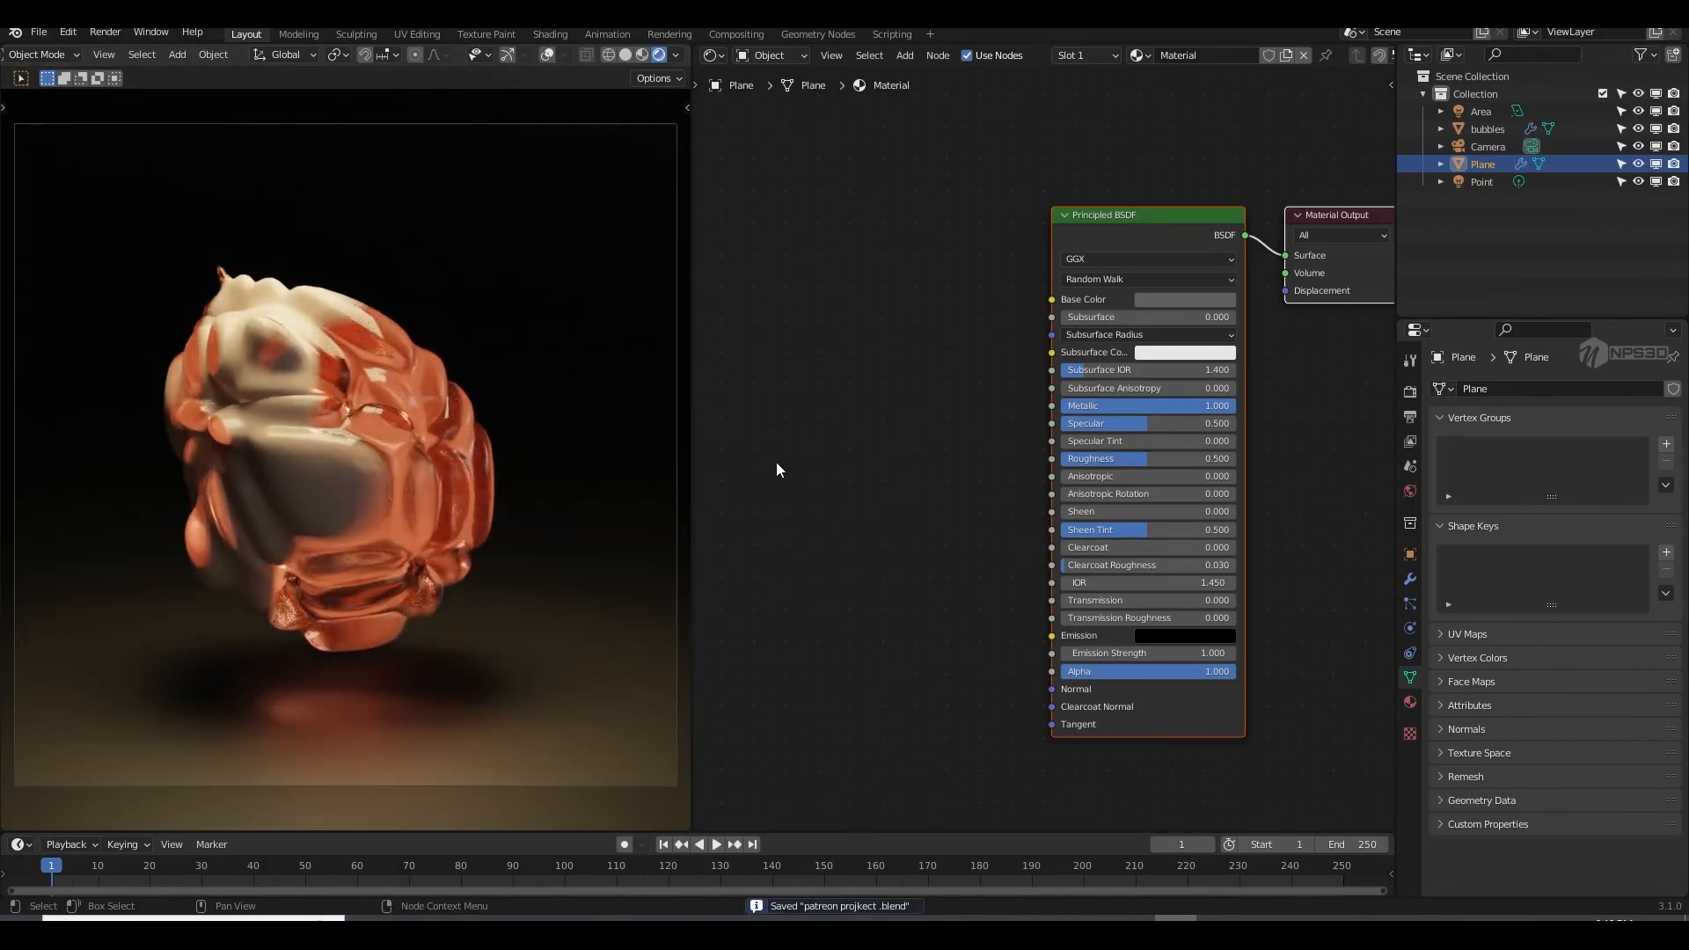
Step: Open the recent file breathing.blend for reference
click(39, 33)
mouse_move(97, 87)
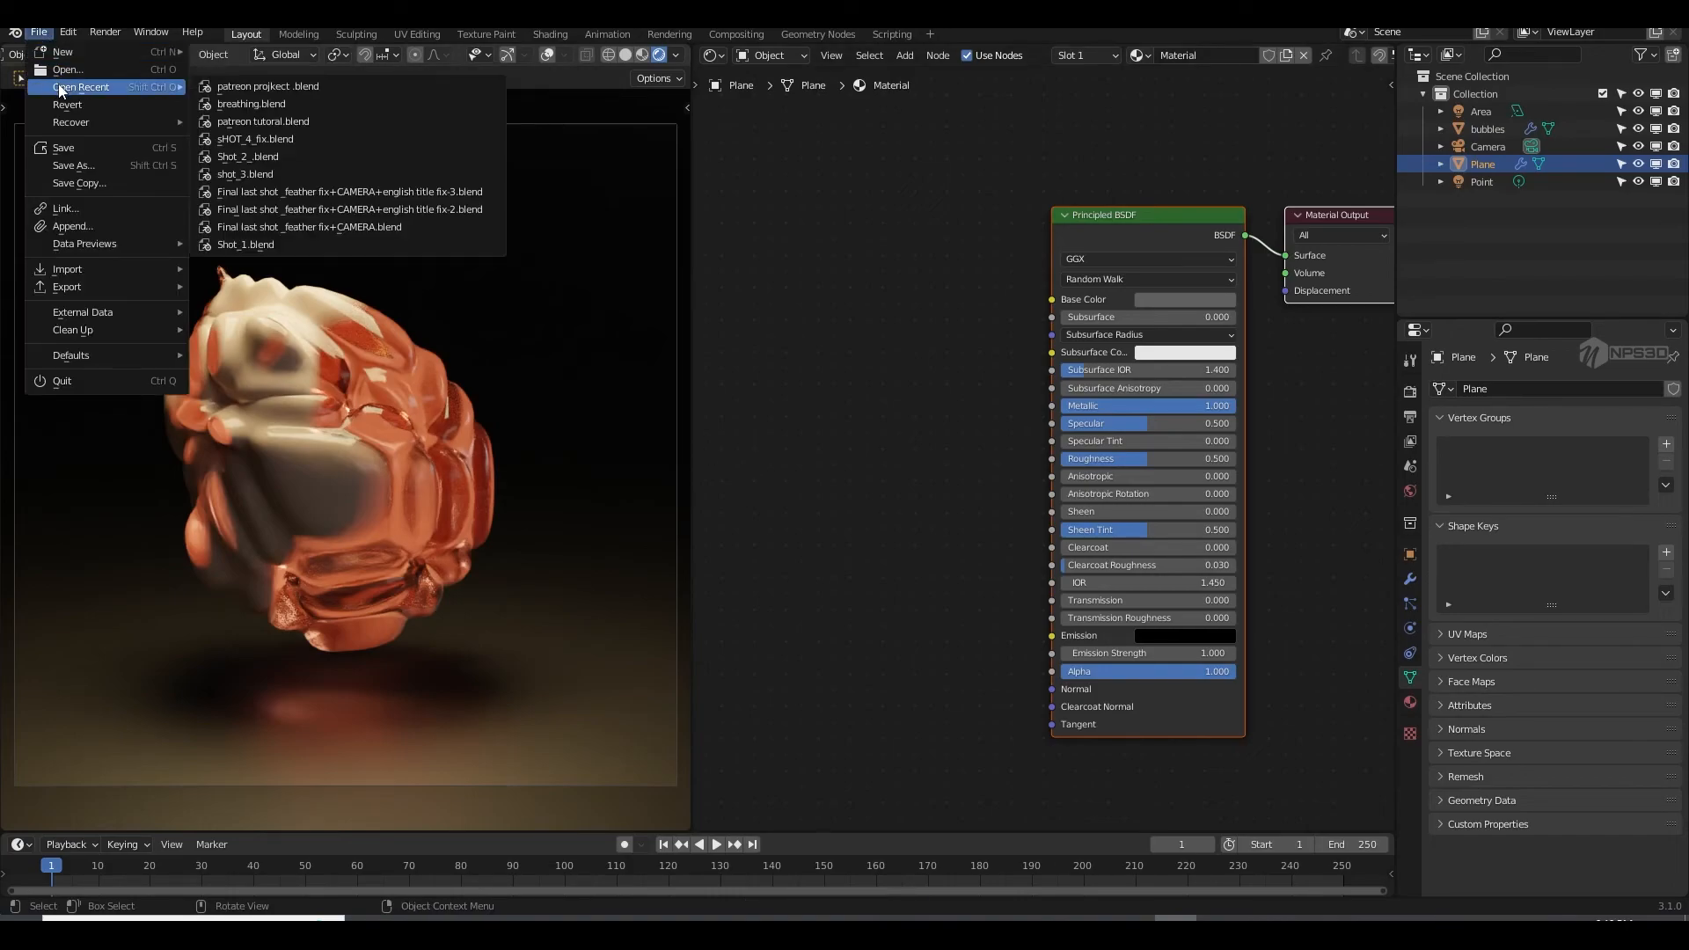
click(239, 105)
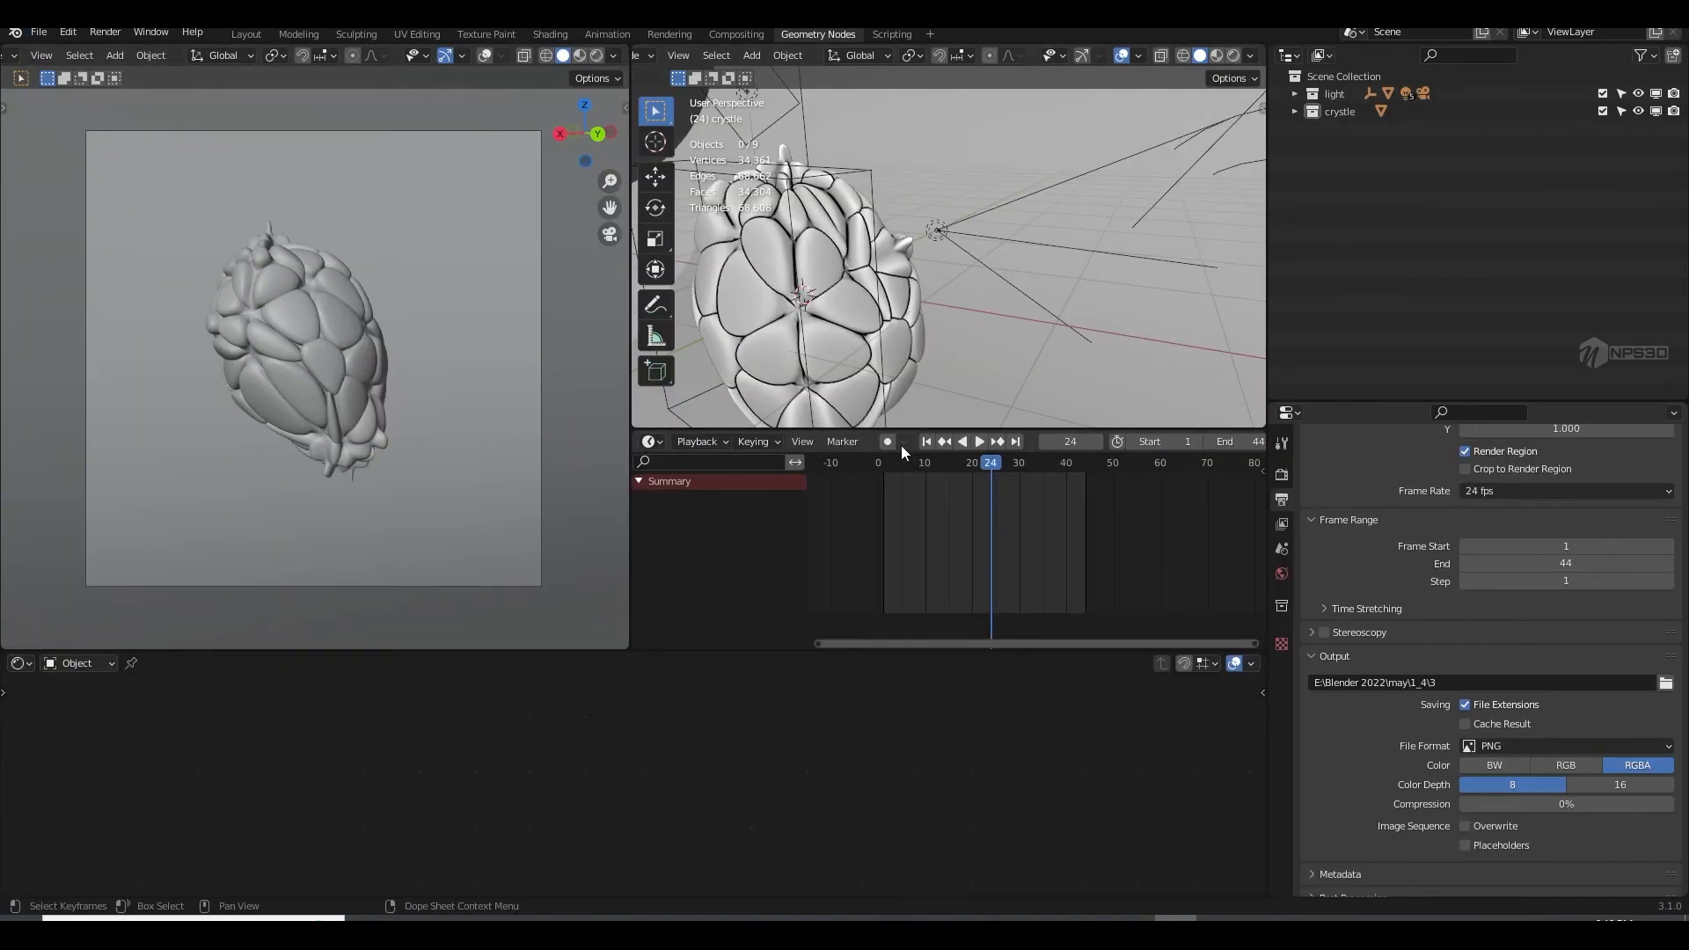
Step: Display the crystle object's geometry nodes and keyframes, and play the animation to review the breathing motion
drag(904, 431, 878, 480)
click(827, 378)
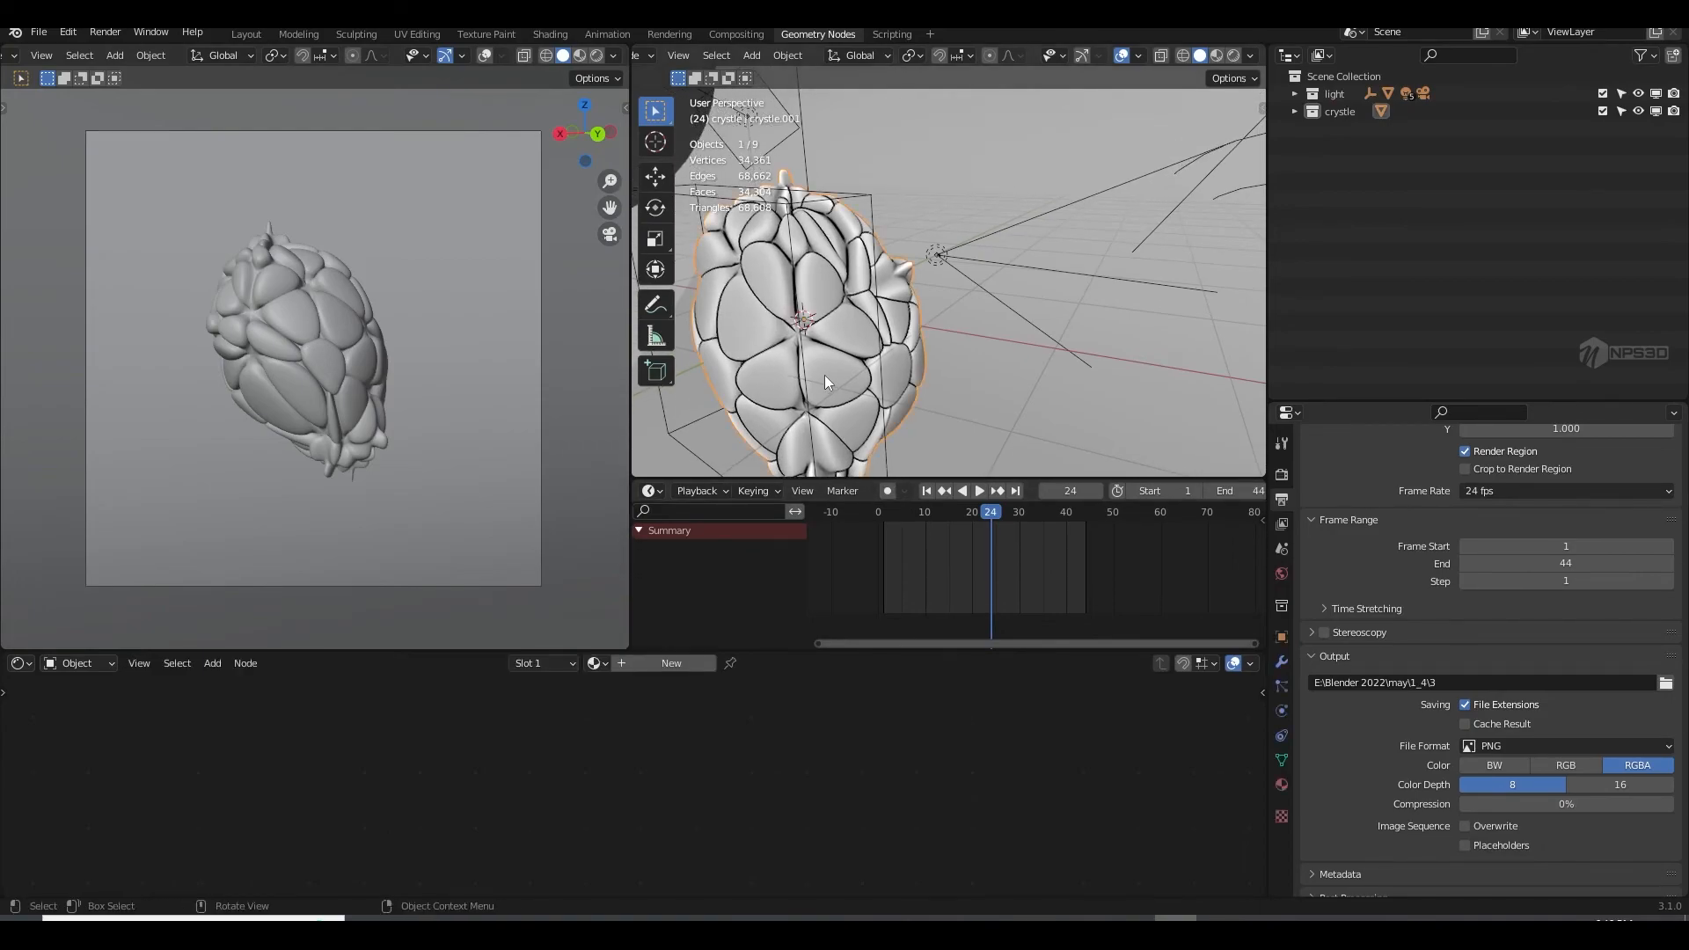
click(35, 661)
click(87, 803)
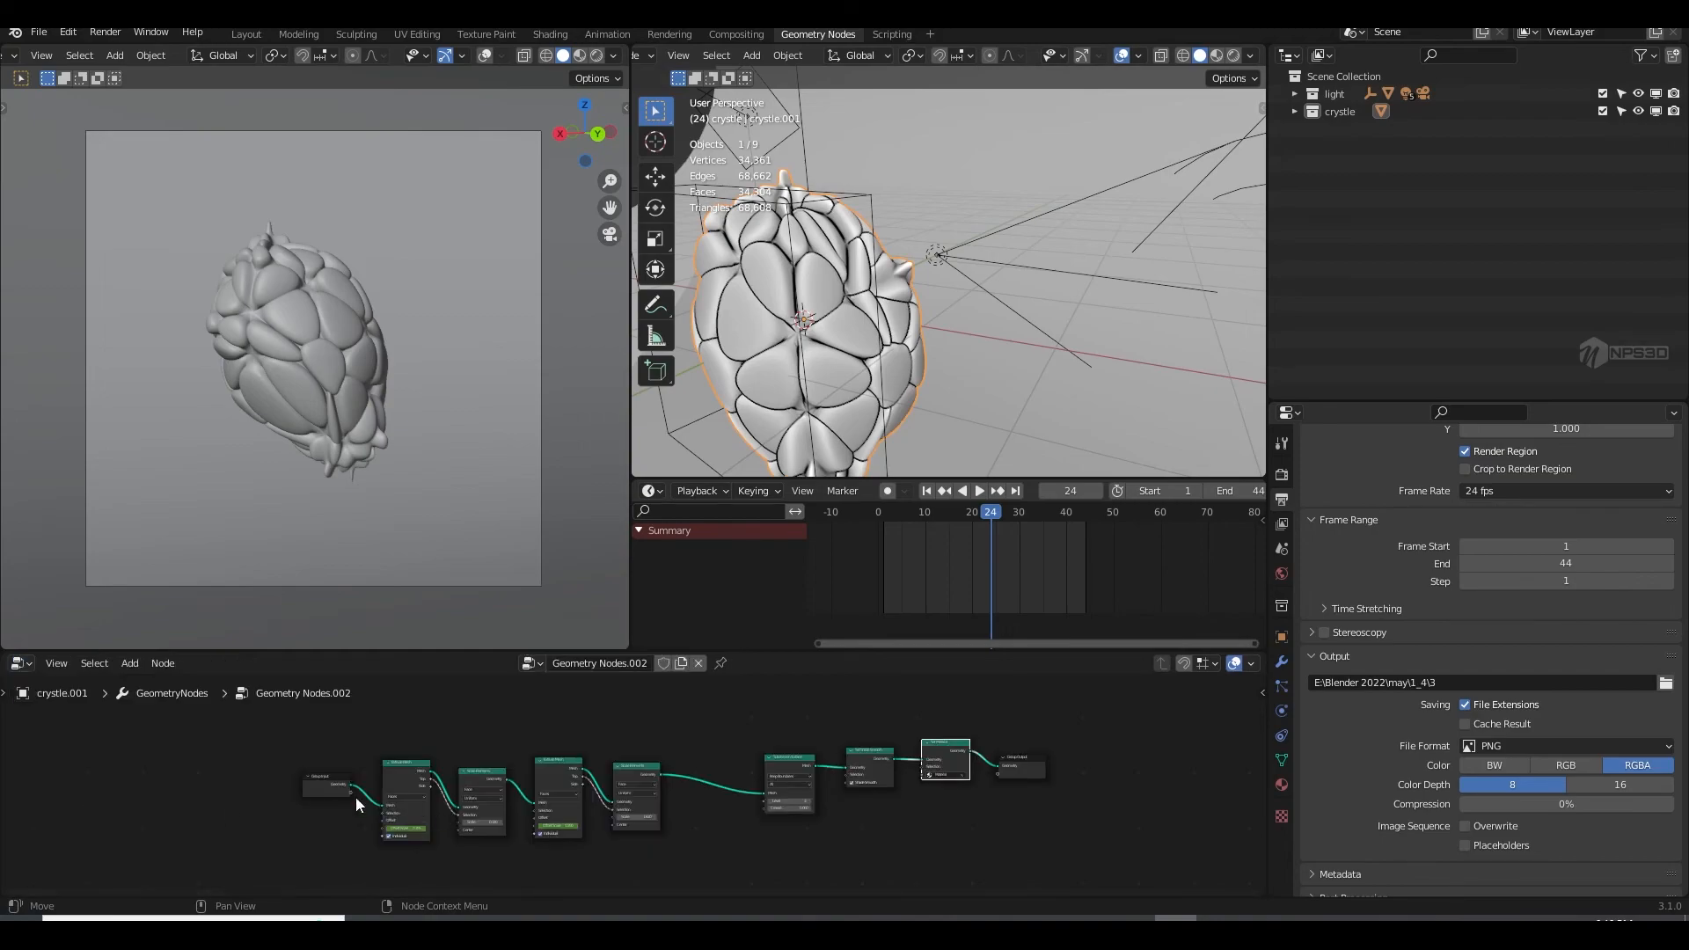
scroll(379, 805, up, 4)
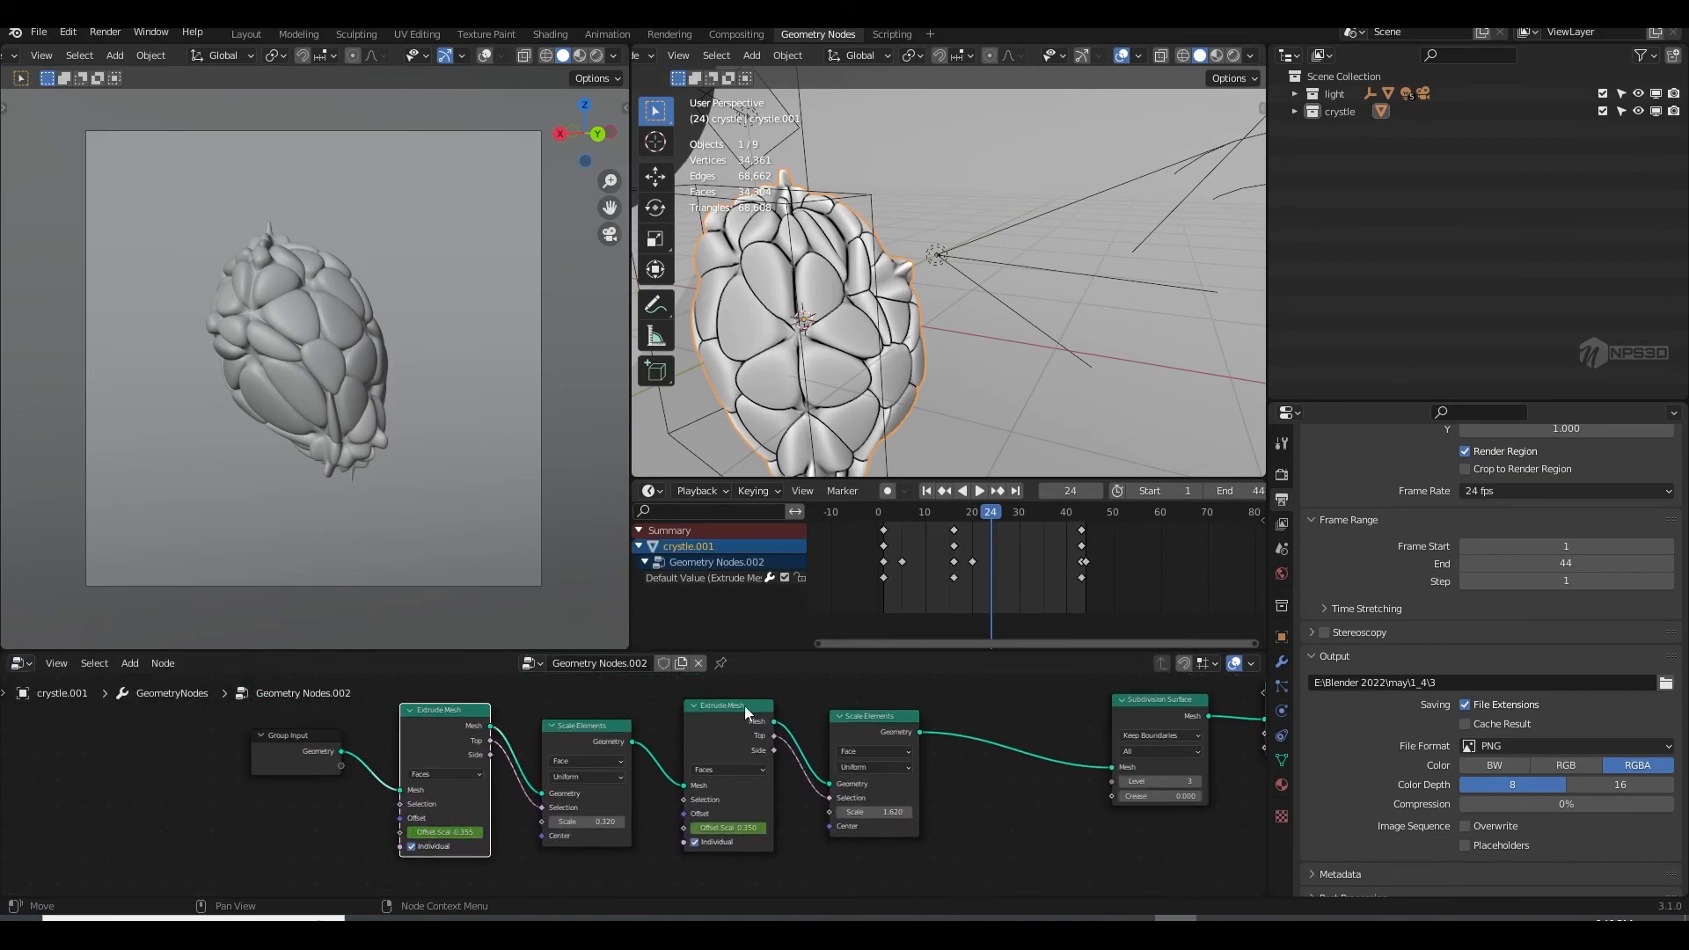
key(space)
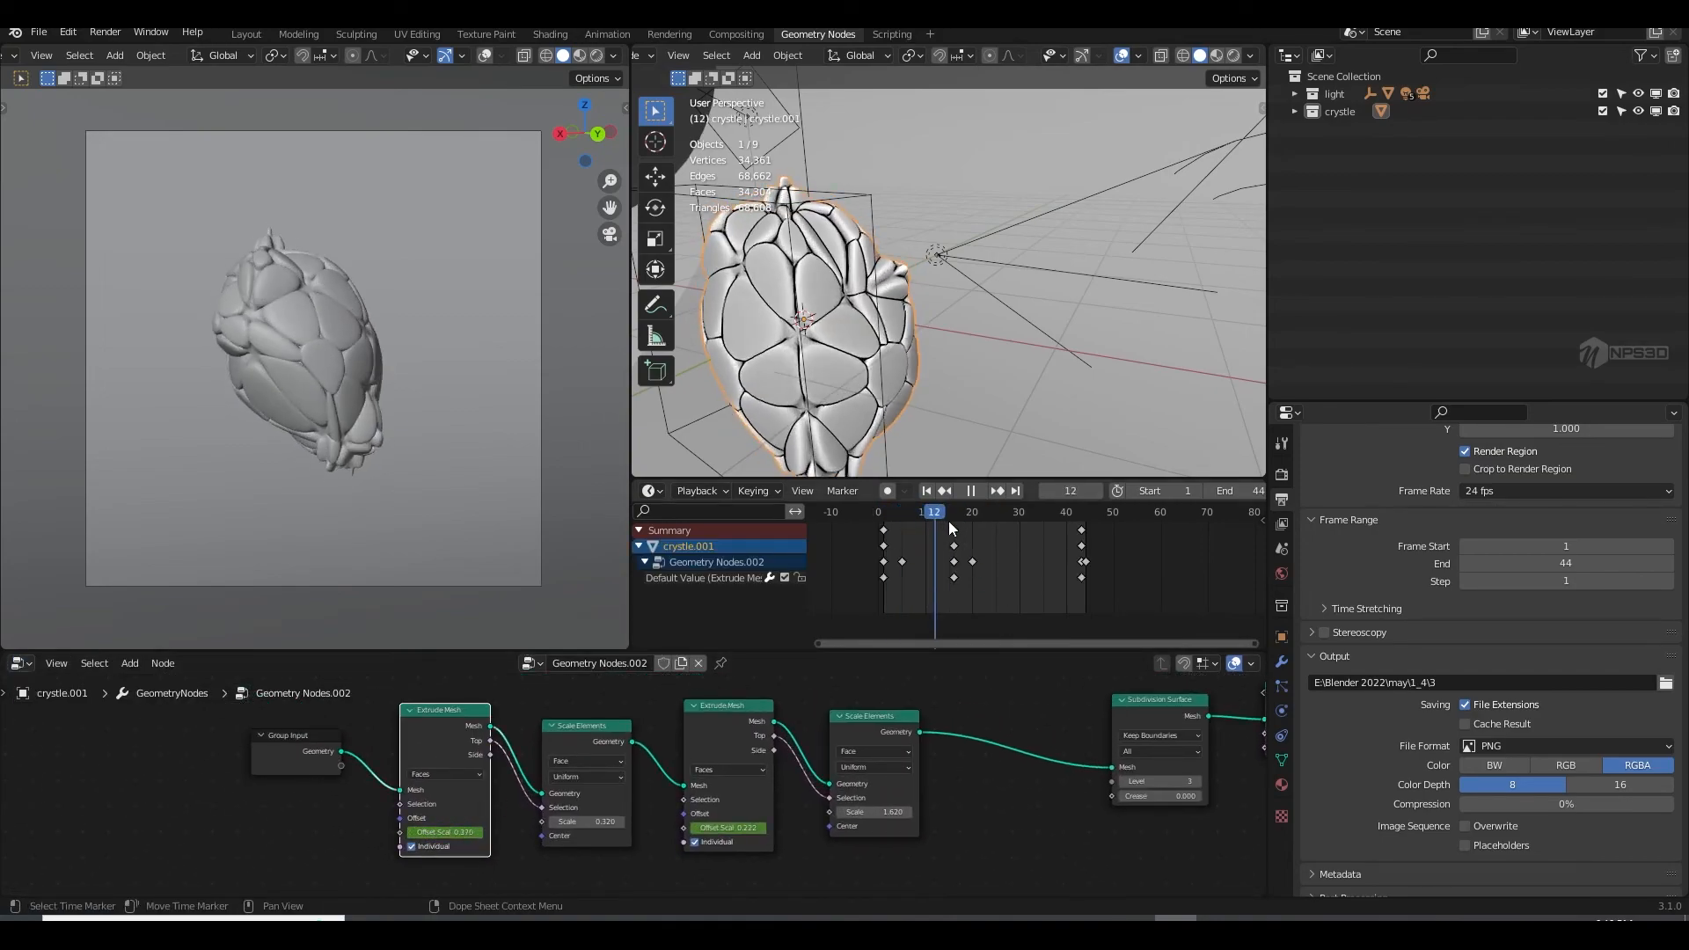
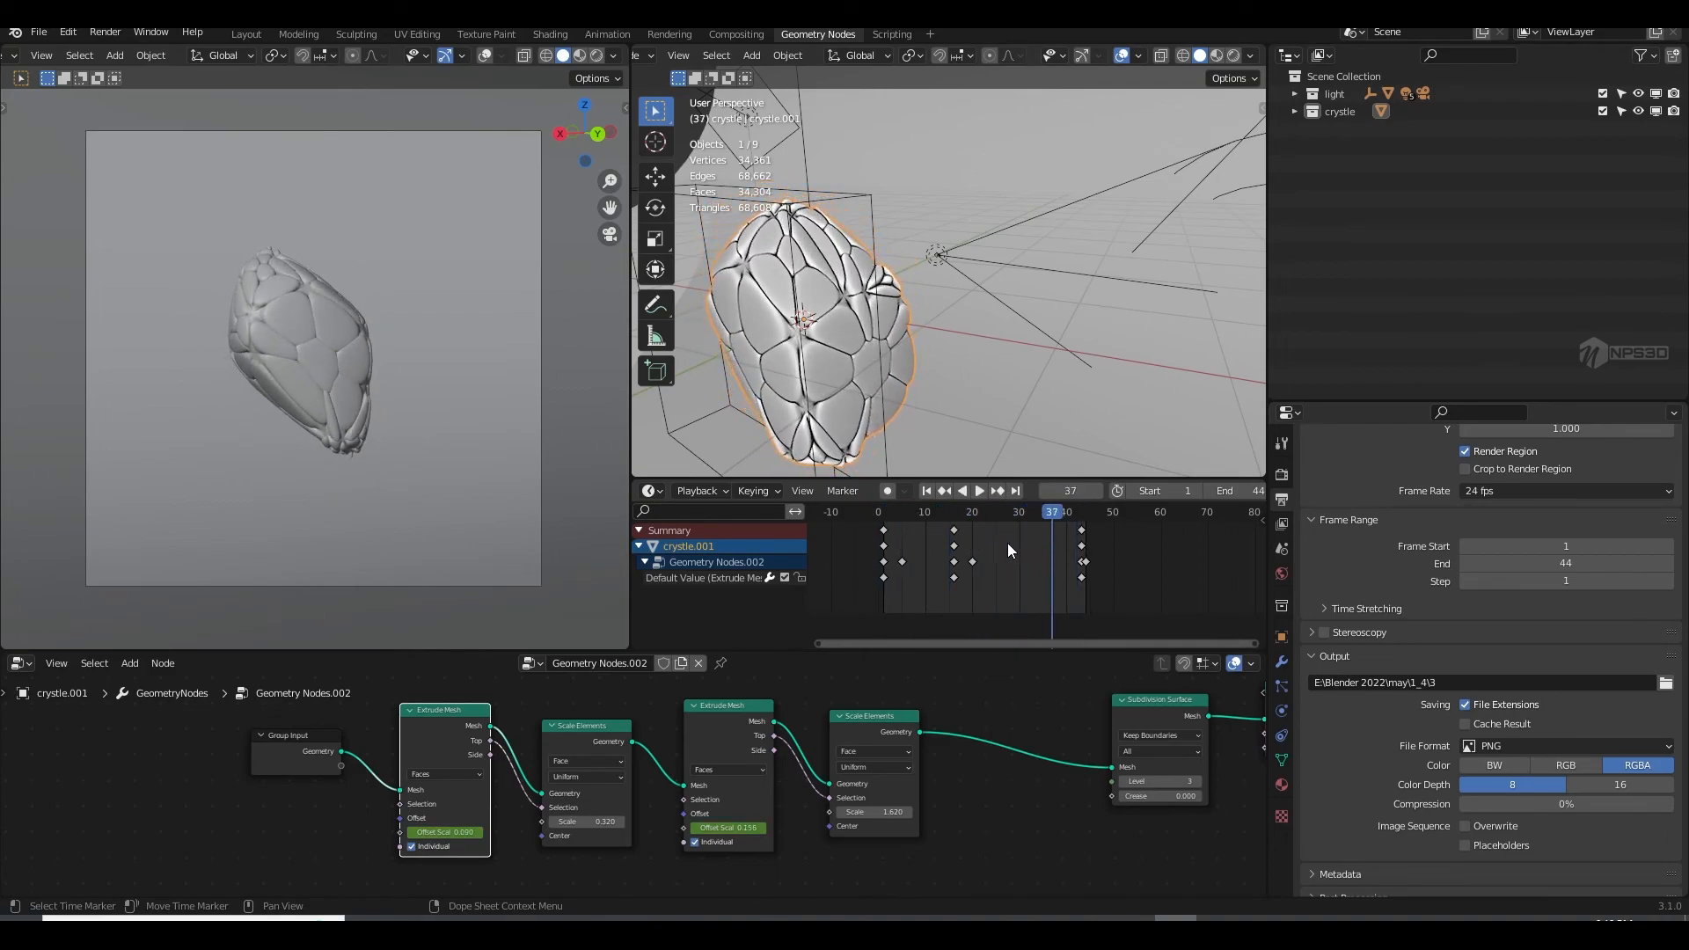
Step: Show the rendered preview at frame 14 and inspect the area lights placed around the crystle object
click(596, 57)
click(943, 512)
scroll(953, 347, down, 10)
middle_drag(952, 346, 844, 248)
click(934, 294)
click(880, 179)
click(803, 248)
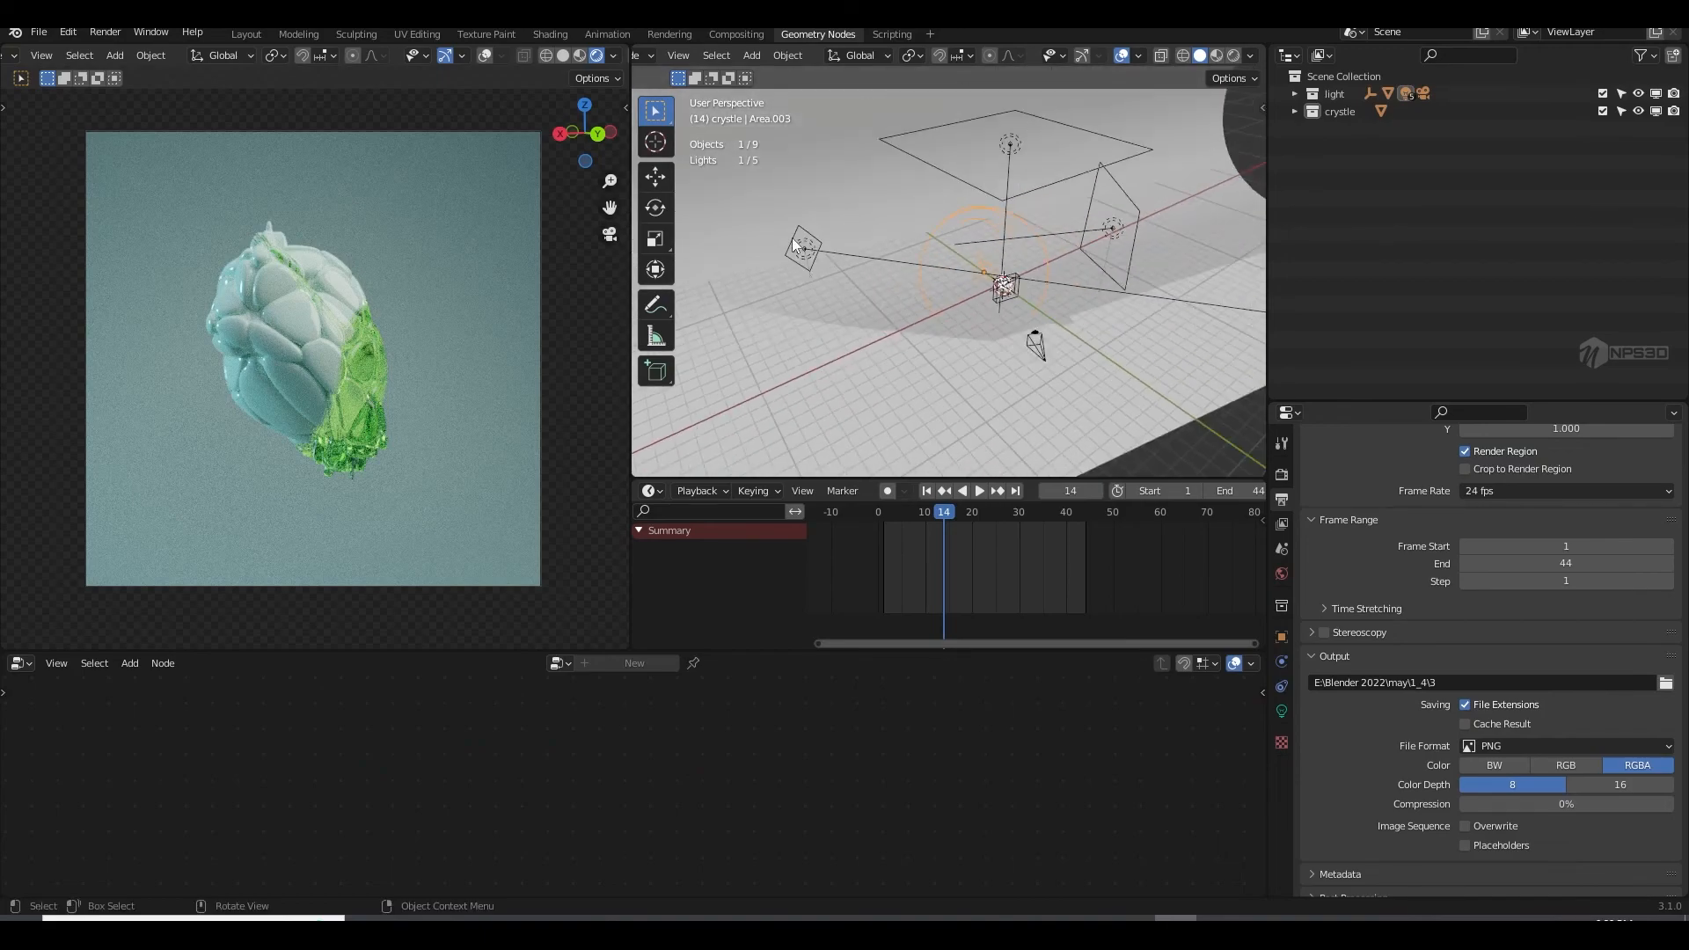
middle_drag(1133, 241, 1032, 241)
click(1033, 241)
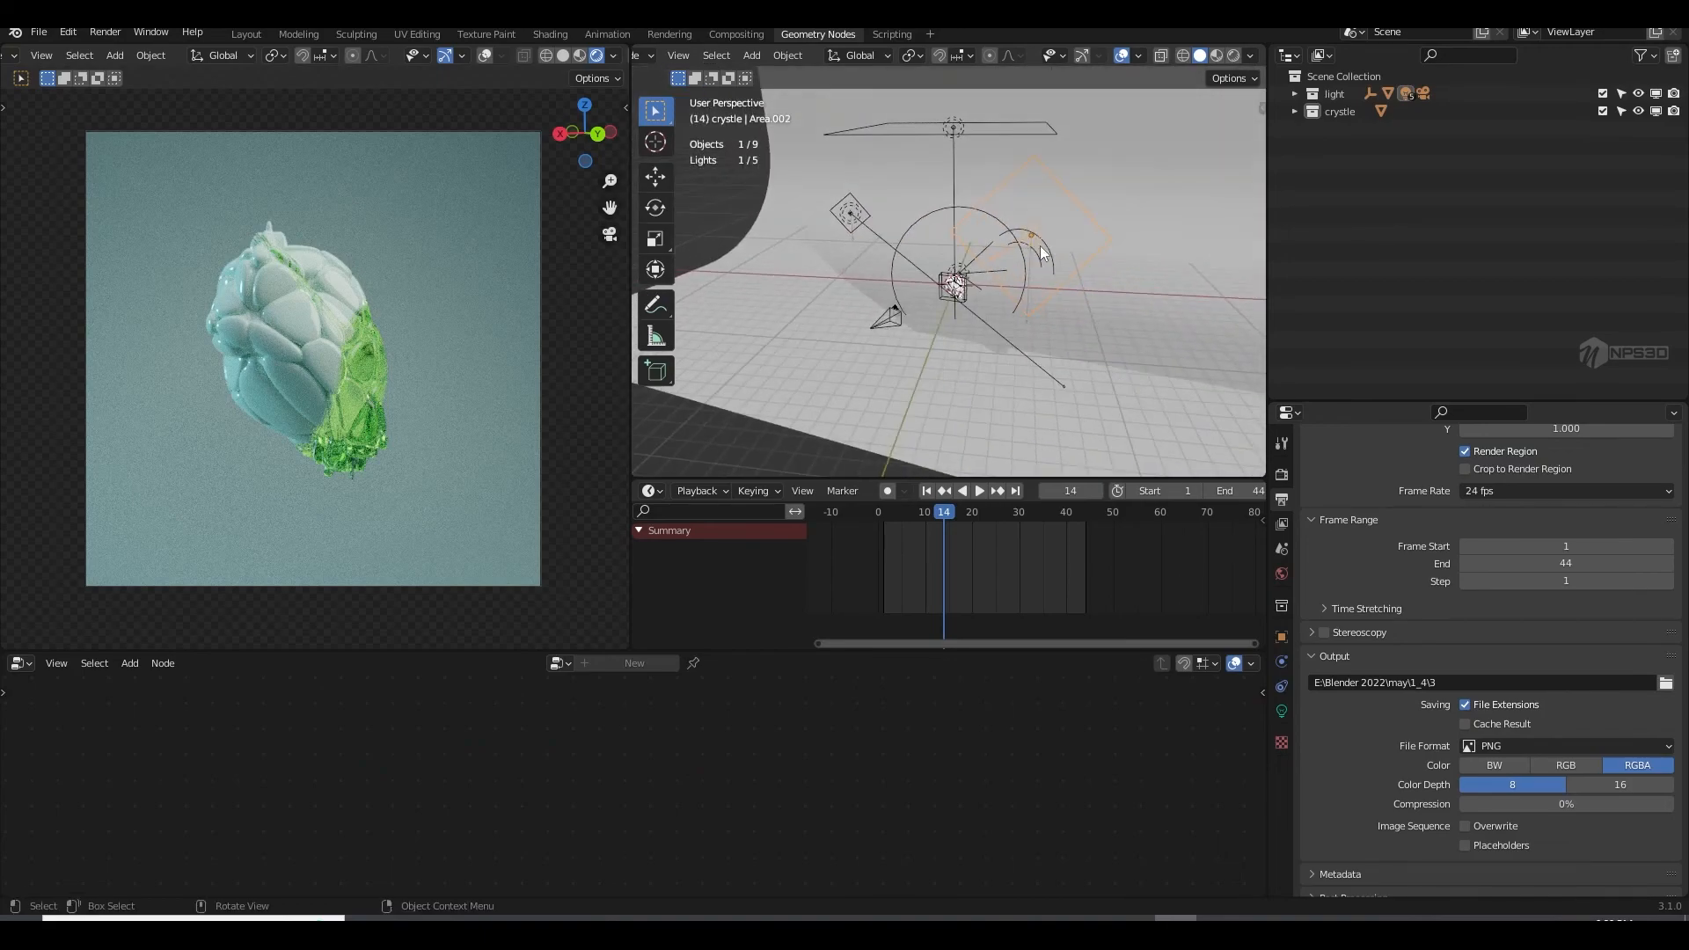
Step: Examine the World's environment texture settings and the crystle object's geometry node chain
click(1281, 575)
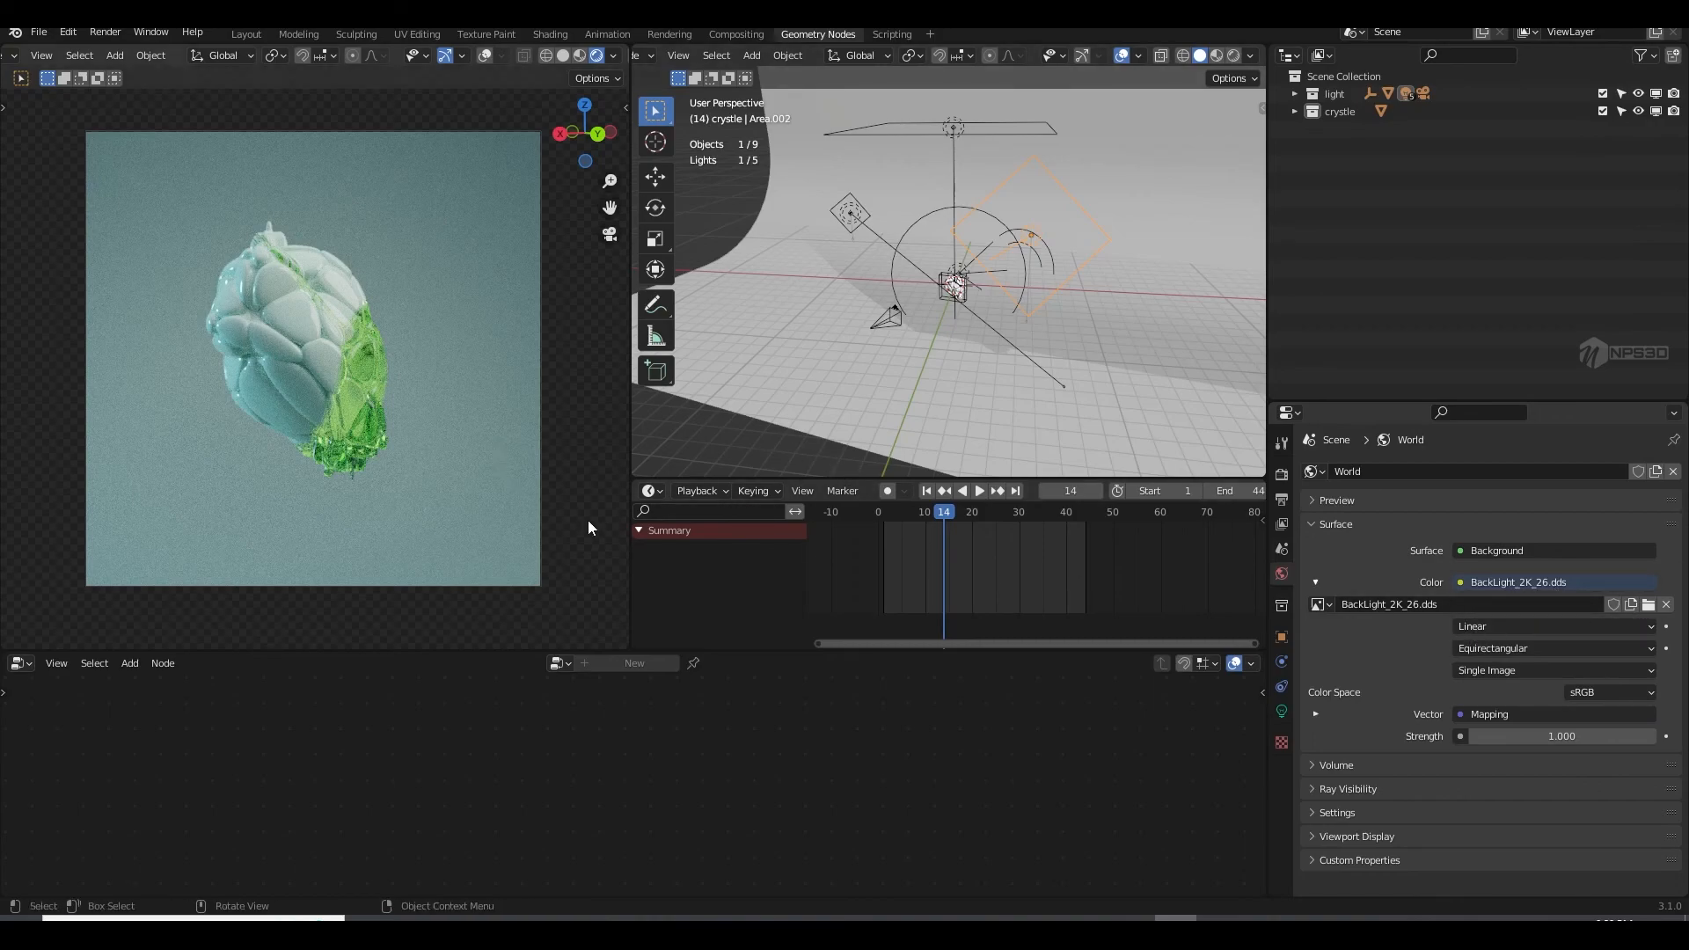
click(340, 342)
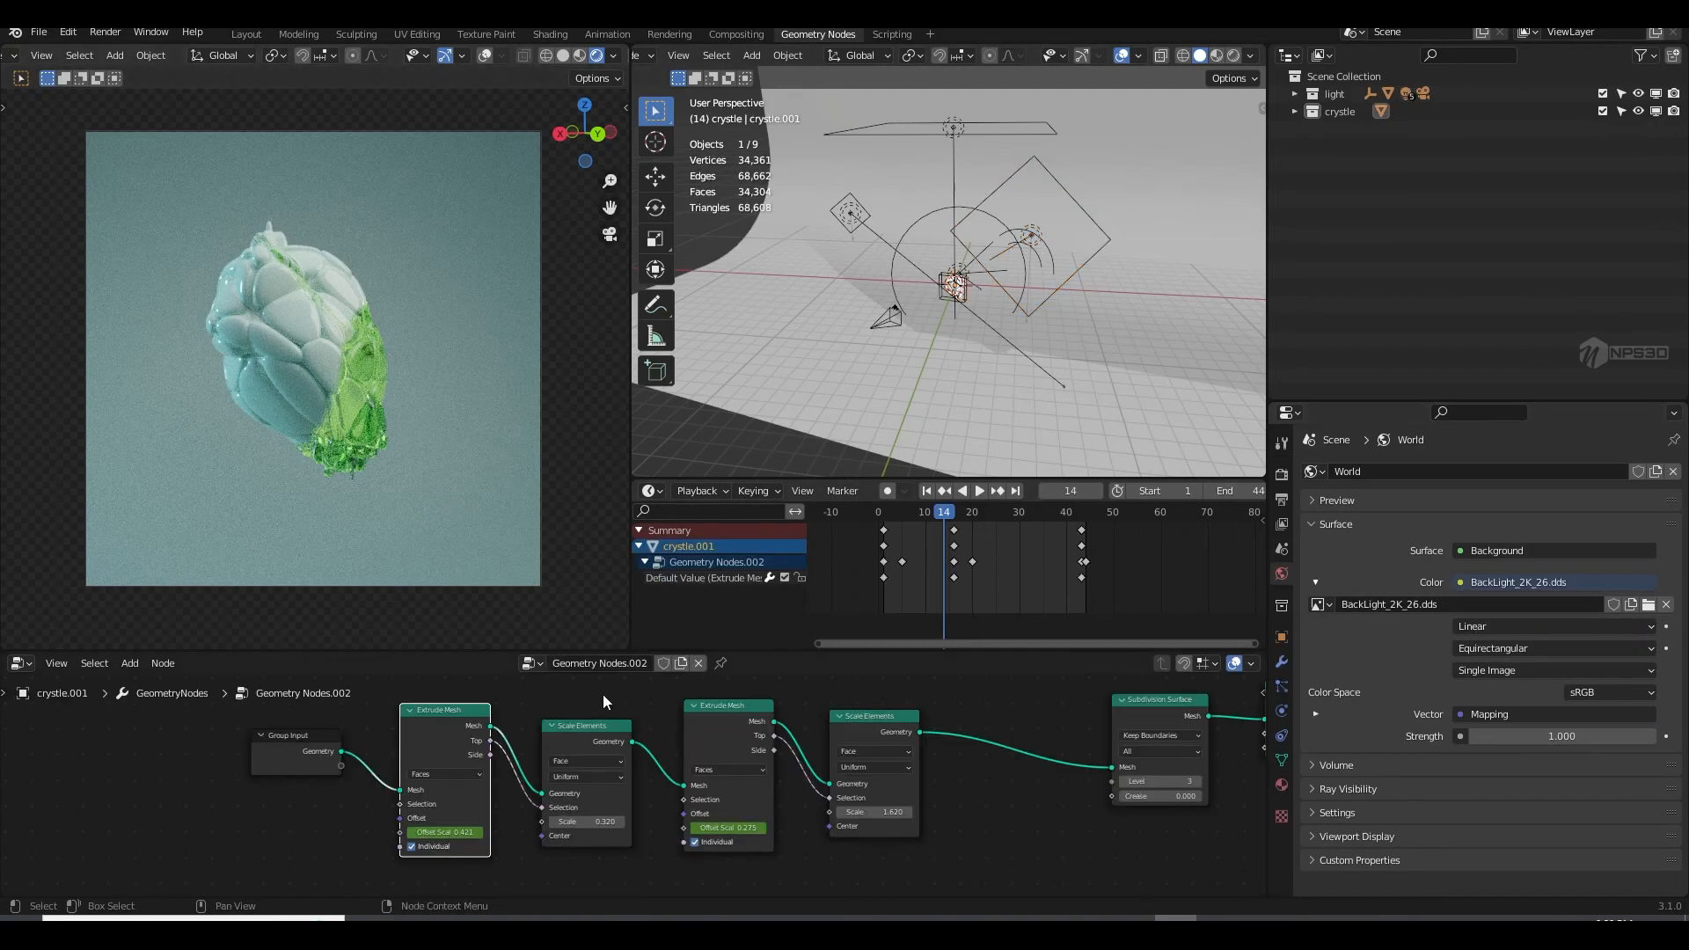
middle_drag(1044, 801, 931, 817)
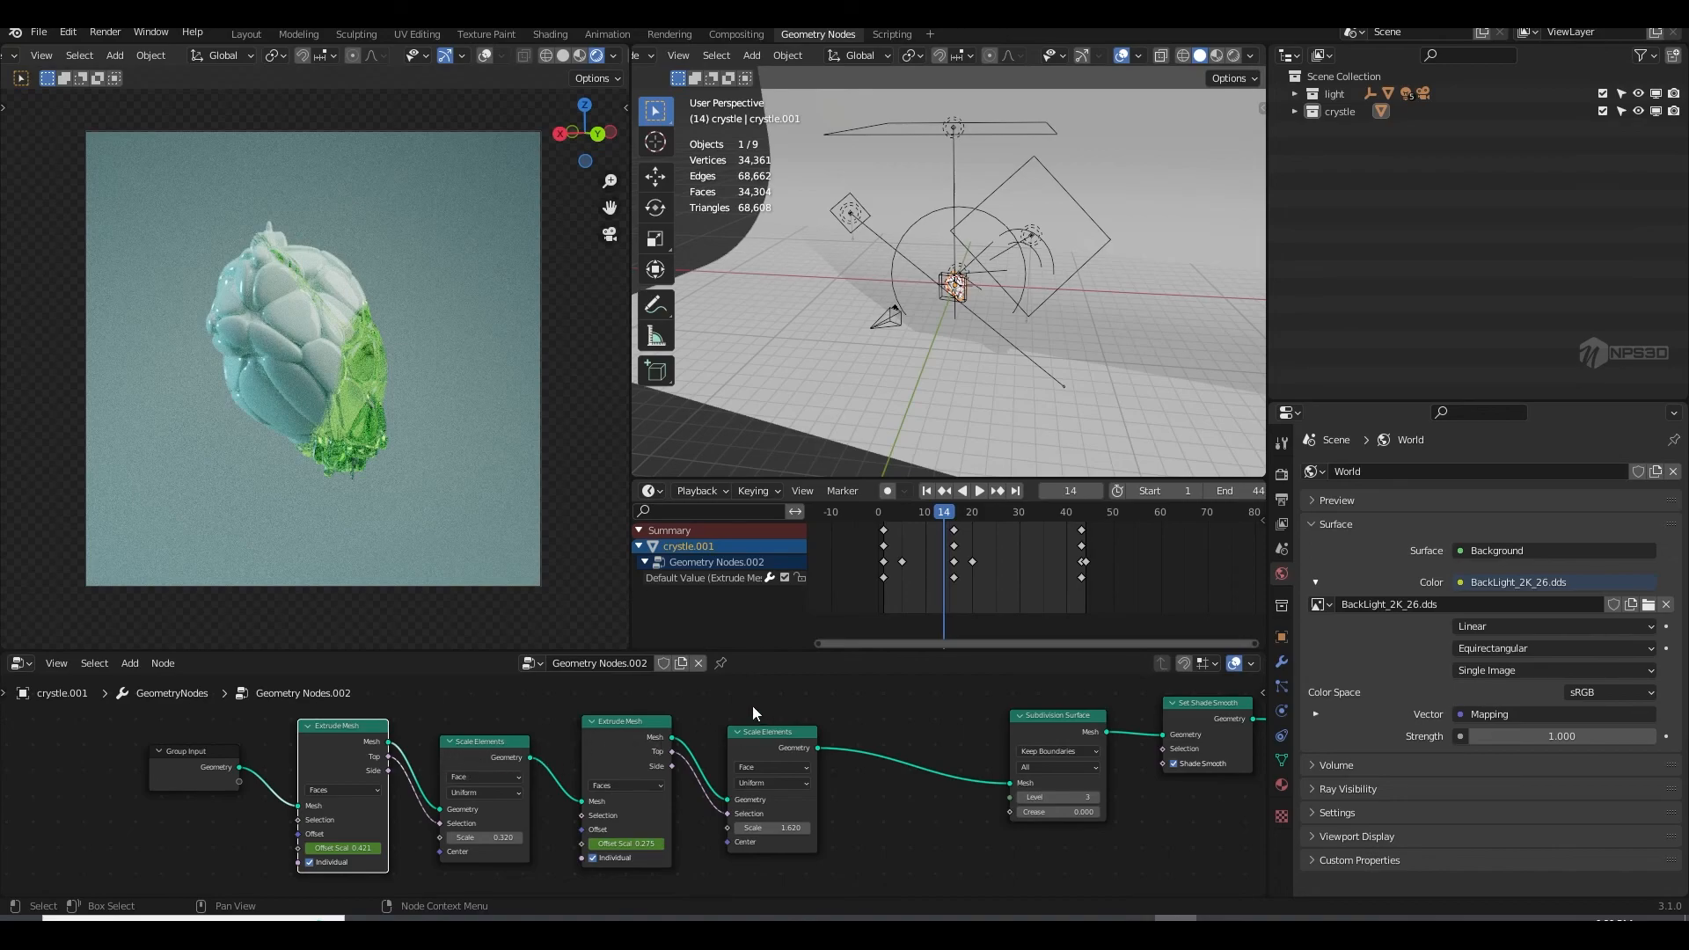
Step: Expand the light and crystle collections and select the point light to examine its position relative to the crystle mesh
click(1295, 112)
click(1293, 94)
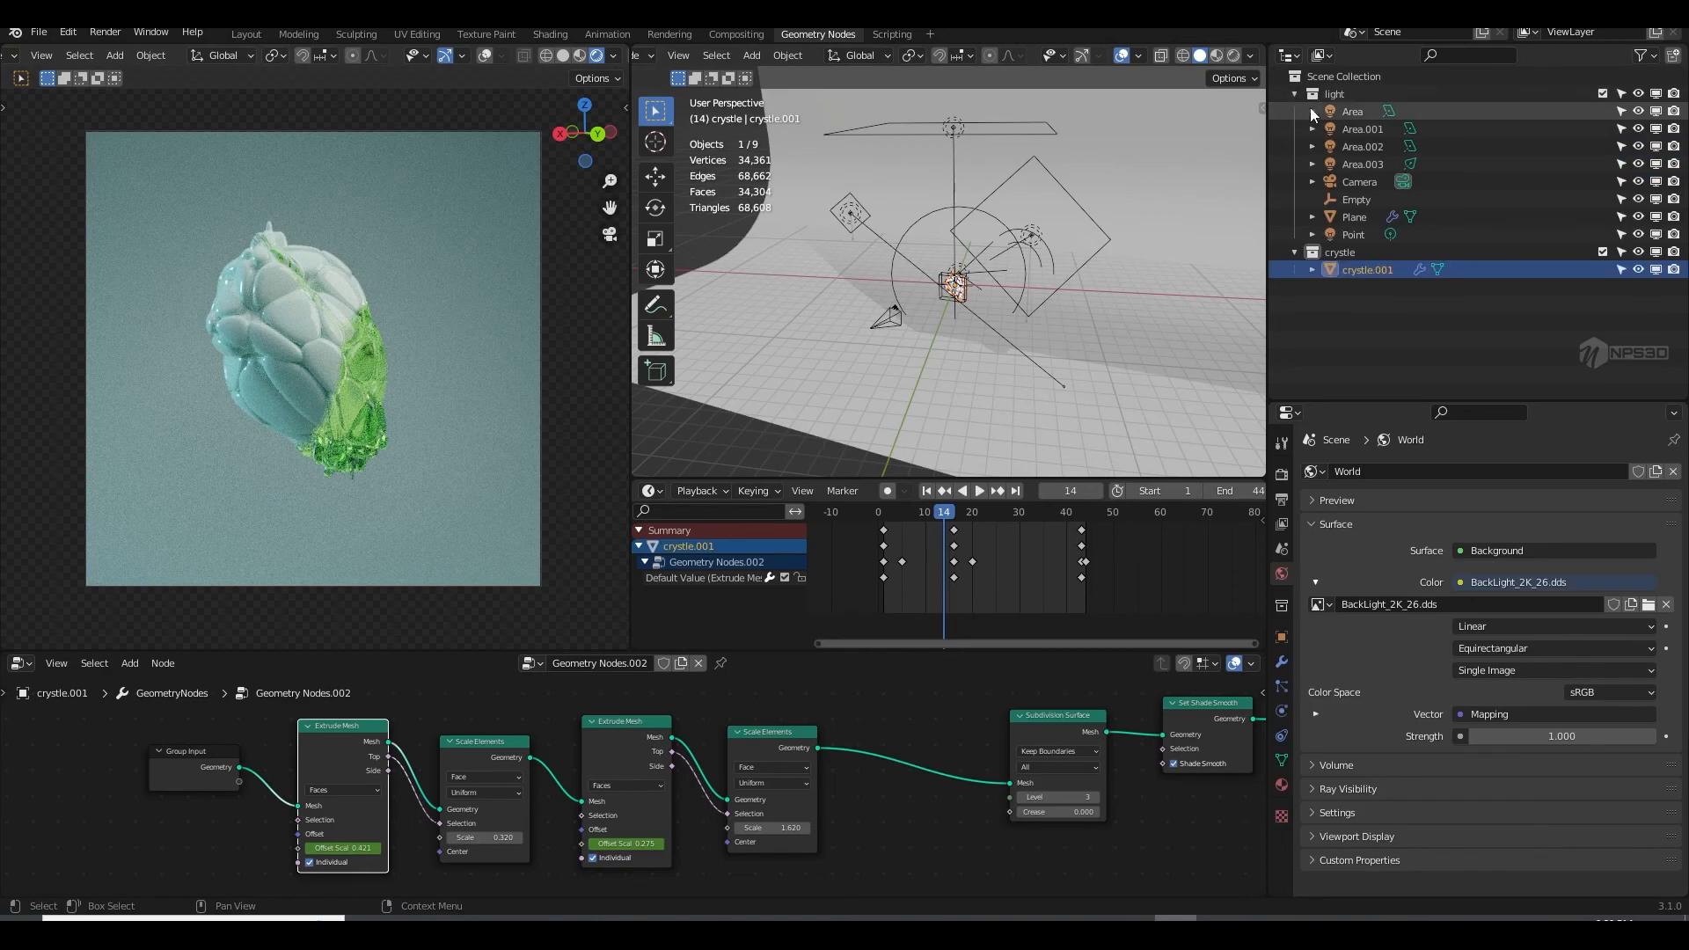
click(1355, 232)
key(KP_Decimal)
scroll(1002, 332, up, 5)
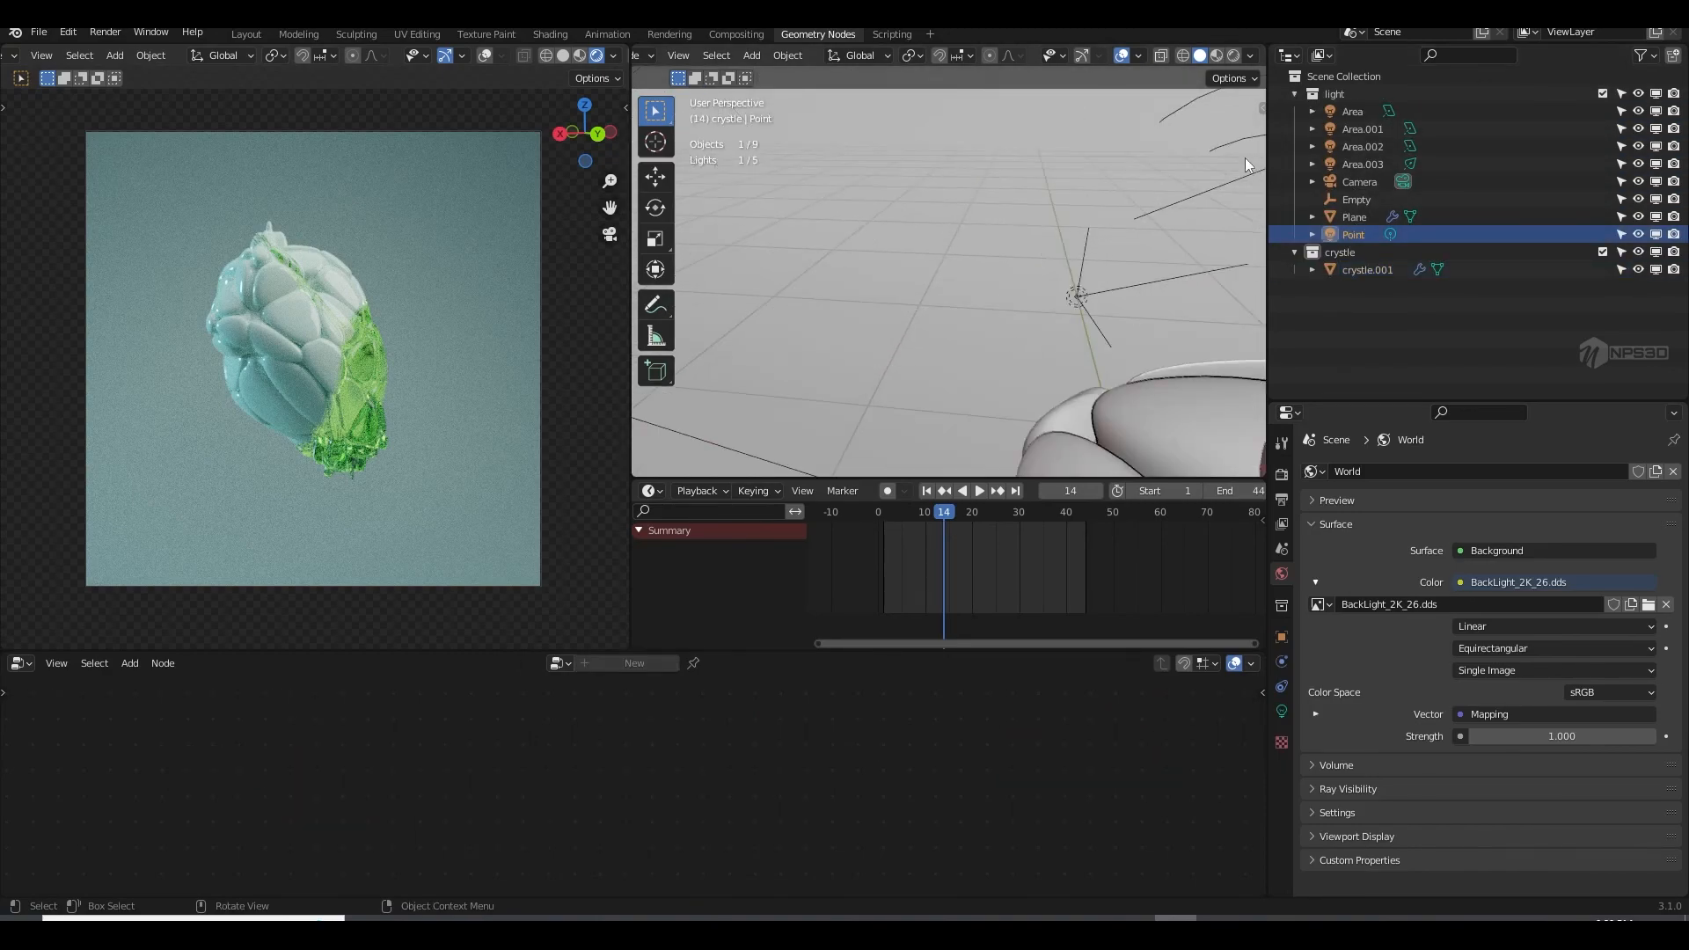
key(KP_Decimal)
scroll(1089, 235, down, 8)
middle_drag(1089, 236, 1011, 274)
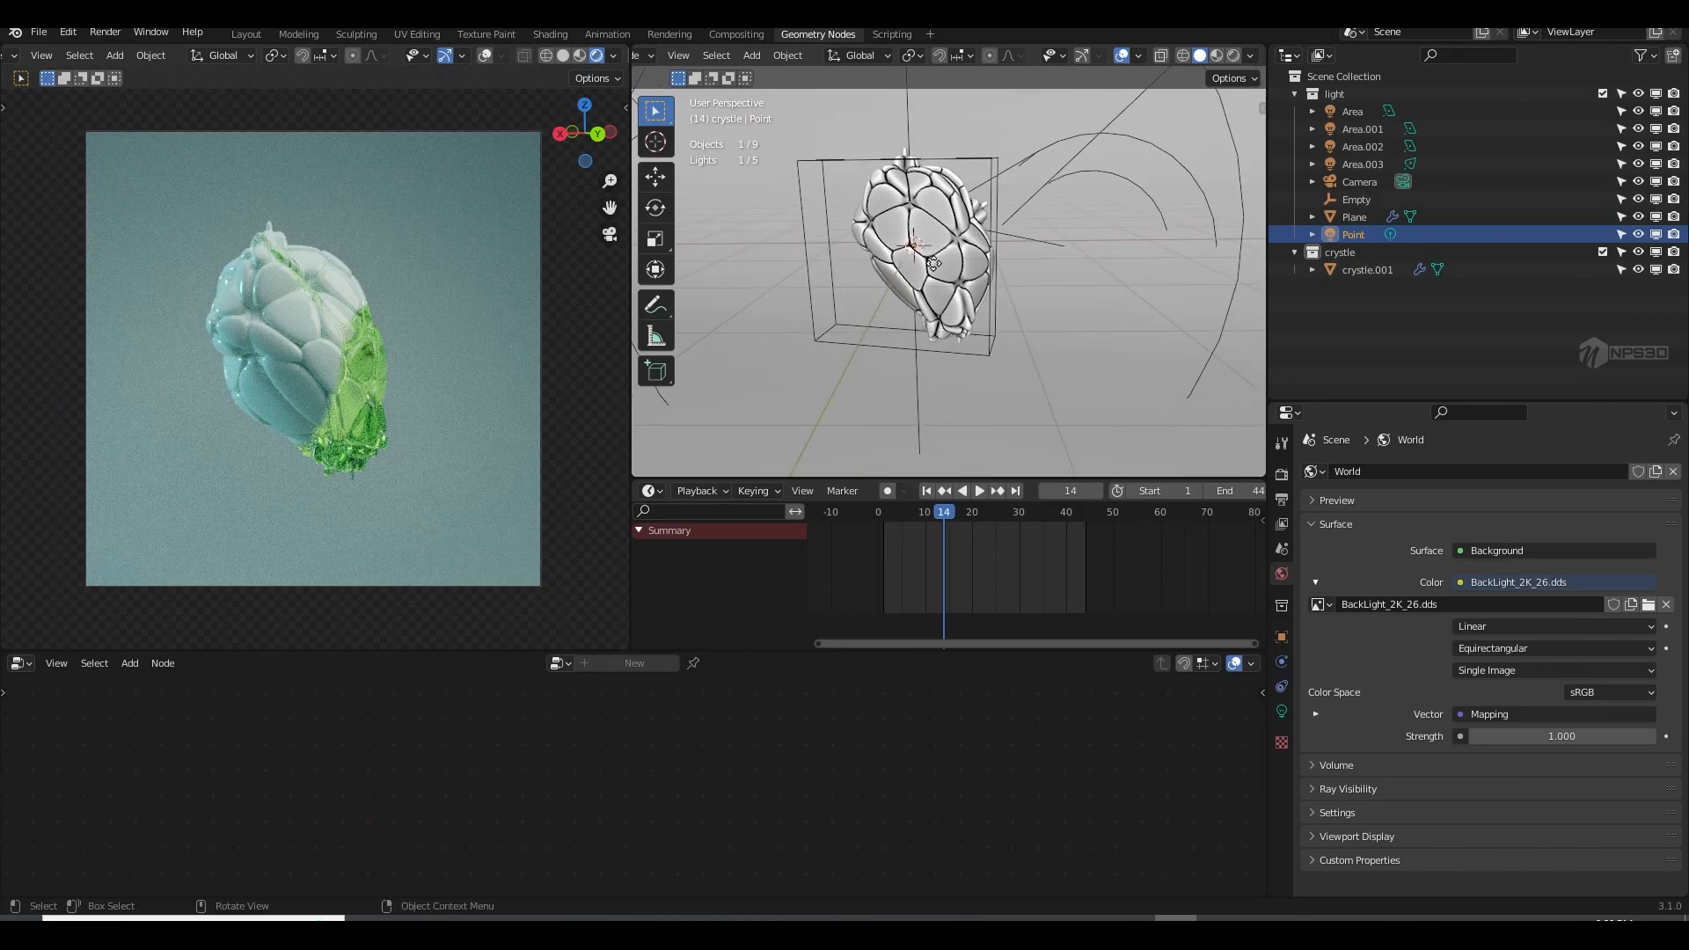
Step: Try moving the point light inside the crystle mesh and undo the move
key(g)
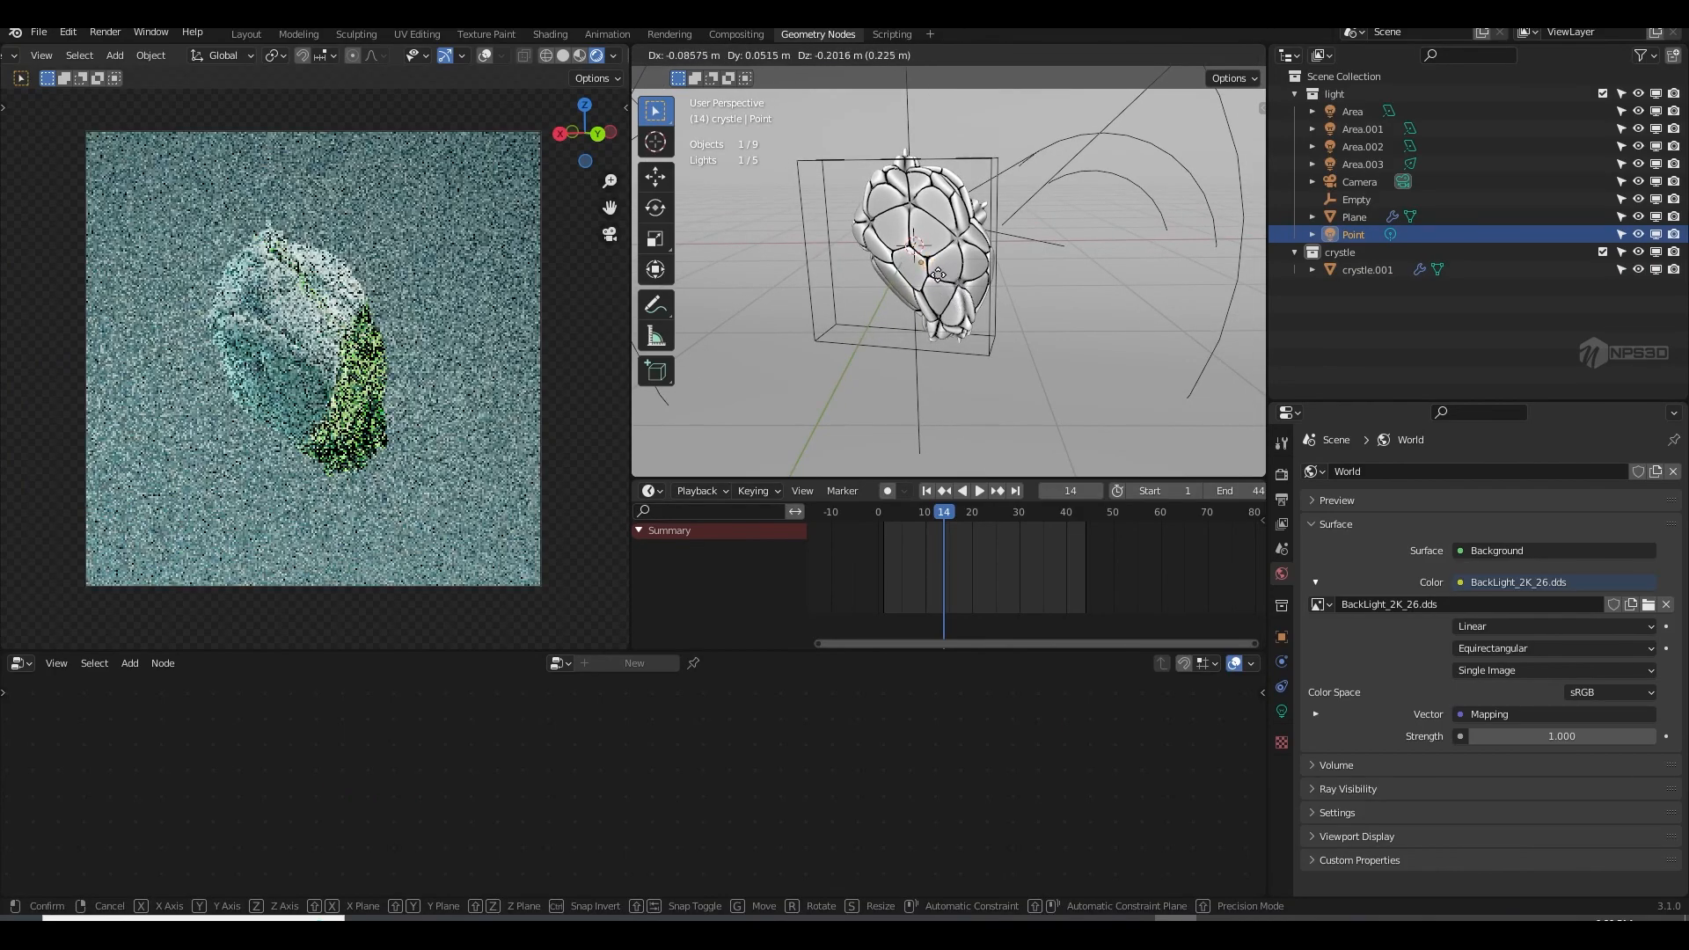
click(930, 279)
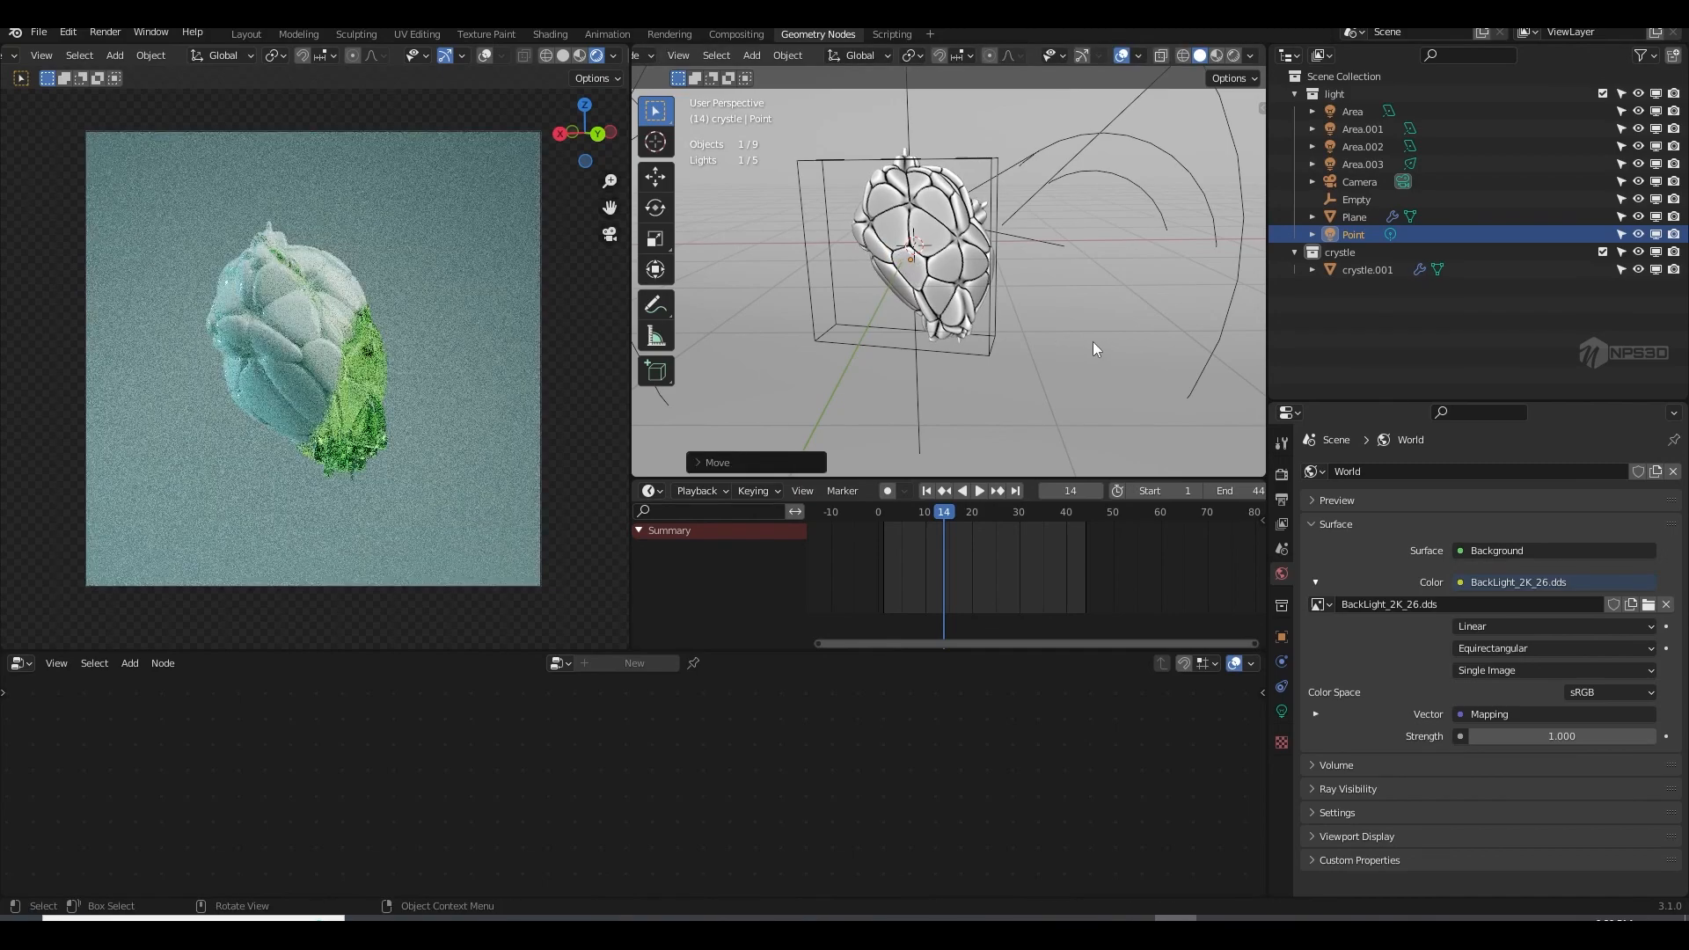
key(ctrl+z)
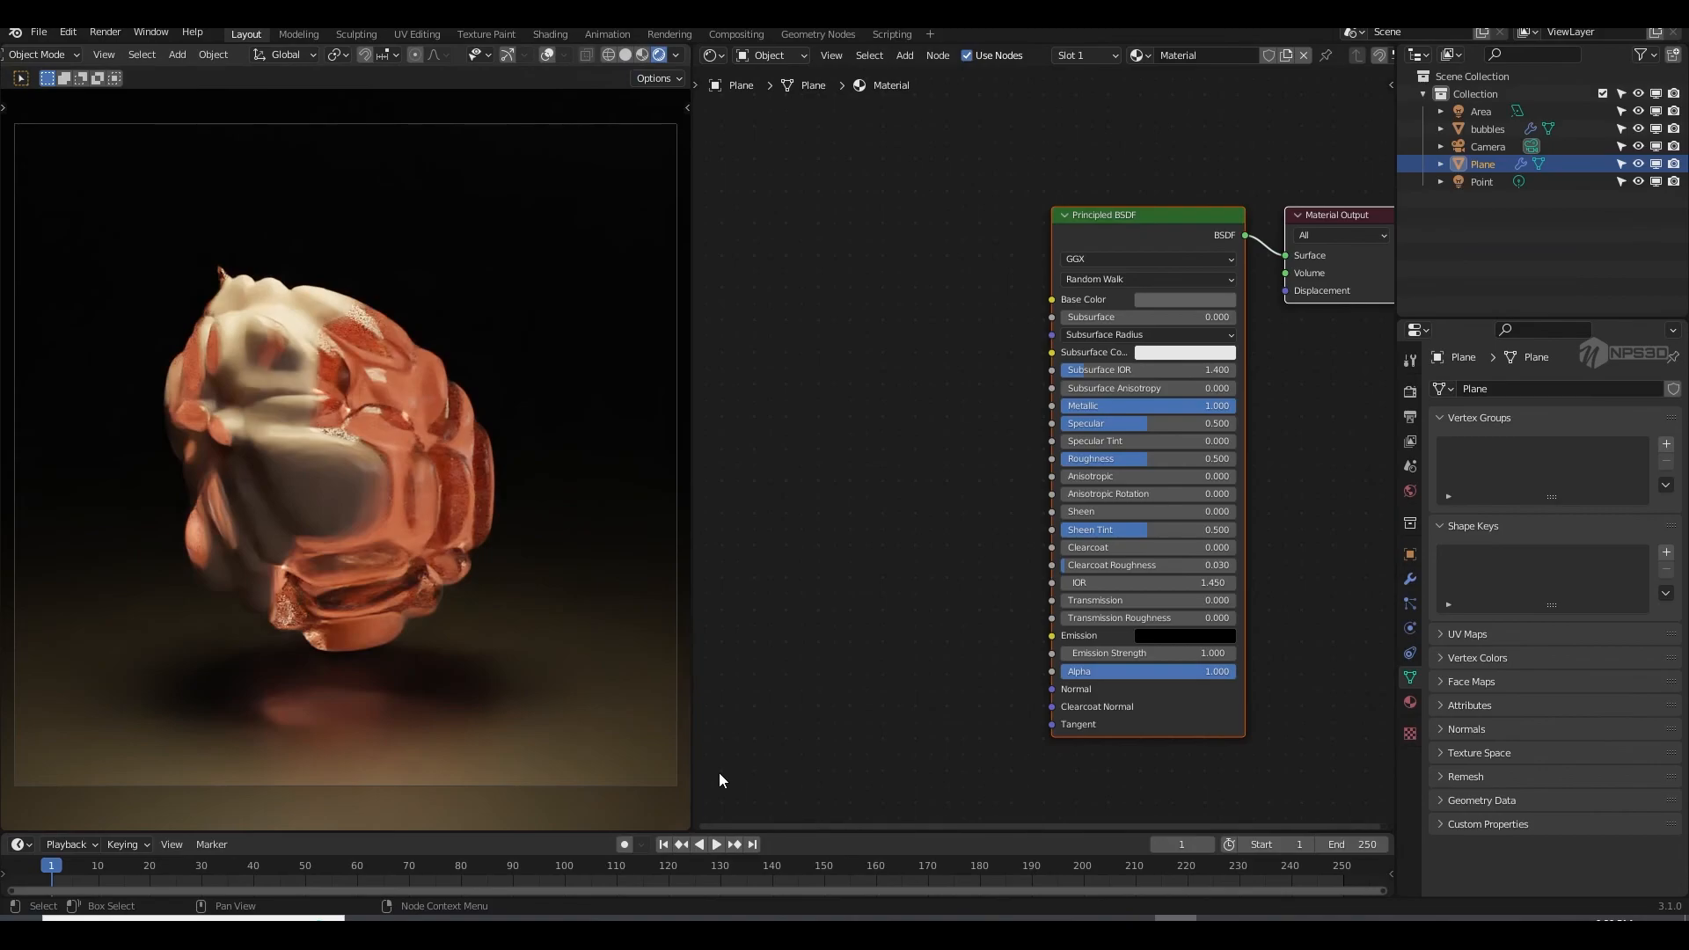
Step: Briefly play the peach shape project's timeline, stop playback and return to frame 1
click(719, 846)
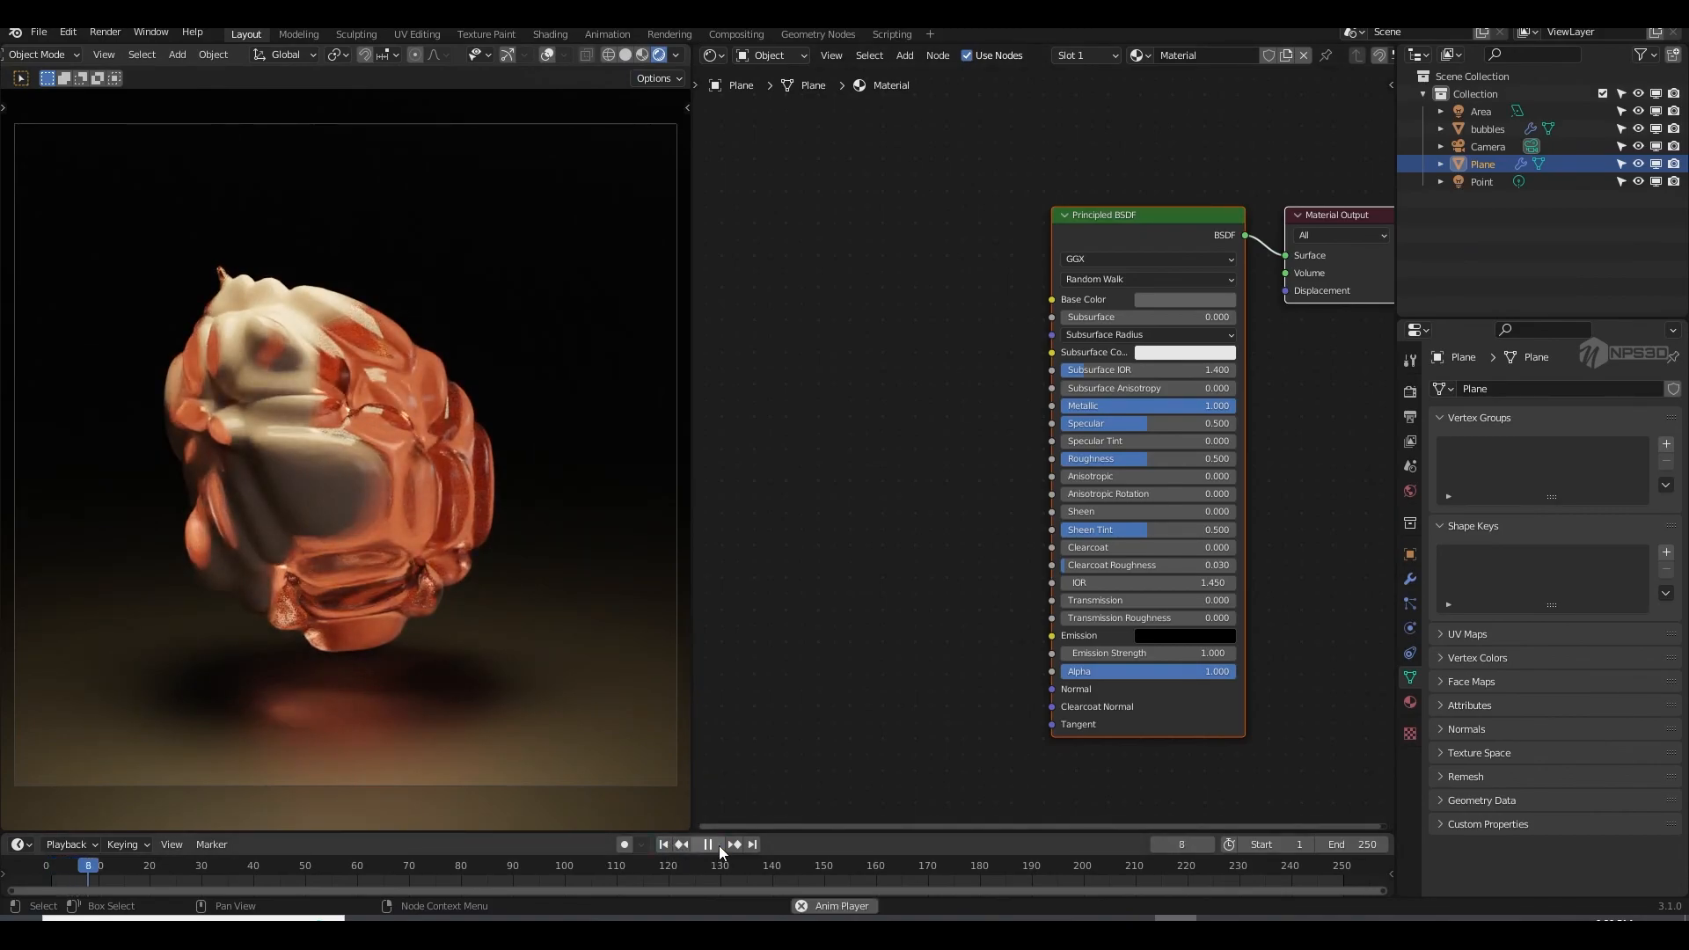
click(720, 846)
click(662, 846)
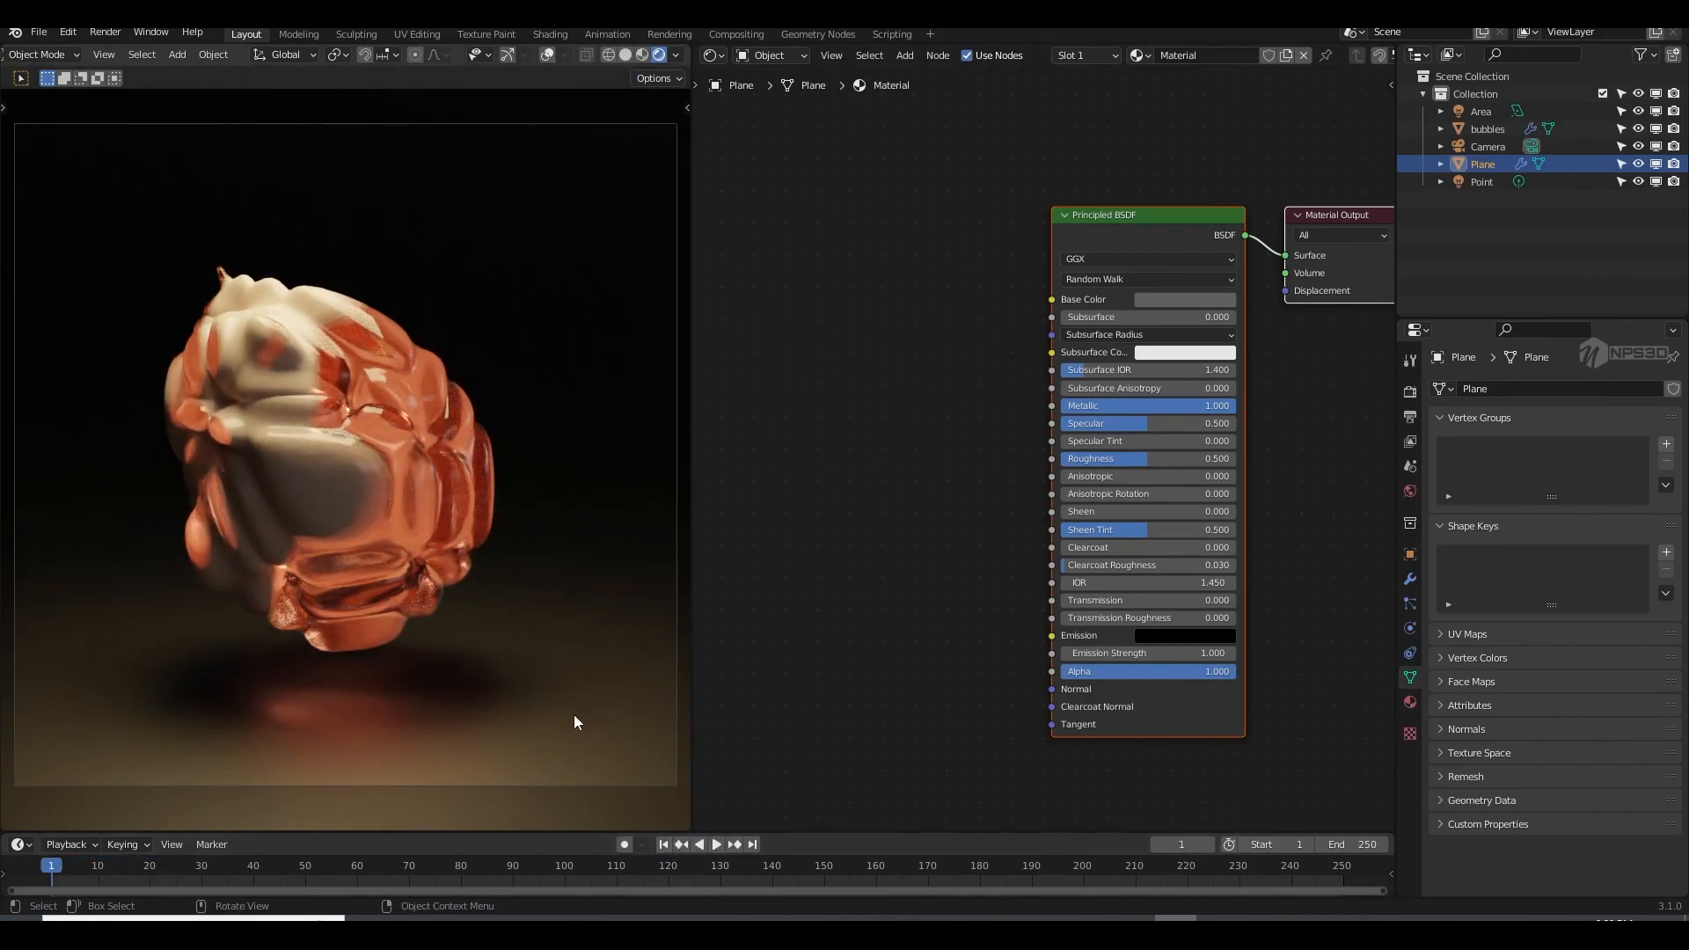
middle_drag(905, 662, 847, 651)
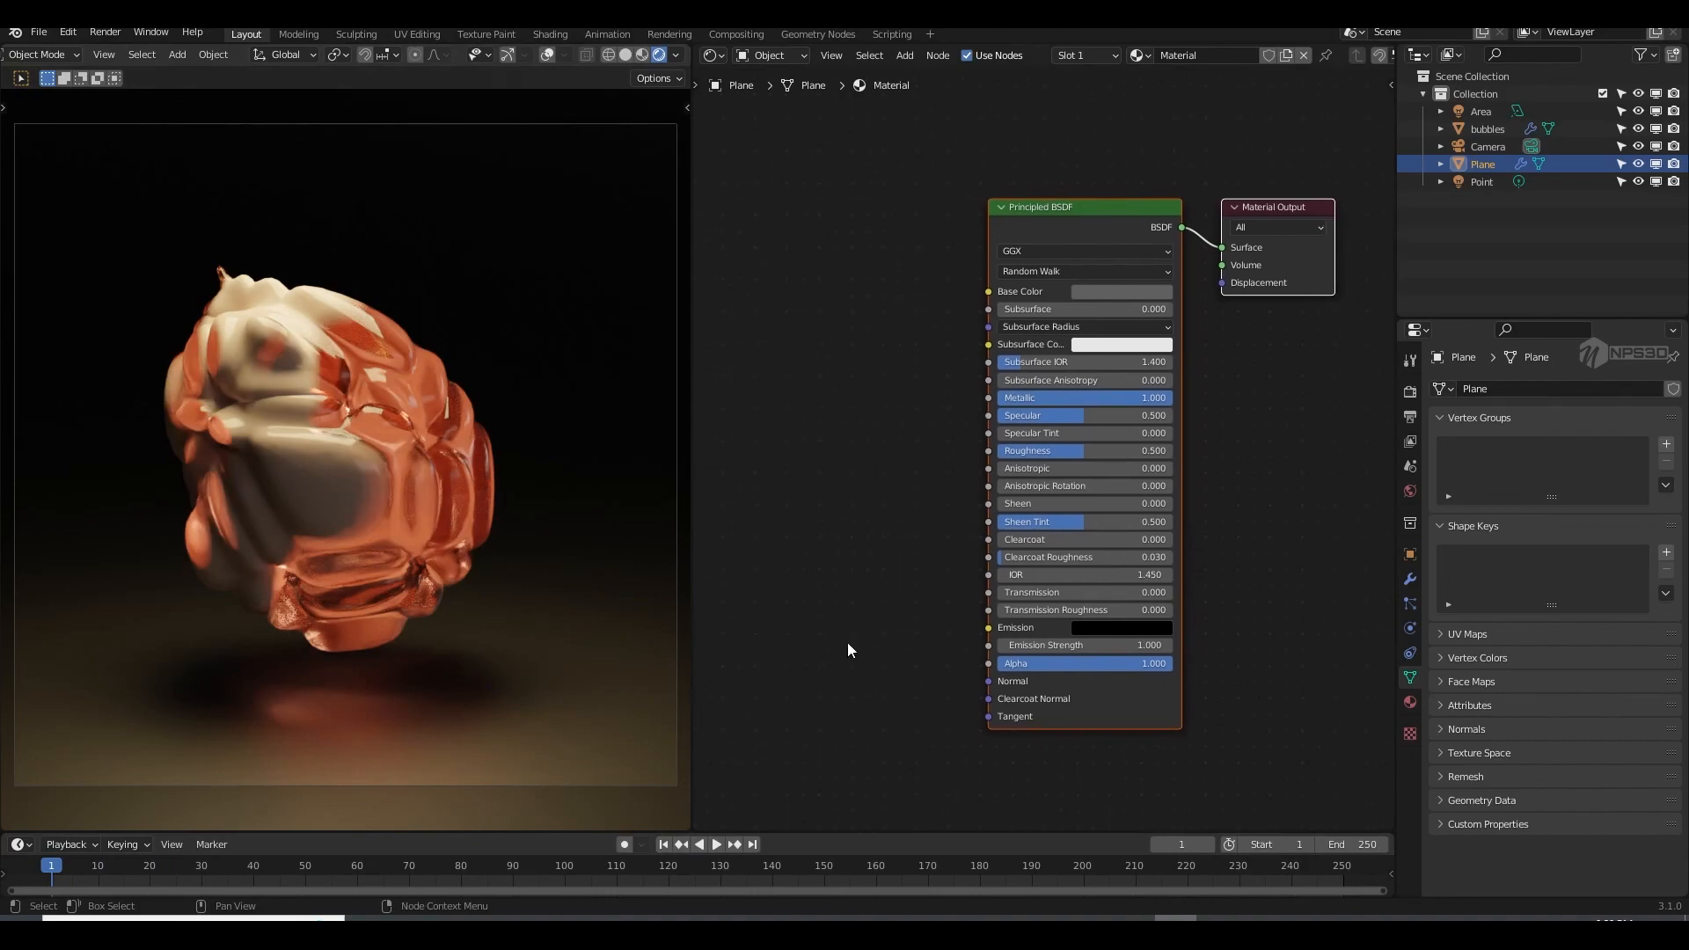